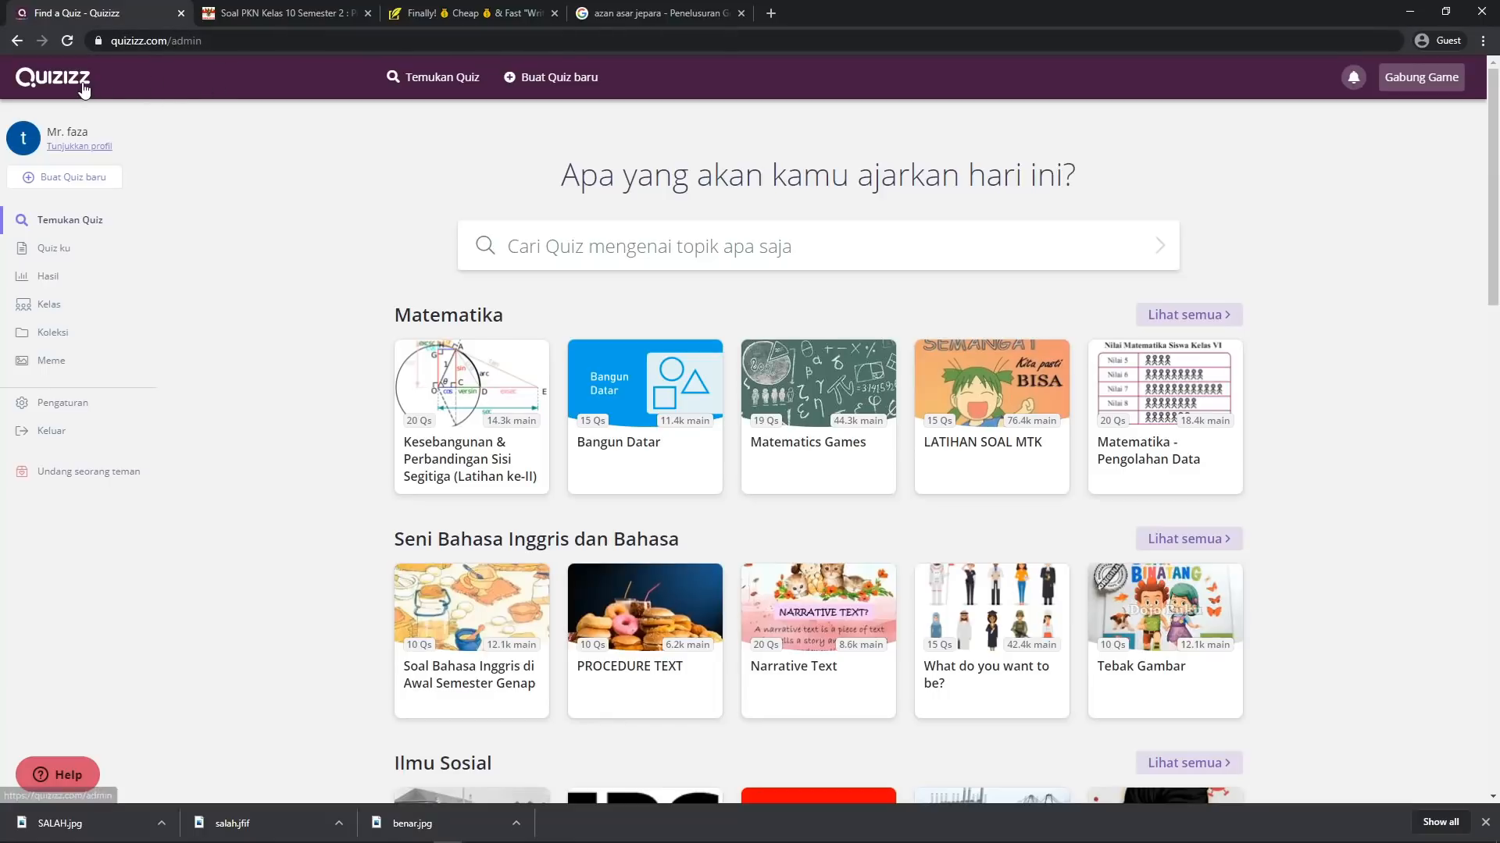
Create a quiz named SOAL PKN KELAS XI with the subject Lainnya and add a multiple-choice question
left_click(58, 78)
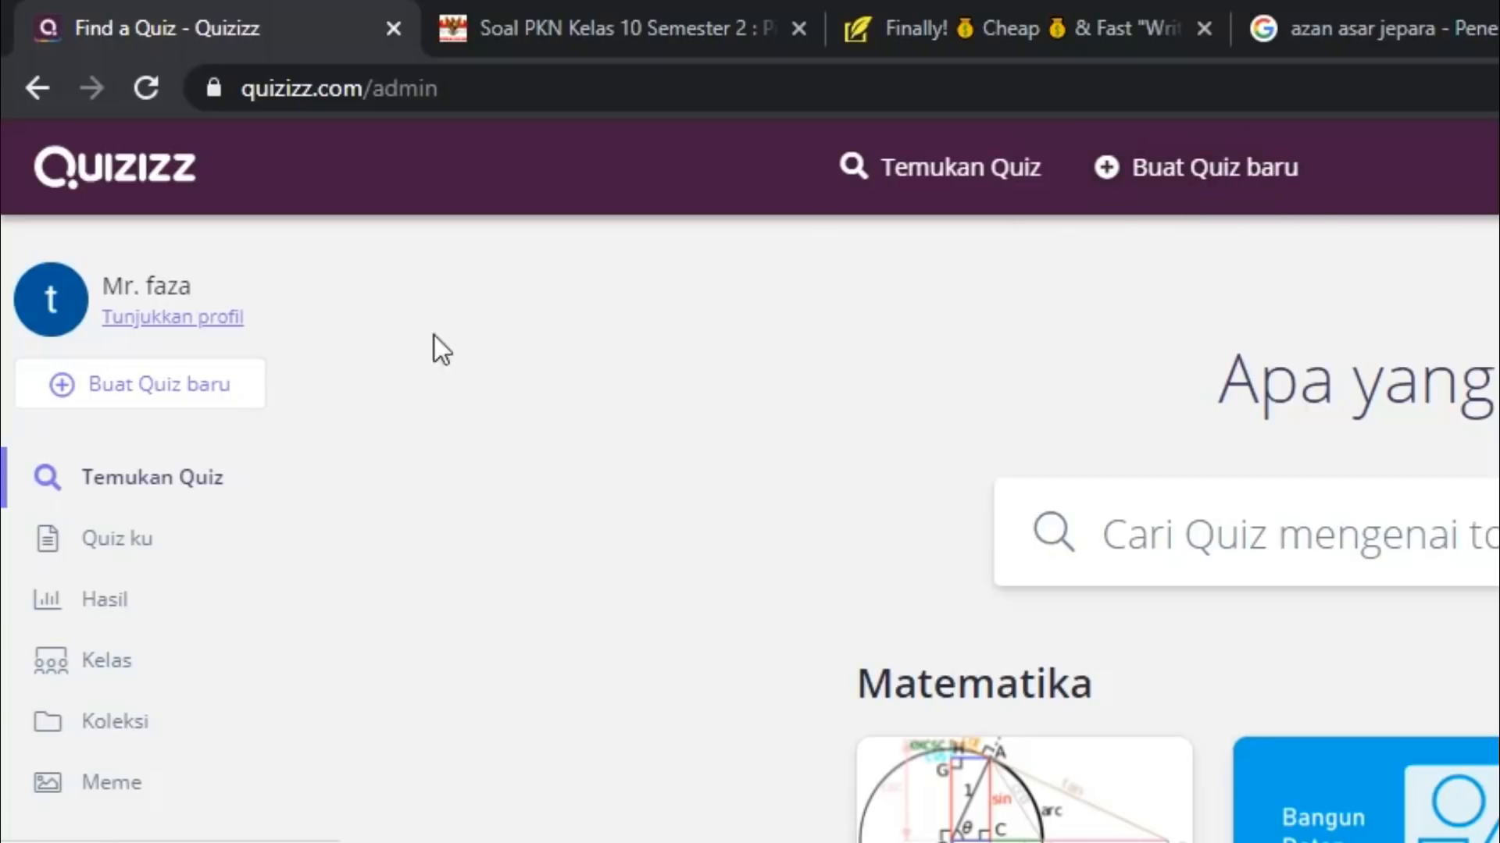
left_click(215, 402)
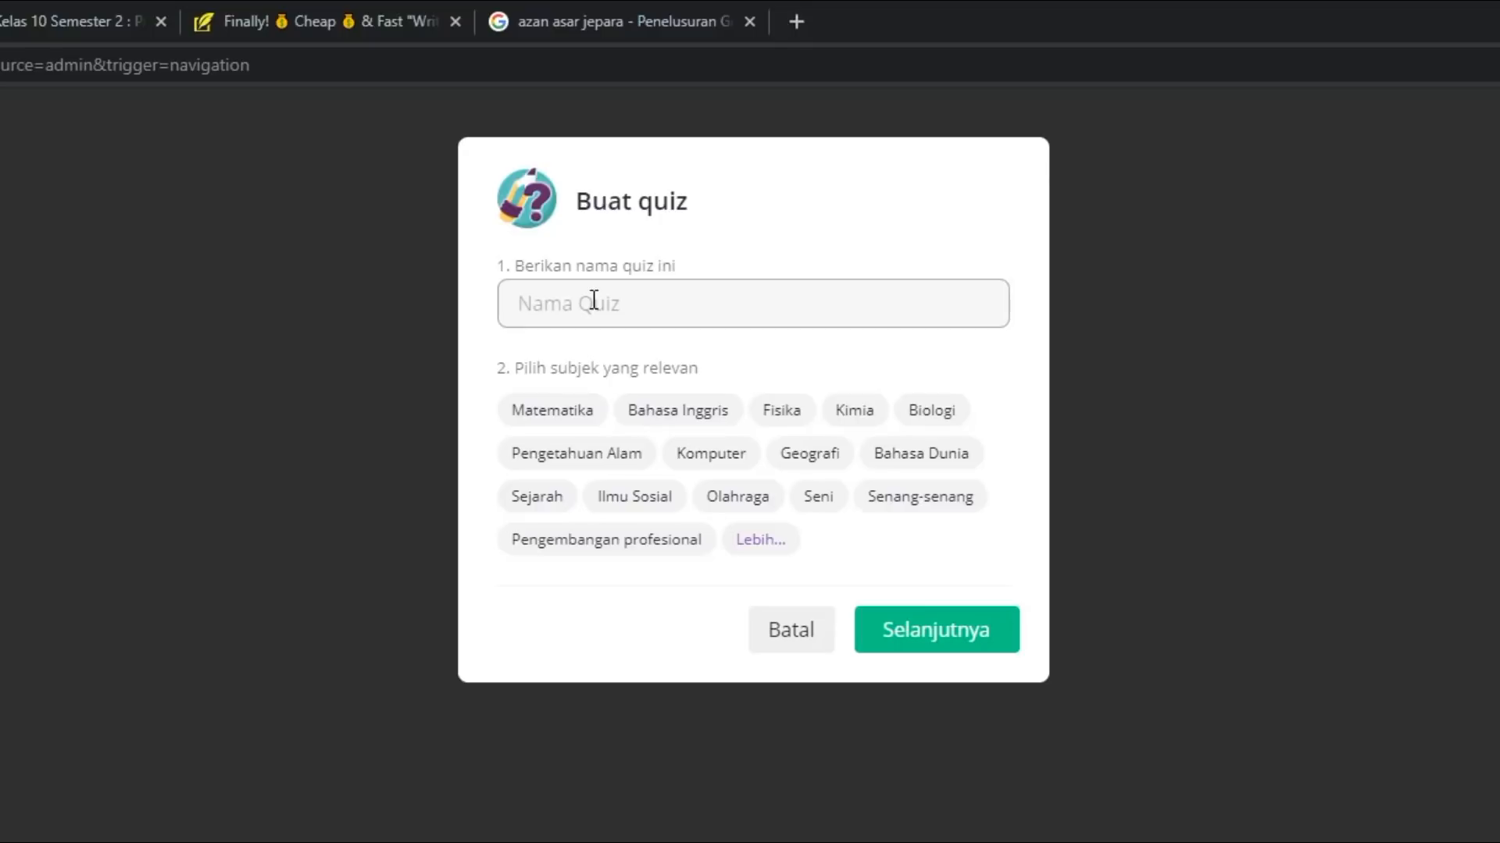
type("SOAL PKN KELAS XI")
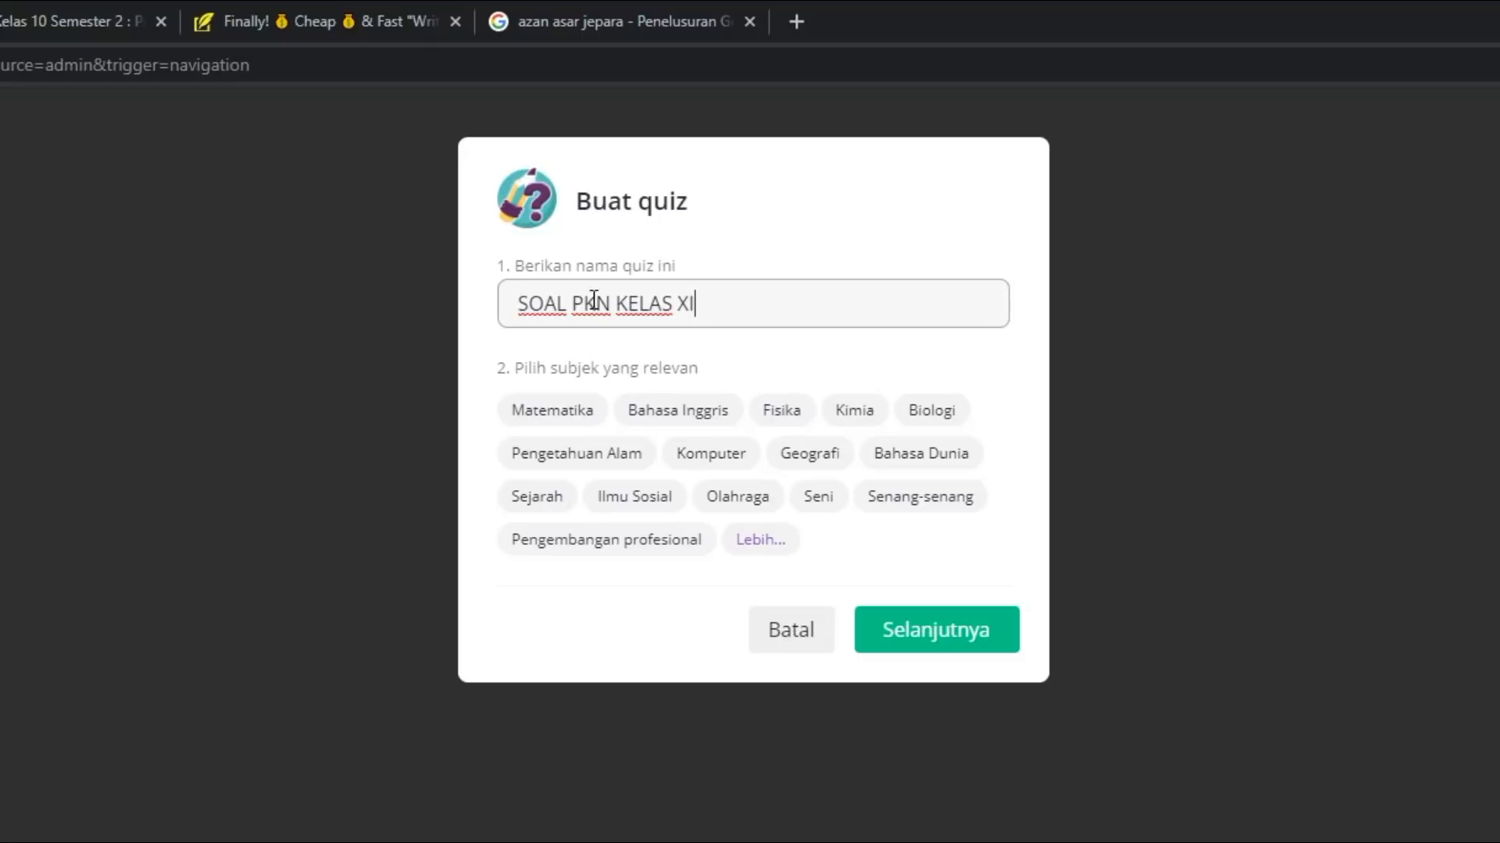
left_click(761, 540)
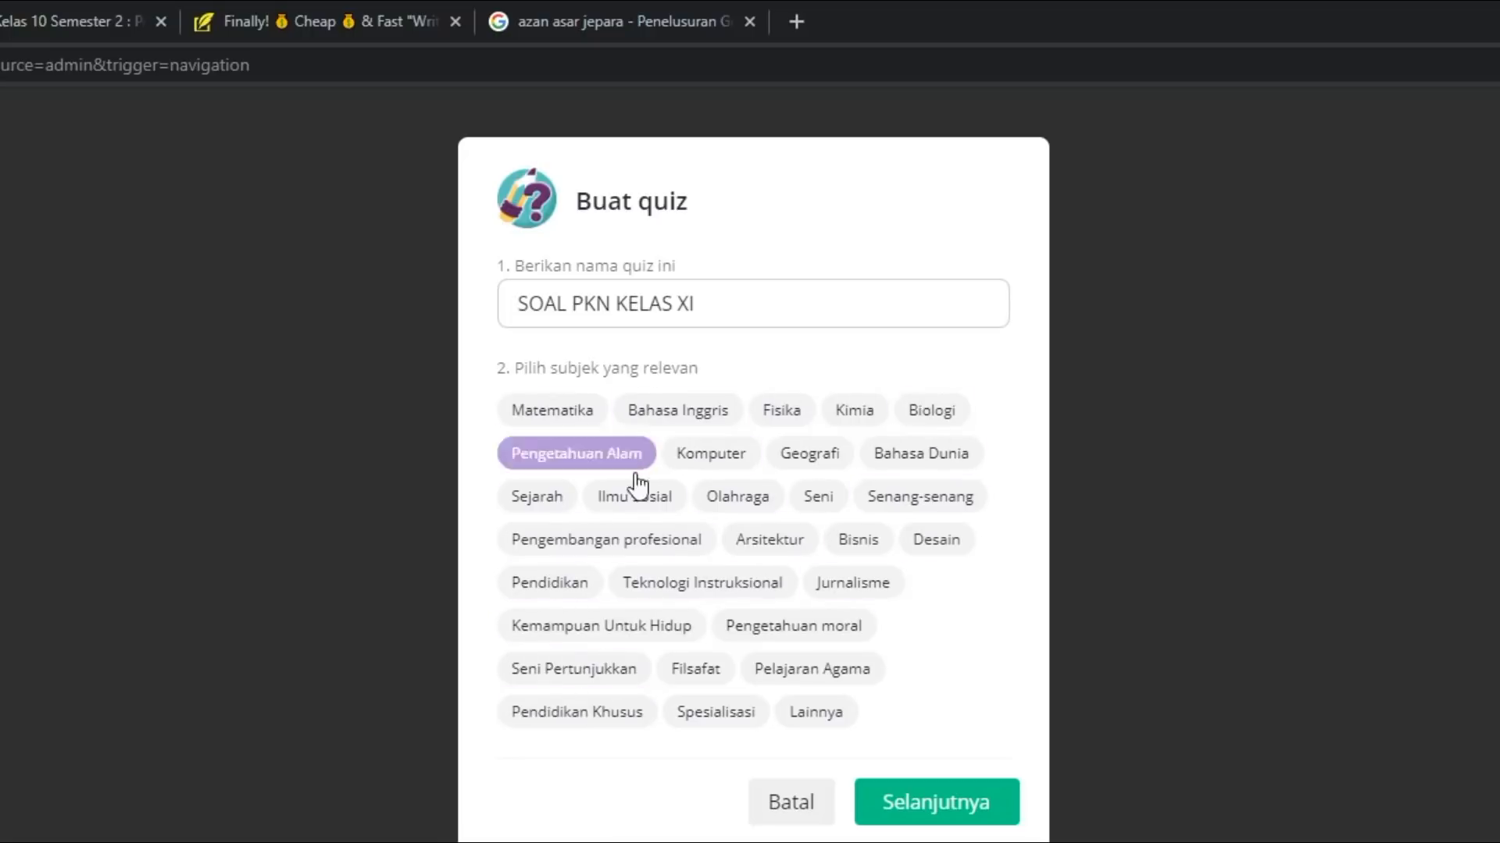
left_click(833, 720)
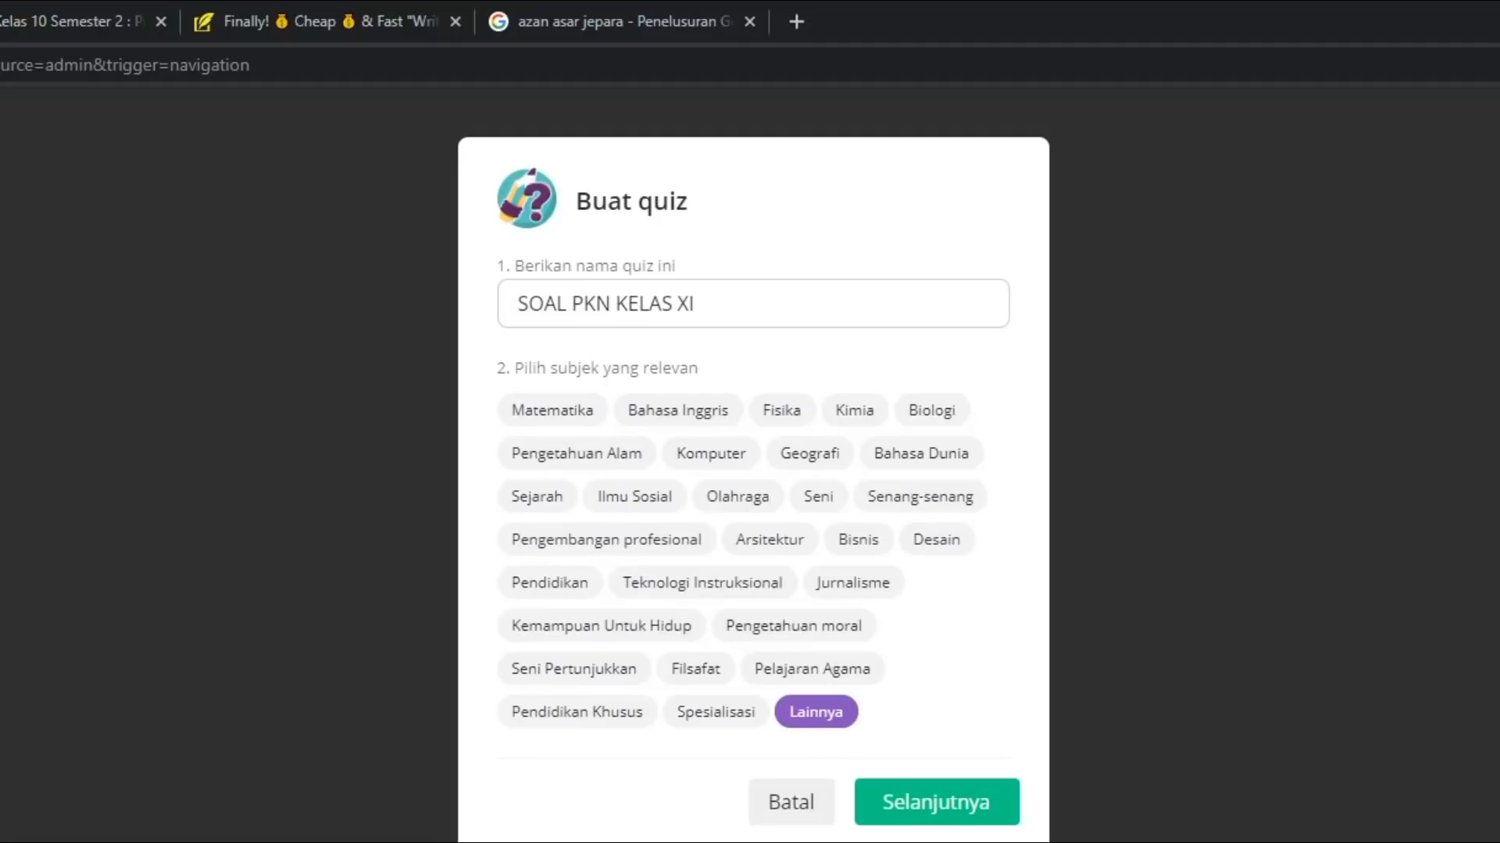
left_click(930, 800)
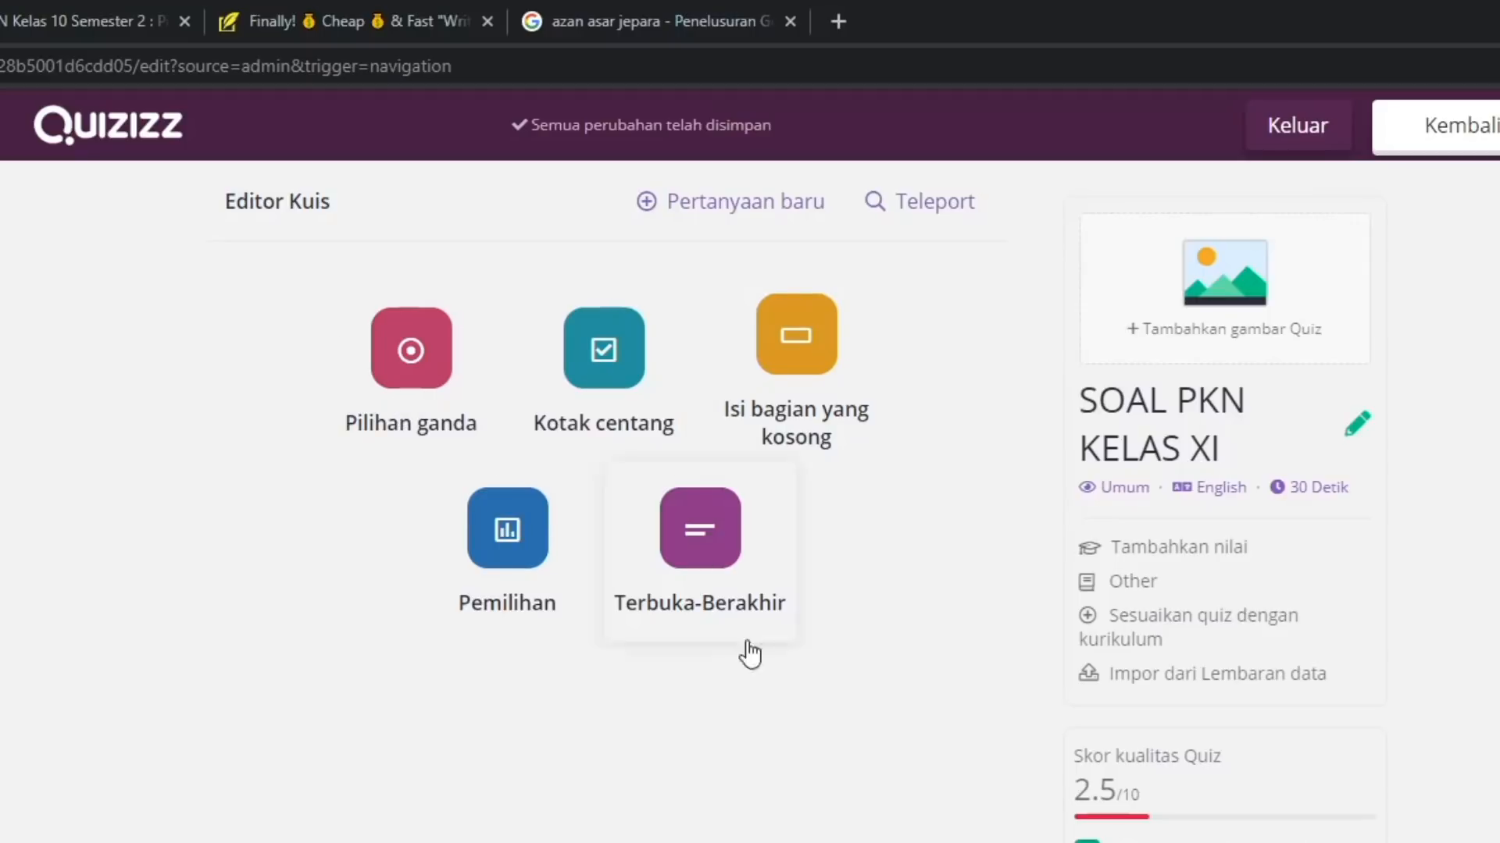
left_click(404, 361)
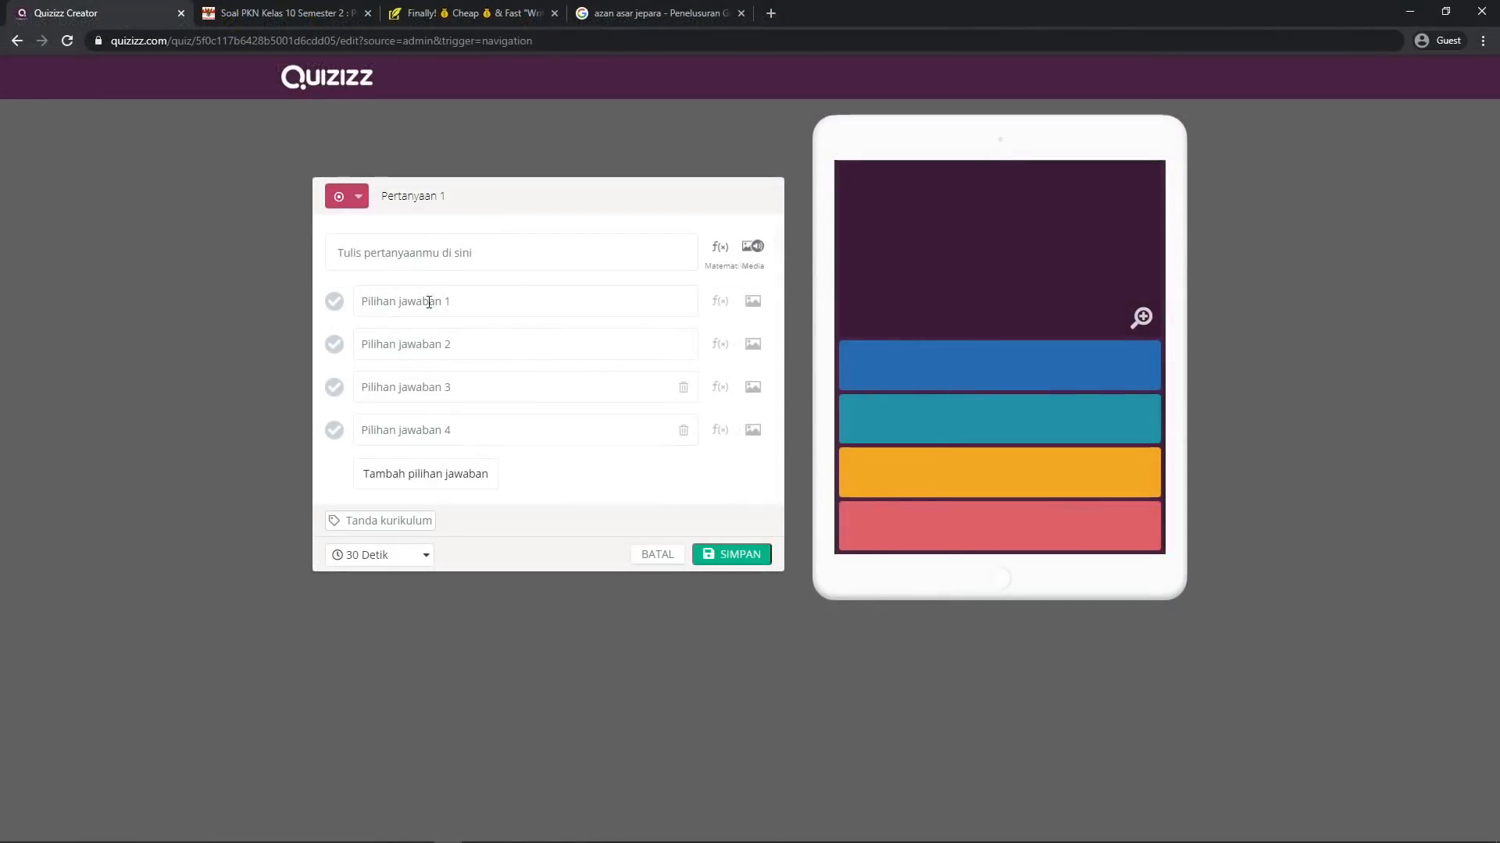
Examine the question types available for question 1
left_click(359, 205)
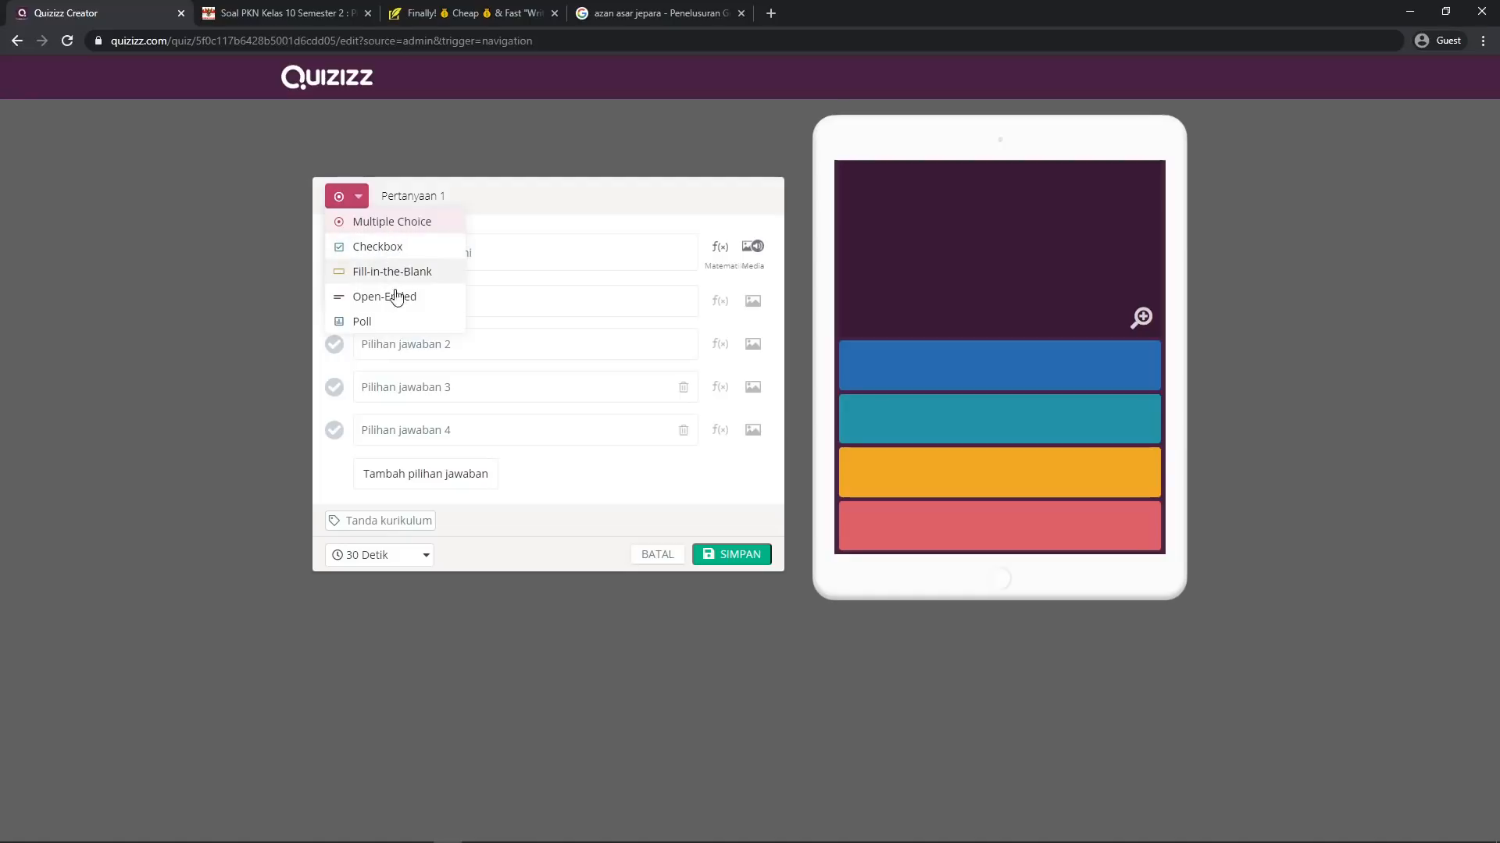
double_click(359, 200)
left_click(359, 199)
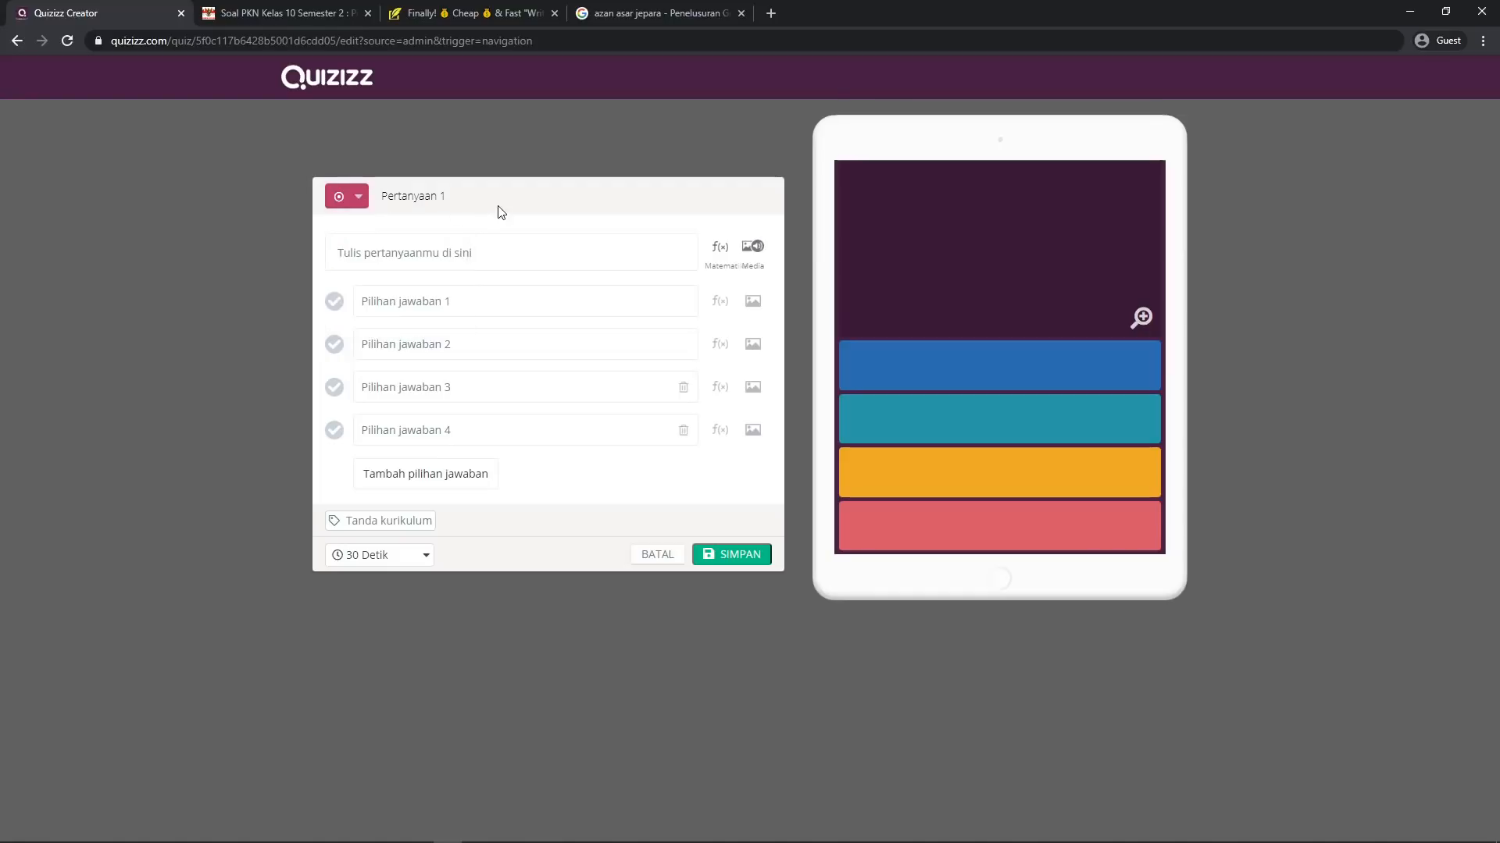
left_click(473, 242)
left_click(497, 308)
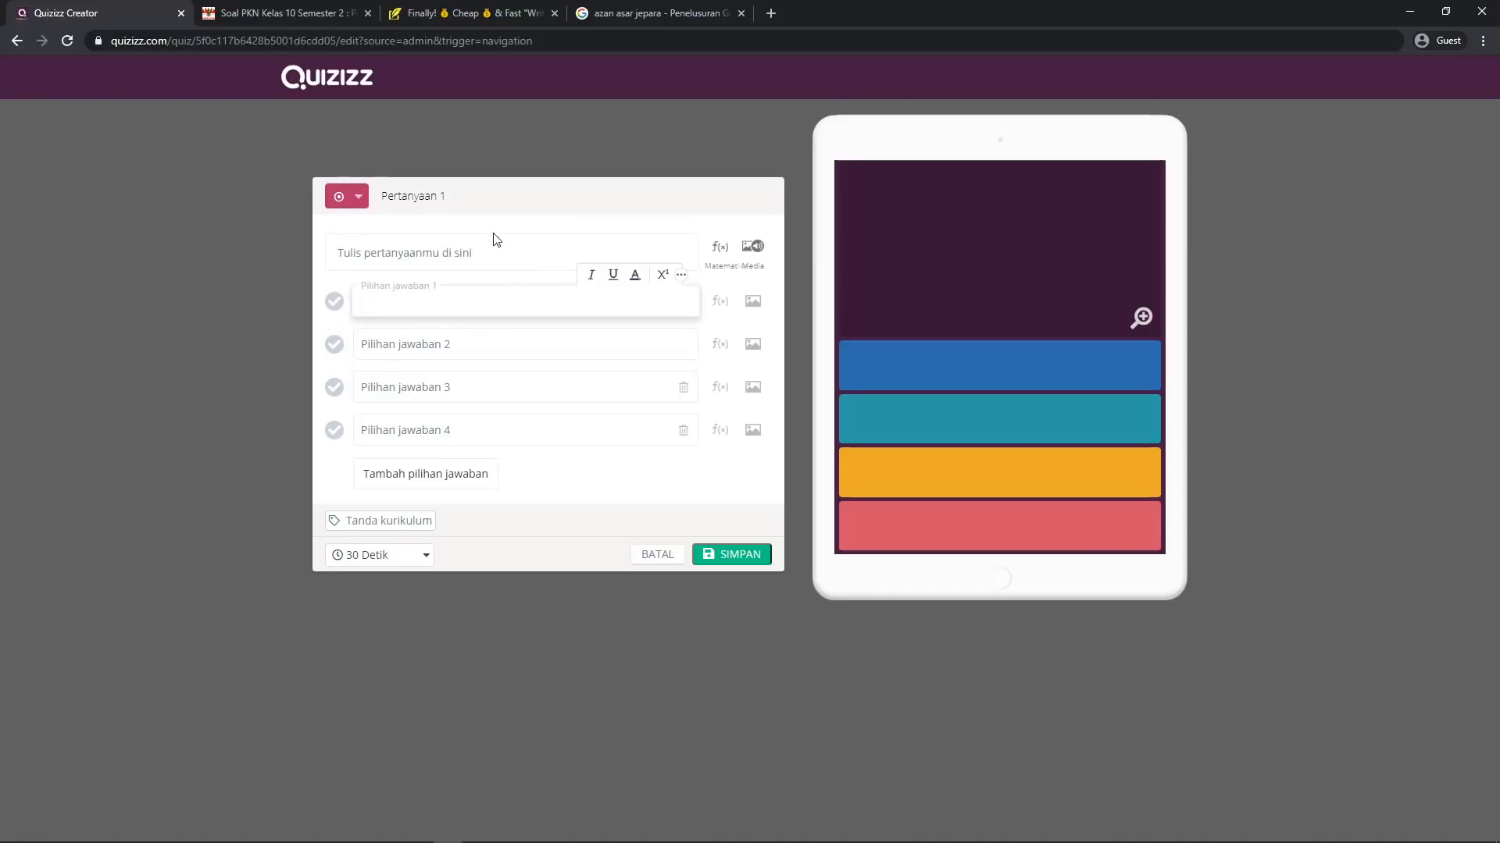
left_click(492, 233)
left_click(359, 201)
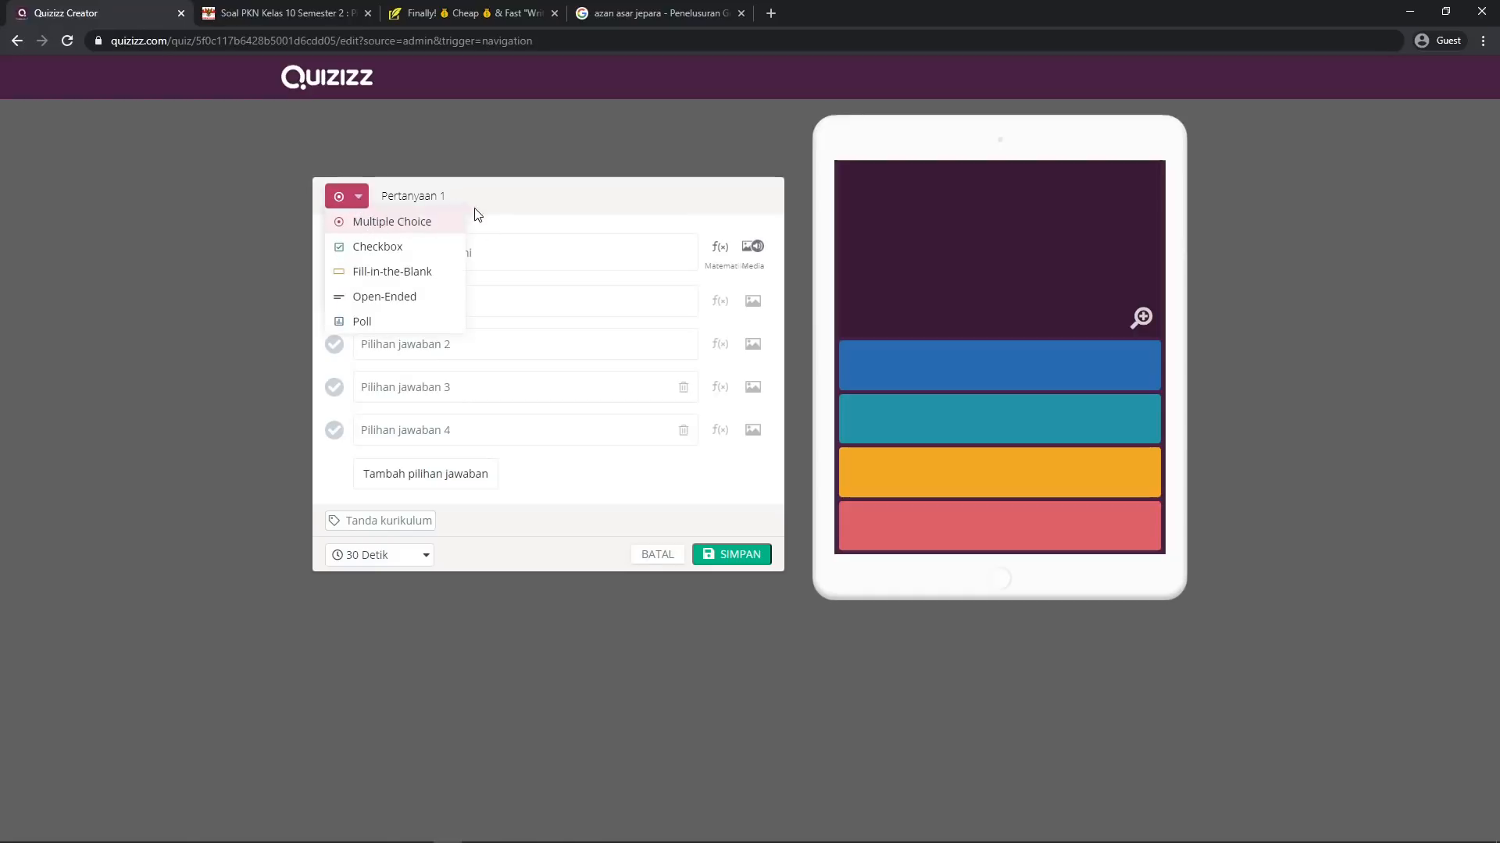
left_click(382, 227)
left_click(378, 247)
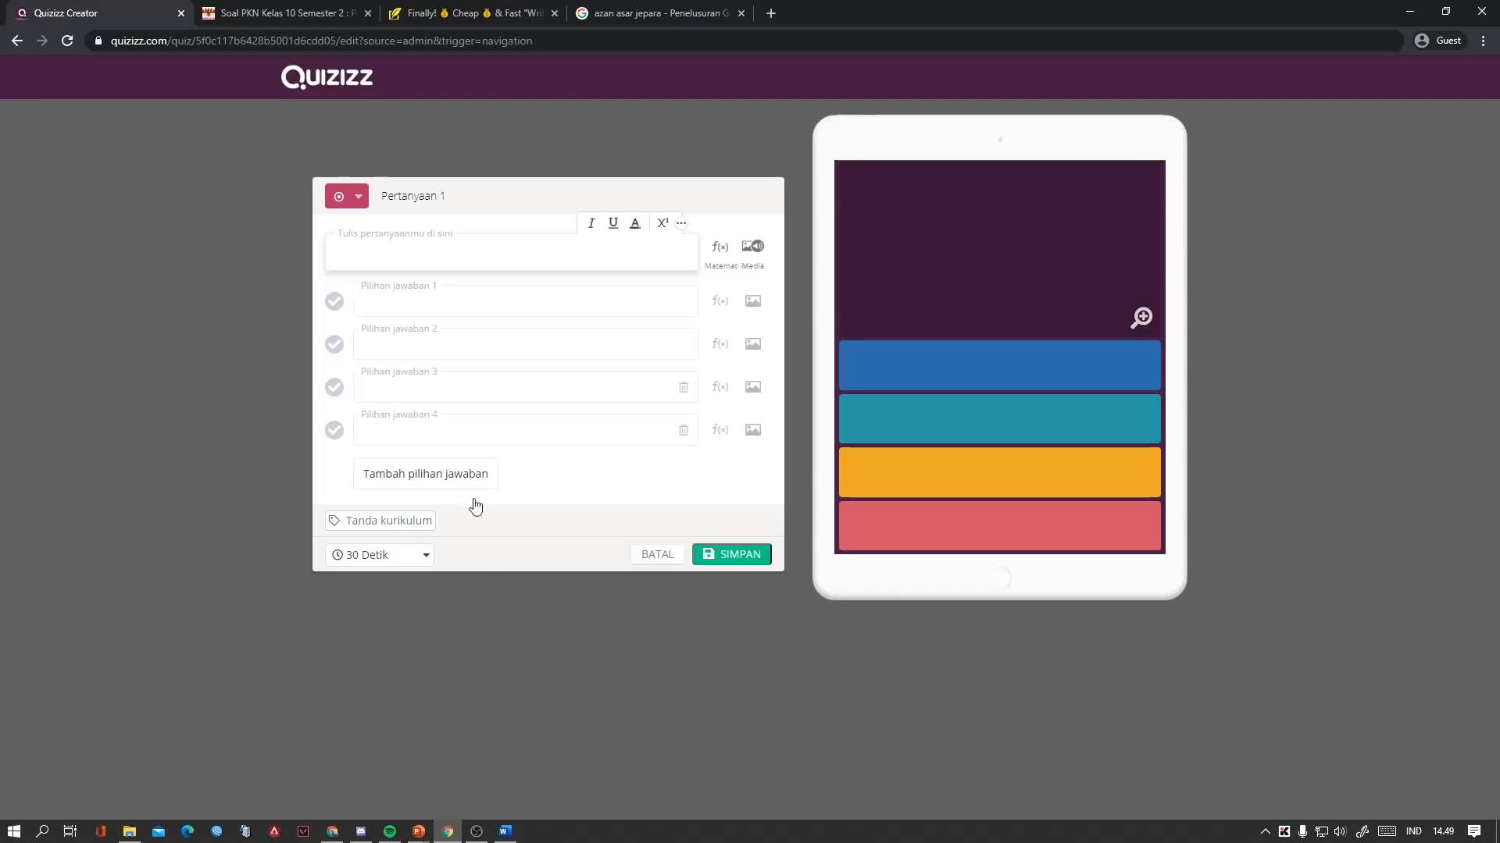
left_click(393, 296)
left_click(409, 345)
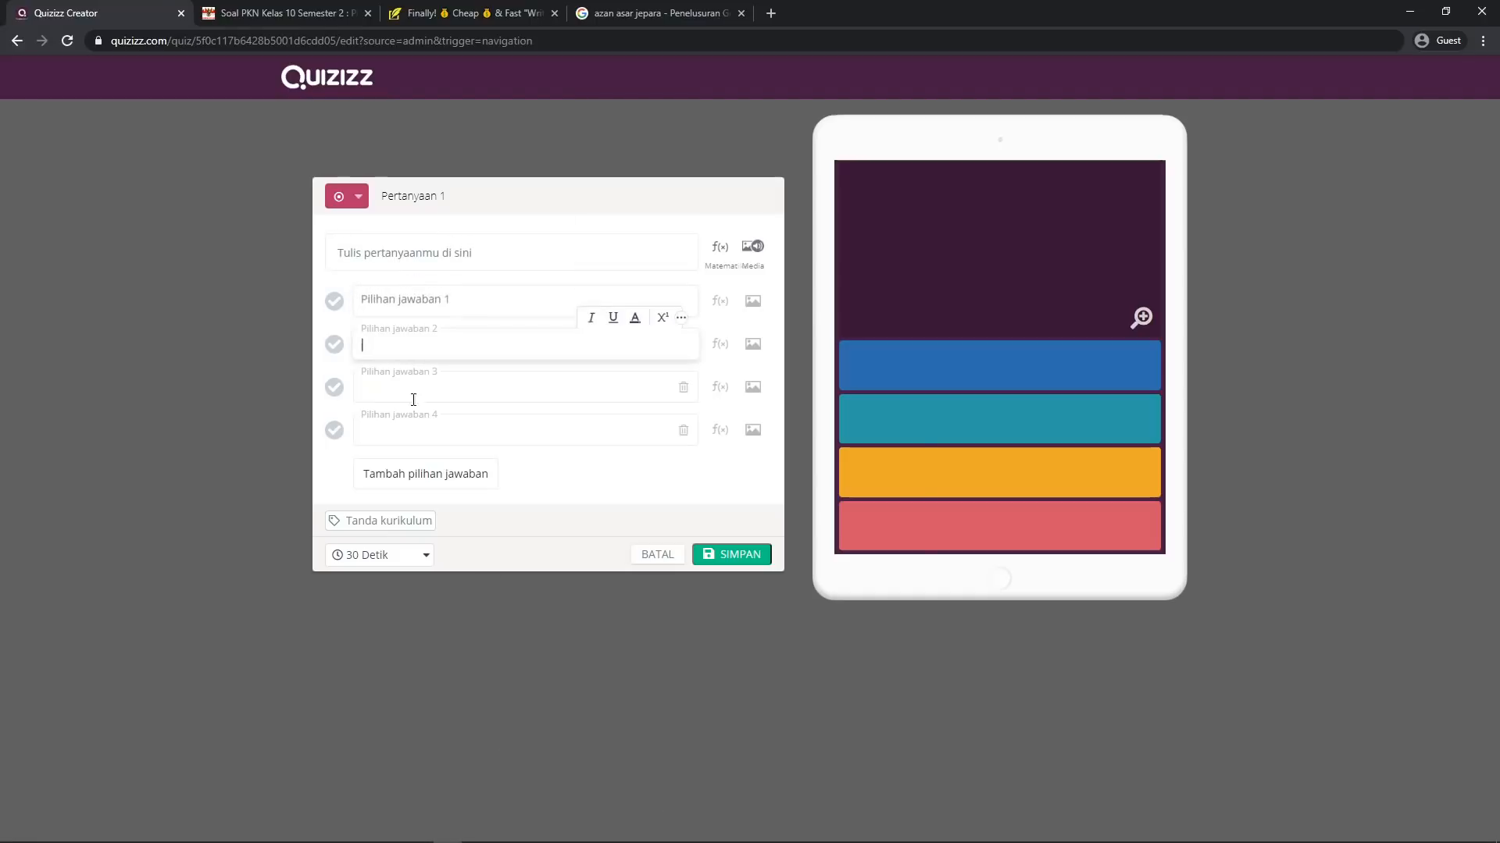
left_click(419, 433)
left_click(417, 388)
left_click(413, 347)
left_click(417, 255)
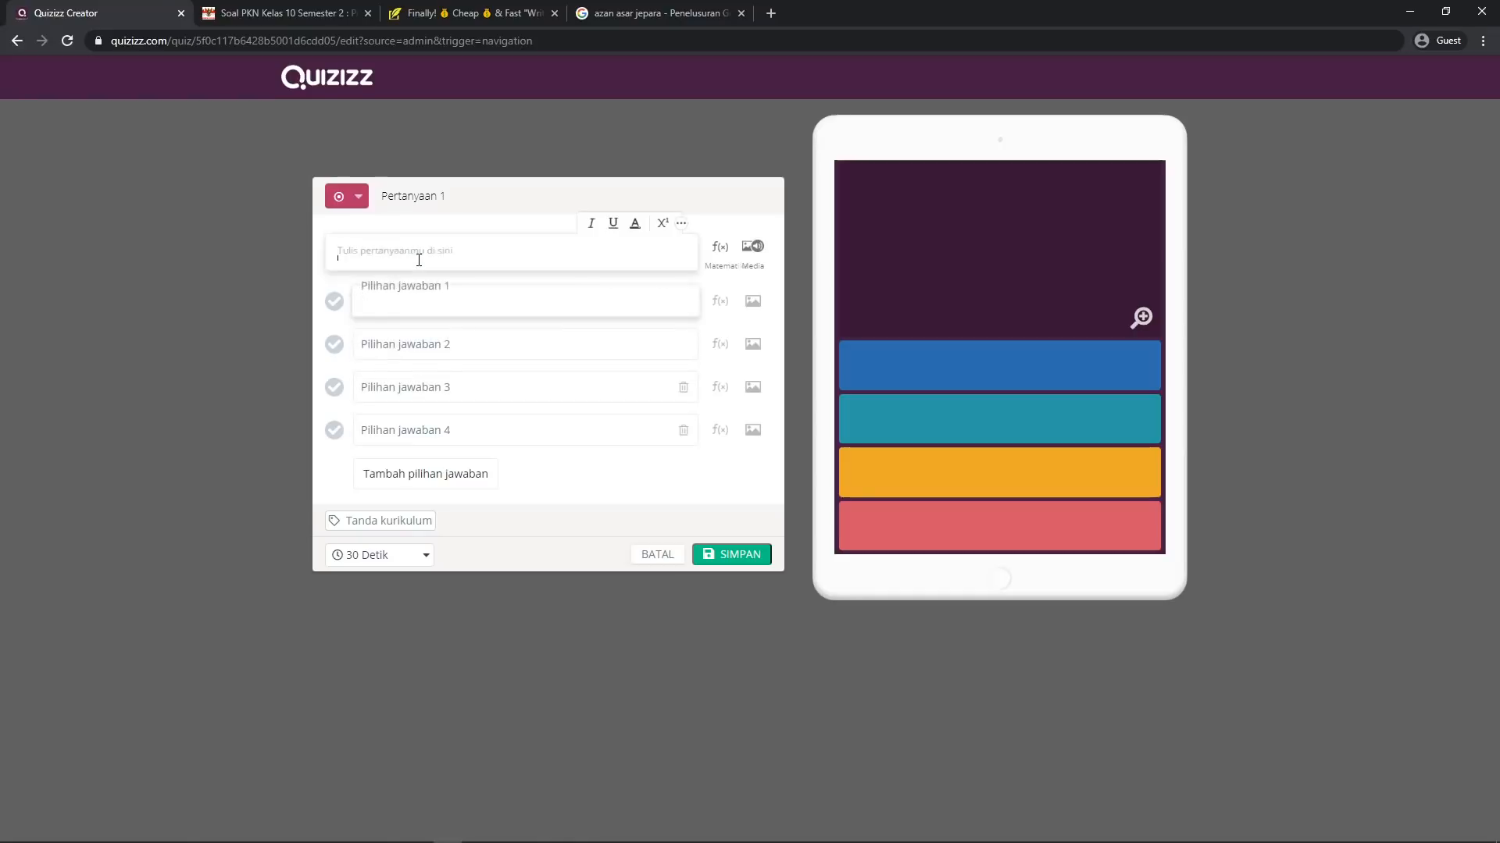
left_click(421, 299)
left_click(425, 344)
left_click(431, 388)
left_click(435, 430)
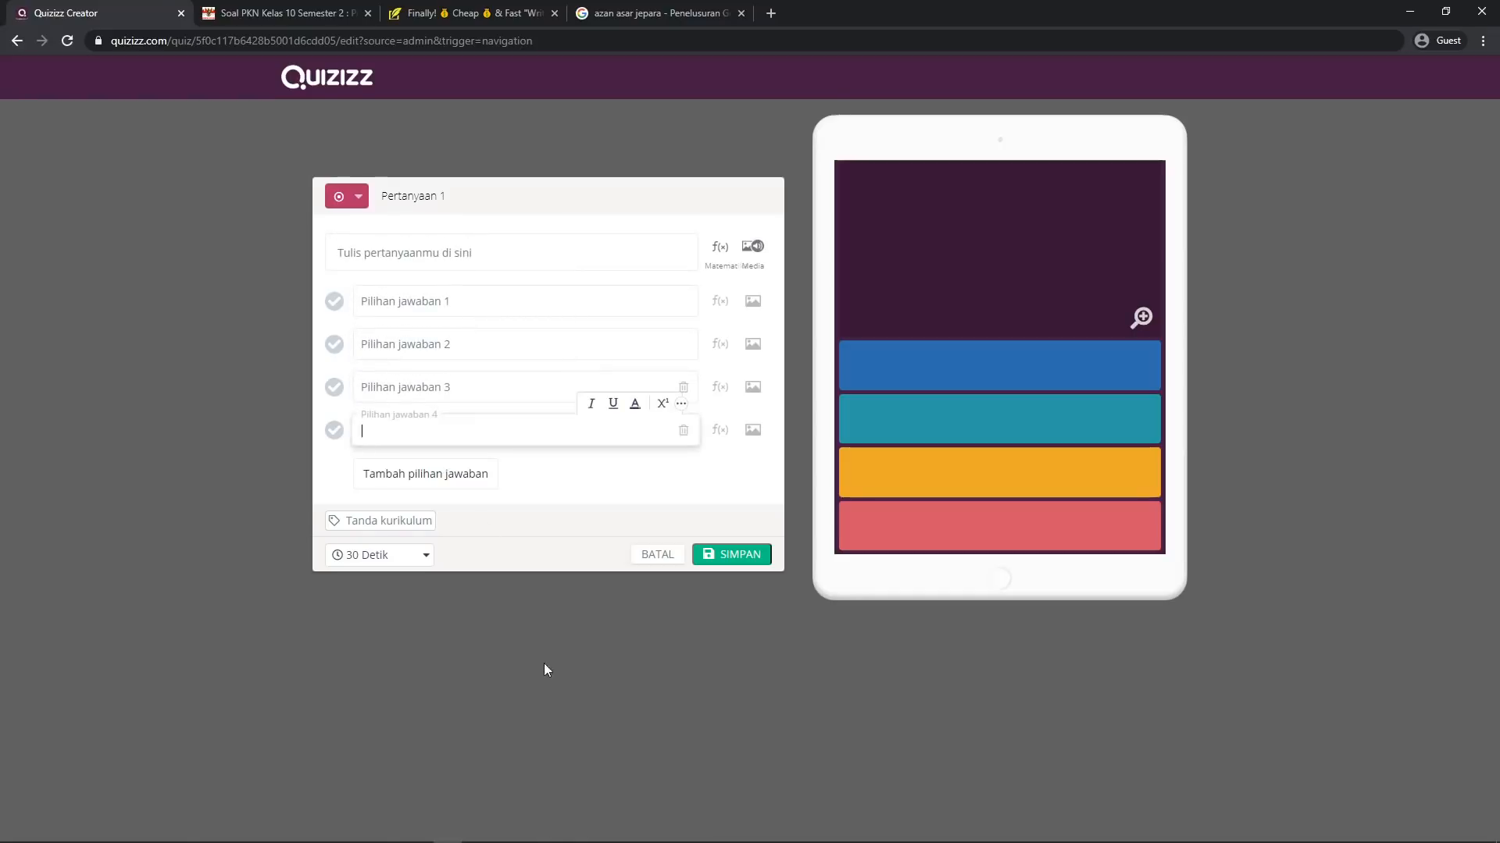
Check the PILIHAN GANDA heading in the Word document against the quiz editor's question types
left_click(506, 831)
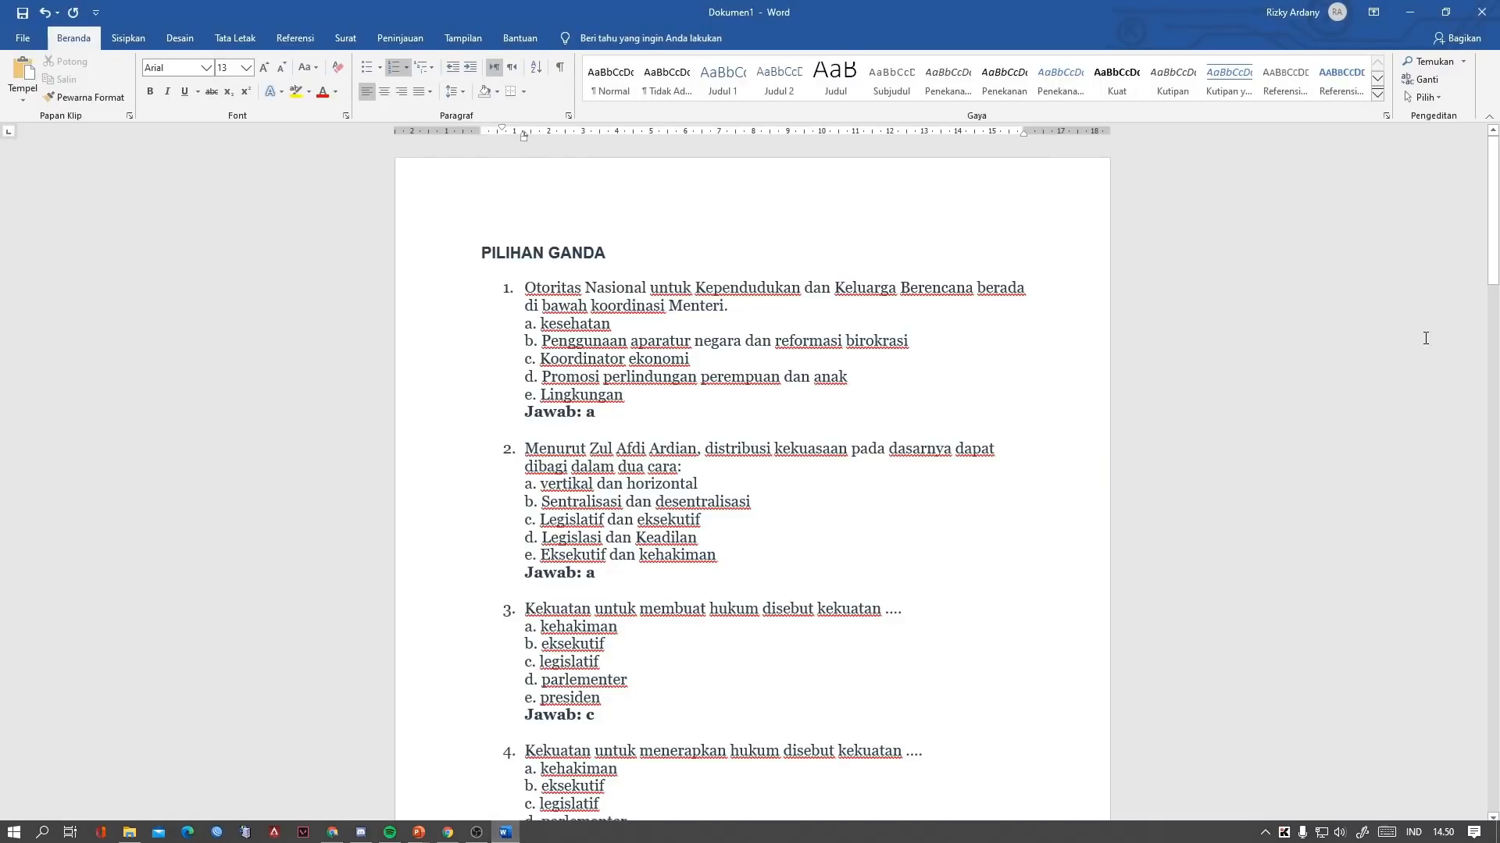
left_click_drag(486, 258, 614, 257)
left_click(448, 831)
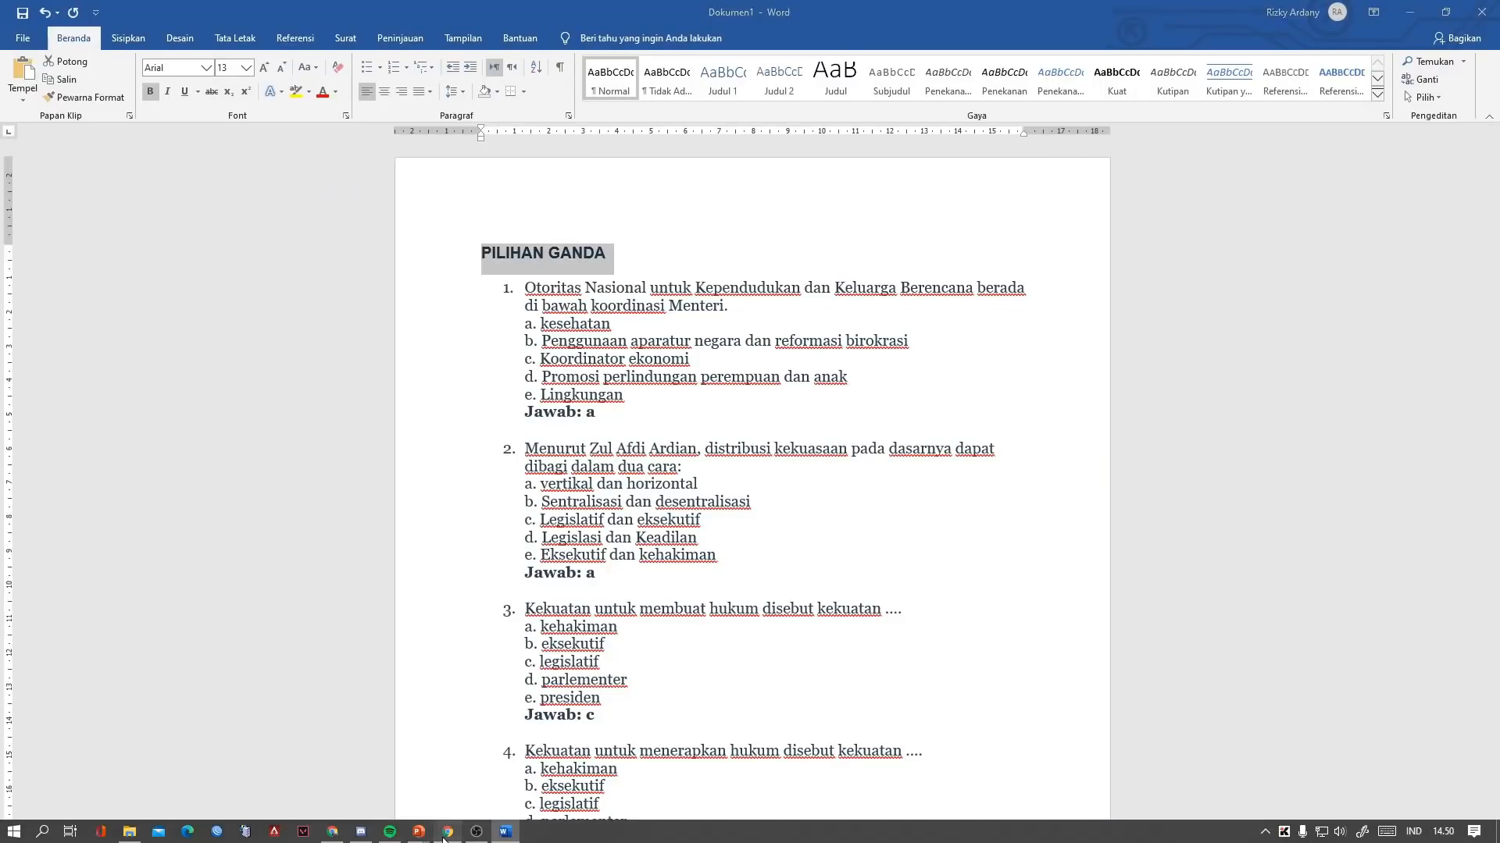
left_click(359, 198)
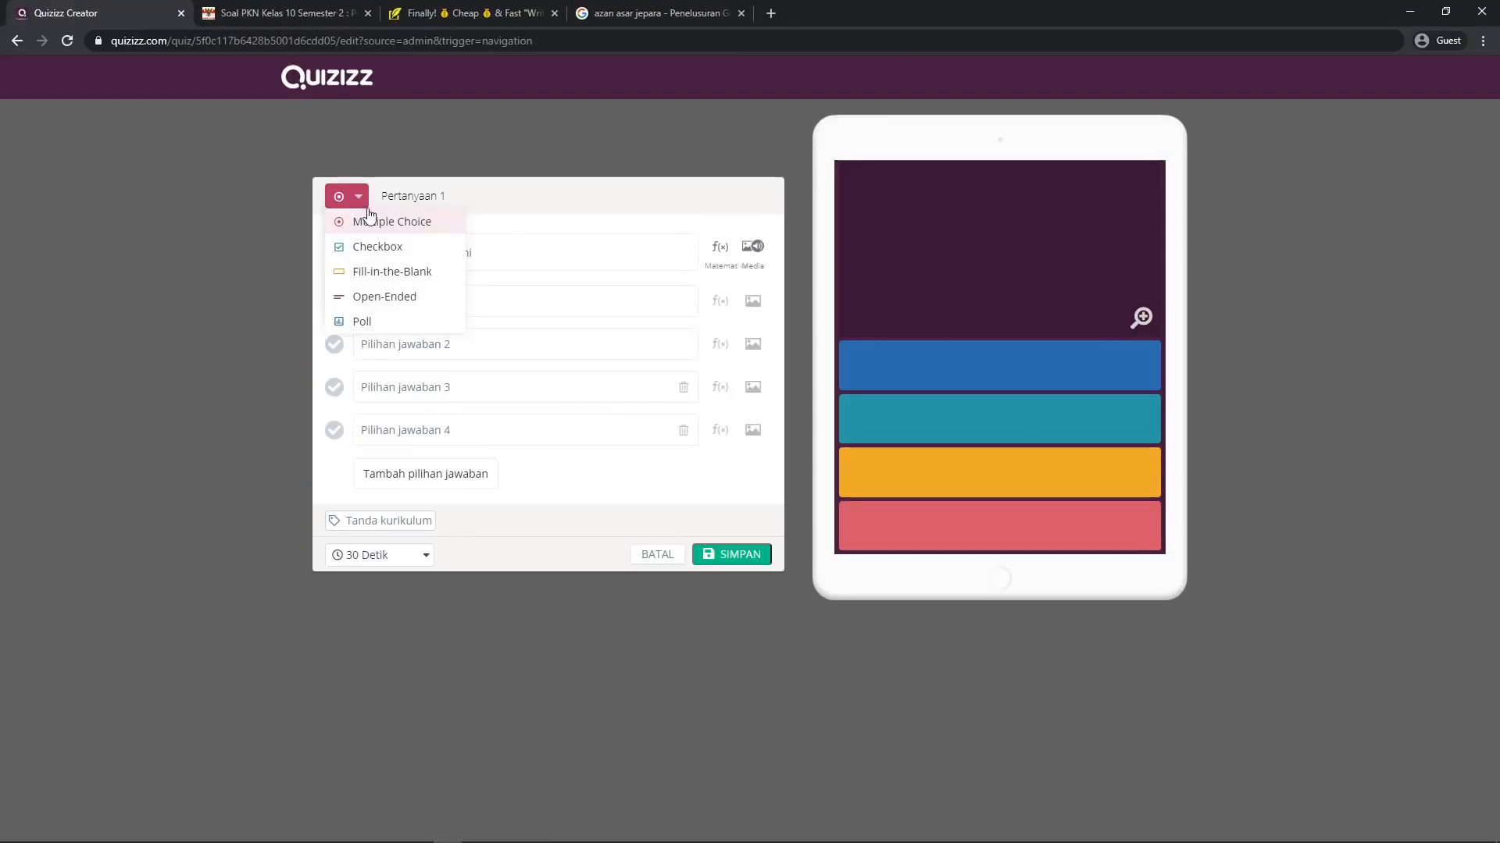
Copy the first question's text, without its answer options, from the Word document into the Quizizz question field
left_click(505, 832)
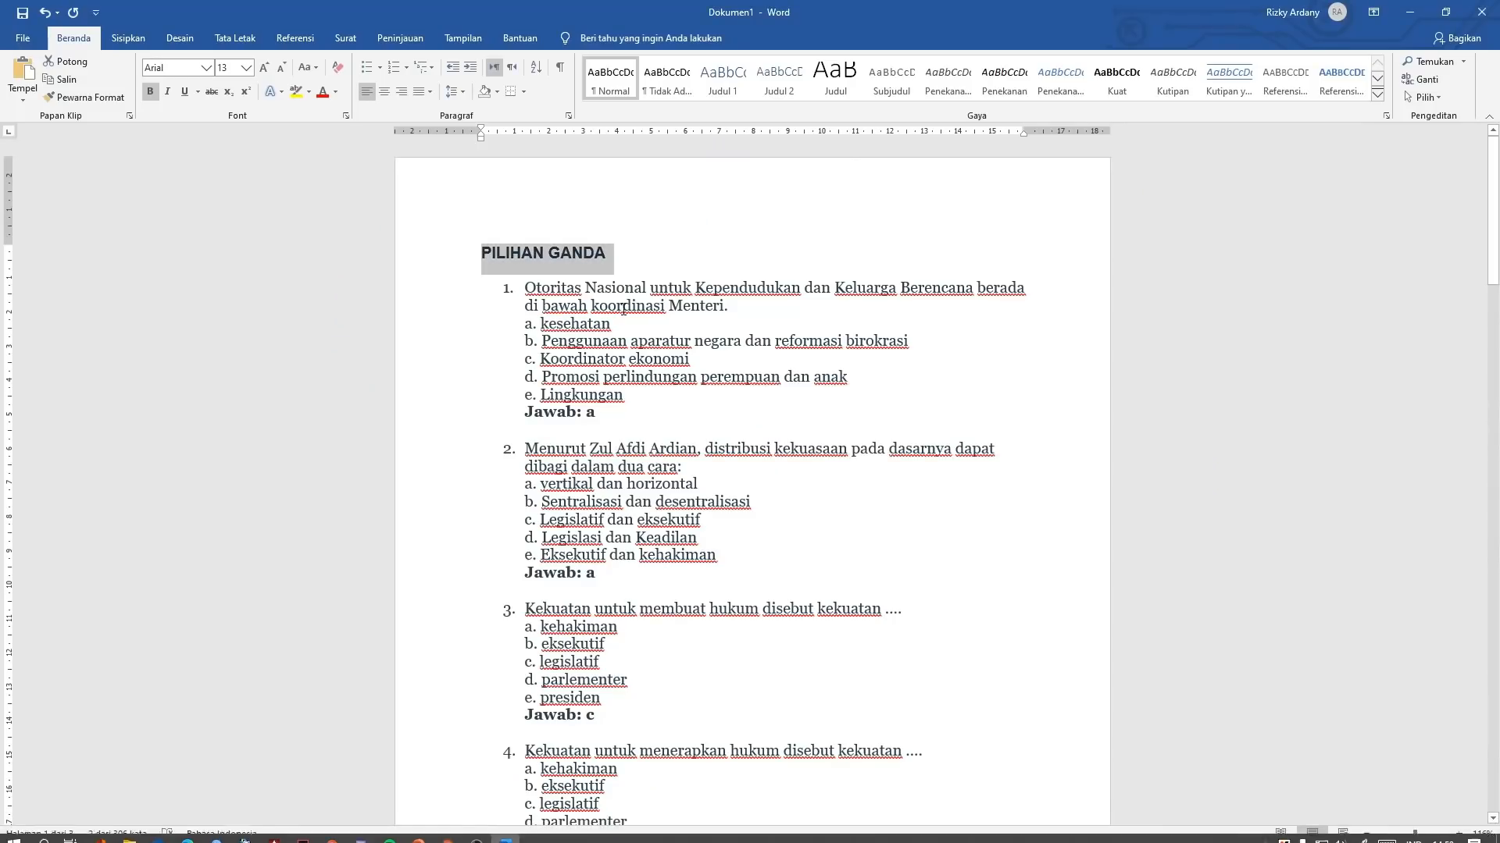
left_click(525, 289)
left_click_drag(525, 289, 725, 306)
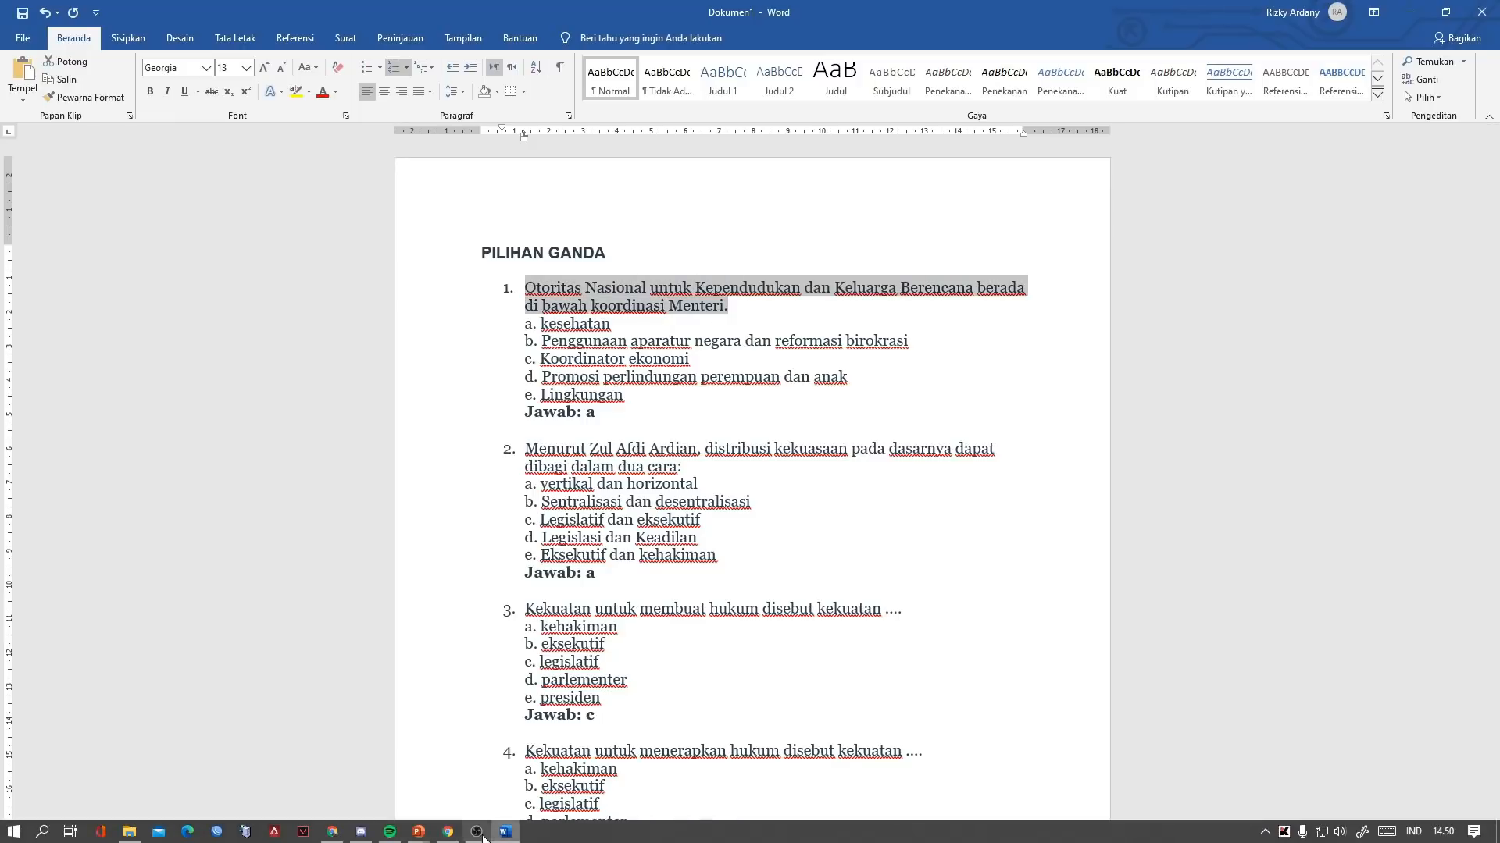
left_click(450, 834)
left_click(450, 834)
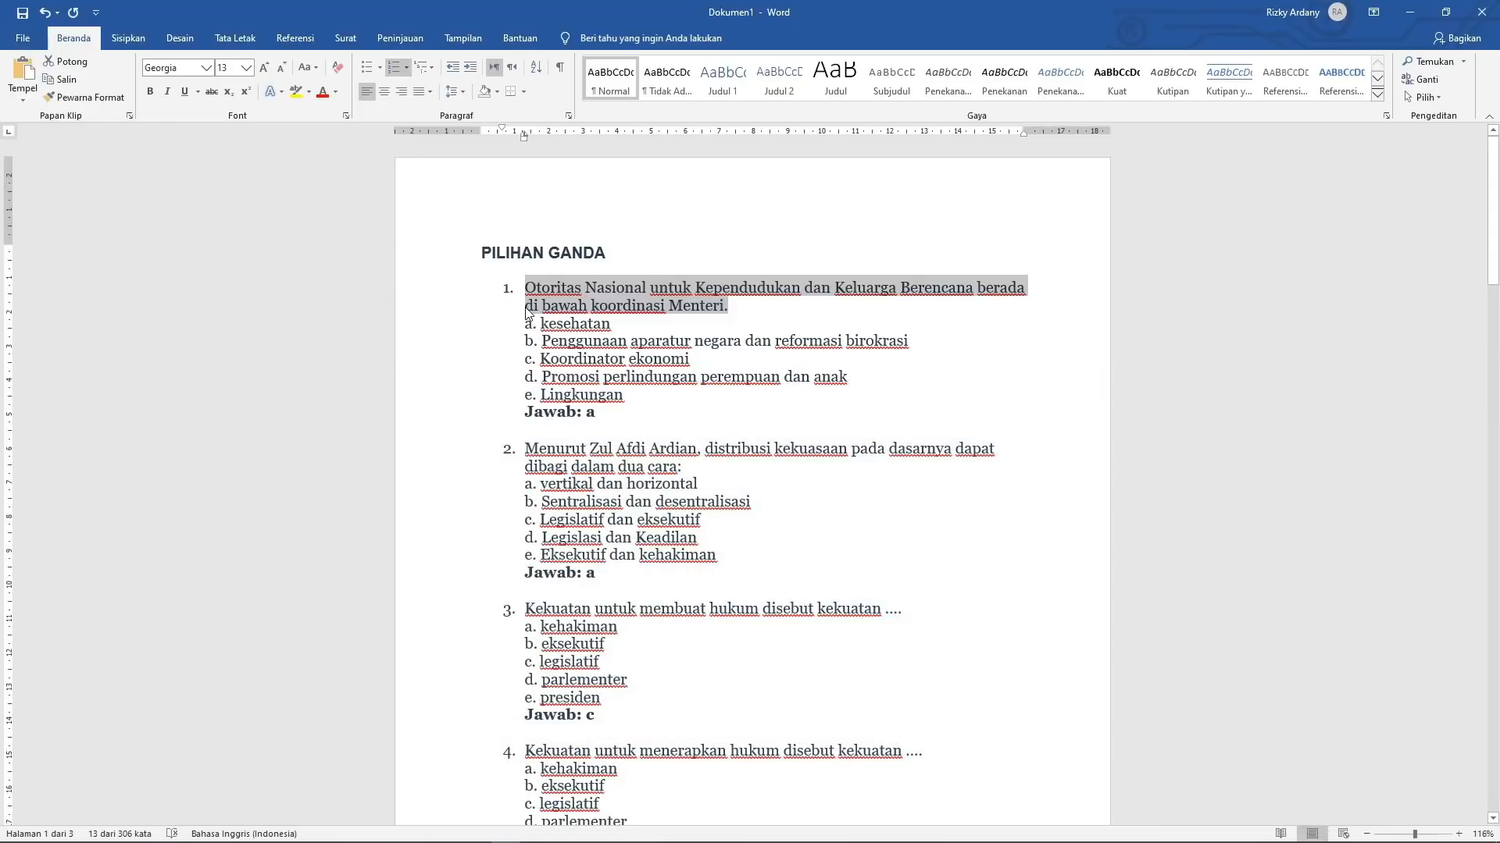
left_click(527, 311)
left_click(729, 306, "shift")
key("ctrl+c")
left_click(447, 832)
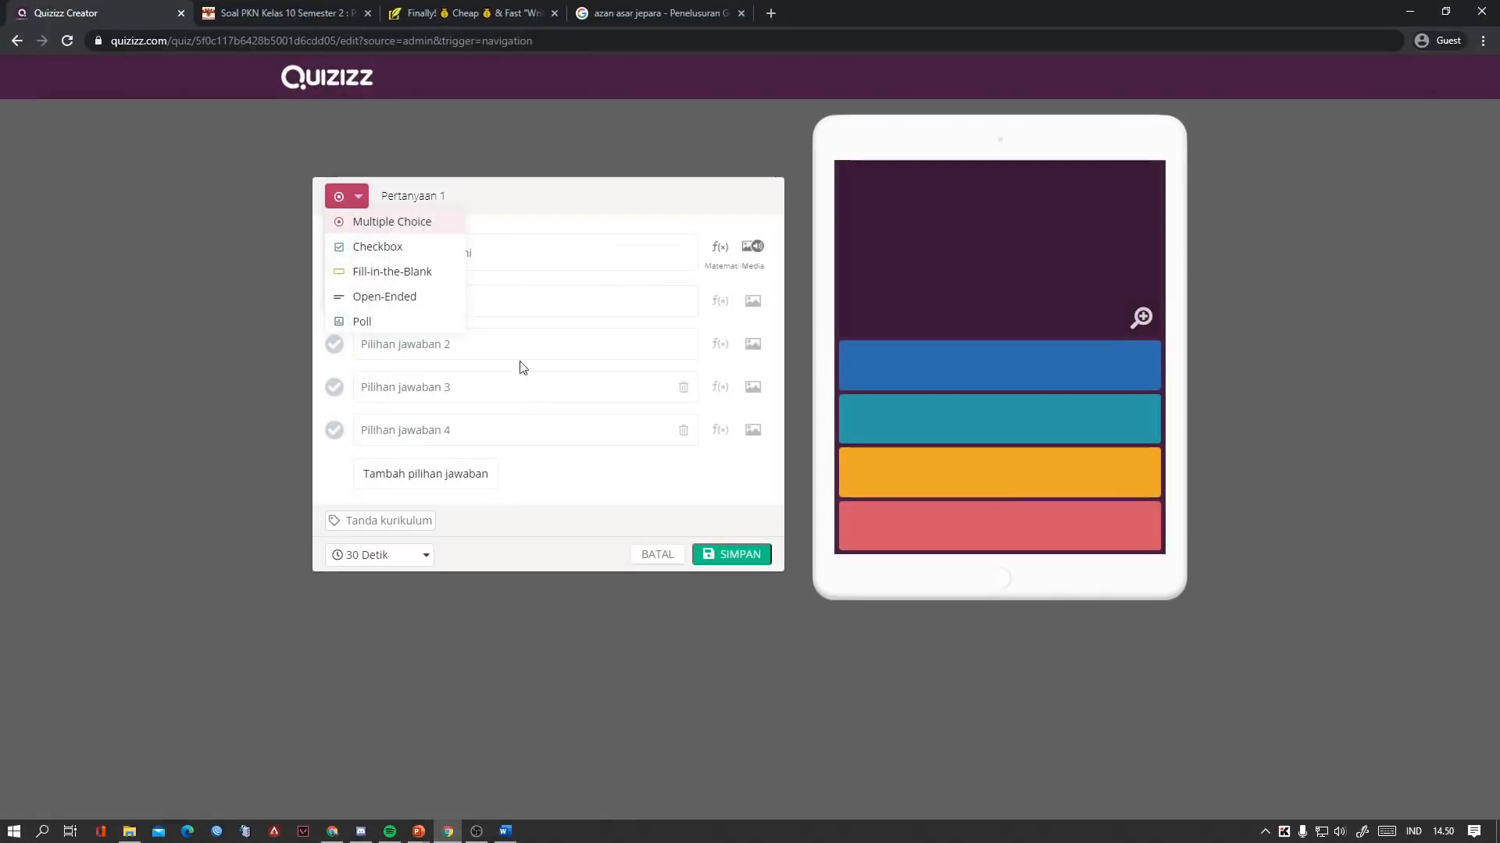
left_click(524, 248)
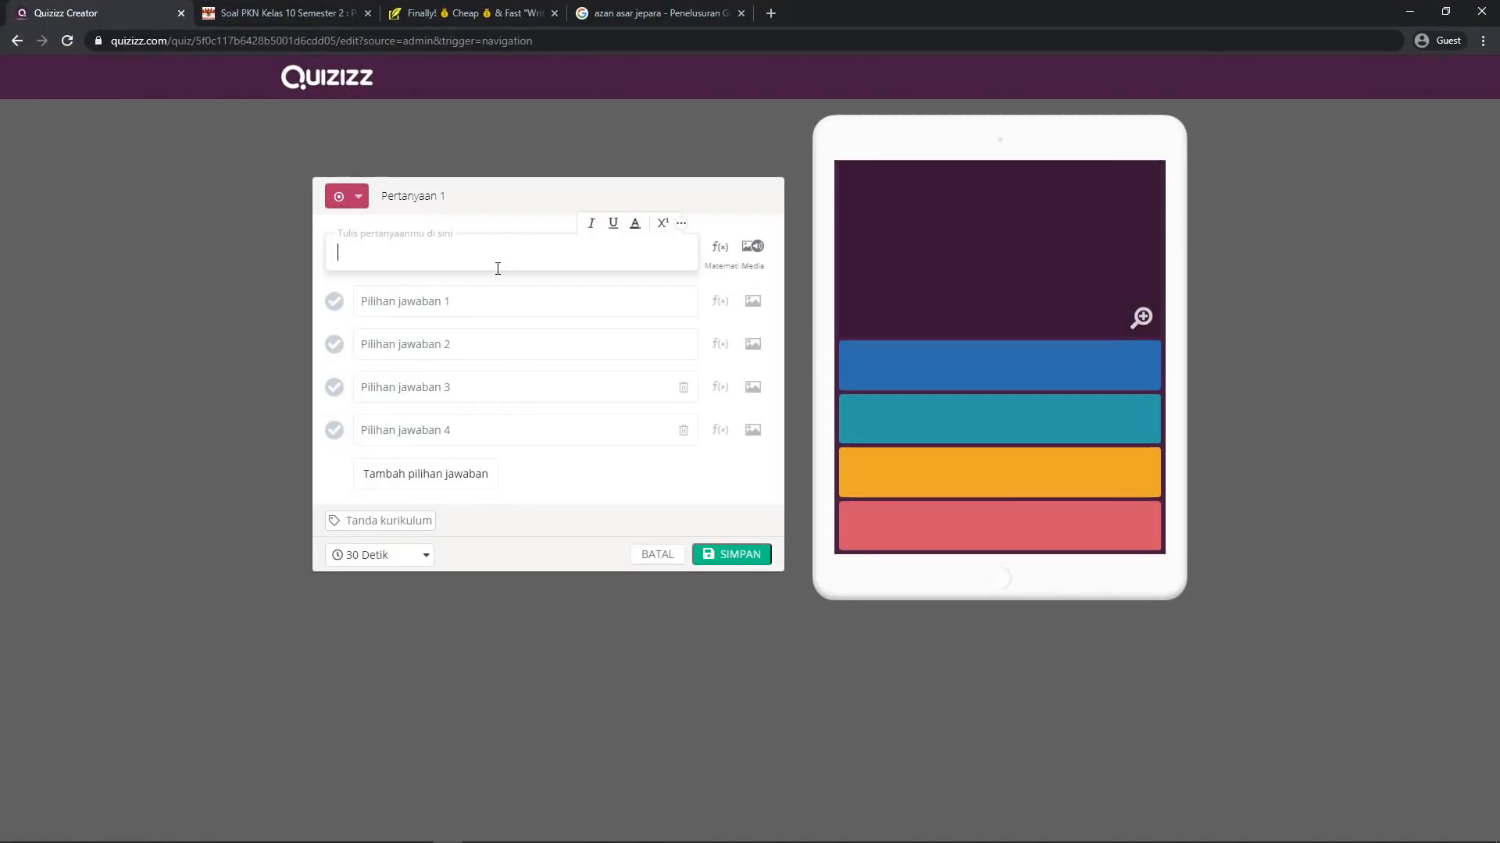
key("ctrl+v")
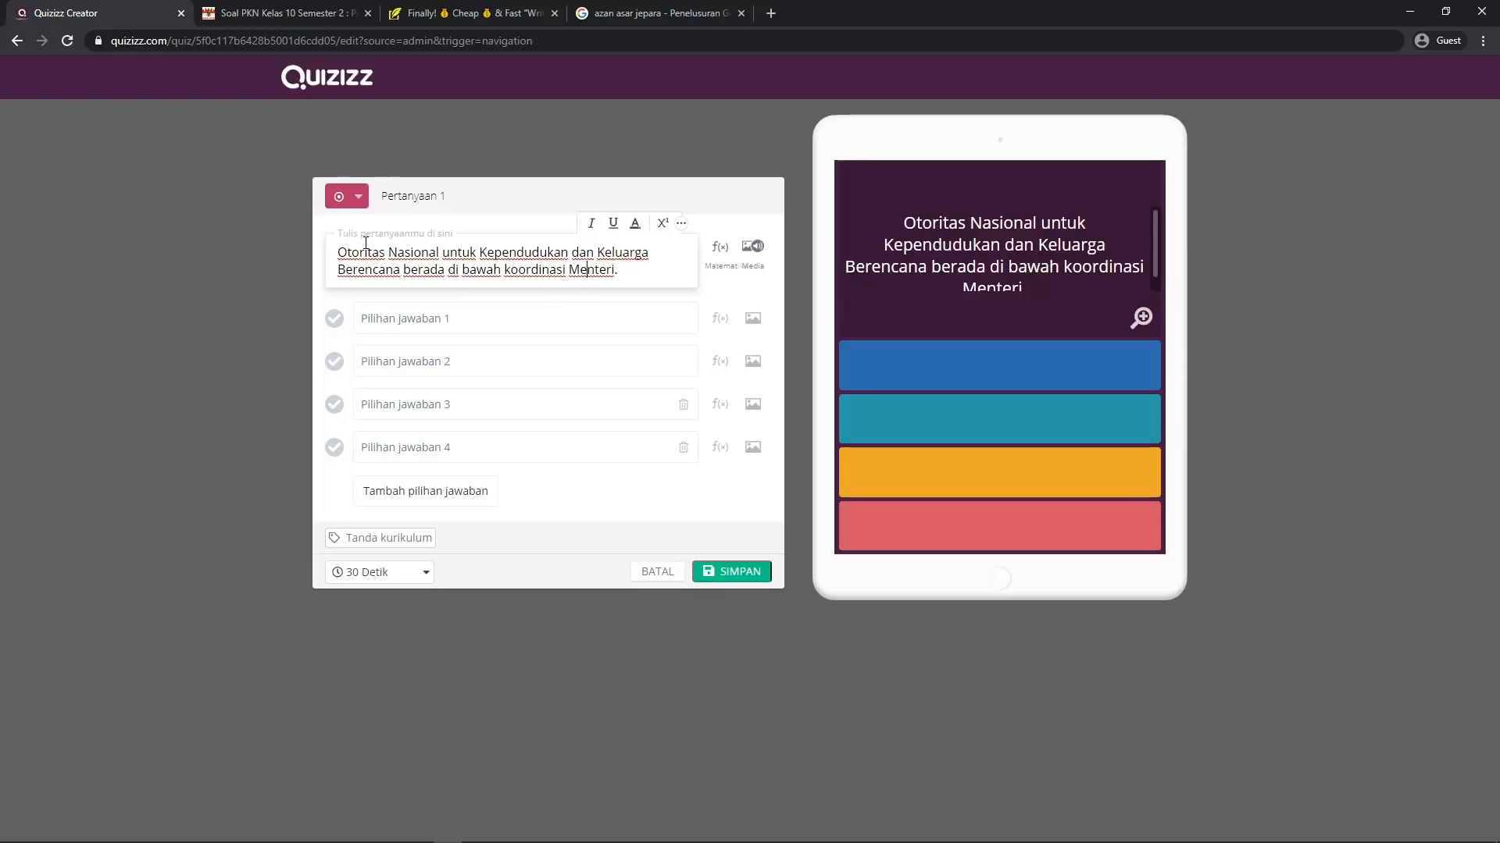
Format the words "Otoritas Nasional" in the question text as bold and italic
left_click_drag(337, 252, 436, 245)
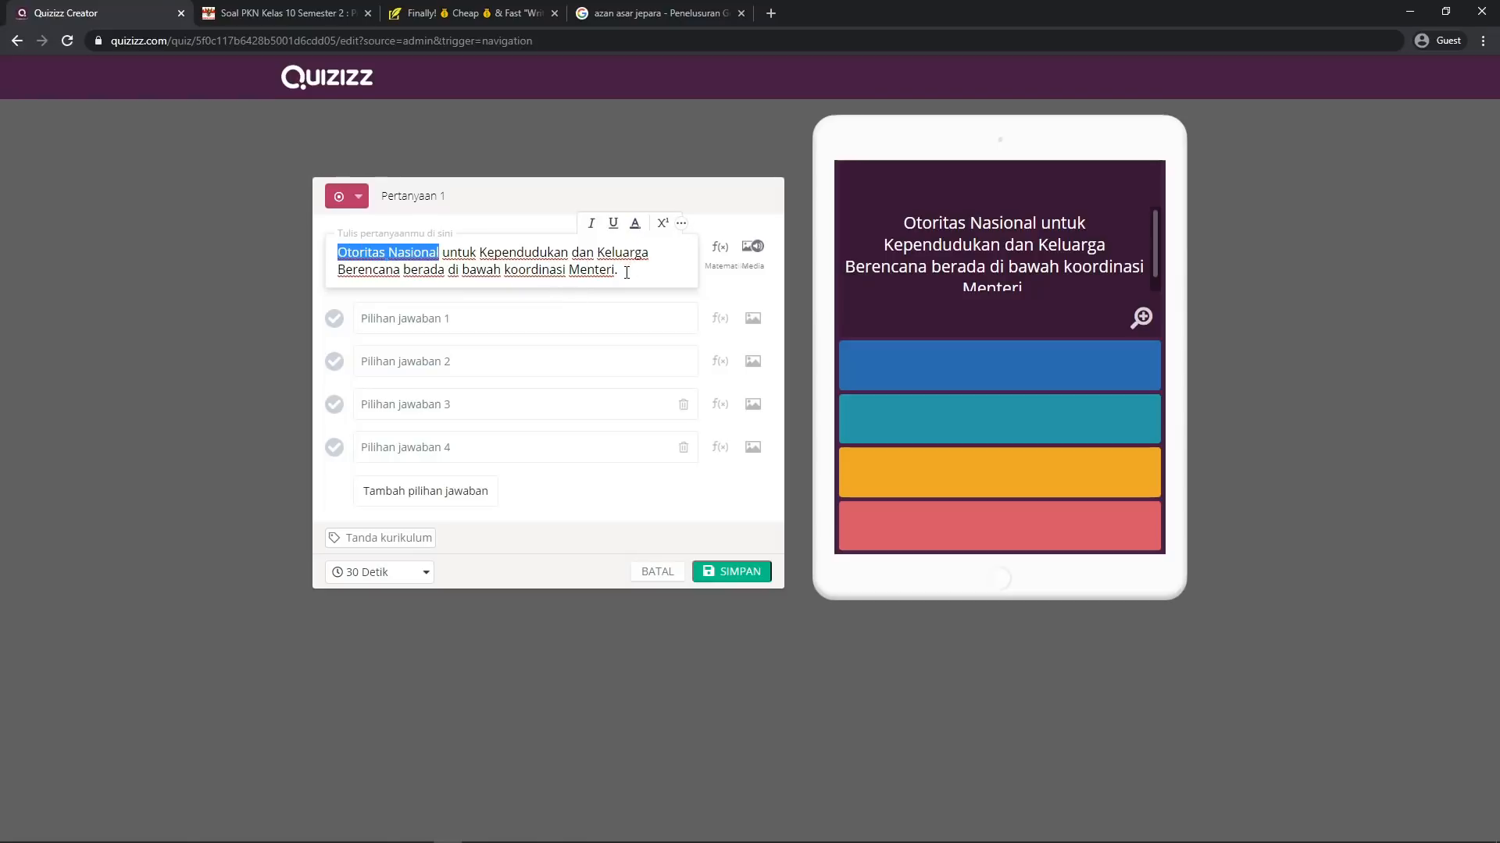
key("ctrl+b")
key("ctrl+b")
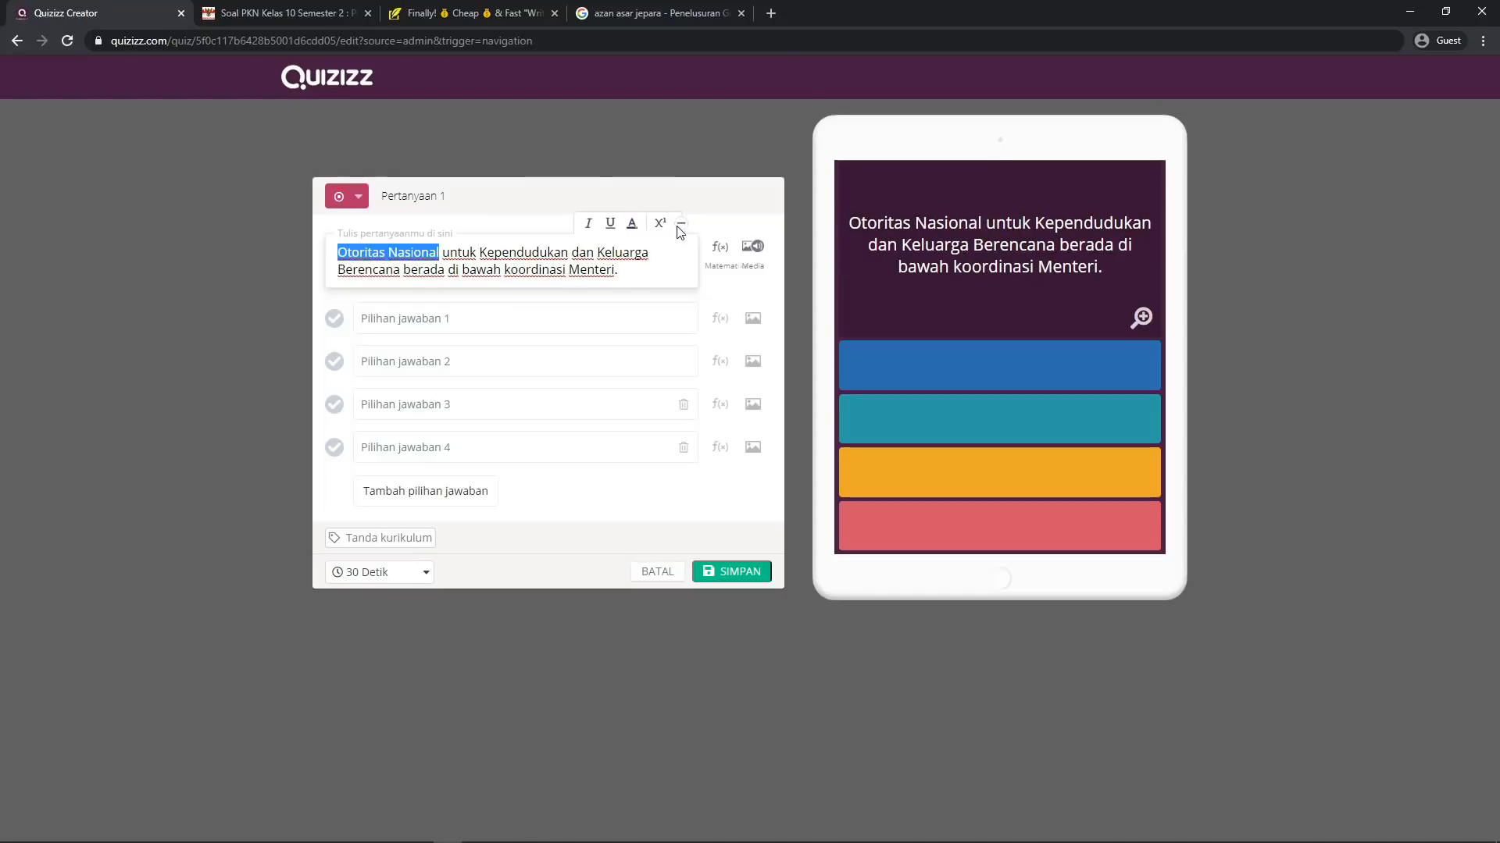
left_click(680, 226)
left_click(558, 269)
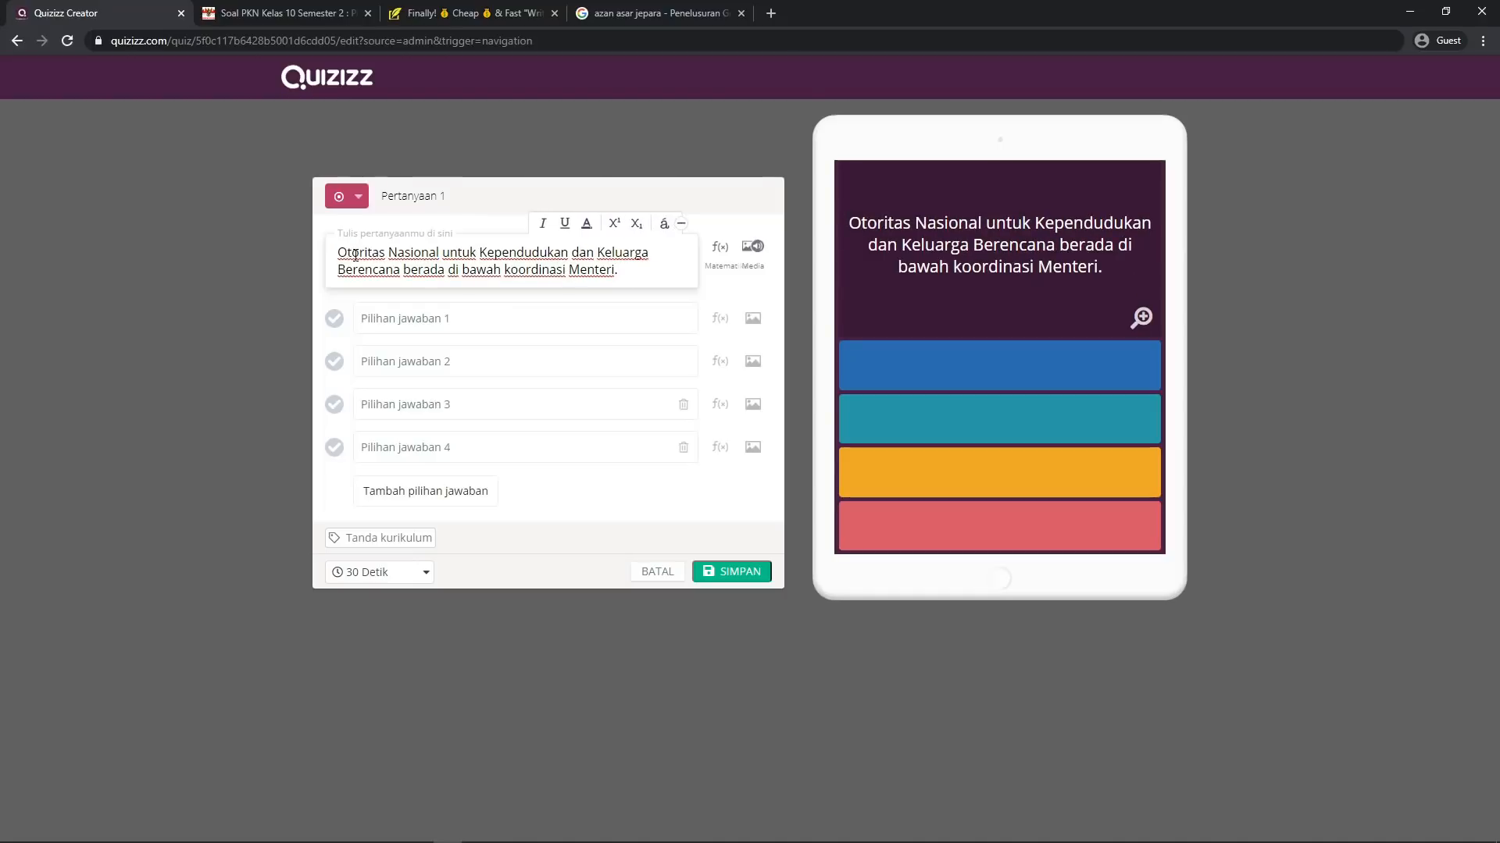
mouse_move(338, 252)
left_mouse_down()
mouse_move(440, 247)
mouse_move(341, 270)
mouse_move(338, 253)
left_mouse_up()
key("ctrl+b")
left_click(454, 253)
left_click(543, 225)
left_click(463, 253)
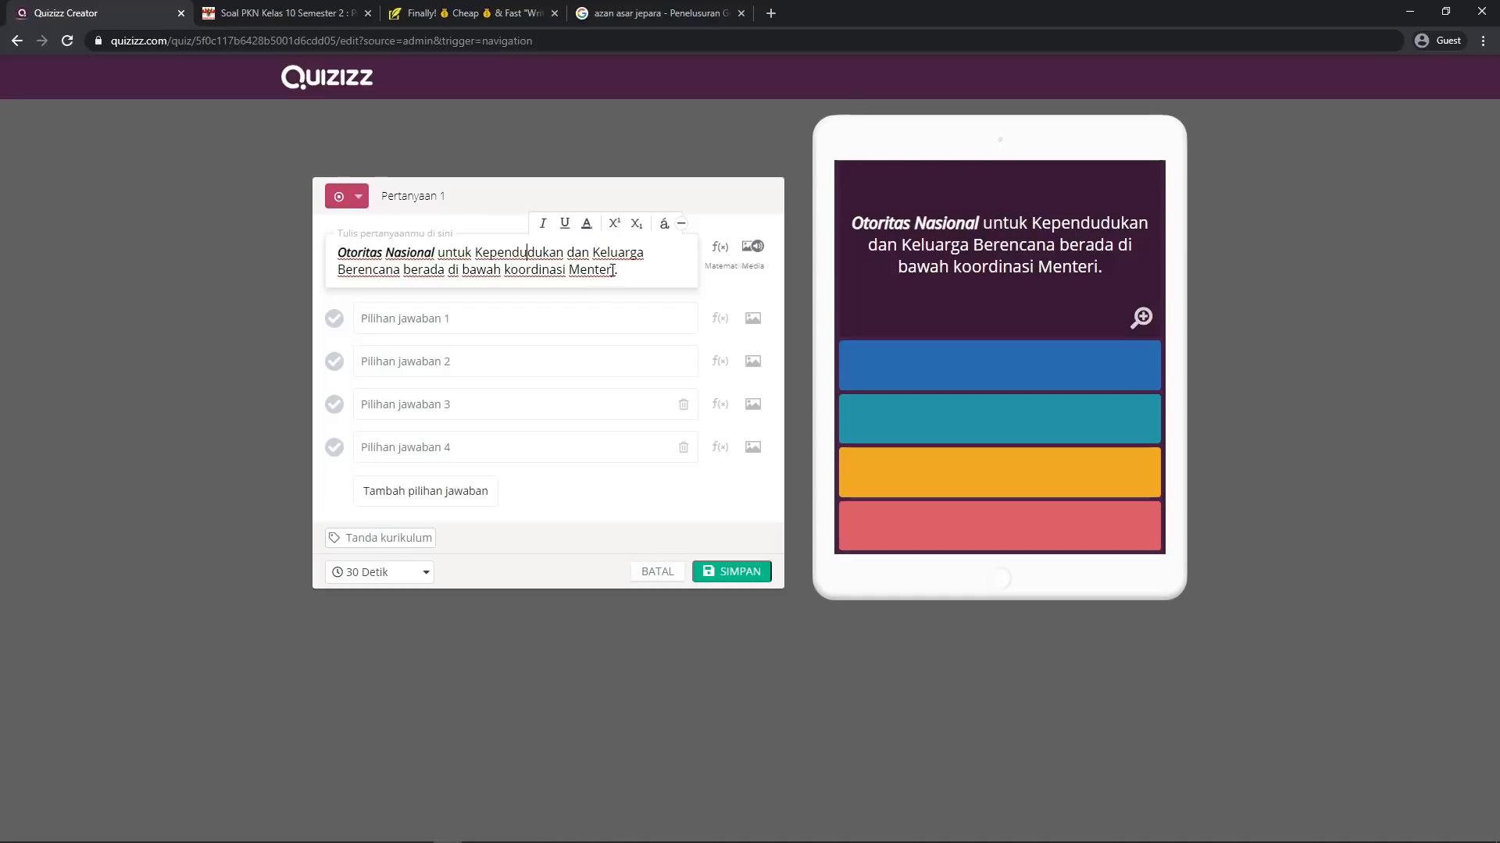
Copy option a, "kesehatan", from the Word document into answer option 1 of the Quizizz question
left_click(626, 312)
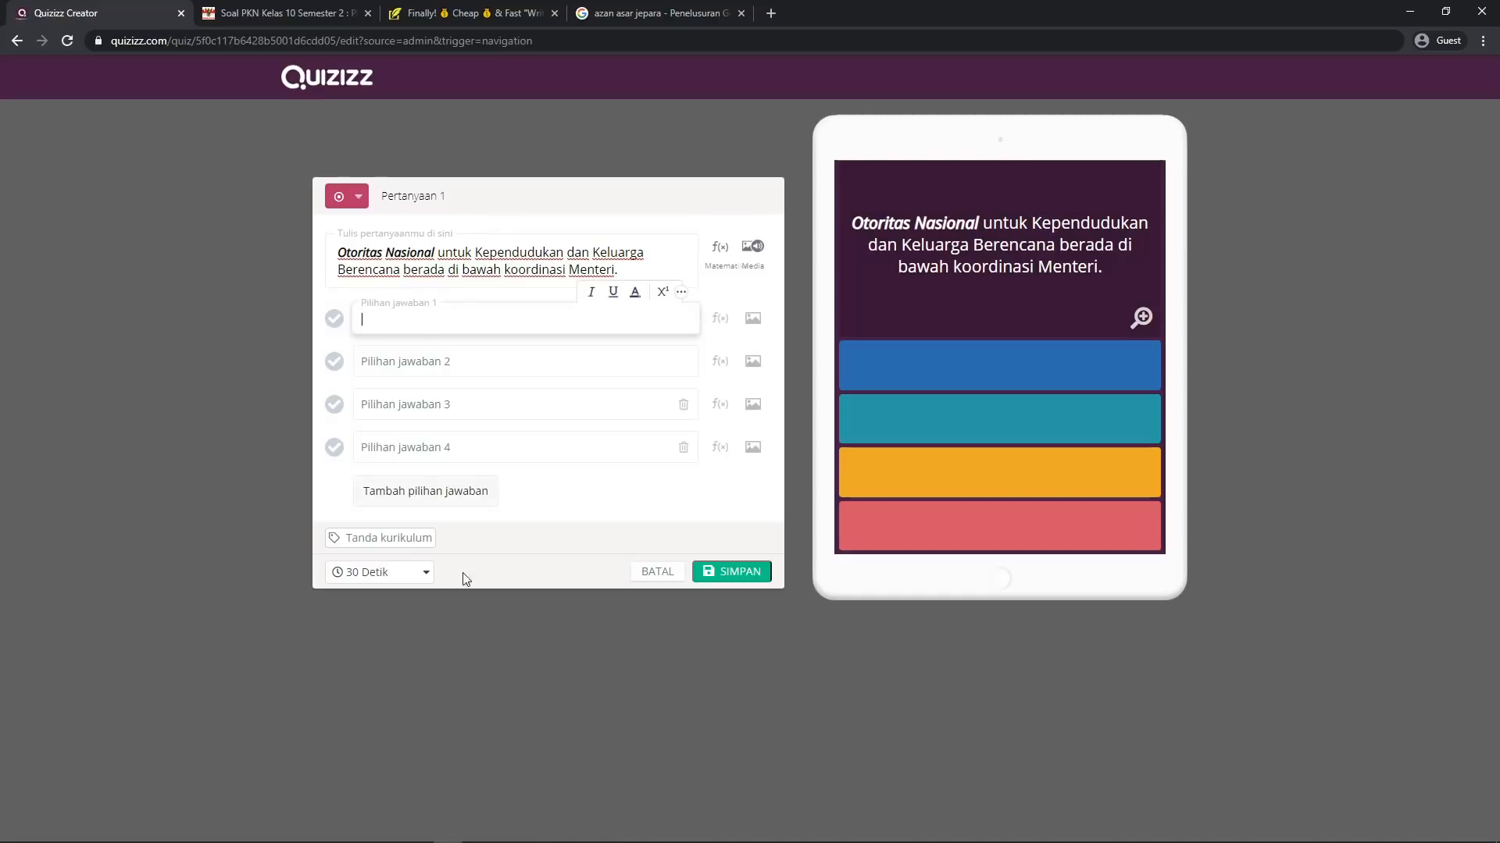
left_click(504, 836)
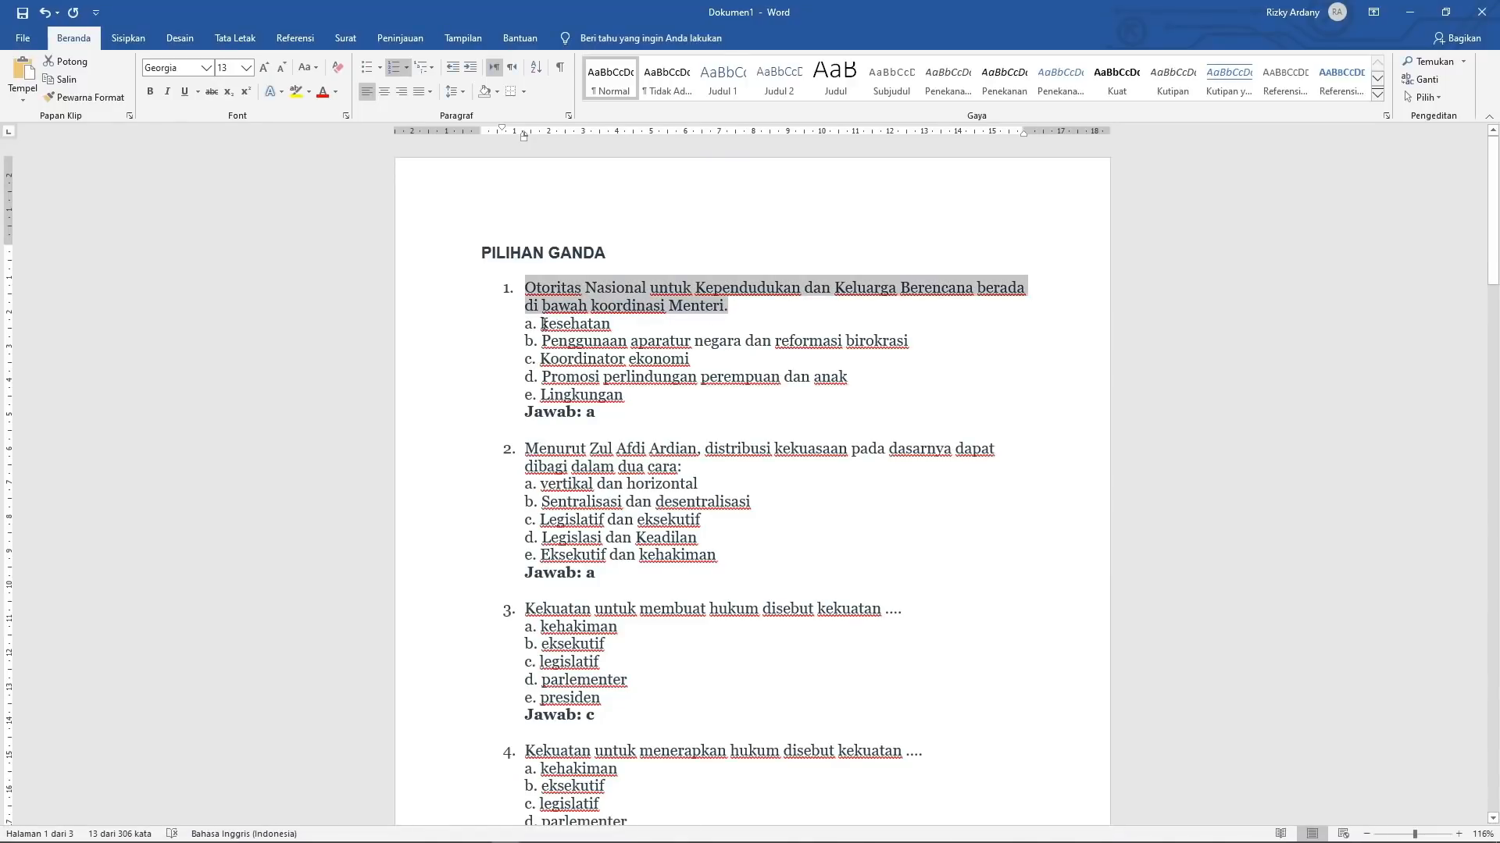
left_click_drag(533, 323, 620, 321)
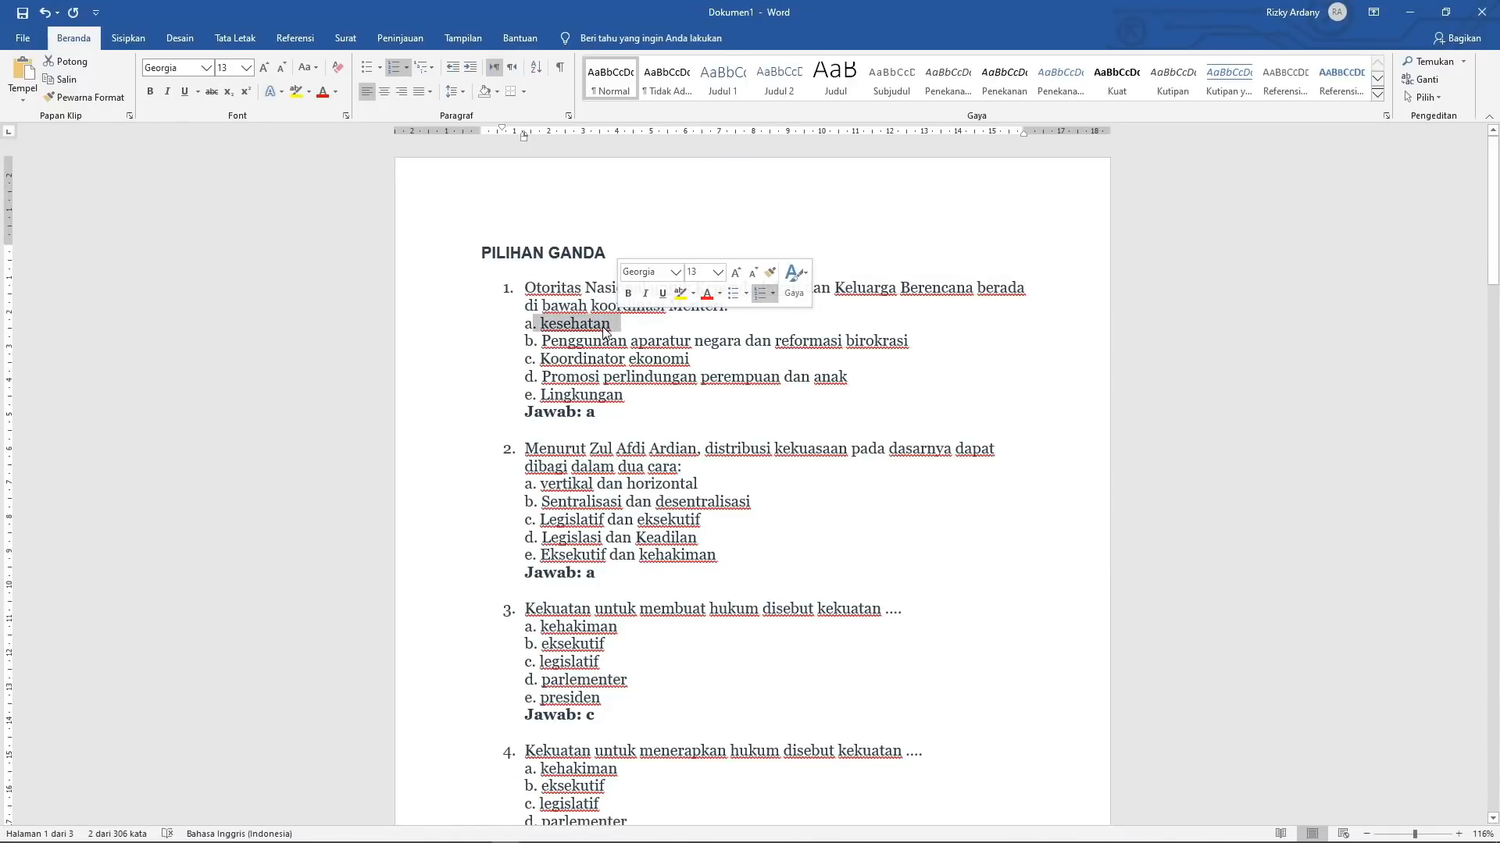
left_click(610, 324)
left_click_drag(610, 323, 541, 323)
key("ctrl+c")
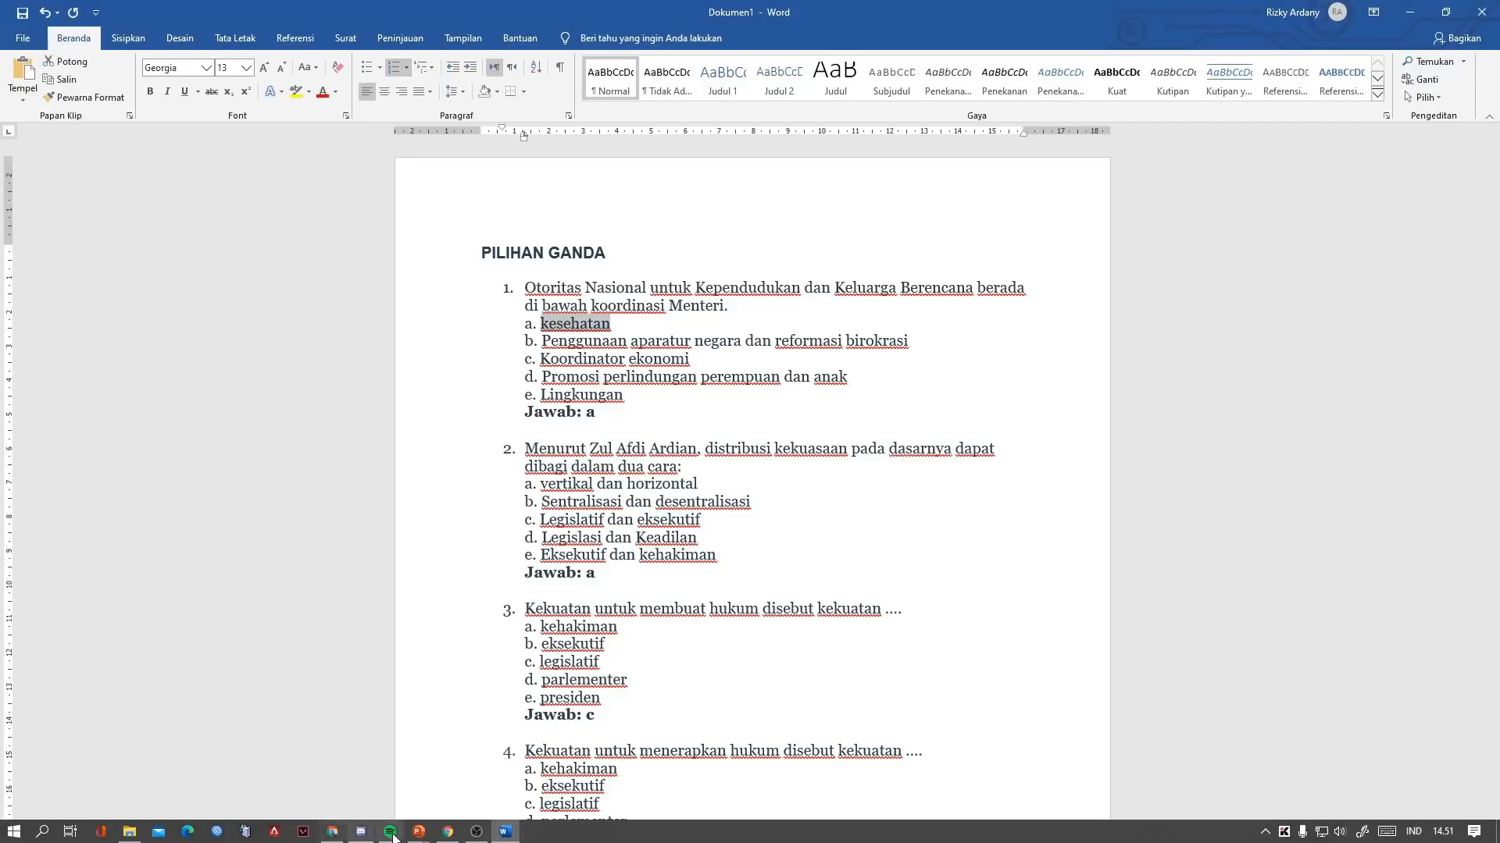
left_click(448, 832)
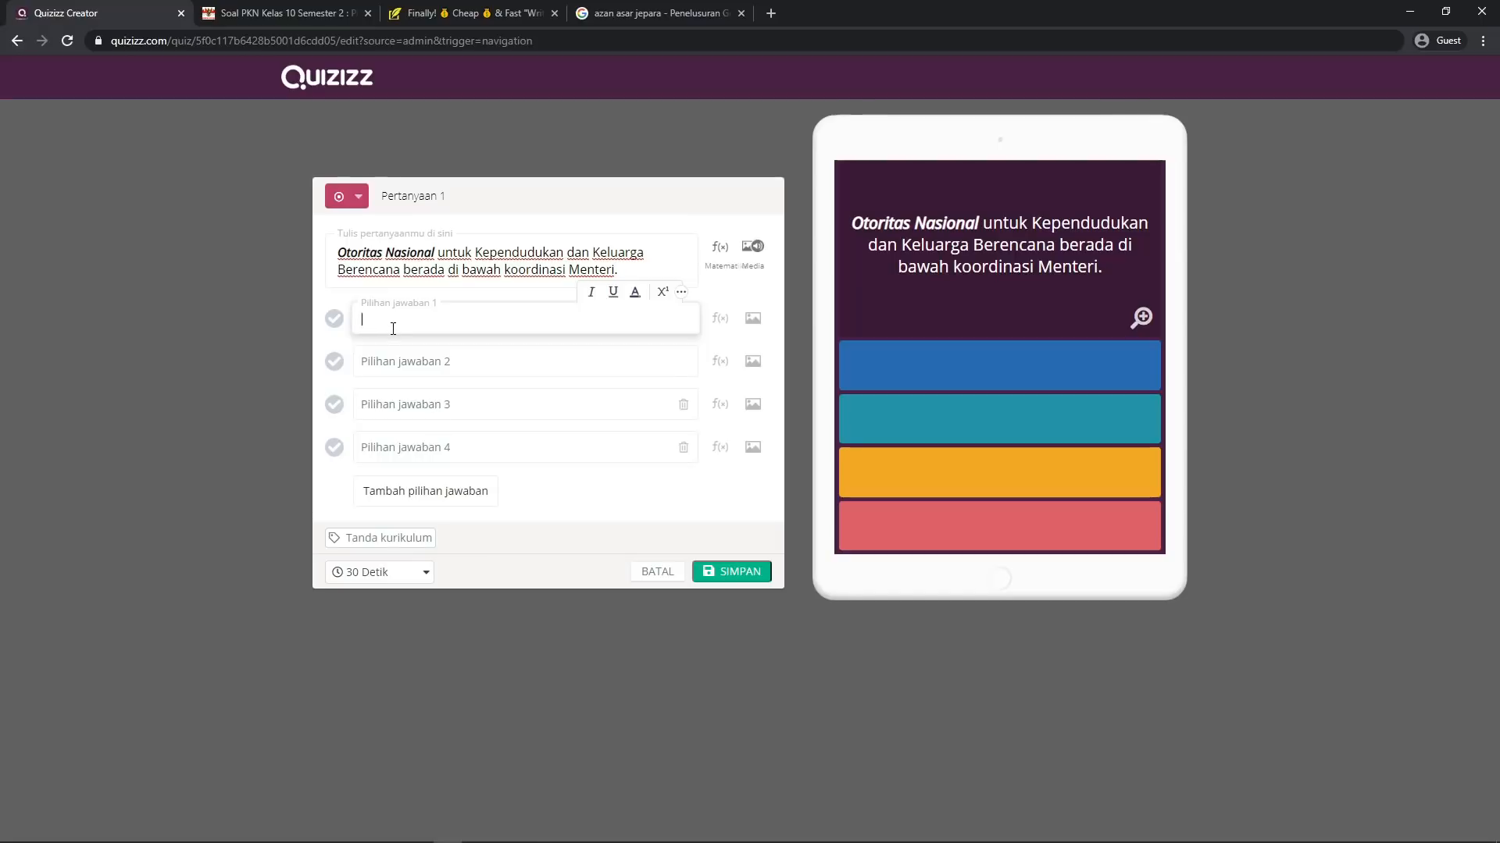
key("ctrl+v")
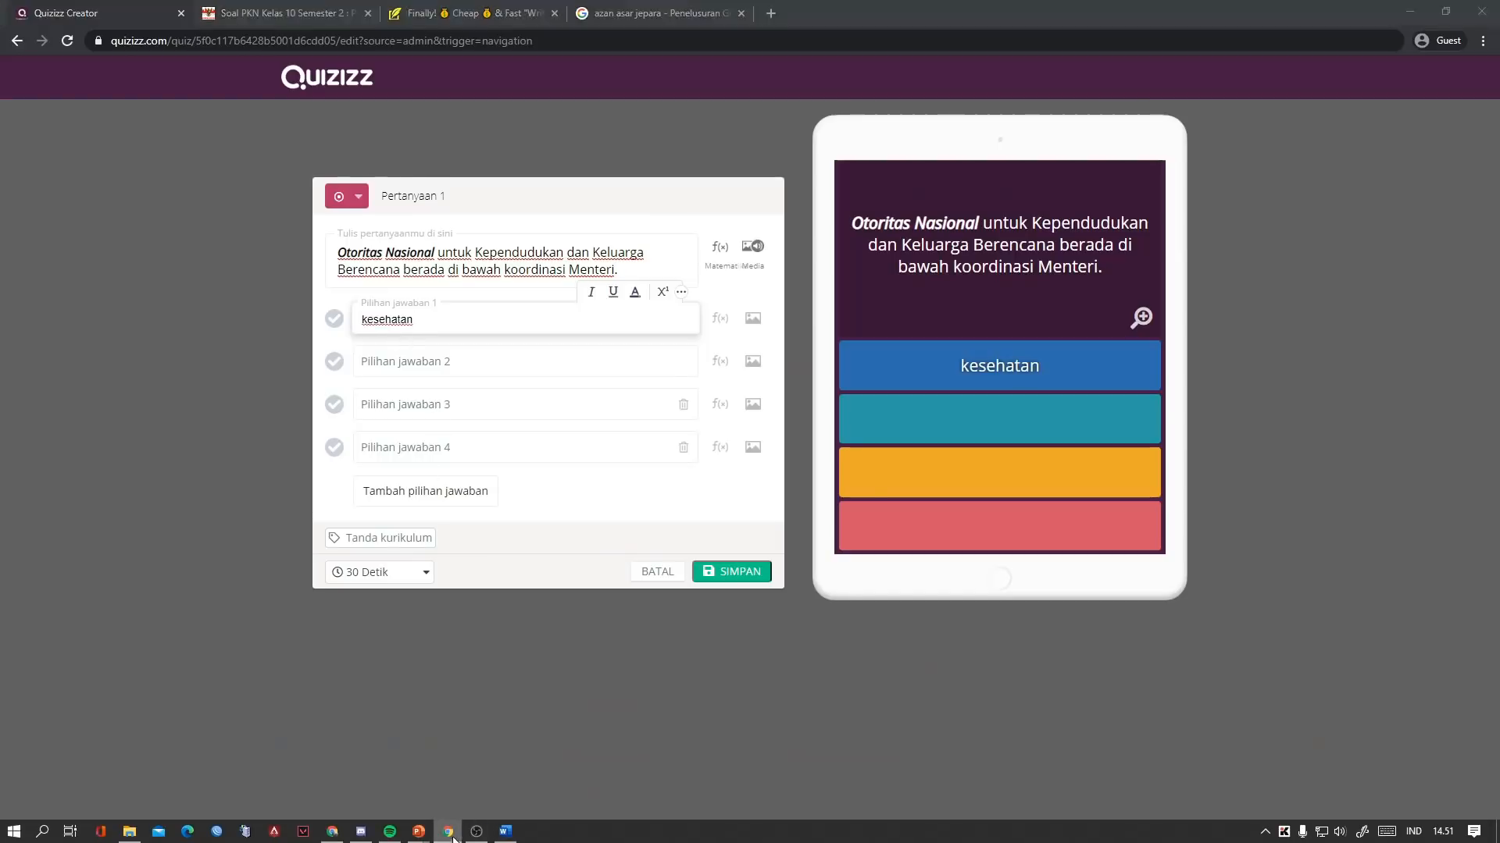
Copy option b, "Penggunaan aparatur negara dan reformasi birokrasi", from the Word document into answer option 2 of the Quizizz question
key("alt+Tab")
left_click_drag(935, 339, 548, 349)
key("ctrl+c")
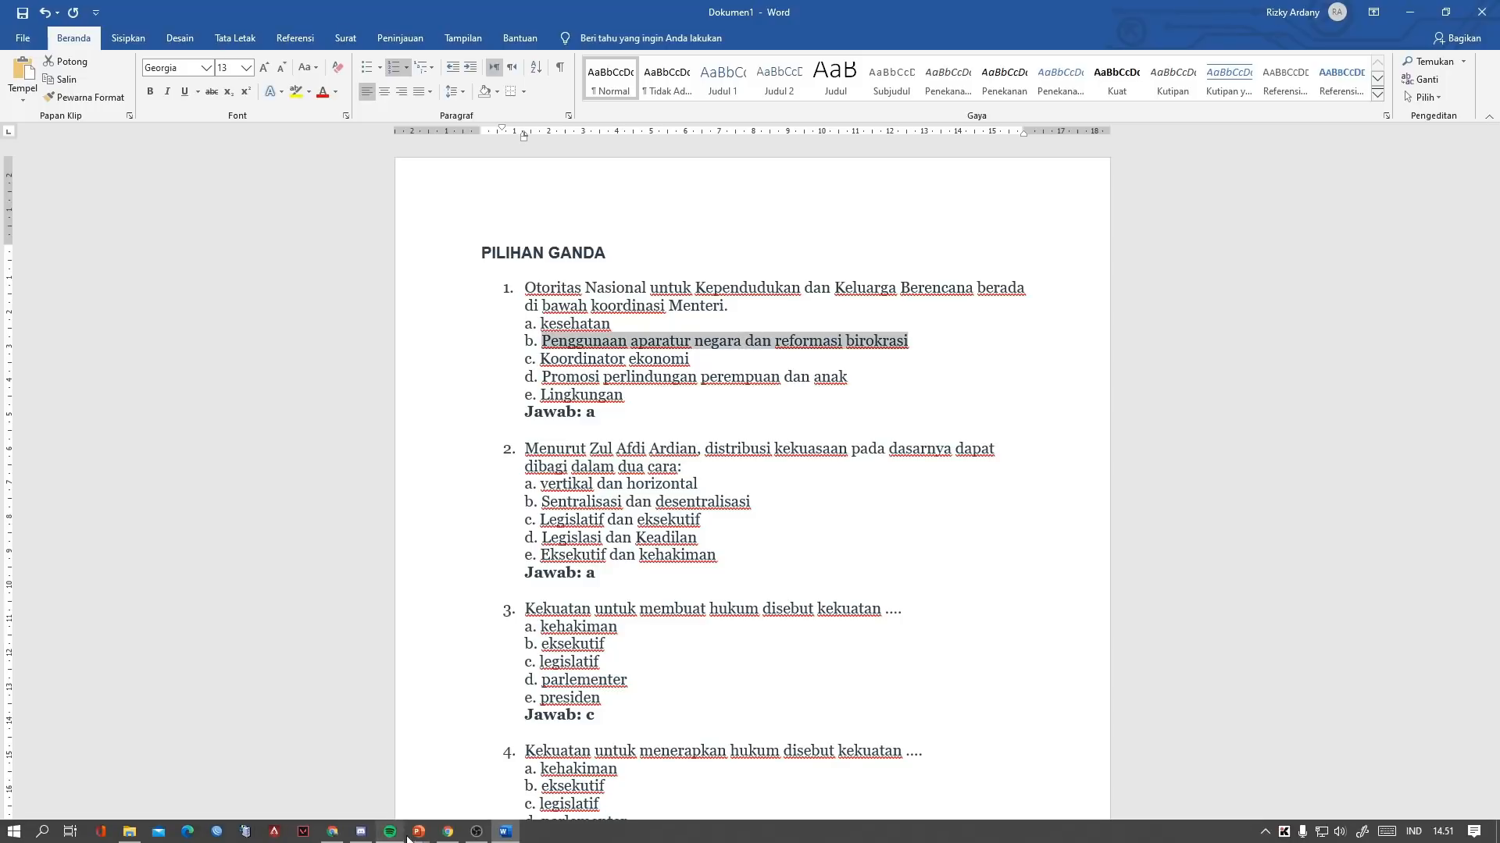
left_click(448, 829)
left_click(512, 367)
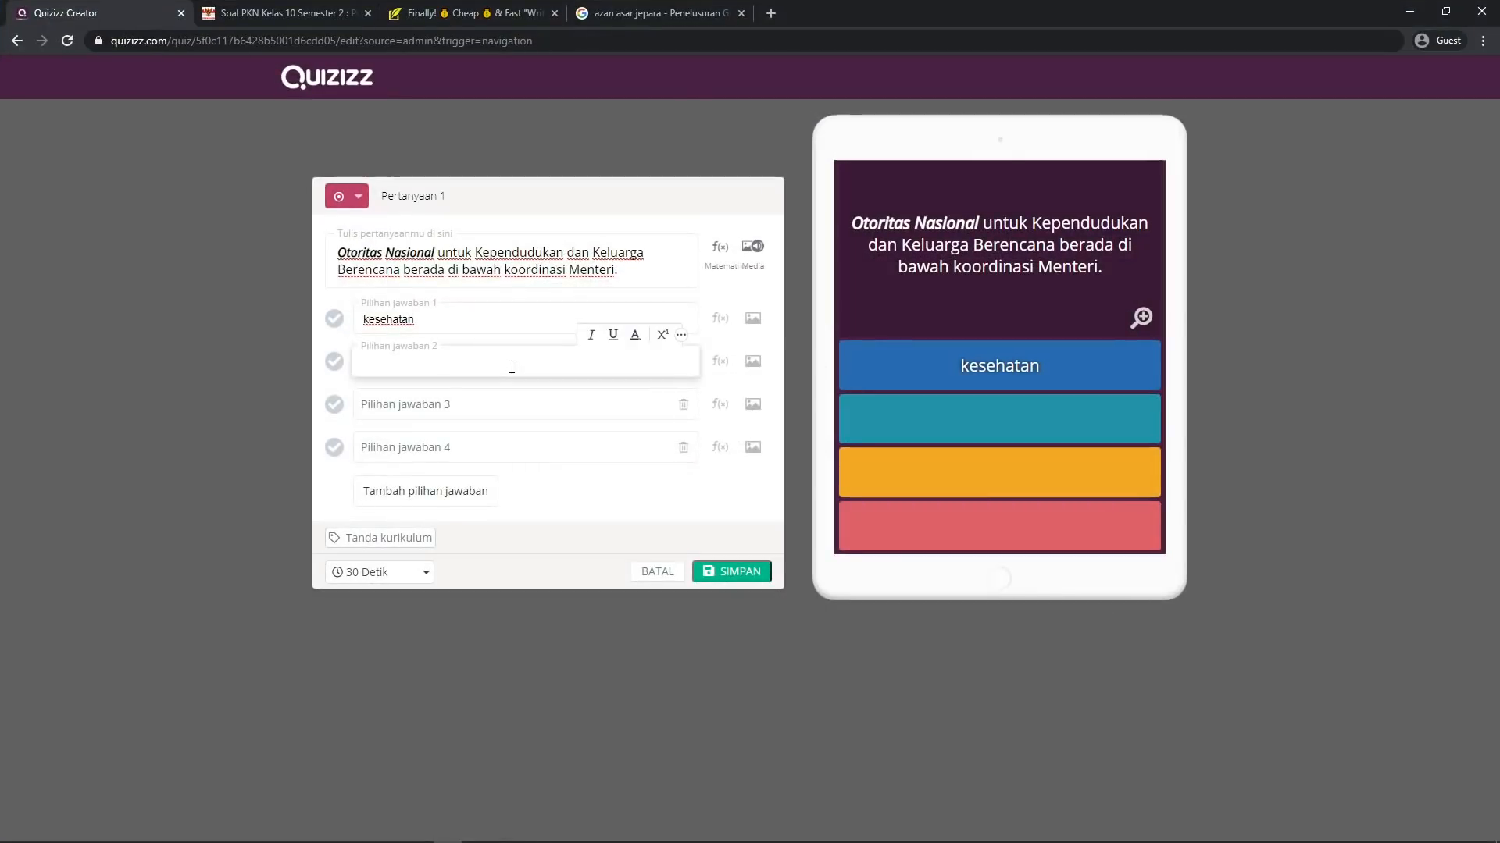
key("ctrl+v")
Copy option c, "Koordinator ekonomi", from the Word document into answer option 3 of the Quizizz question
left_click(505, 832)
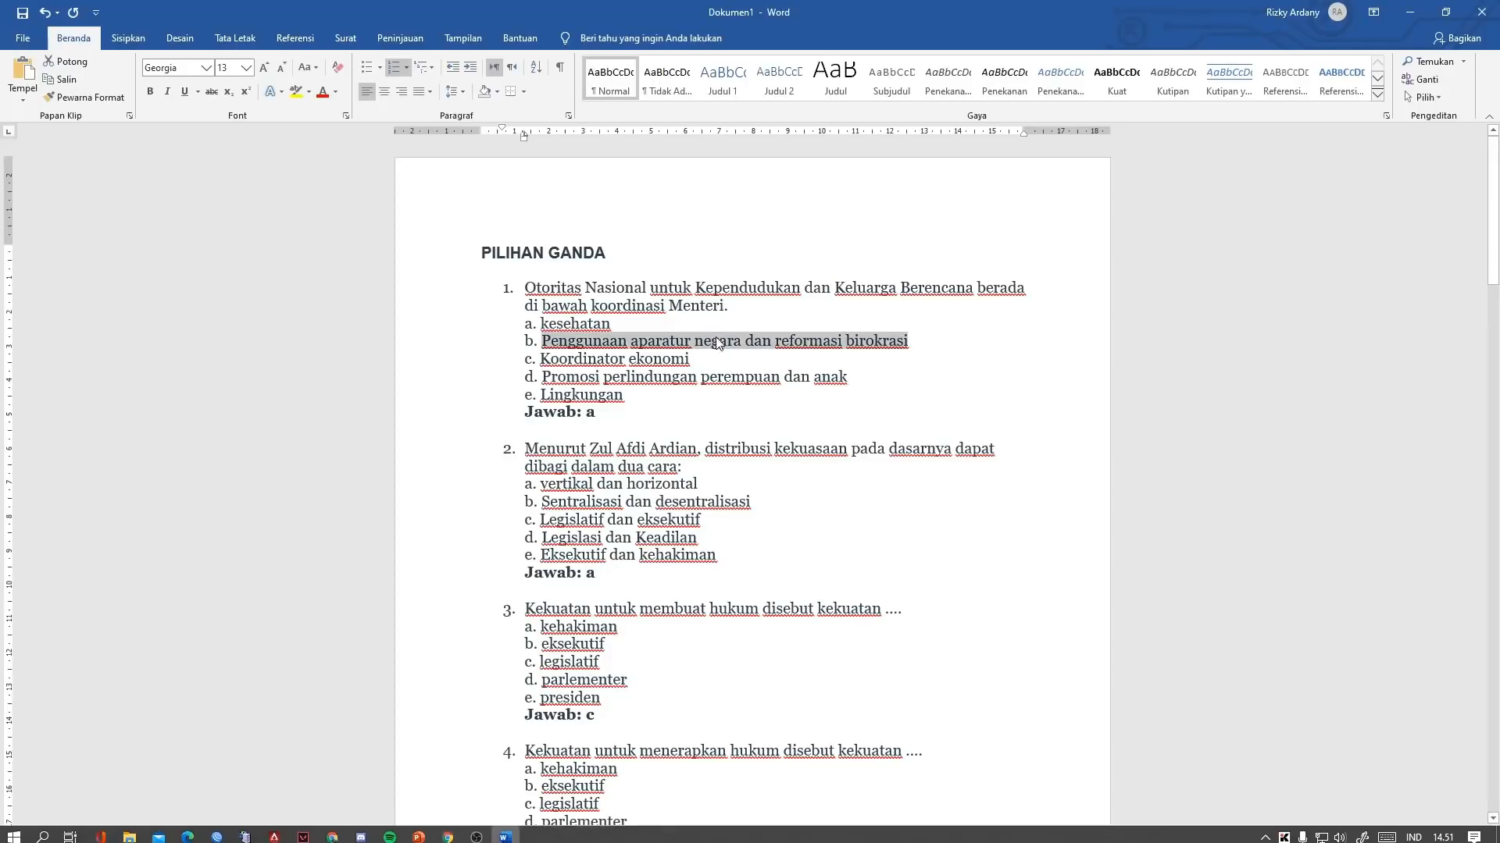
left_click_drag(690, 359, 540, 361)
key("ctrl+c")
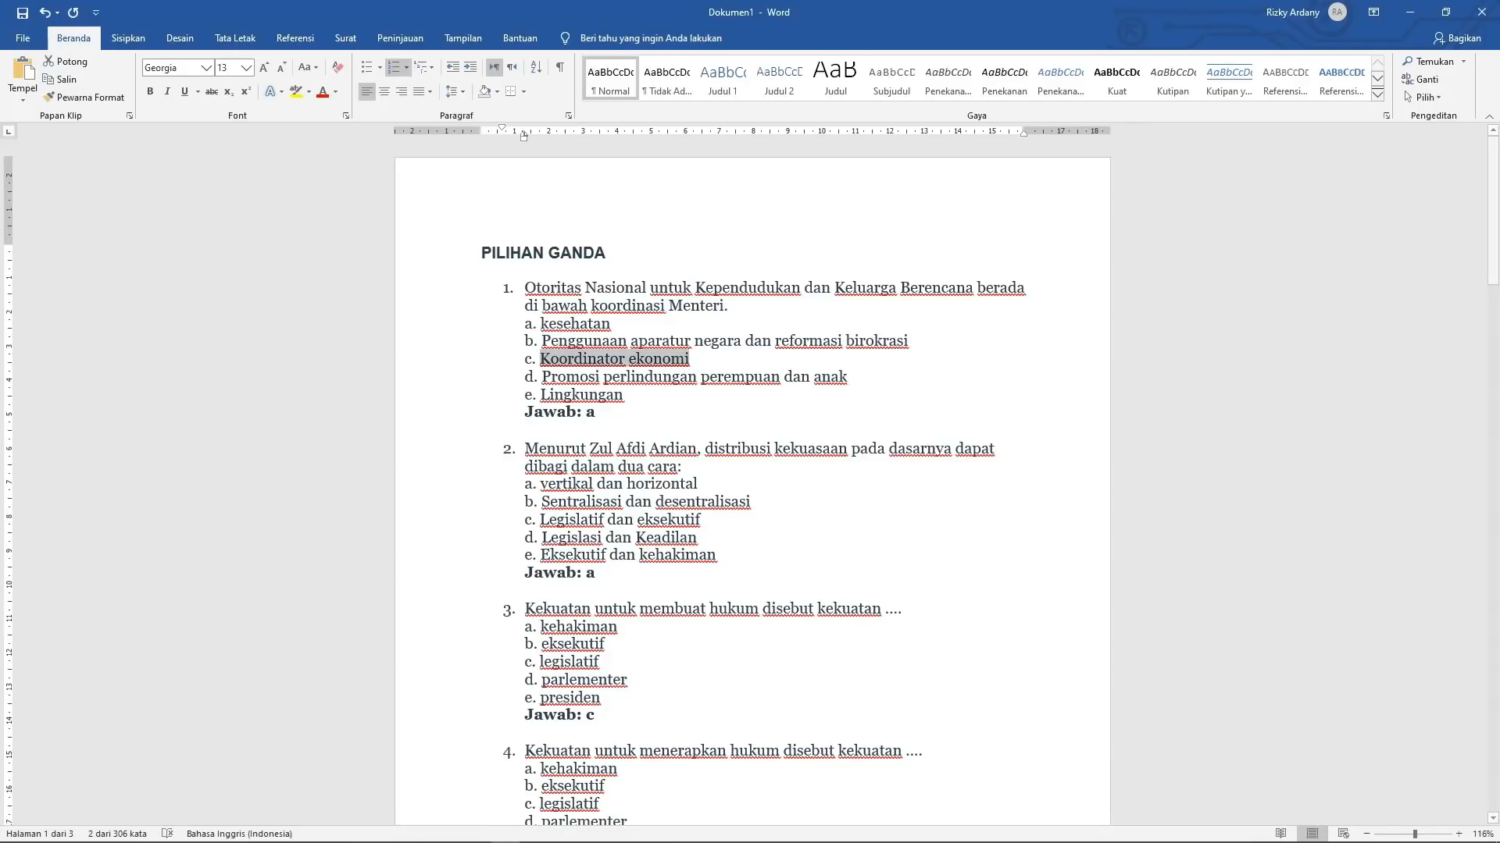
left_click(449, 830)
left_click(522, 403)
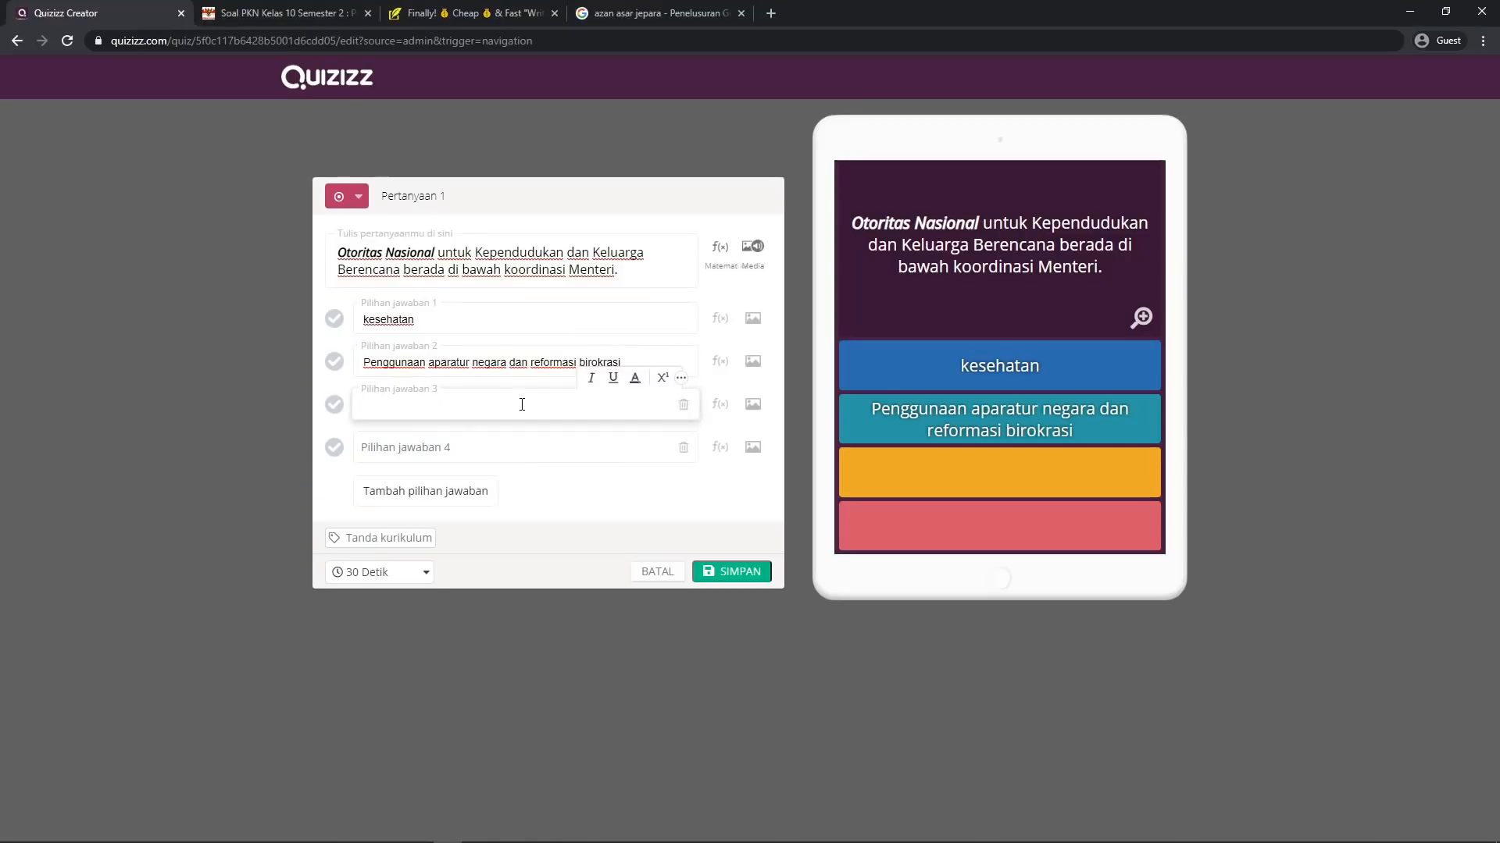
key("ctrl+v")
Copy option d, "Promosi perlindungan perempuan dan anak", from the Word document into answer option 4 of the Quizizz question
left_click(504, 830)
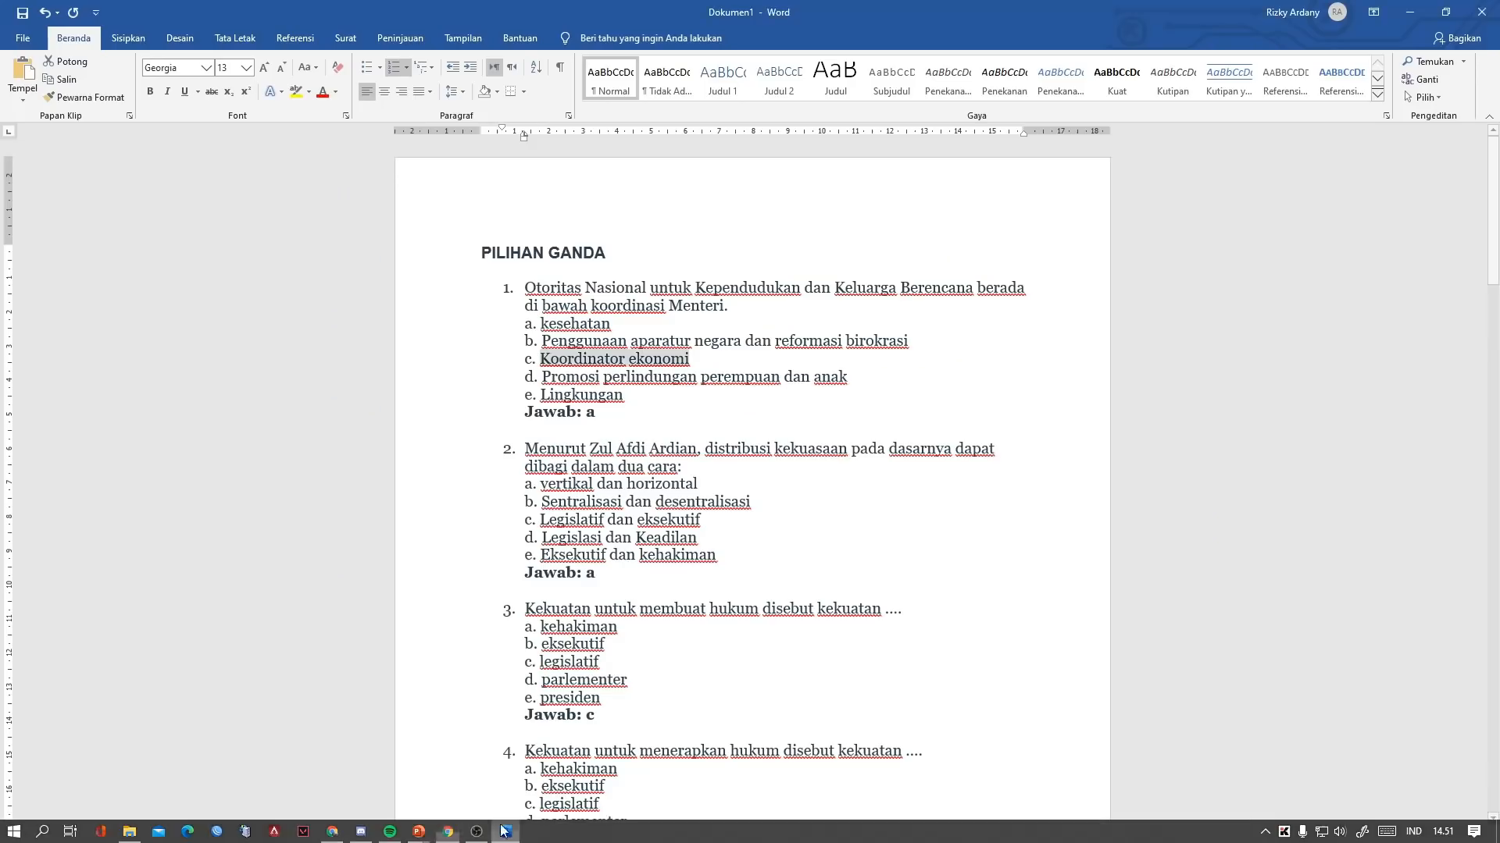
left_click_drag(850, 377, 553, 377)
key("ctrl+c")
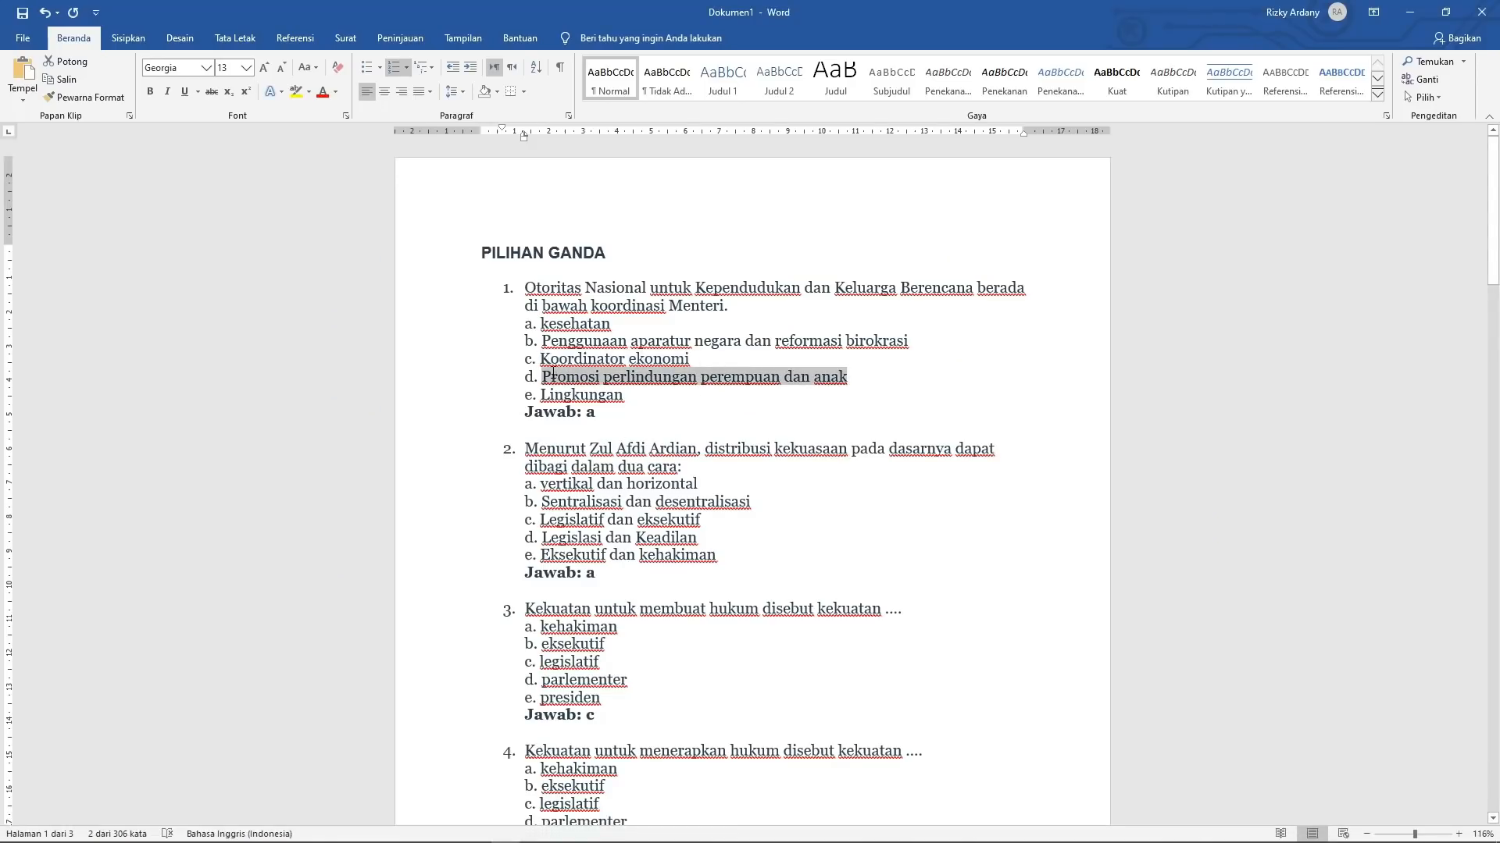
left_click(504, 830)
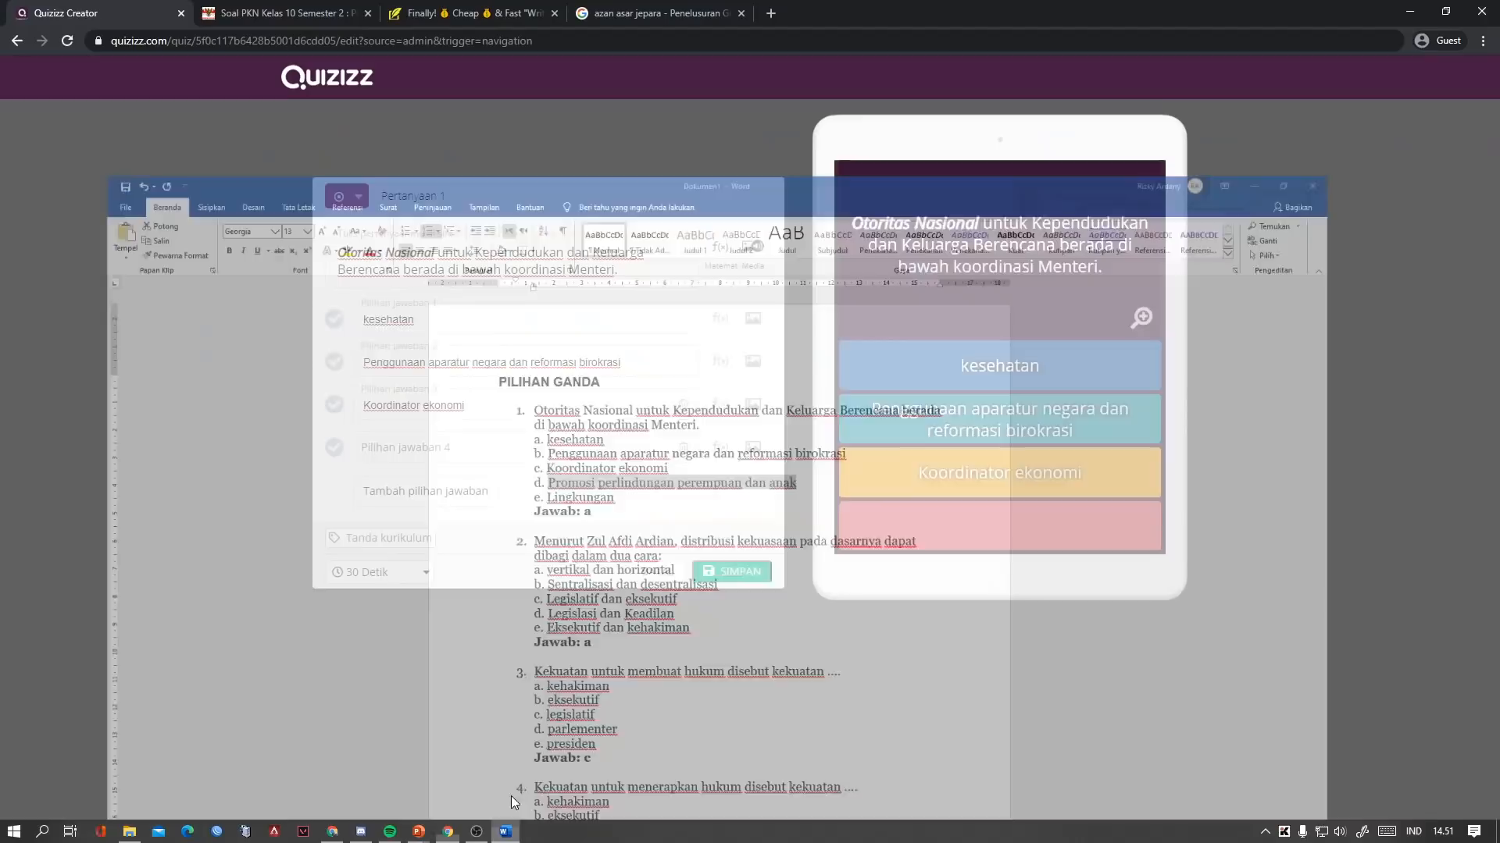
left_click(464, 459)
key("ctrl+v")
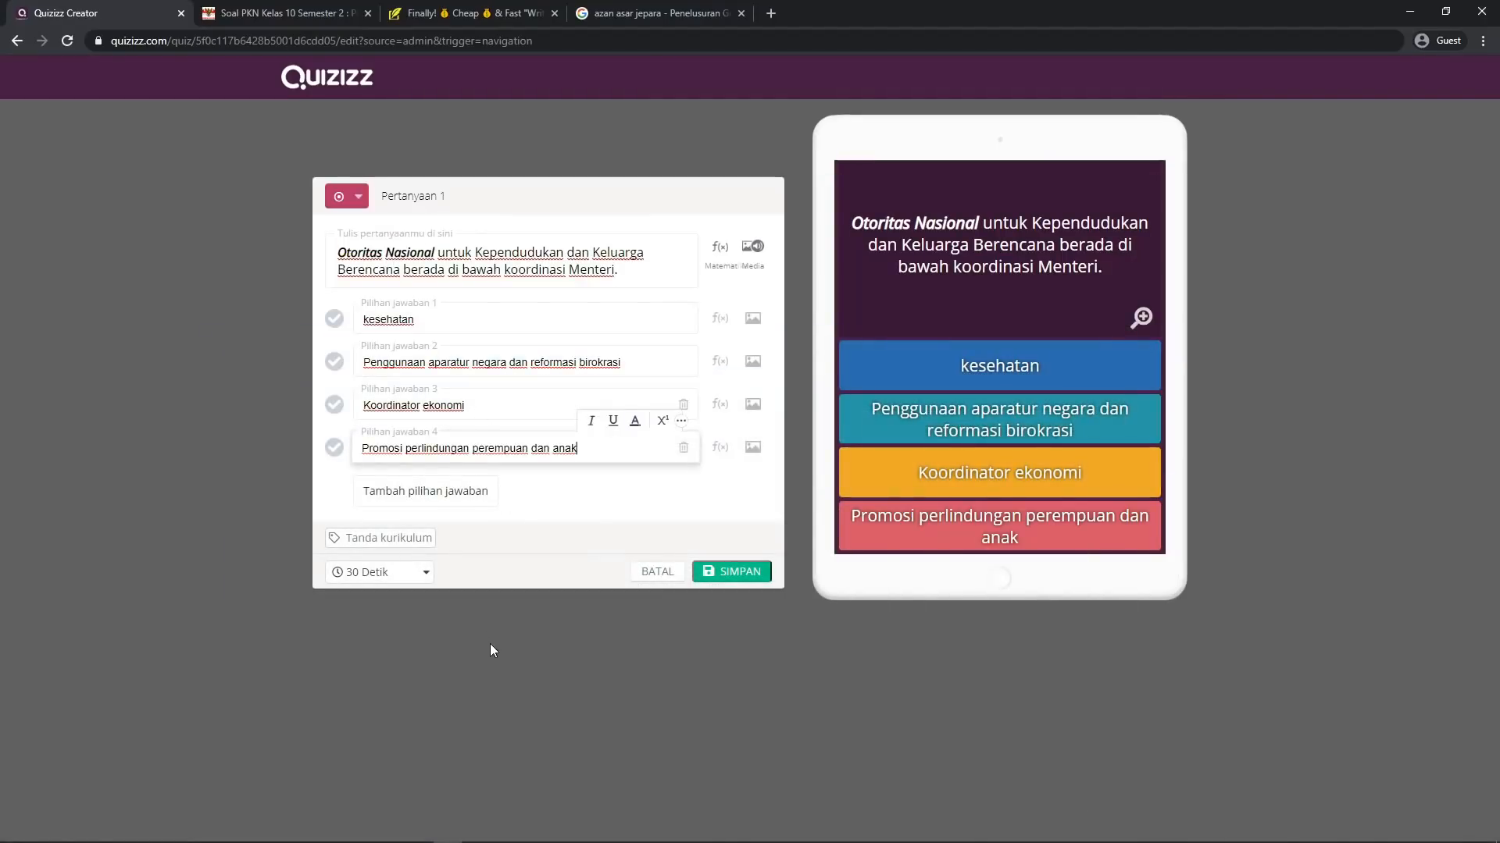
Copy option e, "Lingkungan", from the Word document into a newly added fifth answer option of the Quizizz question
left_click(505, 832)
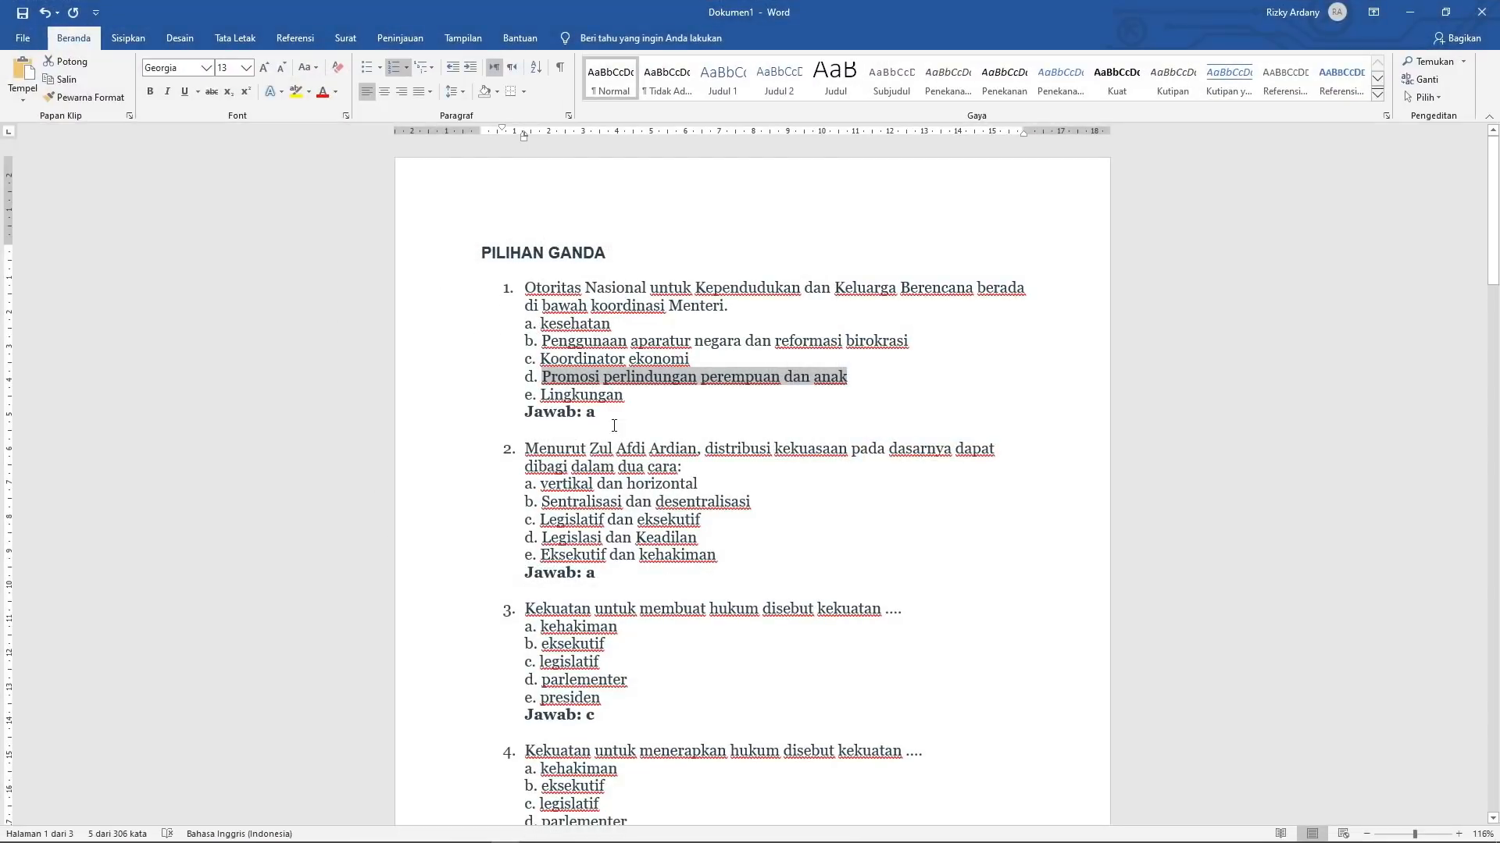
left_click_drag(633, 395, 537, 397)
key("ctrl+c")
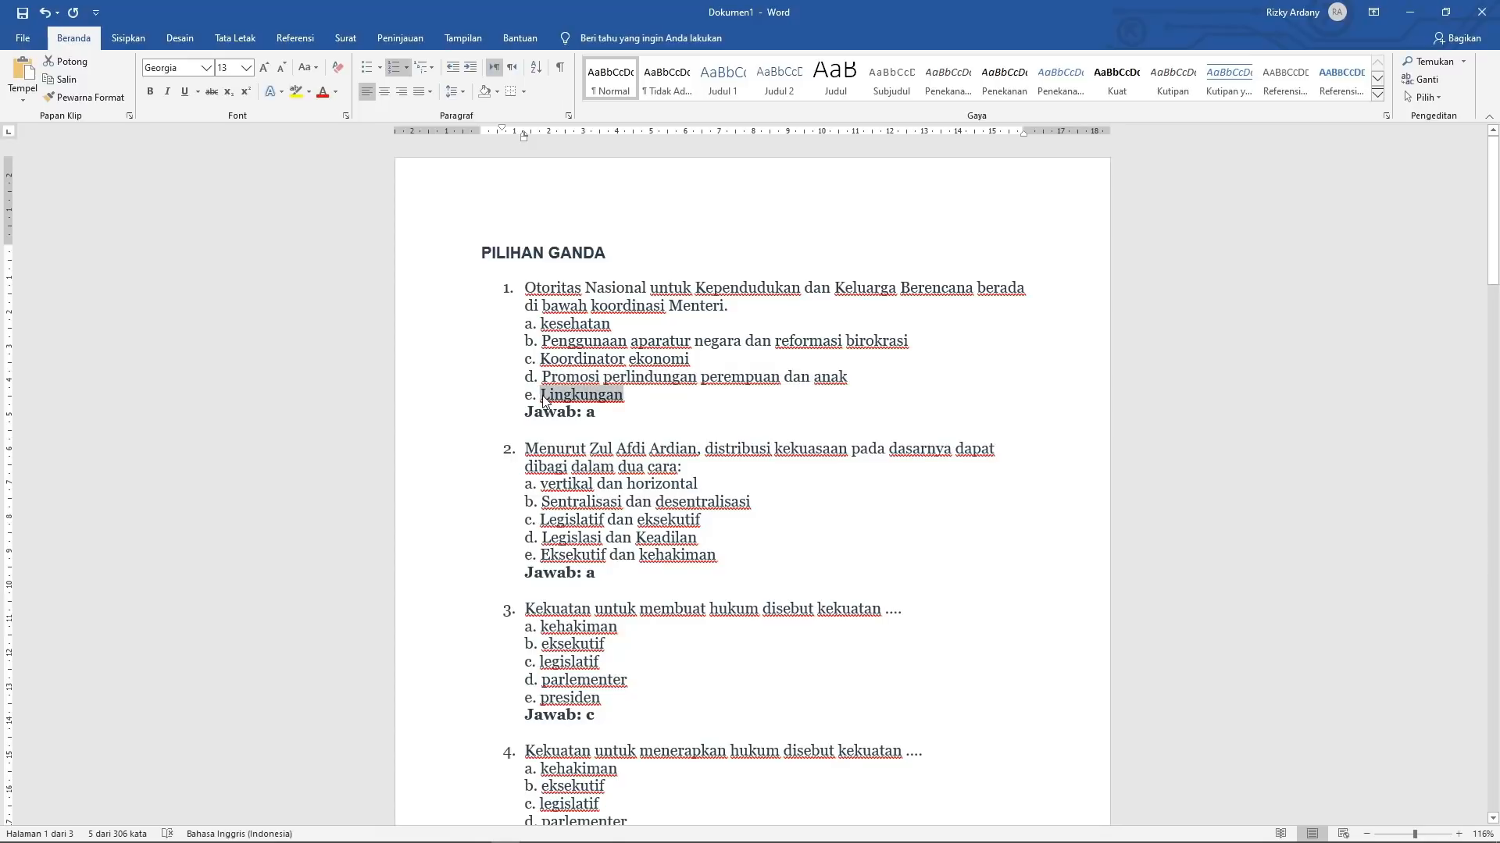
left_click(471, 831)
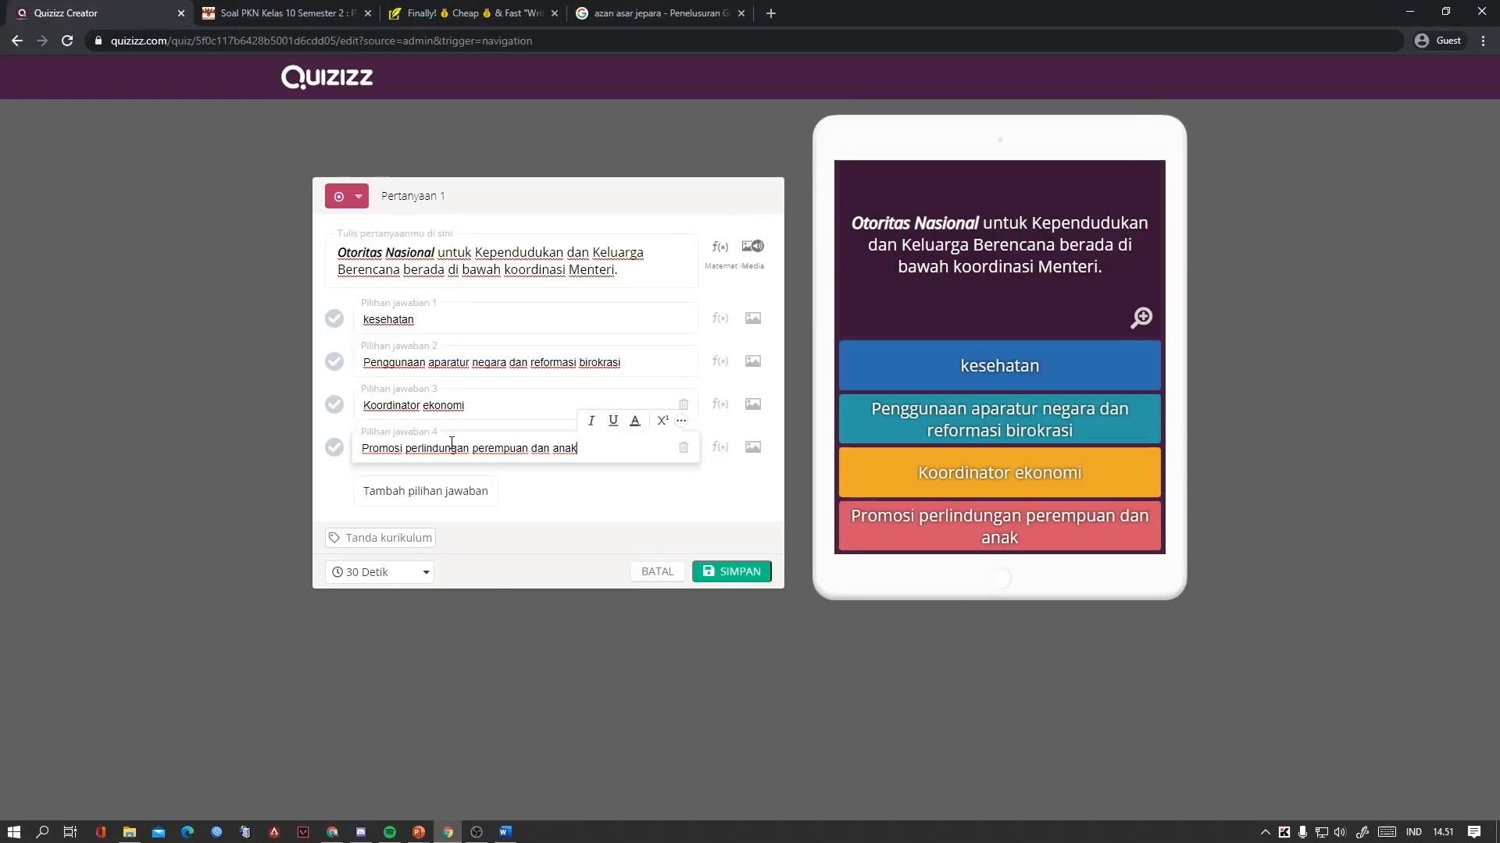
left_click(431, 494)
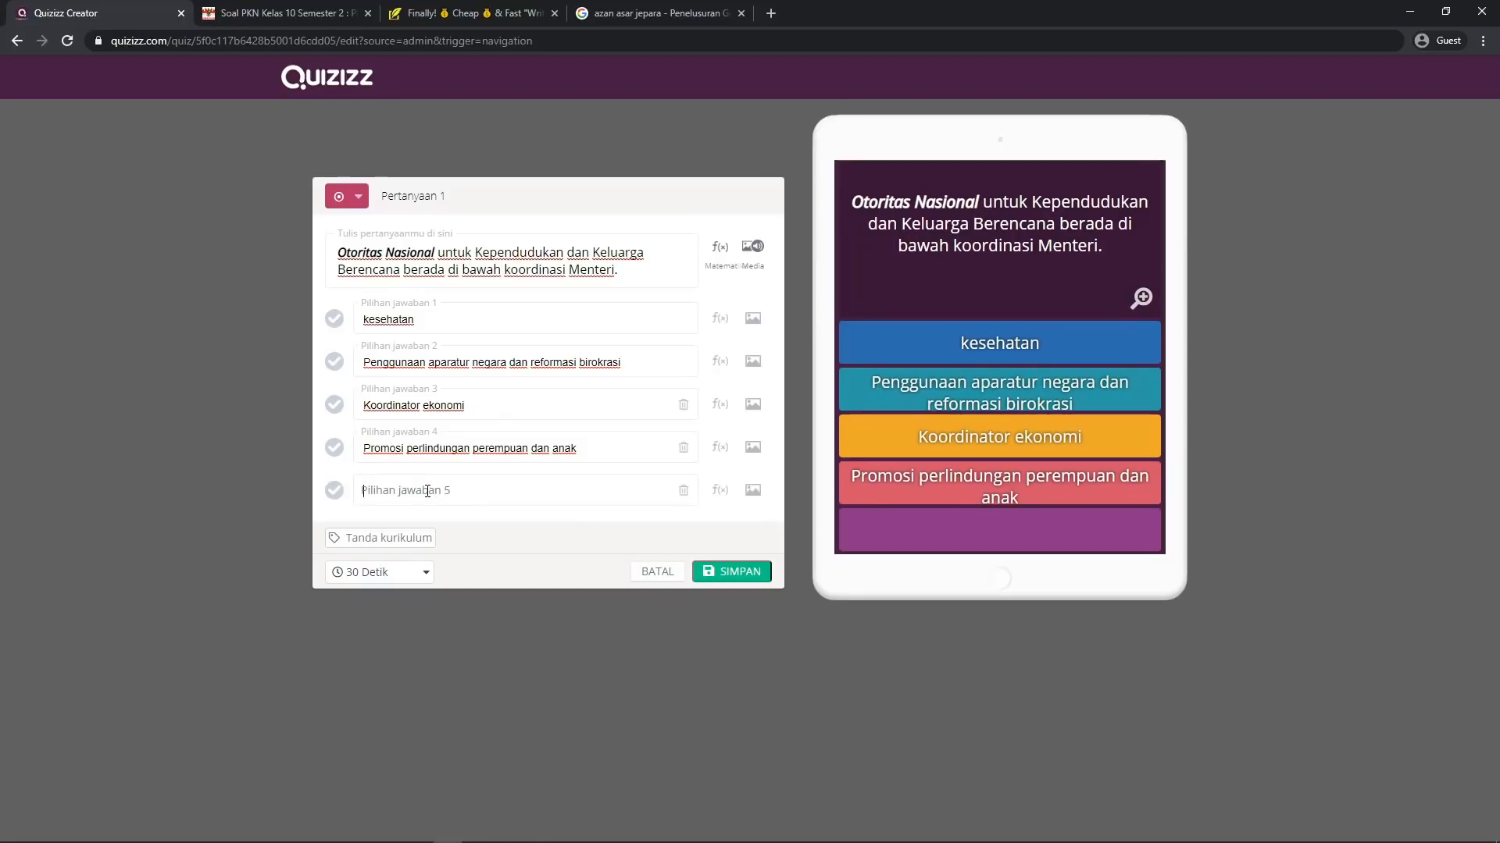
left_click(420, 498)
key("ctrl+v")
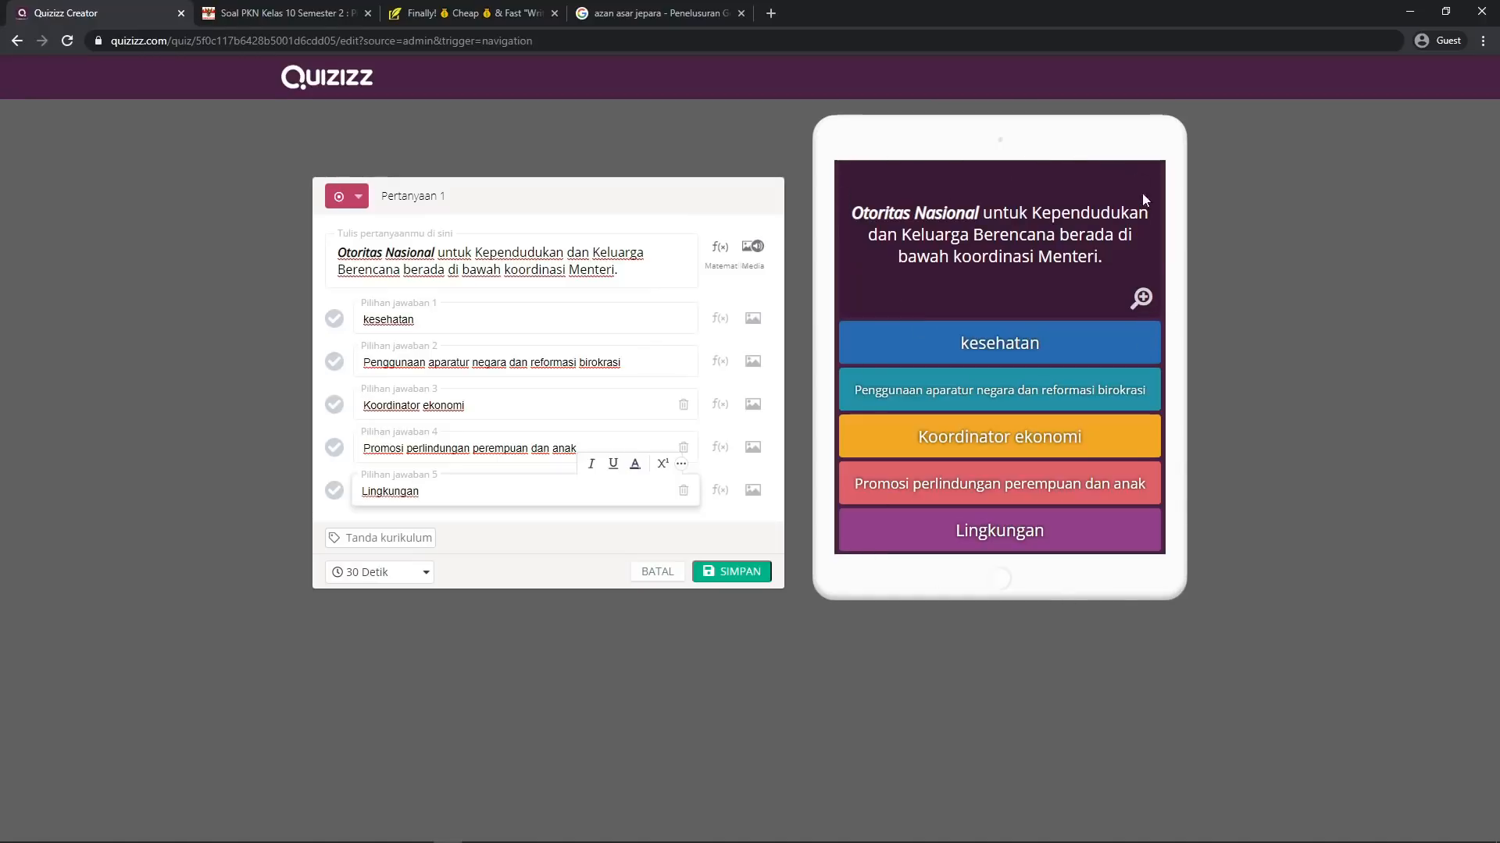
left_click(747, 522)
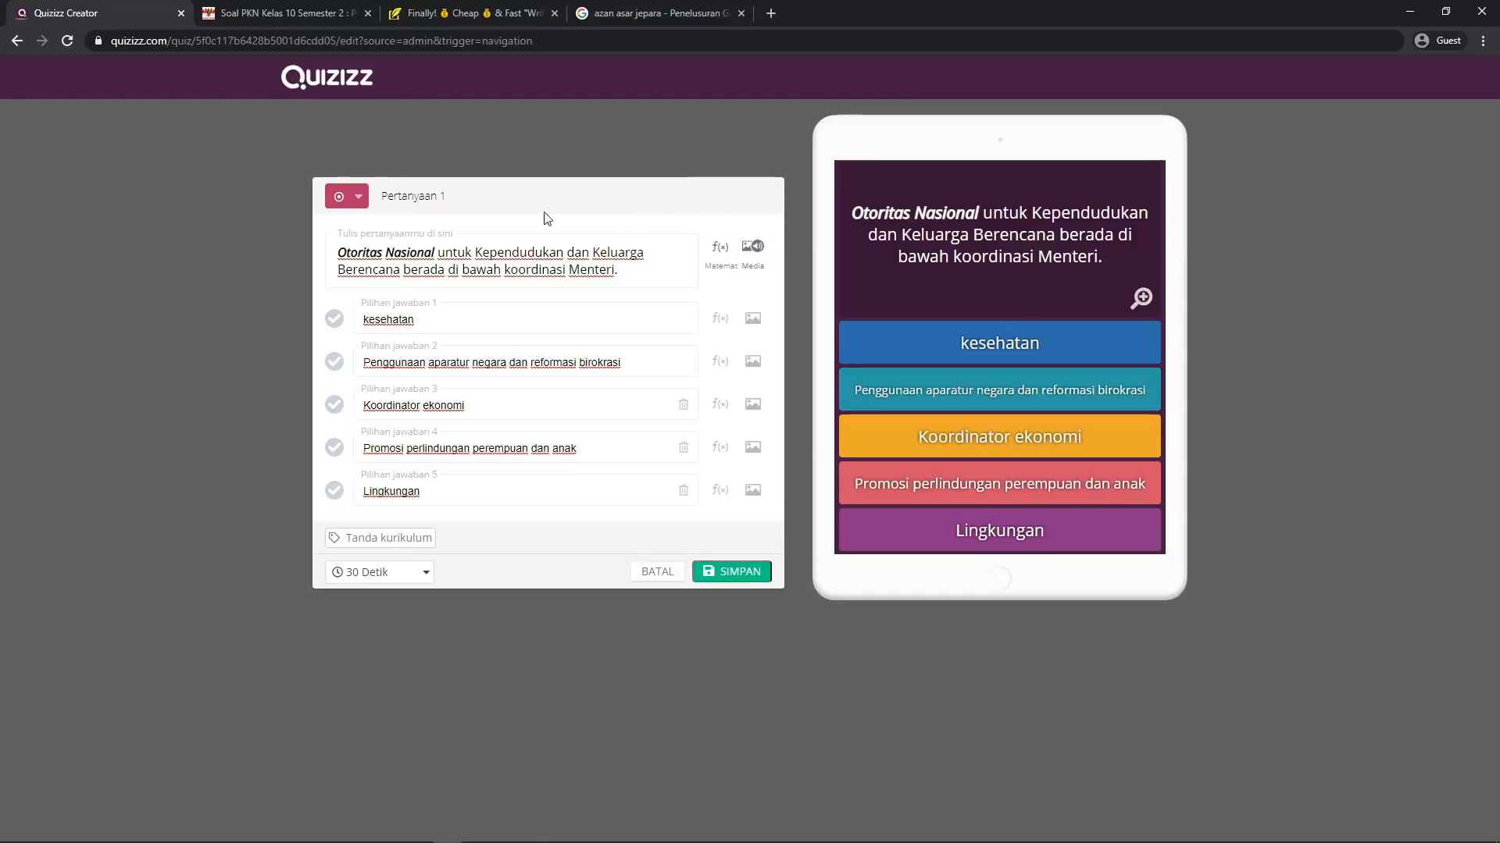
Examine the image and audio options for adding media to the question, including the audio upload limit, without adding any
left_click(752, 248)
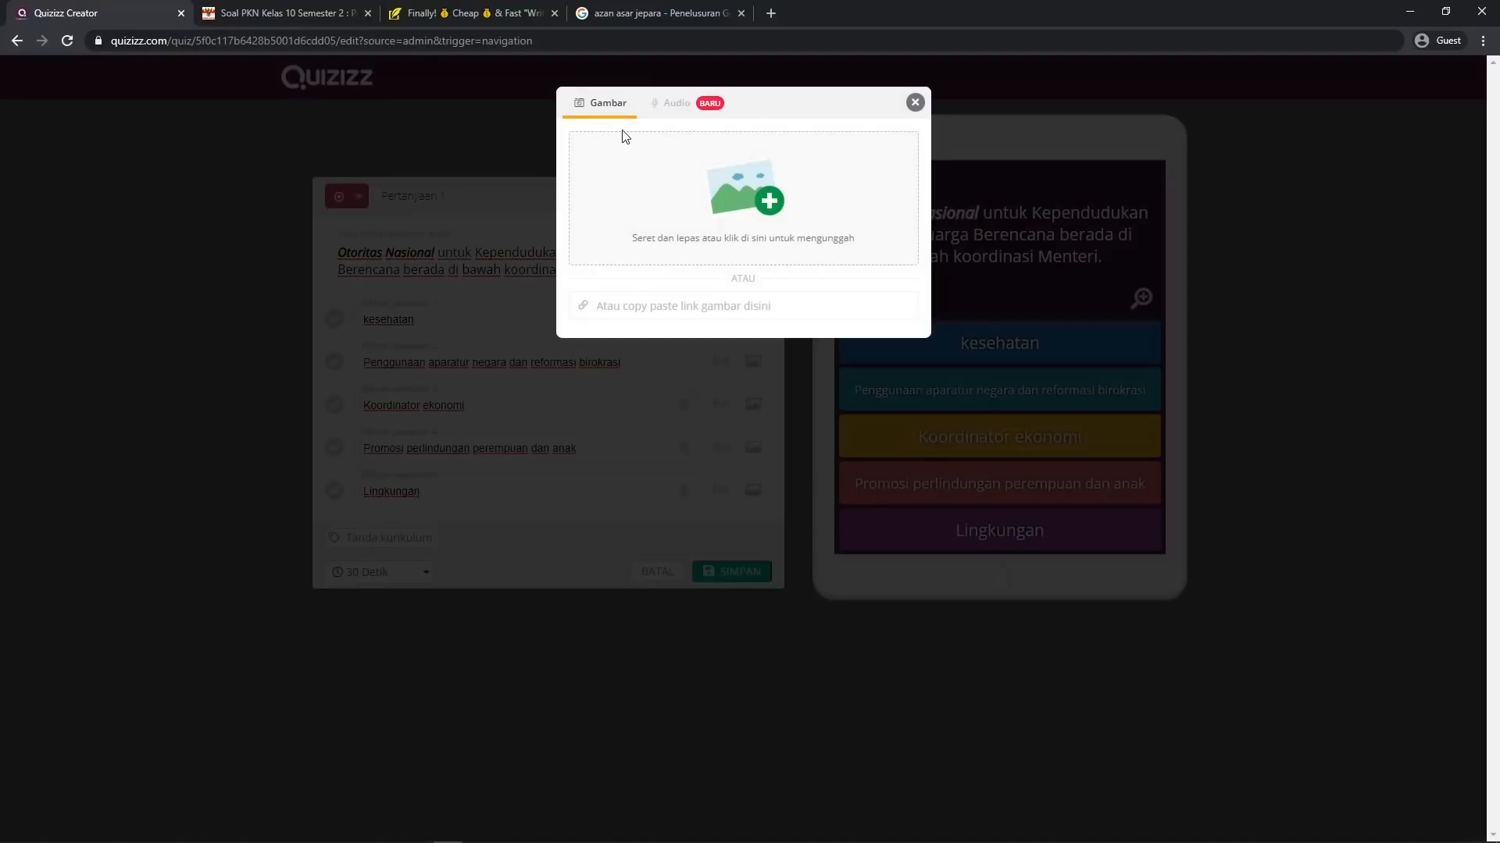
left_click(669, 105)
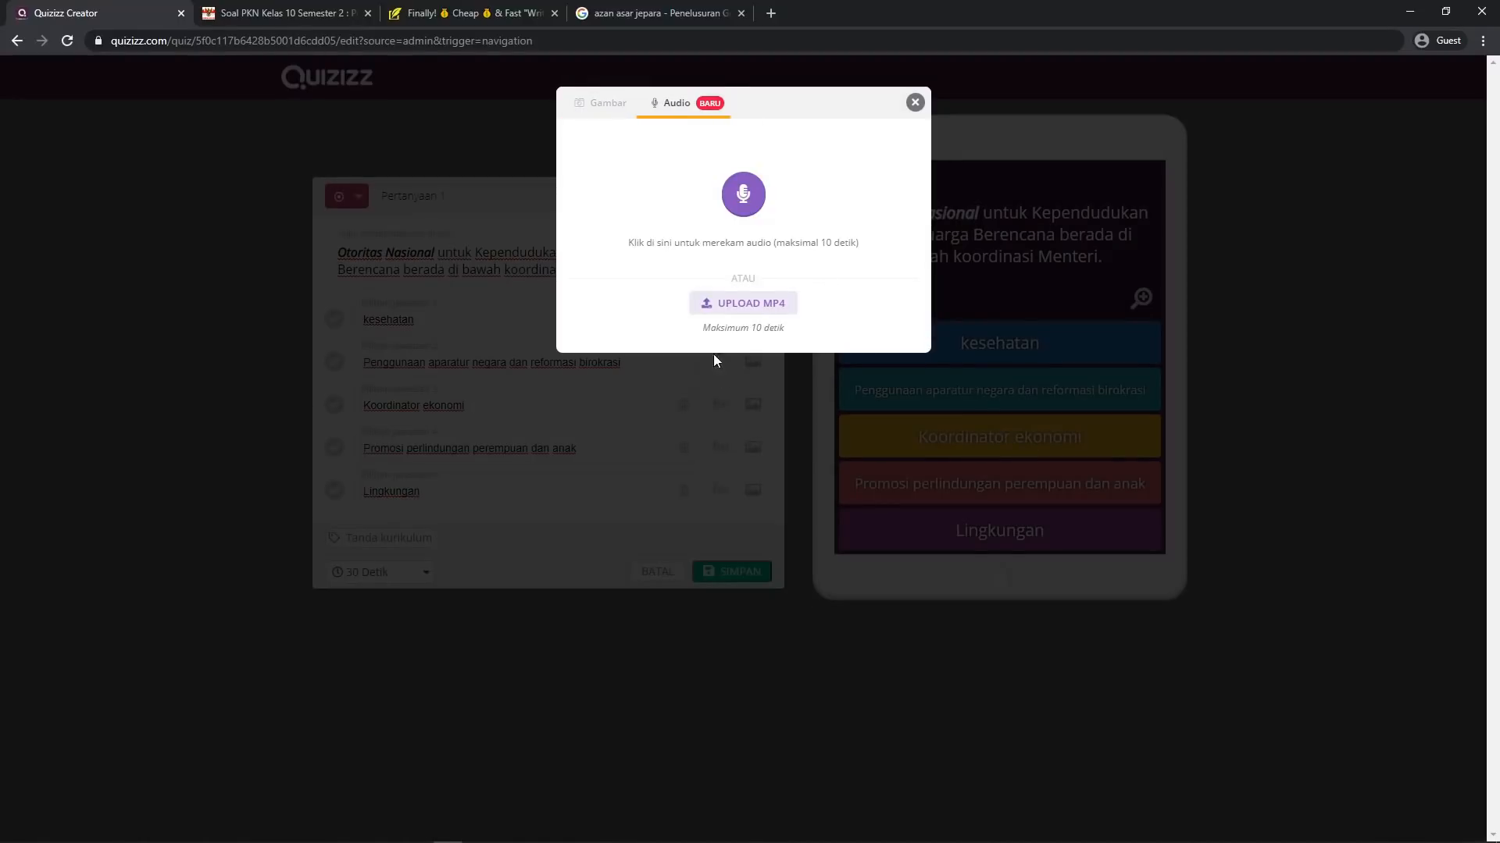
left_click_drag(701, 332, 794, 328)
left_click(747, 332)
left_click(791, 328)
left_click(611, 103)
left_click(743, 304)
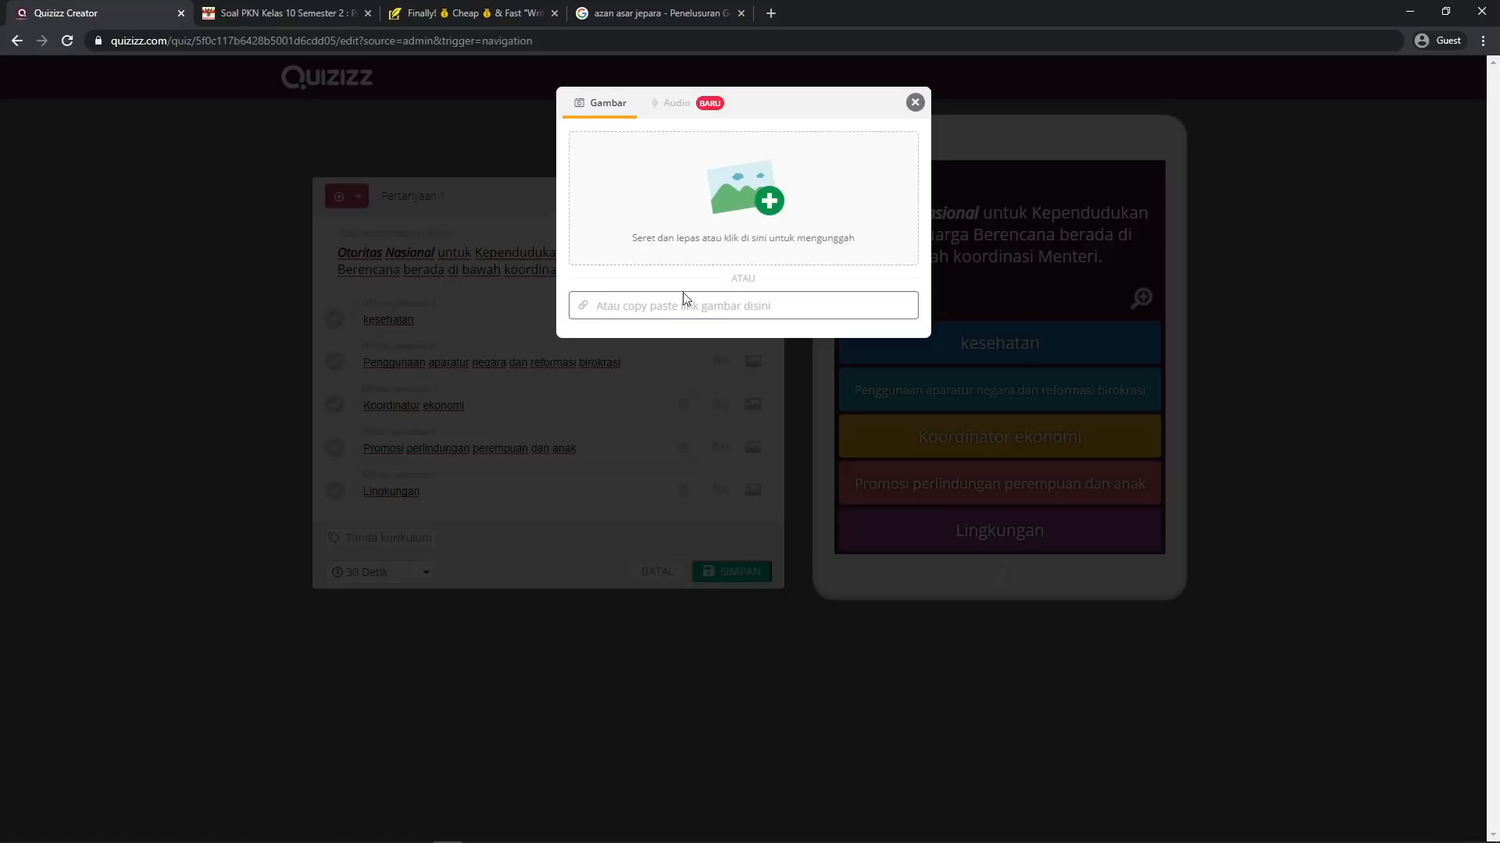
left_click(913, 105)
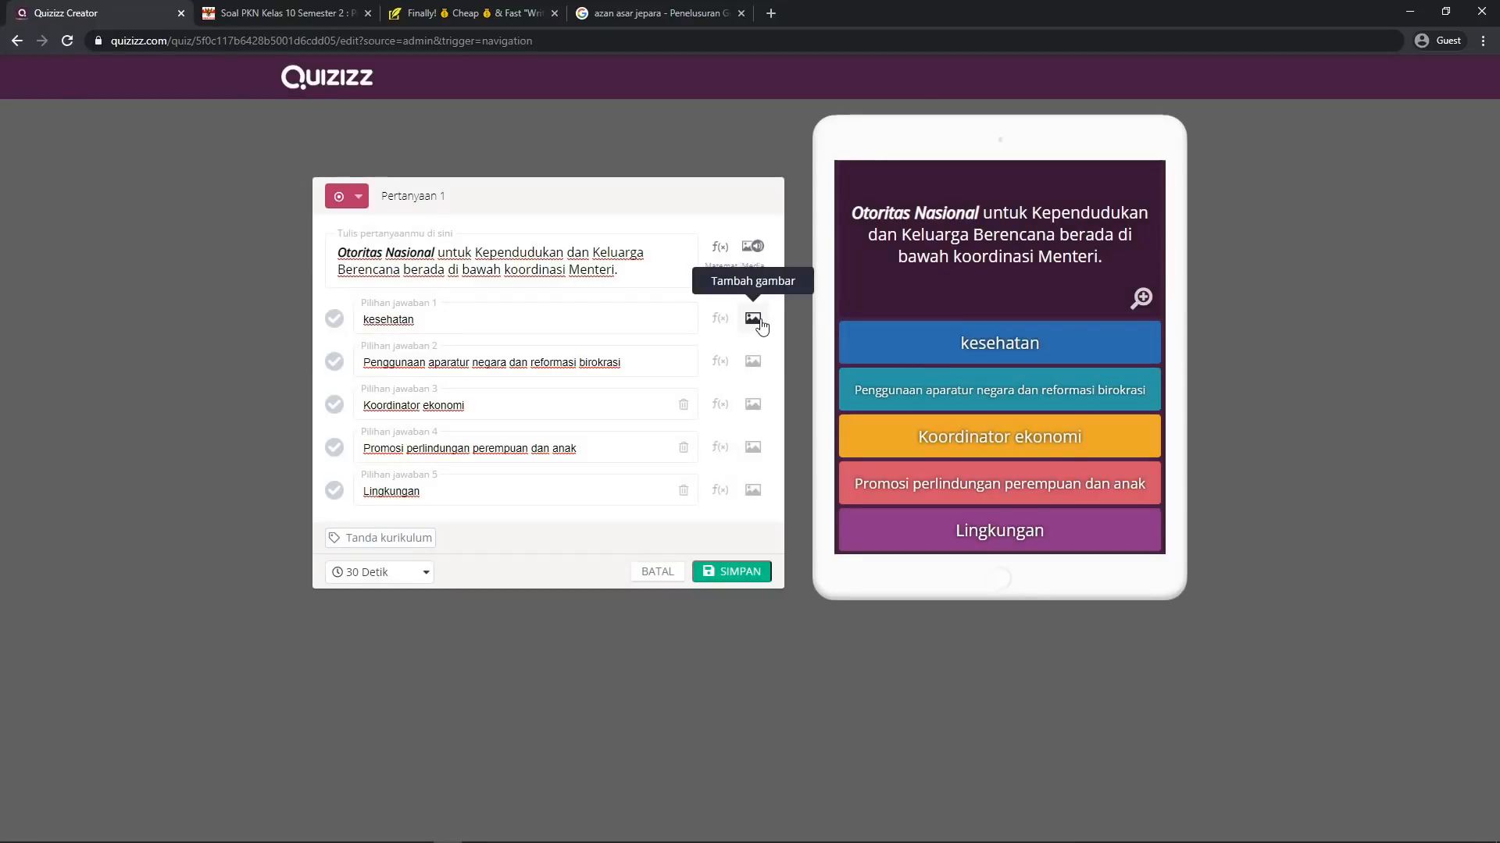
Inspect the image choice for answer option 1 and the curriculum tagging dialog, cancelling both without applying anything
left_click(754, 321)
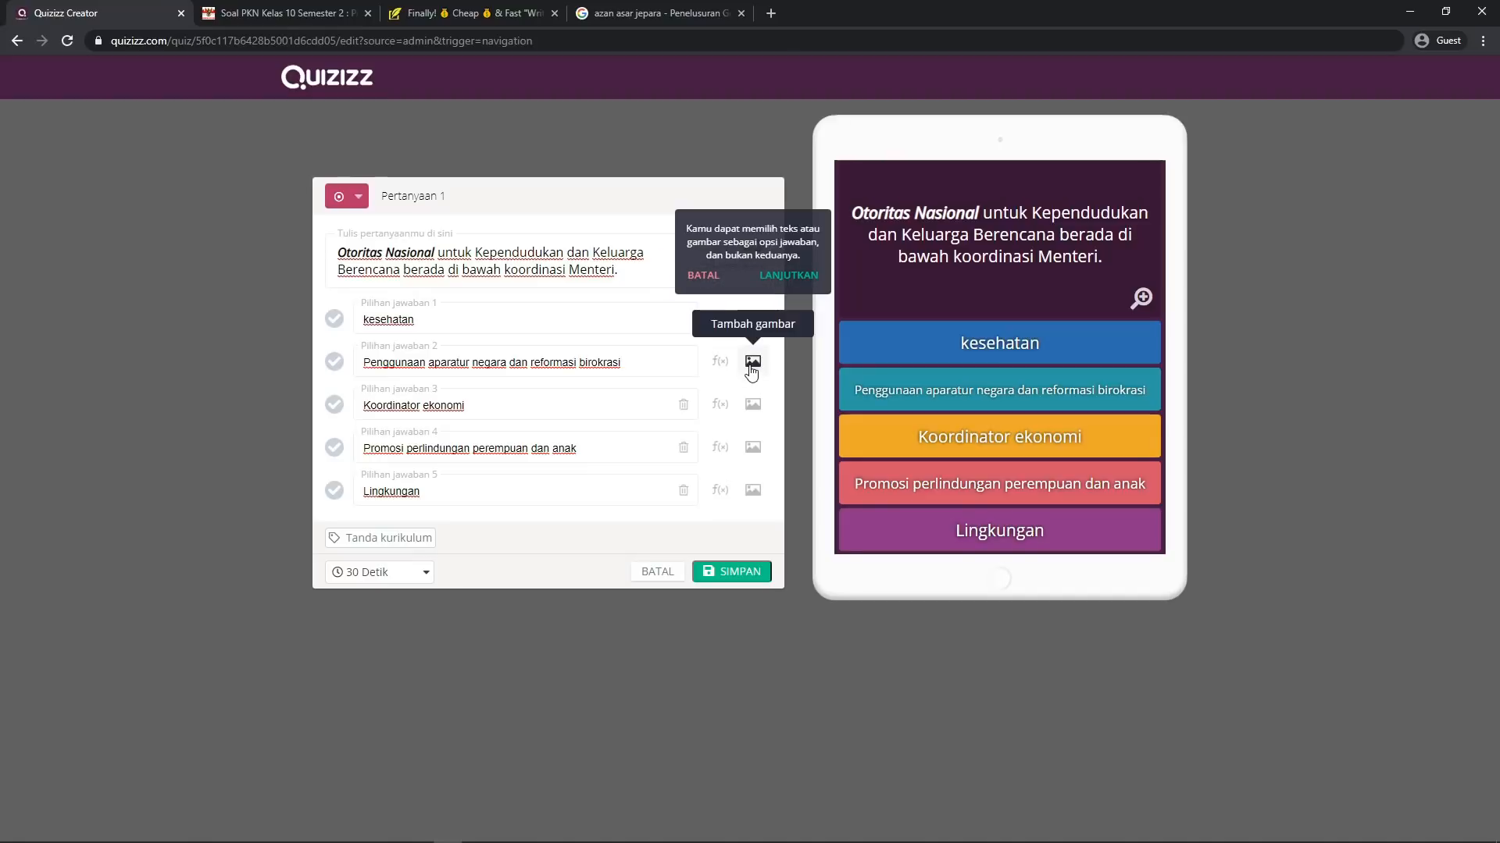
left_click(478, 309)
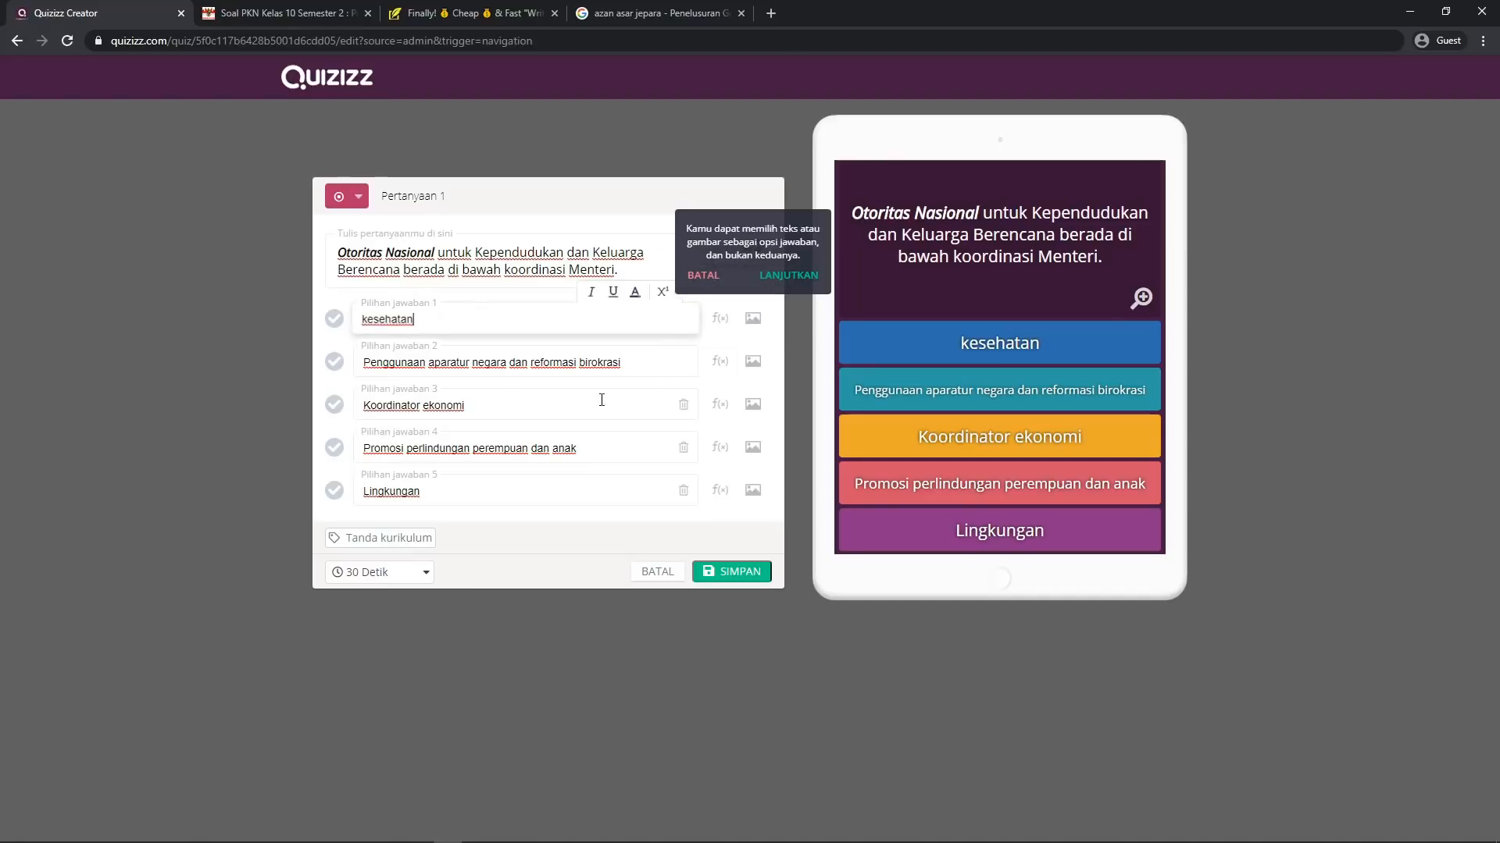
left_click(701, 278)
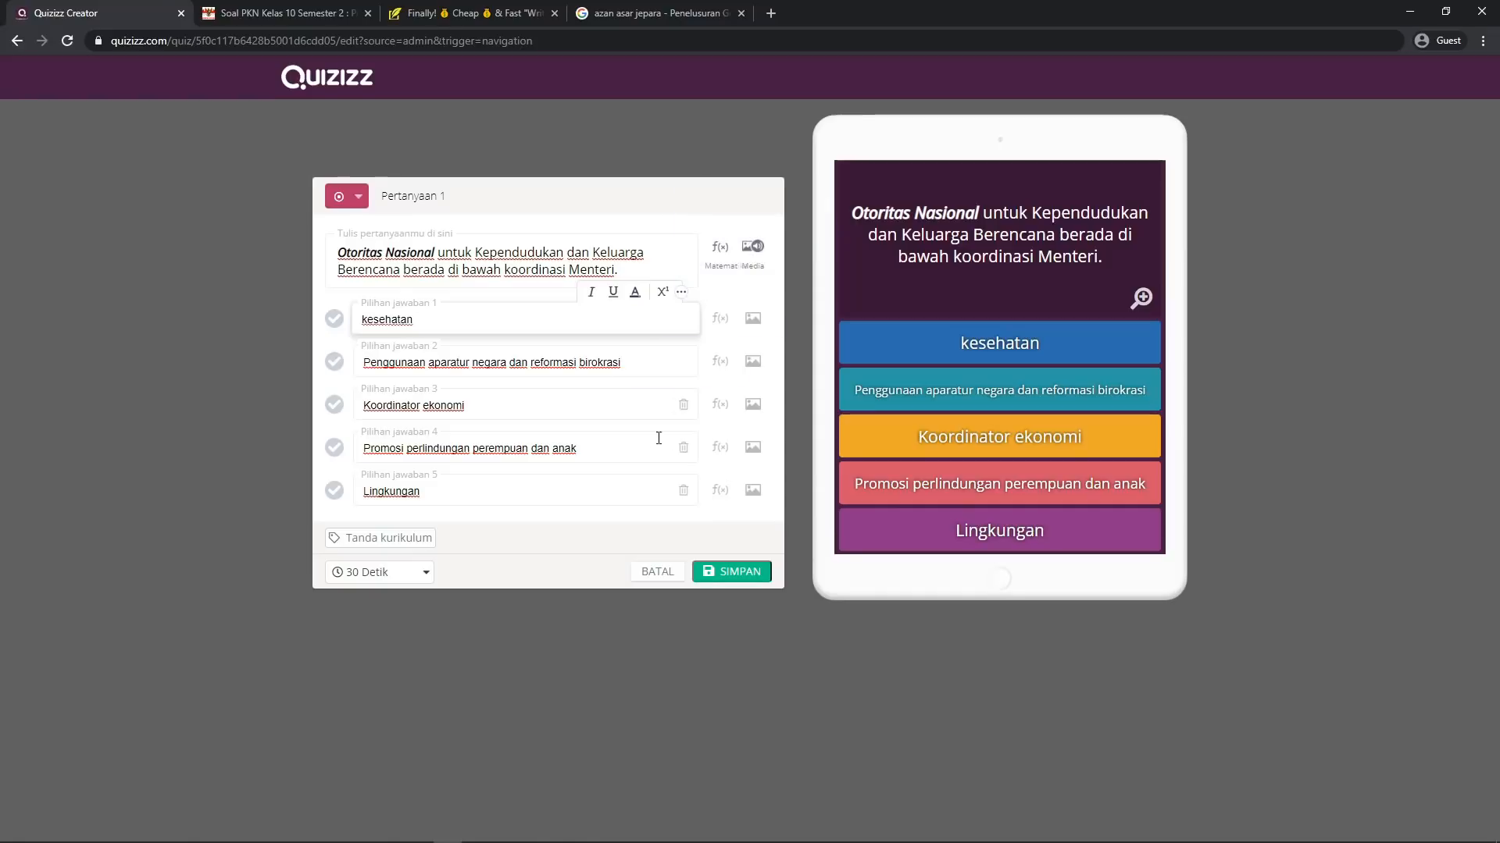
left_click(591, 409)
left_click(558, 530)
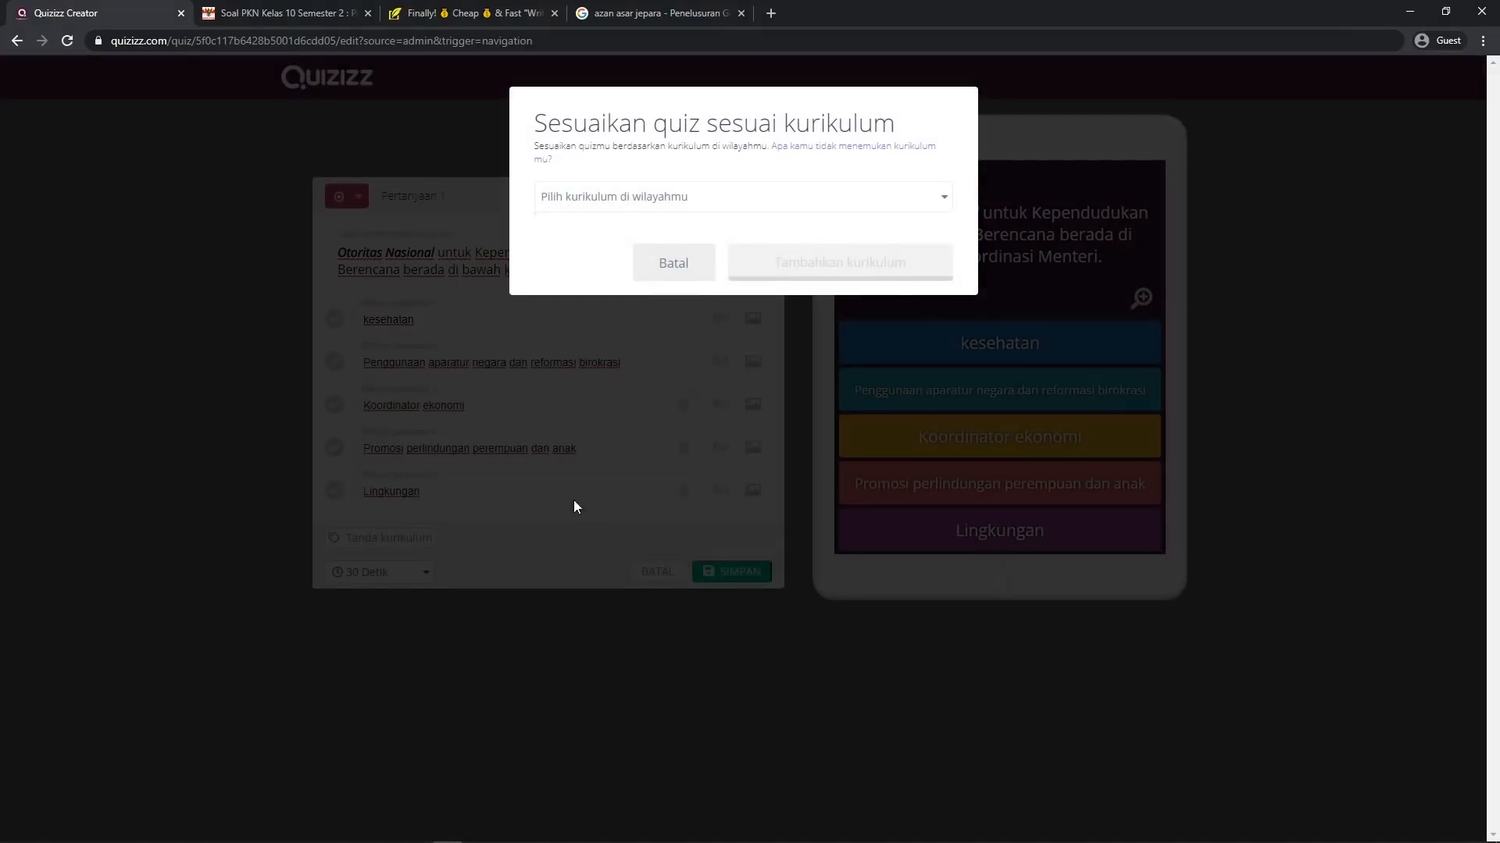
left_click(683, 266)
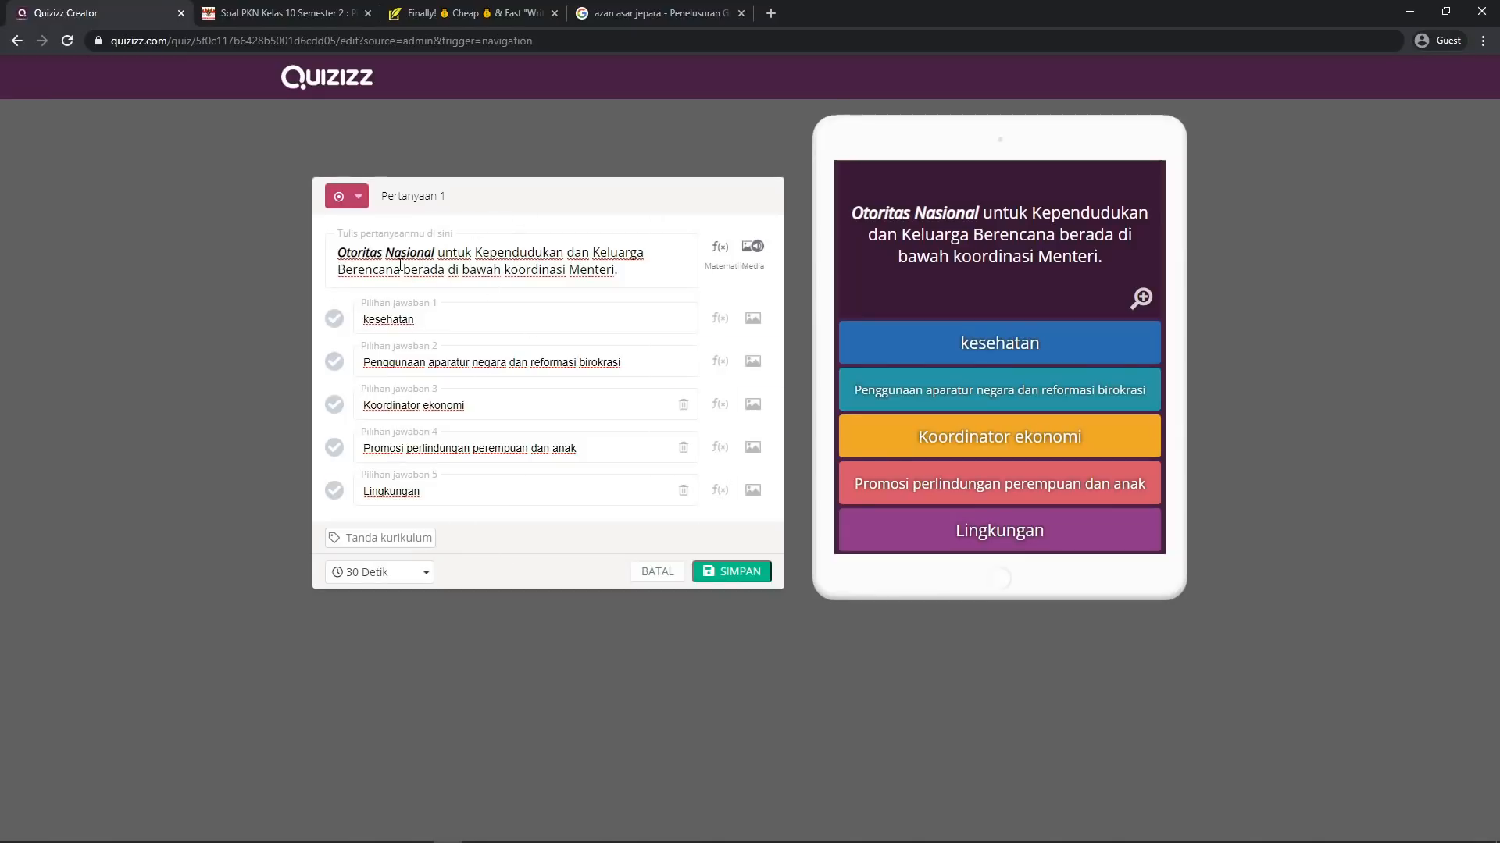
Check the first question's answer key in the Word document and mark "kesehatan" as the correct answer in Quizizz
left_click(508, 832)
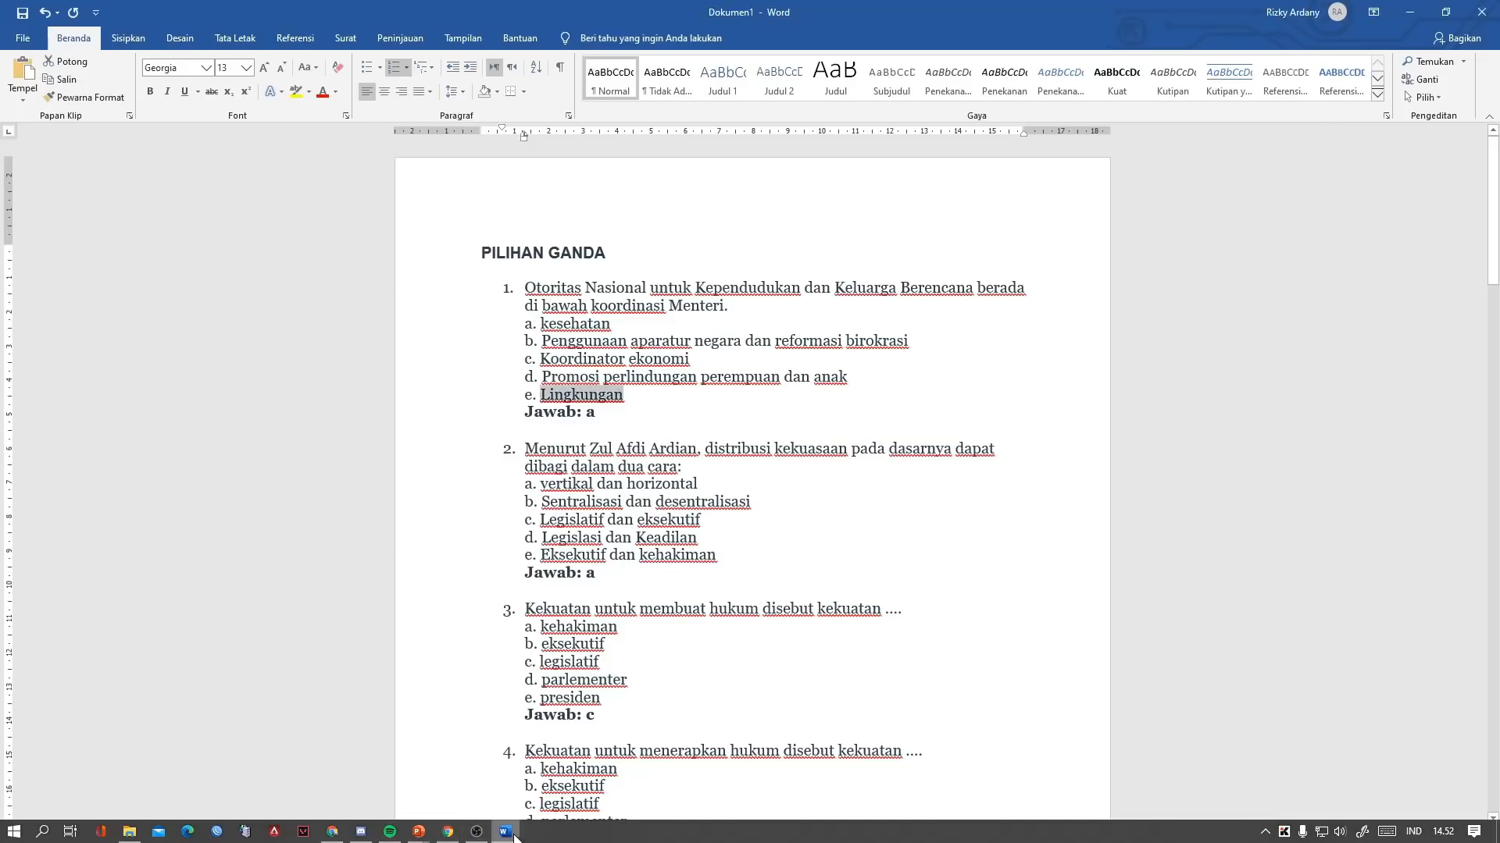
left_click(609, 412)
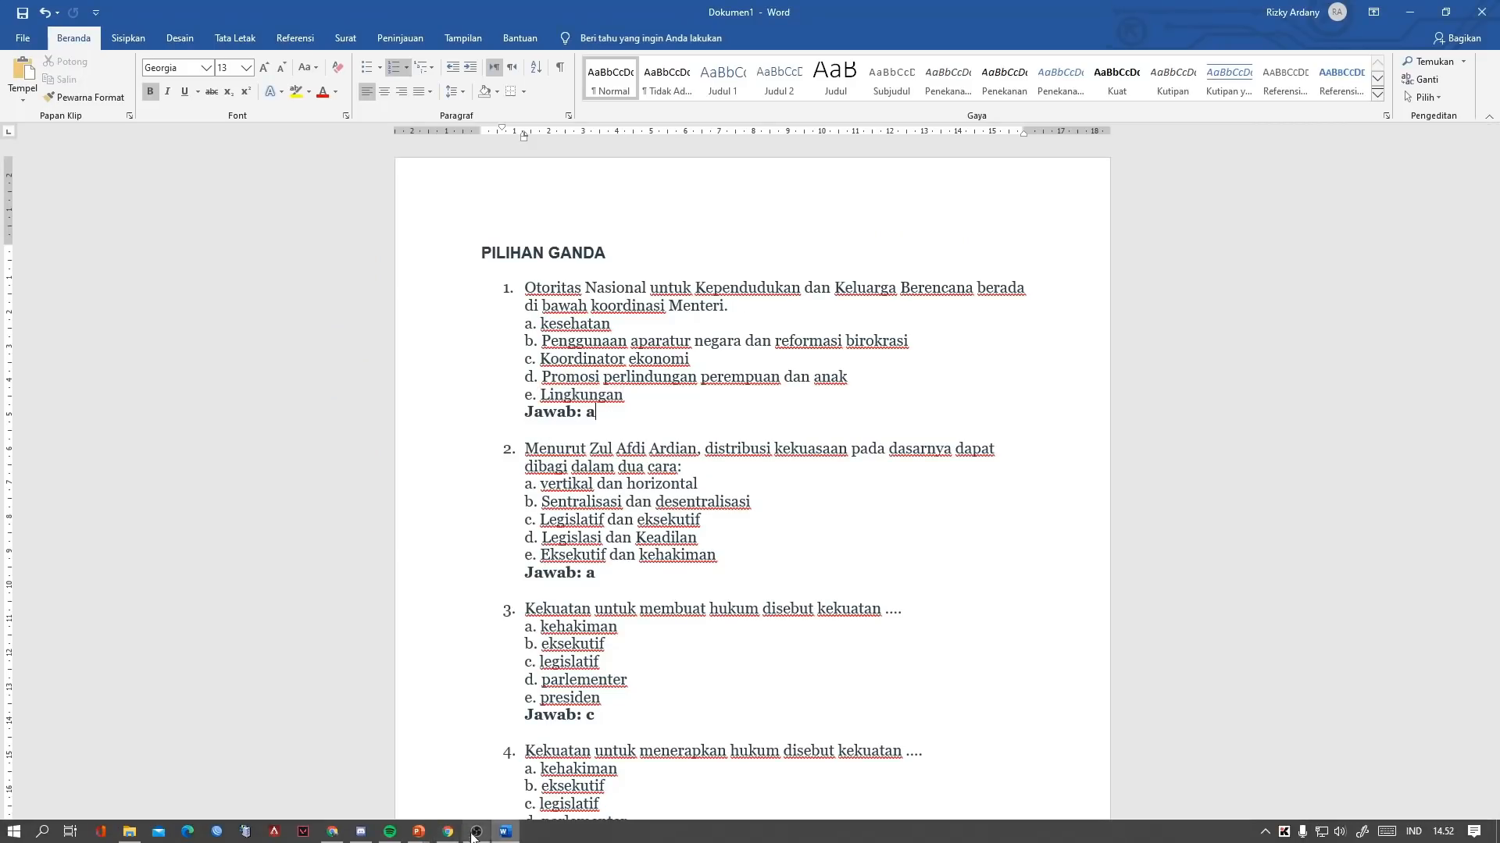
left_click(452, 836)
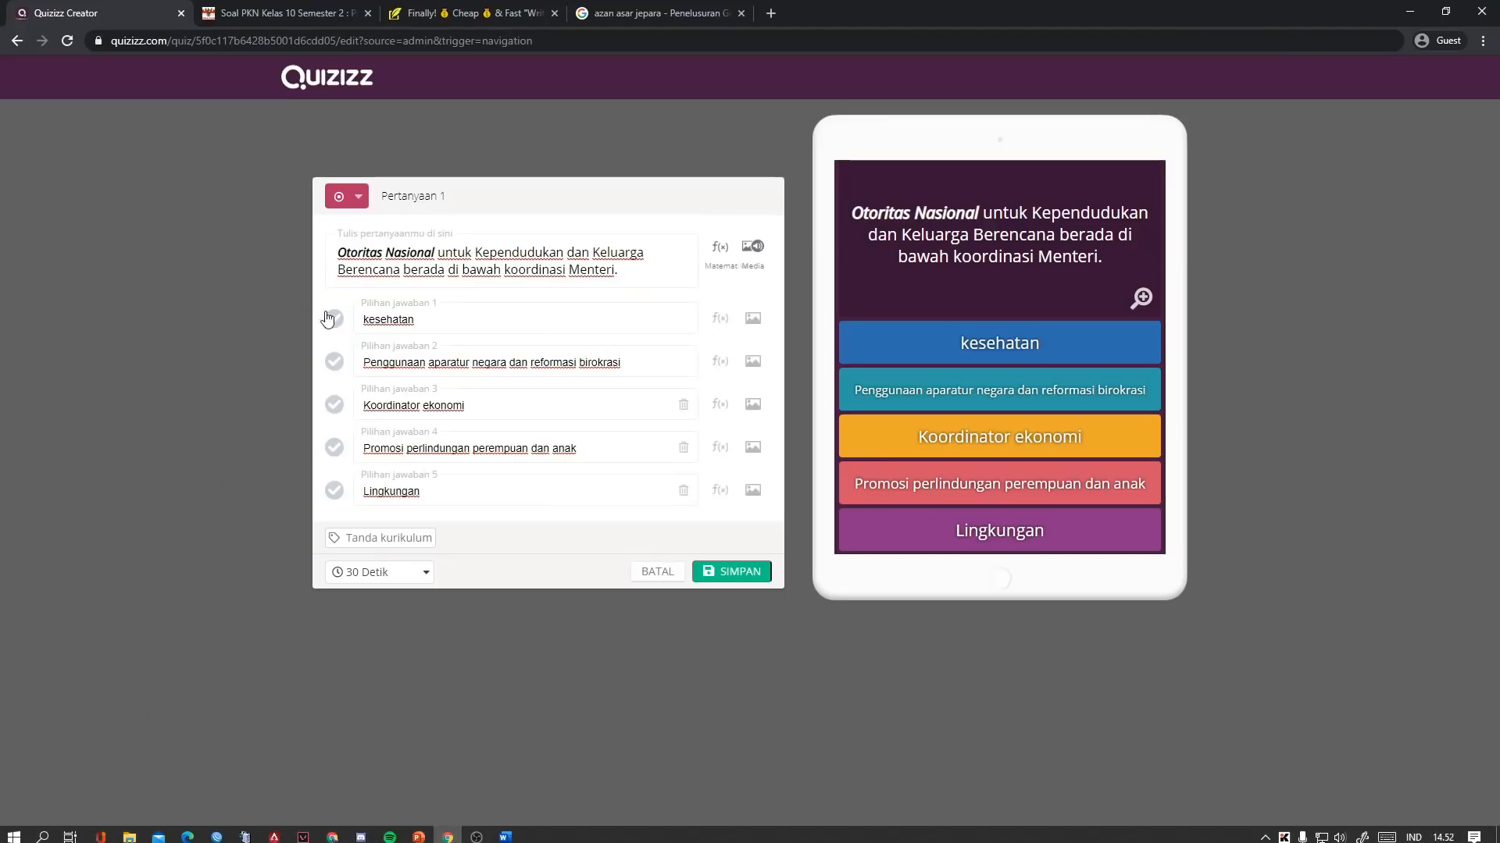
left_click(370, 320)
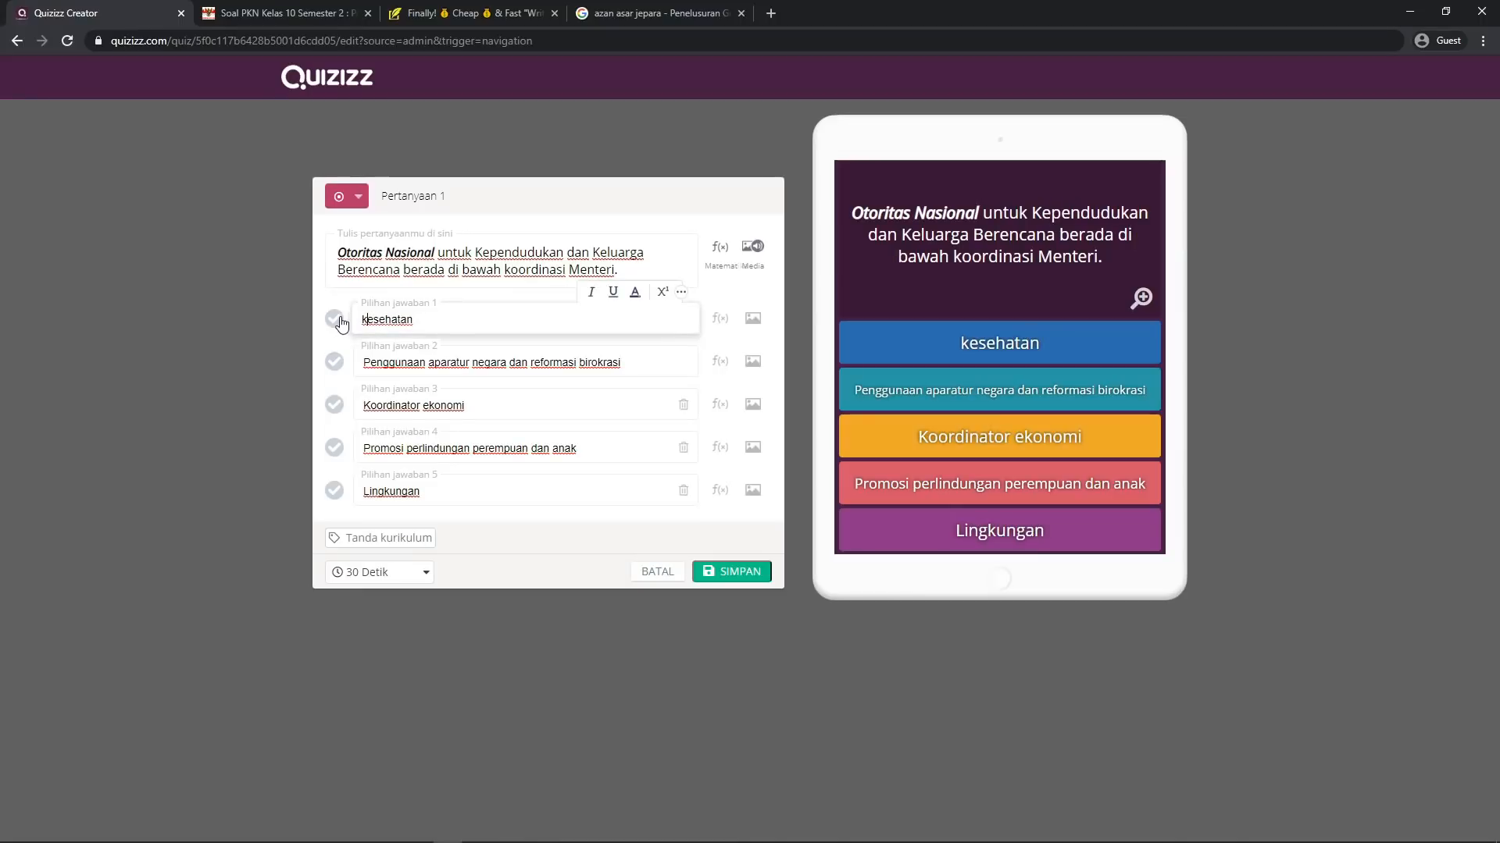
left_click(335, 320)
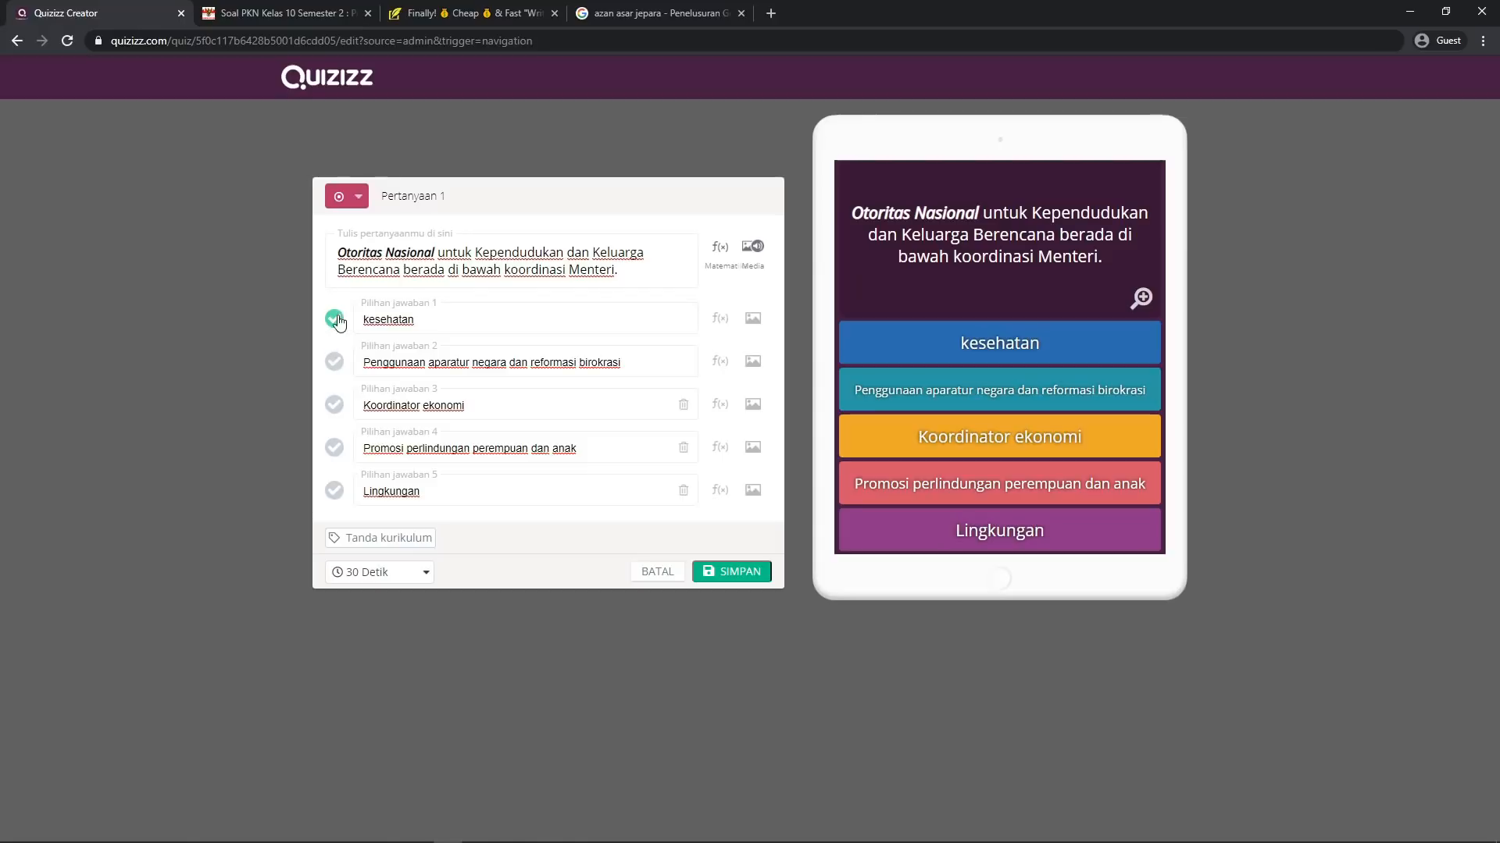
left_click(364, 319)
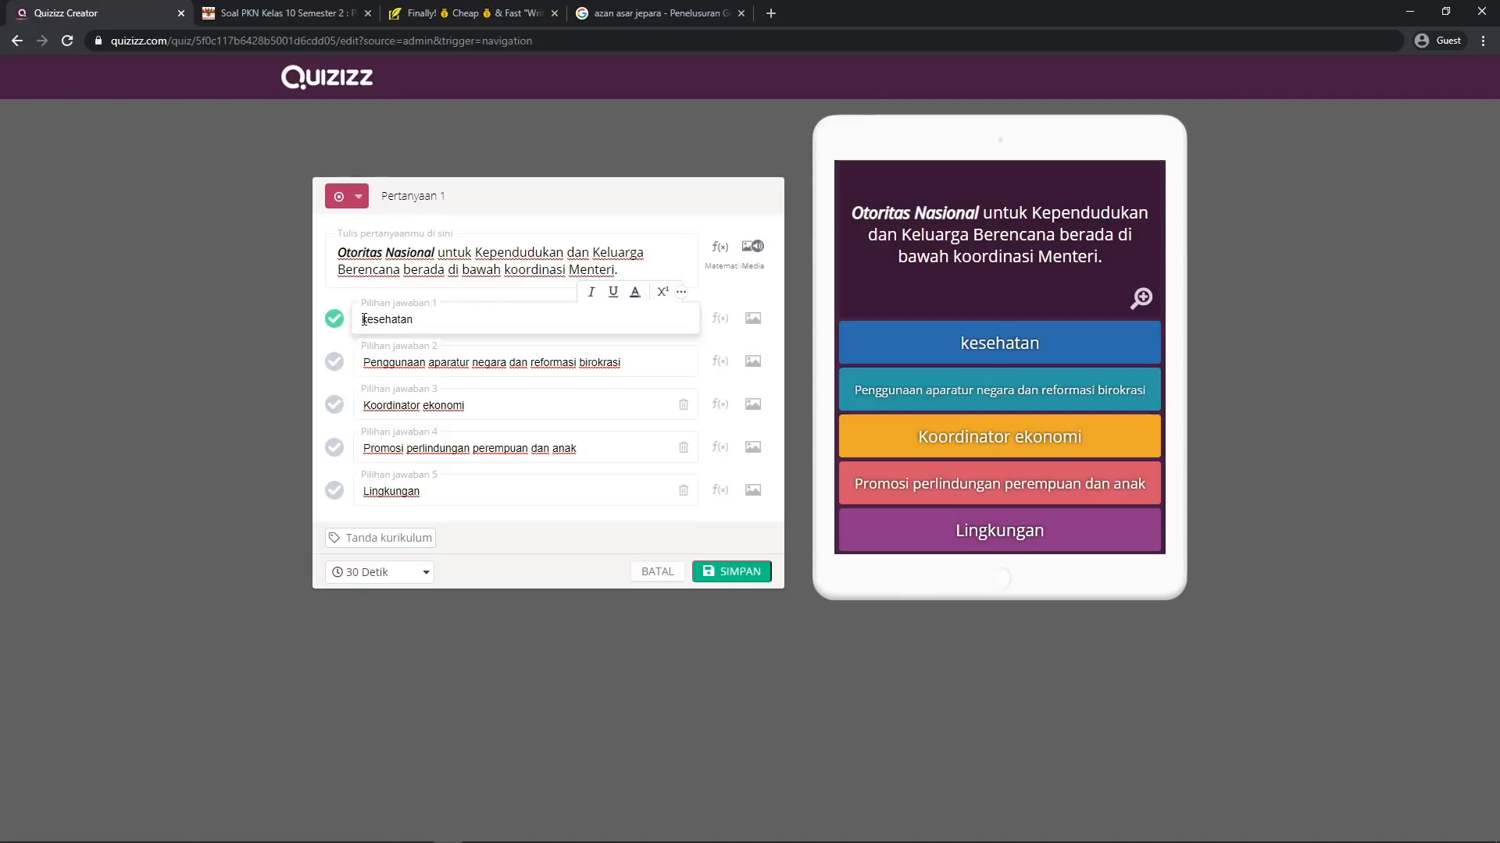
Set the time limit for question 1 to 45 Detik
left_click(383, 573)
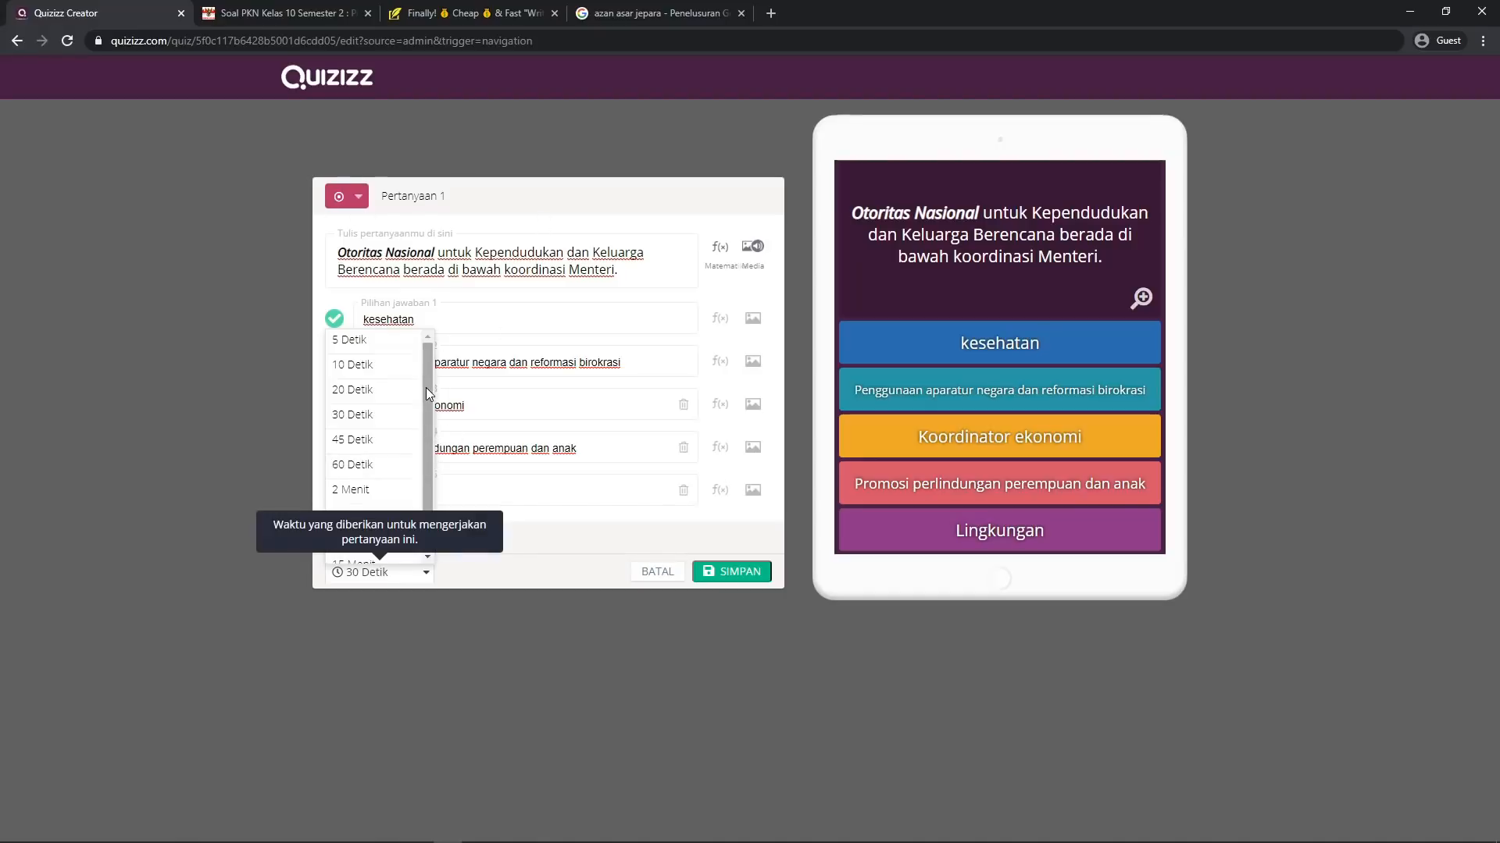
scroll(426, 414, "down", 1)
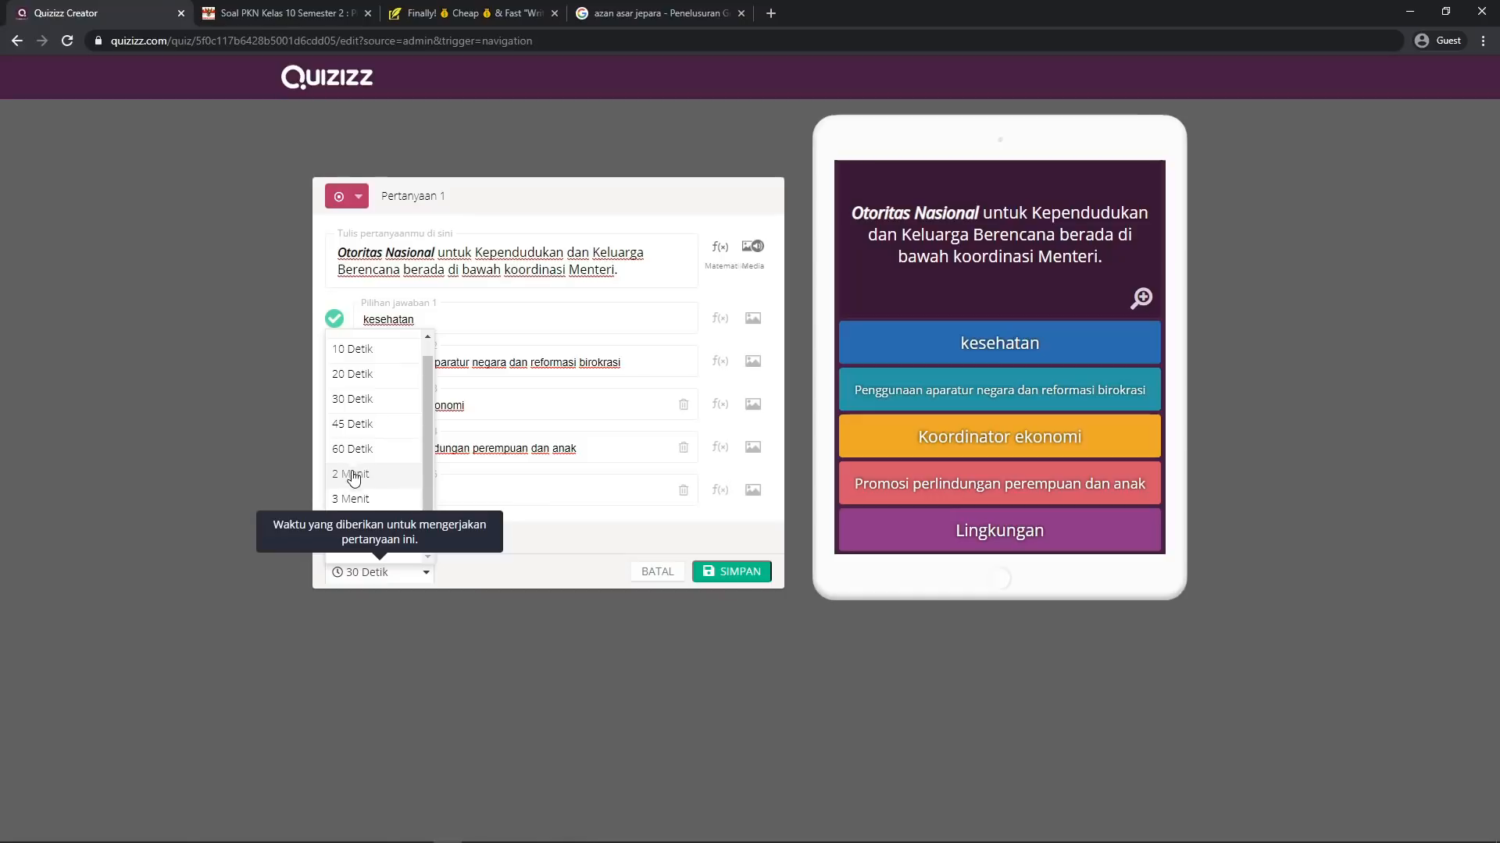
left_click(453, 224)
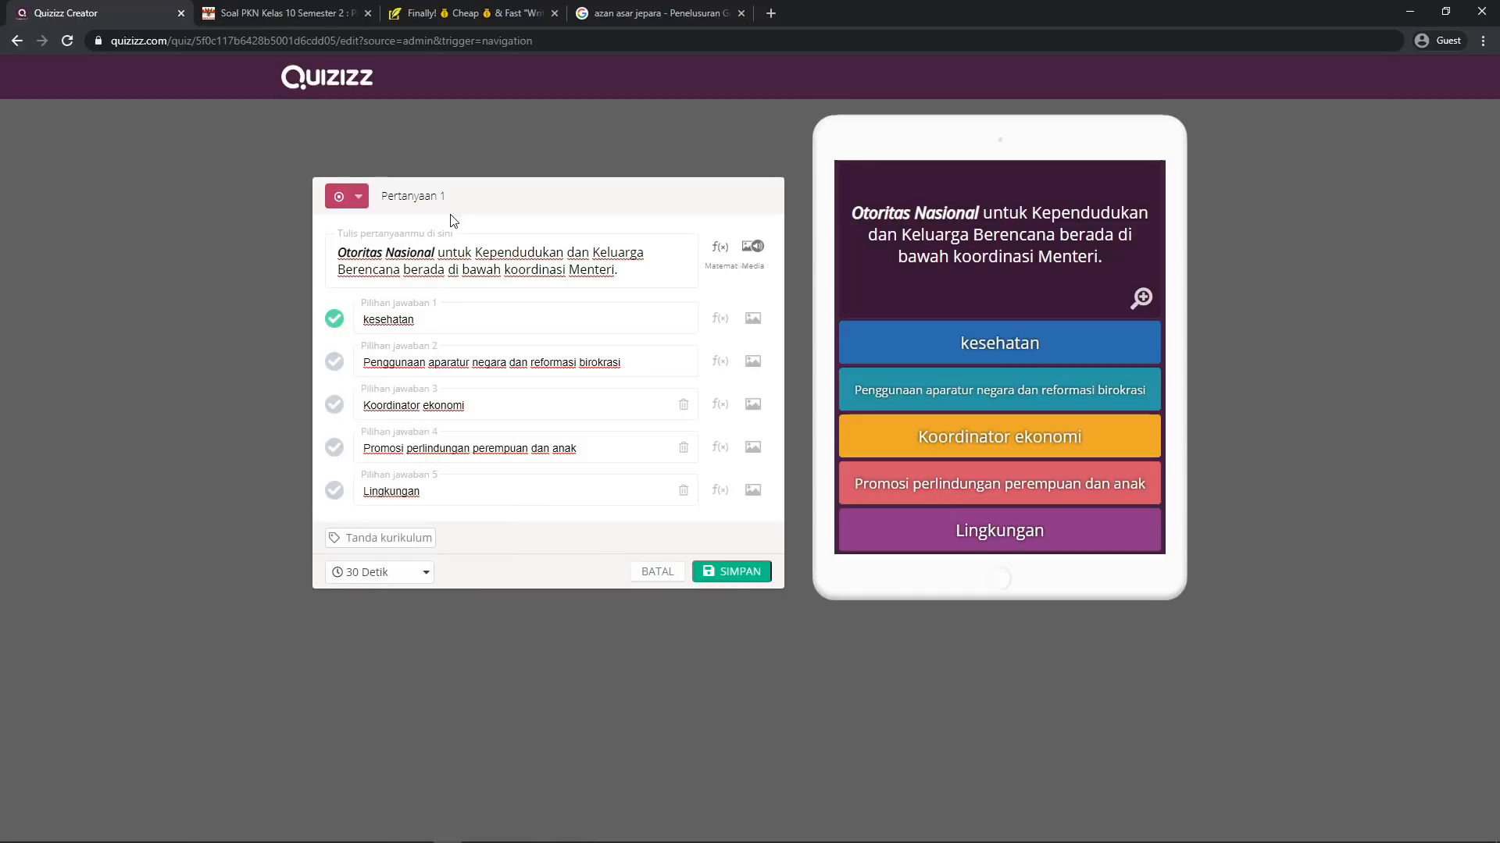
left_click(426, 573)
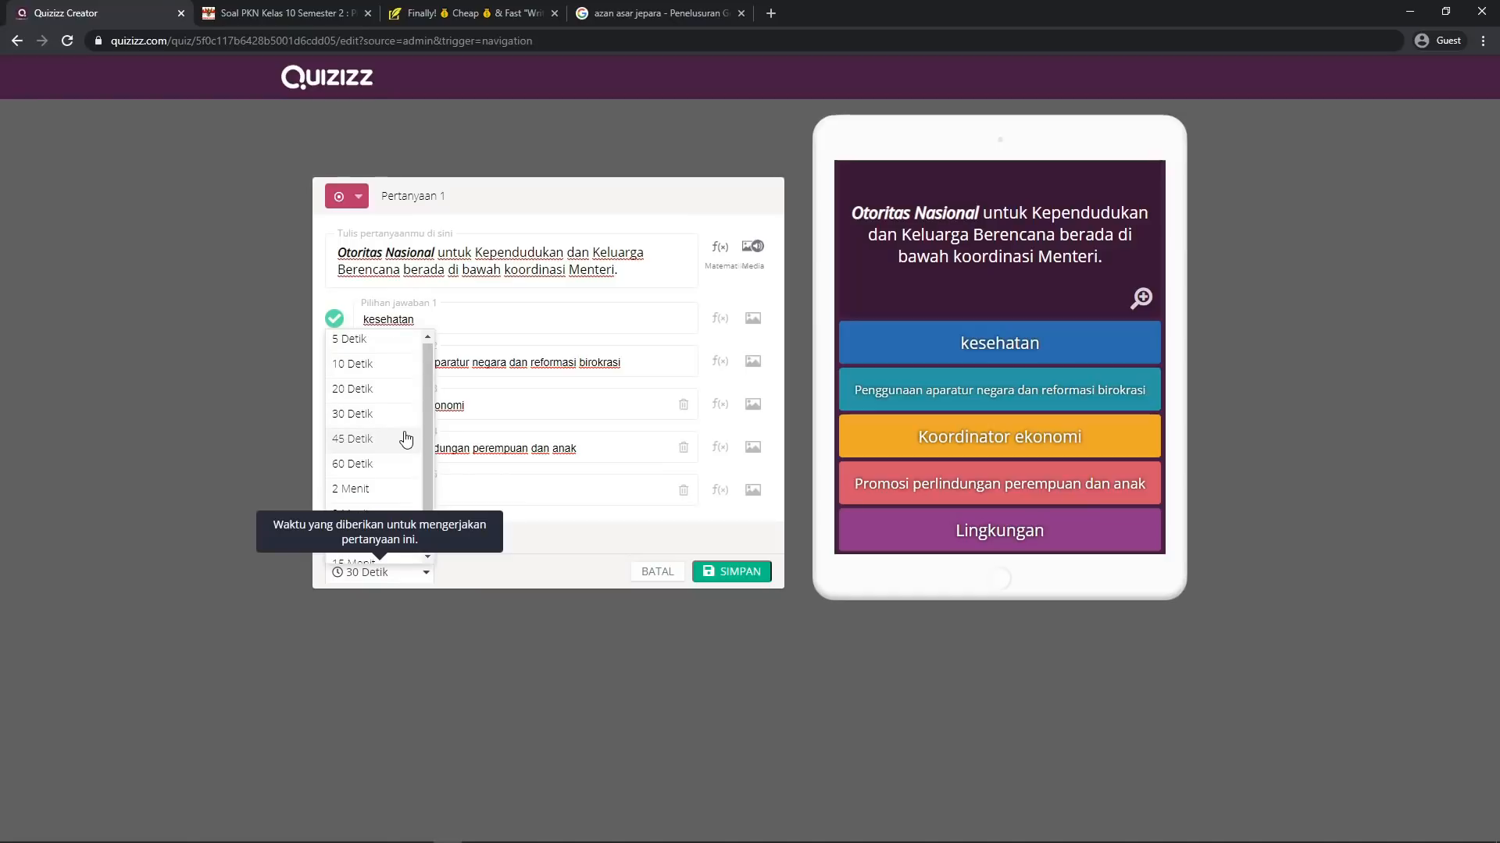
left_click(402, 437)
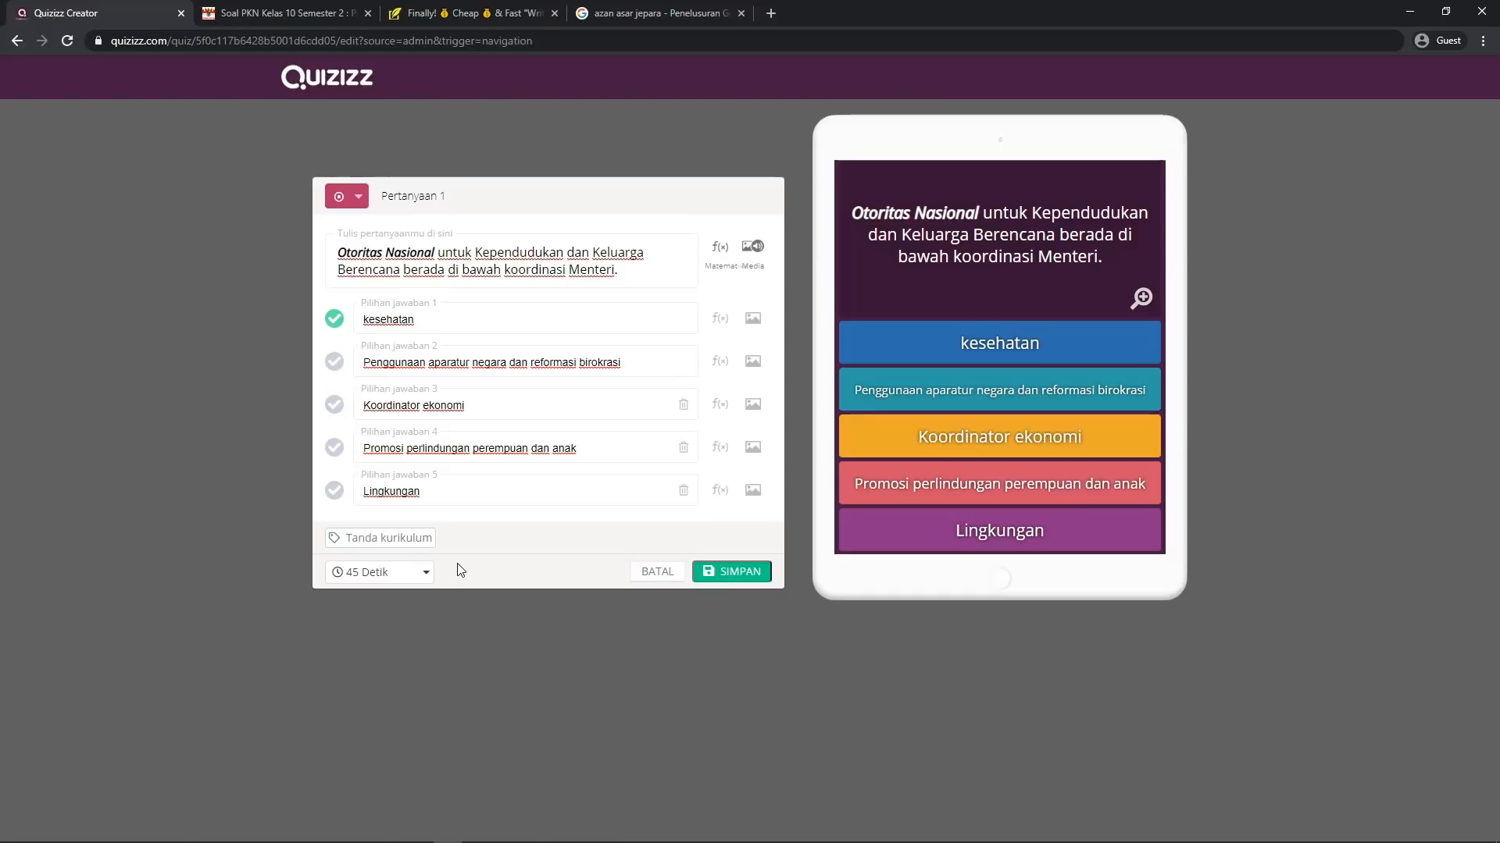
Save question 1 and fill a new multiple-choice question 2 with the text of Word question 2 about distribusi kekuasaan
left_click(747, 573)
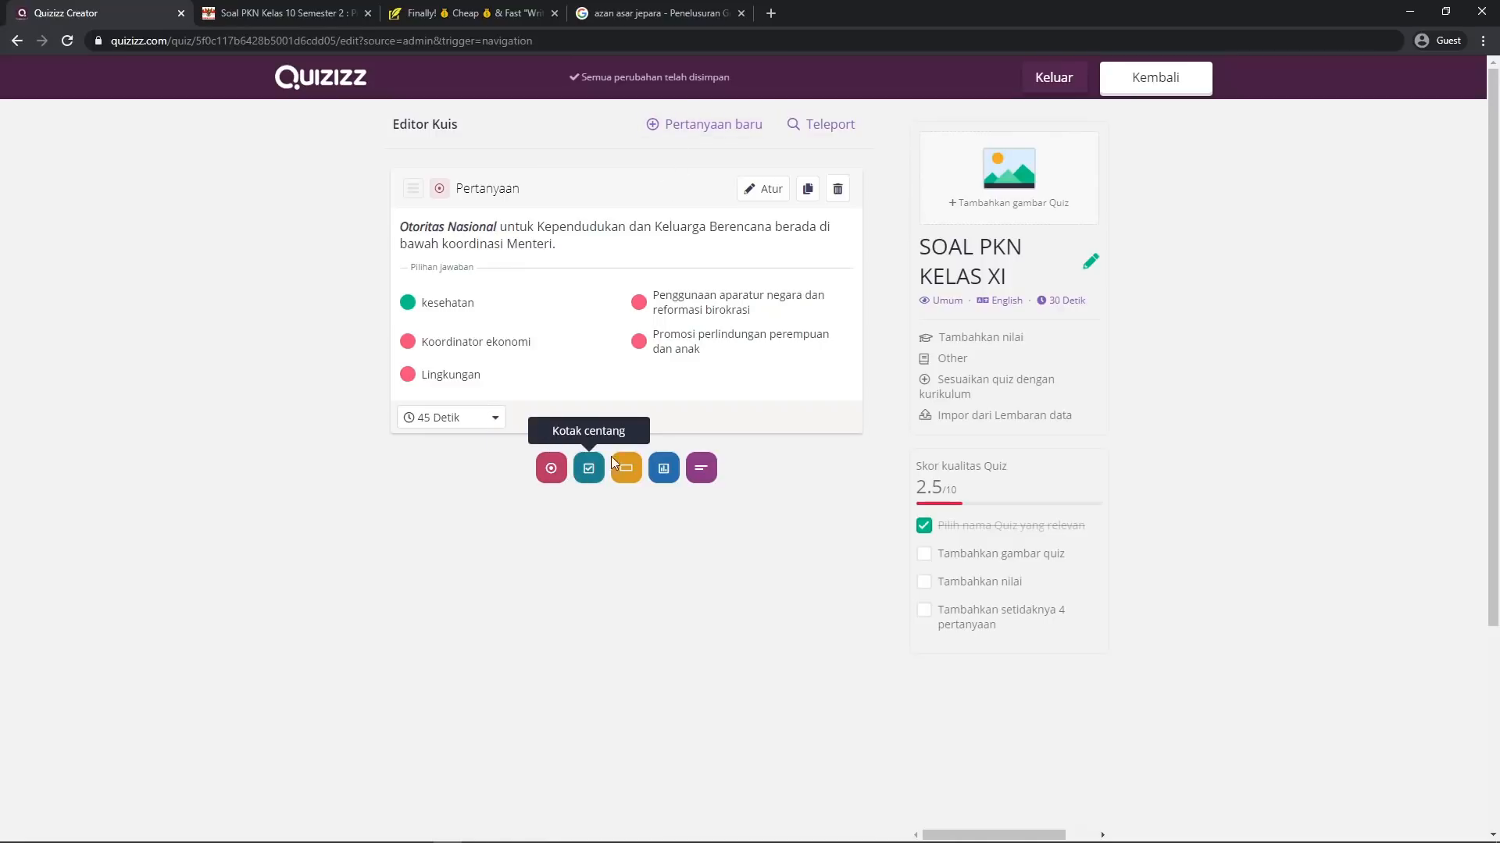
left_click(556, 472)
left_click(505, 831)
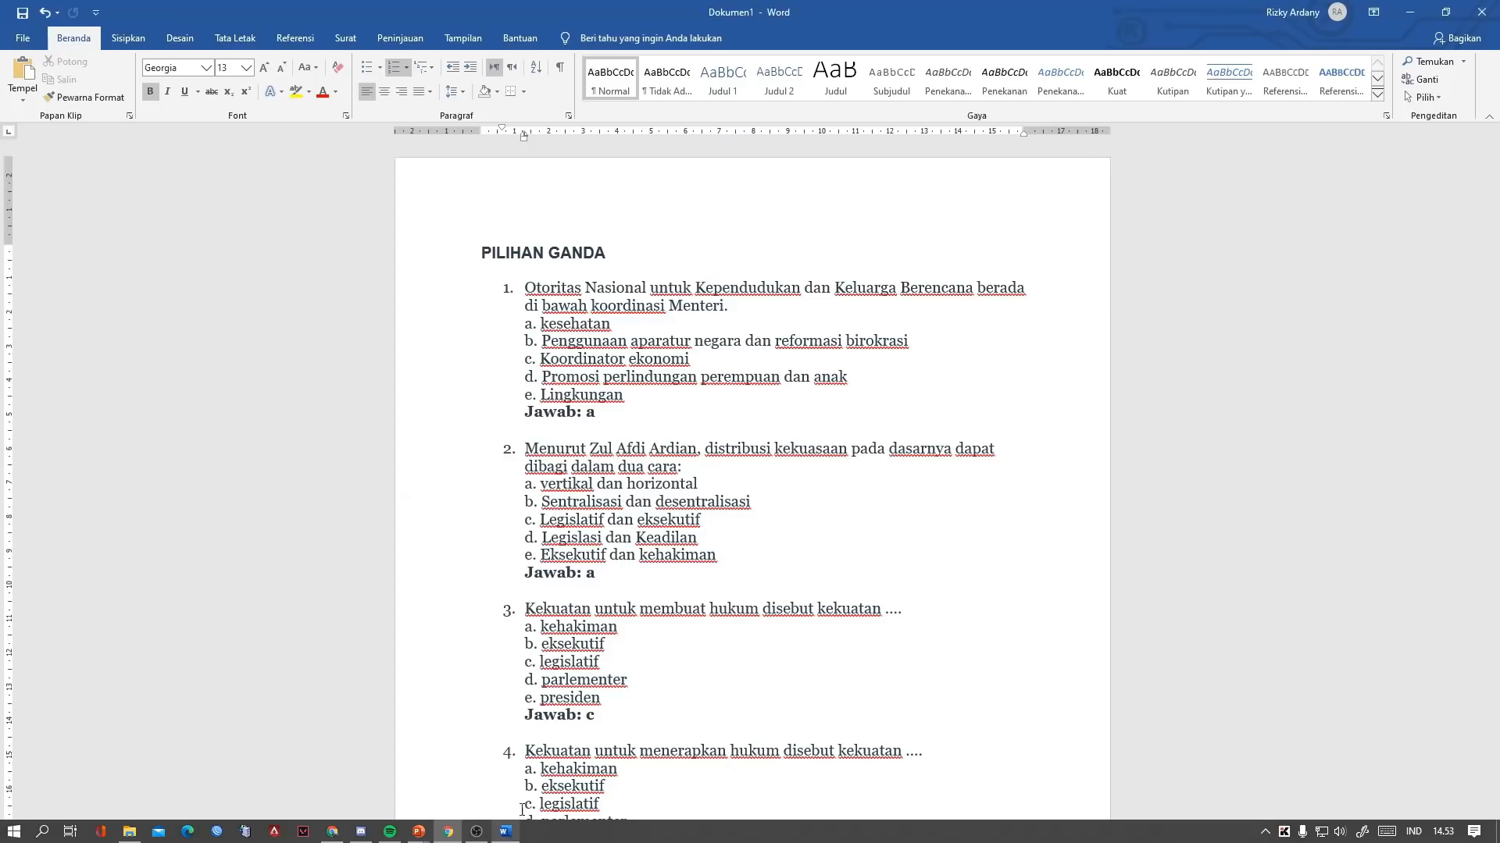
left_click_drag(525, 449, 664, 468)
key("ctrl+c")
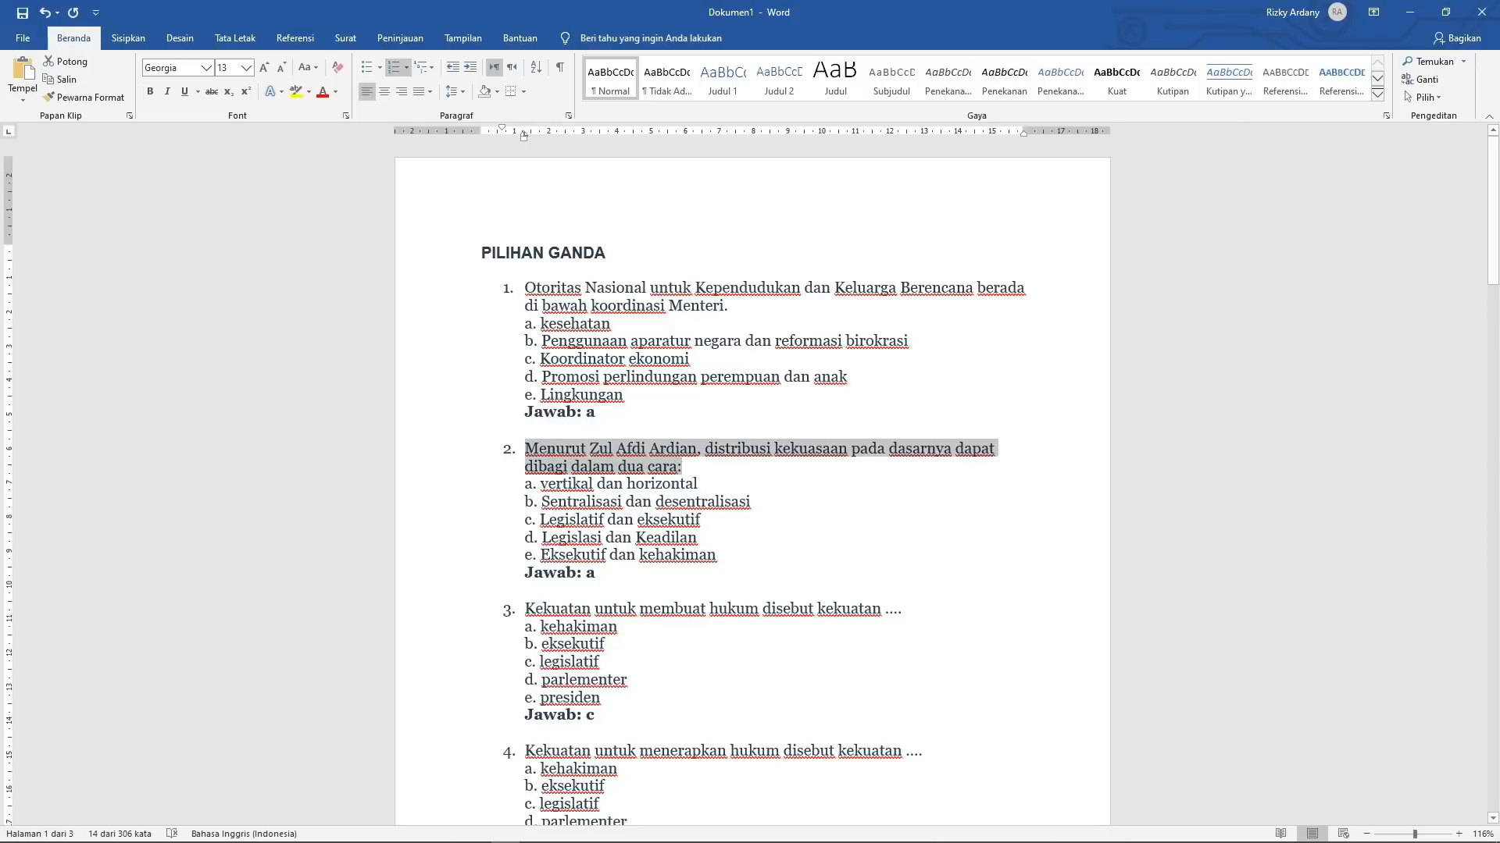
left_click(456, 831)
left_click(455, 194)
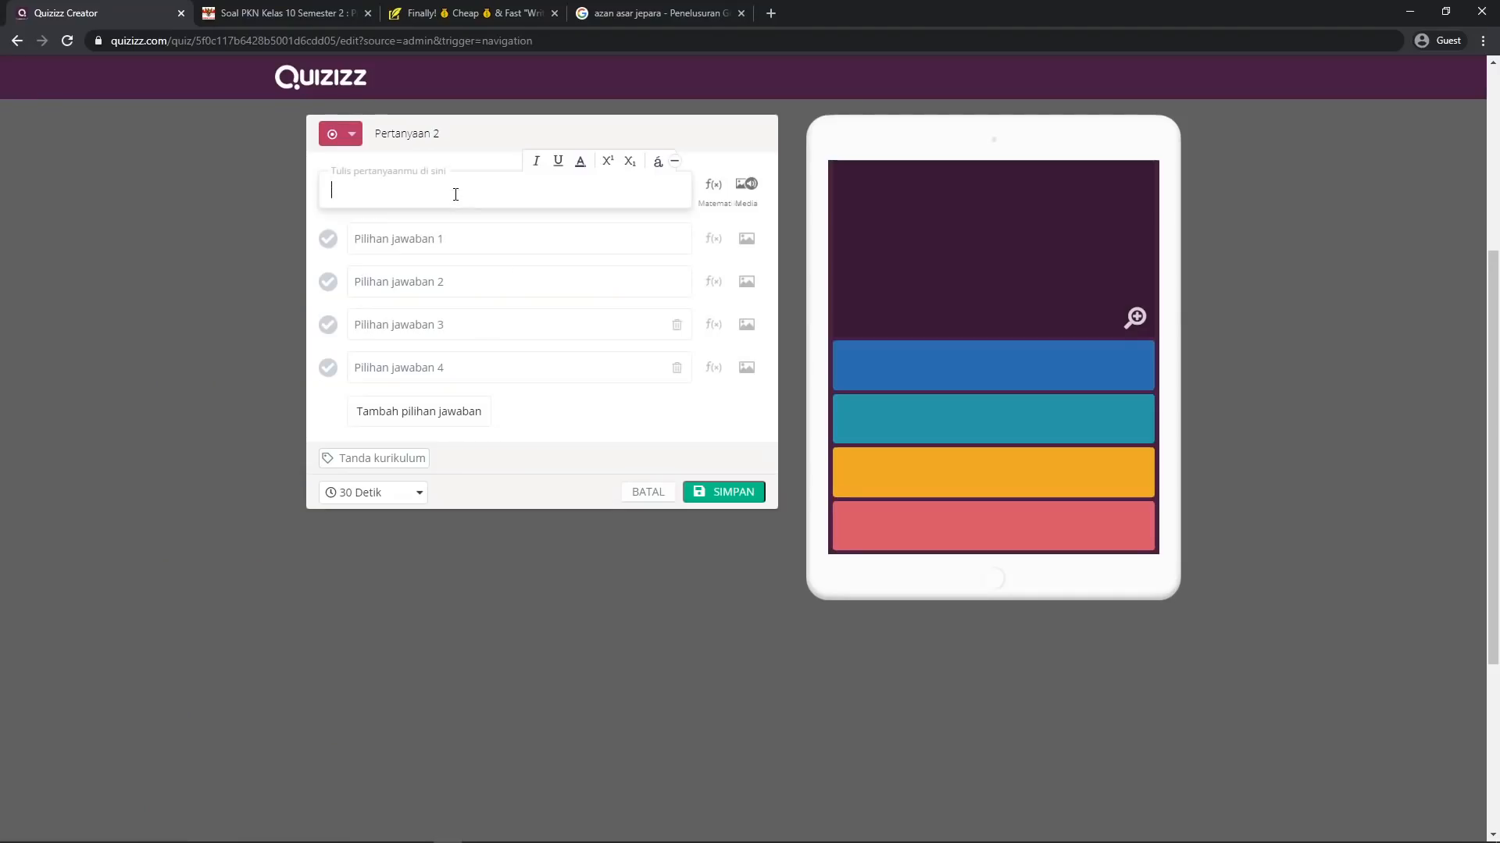
key("ctrl+v")
Copy "vertikal dan horizontal" from the Word document into answer option 1 of question 2
left_click(498, 831)
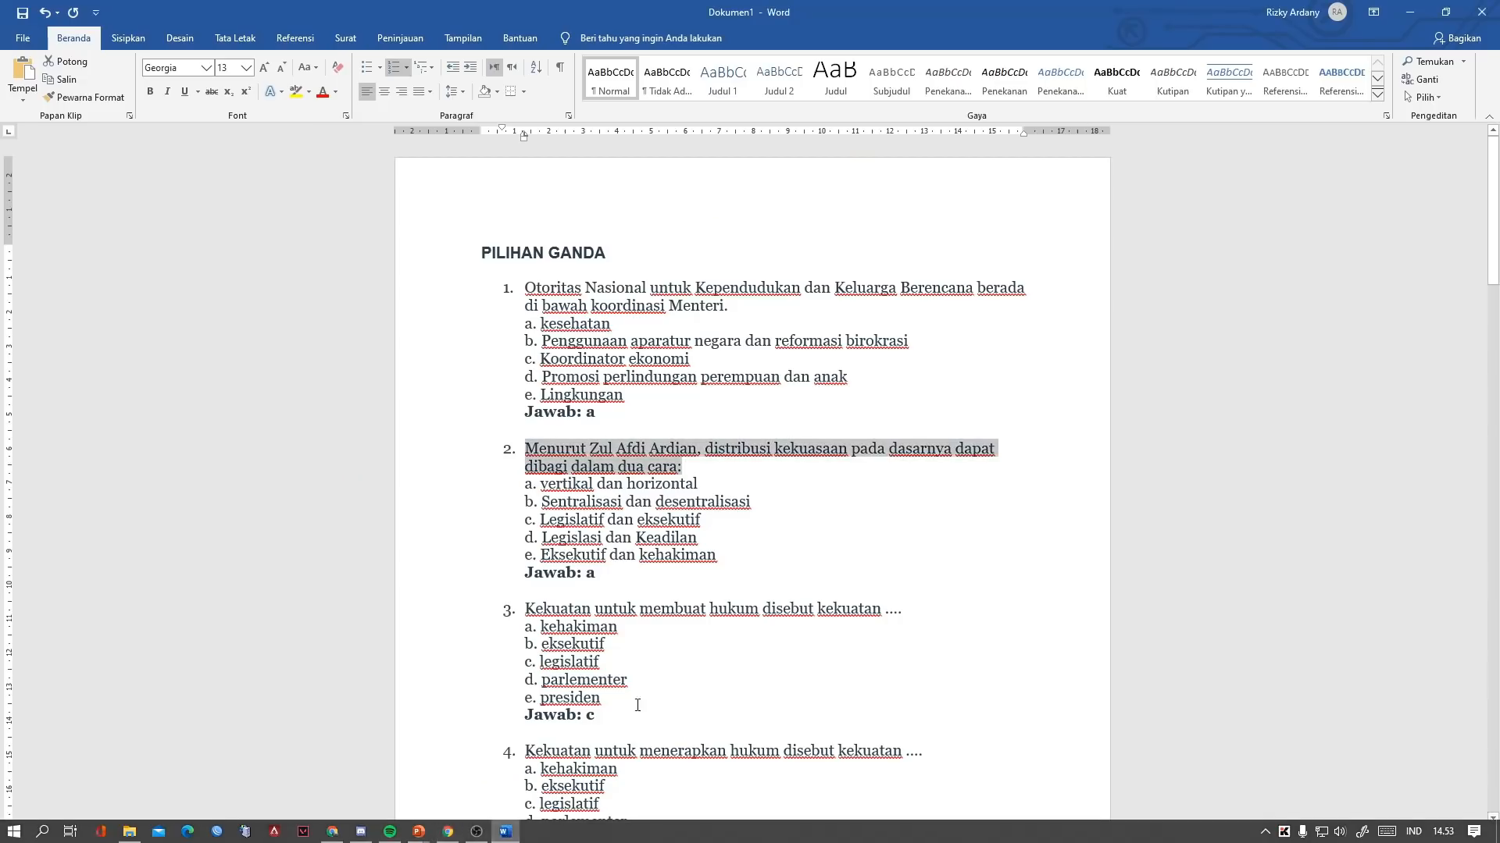
left_click_drag(699, 484, 541, 484)
key("ctrl+c")
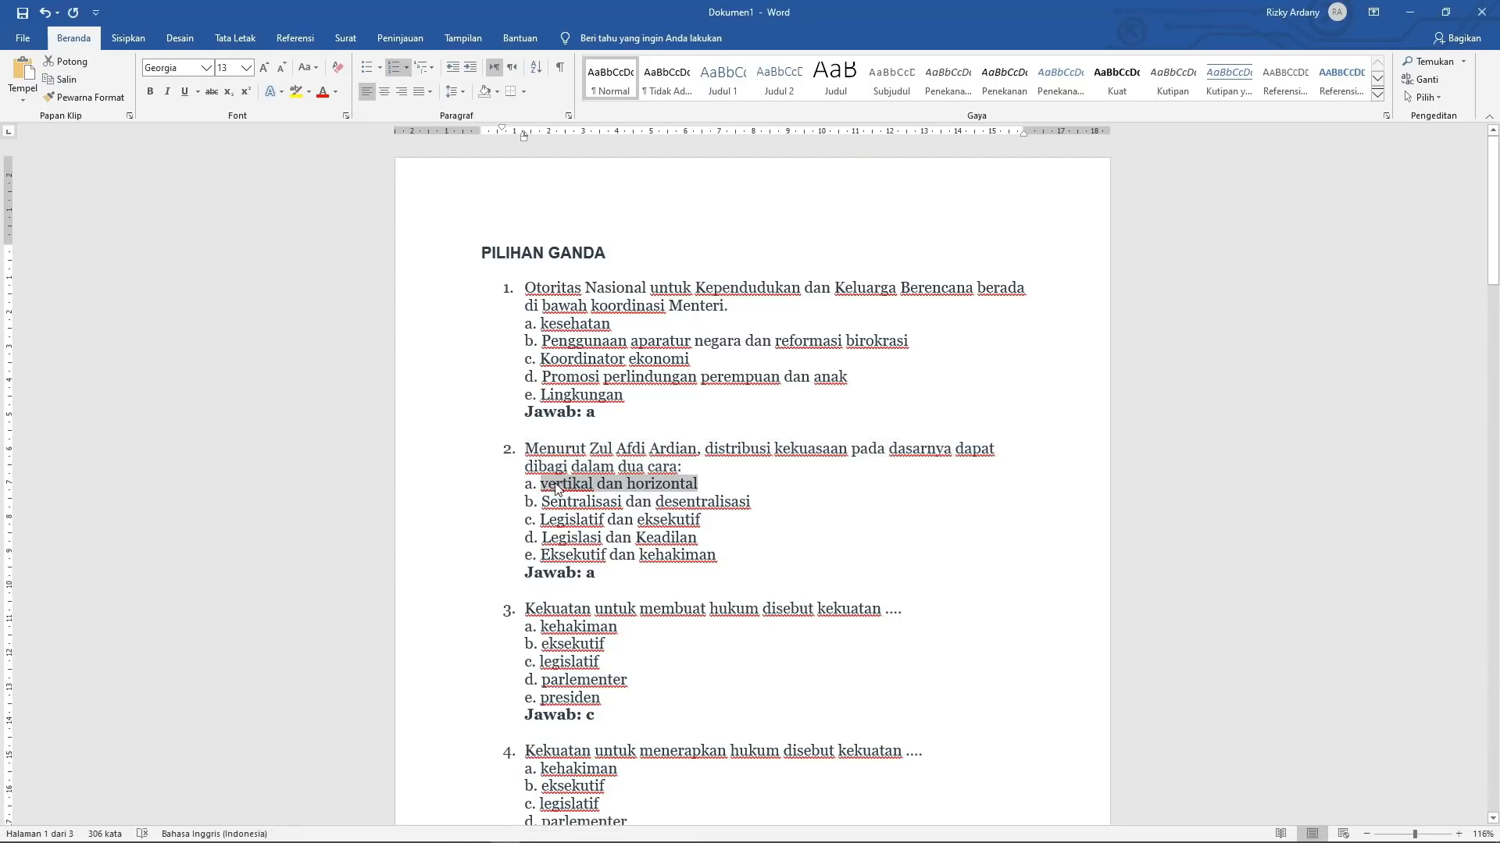
left_click(456, 831)
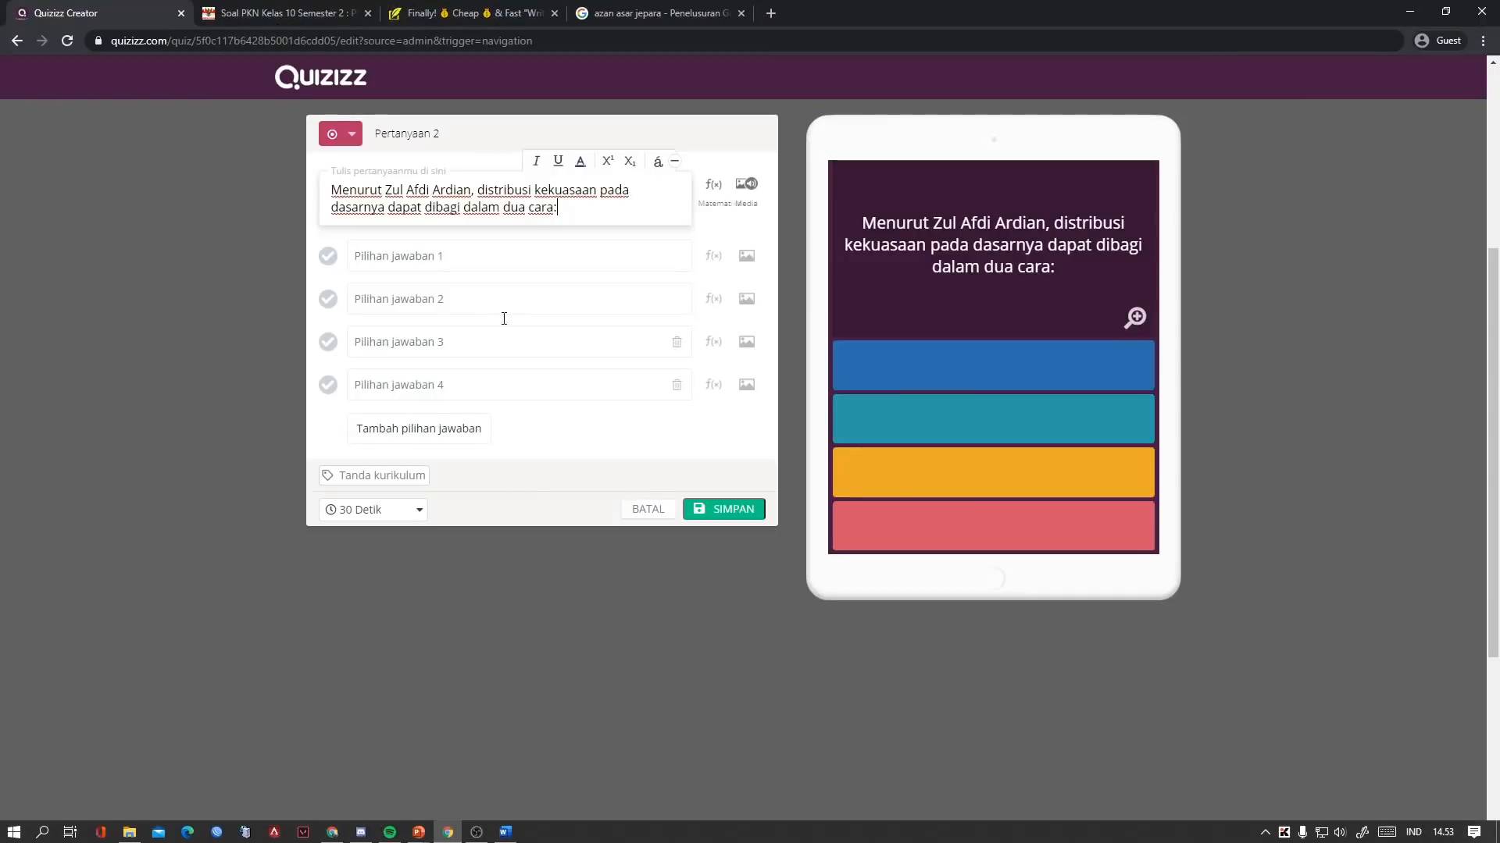
left_click(494, 260)
key("ctrl+v")
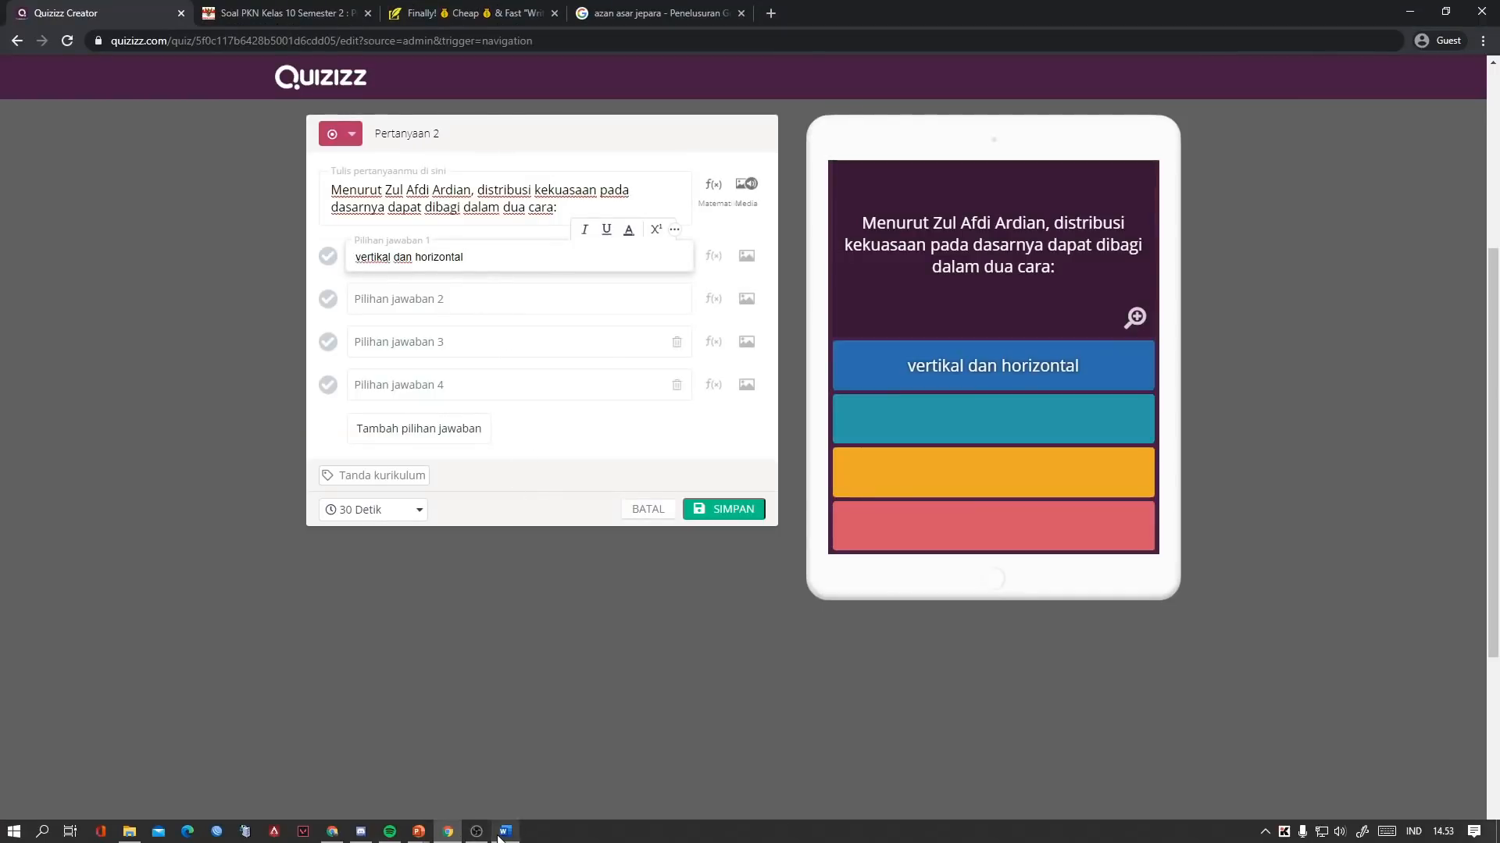
Copy "Sentralisasi dan desentralisasi" from the Word document into answer option 2 of question 2
left_click(498, 831)
left_click_drag(749, 501, 551, 502)
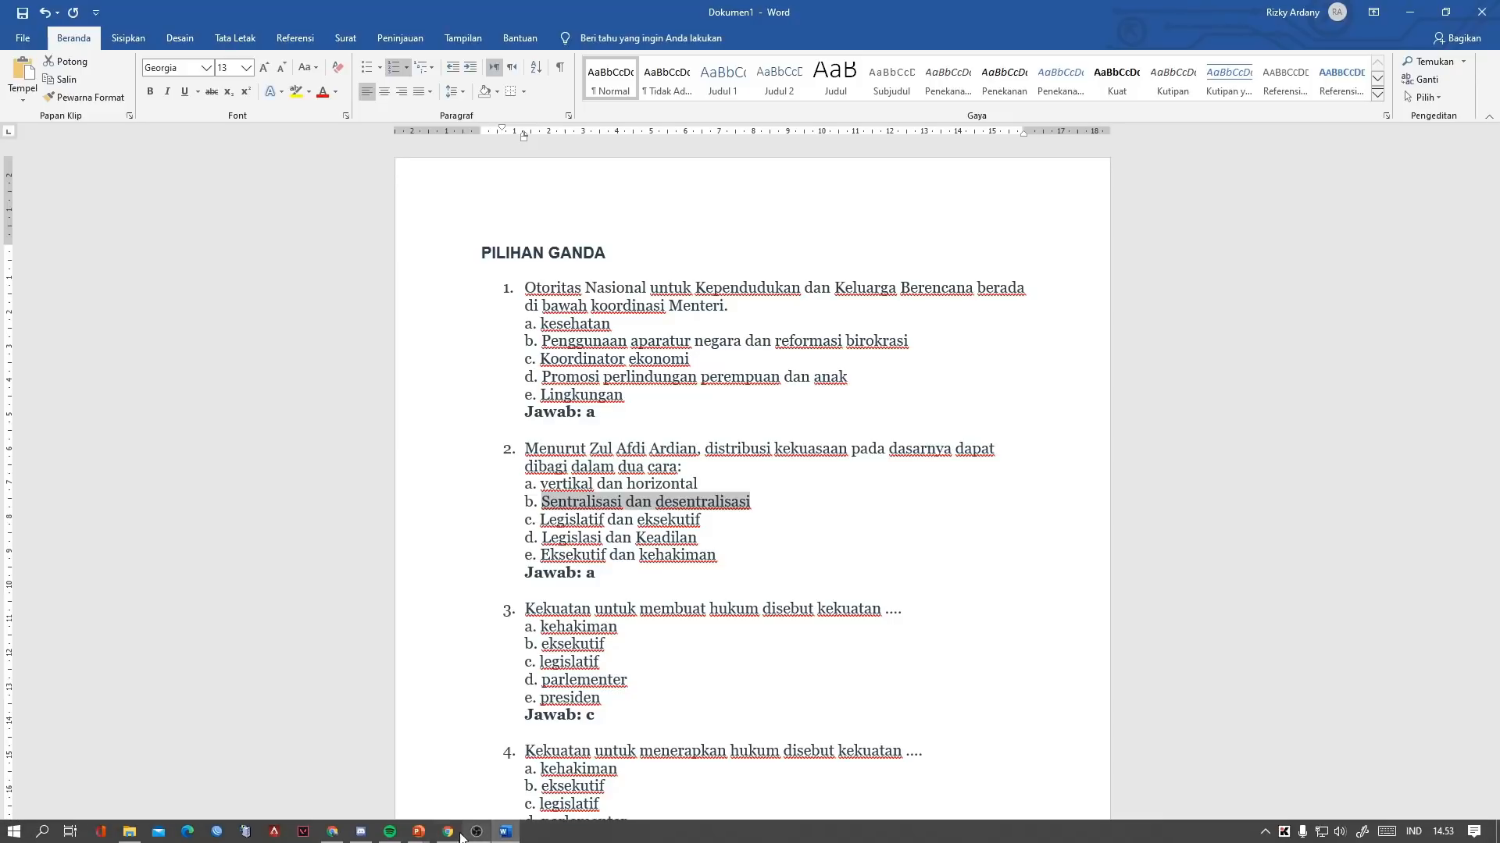
left_click(455, 831)
left_click(526, 292)
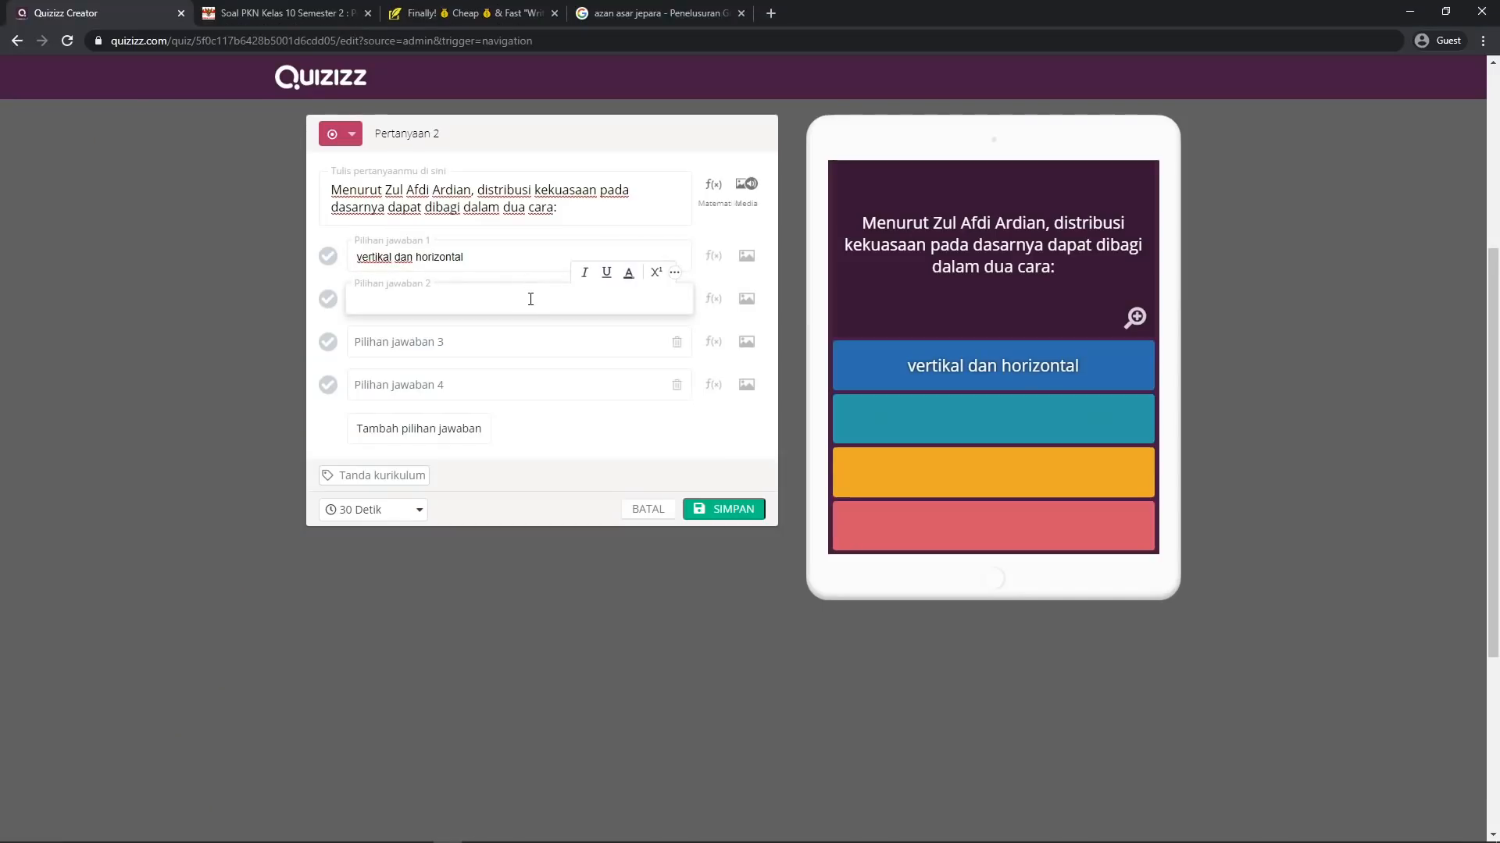
type("Sentralisasi dan desentralisasi")
Copy "Legislatif dan eksekutif" from the Word document into answer option 3 of question 2
left_click(503, 832)
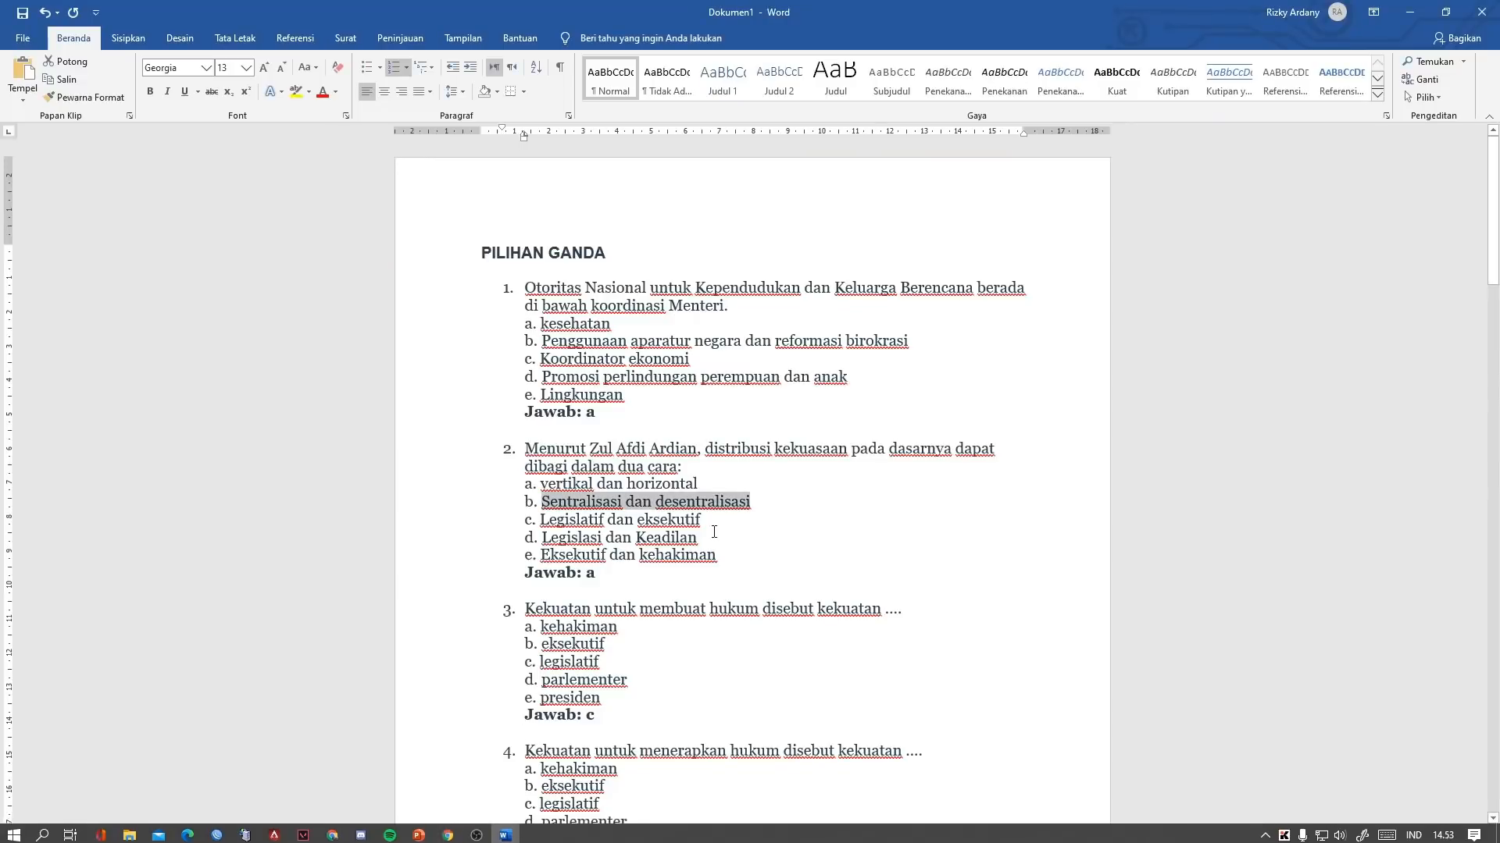
left_click_drag(701, 519, 553, 519)
key("ctrl+c")
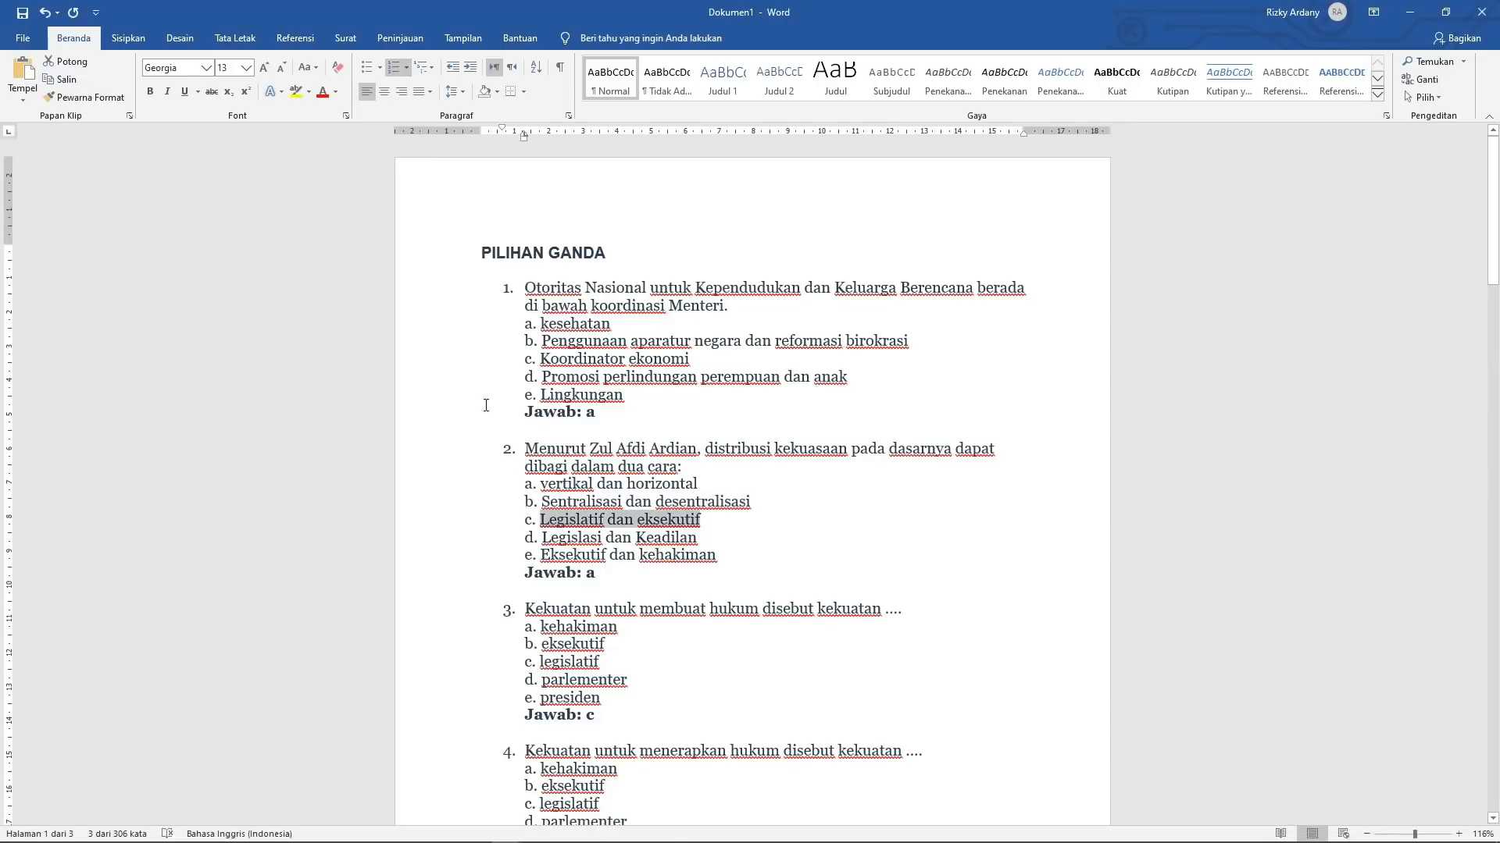
left_click(457, 832)
left_click(508, 349)
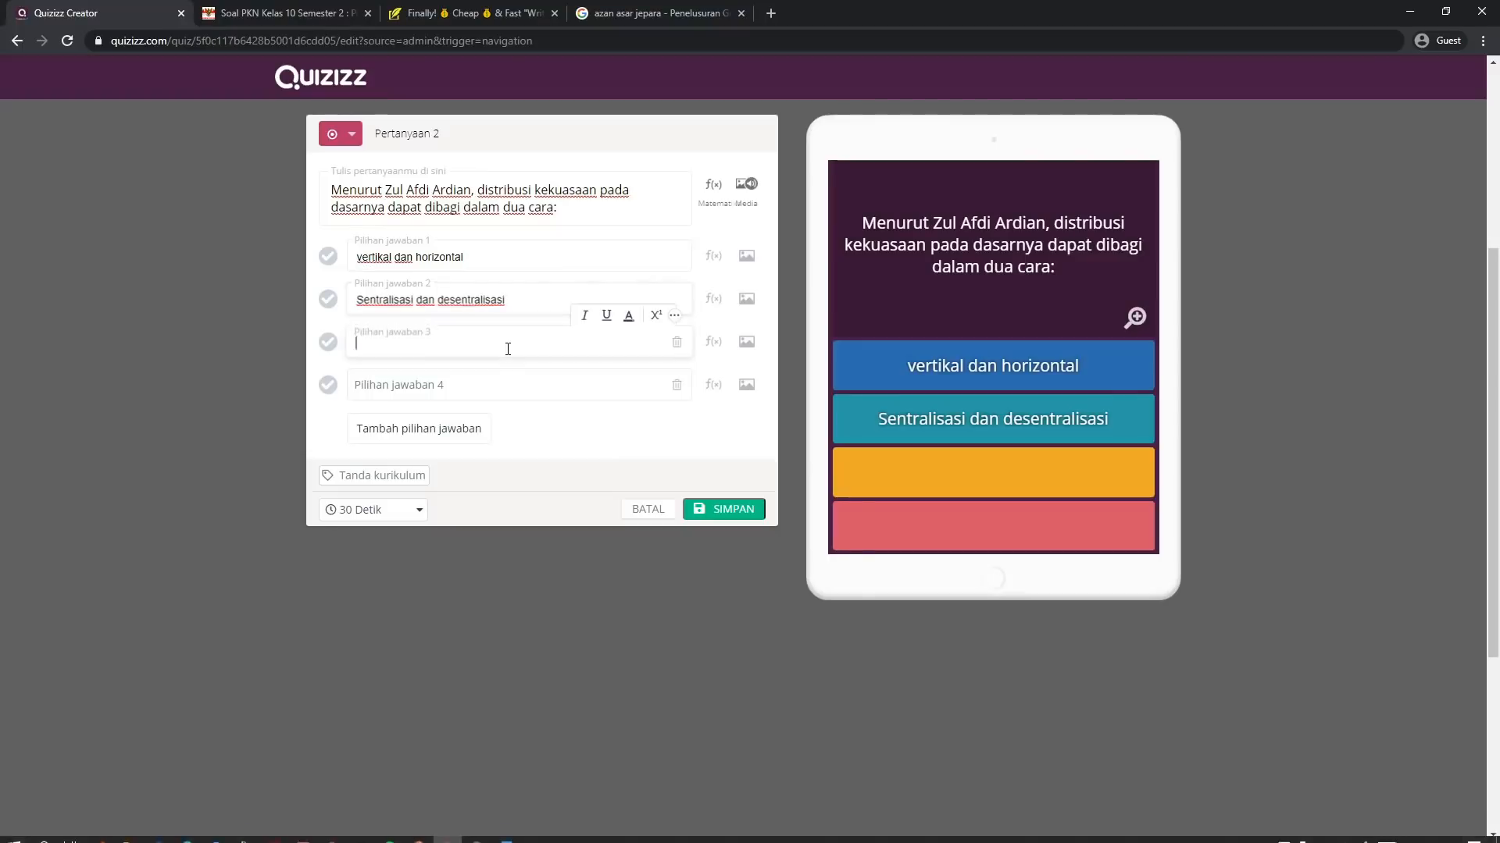
key("ctrl+v")
Copy "Legislasi dan Keadilan" from the Word document into answer option 4 of question 2
left_click(506, 832)
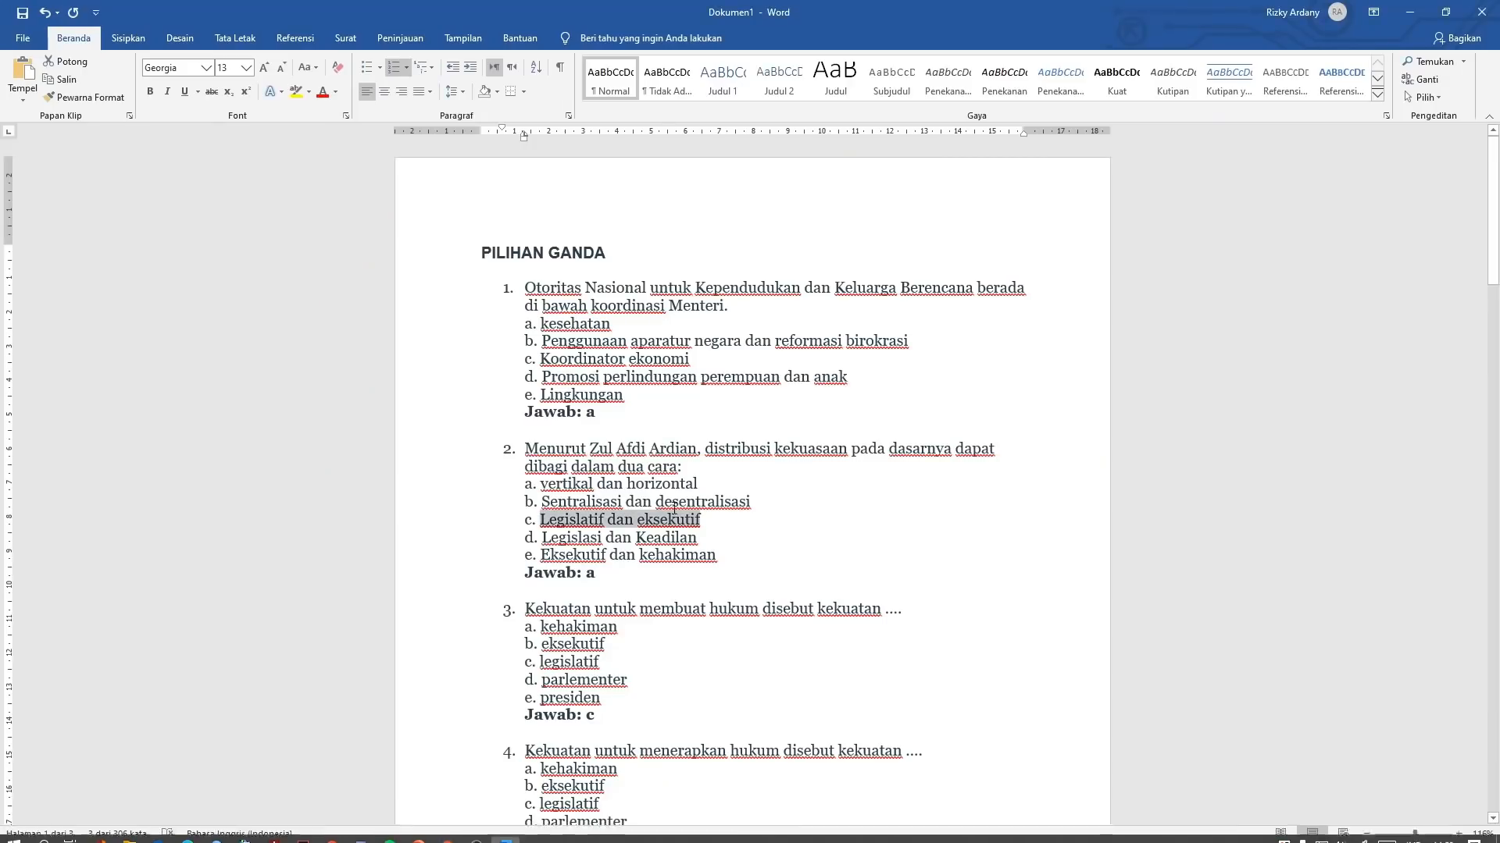
left_click_drag(699, 537, 569, 536)
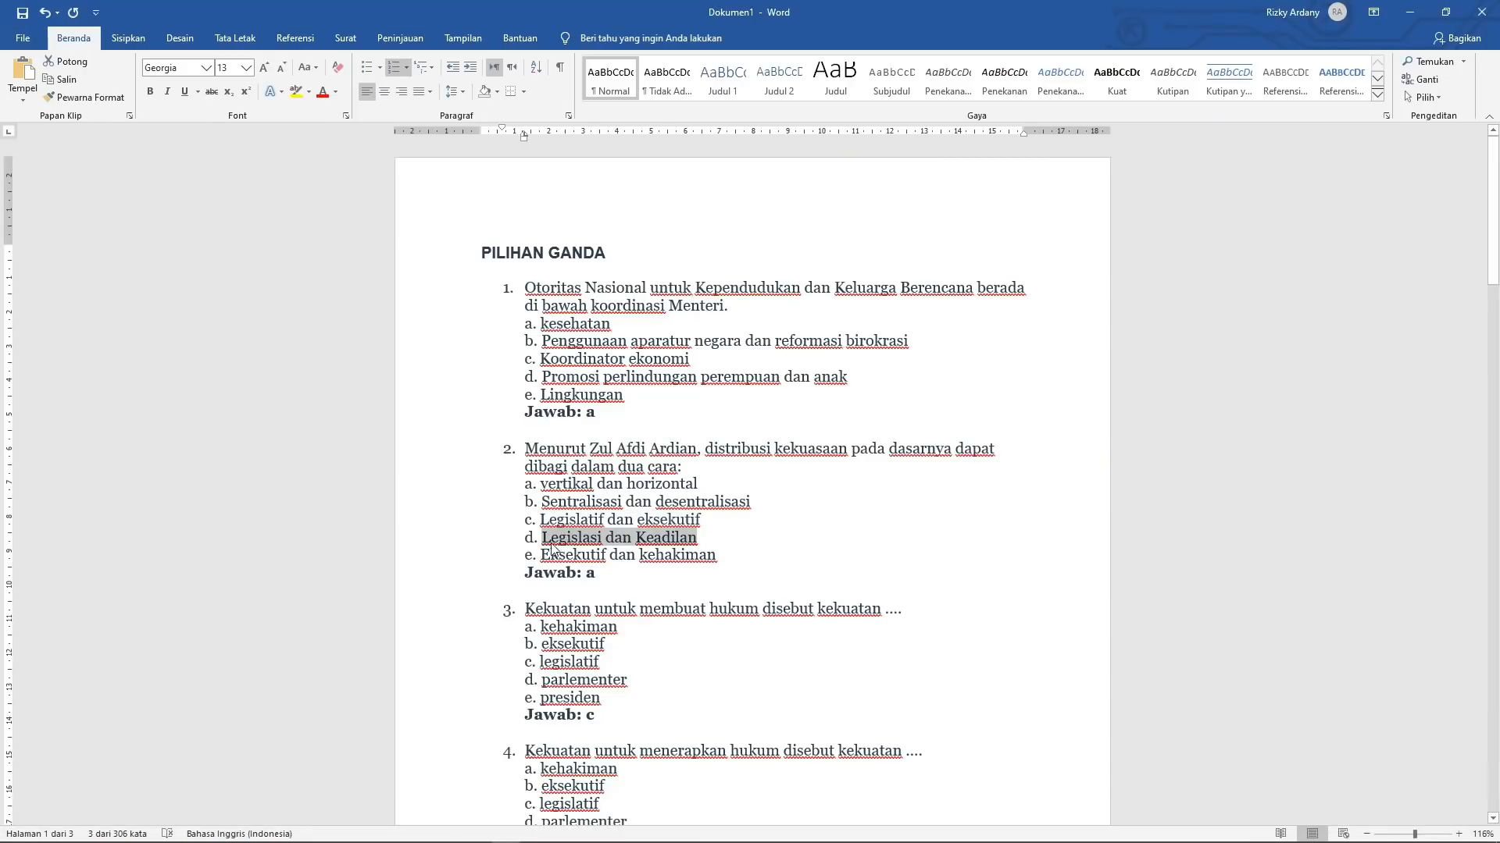
key("ctrl+c")
left_click(457, 832)
left_click(483, 384)
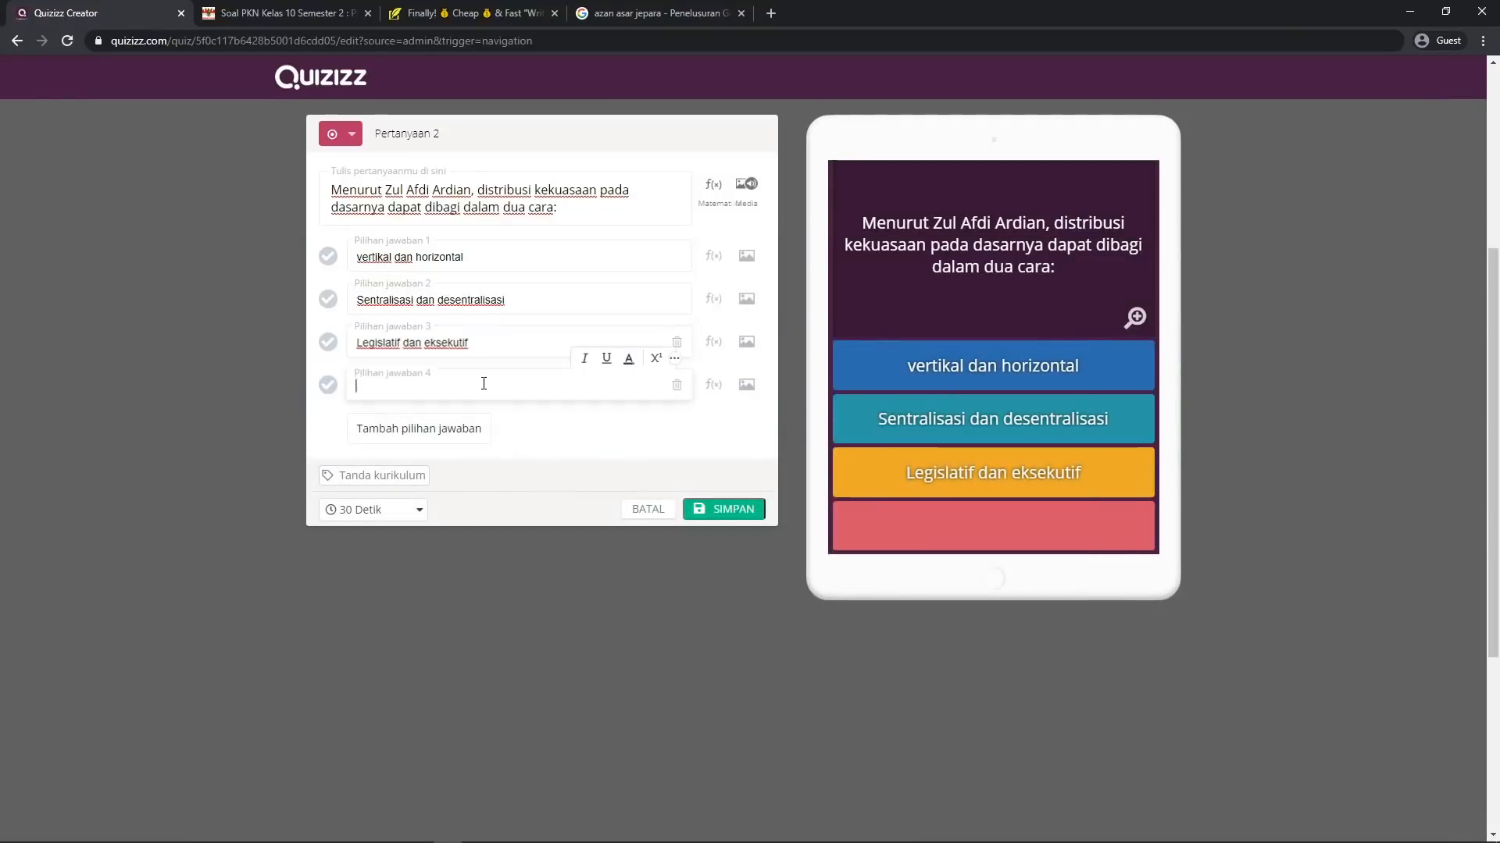
key("ctrl+v")
left_click(552, 442)
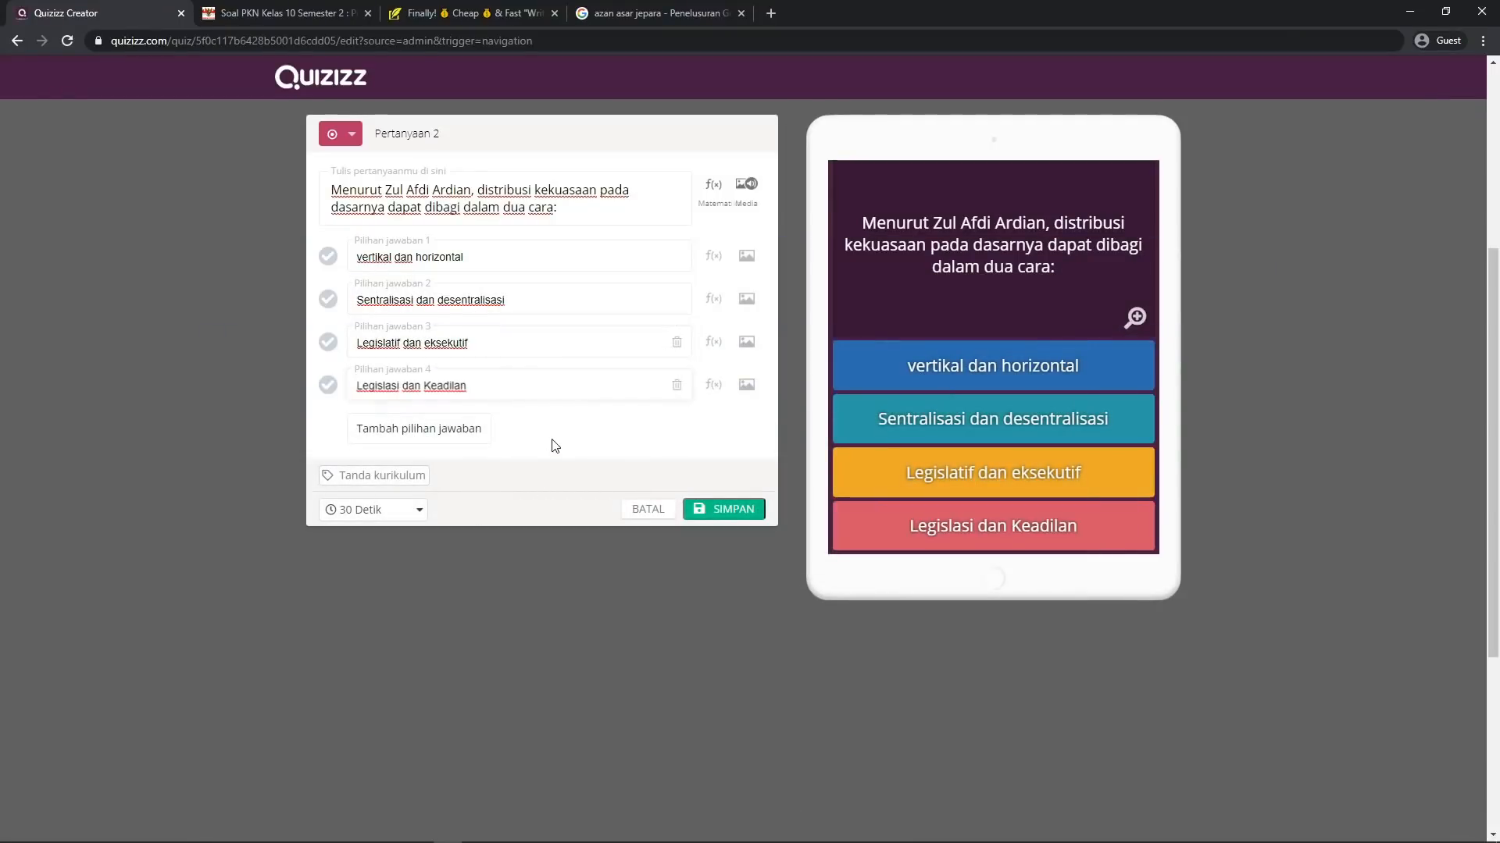
Add a fifth answer option to question 2 and fill it with "Eksekutif dan kehakiman" from the Word document
left_click(380, 428)
left_click(505, 832)
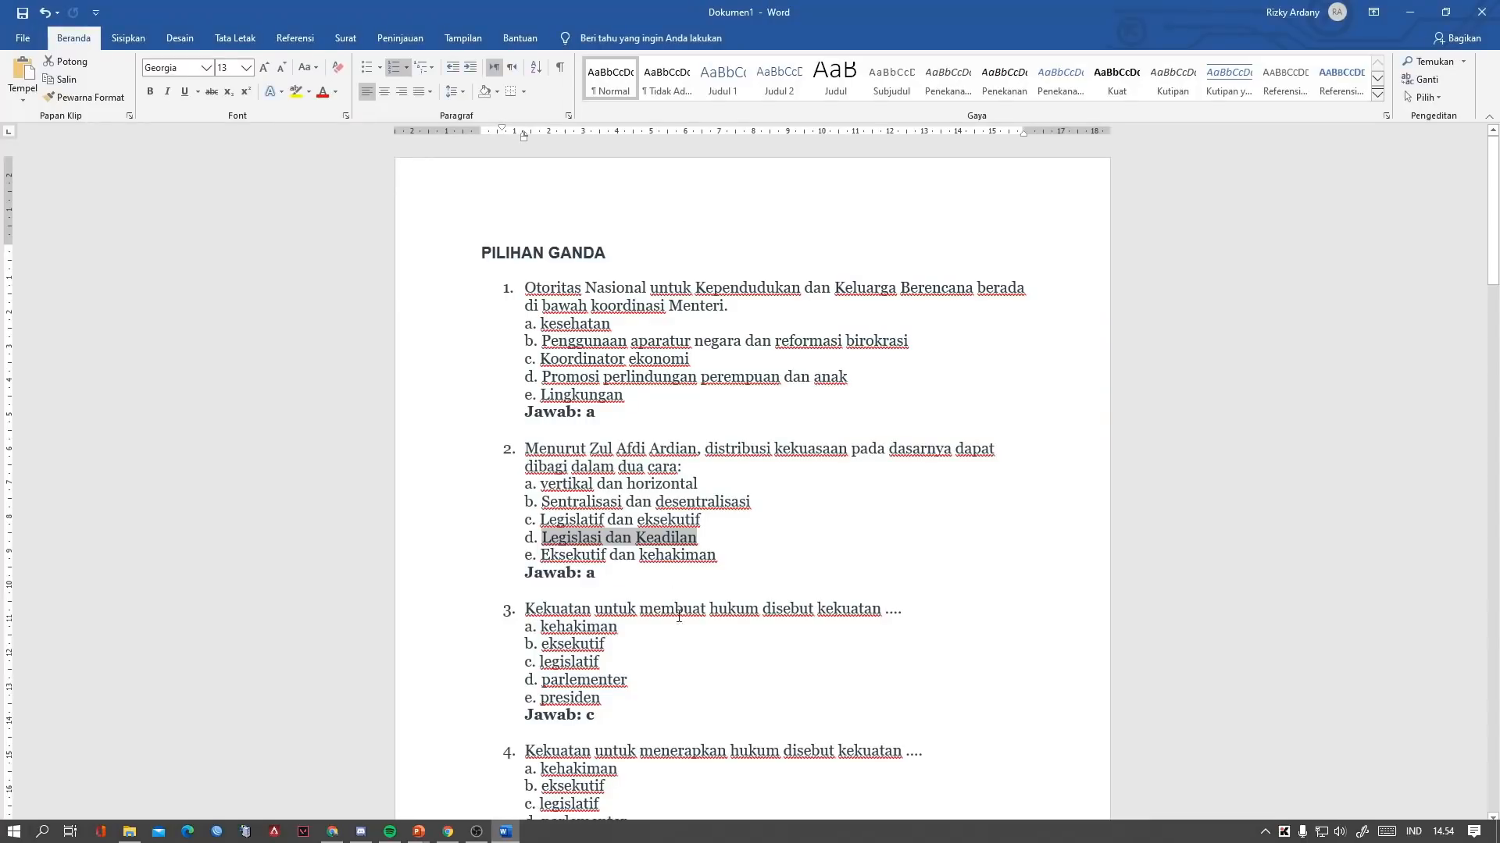
left_click_drag(722, 554, 565, 549)
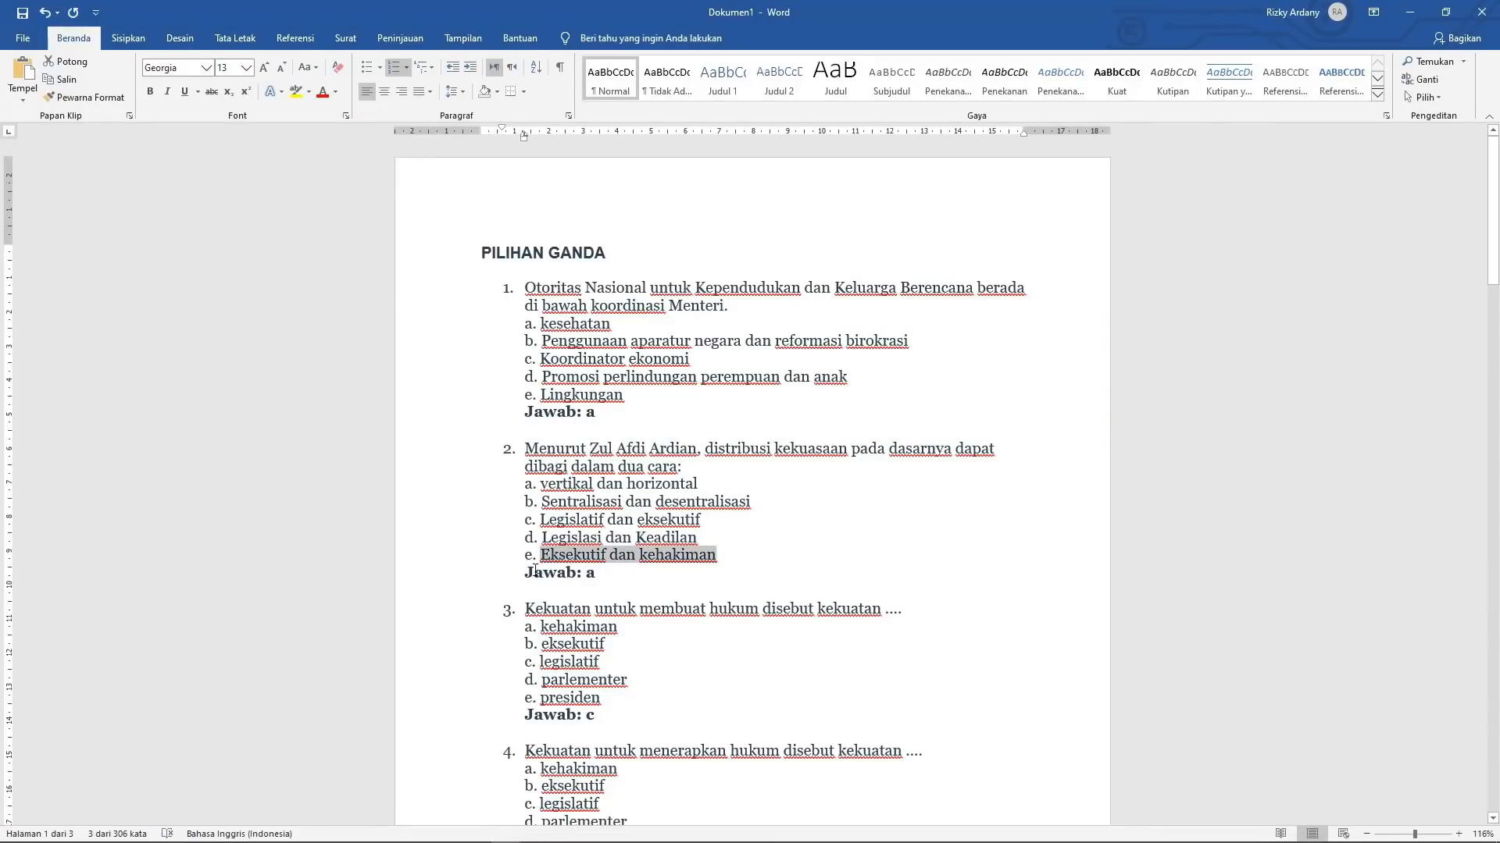
key("ctrl+c")
left_click(449, 831)
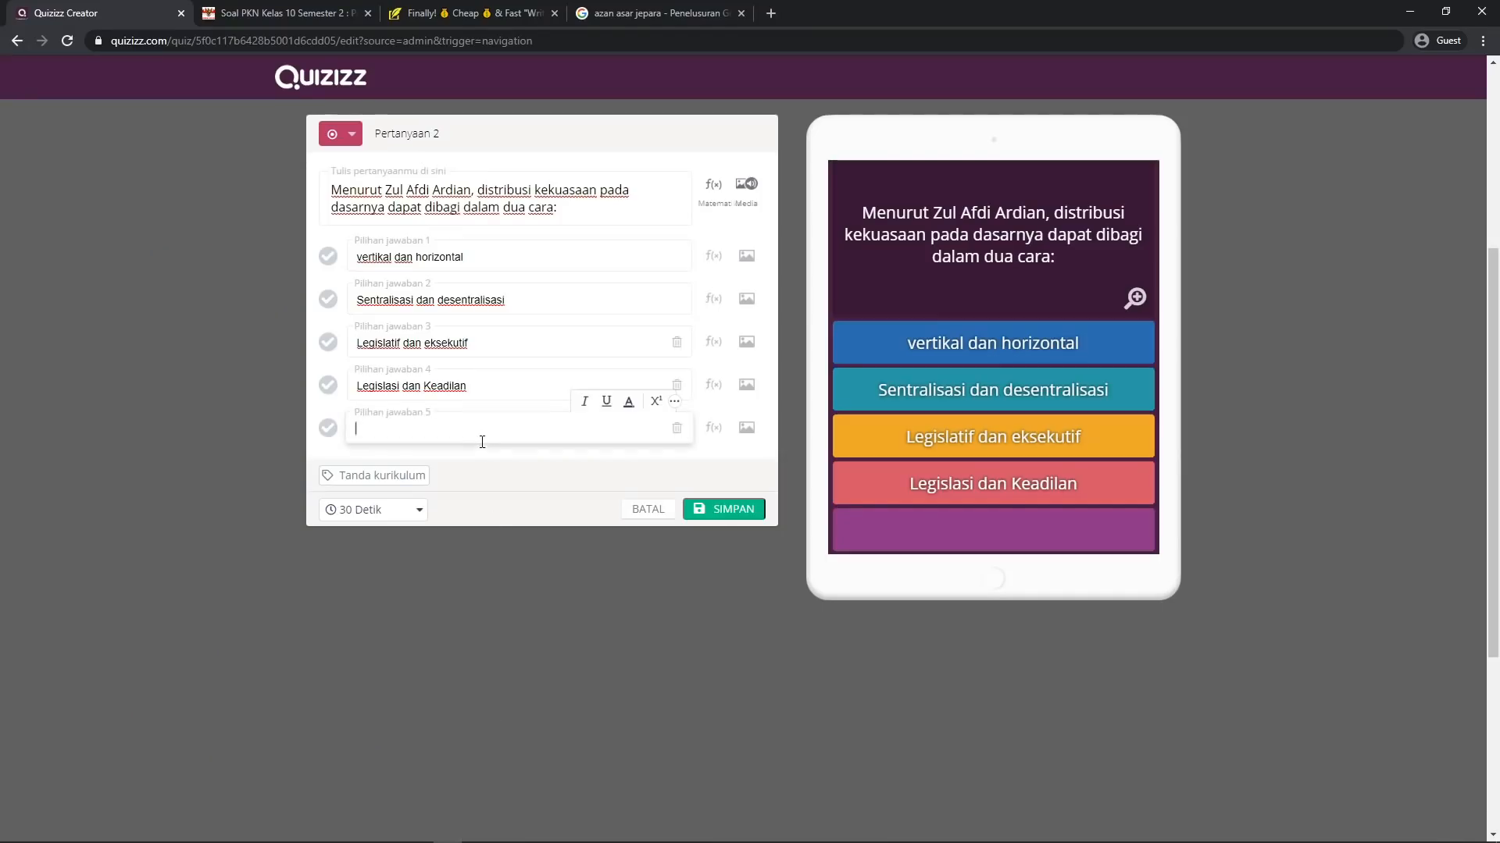
key("ctrl+v")
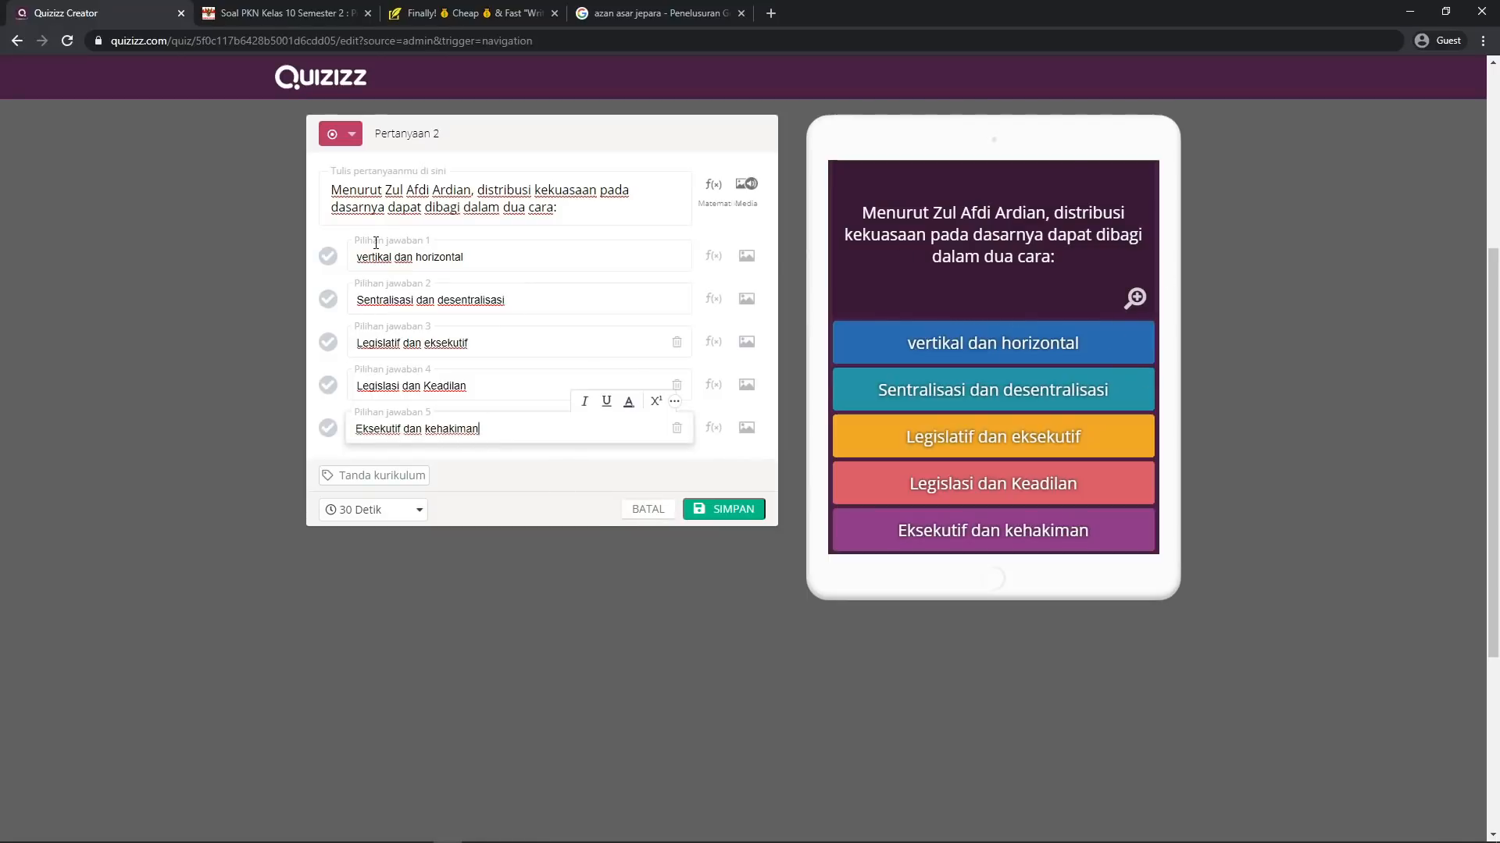
Check question 2's answer key in the Word document and mark "vertikal dan horizontal" as the correct answer in Quizizz
left_click(504, 832)
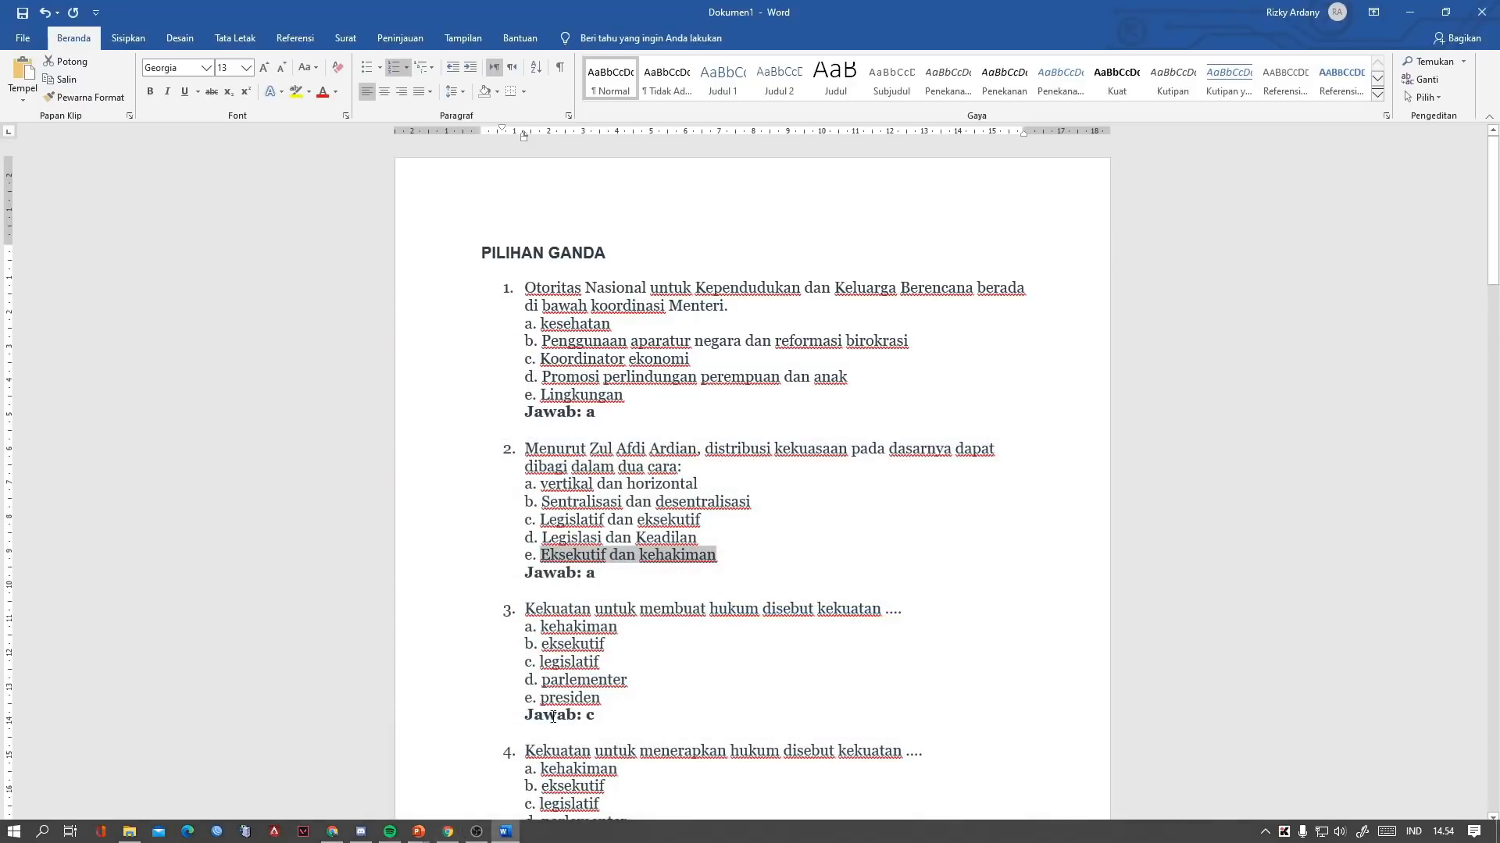
left_click(476, 838)
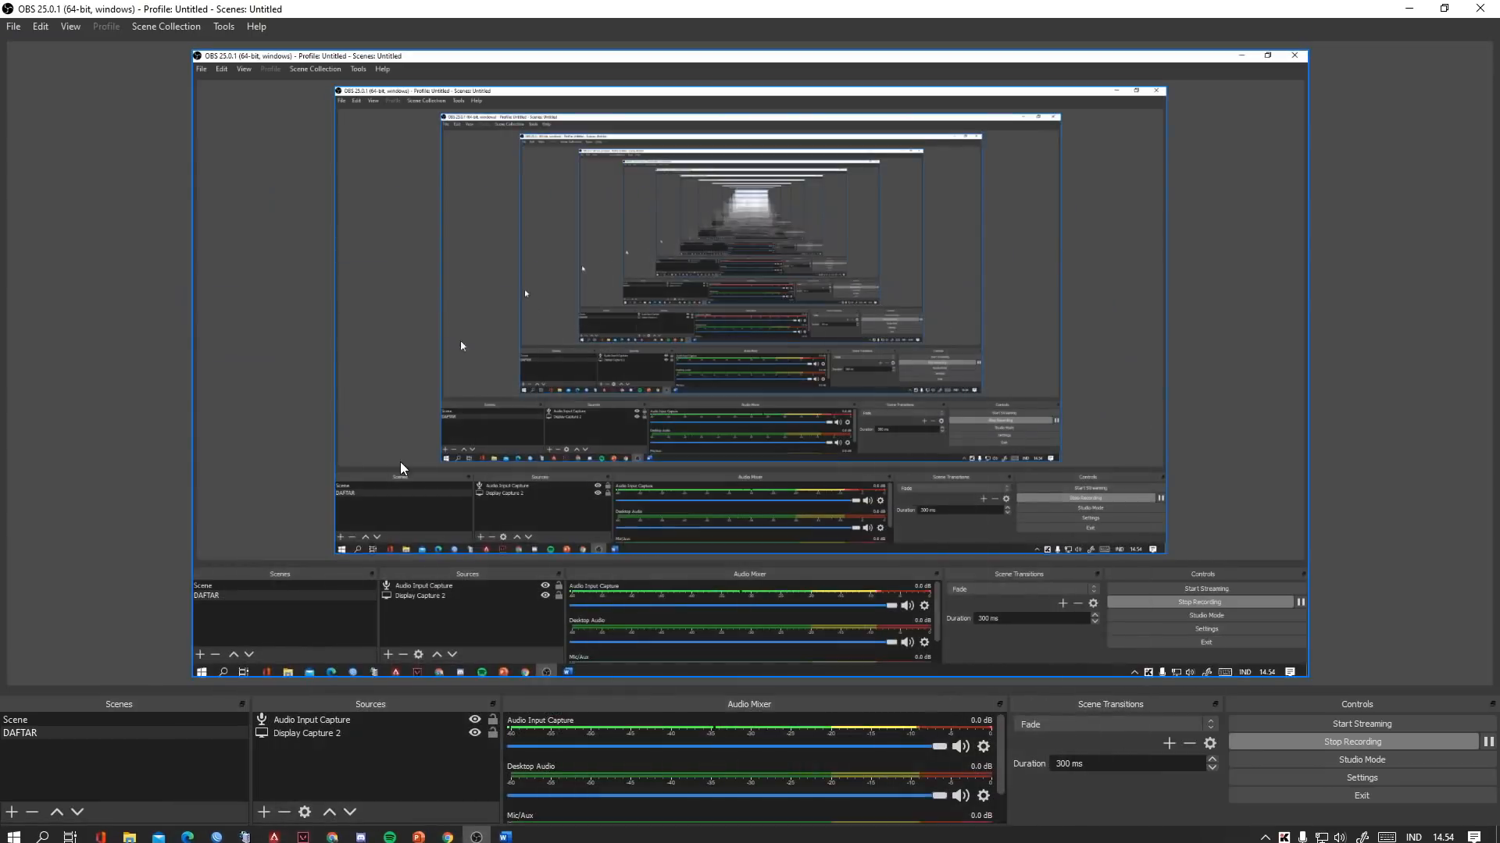
left_click(448, 833)
left_click(328, 258)
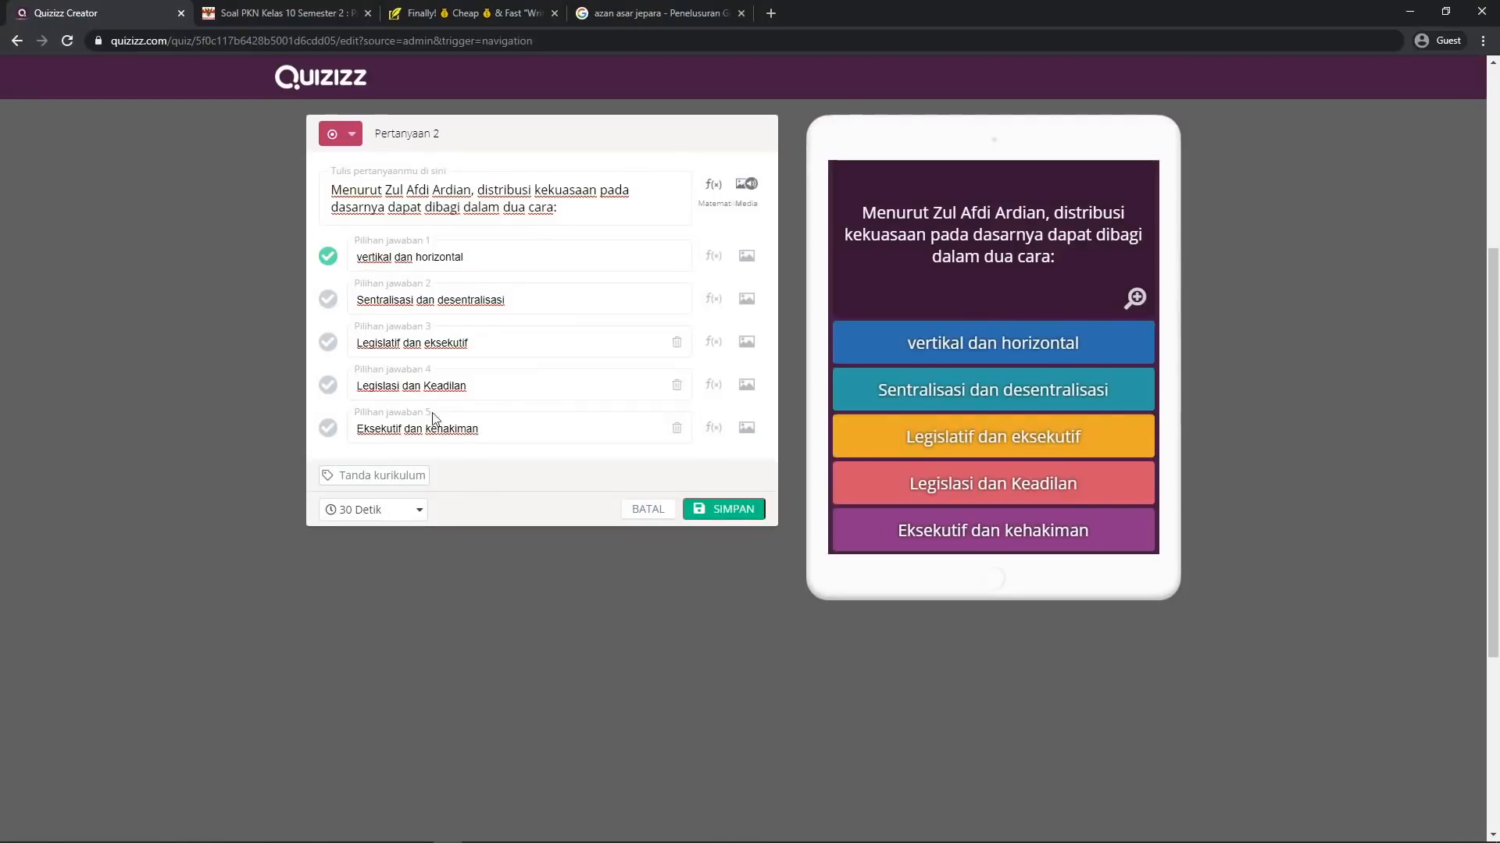
Set the time limit for question 2 to 60 Detik and save the question
left_click(414, 511)
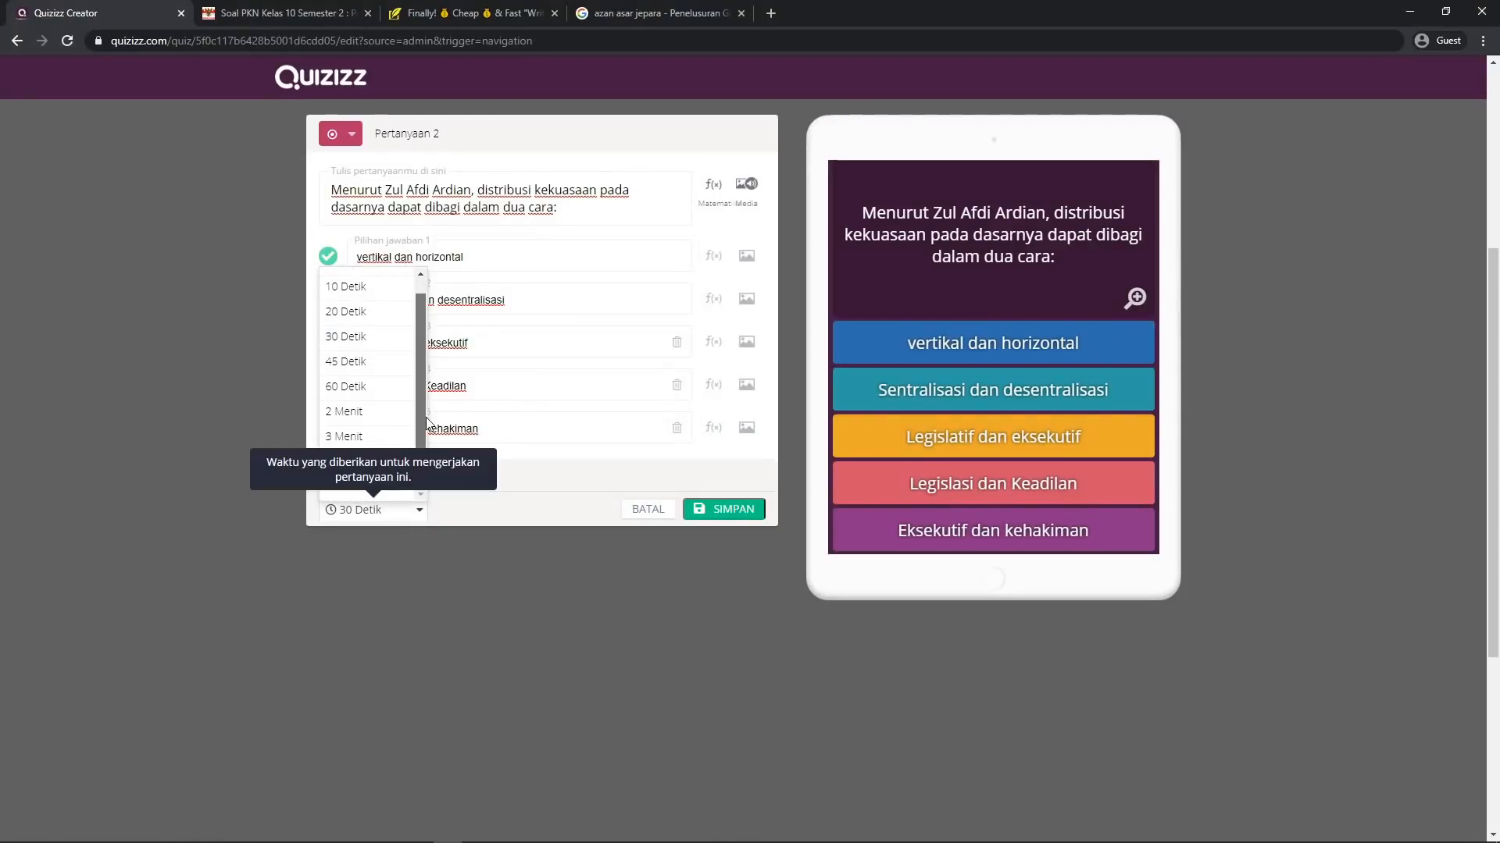
left_click(383, 352)
left_click(426, 511)
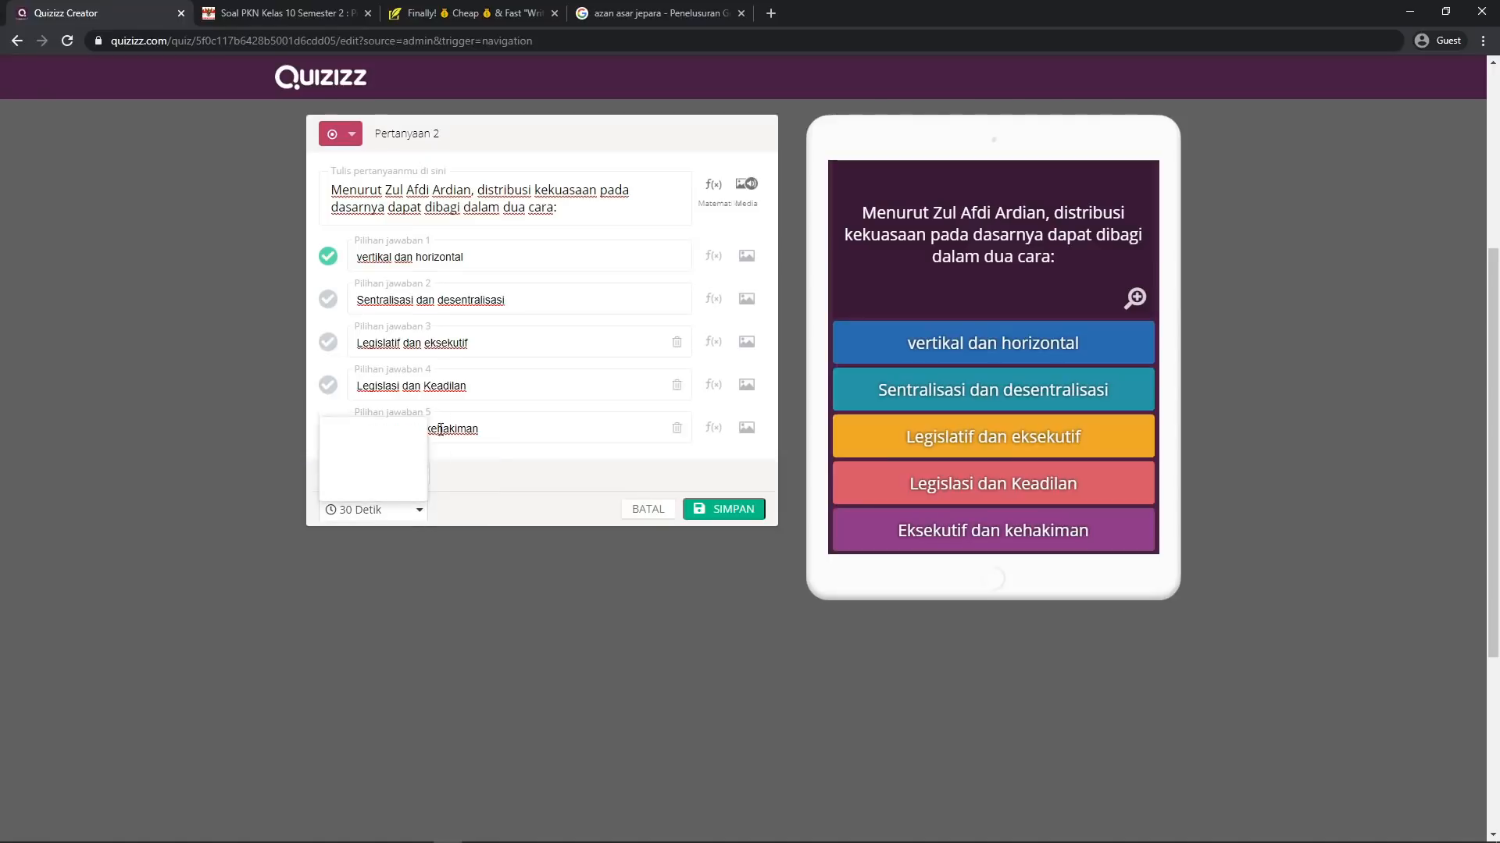
left_click(401, 385)
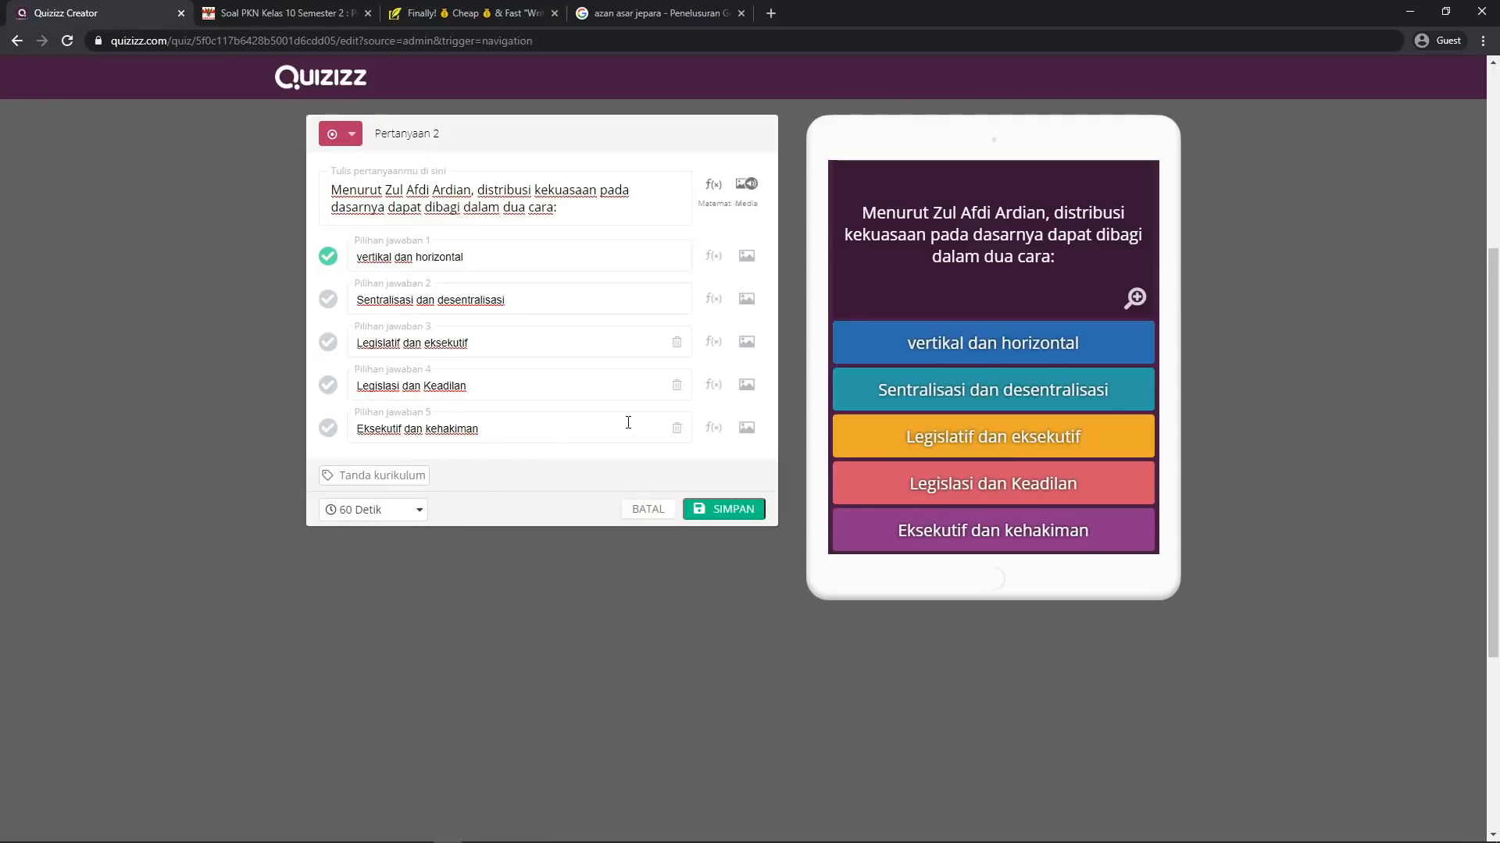
left_click(727, 517)
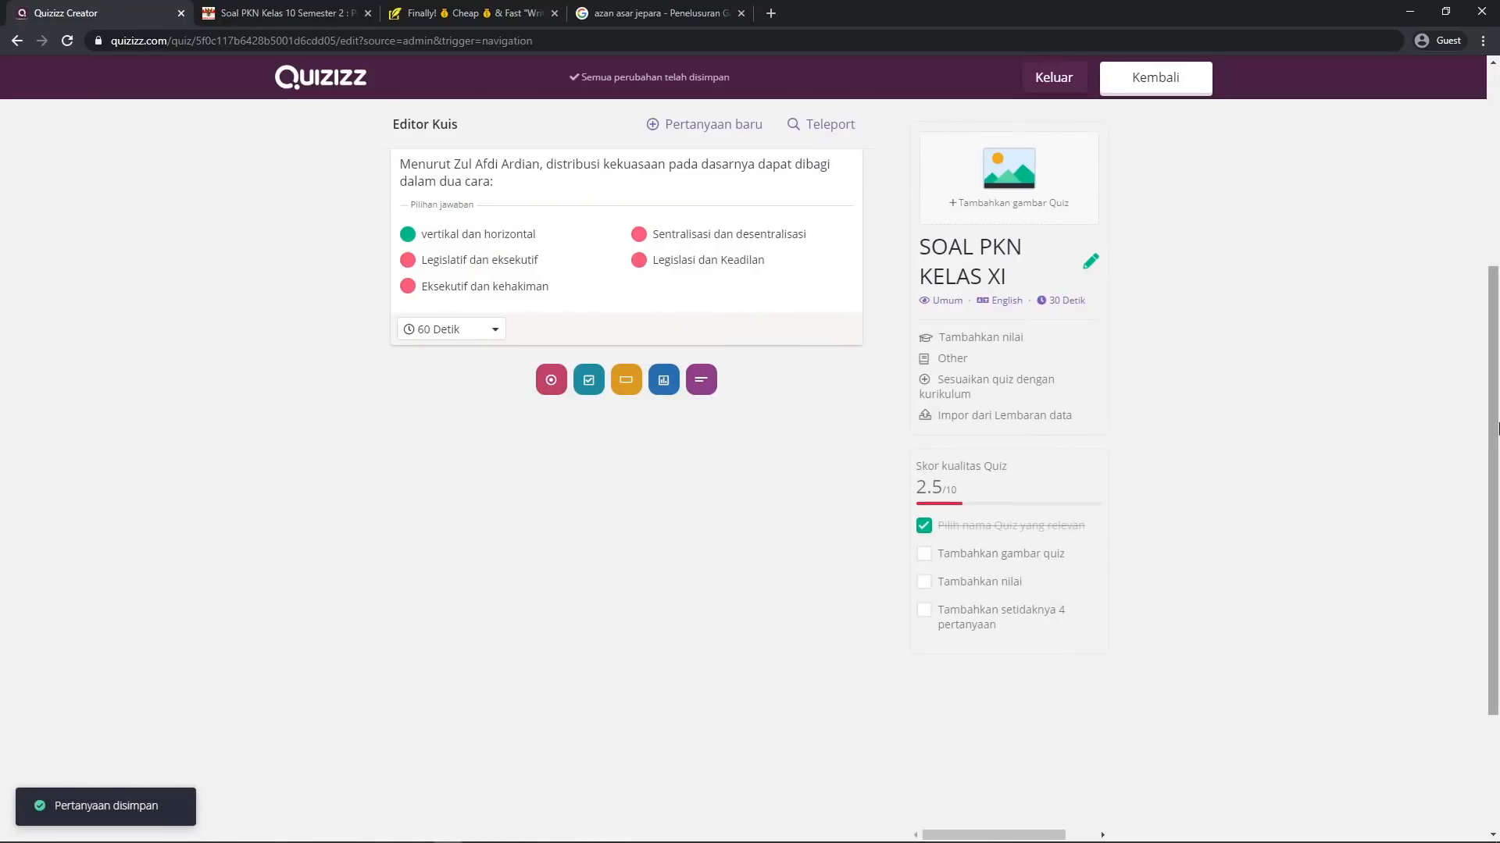
Try moving the first question in the question reordering view, and return to the quiz editor
left_click_drag(1495, 428, 1497, 236)
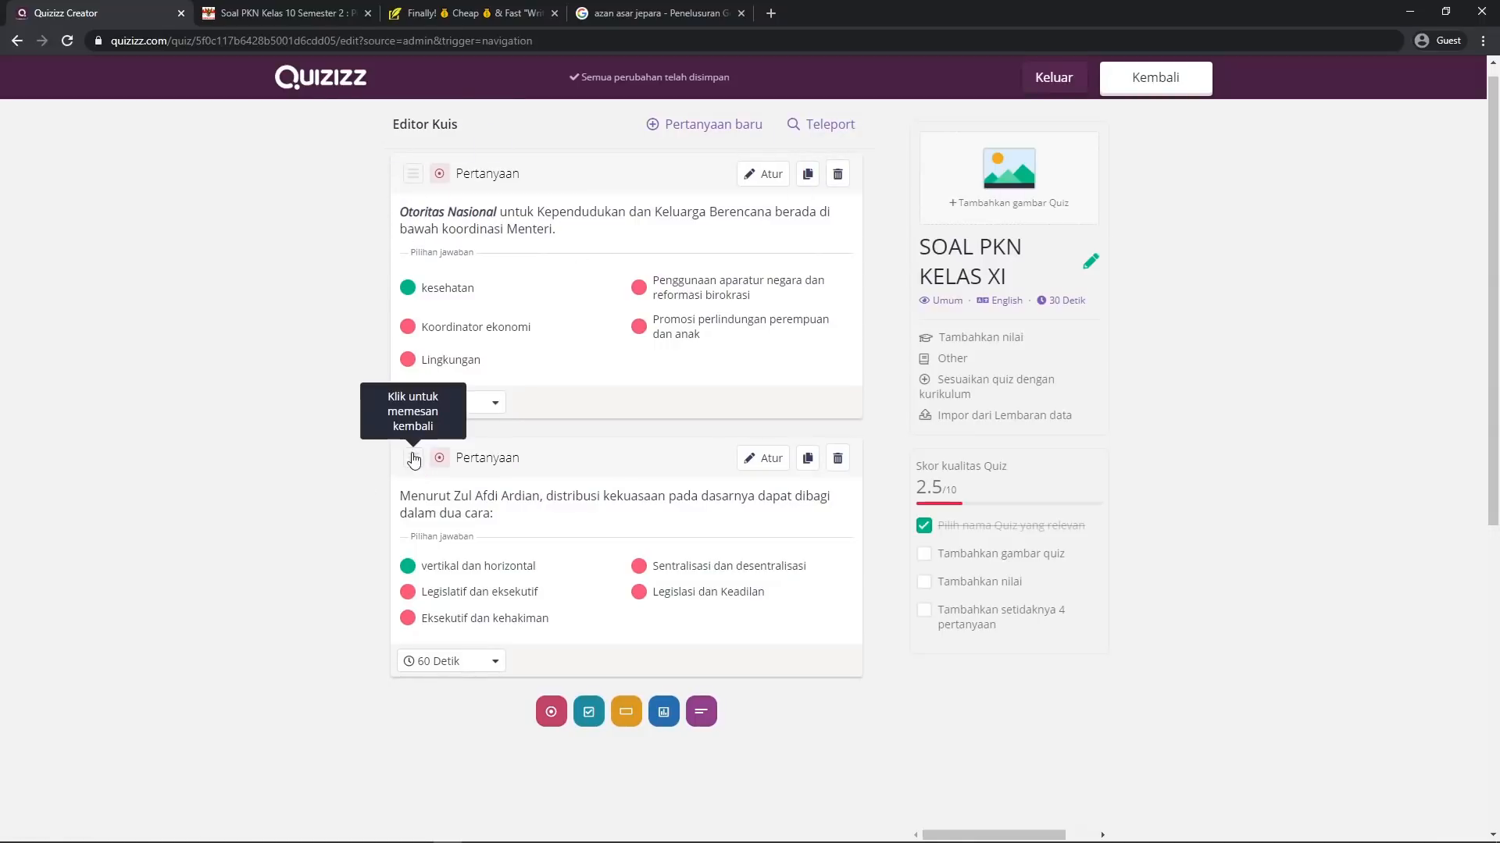
left_click_drag(410, 460, 397, 152)
left_click(412, 175)
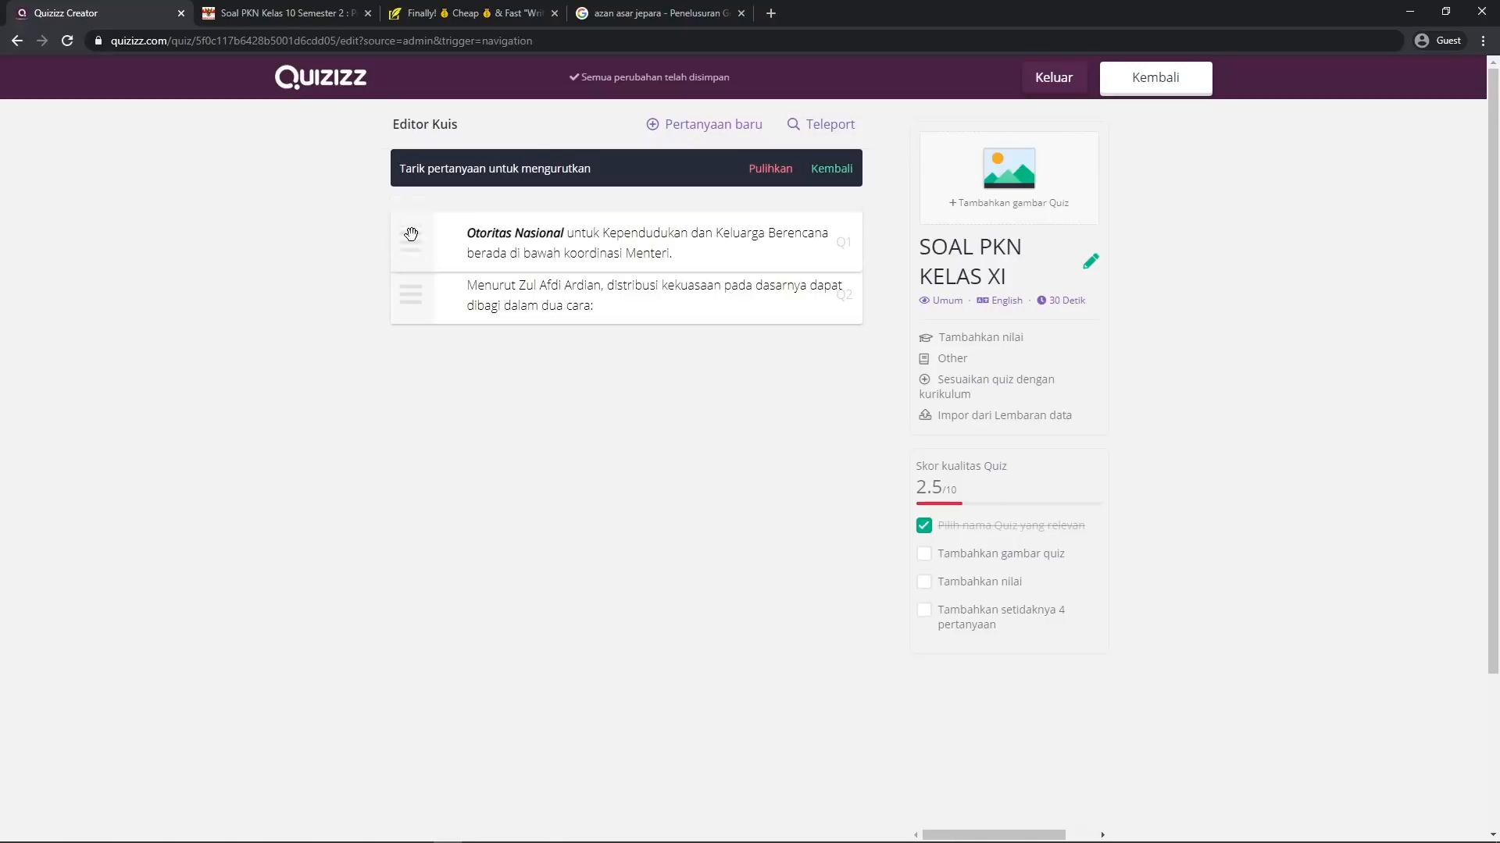
left_click(824, 172)
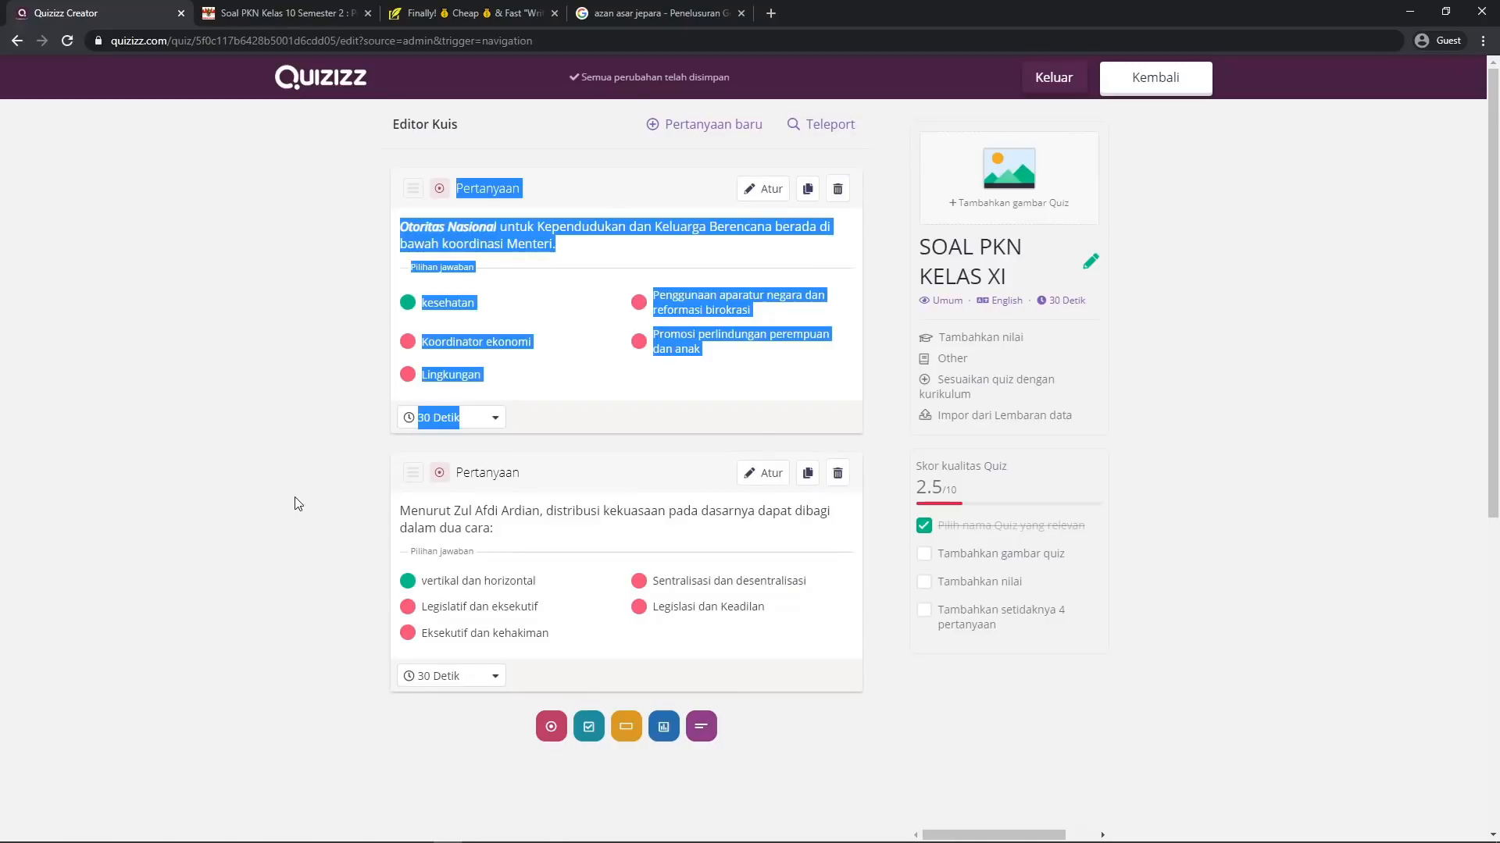
Reopen the question reordering view, try shifting the Otoritas Nasional question, and restore the original order
left_click(294, 502)
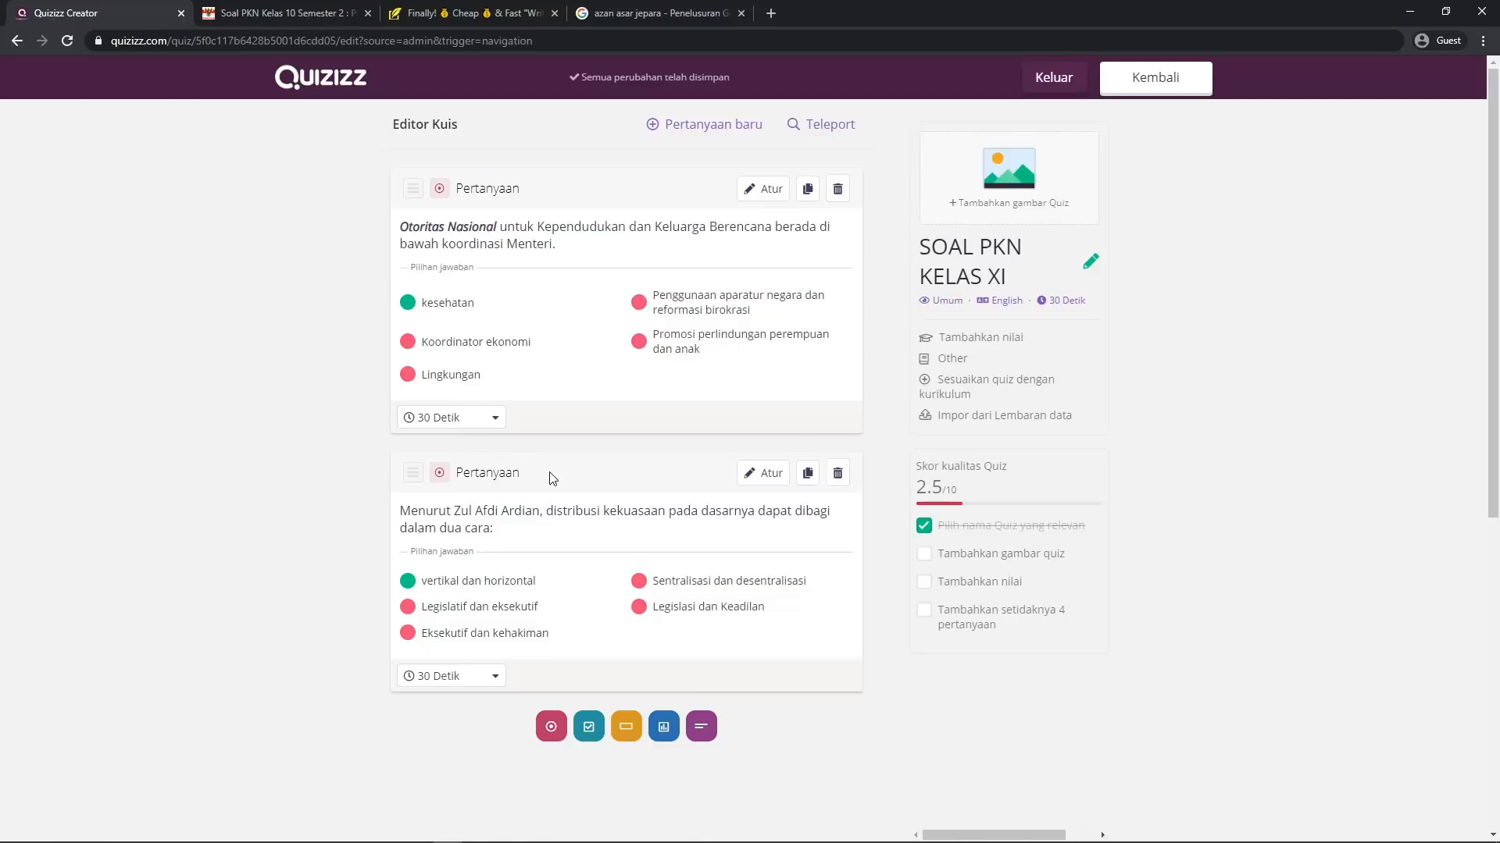
left_click_drag(550, 473, 548, 408)
left_click(375, 498)
left_click_drag(409, 483, 403, 513)
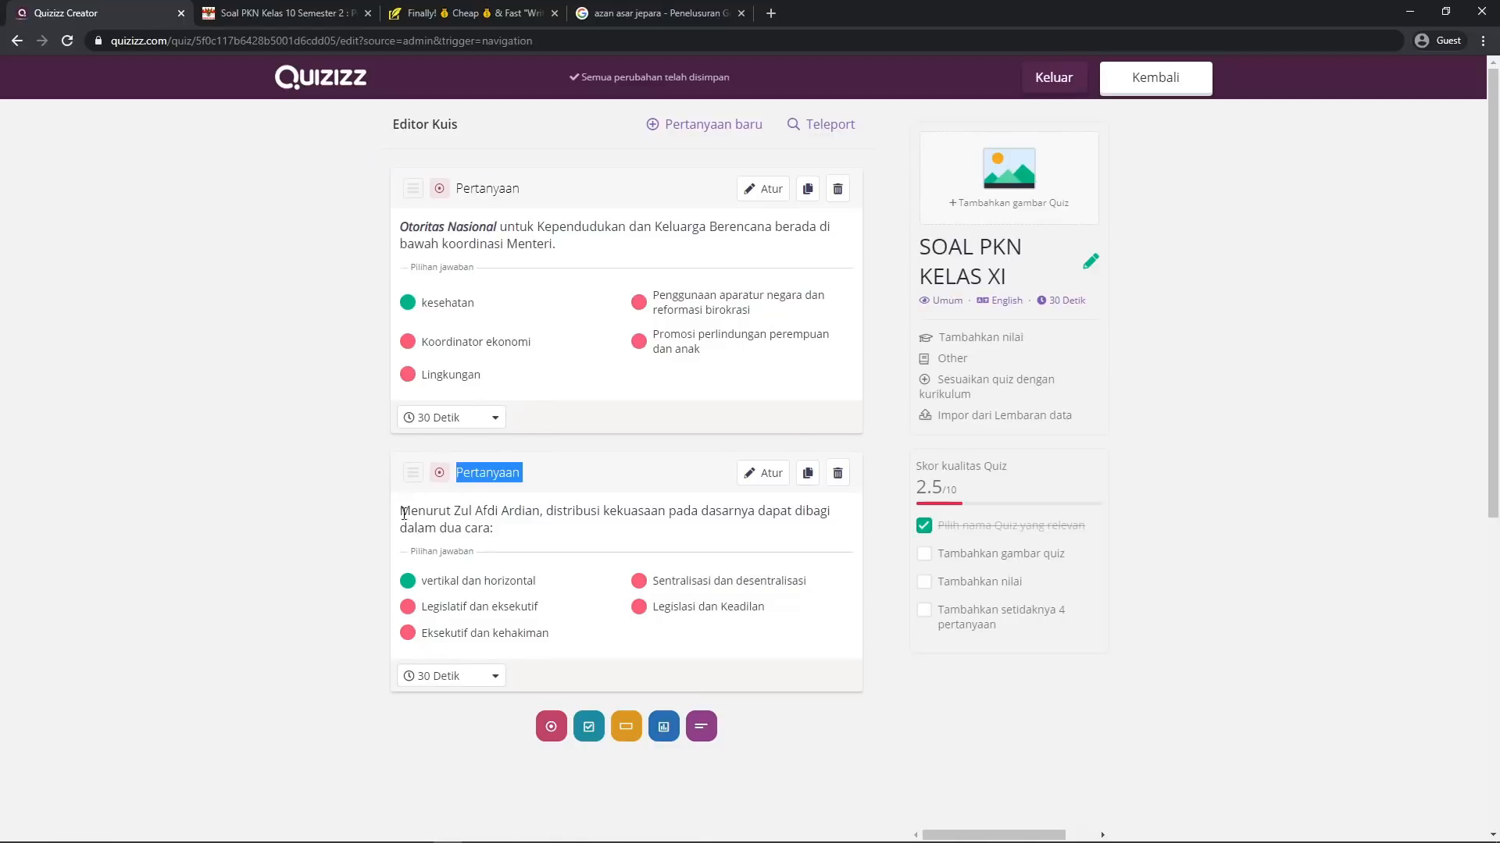
left_click(410, 473)
mouse_move(421, 237)
left_mouse_down()
mouse_move(411, 320)
mouse_move(422, 265)
left_mouse_up()
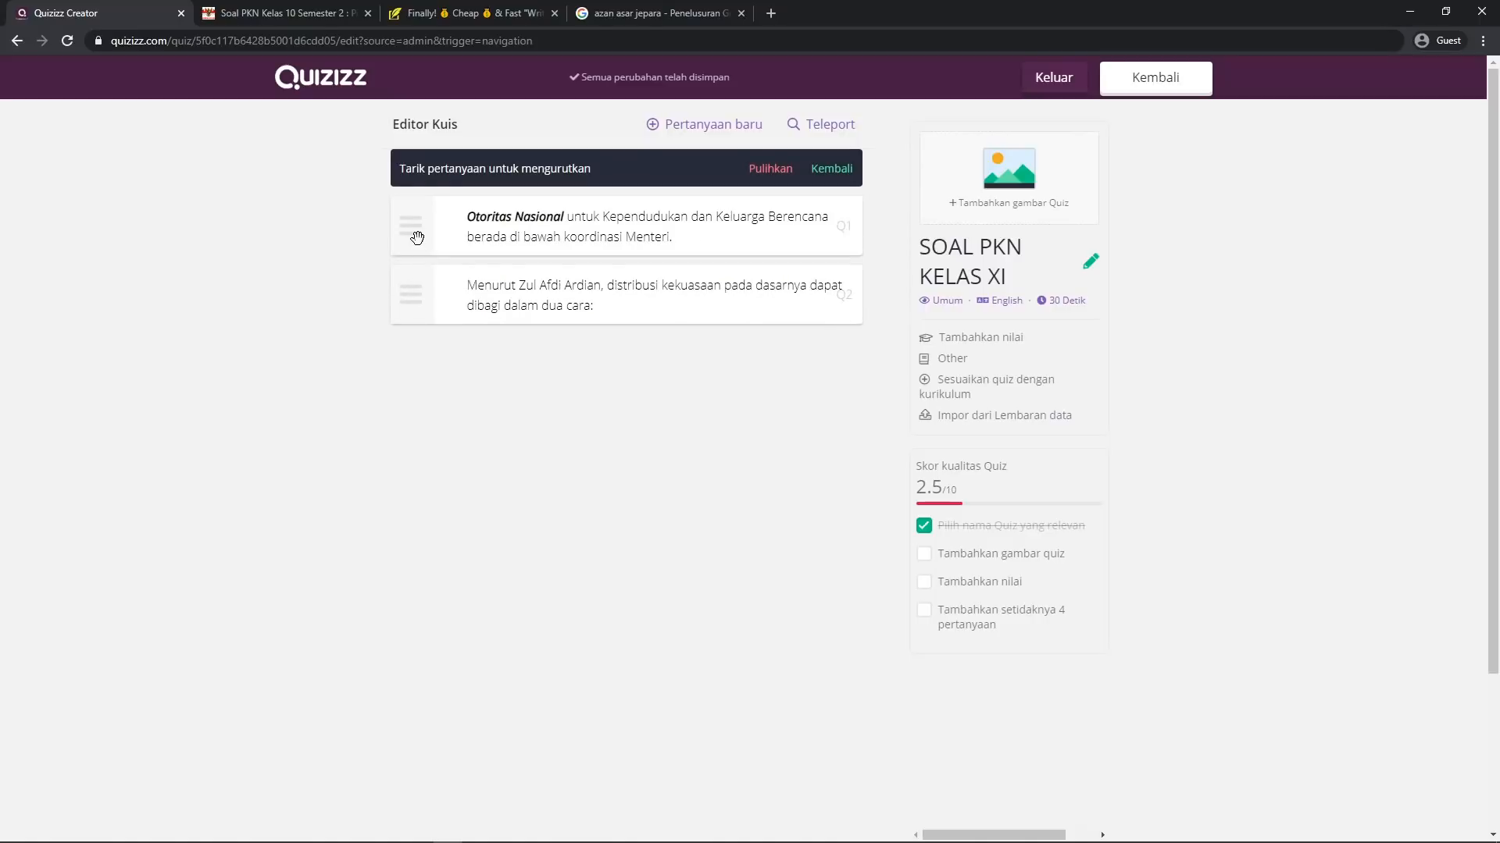
left_click(783, 170)
mouse_move(575, 840)
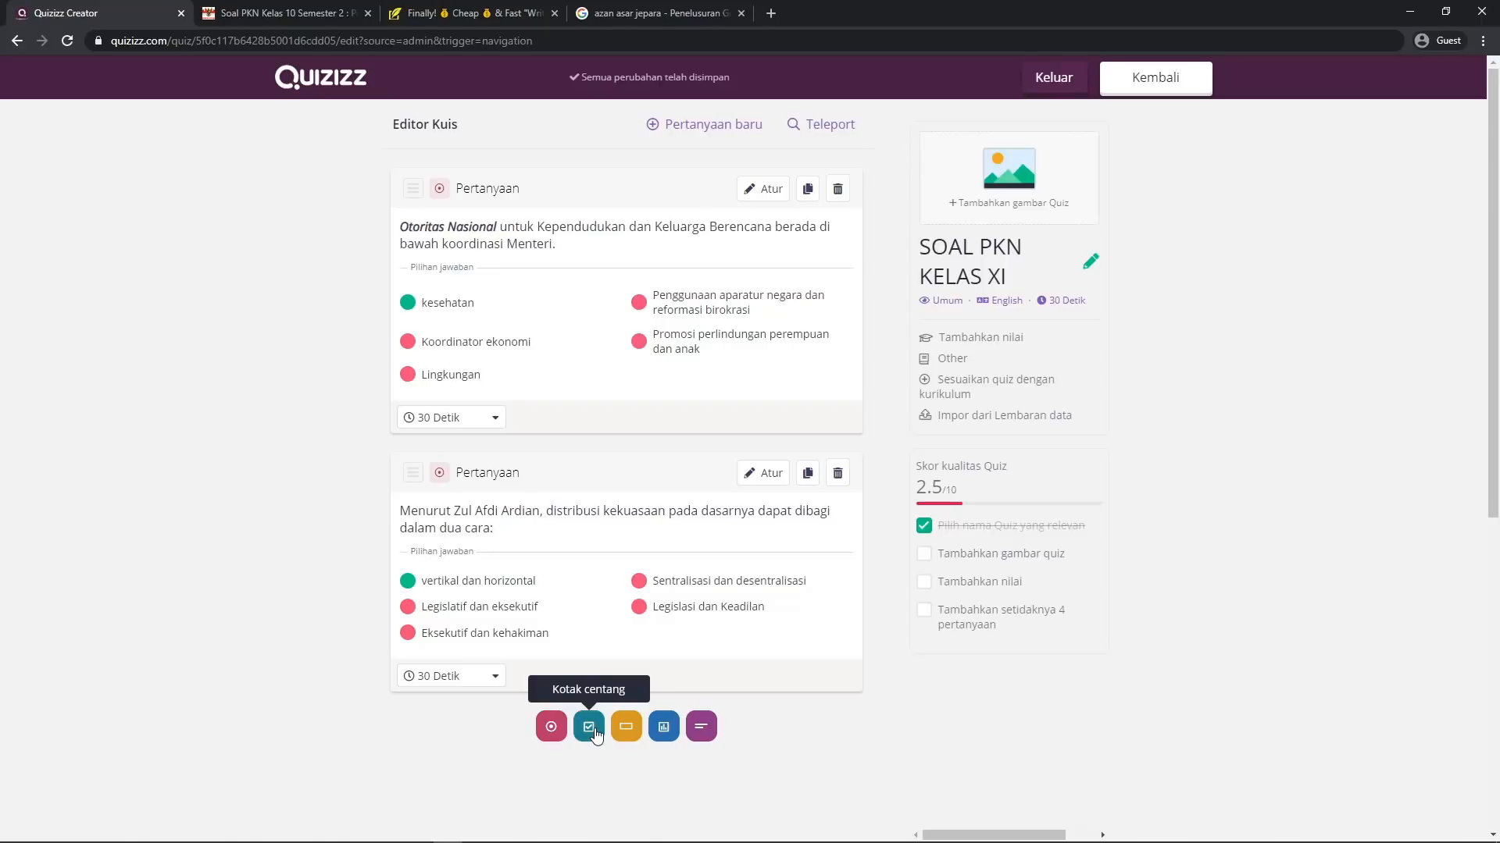
Switch to the Word document and copy the text "Kapan Indonesia merdeka" from question 6 in the KONTAK CENTANG section
left_click(505, 833)
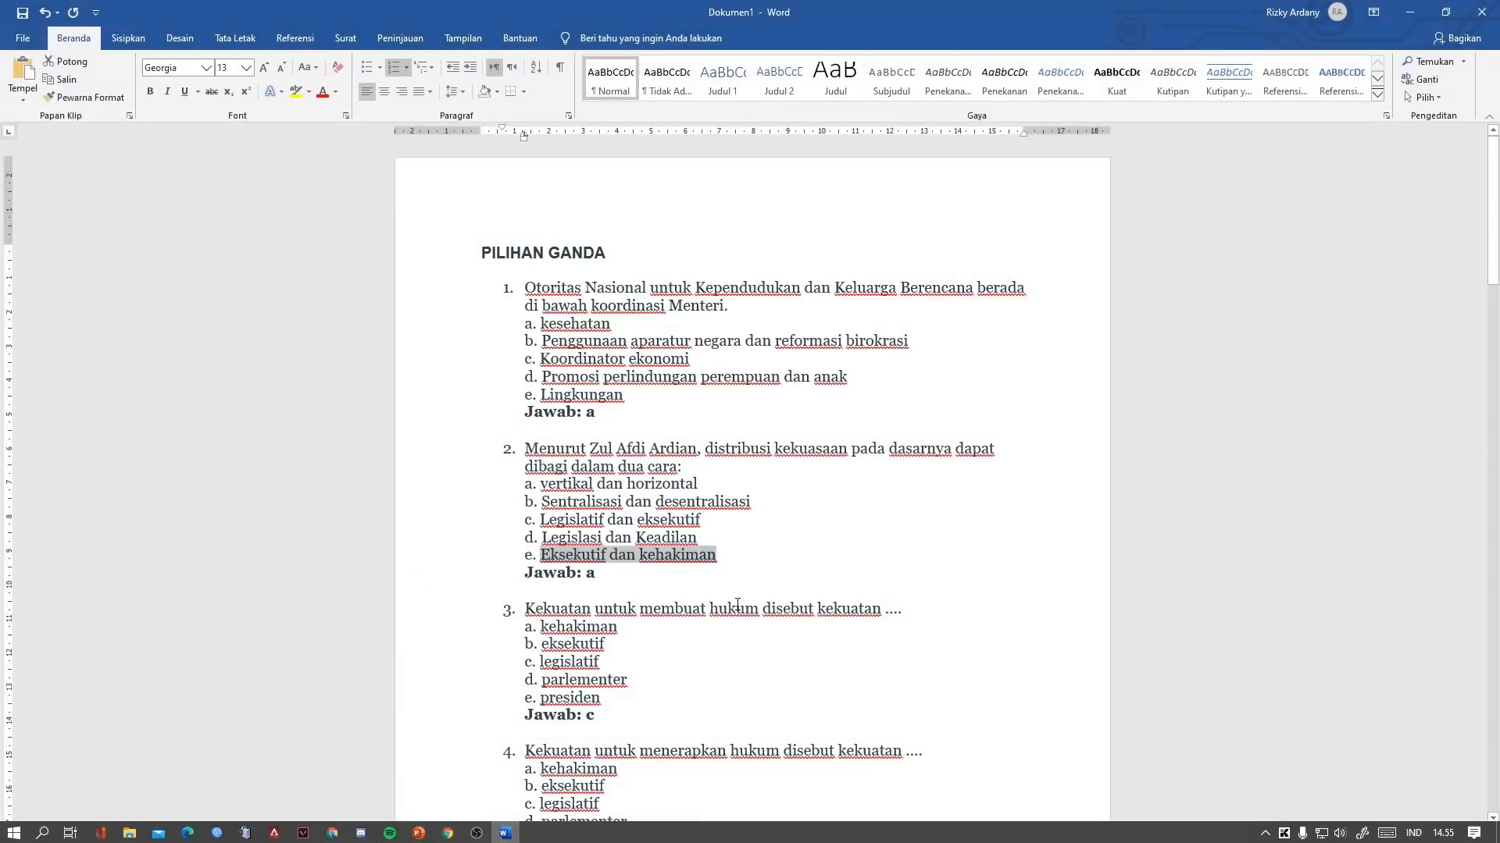
left_click_drag(1498, 289, 1498, 425)
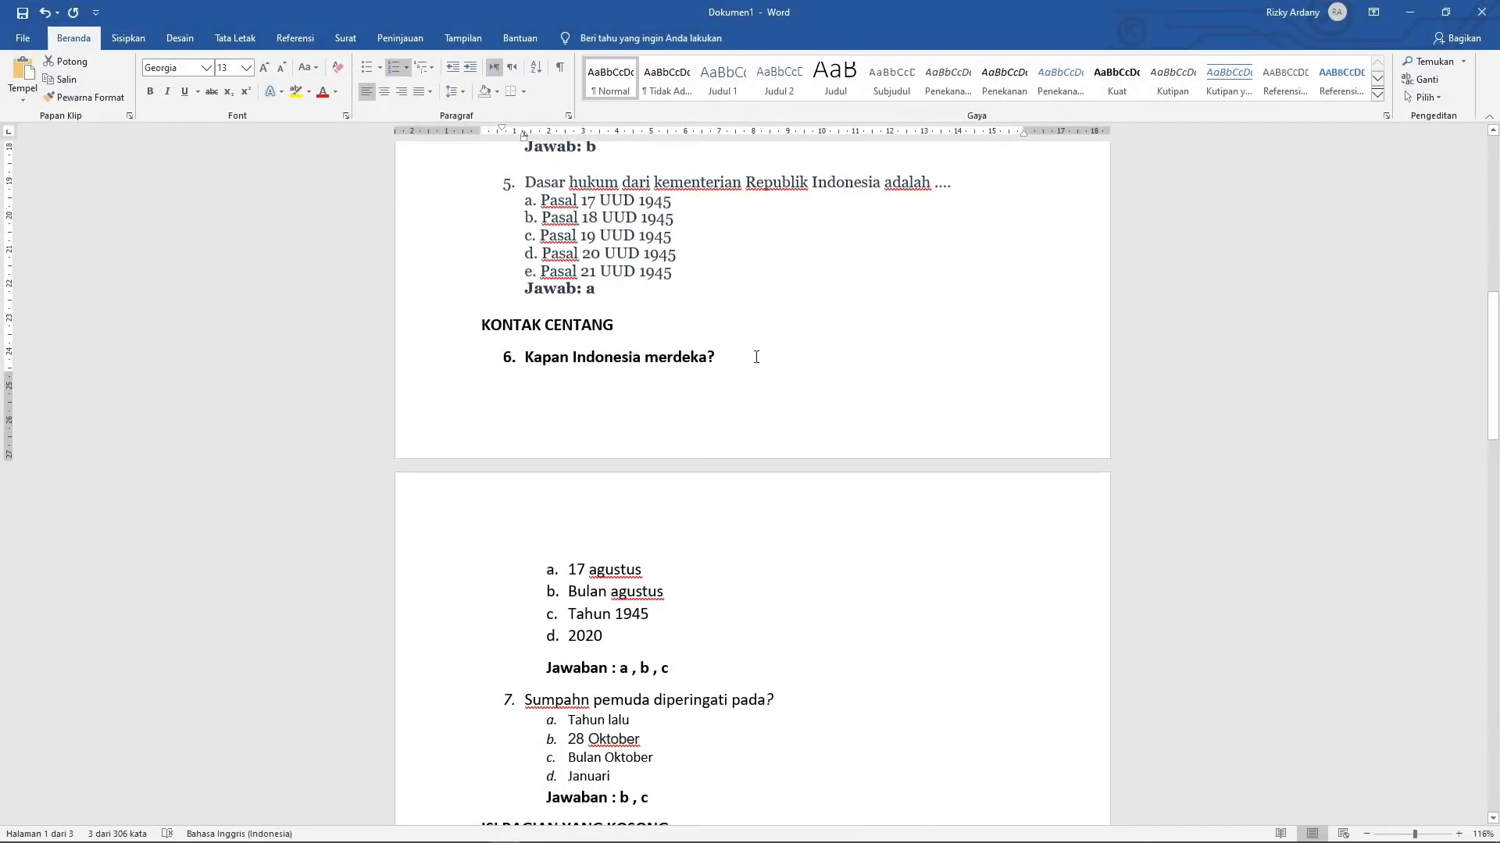
left_click(592, 326)
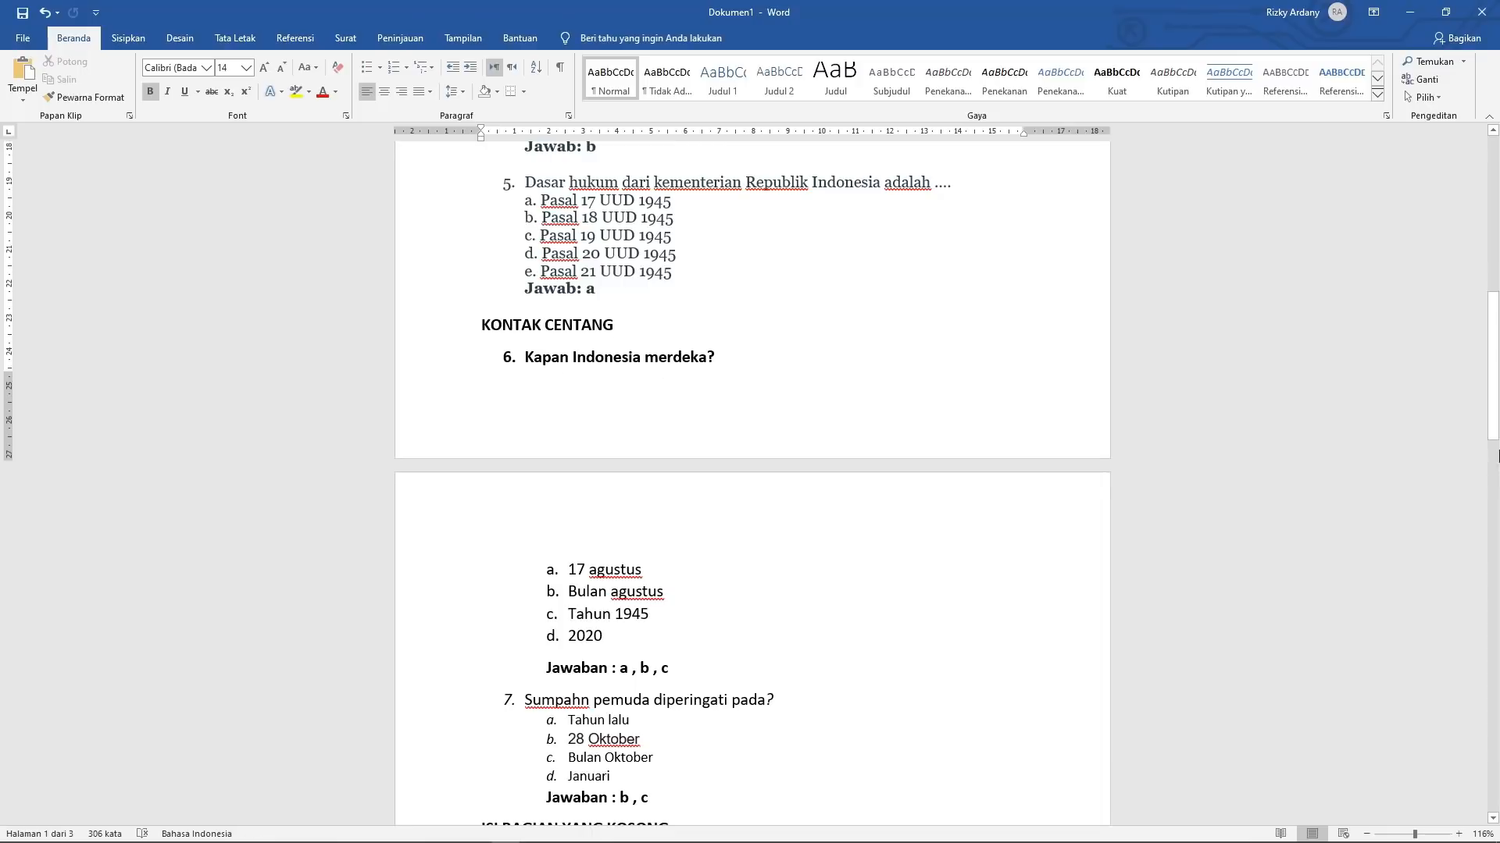
left_click_drag(1497, 456, 1497, 479)
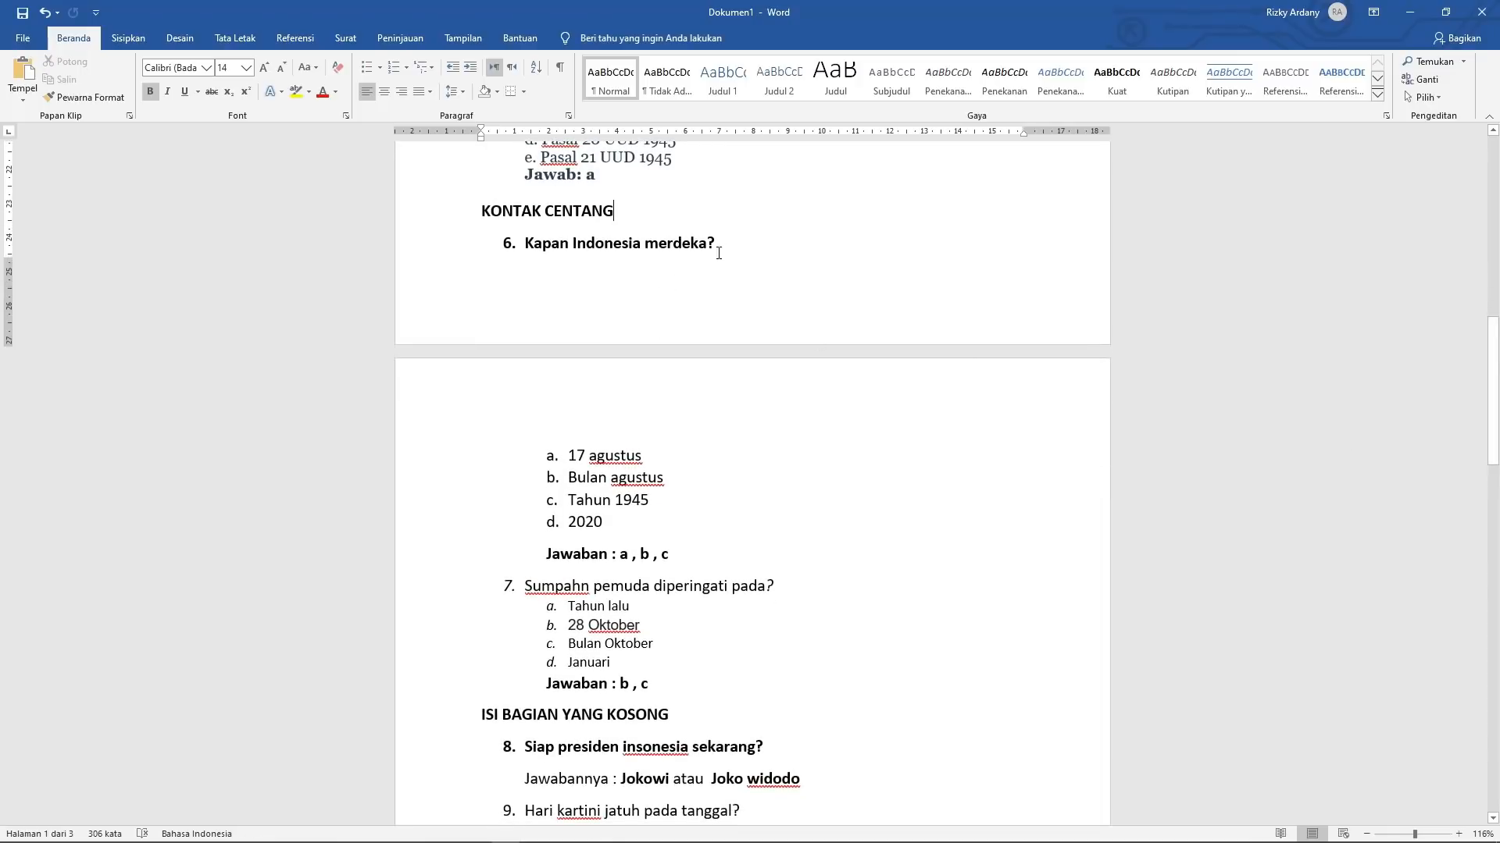
left_click(527, 243, "shift")
key("ctrl+c")
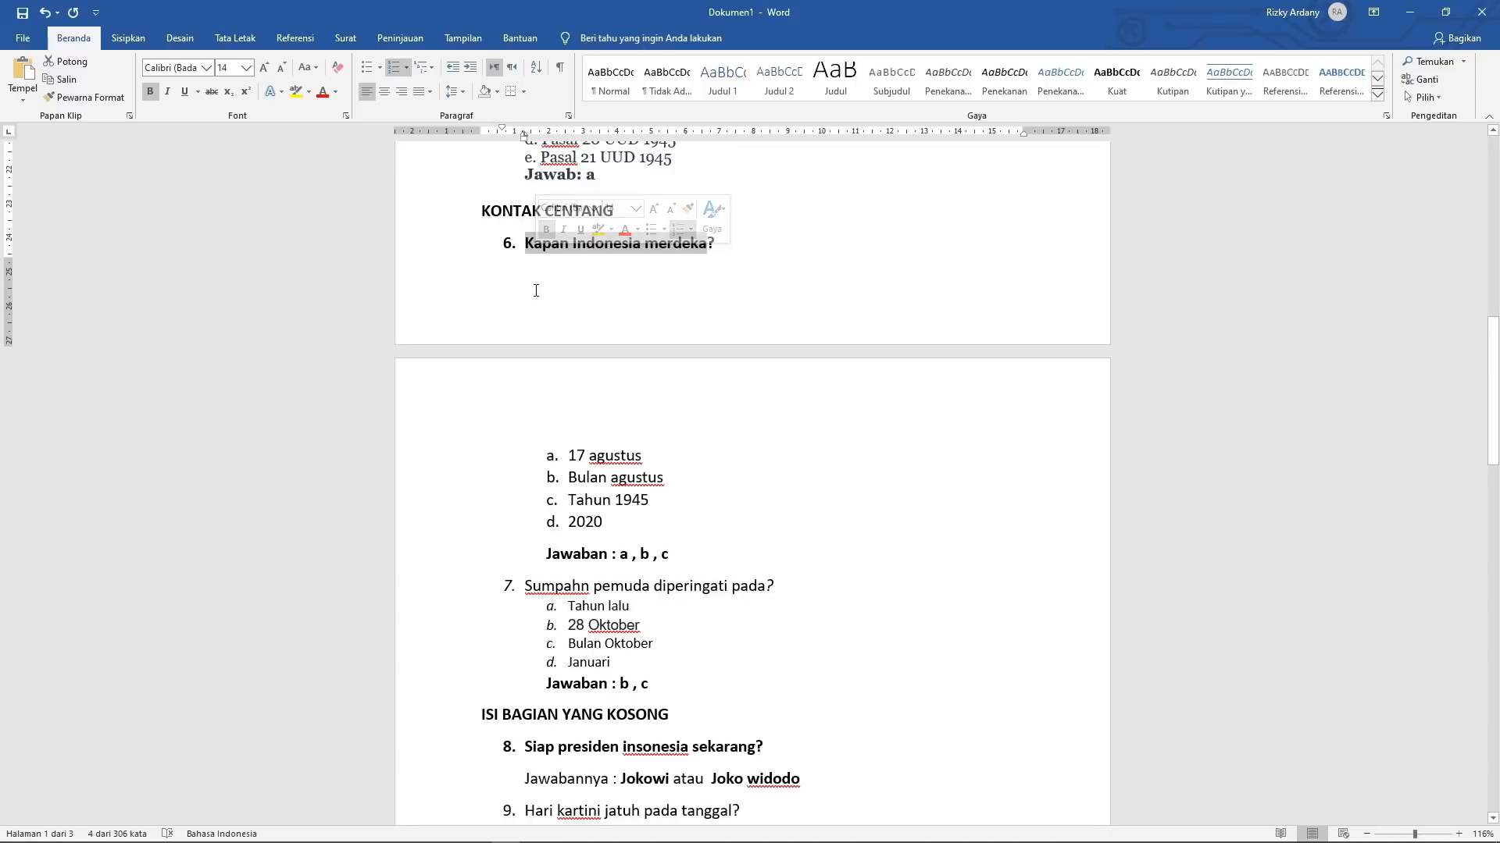
Switch to Quizizz, add a third question of type Checkbox, and paste "Kapan Indonesia merdeka" as its question text
key("alt+Tab")
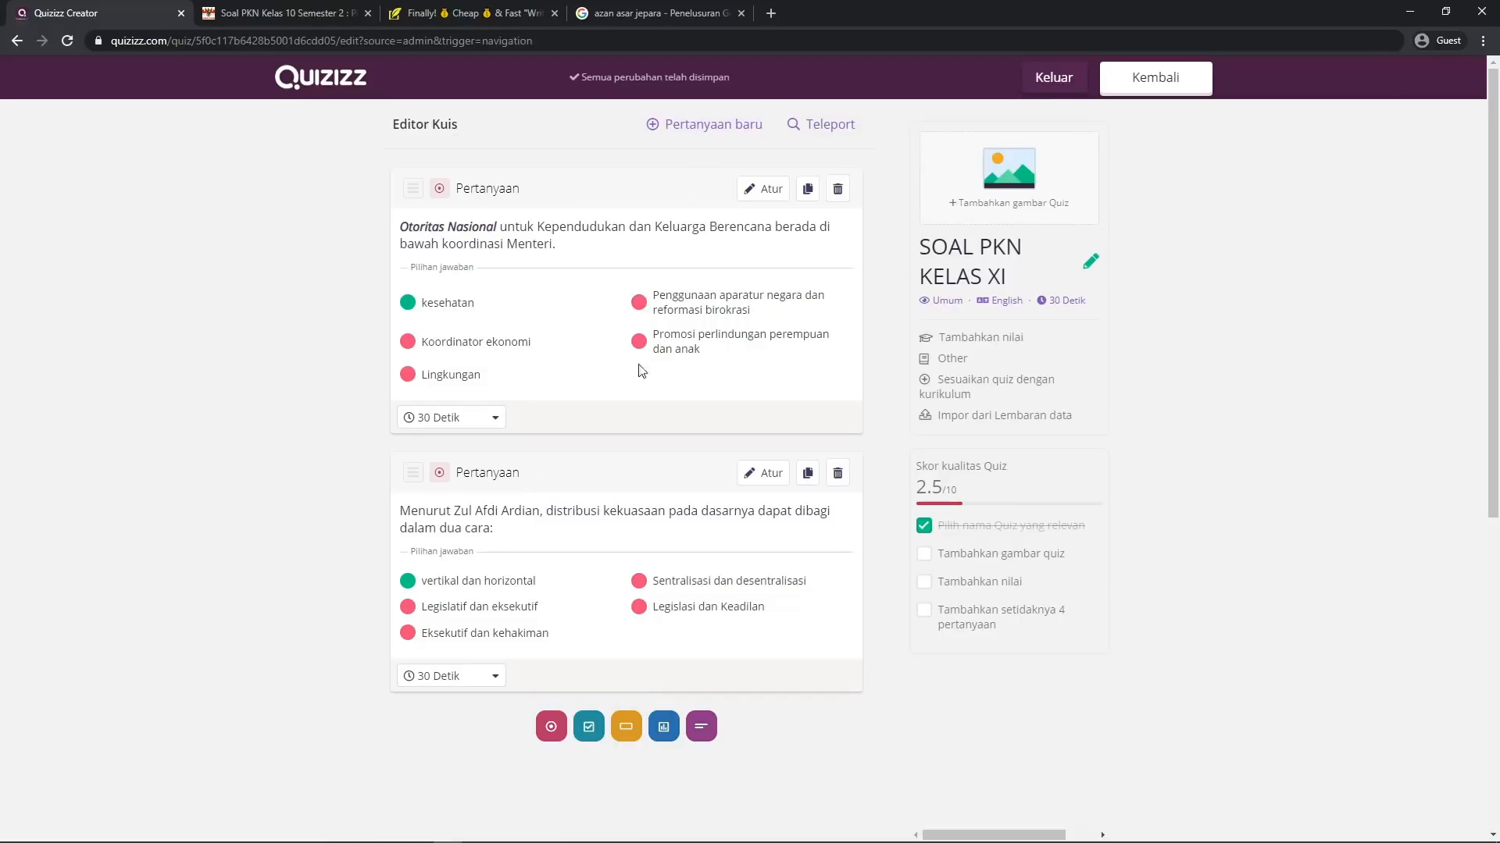
left_click(589, 727)
left_click(354, 136)
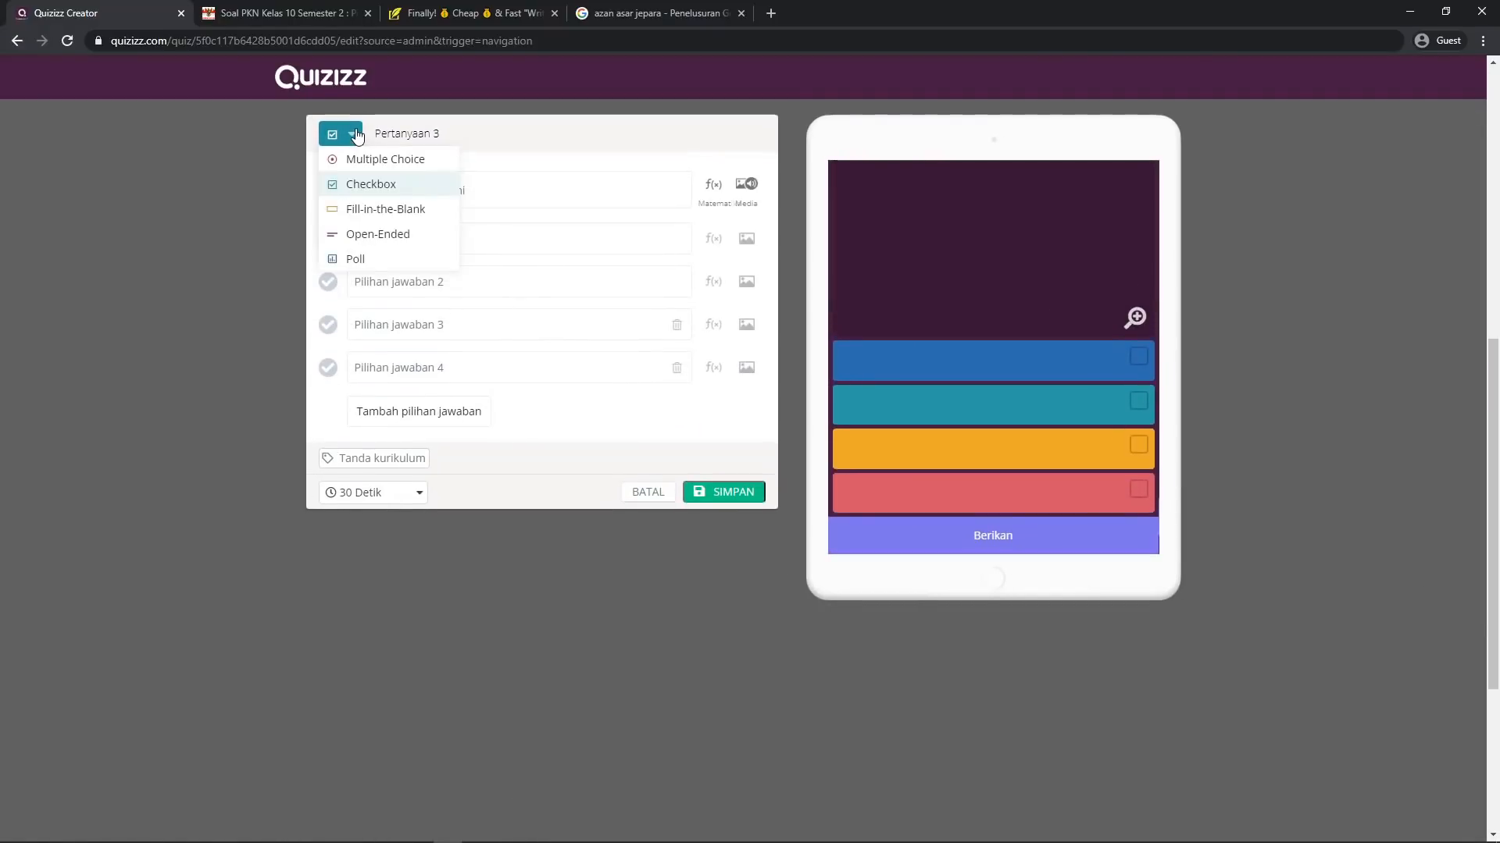
left_click(378, 186)
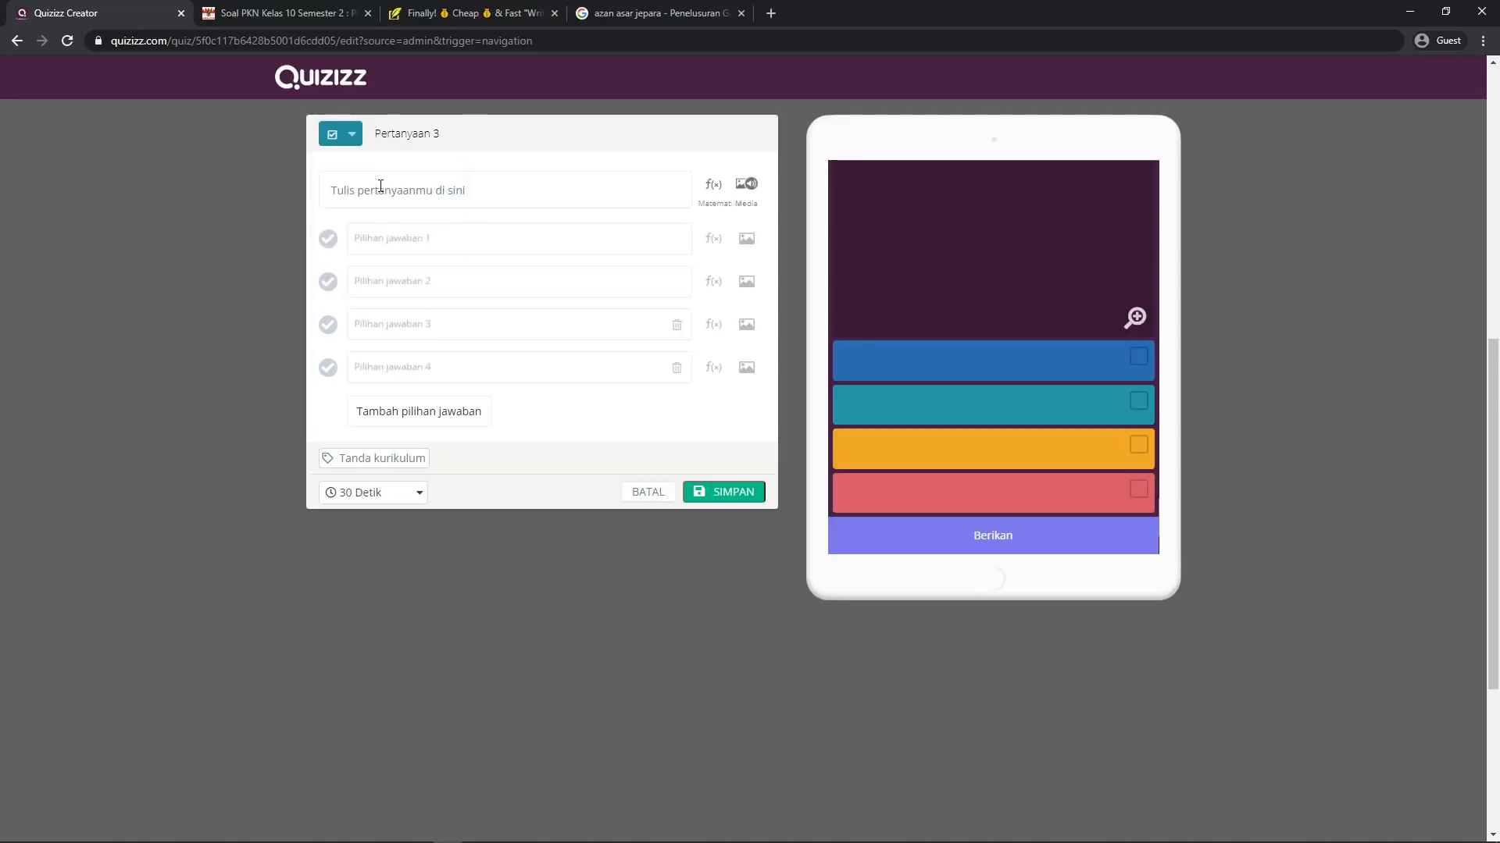
left_click(379, 189)
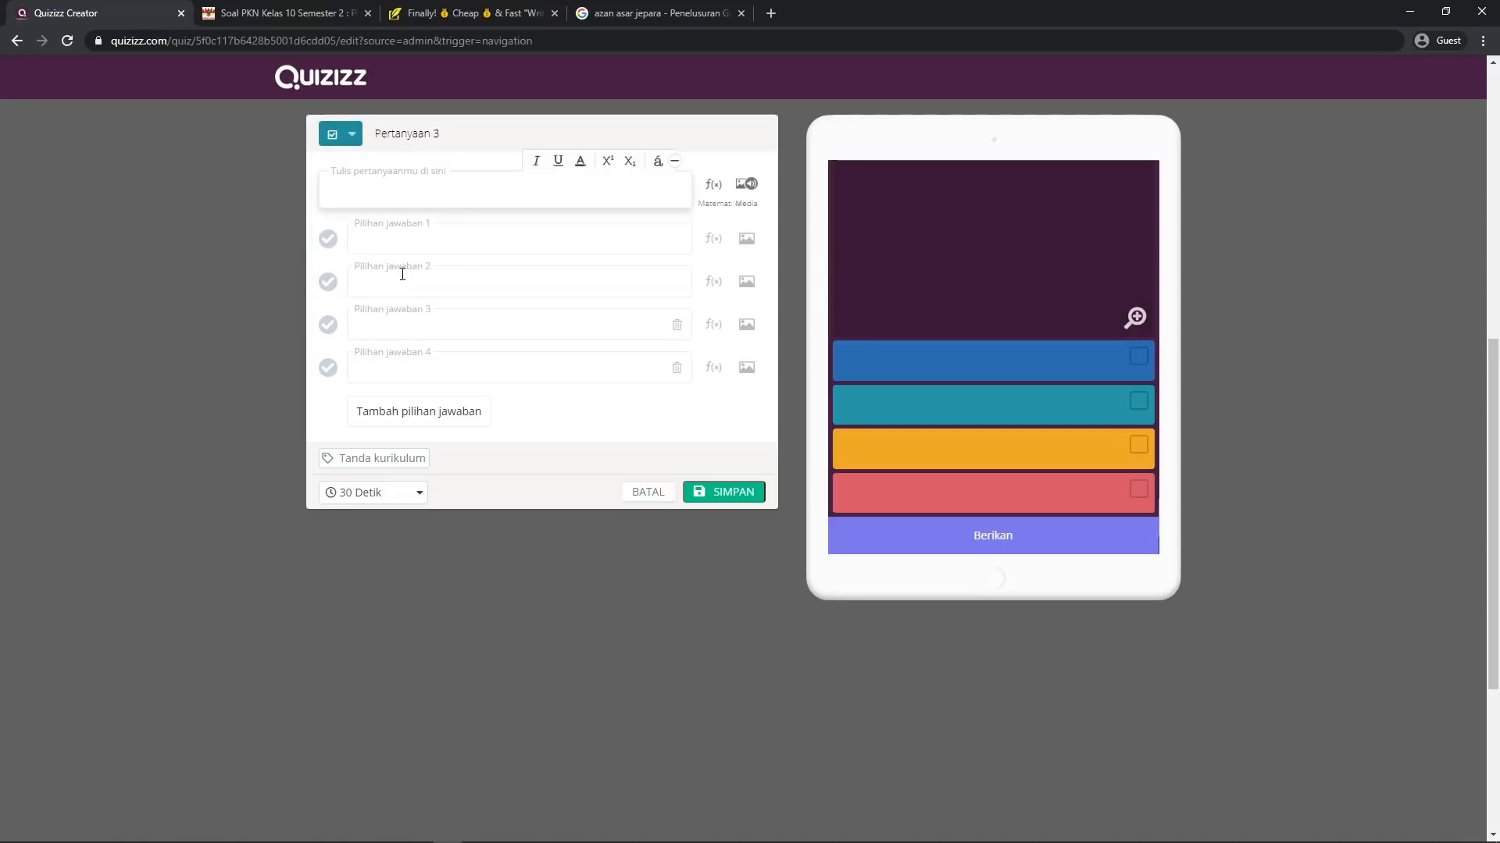
key("ctrl+v")
Copy option a, "17 agustus", from question 6 in Word into the first answer option of the Quizizz question
left_click(505, 831)
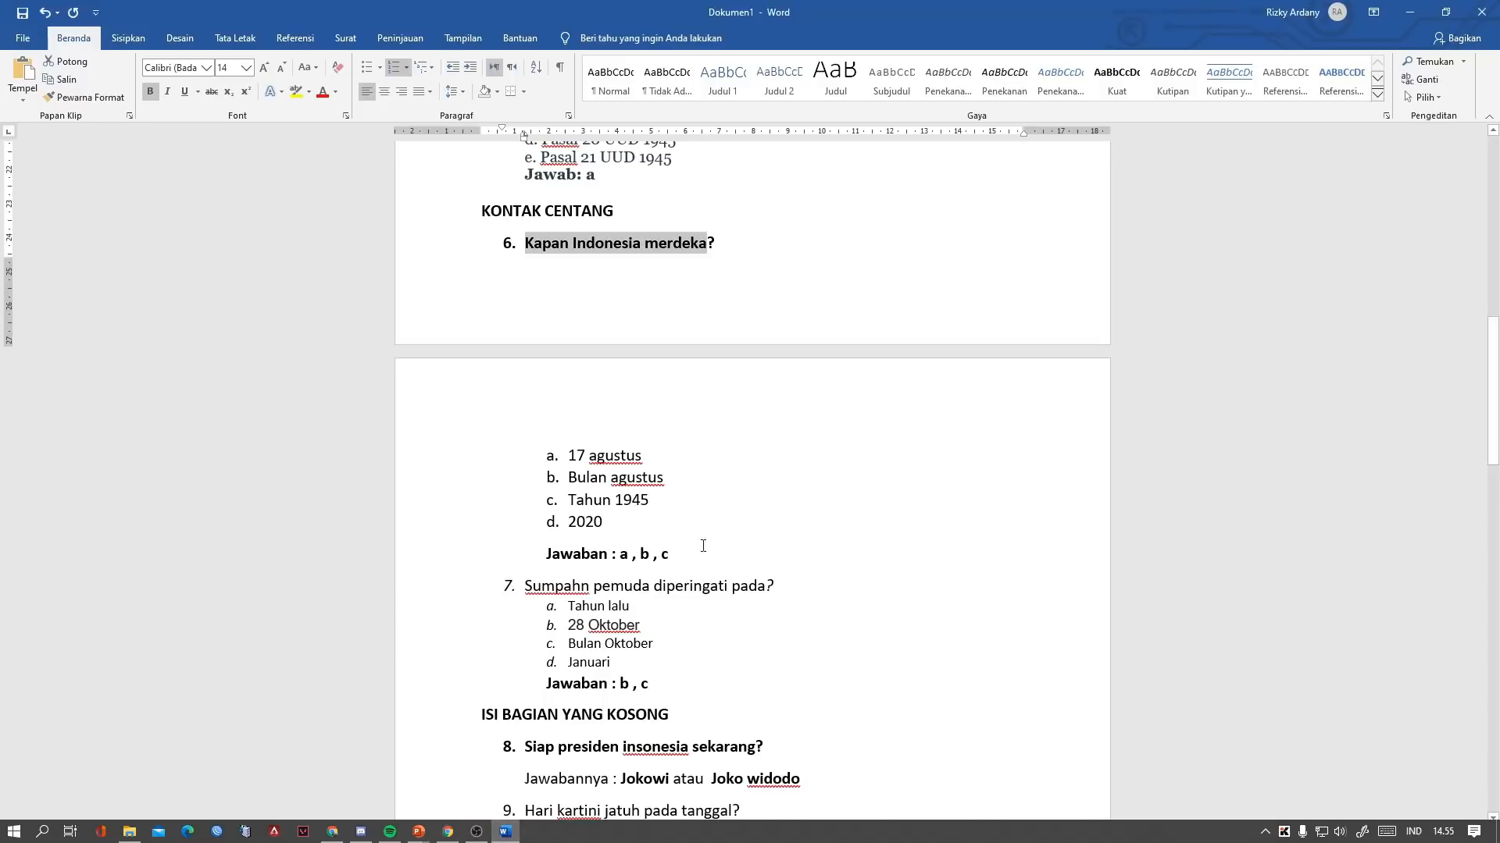
left_click_drag(648, 456, 566, 457)
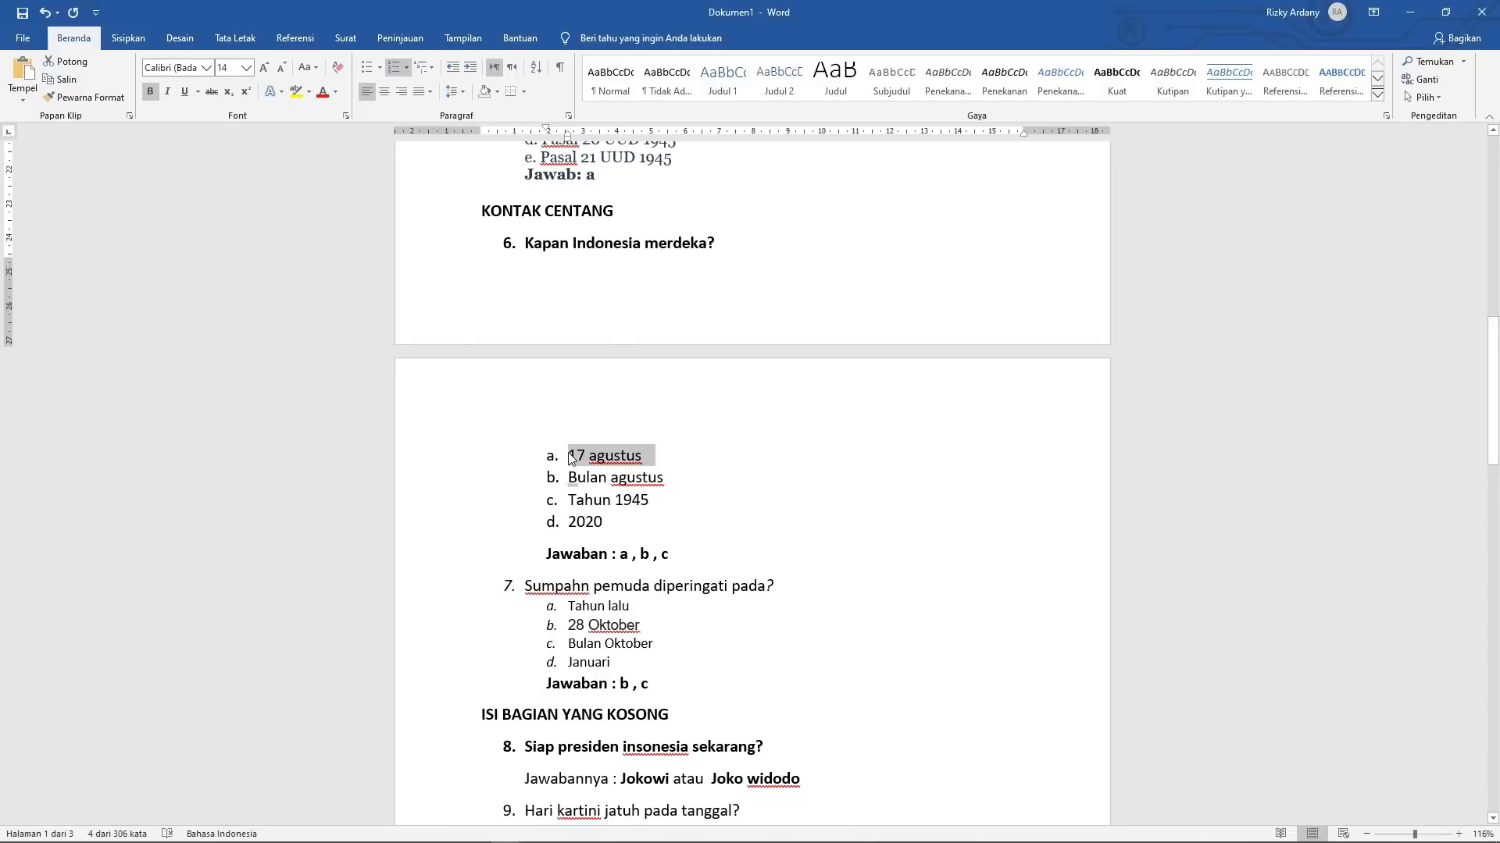
left_click(497, 834)
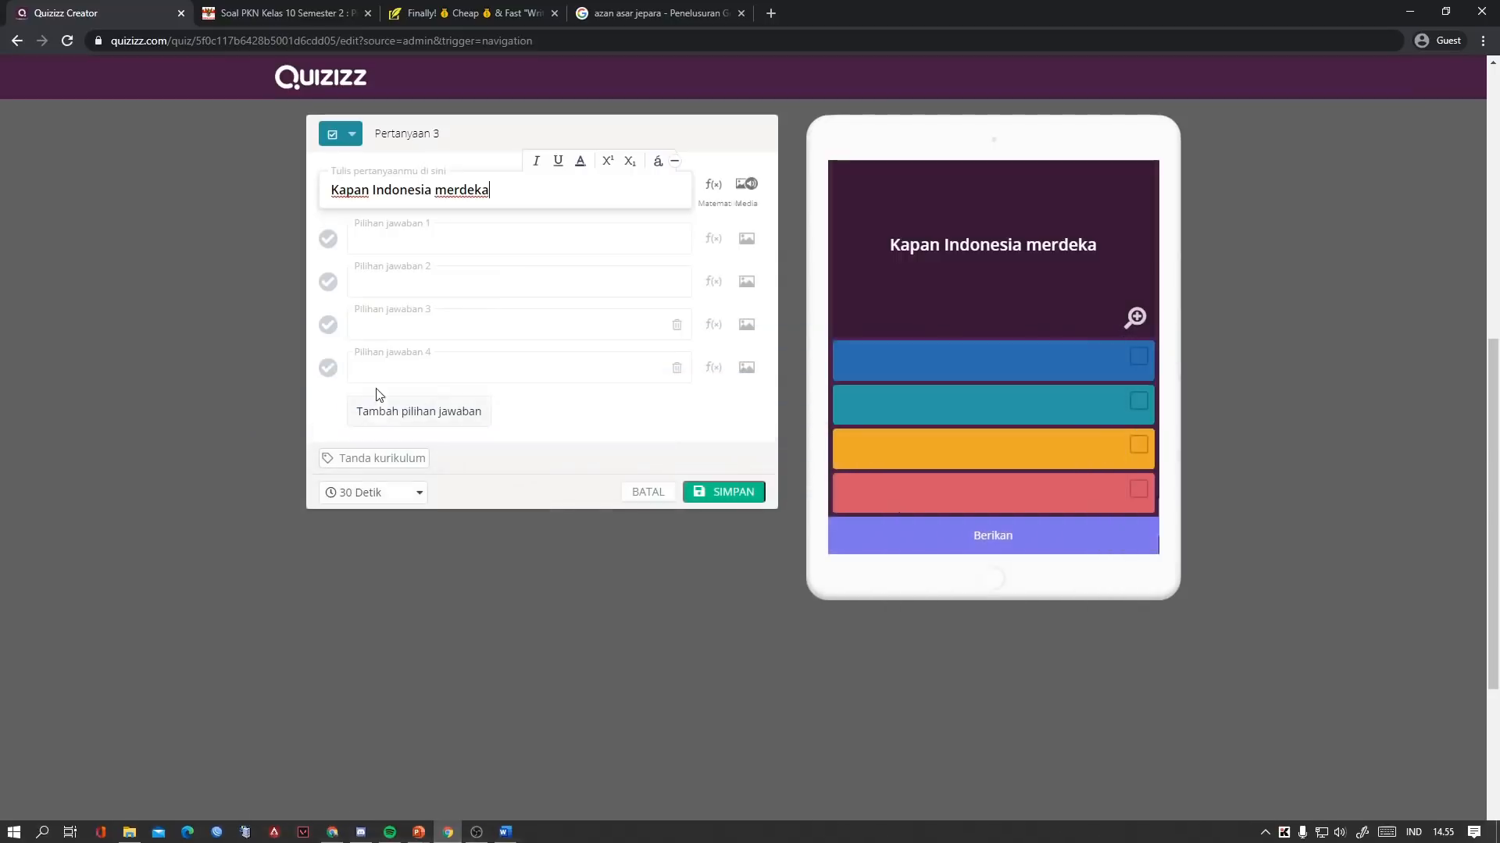
left_click(391, 241)
type("a. 17 agustus")
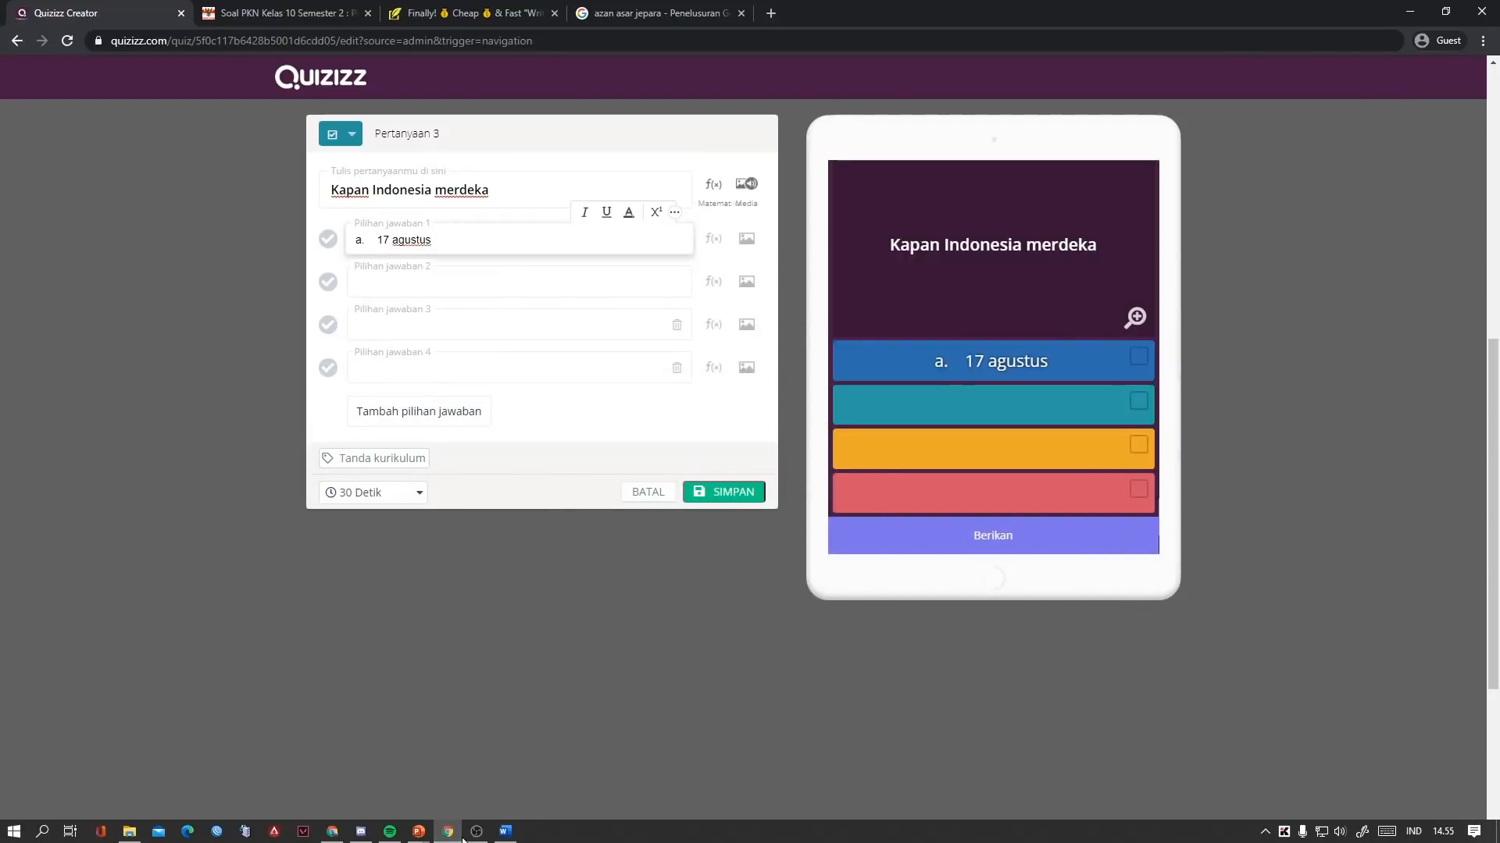
Copy option b, "Bulan agustus", from question 6 in Word into the second answer option in Quizizz
left_click(505, 831)
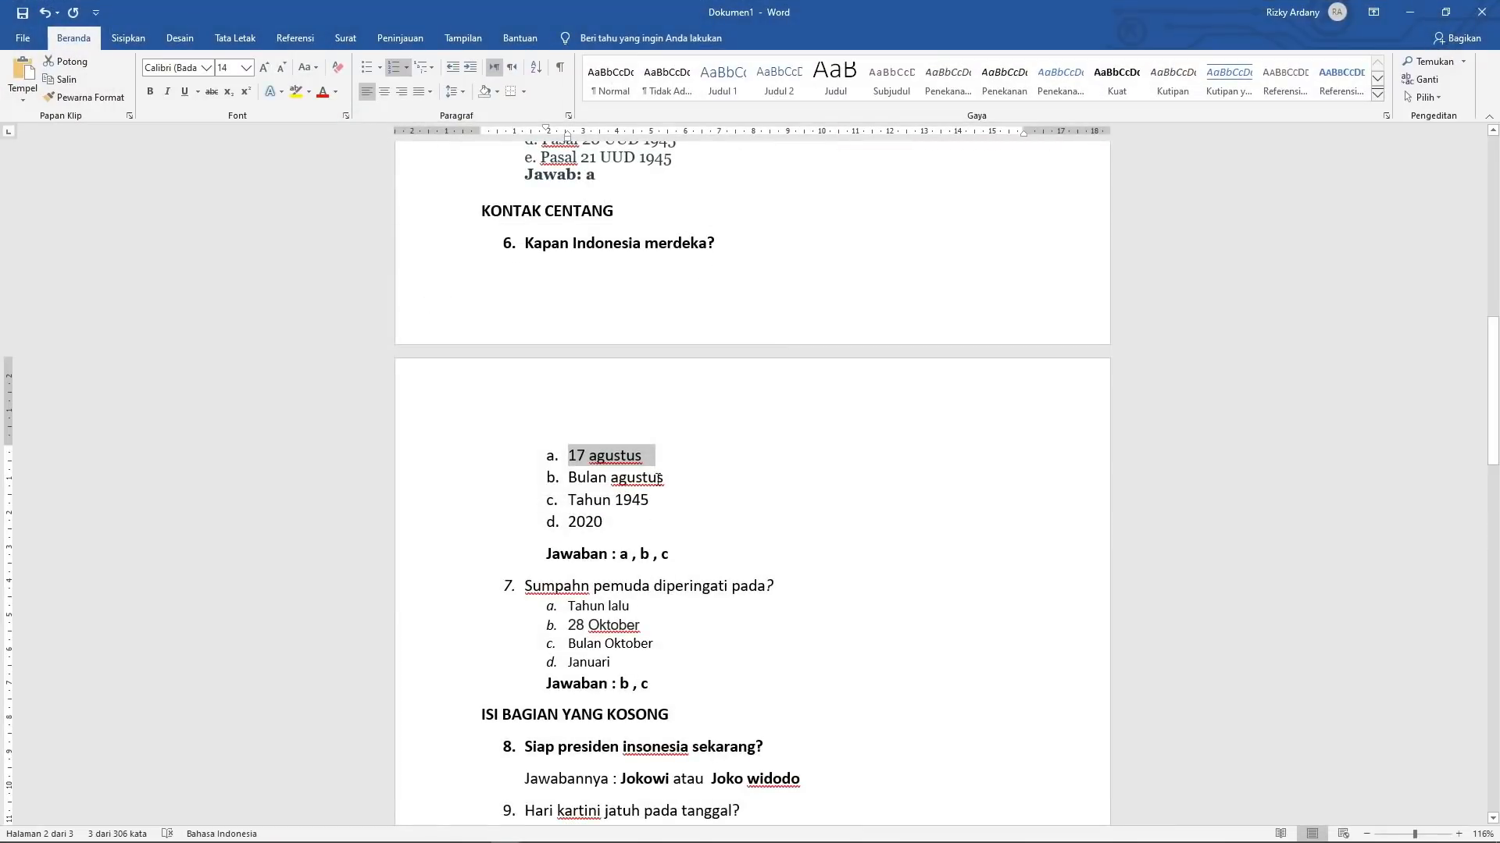
left_click_drag(659, 477, 569, 478)
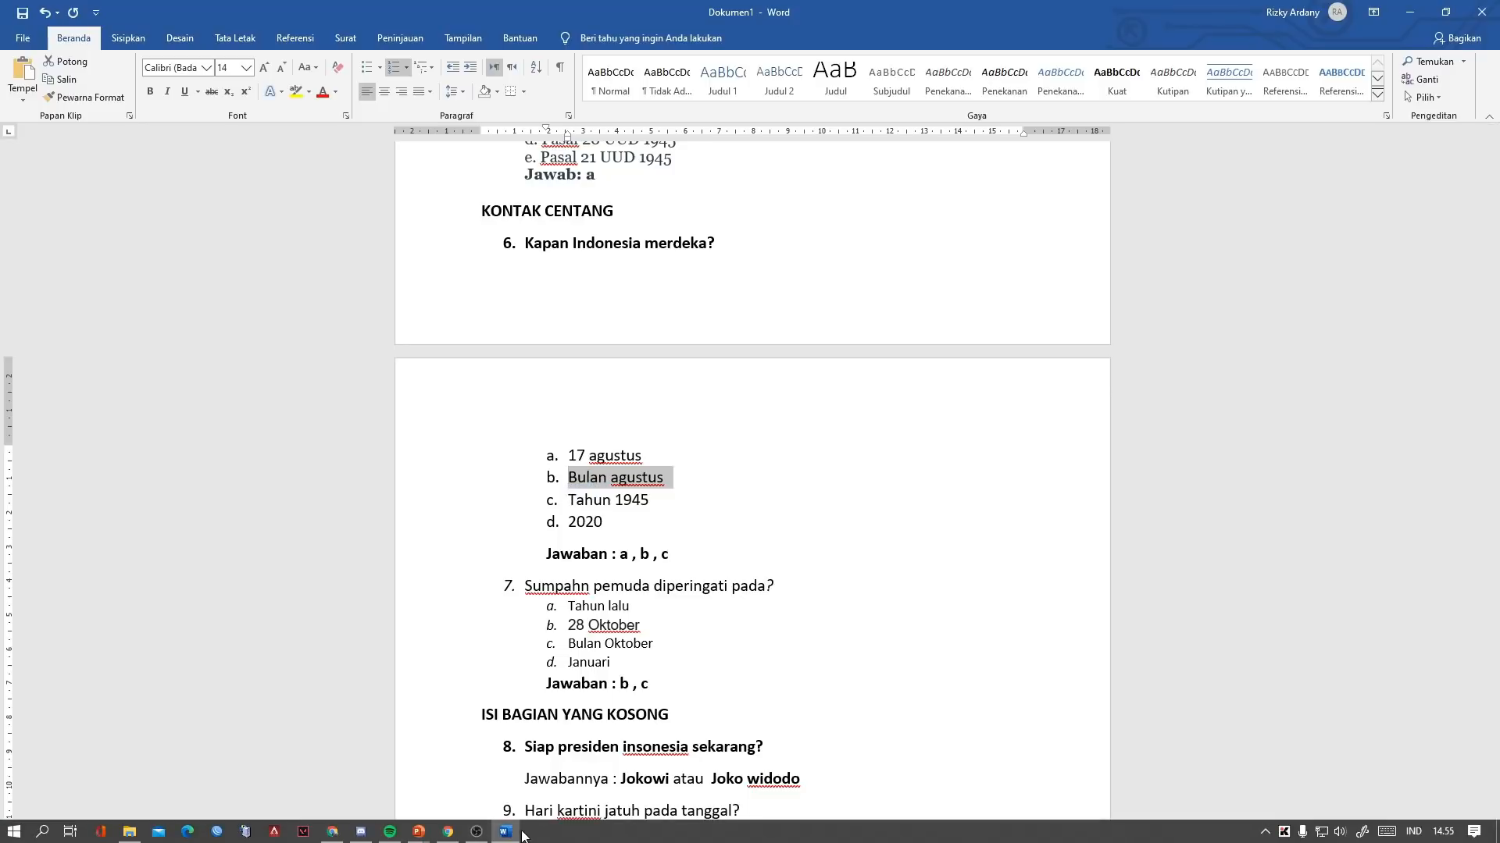
left_click(506, 831)
left_click(386, 282)
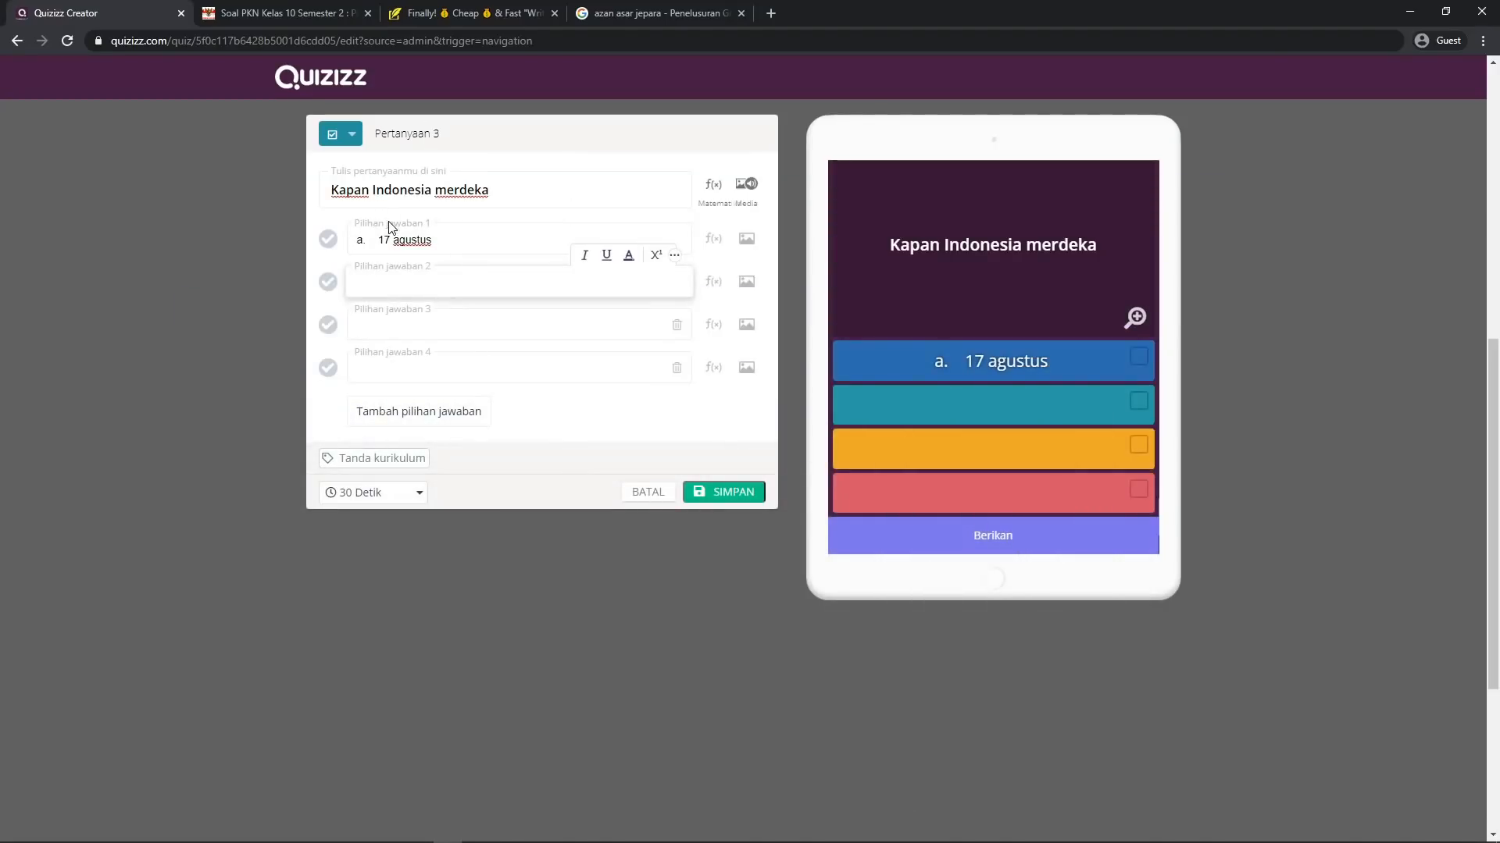
type("a. Bulan agustus")
Copy option c, "Tahun 1945", from question 6 in Word into the third answer option in Quizizz
left_click(505, 831)
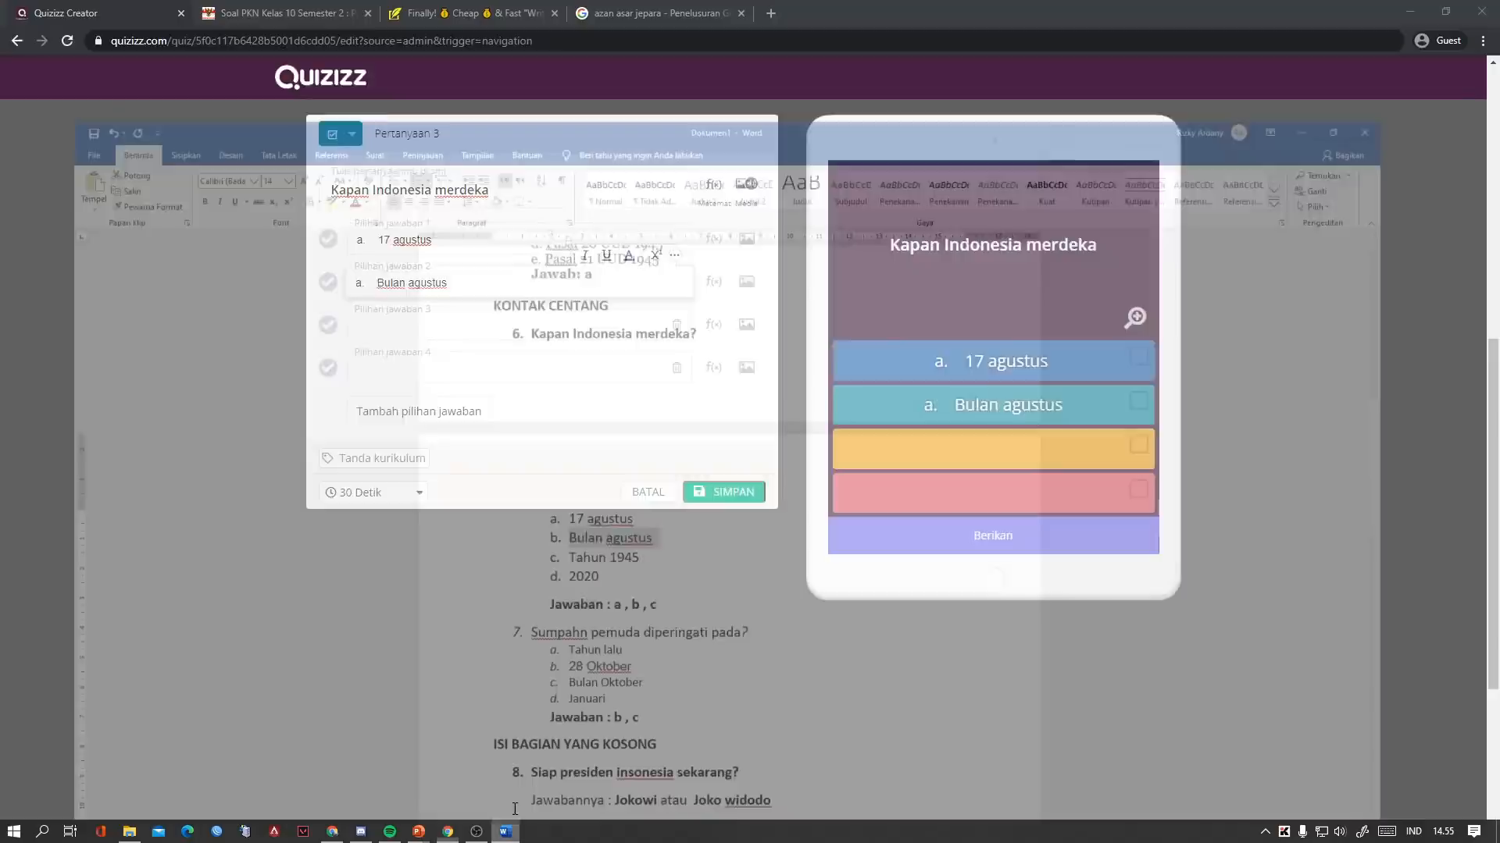
left_click_drag(660, 500, 574, 509)
key("ctrl+c")
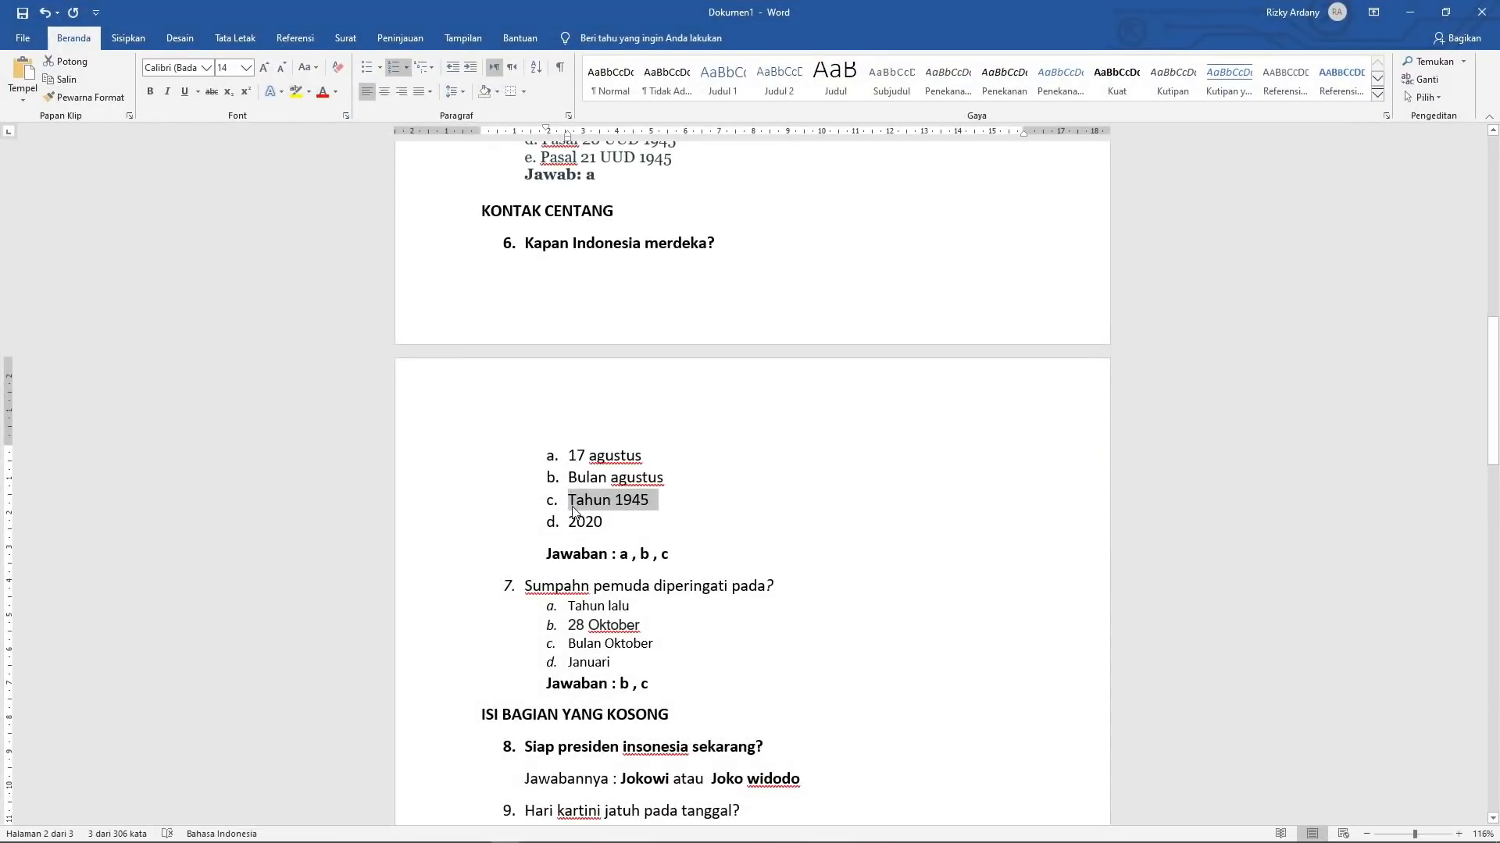
left_click(505, 831)
left_click(448, 329)
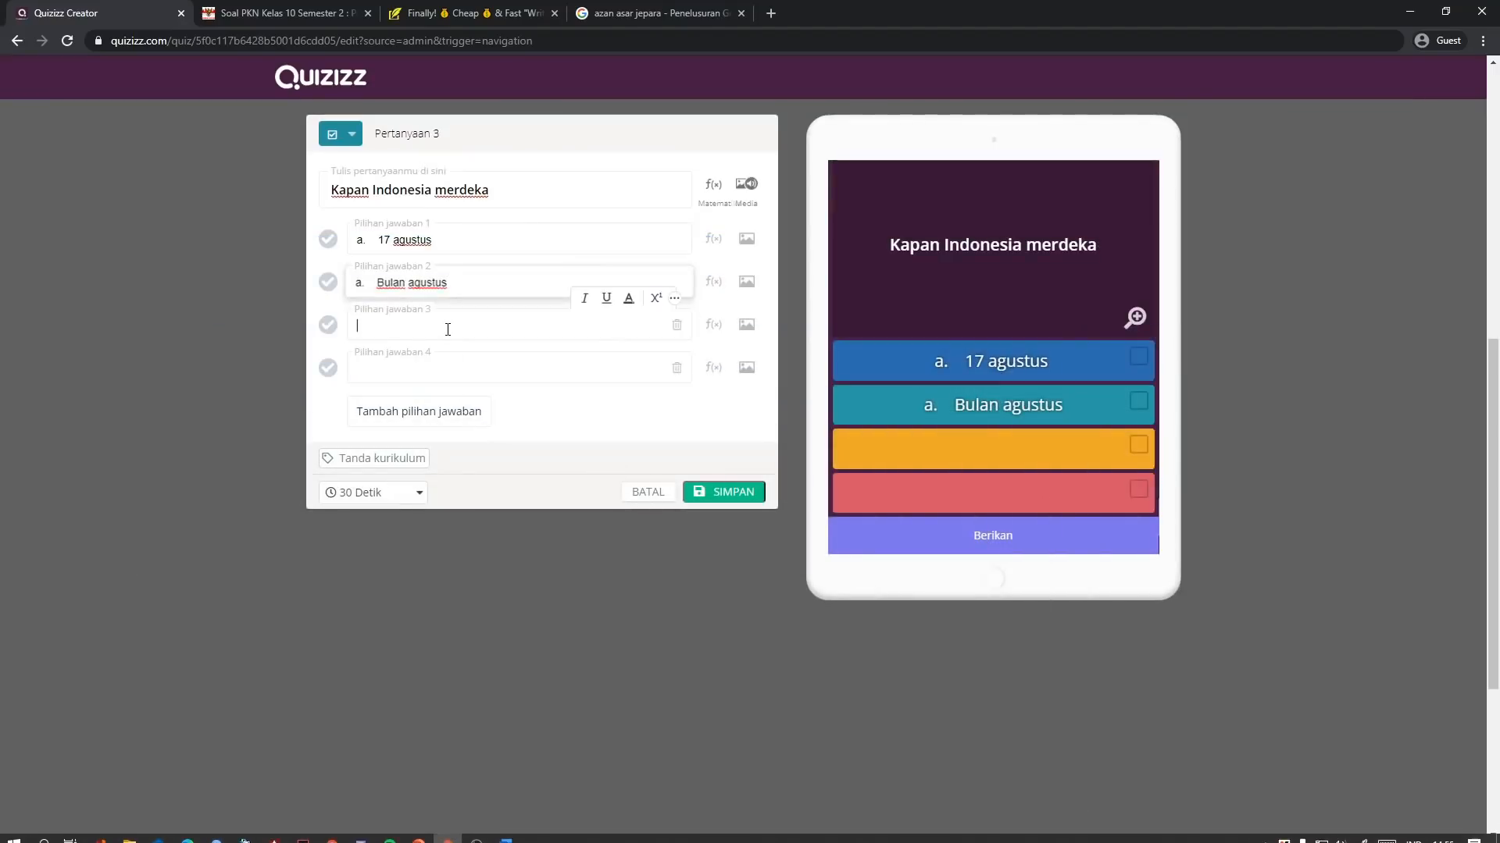
key("ctrl+v")
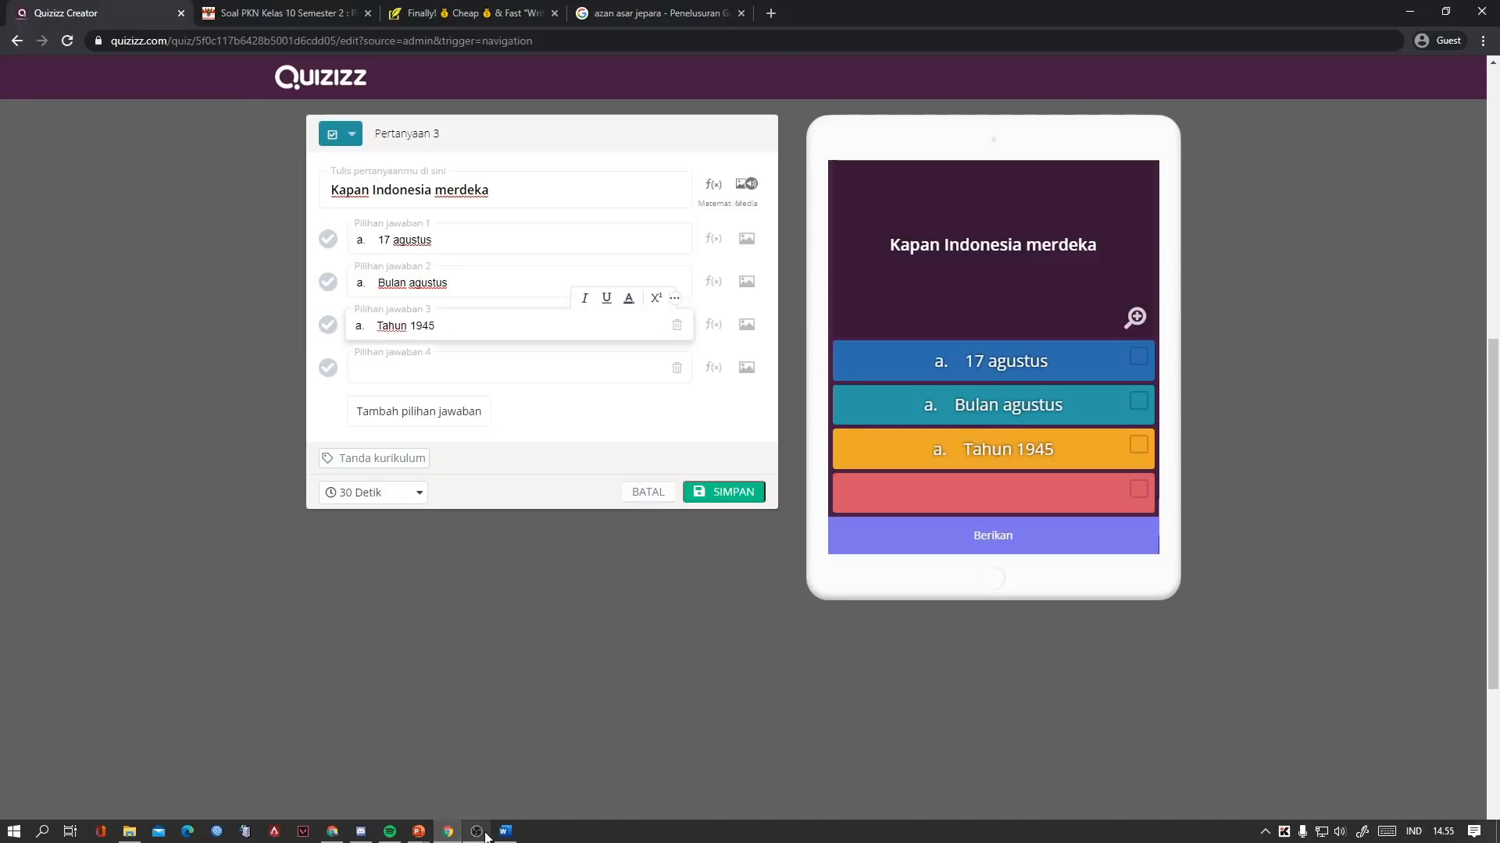
Copy option d, "2020", from question 6 in Word into the fourth answer option in Quizizz
left_click(505, 831)
left_click_drag(607, 522, 569, 522)
key("ctrl+c")
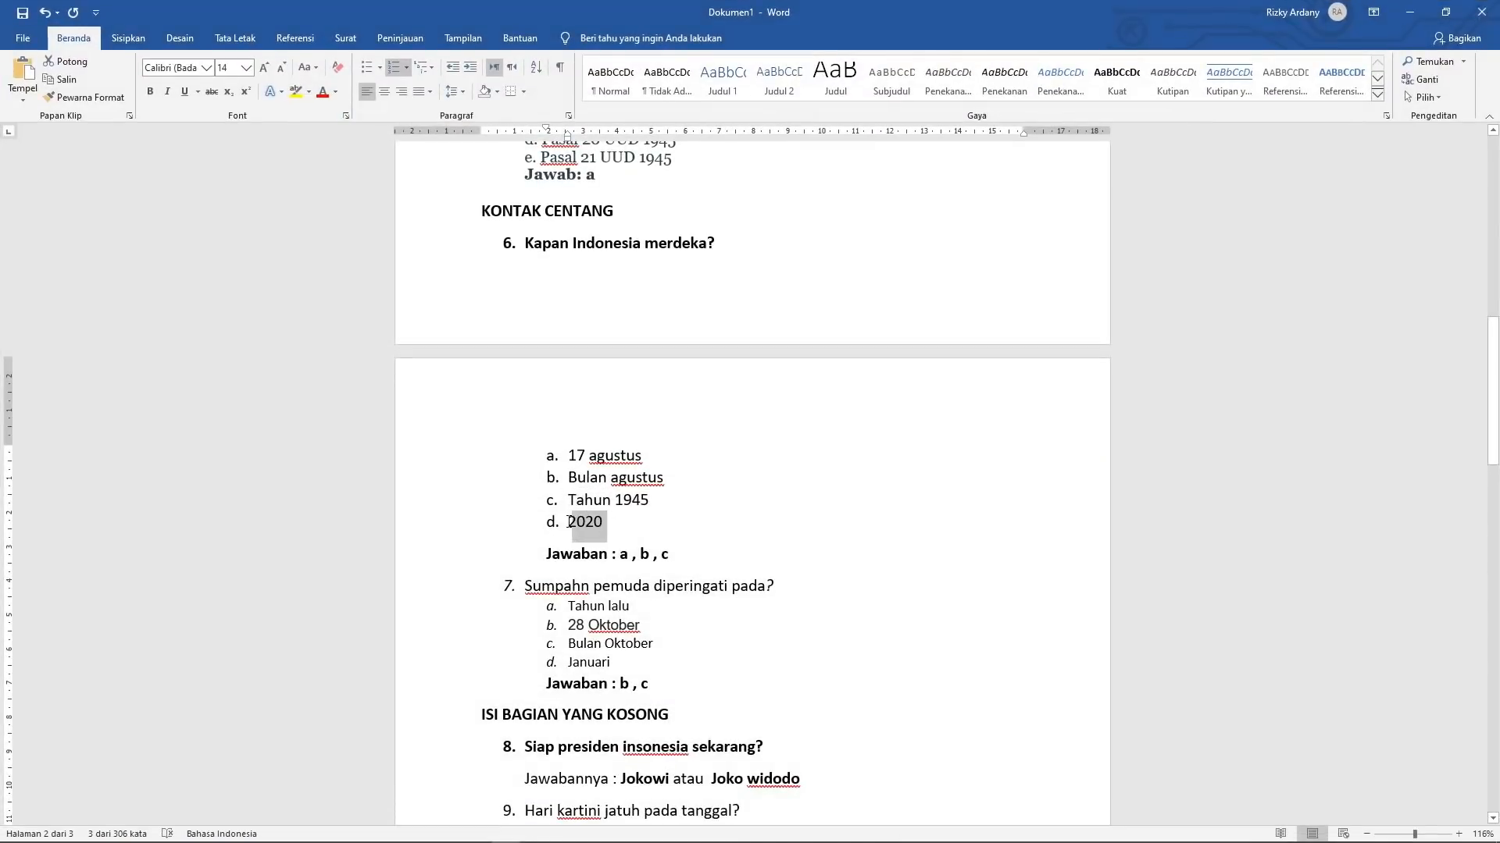
left_click(505, 831)
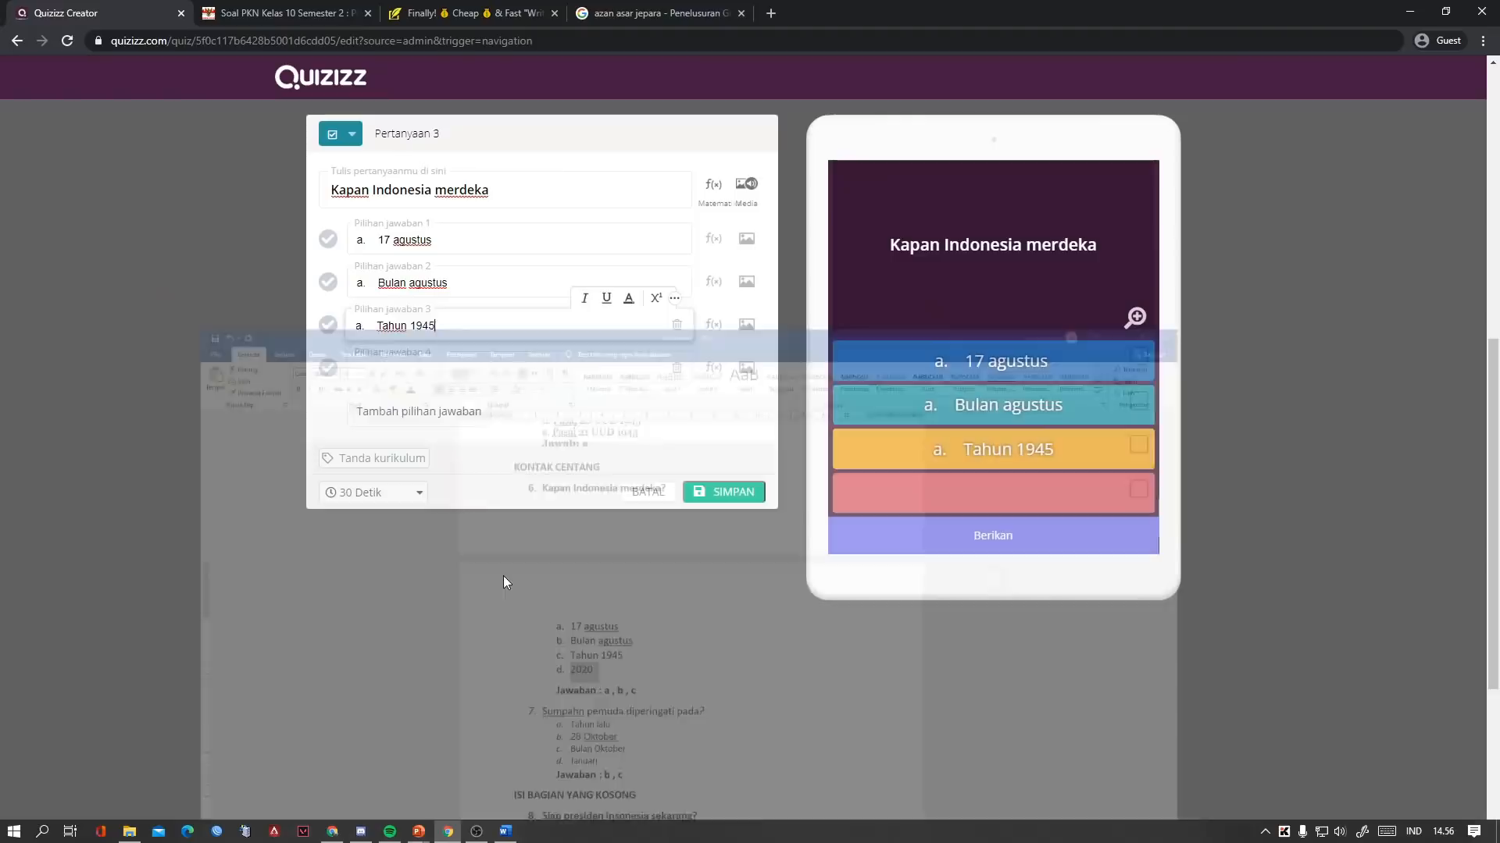
key("ctrl+v")
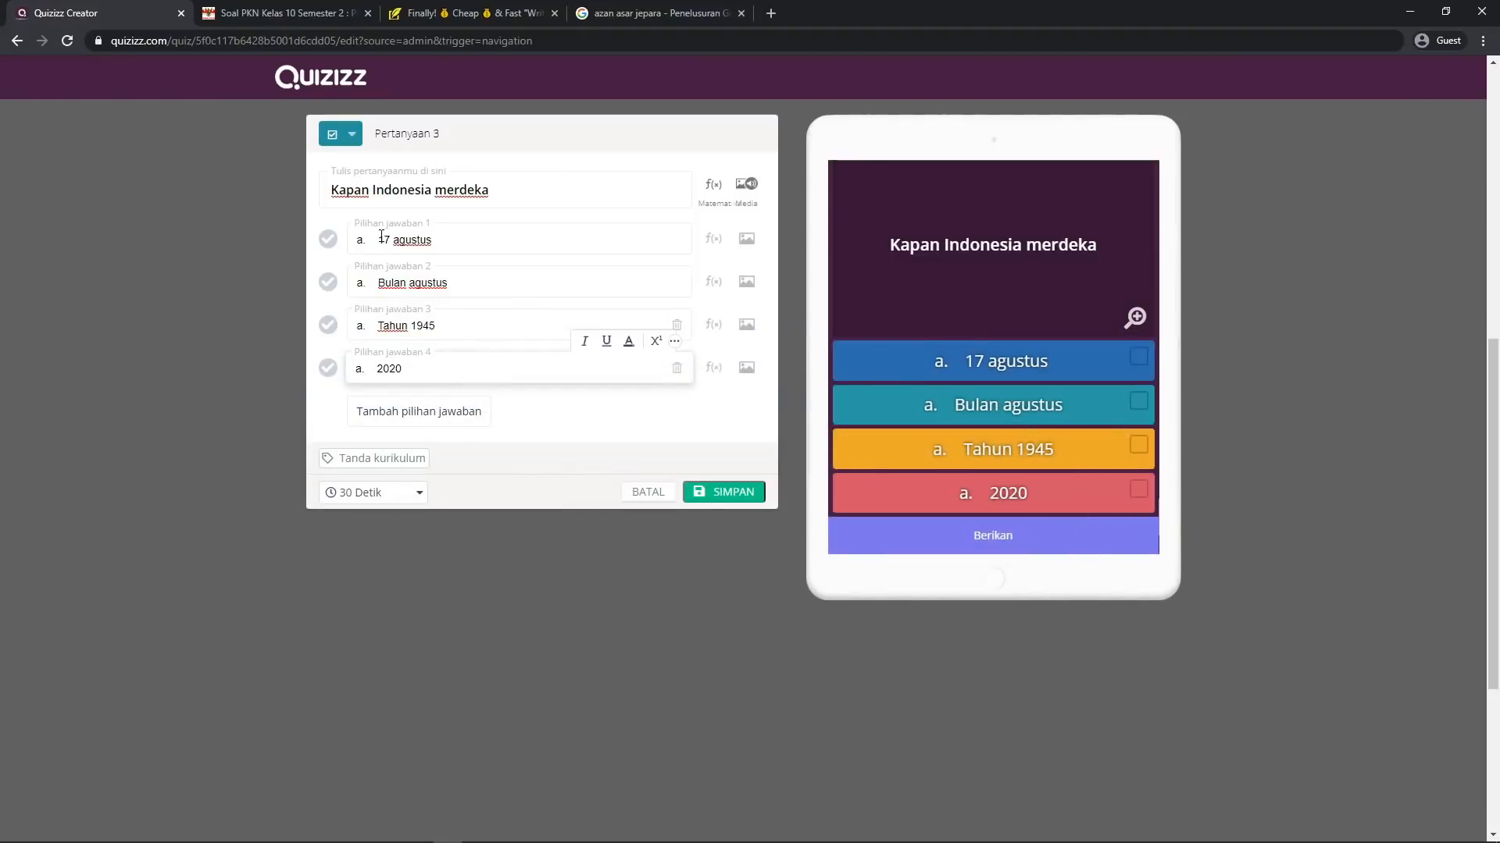
Remove the pasted "a." list prefix and its spacing from all four answer options of question 3
left_click(380, 236)
key("BackSpace")
key("BackSpace")
key("BackSpace")
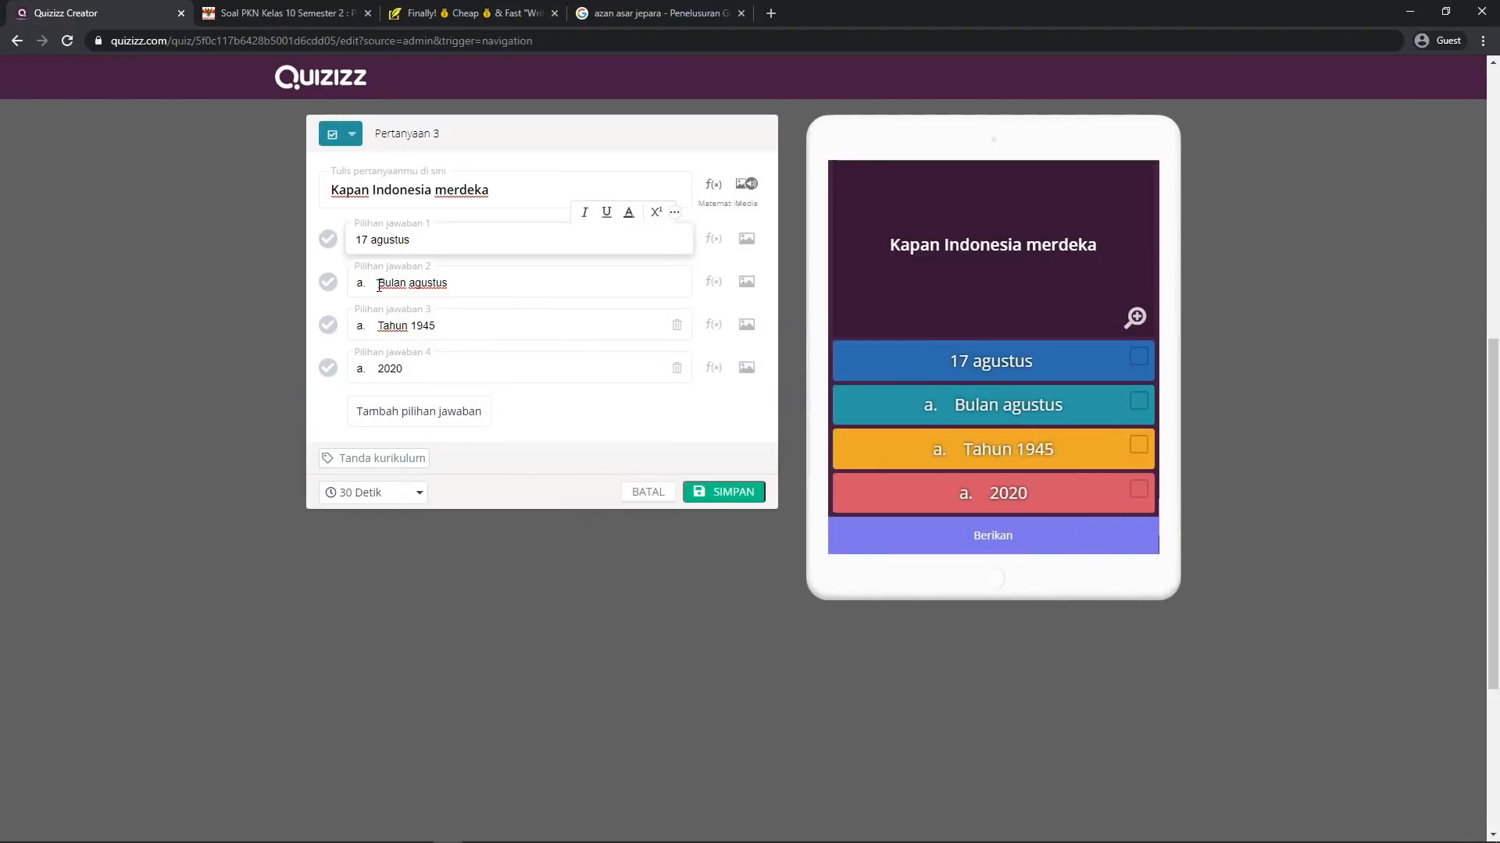
key("BackSpace")
left_click_drag(363, 285, 356, 369)
key("BackSpace")
key("BackSpace")
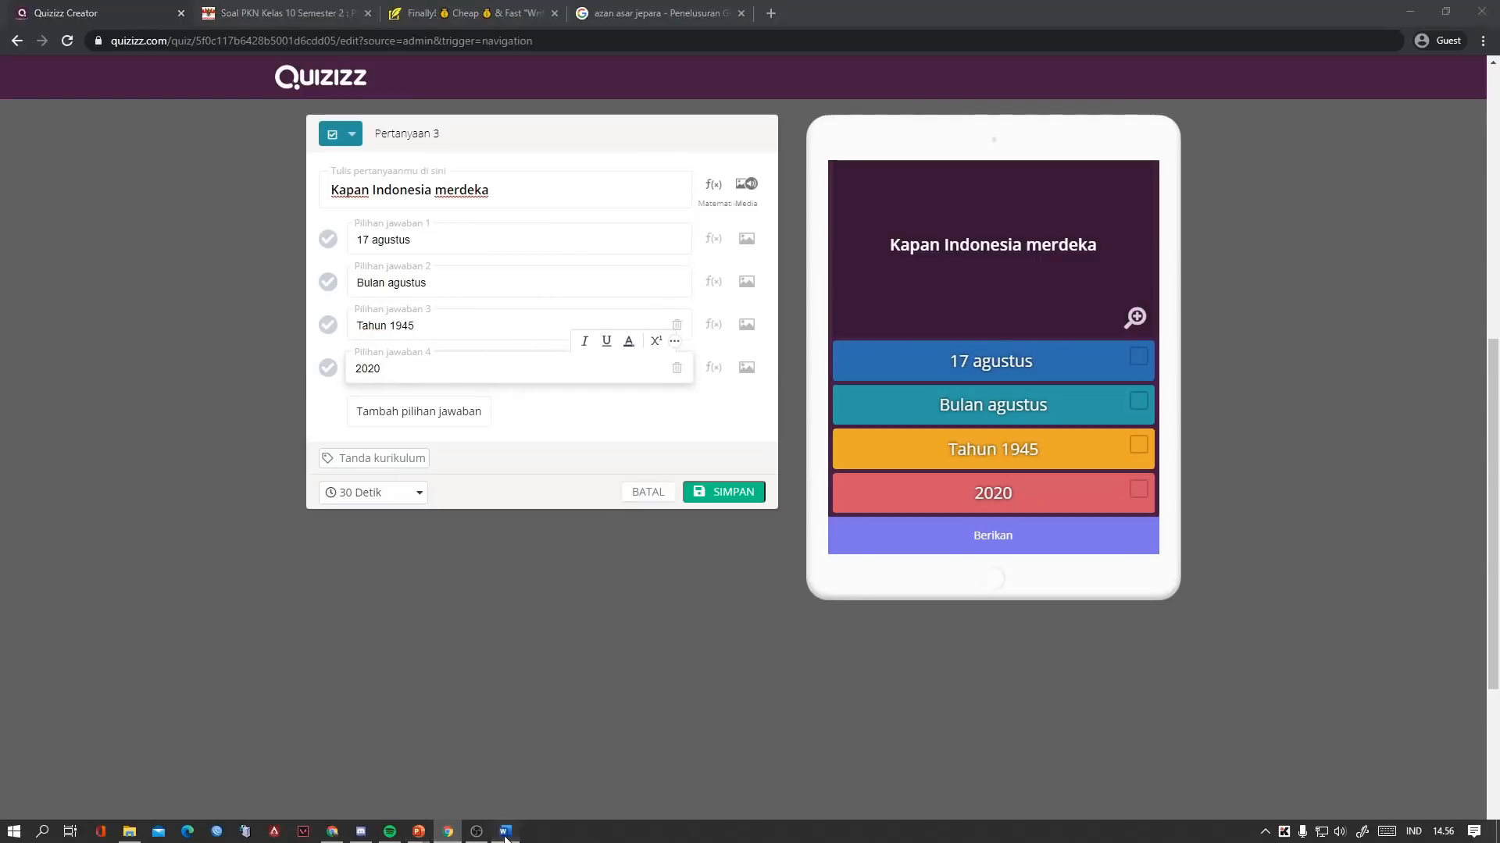
Check question 6's answer key in Word and mark "17 agustus", "Bulan agustus" and "Tahun 1945" as correct answers in Quizizz
left_click(504, 831)
left_click(649, 559)
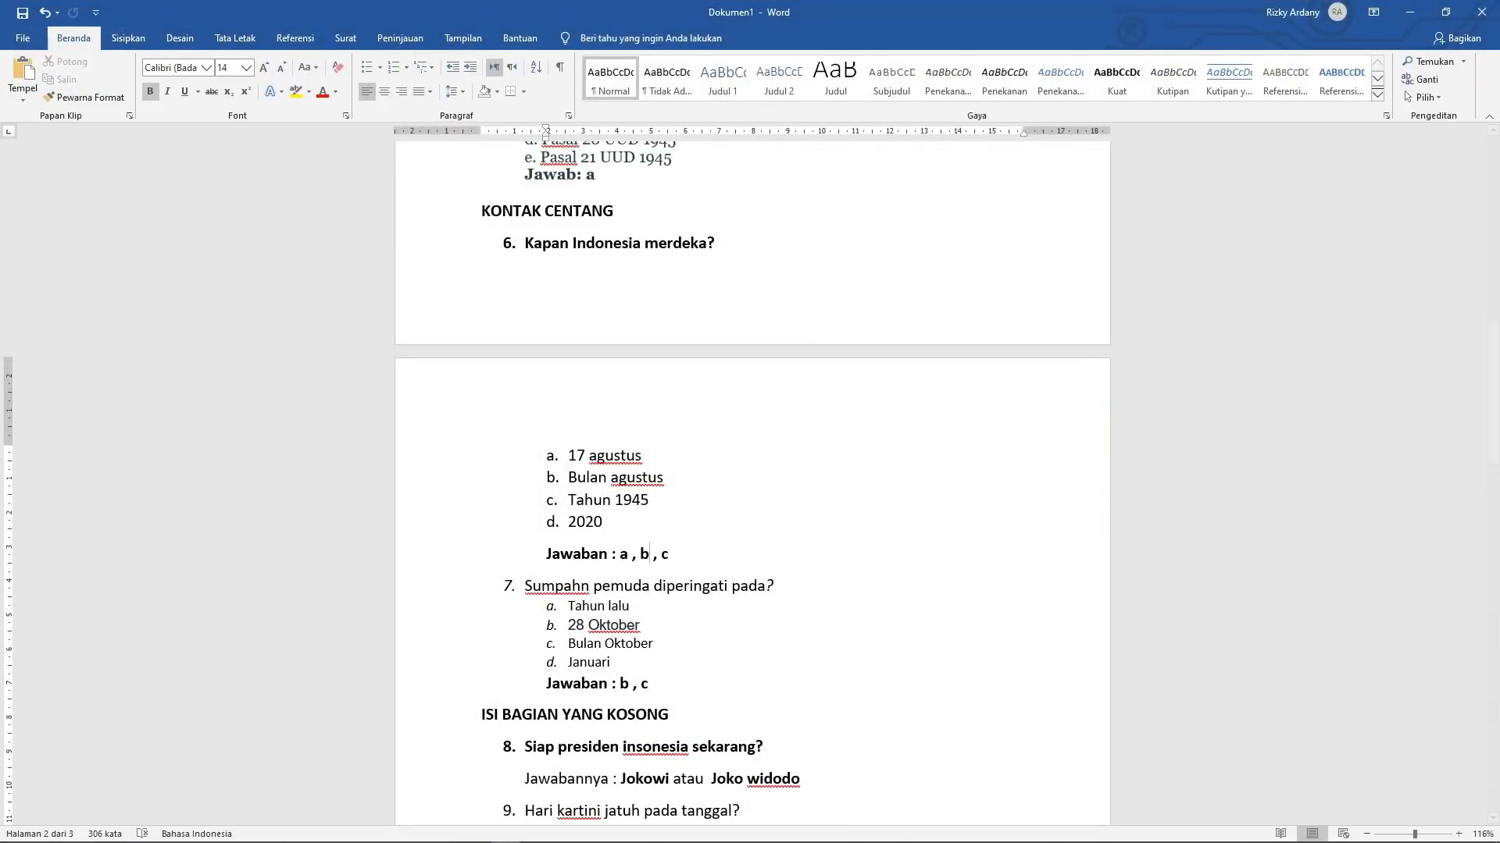
left_click(447, 831)
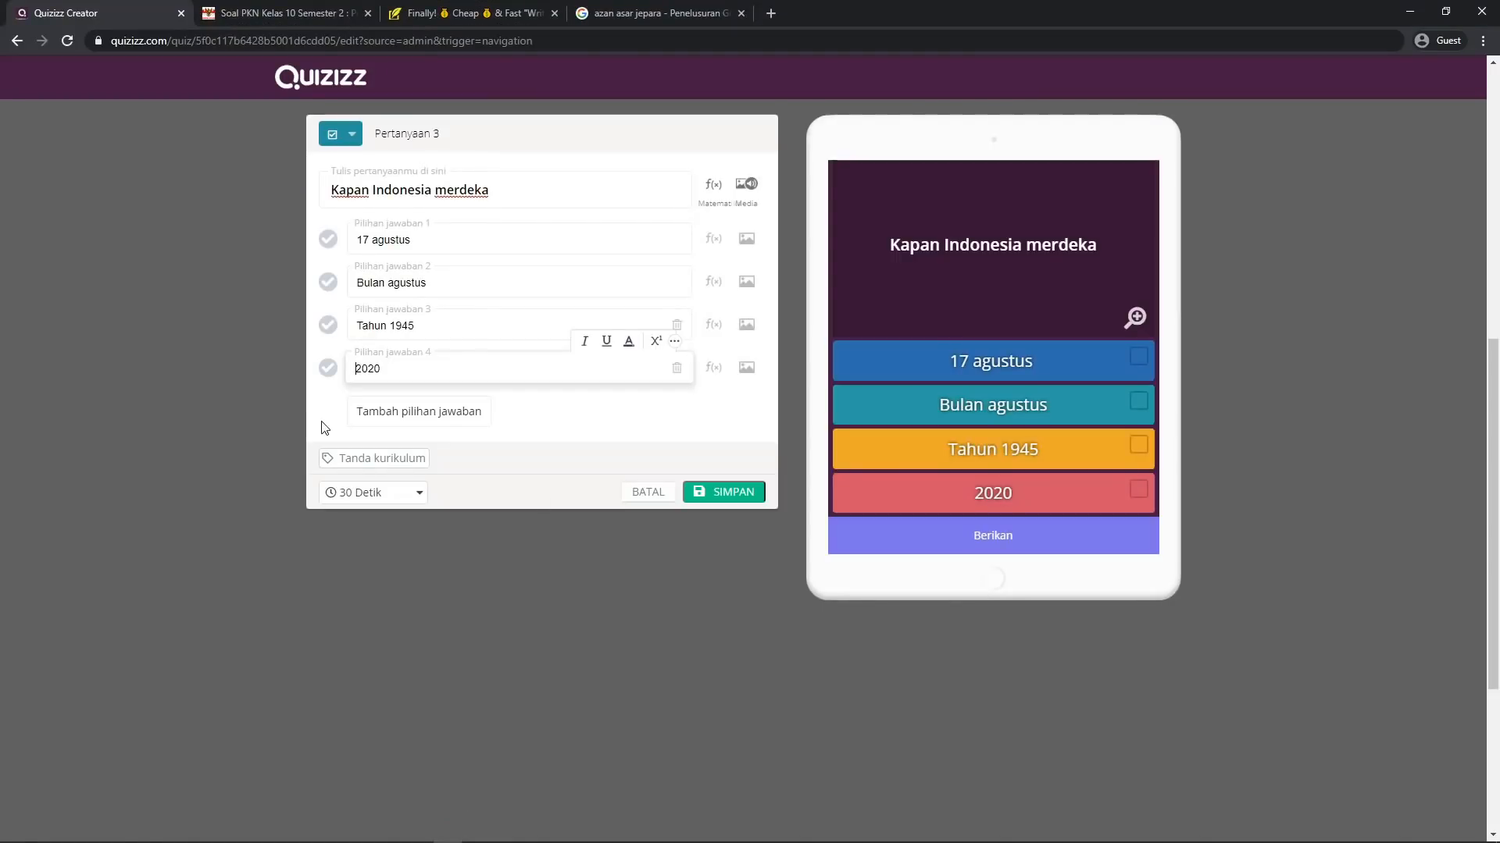
left_click(328, 241)
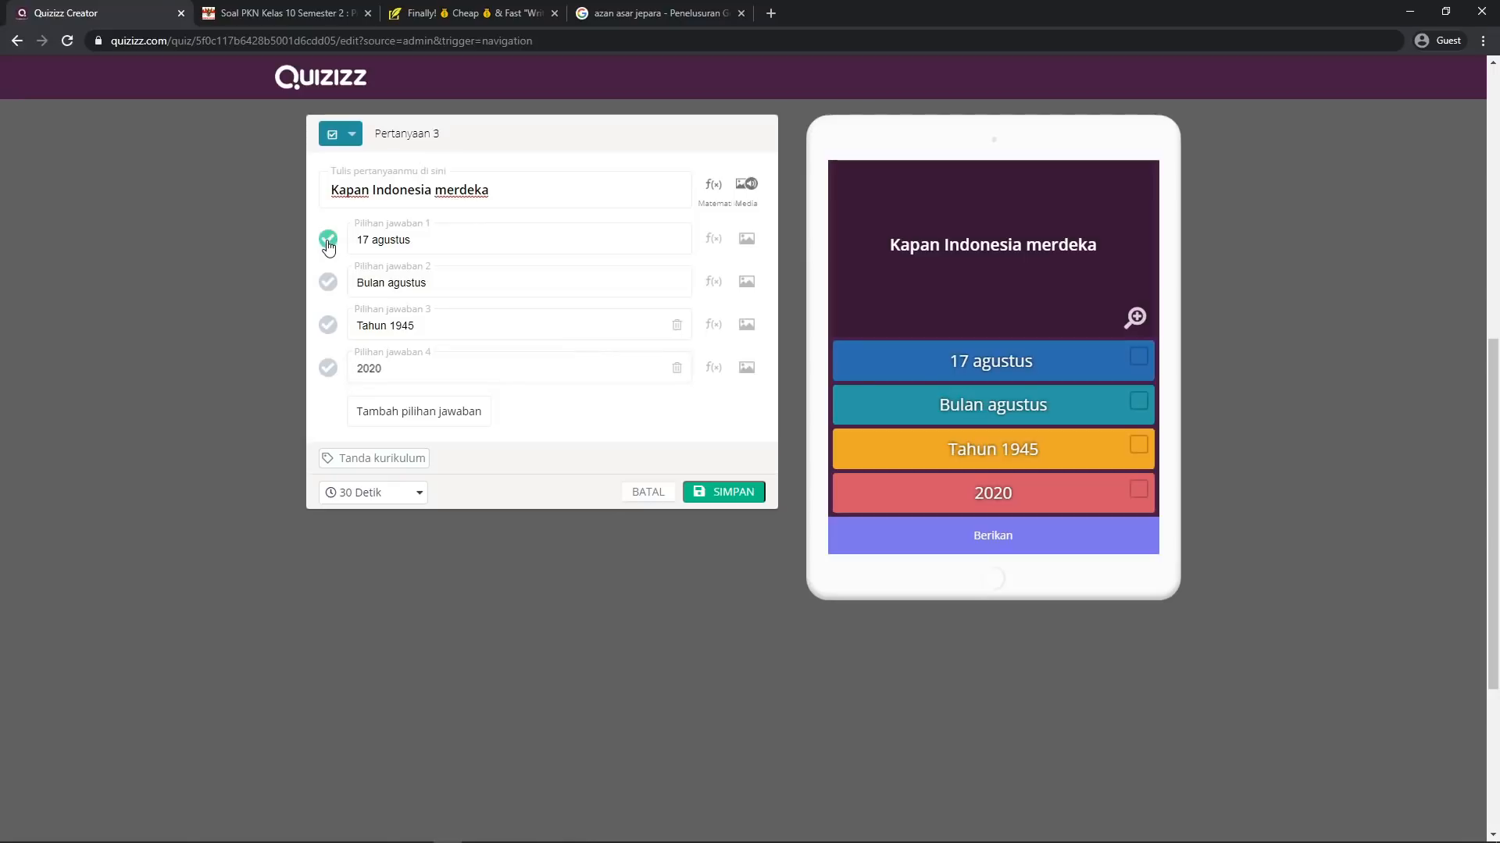
left_click(328, 282)
left_click(328, 324)
Try question 3 as Multiple Choice with a single correct answer, and return its type to Checkbox
left_click(351, 137)
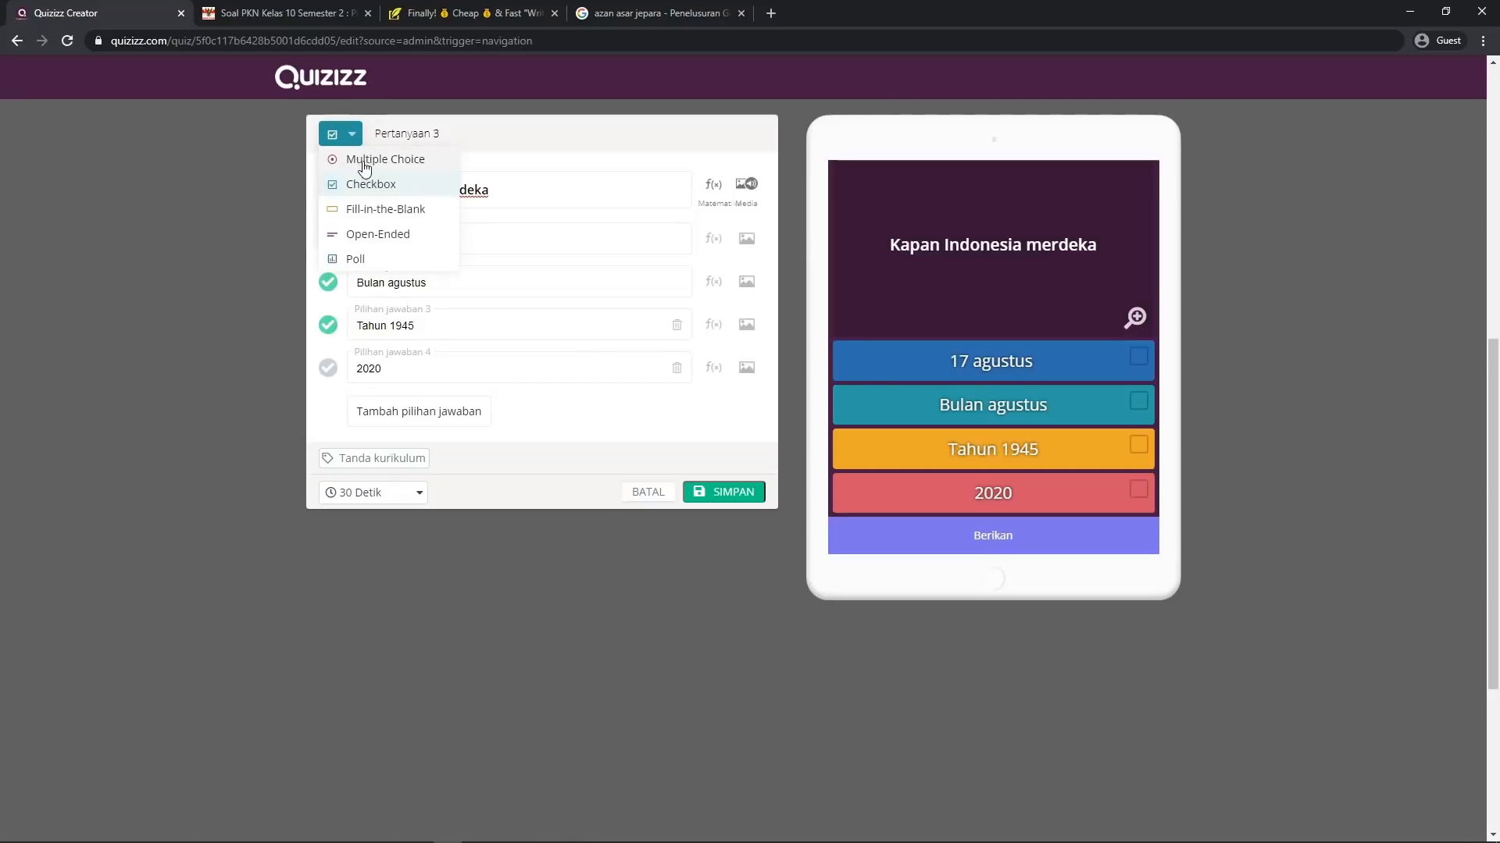
left_click(374, 160)
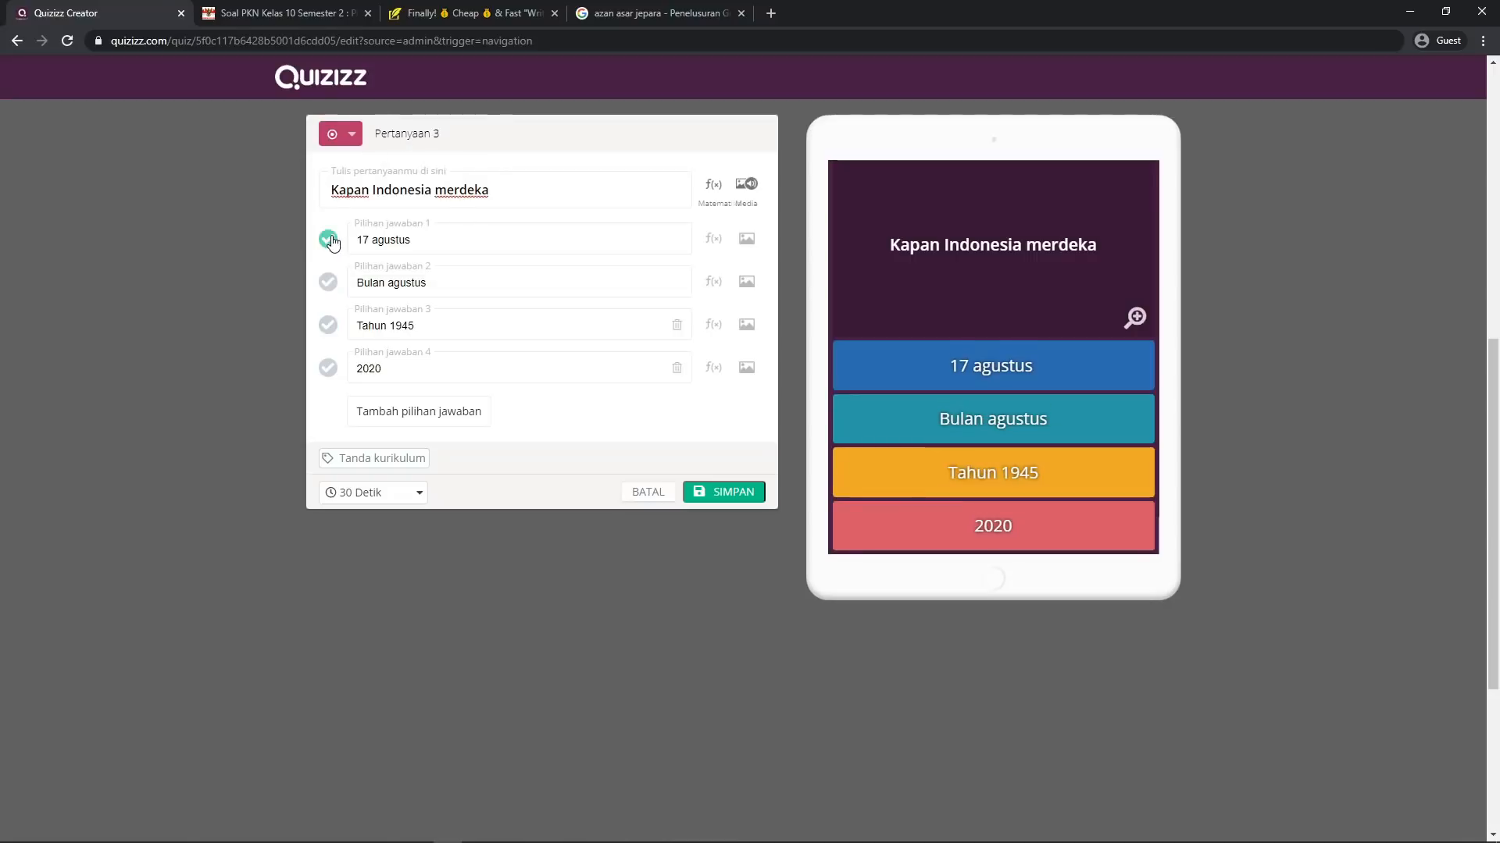
left_click(328, 324)
left_click(328, 239)
left_click(348, 134)
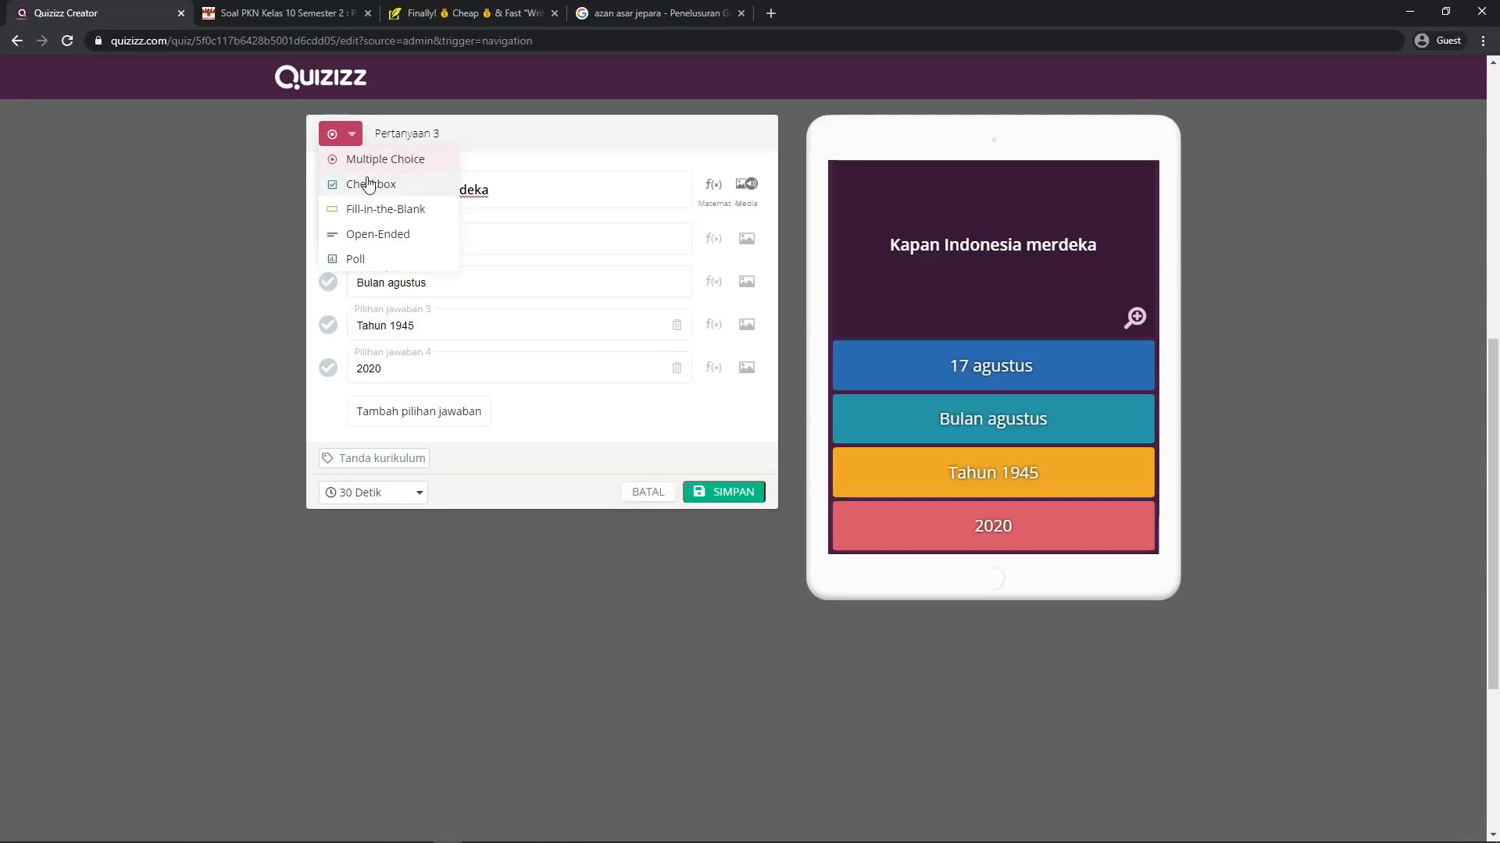
left_click(369, 183)
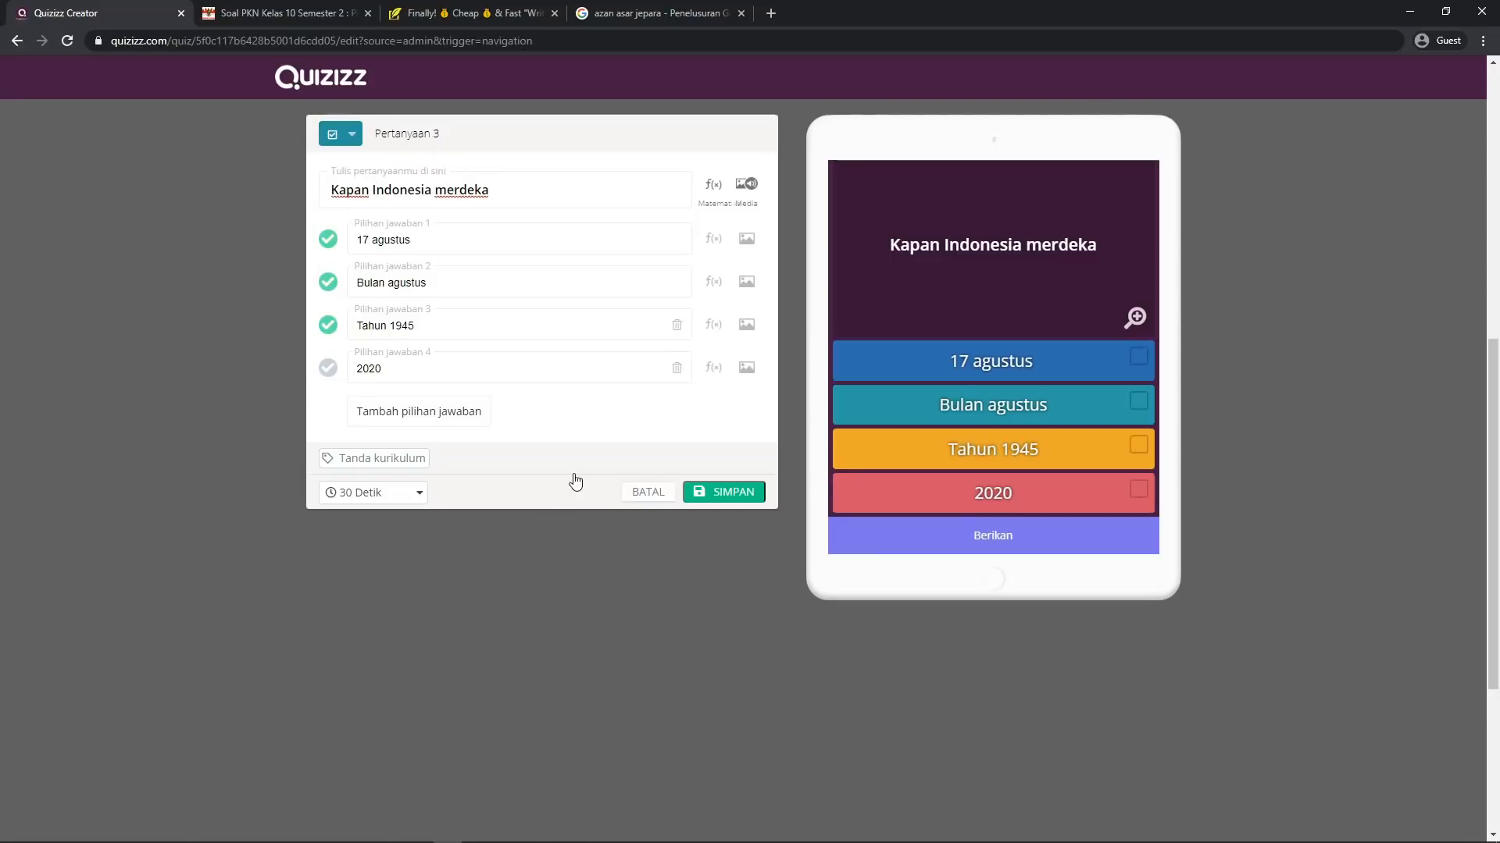
Set the time limit for question 3 to 60 Detik and add a question mark after "Kapan Indonesia merdeka"
left_click(416, 498)
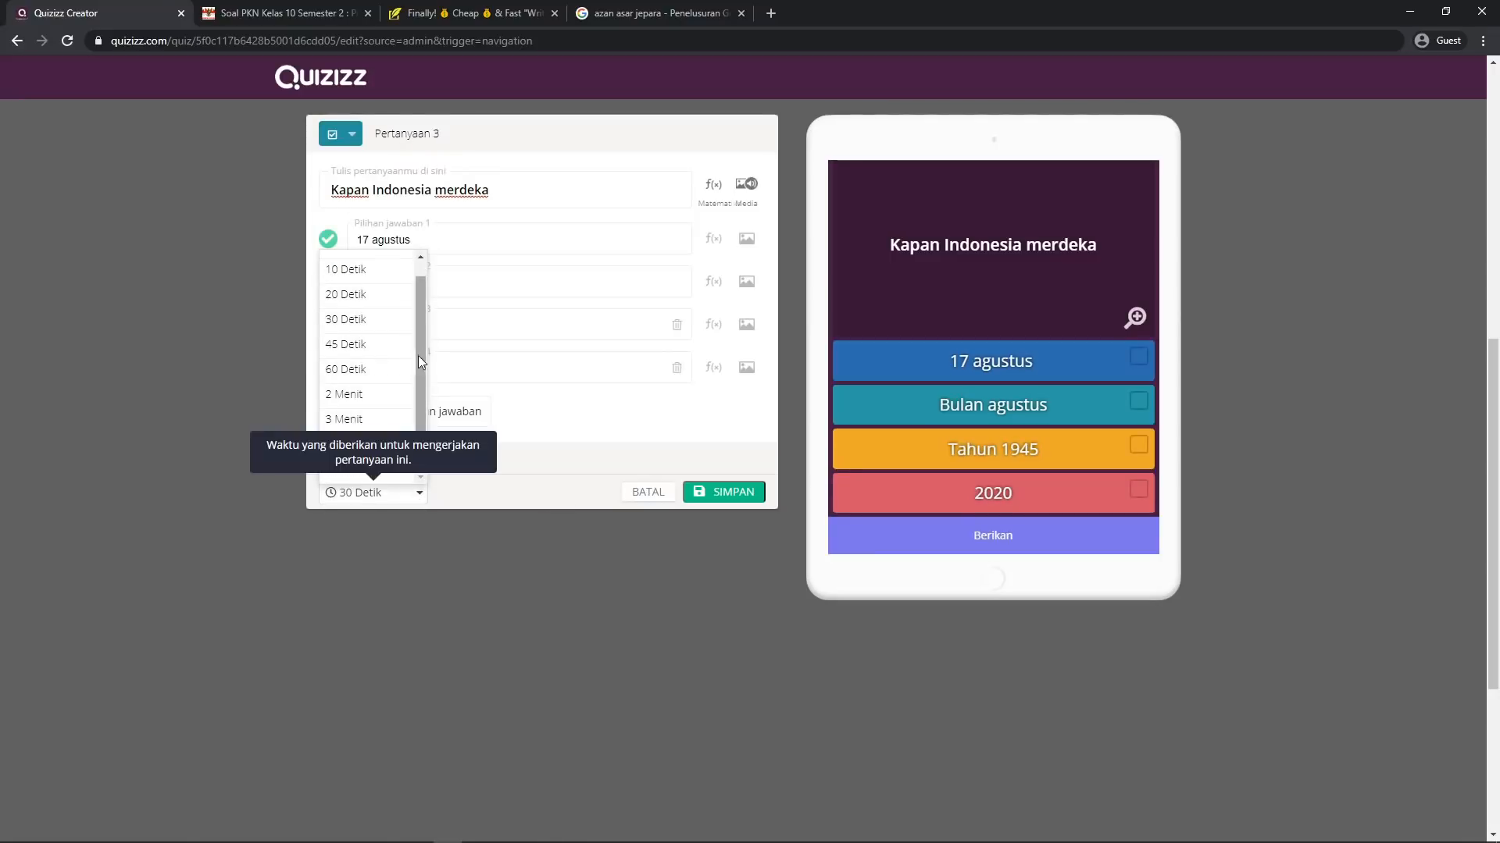
left_click(379, 374)
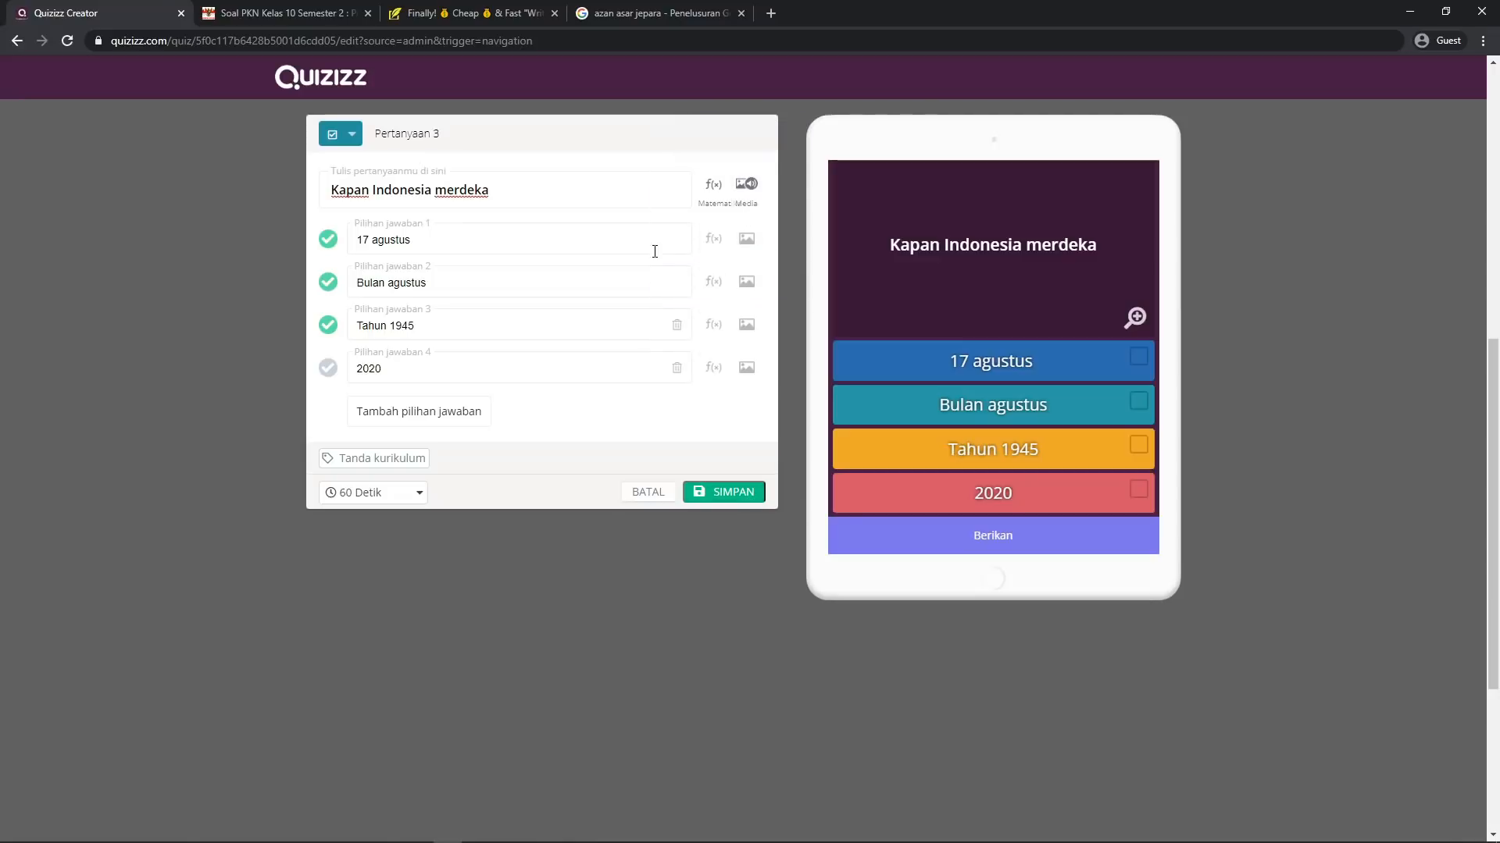
left_click(546, 204)
type("?")
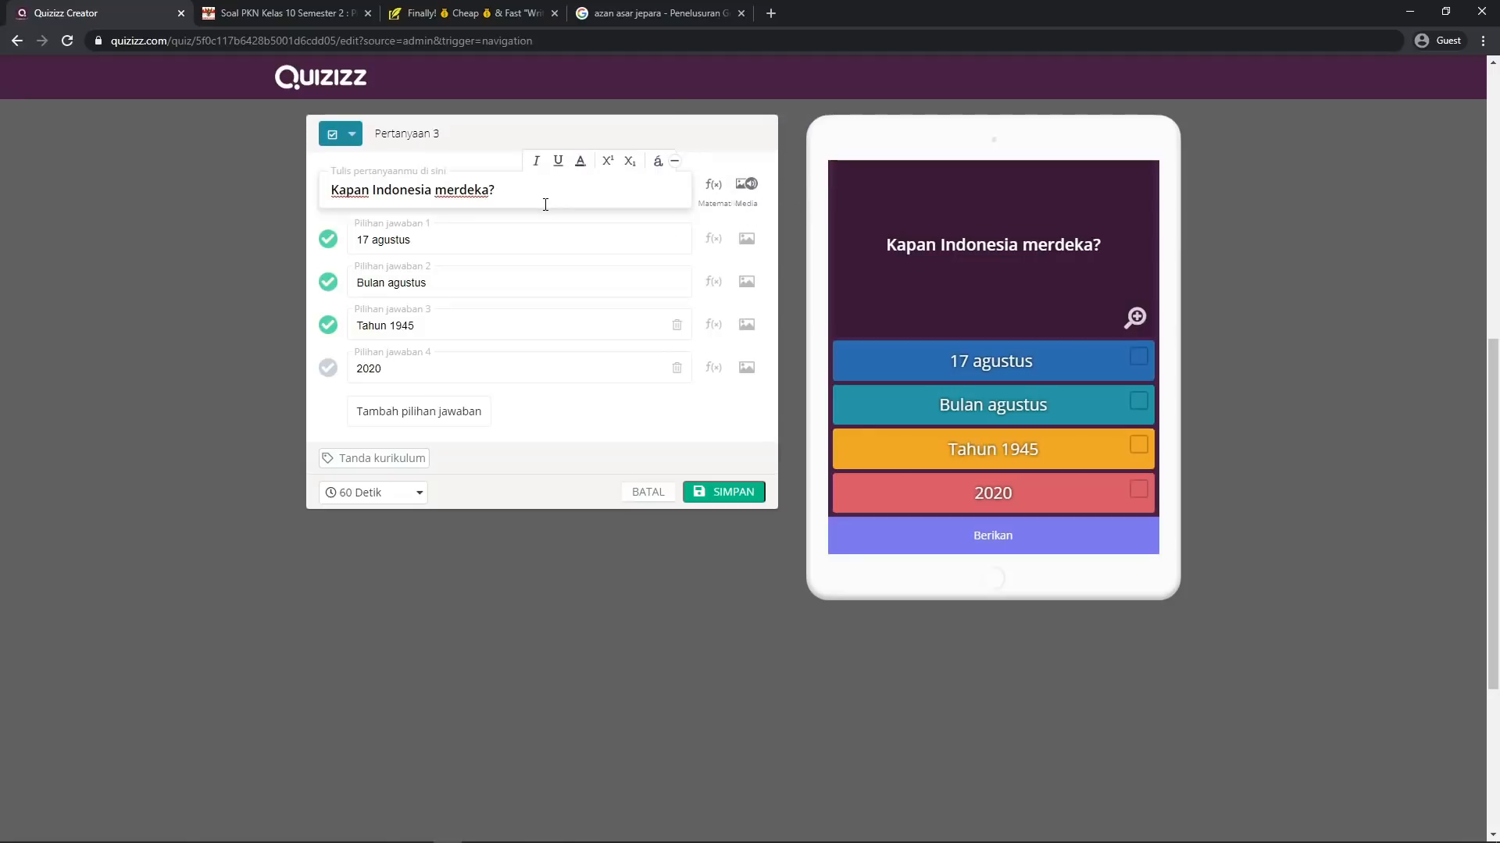
Open the question 3 image upload dialog and close the browser tabs for the PKN questions page and the "Finally! Cheap & Fast" page
left_click(746, 185)
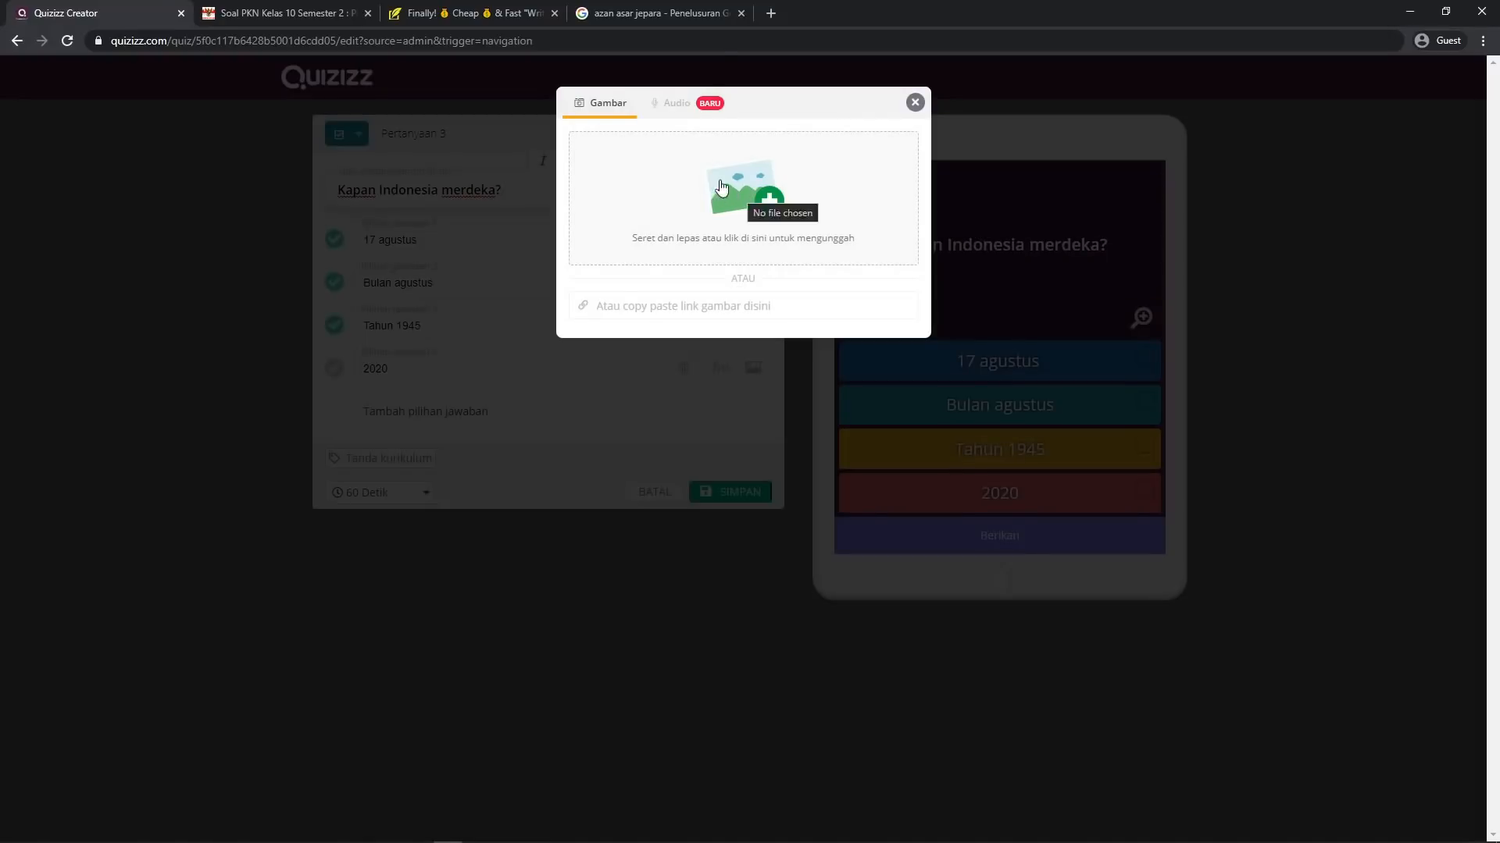
left_click(697, 14)
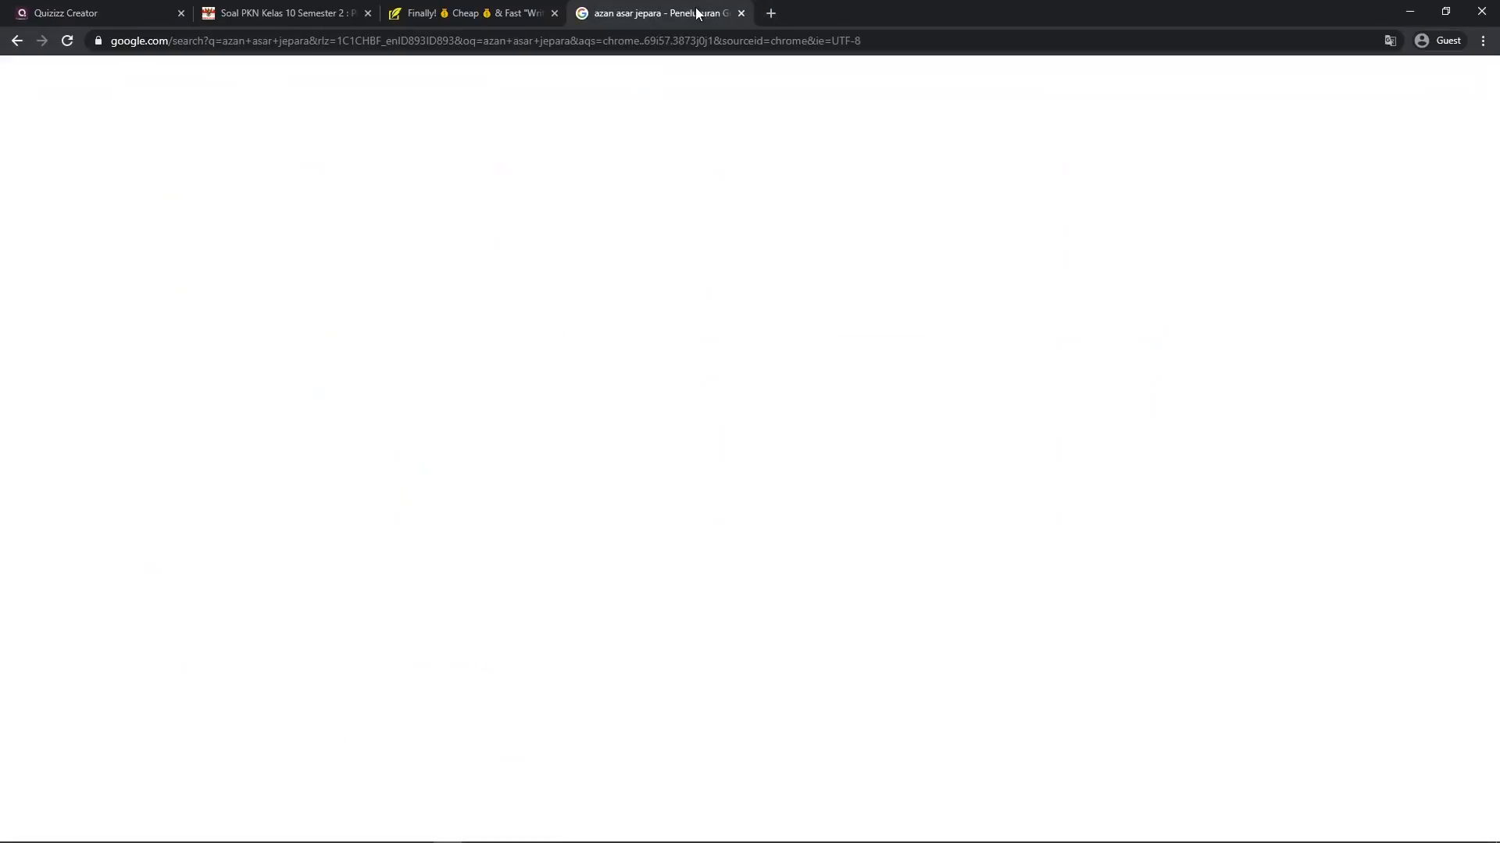
left_click(353, 14)
left_click(554, 13)
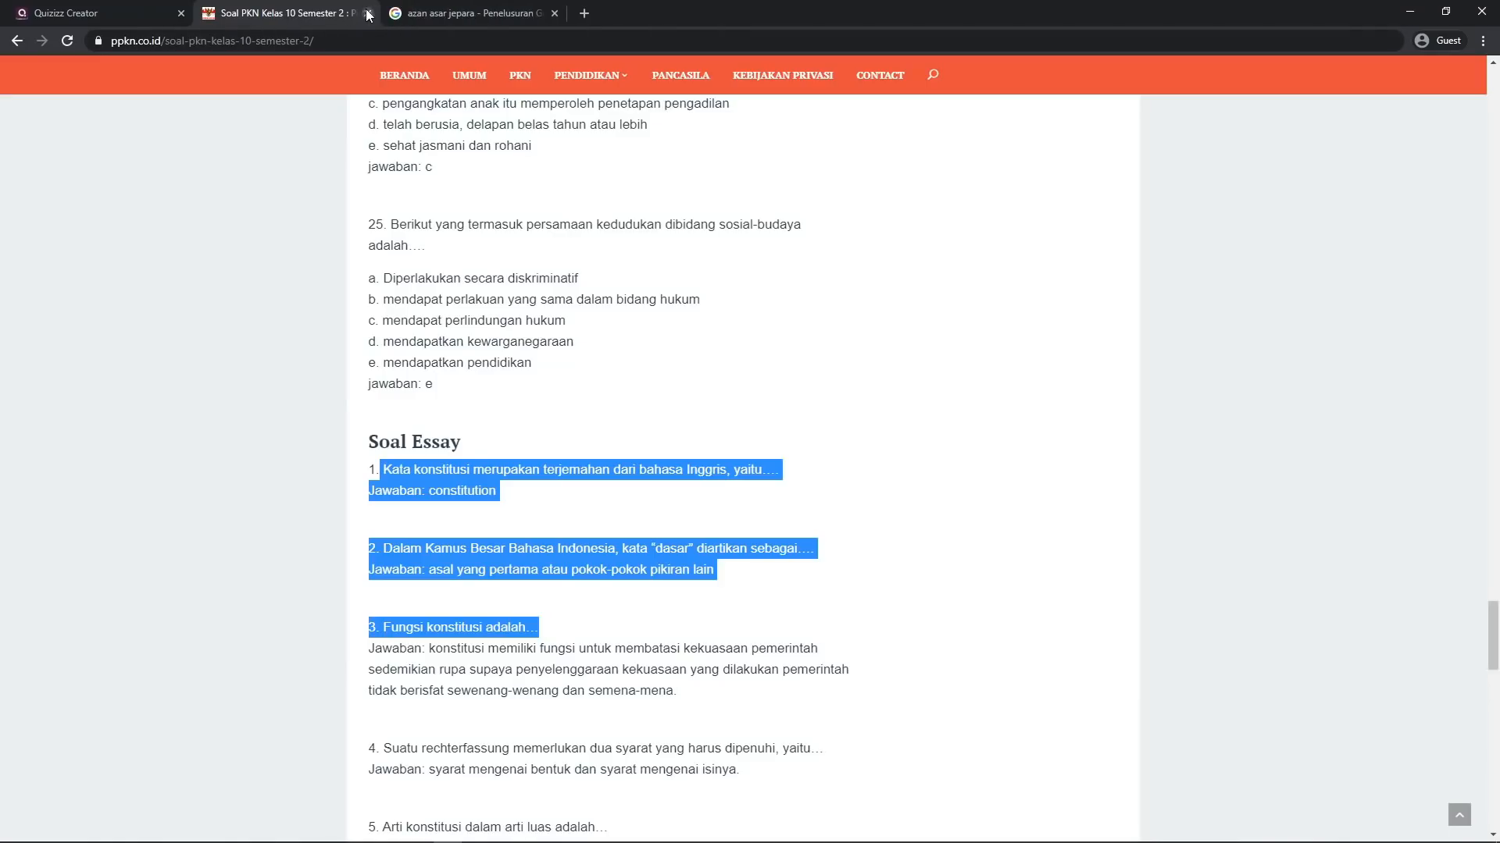
left_click(368, 13)
left_click(172, 22)
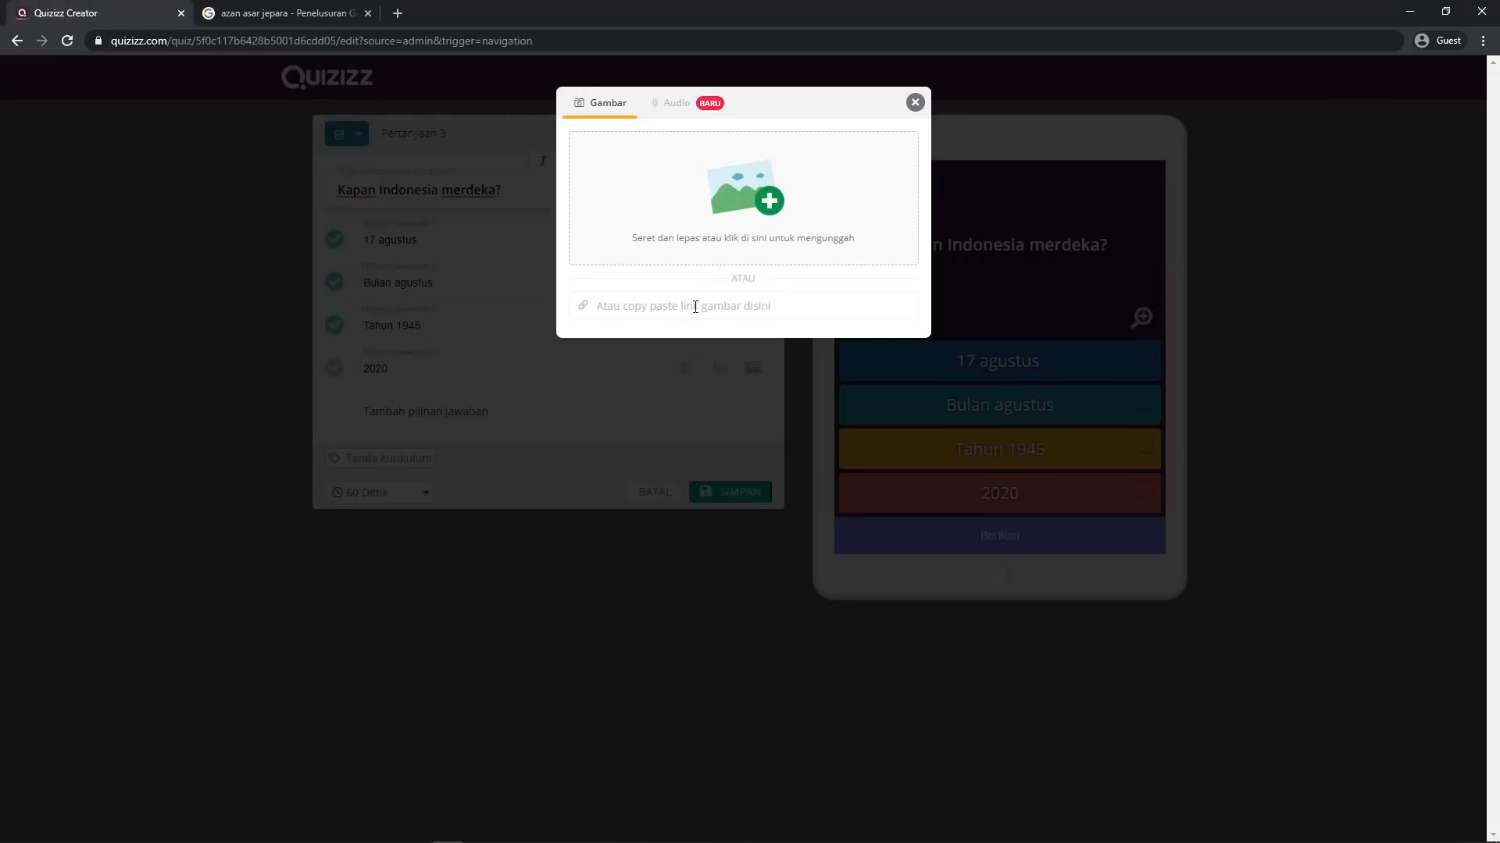
Replace the existing Google search with "LOGO MERAH PUTIH" and run it
left_click(273, 11)
left_click_drag(273, 89, 128, 95)
left_click(97, 8)
left_click(305, 14)
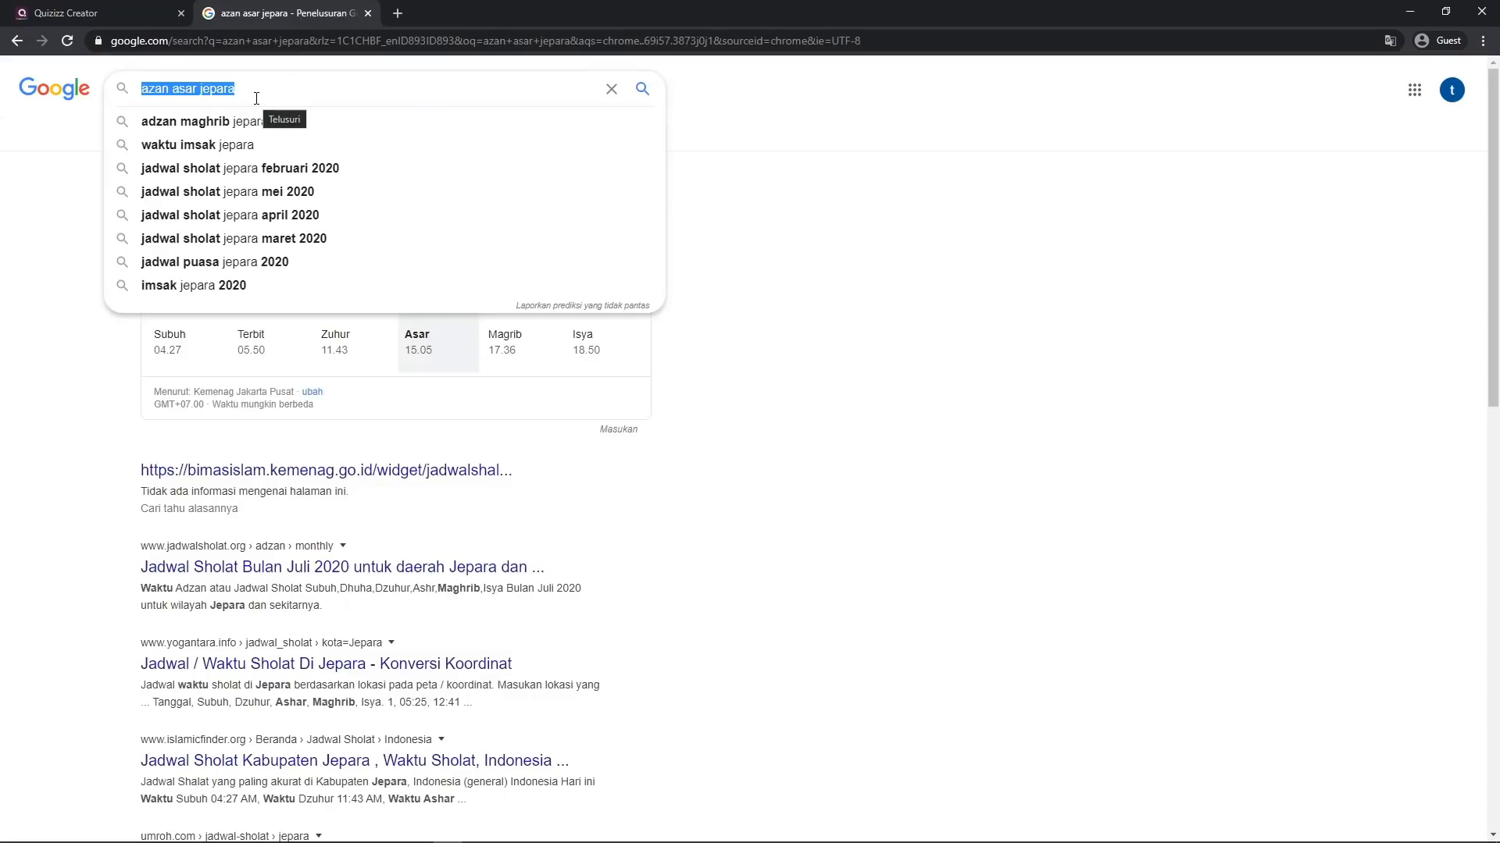
type("LOGO ")
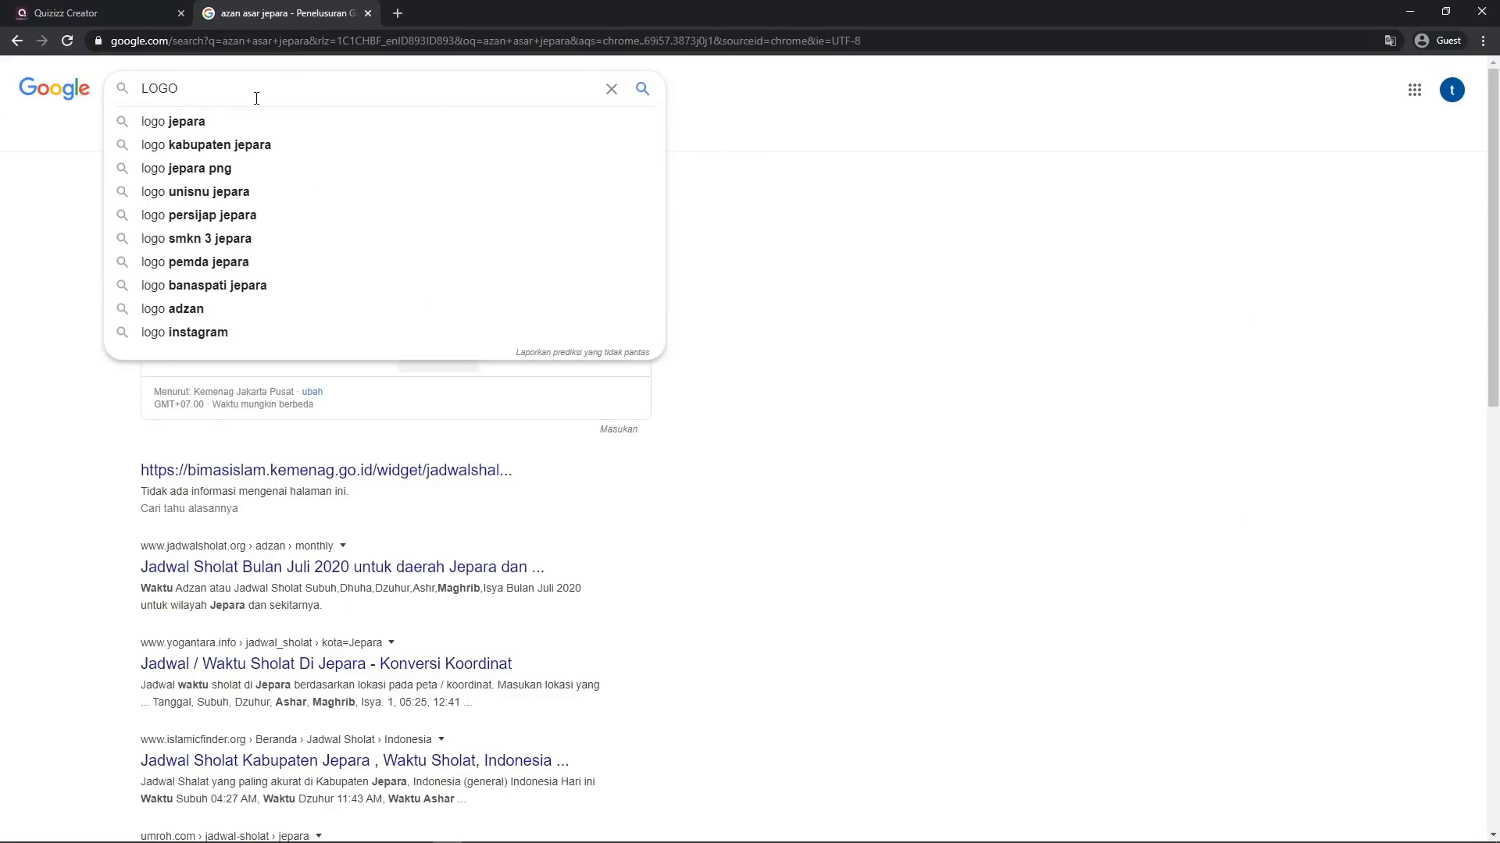
type("MERAH PU")
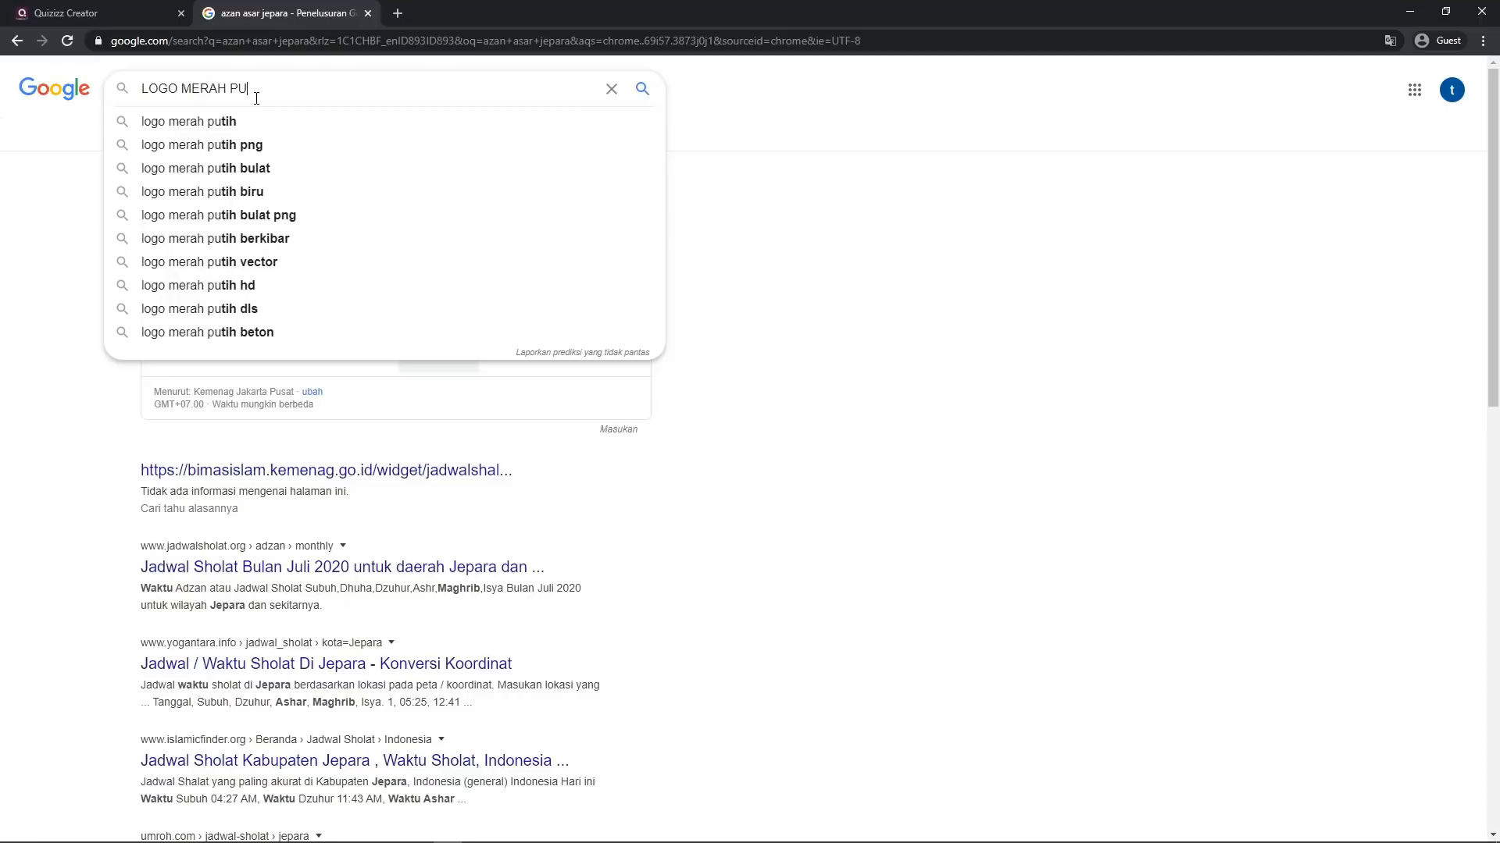
type("TIH")
key("Return")
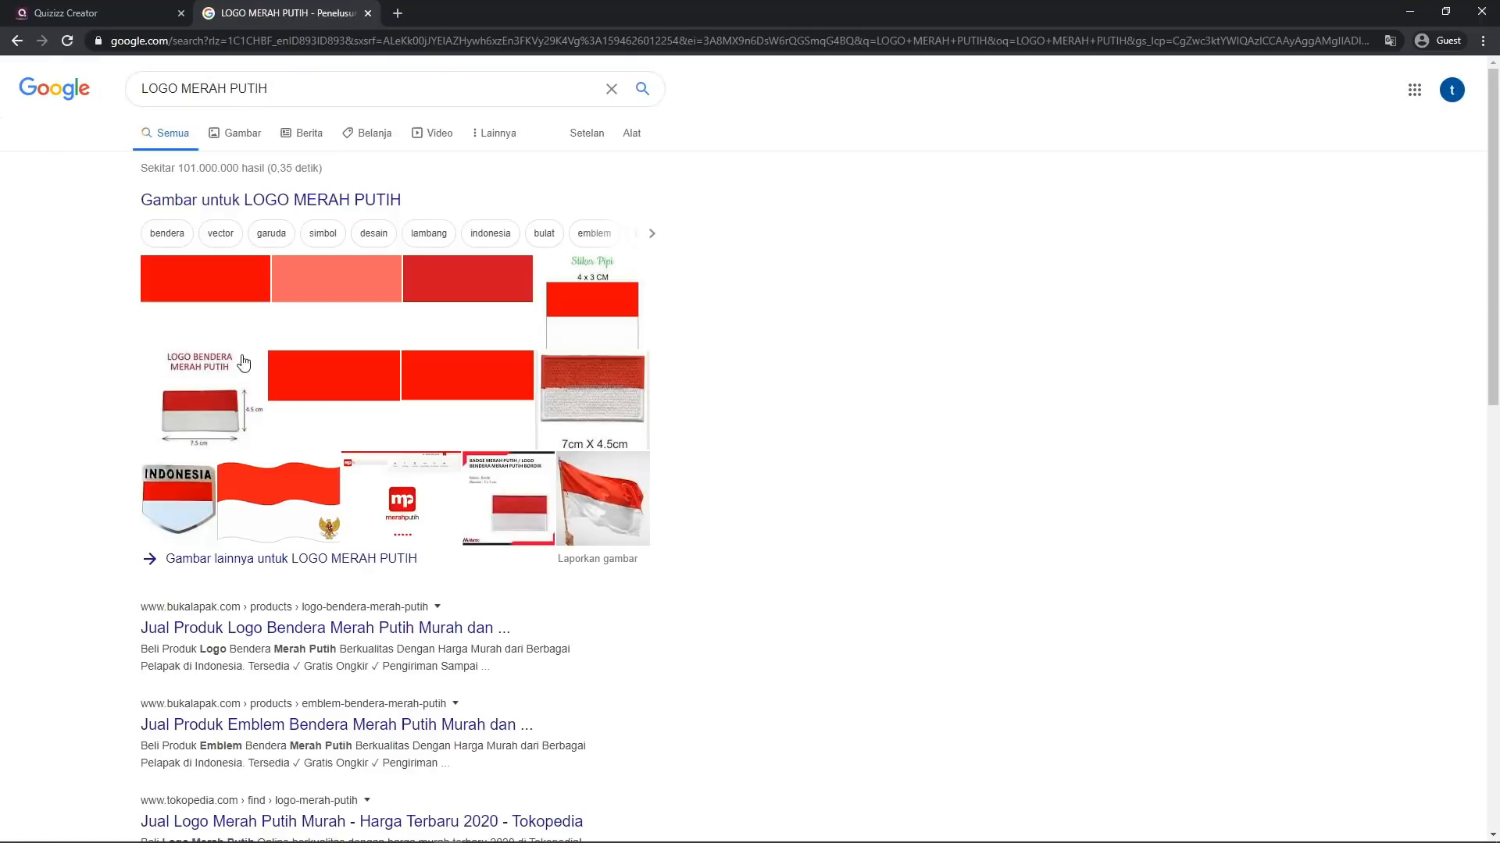
Open the Wikipedia "Bendera Indonesia" flag from the image results and copy its image address
left_click(221, 308)
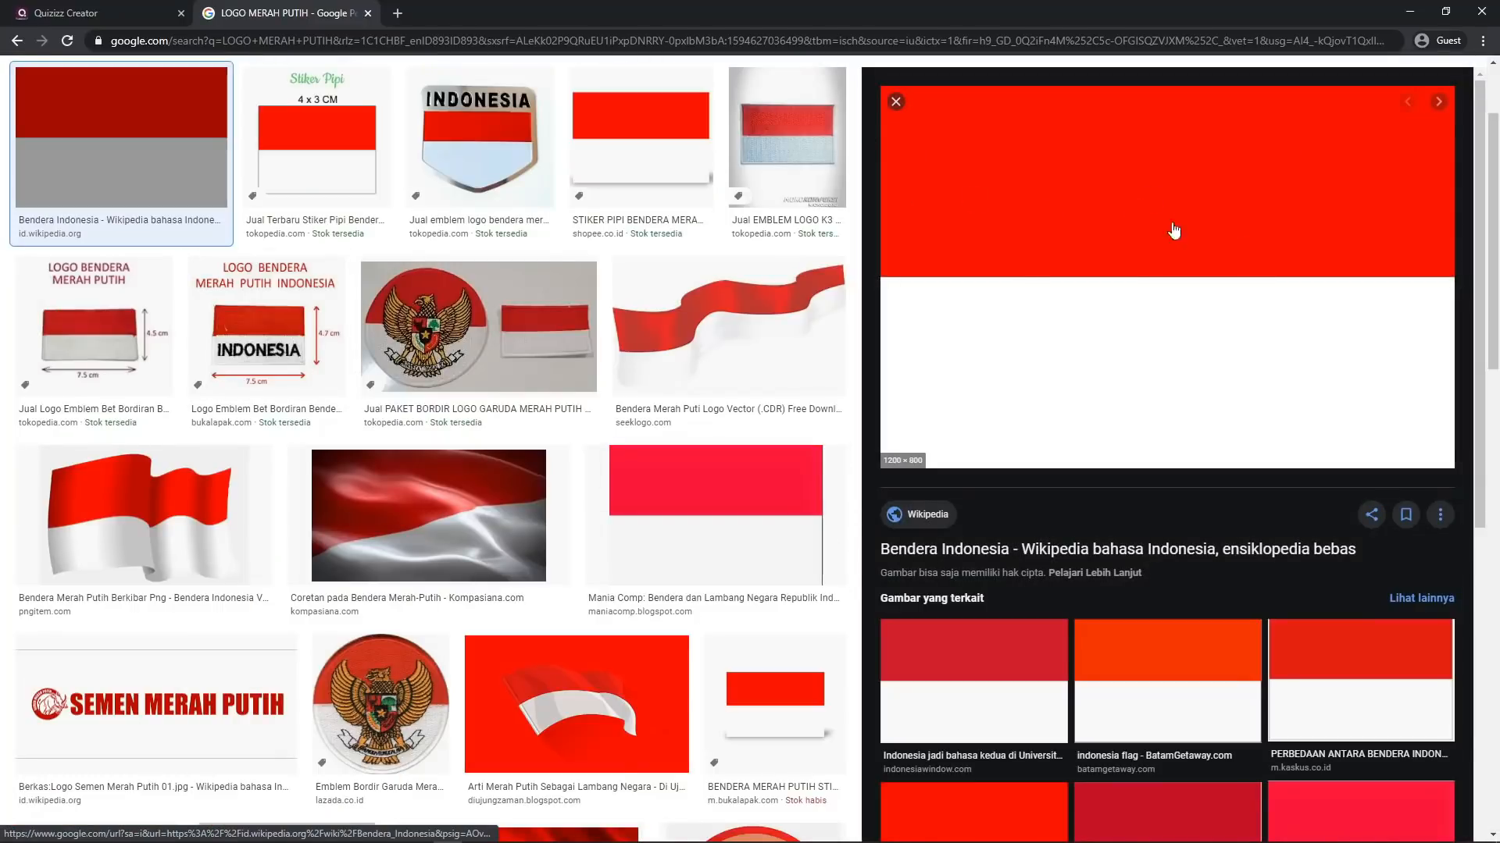
right_click(1110, 210)
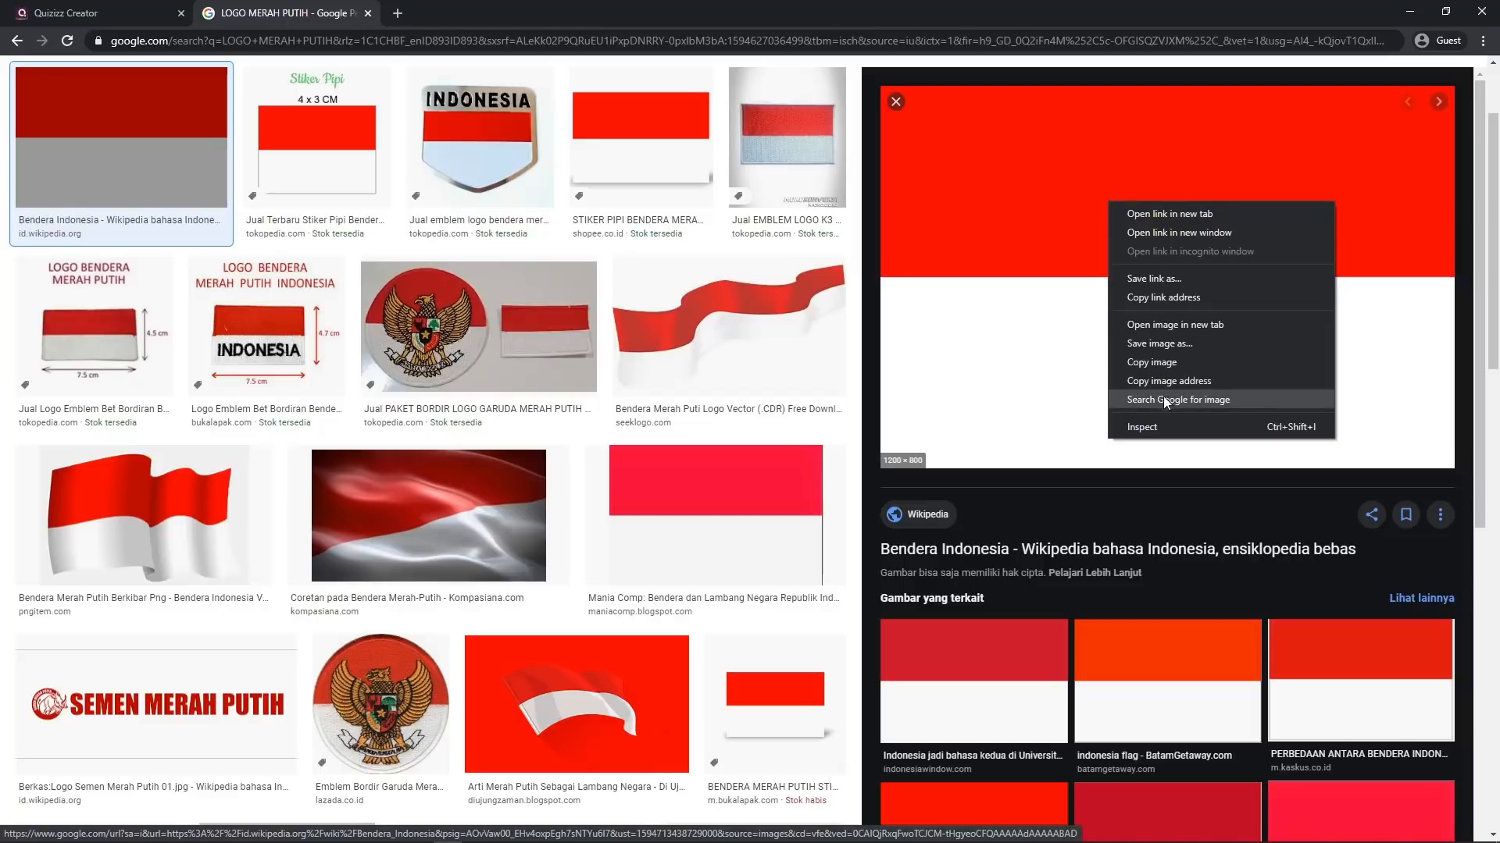
left_click(1201, 380)
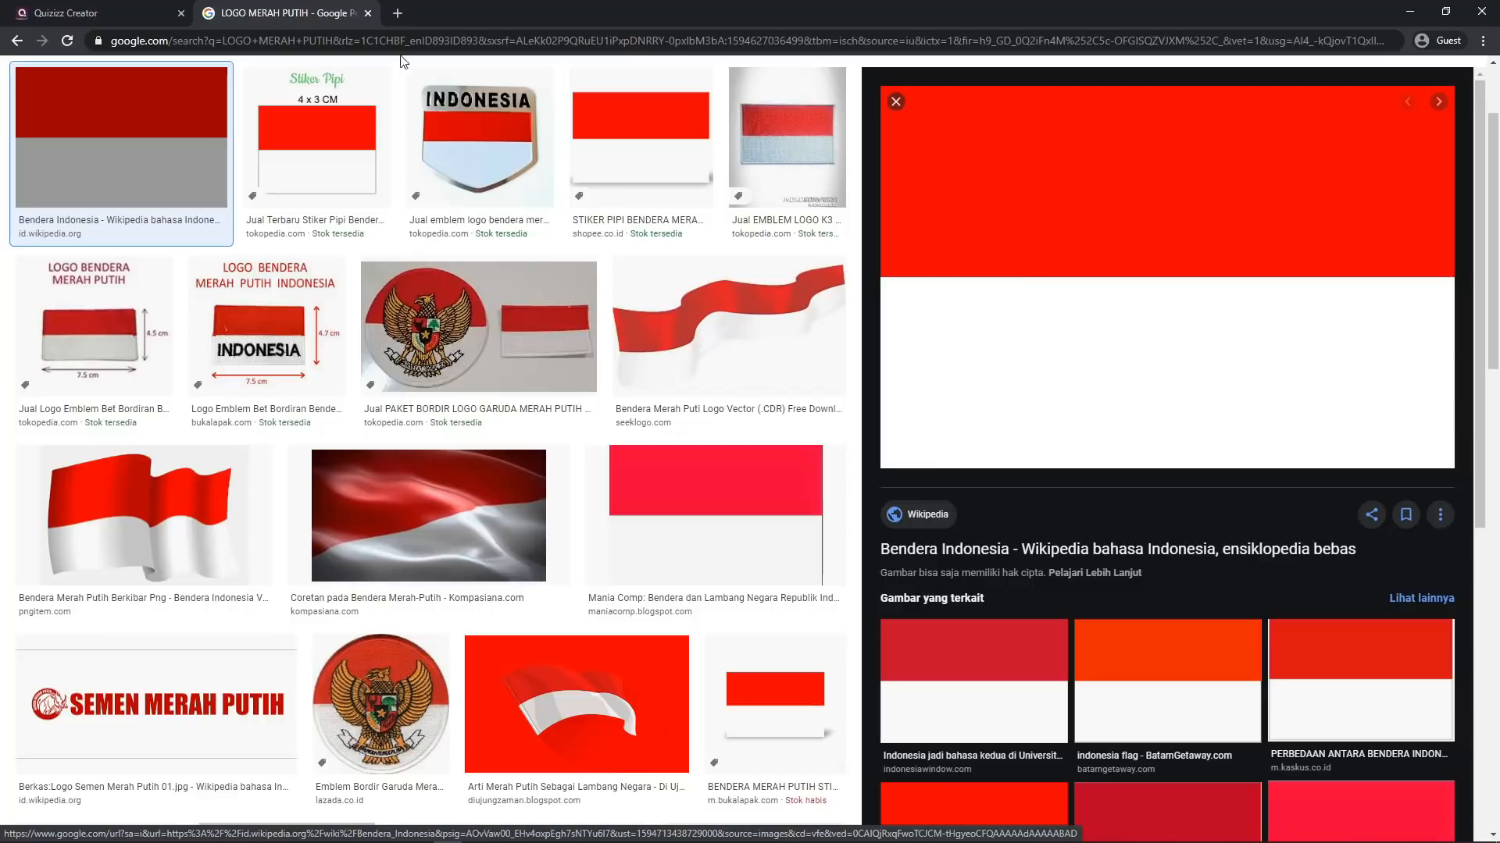
Paste the copied flag image link into question 3's image dialog in Quizizz and save the image
left_click(97, 7)
left_click(686, 304)
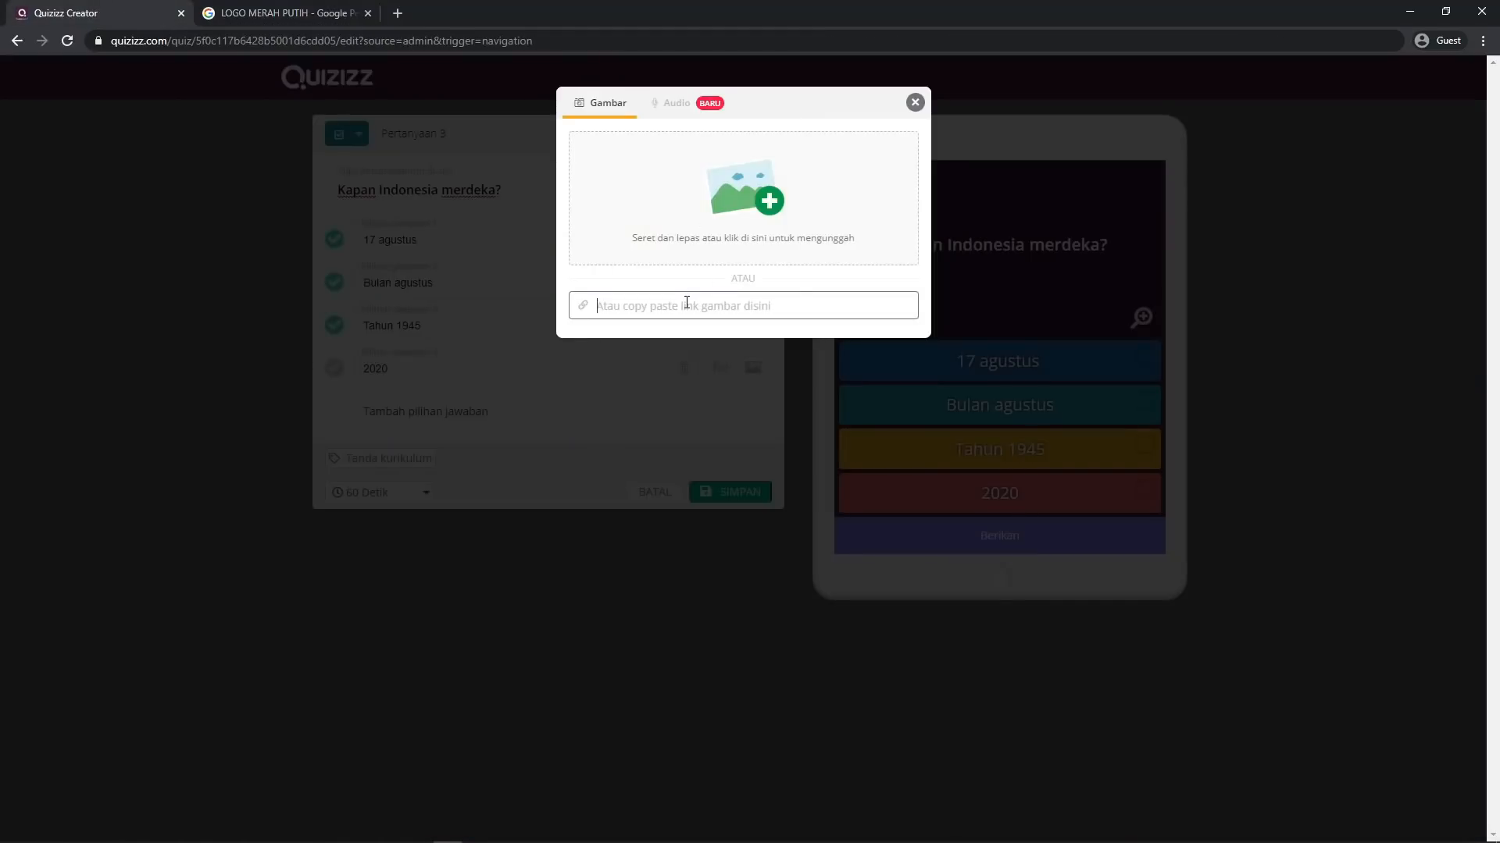
key("ctrl+v")
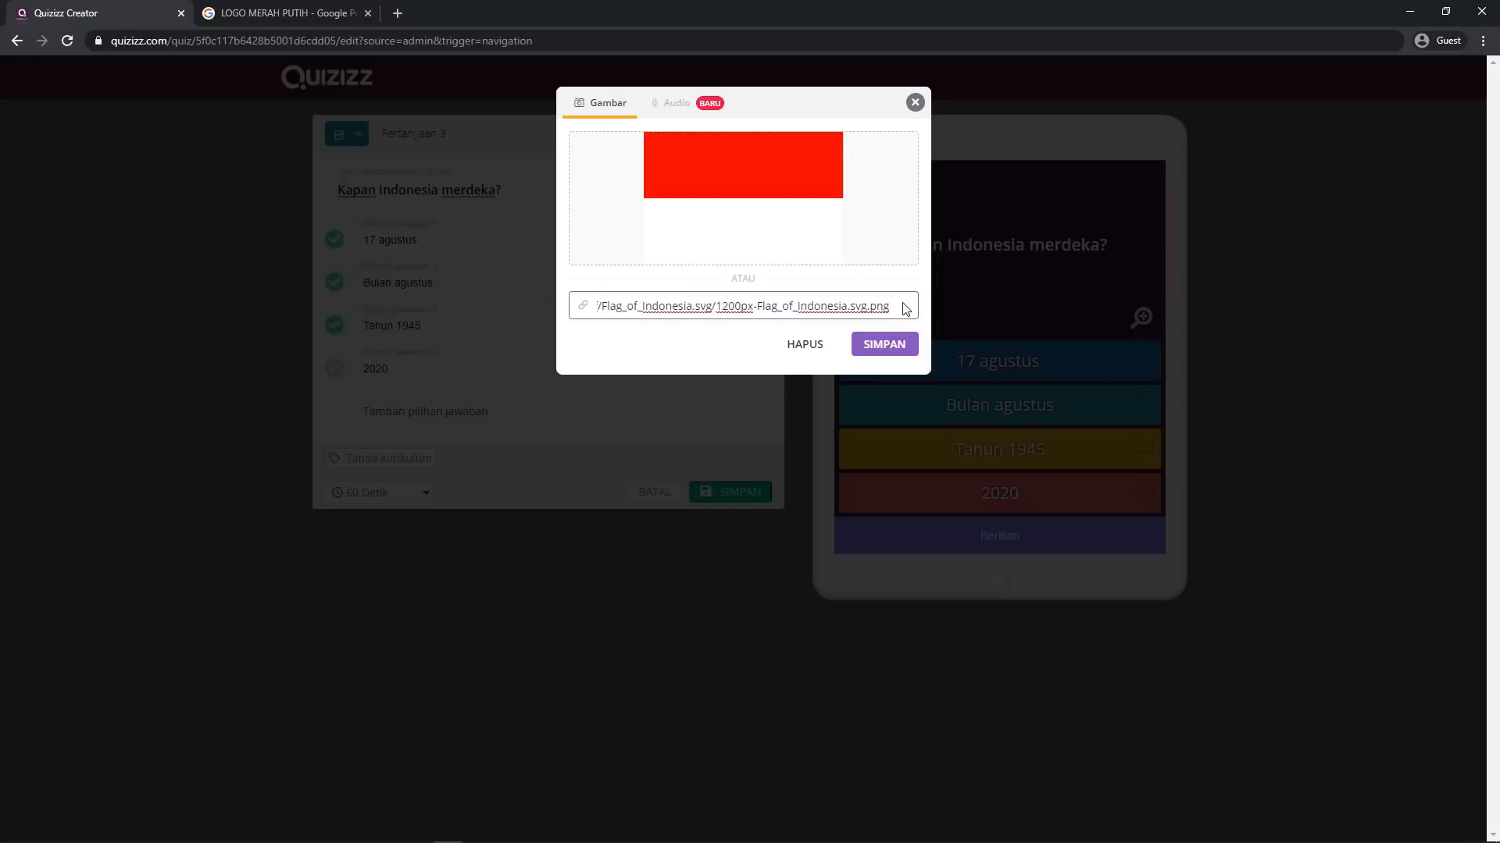
left_click(869, 336)
left_click(893, 350)
left_click(892, 345)
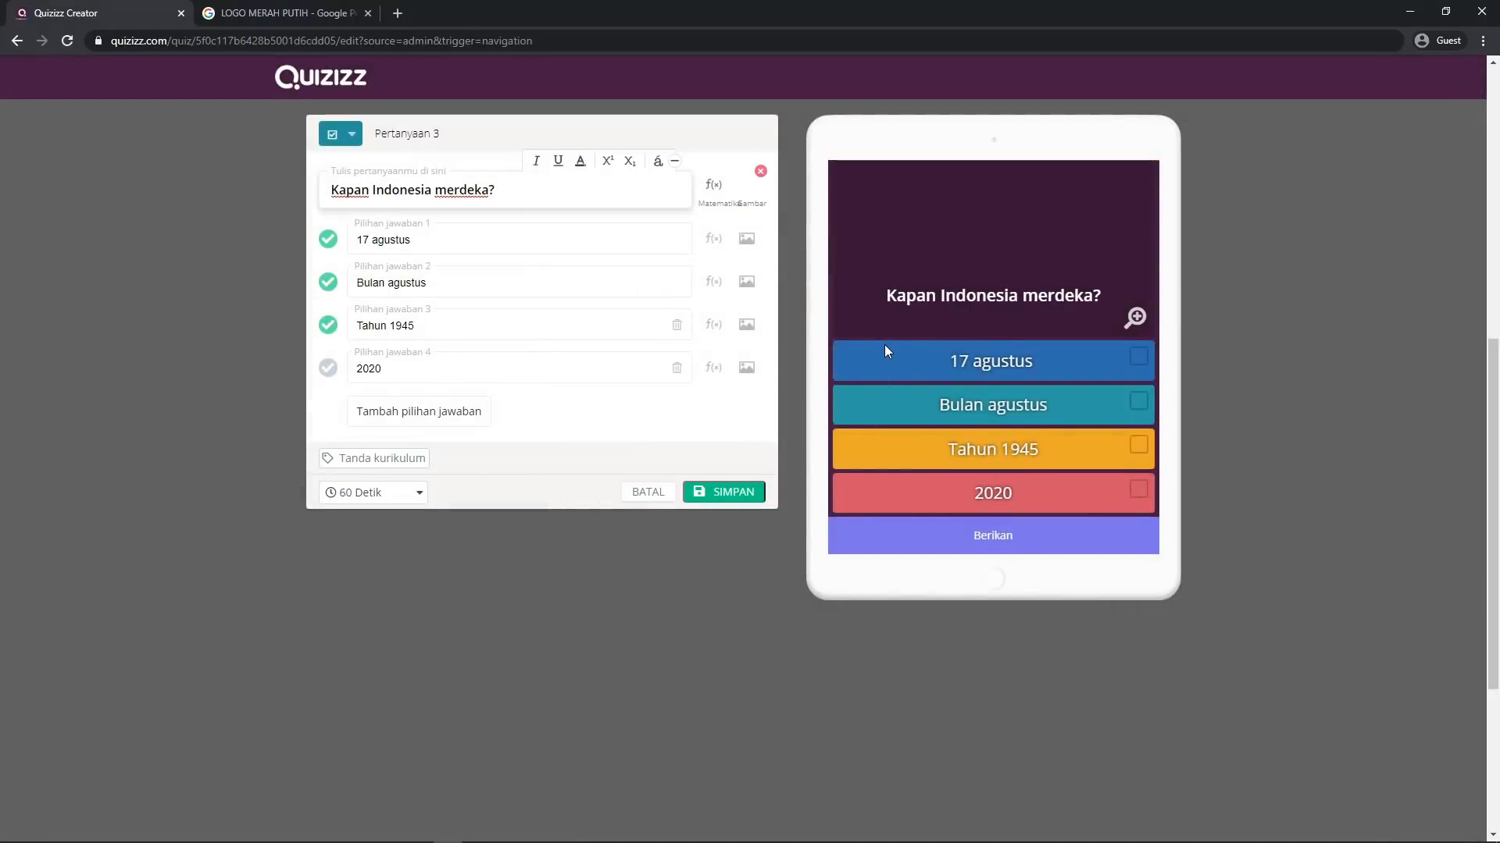
Review question 3's answer options and save the question
left_click(592, 246)
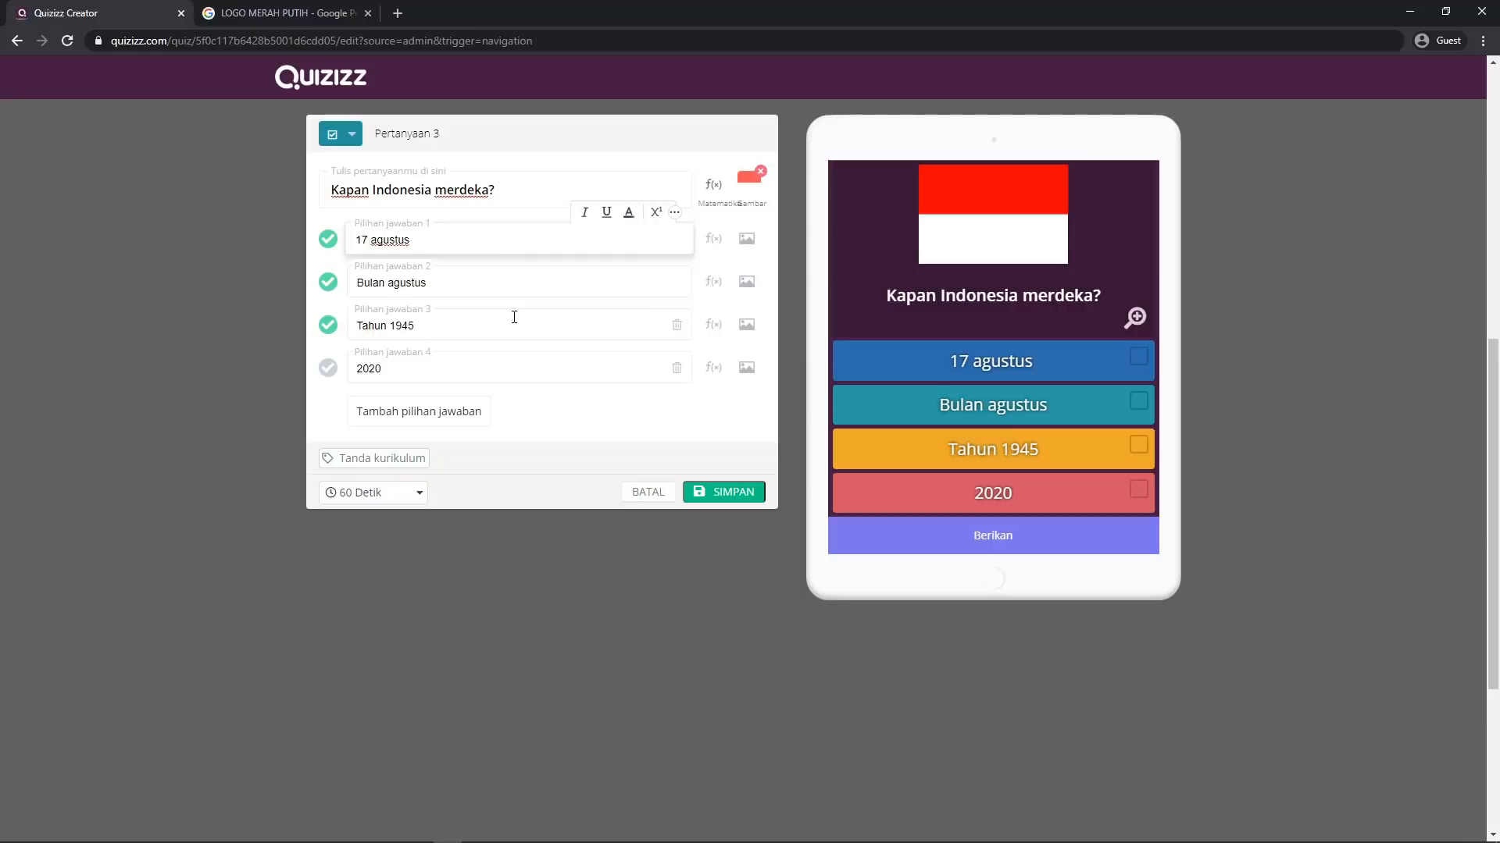
left_click(492, 283)
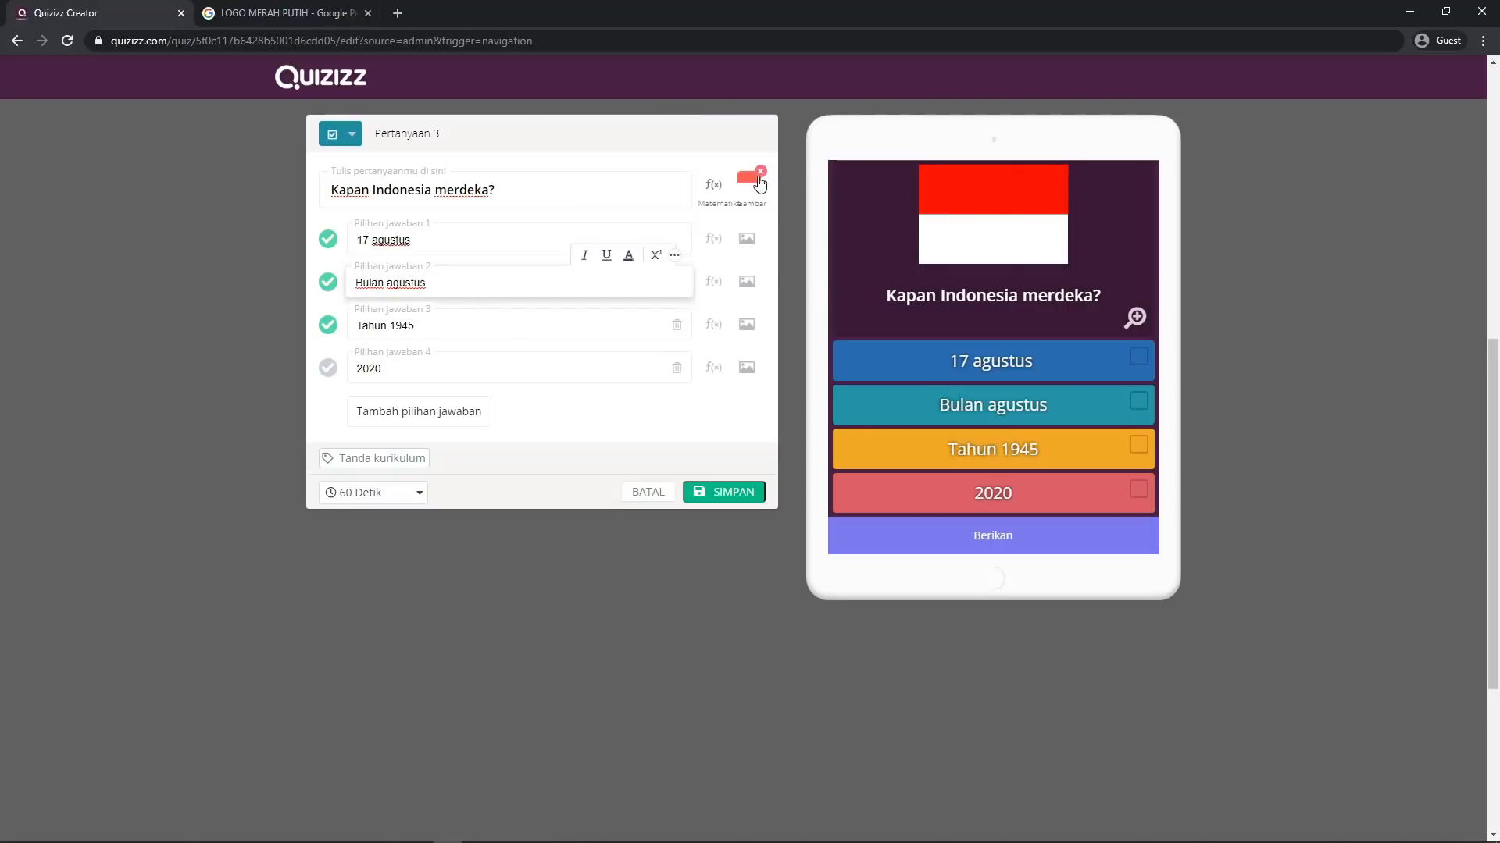
left_click(568, 321)
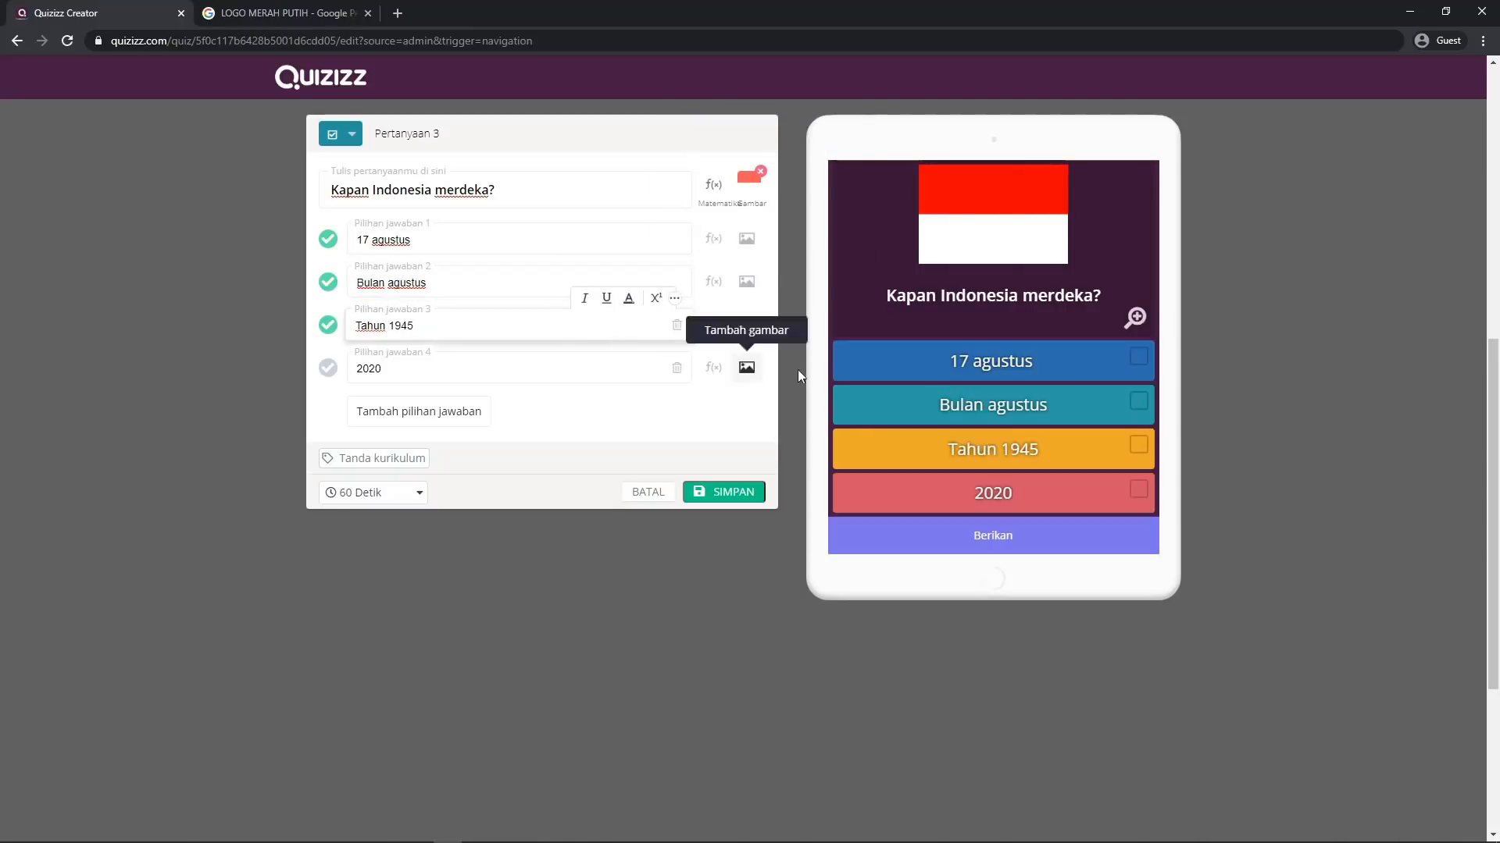
left_click(726, 493)
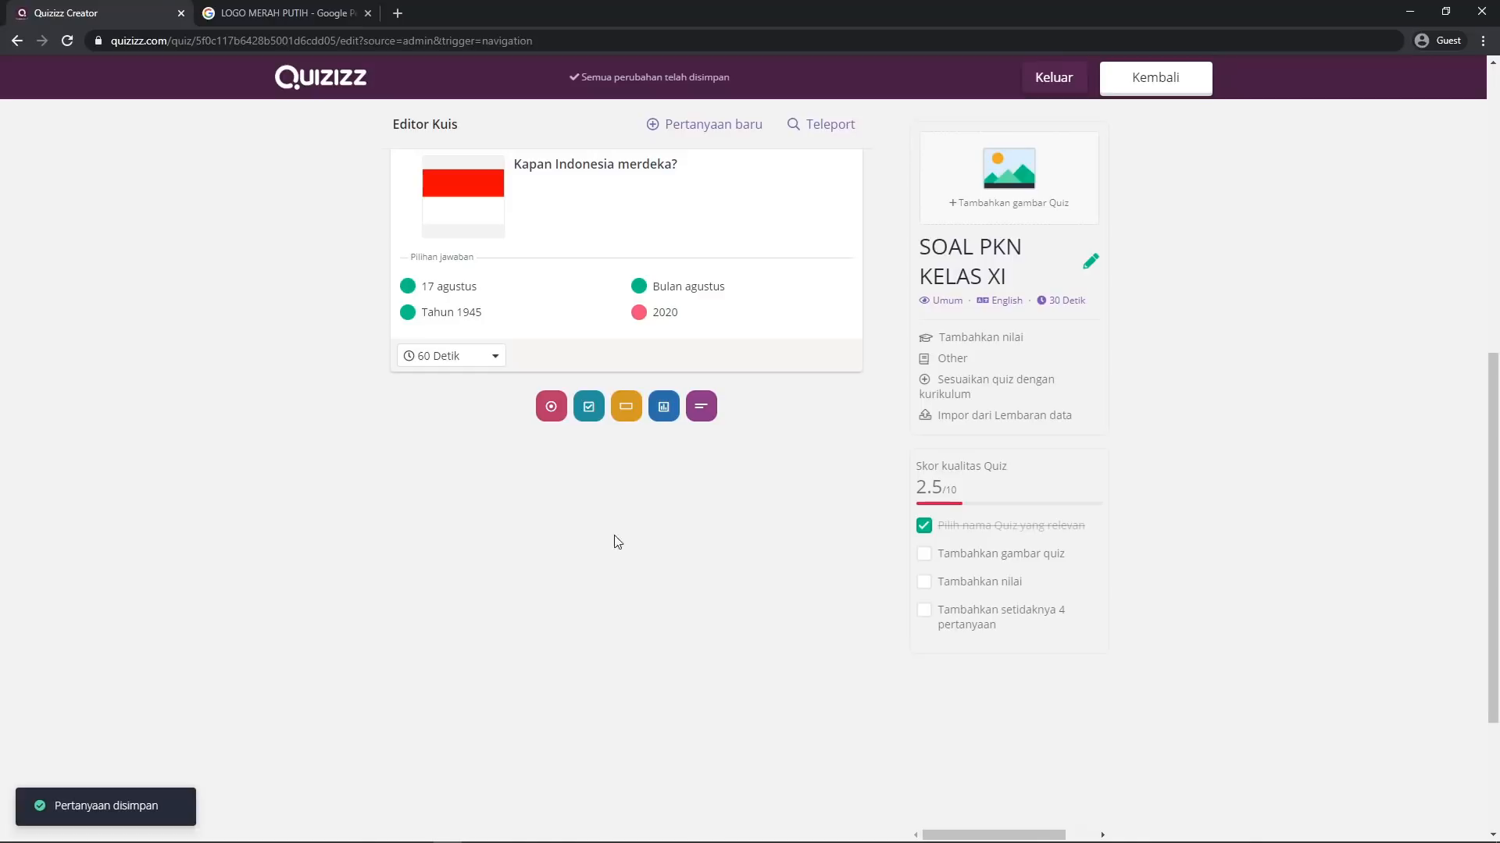
Add a new Checkbox question and copy "Sumpahn pemuda diperingati pada" from question 7 in Word as its question text
left_click_drag(1494, 442, 1494, 410)
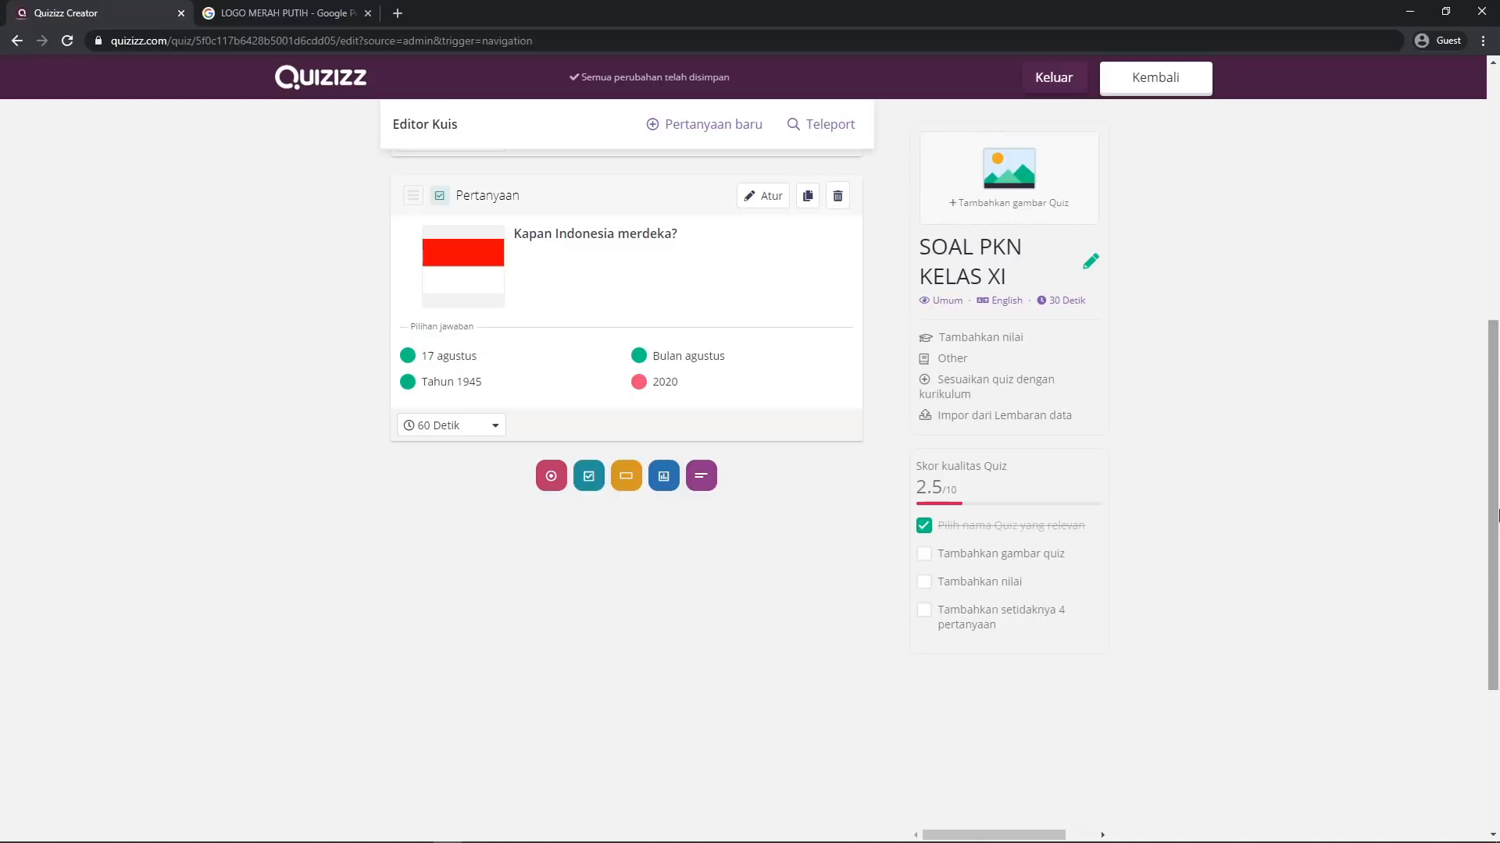
left_click(590, 478)
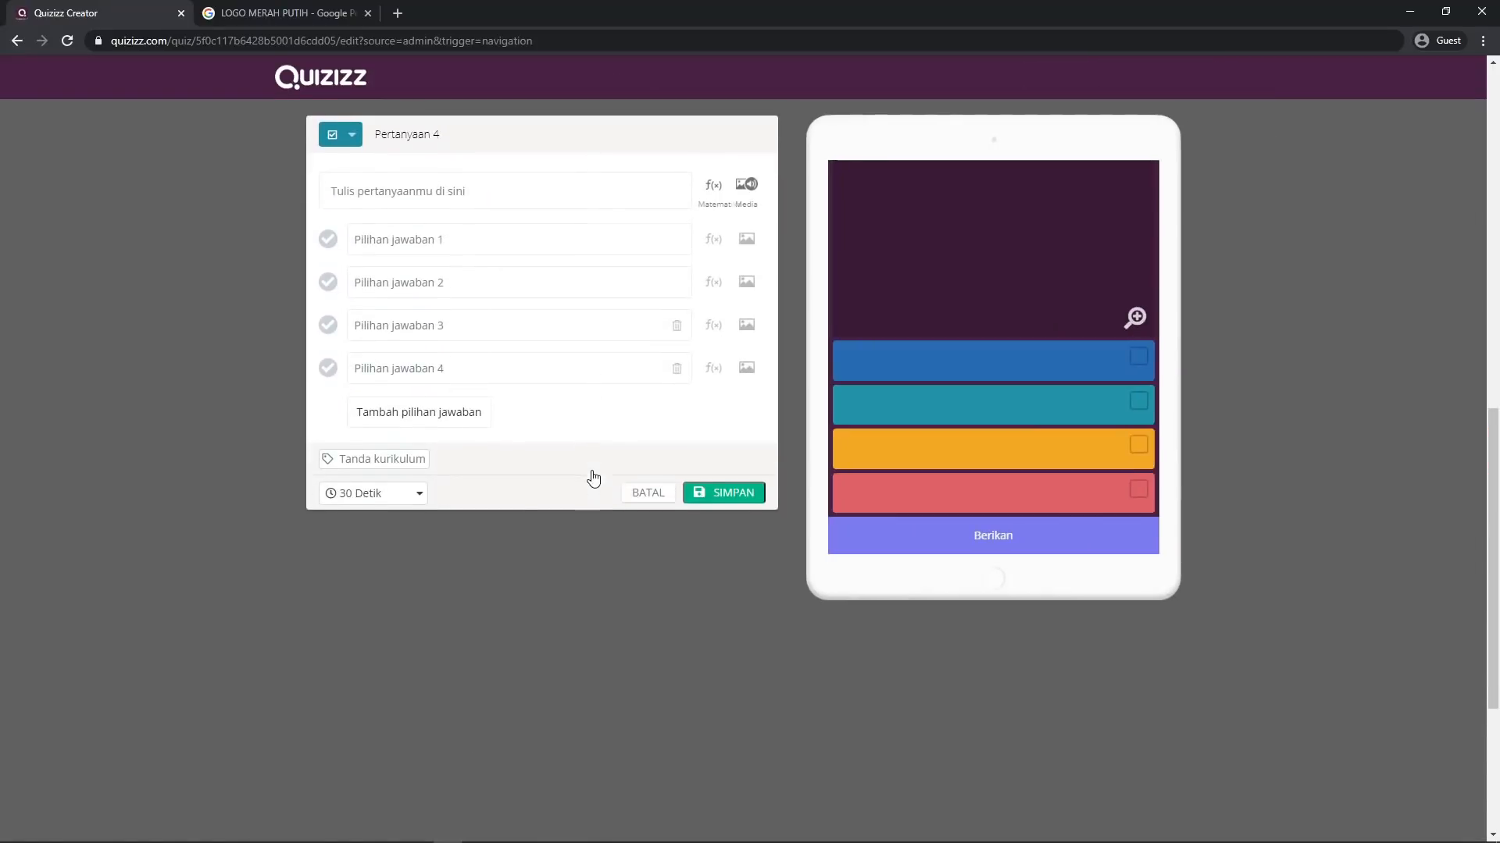
left_click(505, 832)
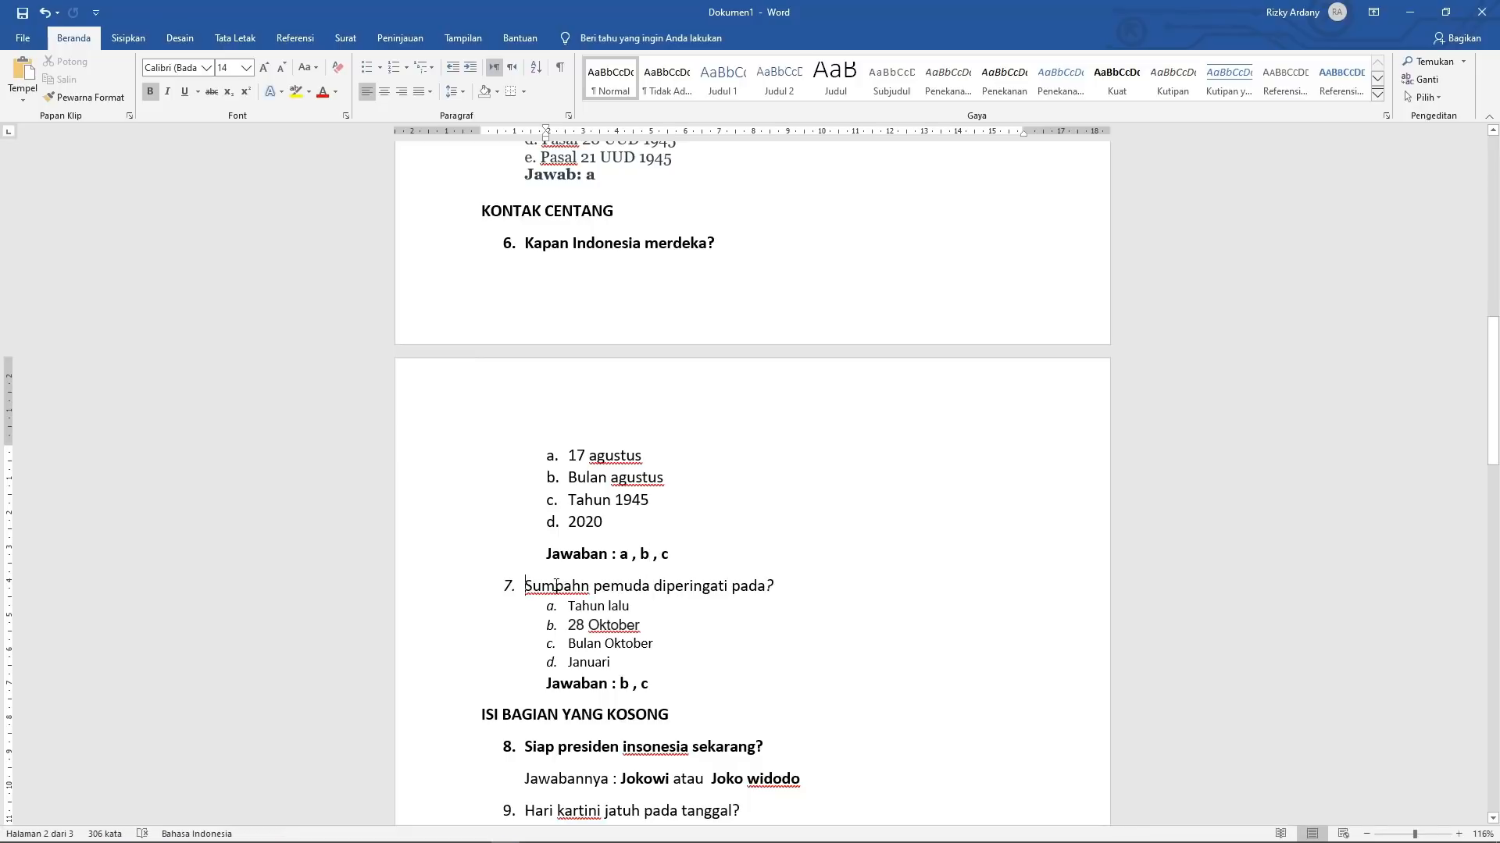
left_click_drag(556, 585, 764, 586)
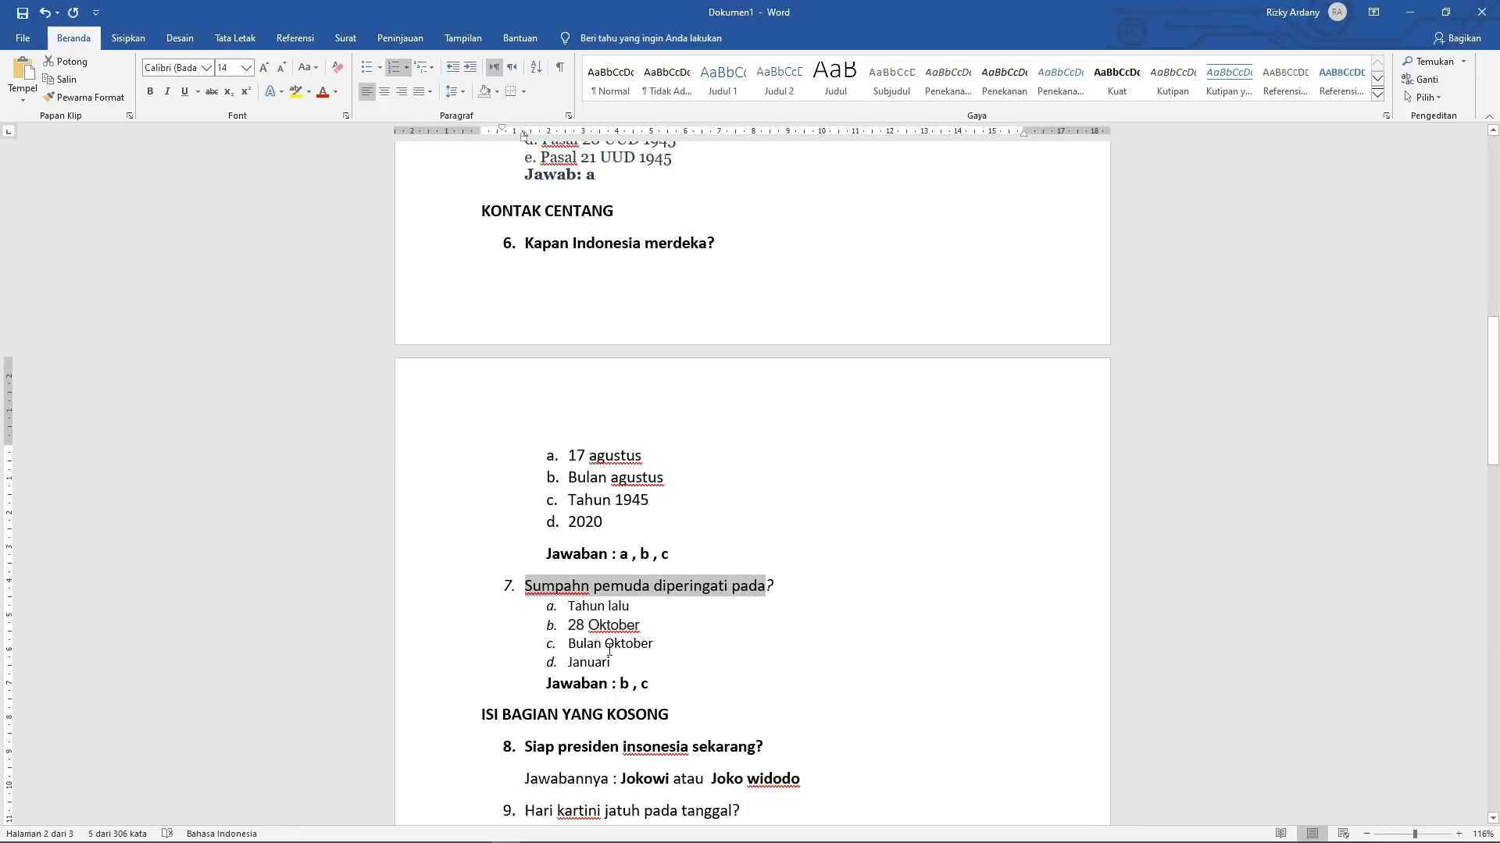
left_click(454, 833)
left_click(457, 192)
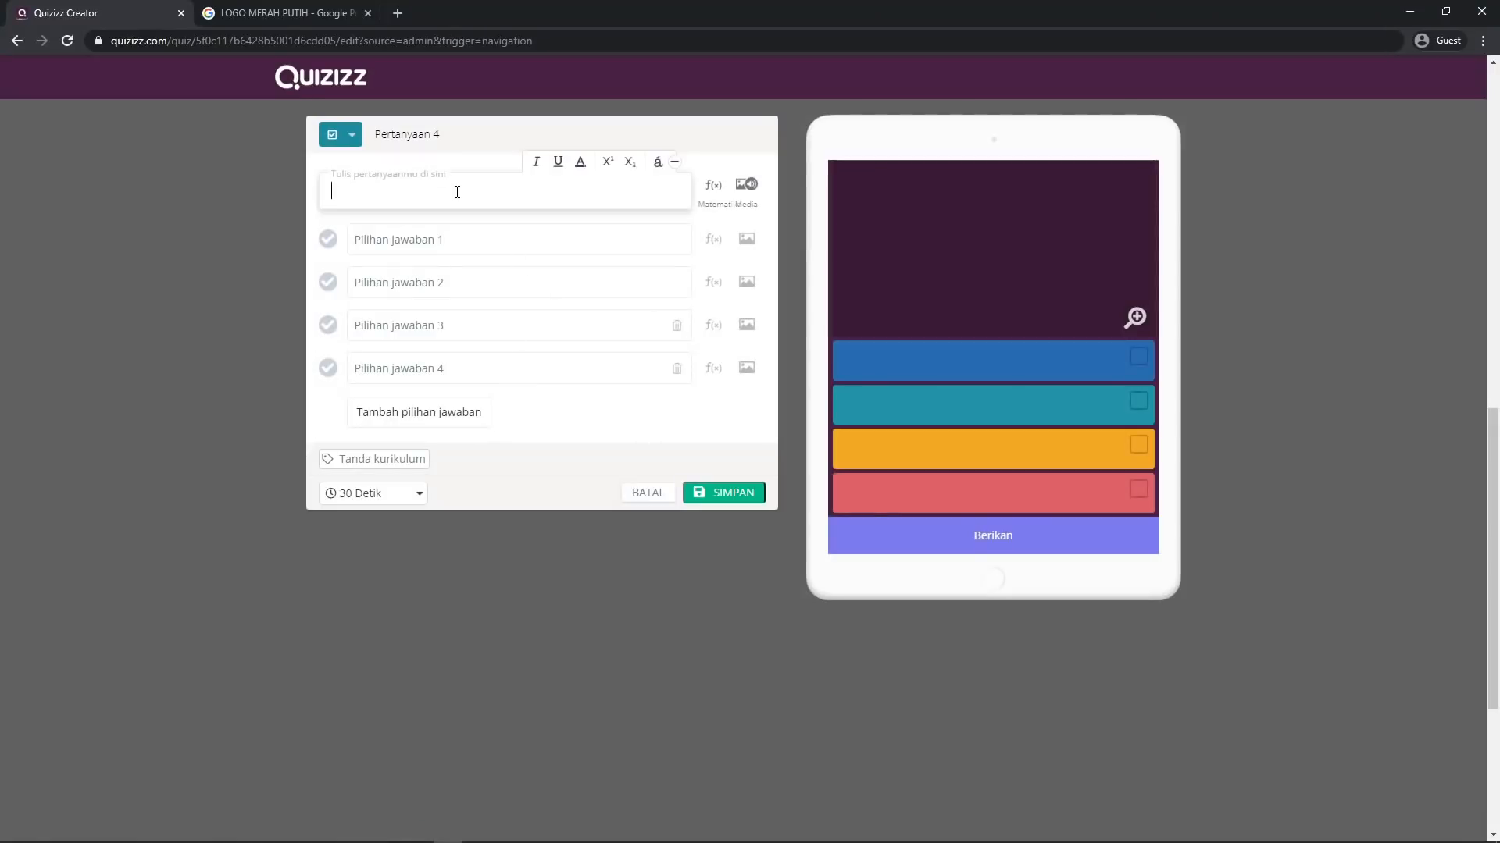
key("ctrl+v")
Copy "Tahun lalu" from question 7 in Word into the first answer option of question 4
left_click(504, 833)
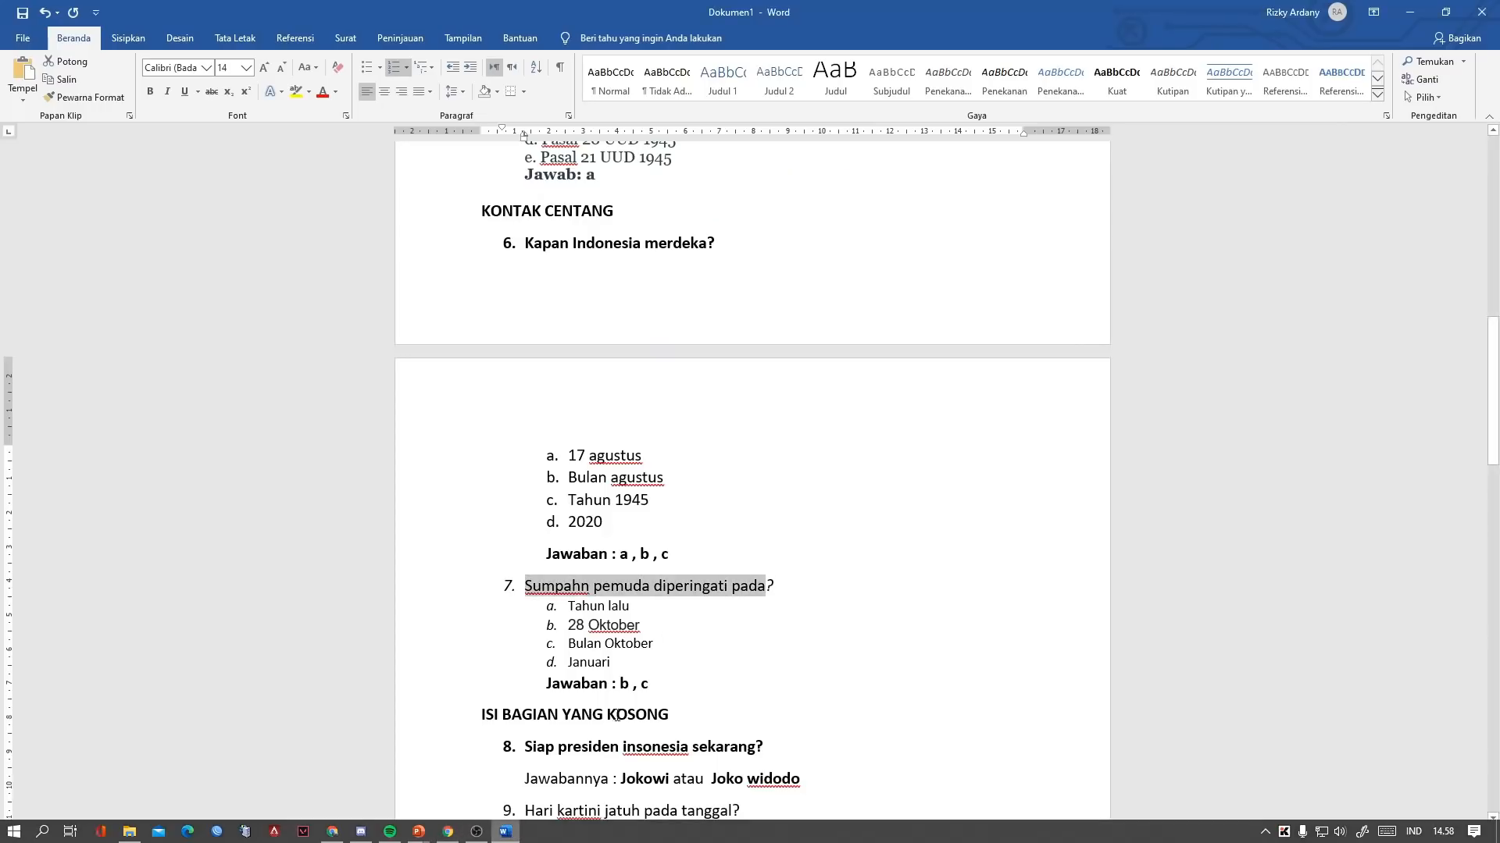
left_click_drag(637, 607, 556, 607)
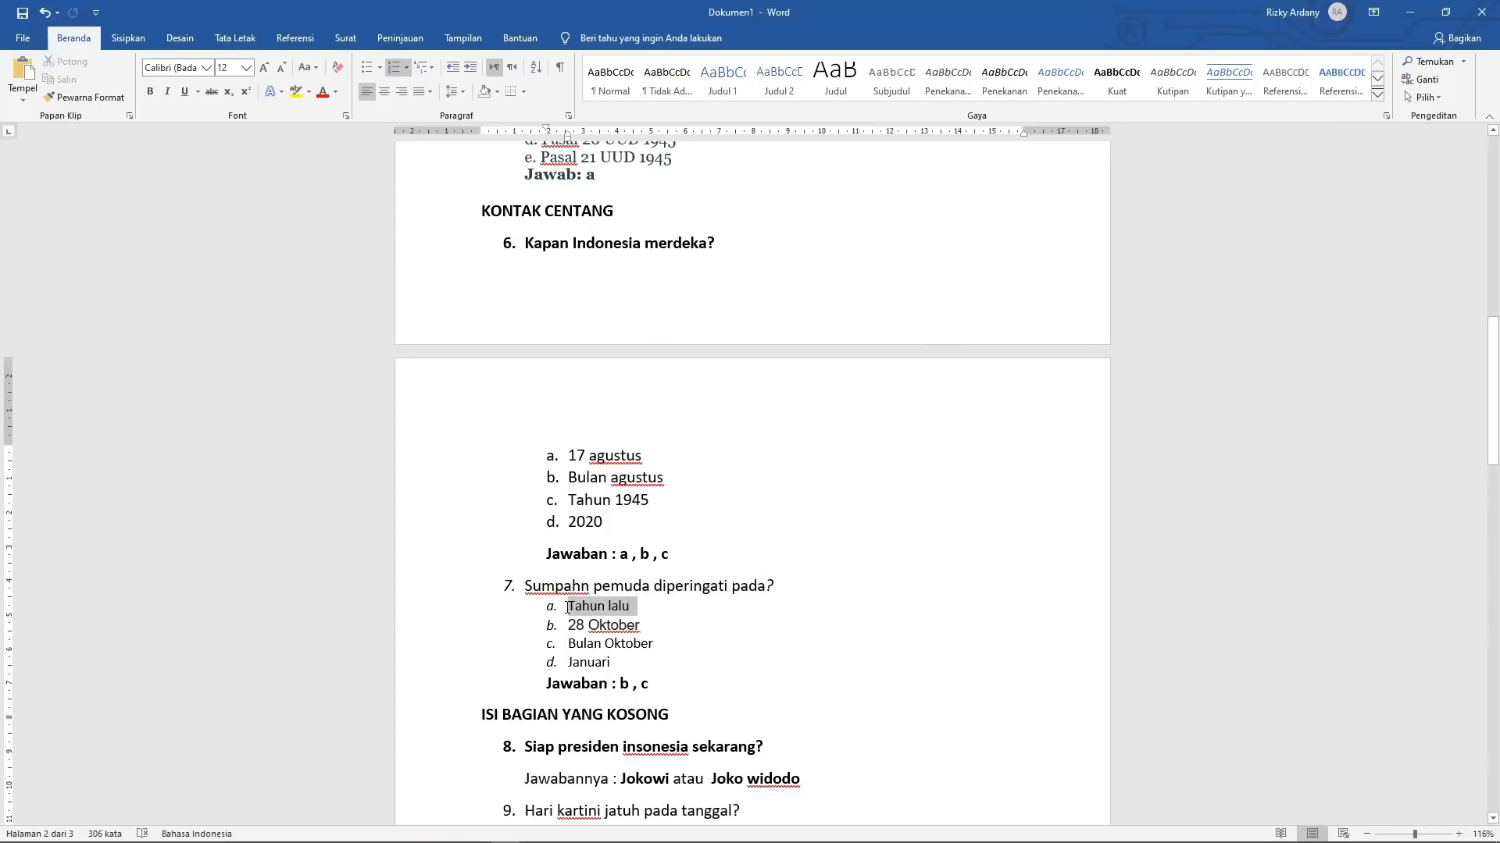
left_click(448, 833)
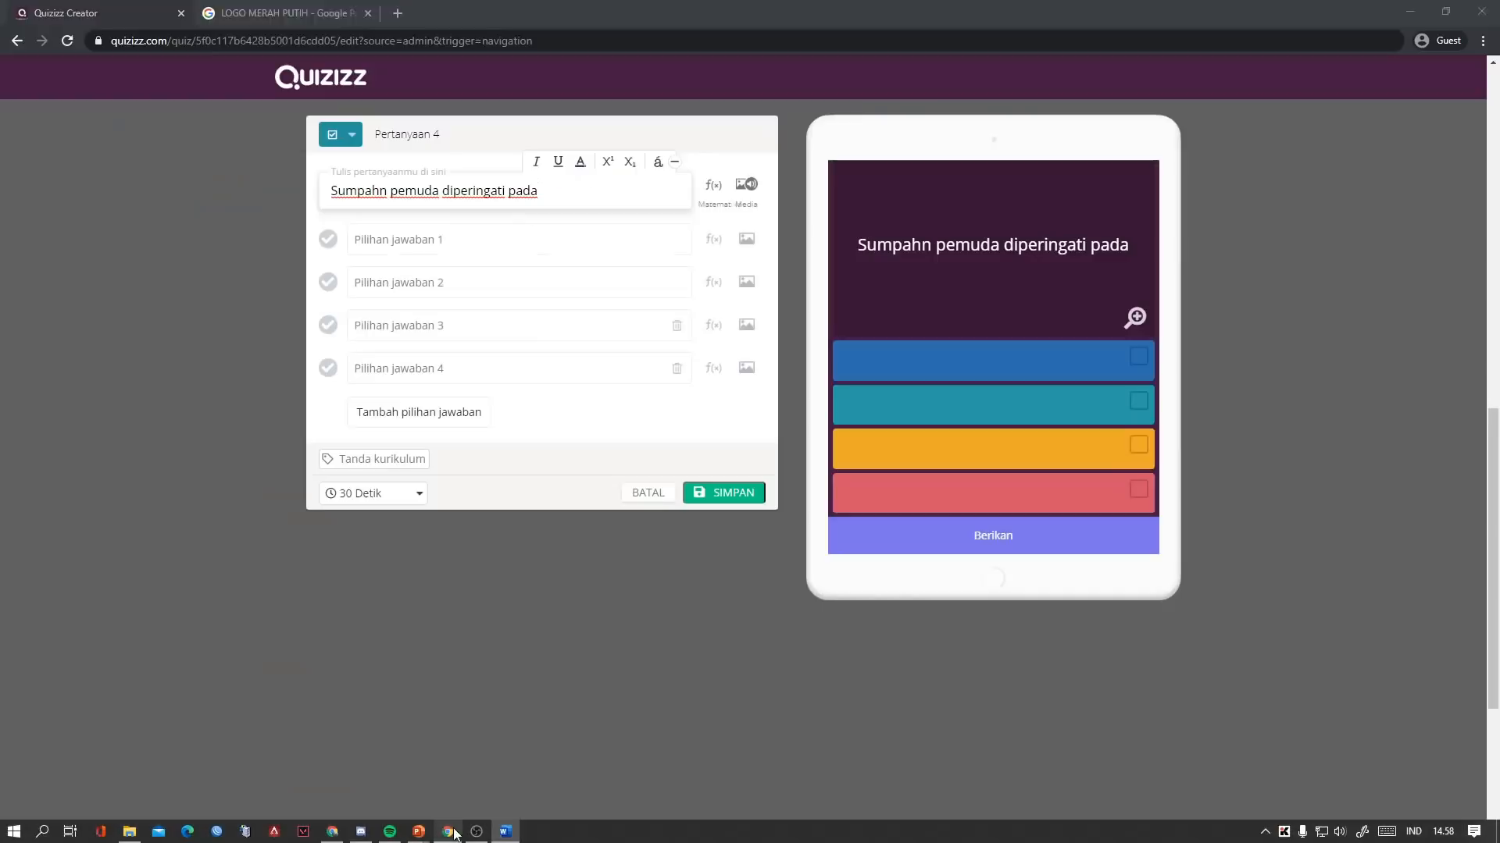
left_click(491, 242)
key("ctrl+v")
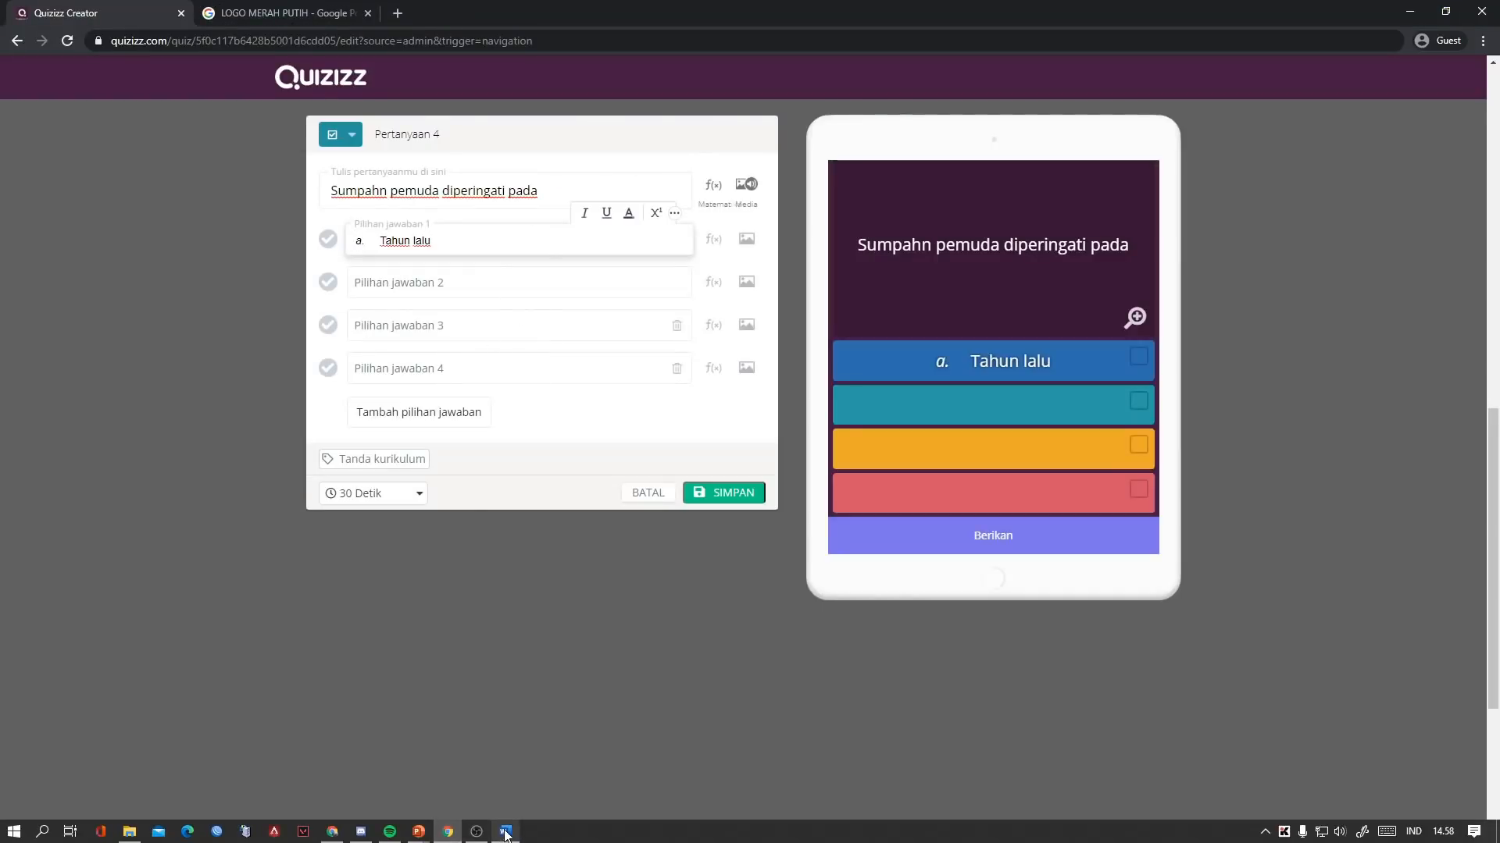
Copy "28 Oktober" from question 7 in Word into the second answer option of question 4
left_click(505, 833)
left_click(639, 624)
triple_click(588, 627)
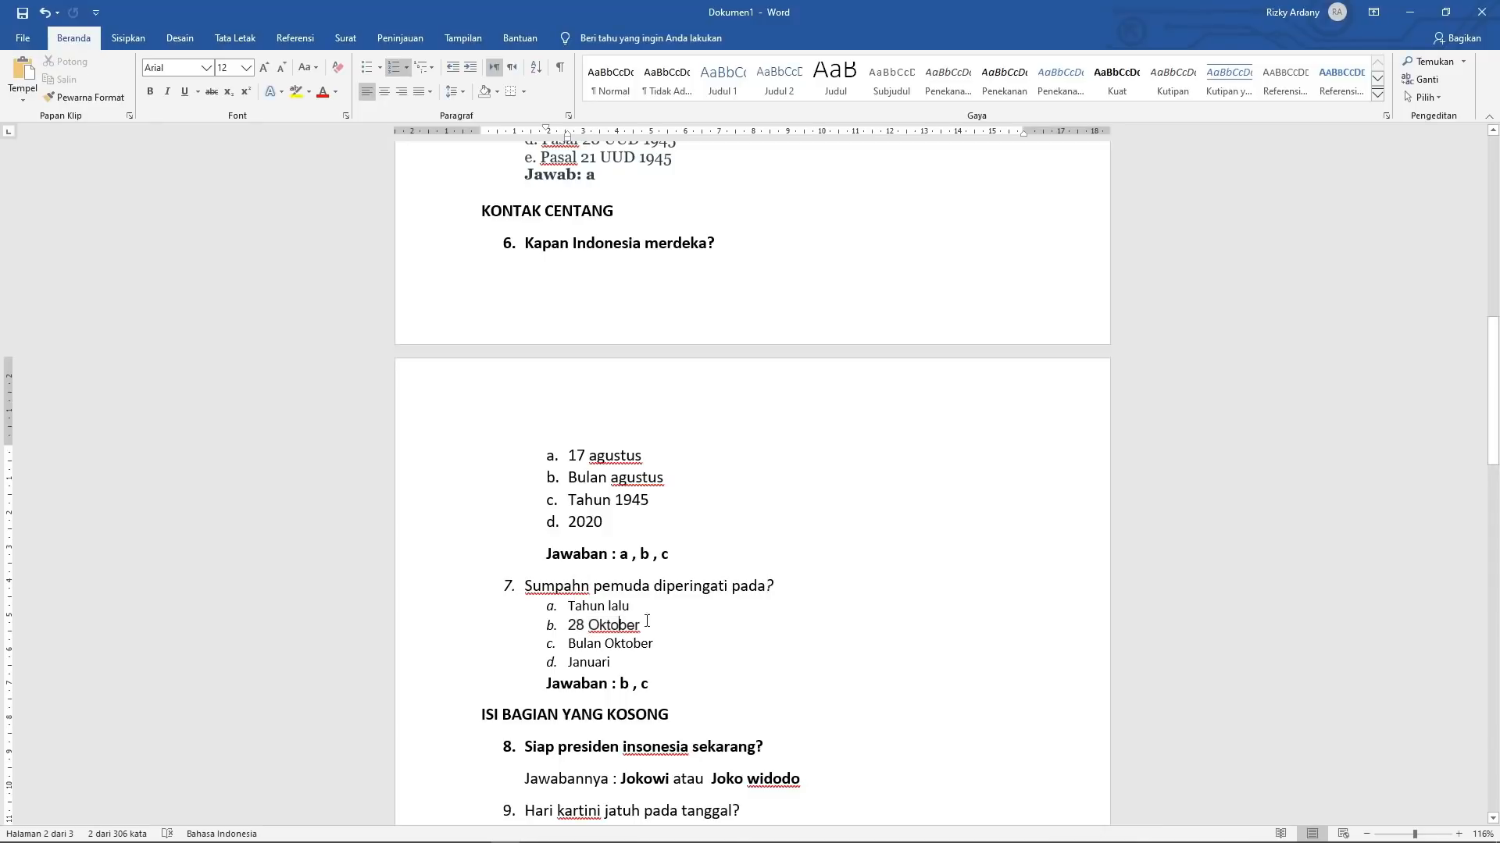
key("ctrl+c")
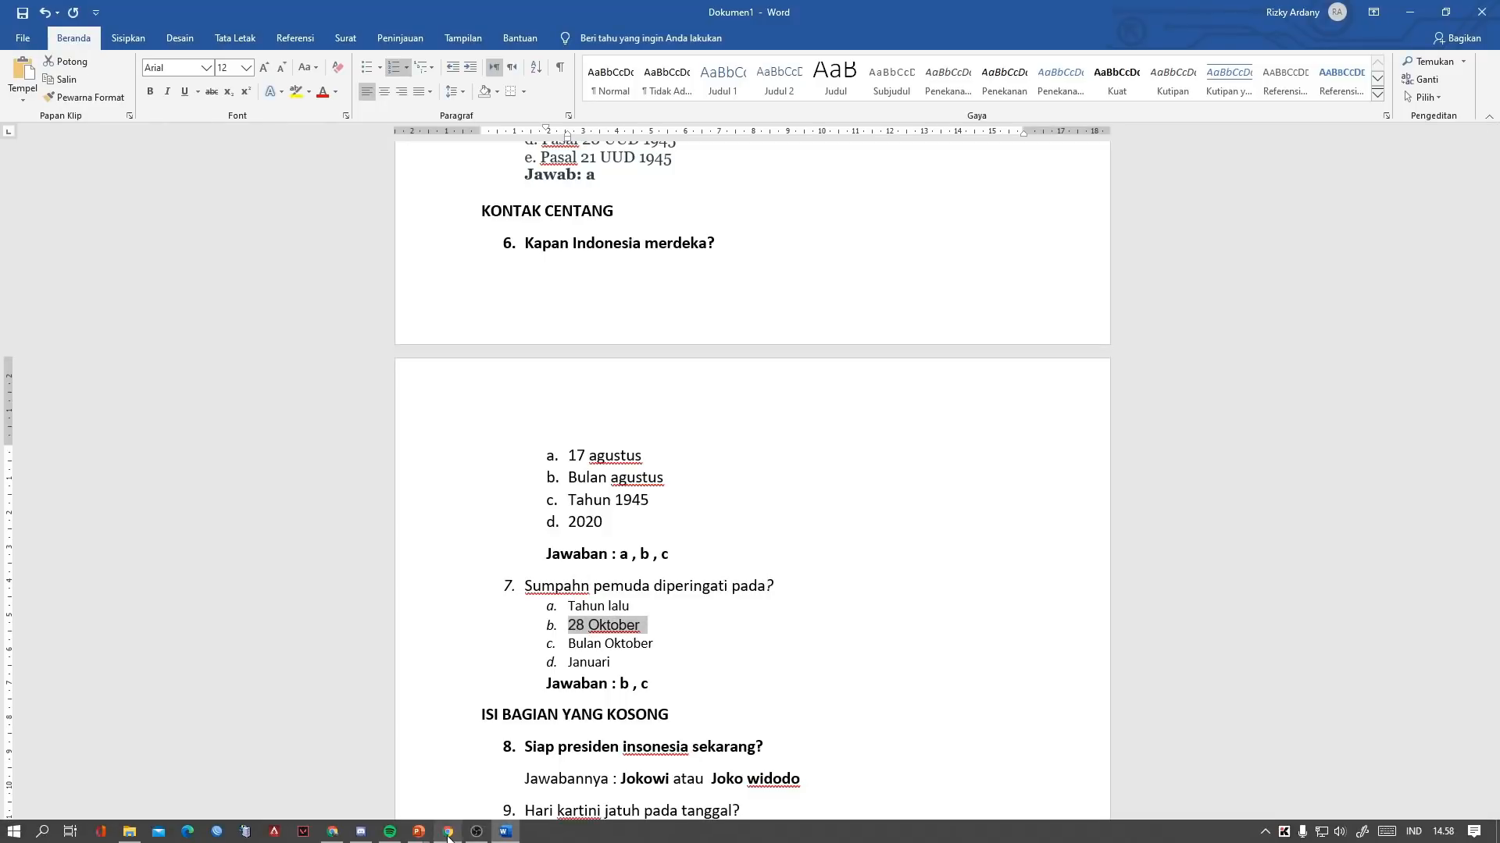
left_click(448, 838)
left_click(435, 283)
key("ctrl+v")
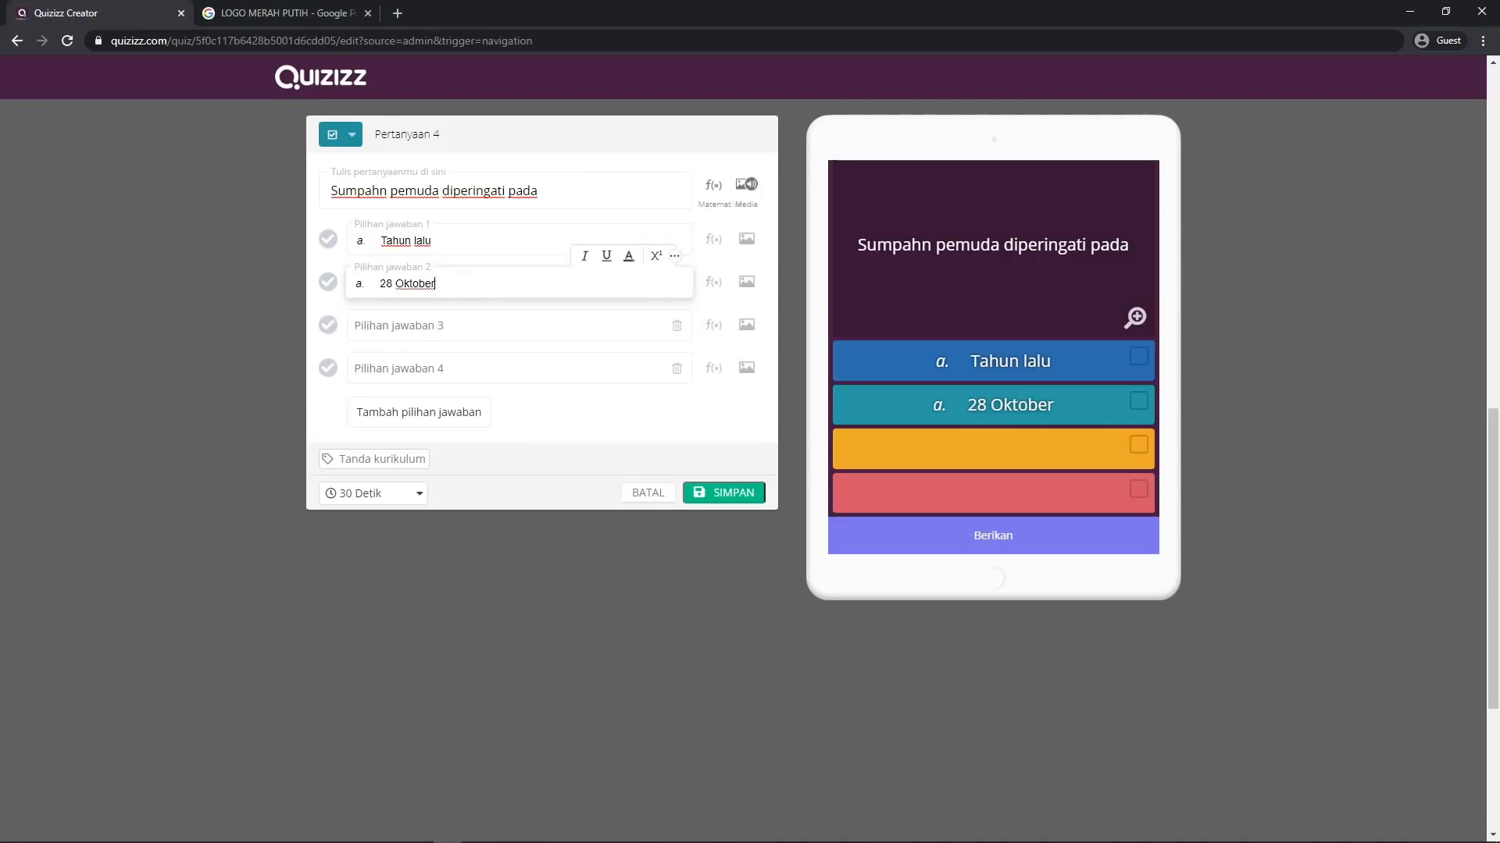
Copy "Bulan Oktober" from question 7 in Word into the third answer option of question 4
left_click(505, 833)
triple_click(574, 643)
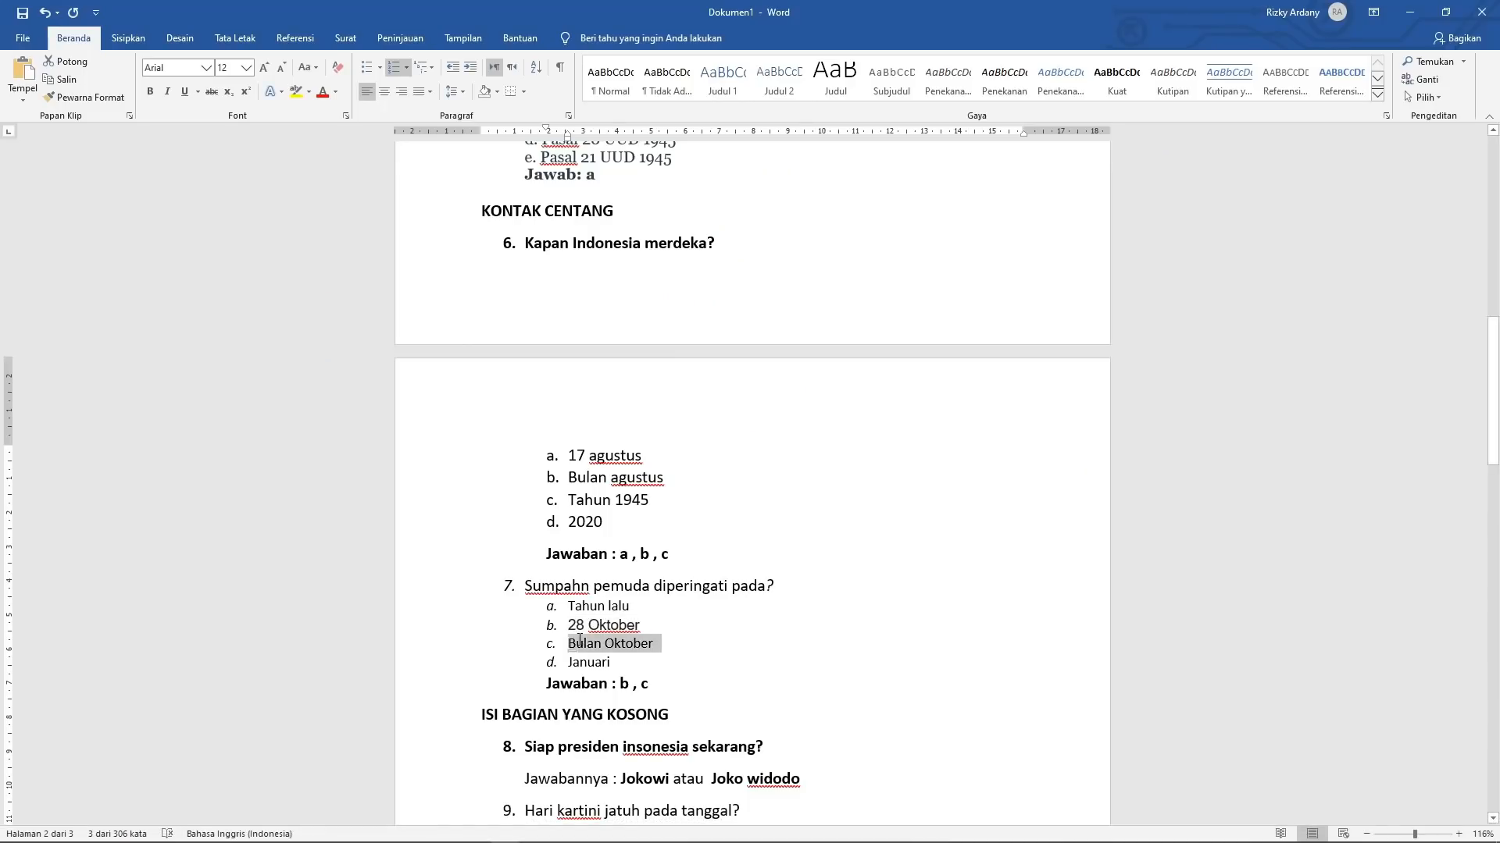
key("ctrl+c")
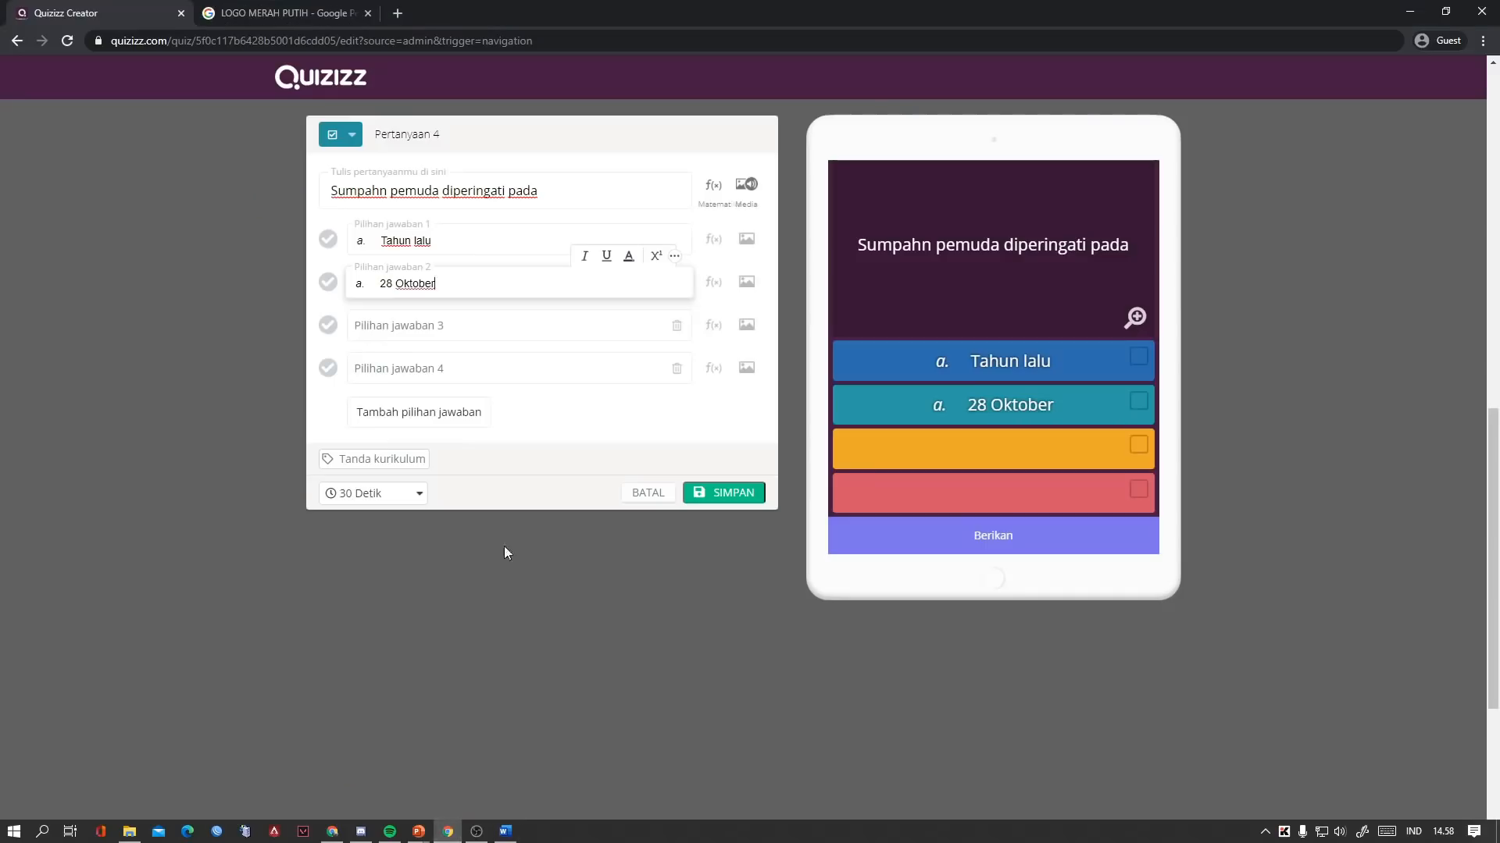
left_click(432, 833)
left_click(468, 337)
key("ctrl+v")
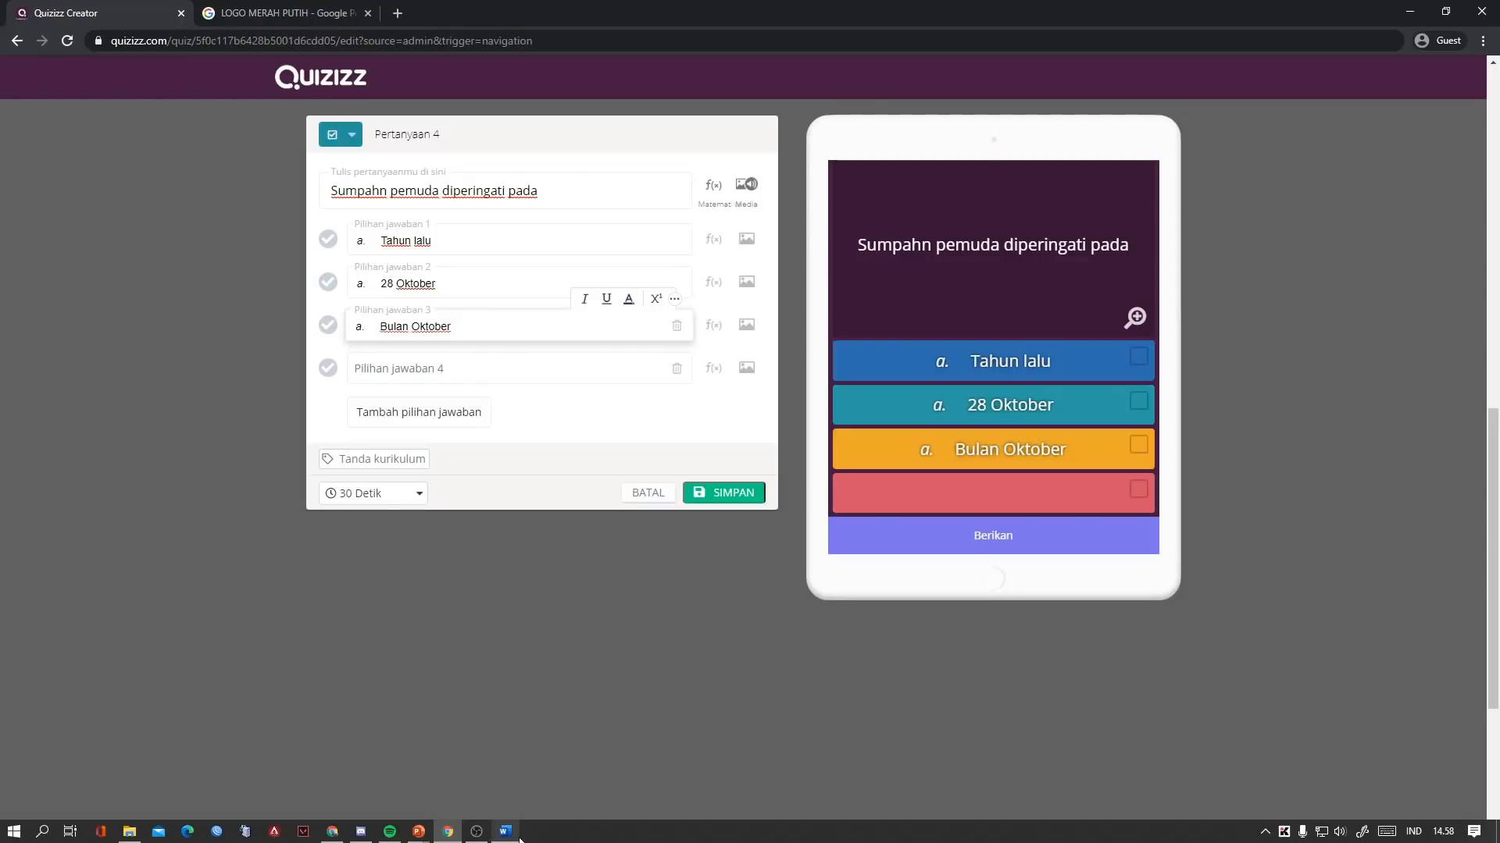
Copy "Januari" from question 7 in Word into the fourth answer option of question 4
left_click(504, 832)
triple_click(573, 664)
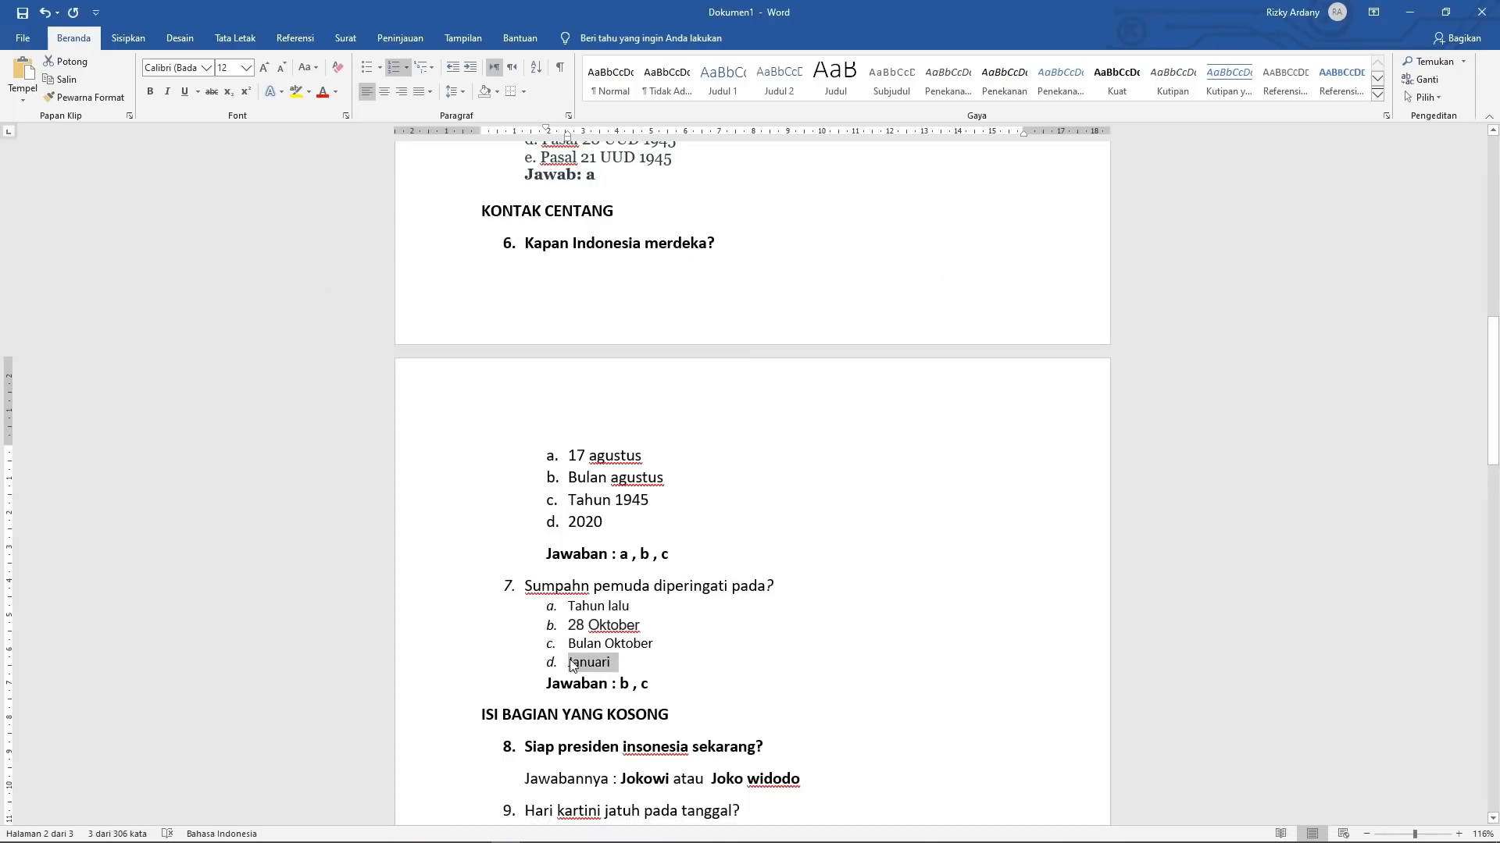
key("ctrl+c")
left_click(432, 833)
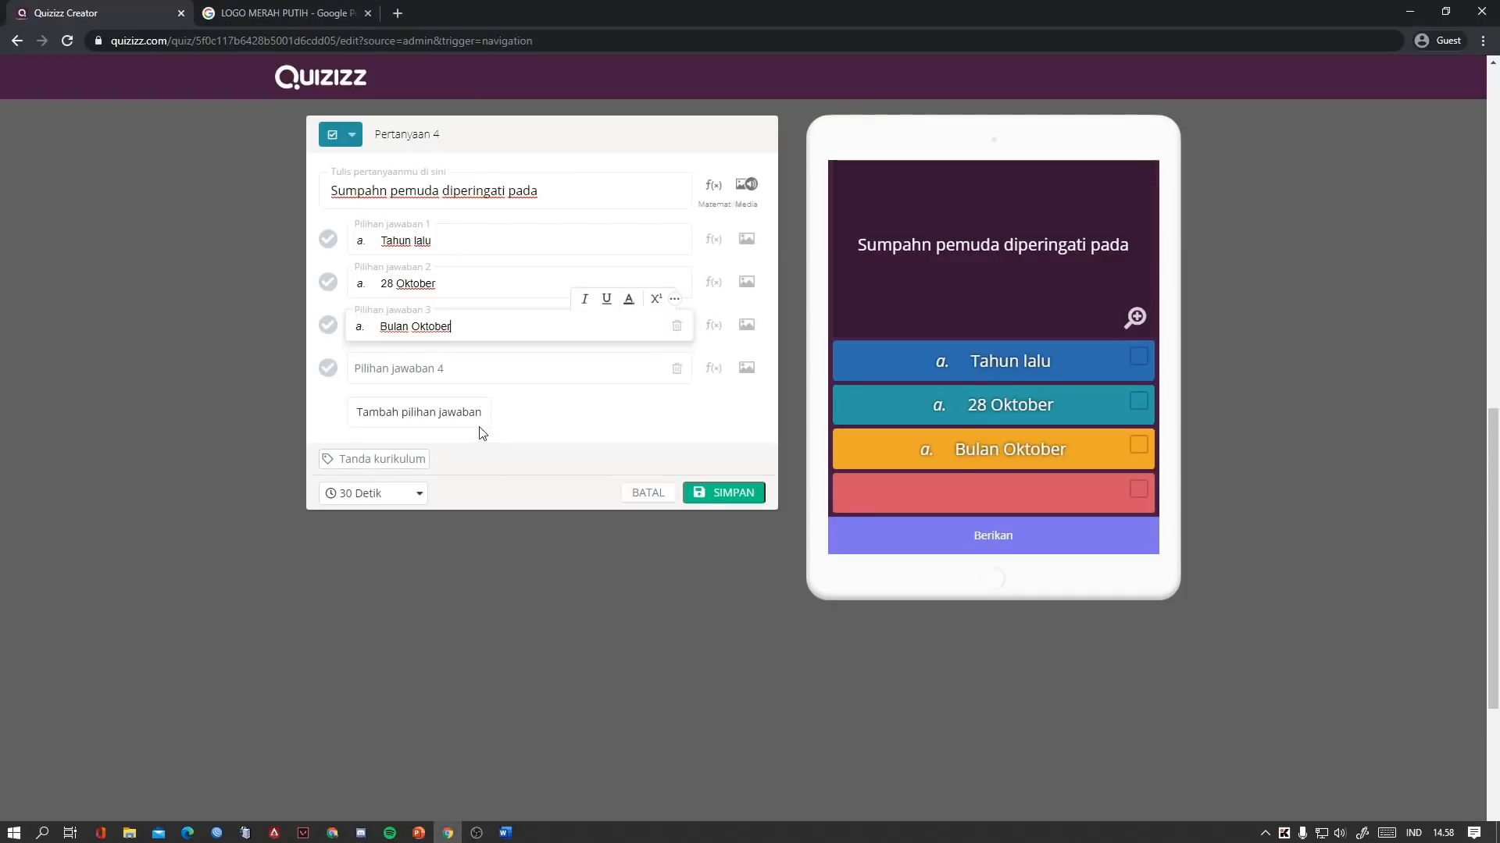
left_click(462, 354)
key("ctrl+v")
Remove the leading "a." list markers and indents from all four answer options of question 4
left_click(441, 225)
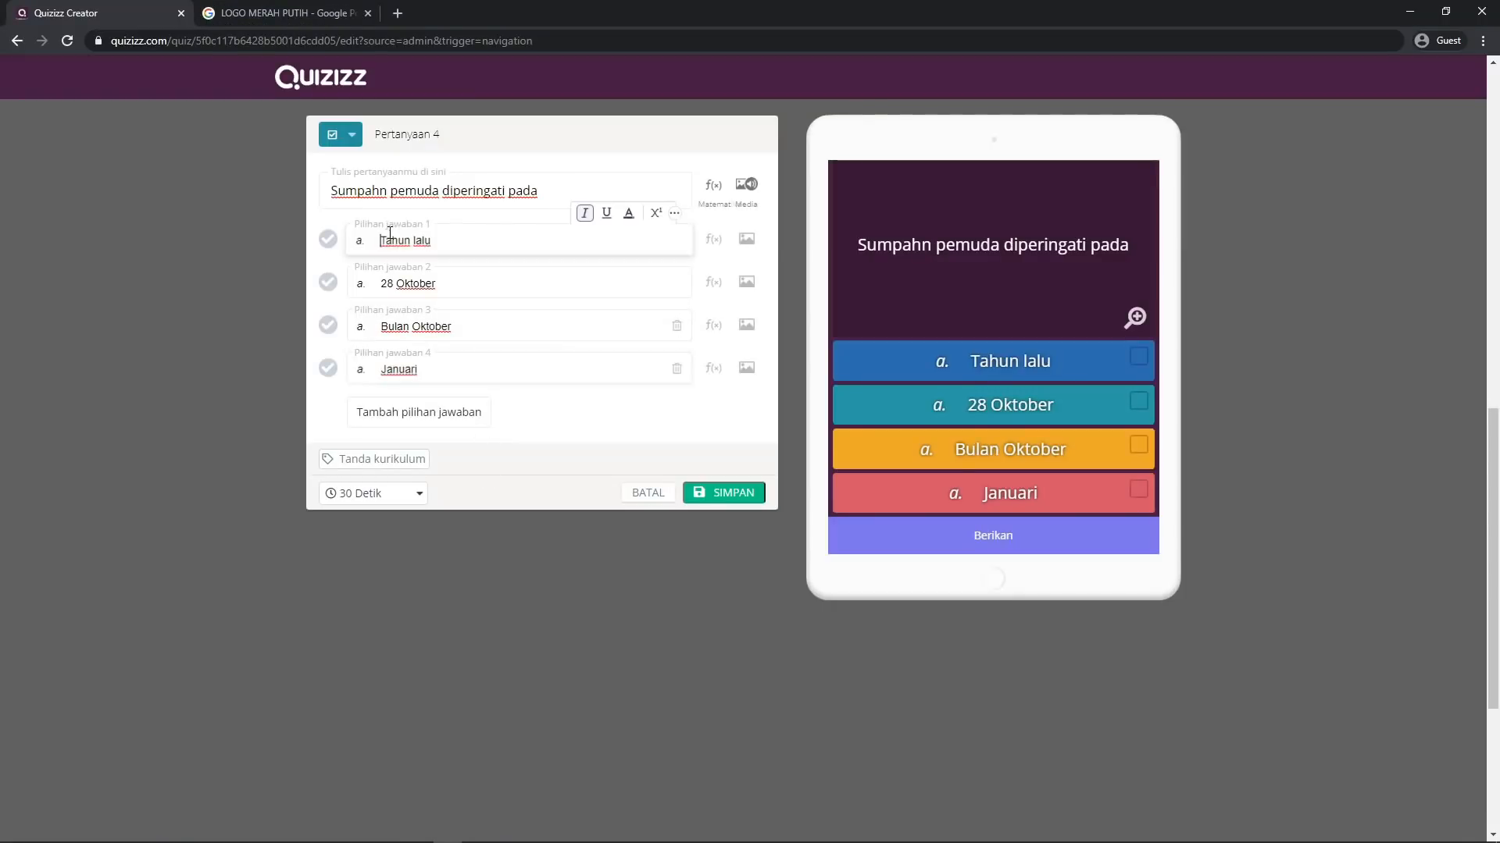
key("BackSpace")
key("BackSpace")
key("BackSpace")
key("BackSpace")
key("BackSpace")
key("BackSpace")
key("BackSpace")
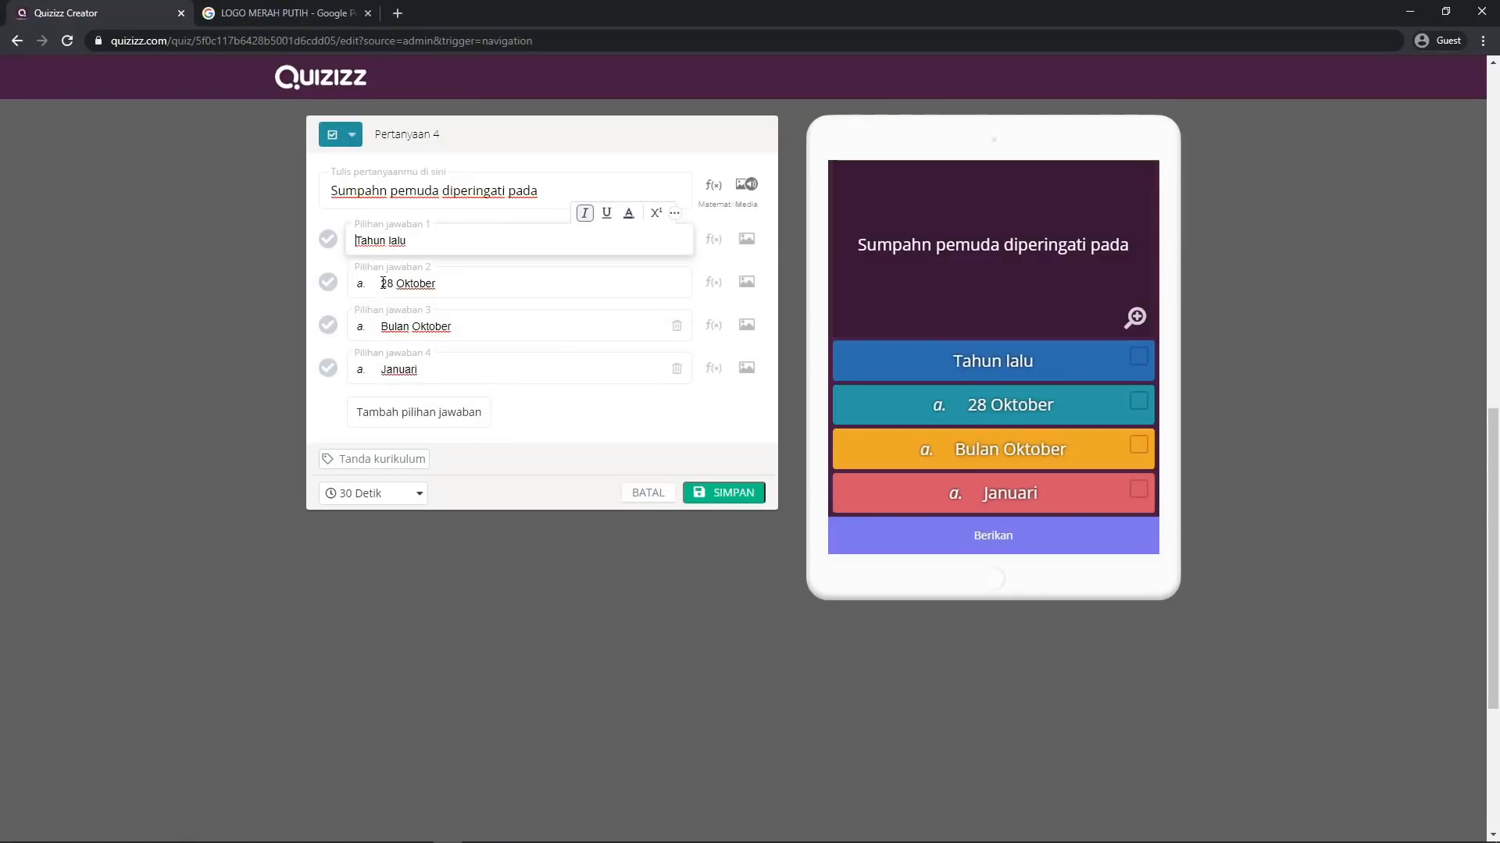
left_click_drag(383, 283, 349, 370)
key("BackSpace")
key("BackSpace")
key("BackSpace")
left_click(432, 363)
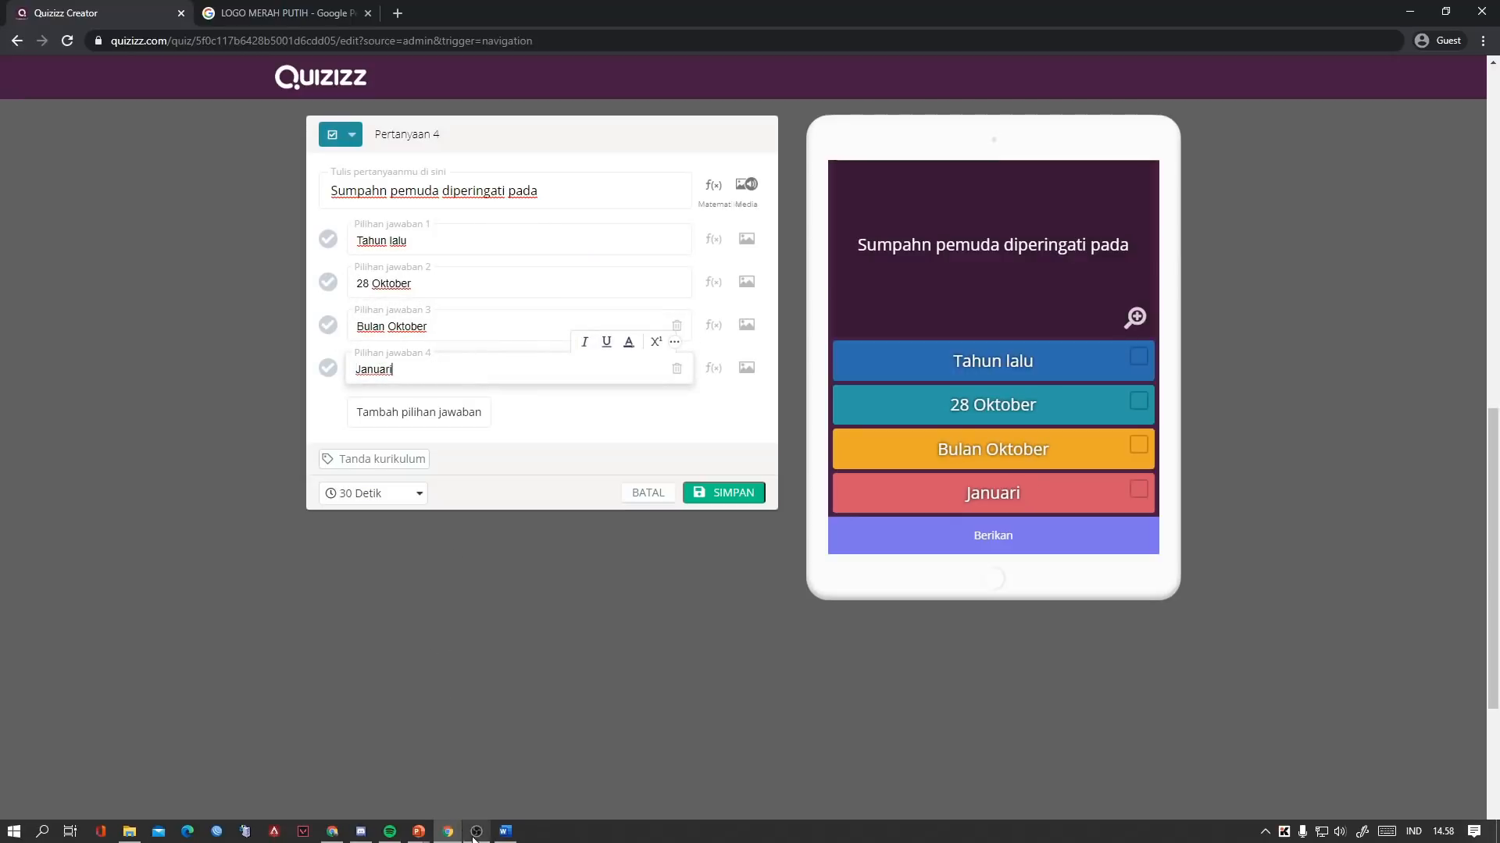
Check the answer key of question 7 in Word and mark "28 Oktober" and "Bulan Oktober" as correct in Quizizz
left_click(505, 835)
left_click(700, 671)
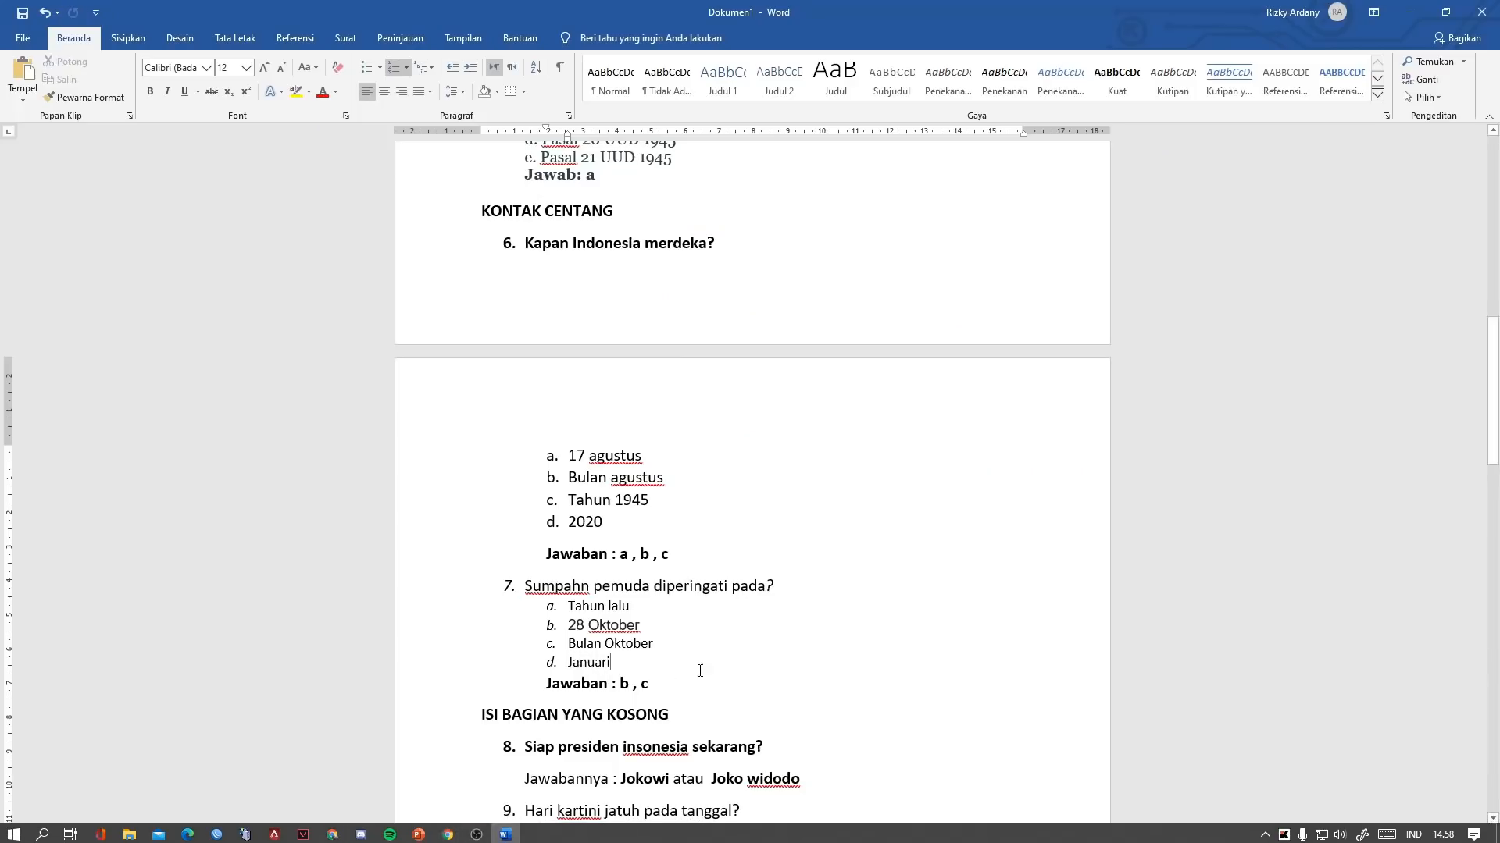
left_click(675, 684)
left_click(506, 832)
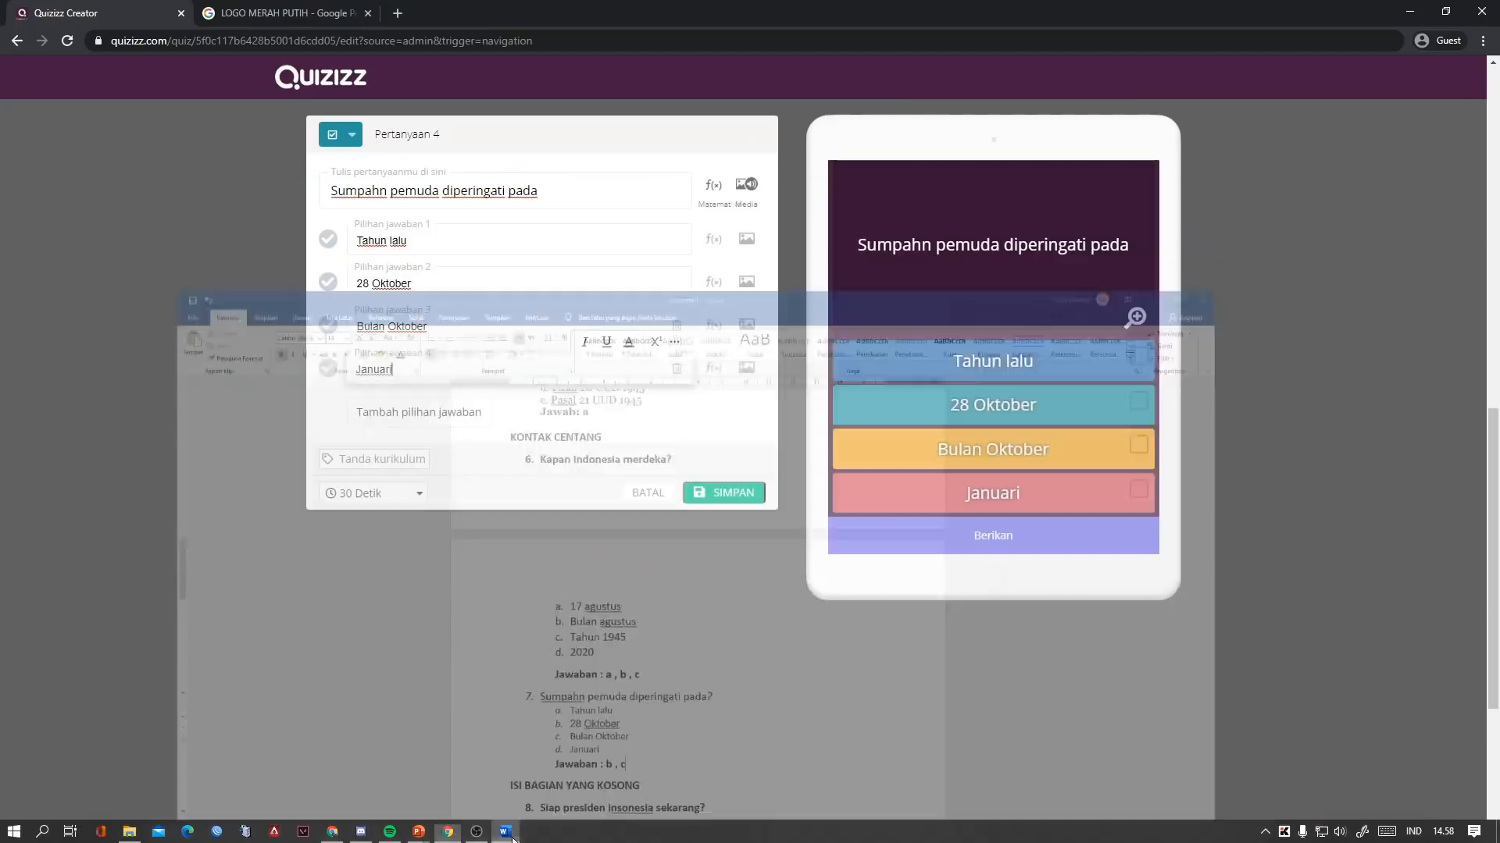
left_click(328, 283)
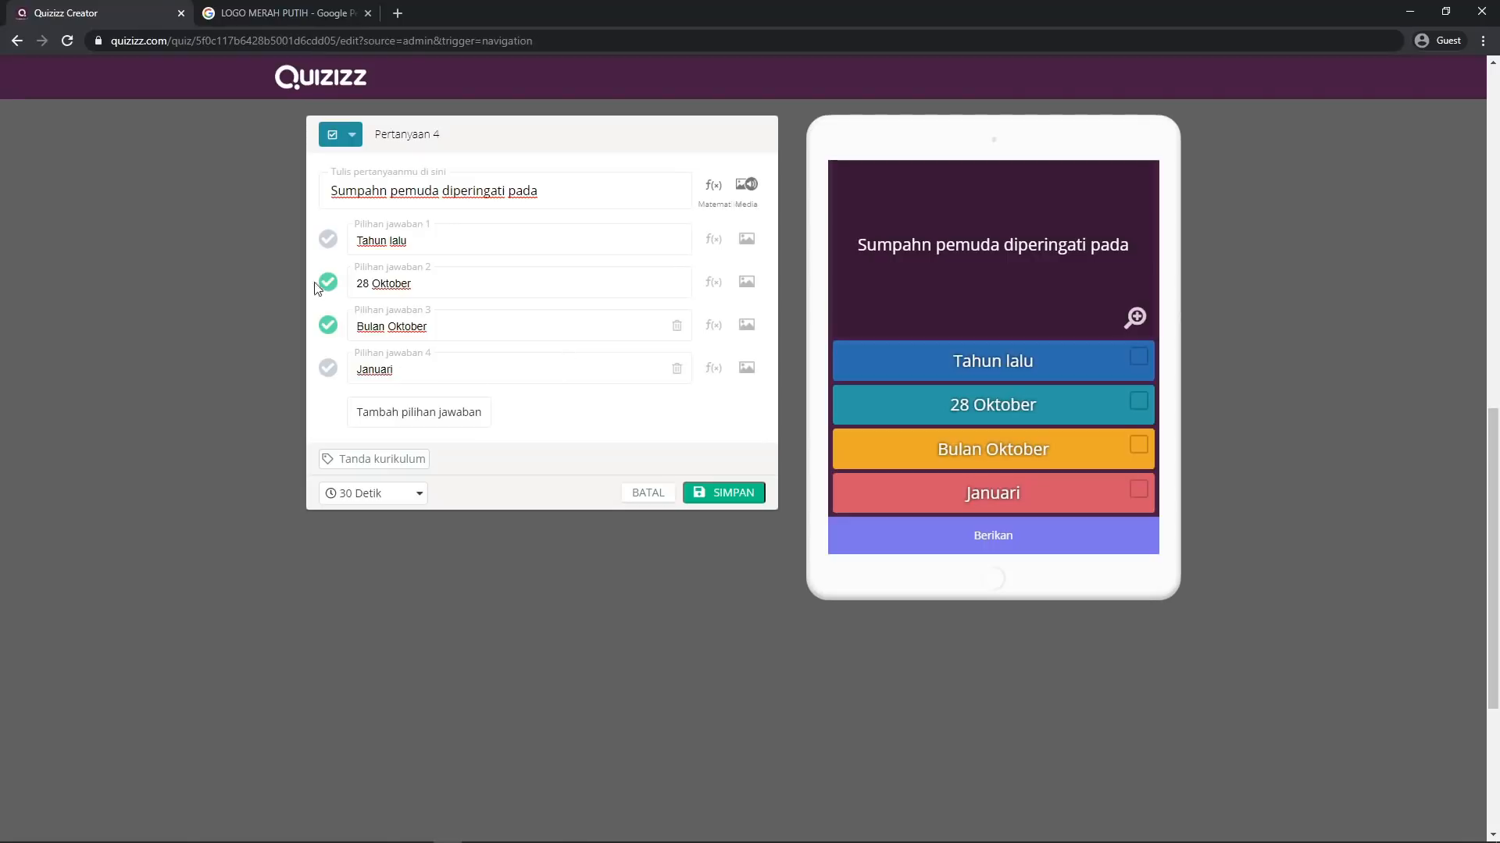
Search Google Images for "SUMPAH PEMUDA" in the other browser tab
left_click(367, 14)
scroll(1167, 186, "up", 2)
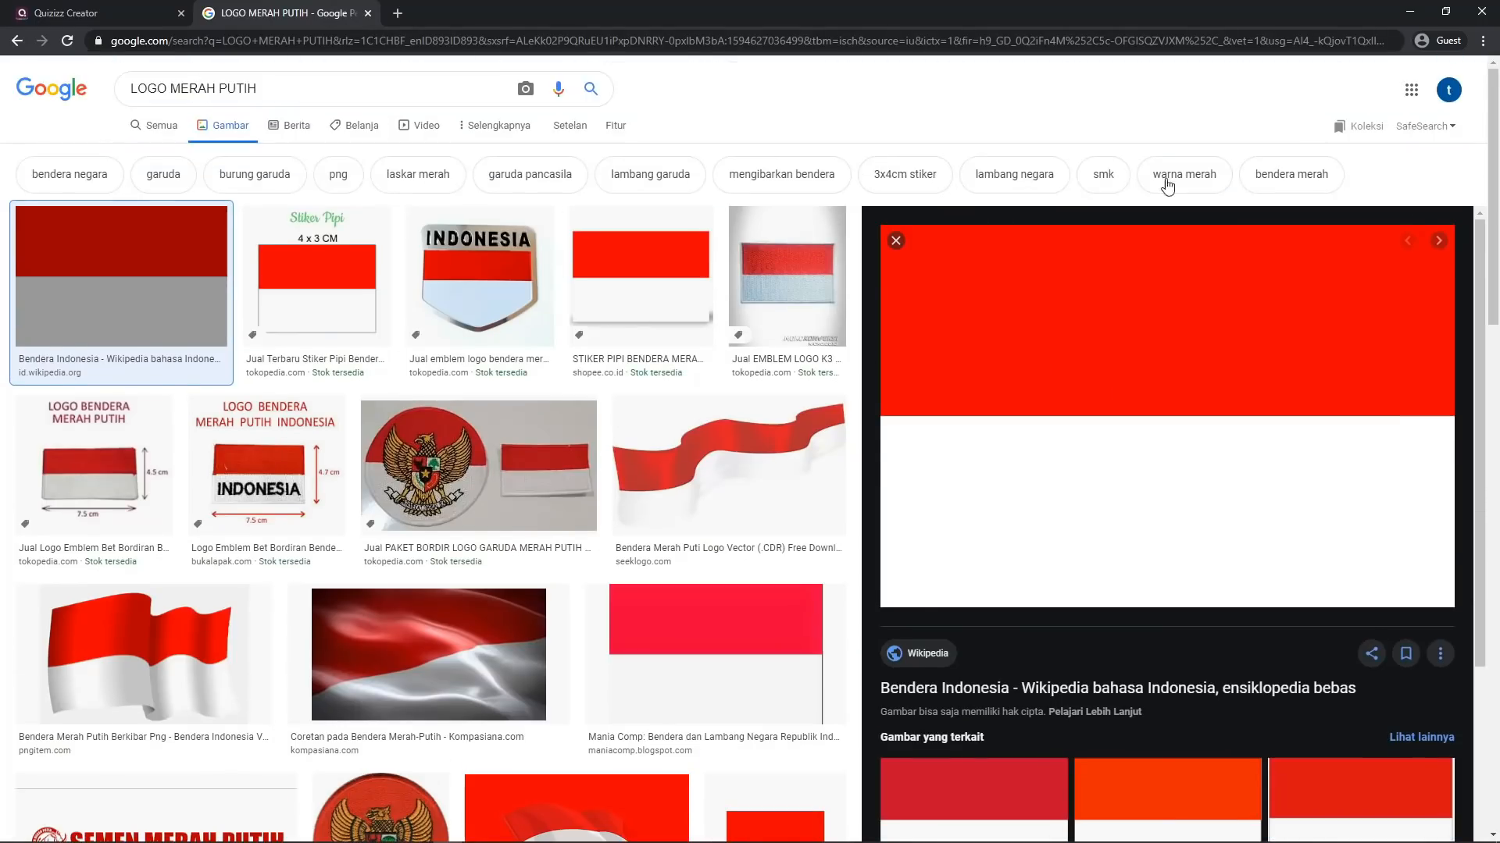
left_click_drag(395, 90, 125, 88)
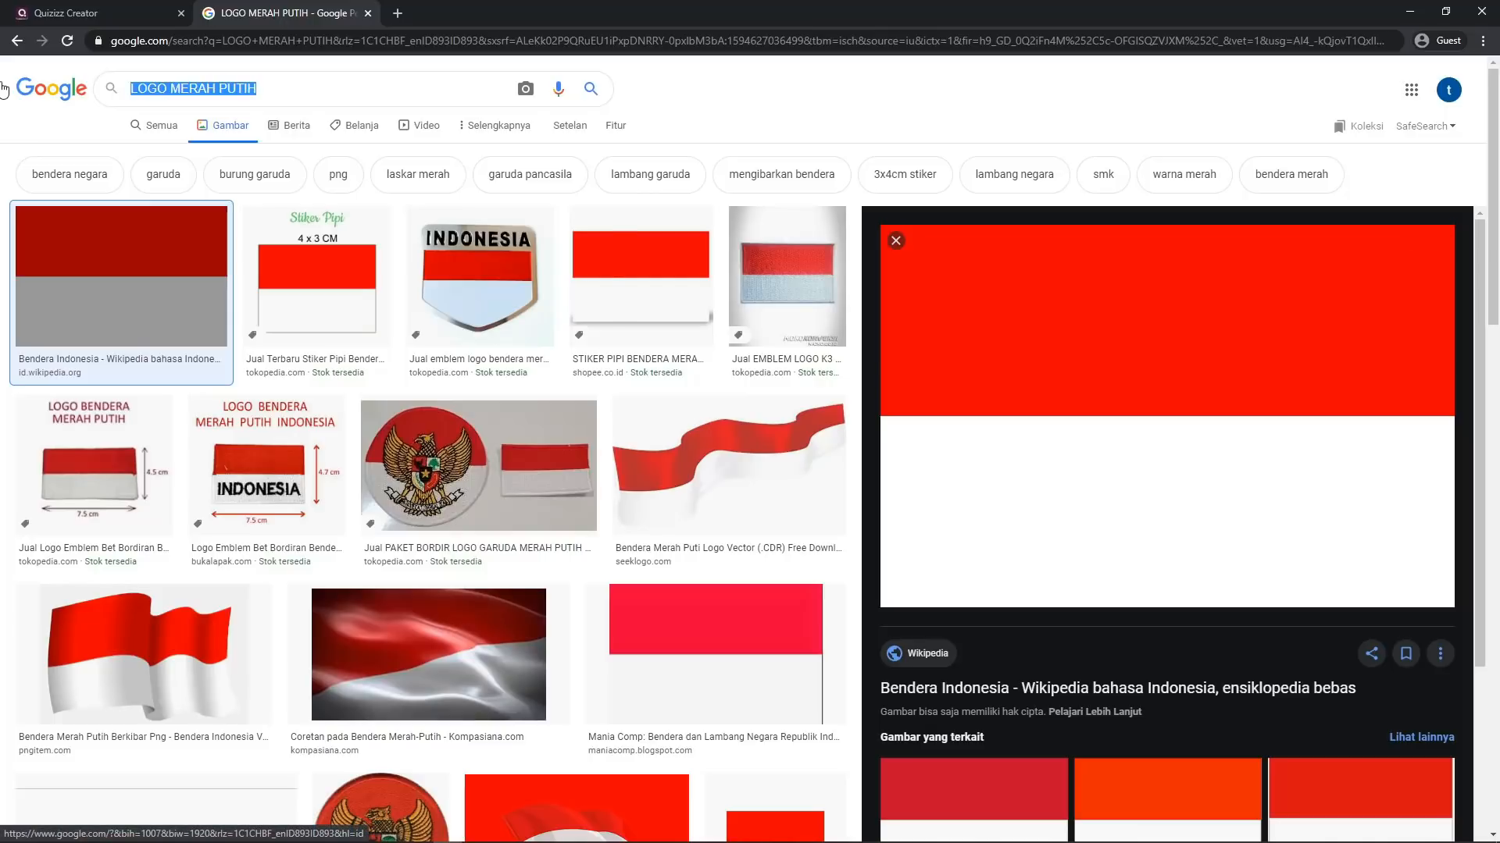
type("SUMPAH PEMU")
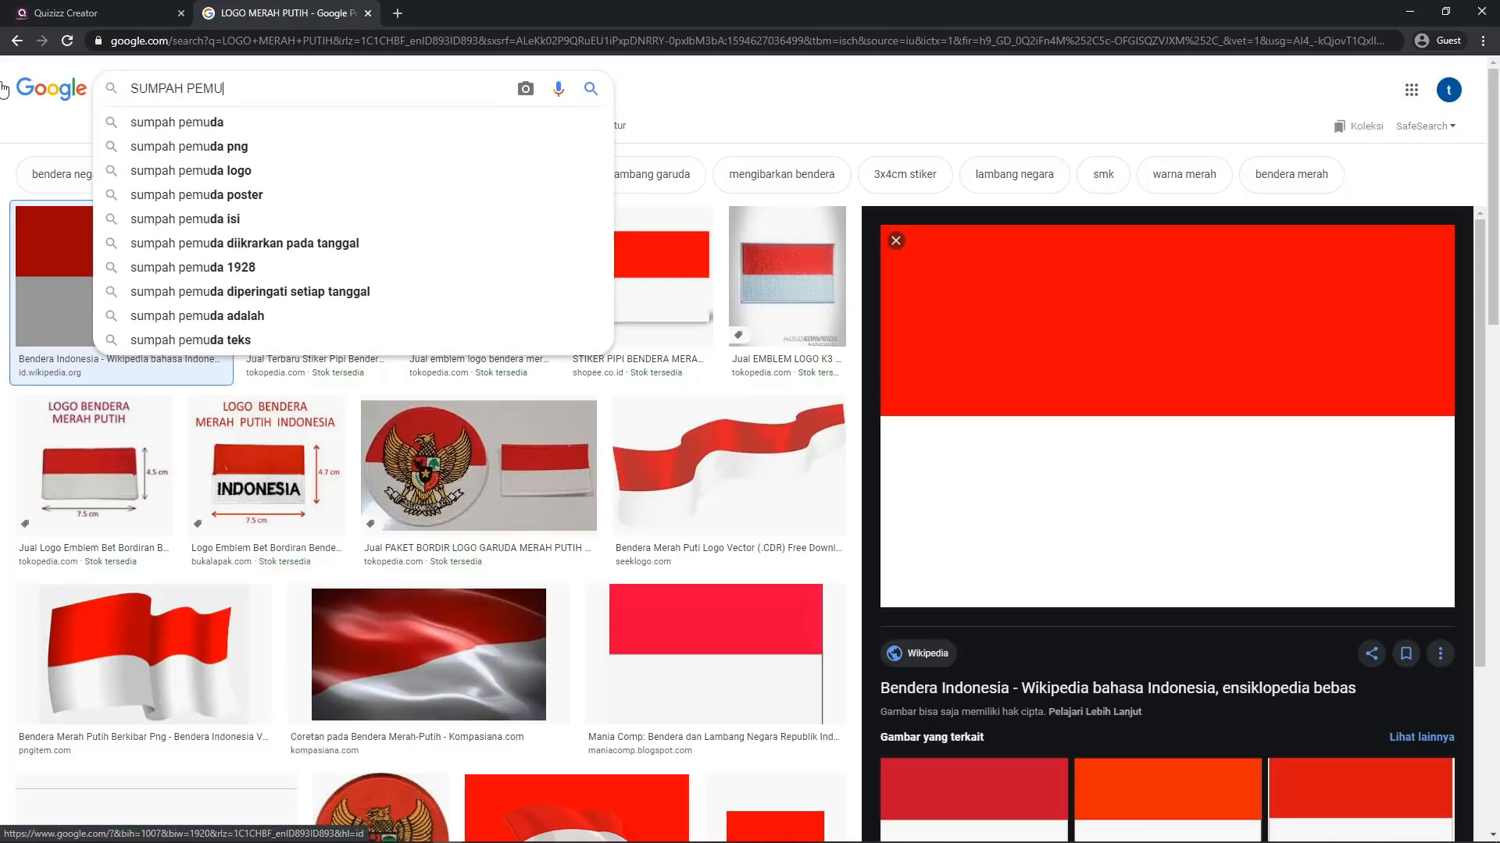
type("DA")
key("Return")
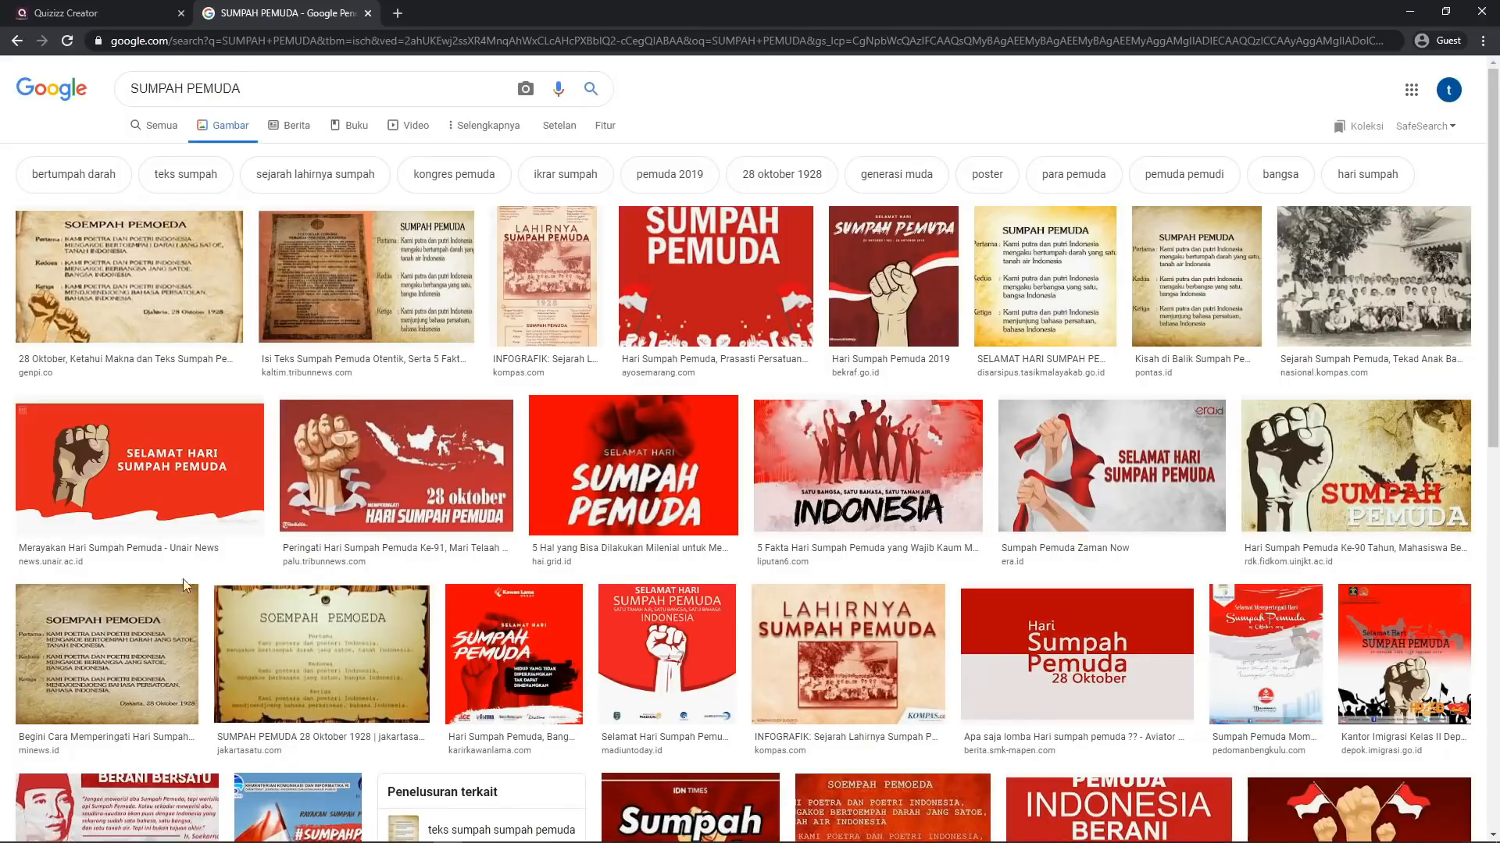
Browse the image results and open the preview of the red Sumpah Pemuda picture from ayosemarang.com
left_click(146, 467)
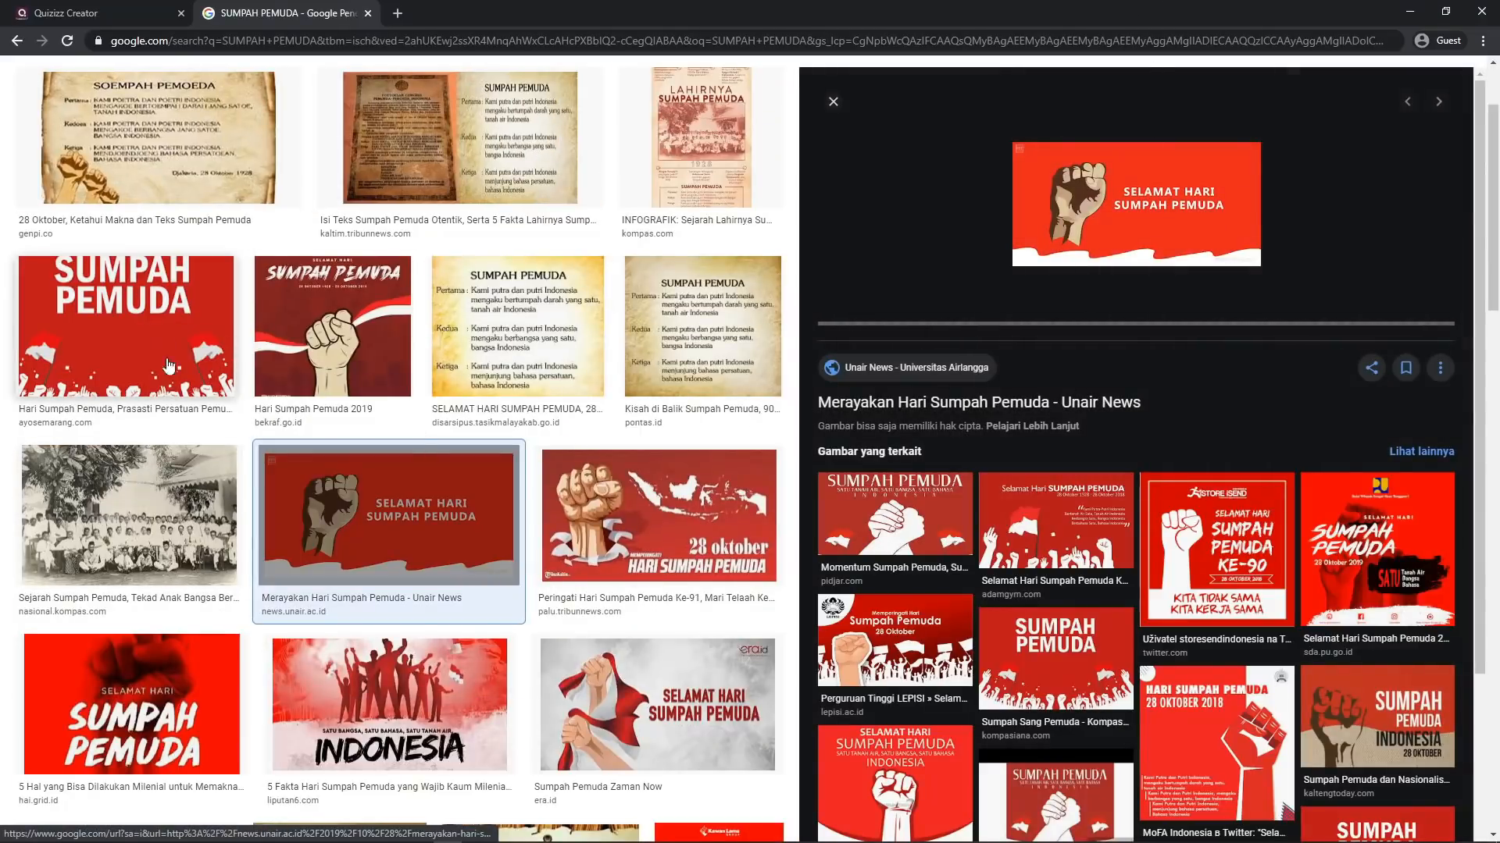
scroll(169, 469, "up", 2)
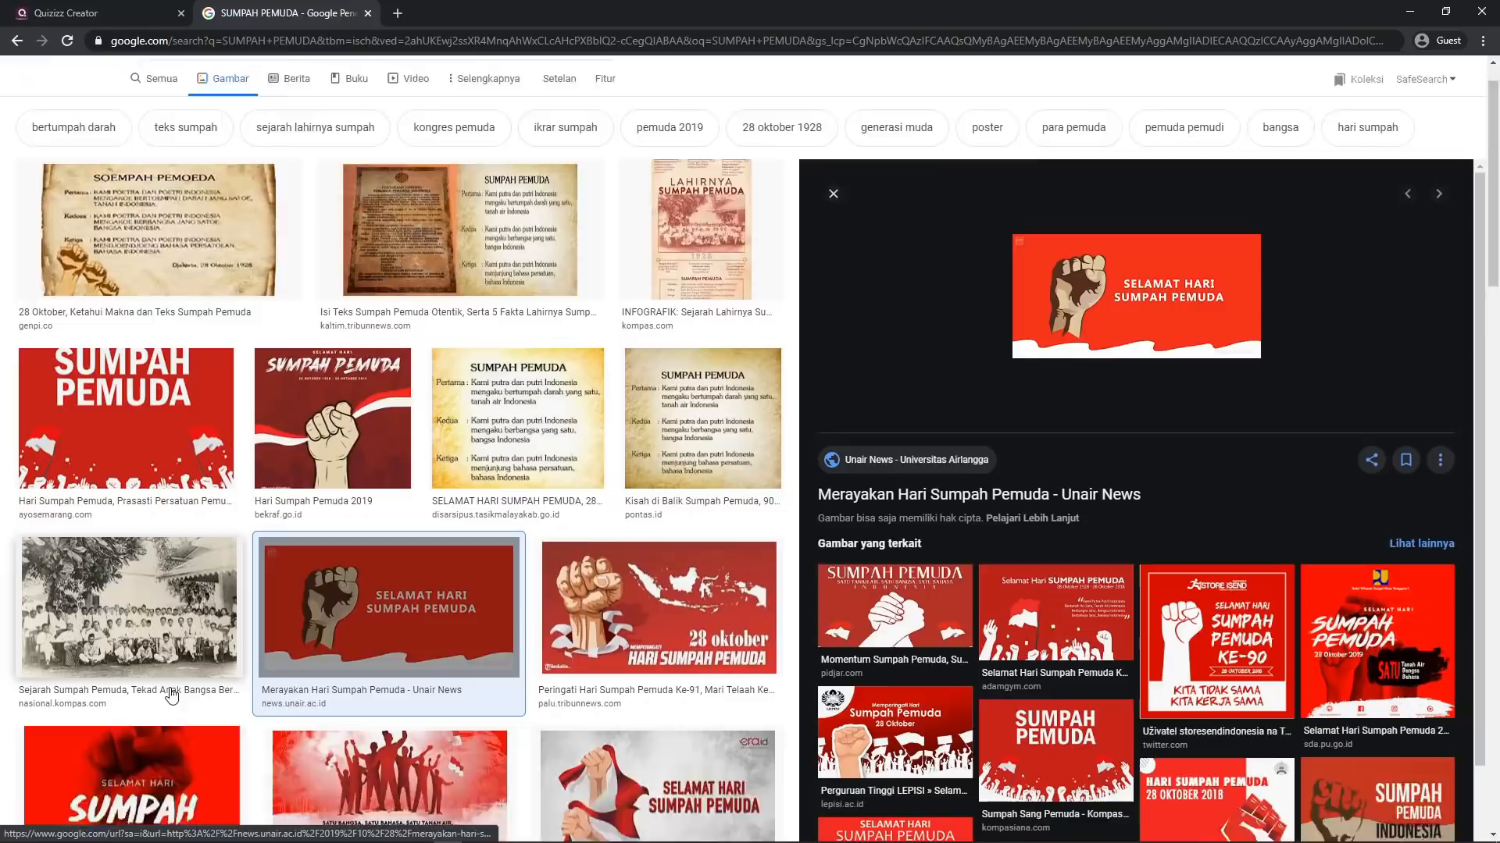
scroll(171, 695, "down", 3)
scroll(171, 695, "up", 3)
scroll(171, 687, "down", 1)
scroll(515, 461, "up", 1)
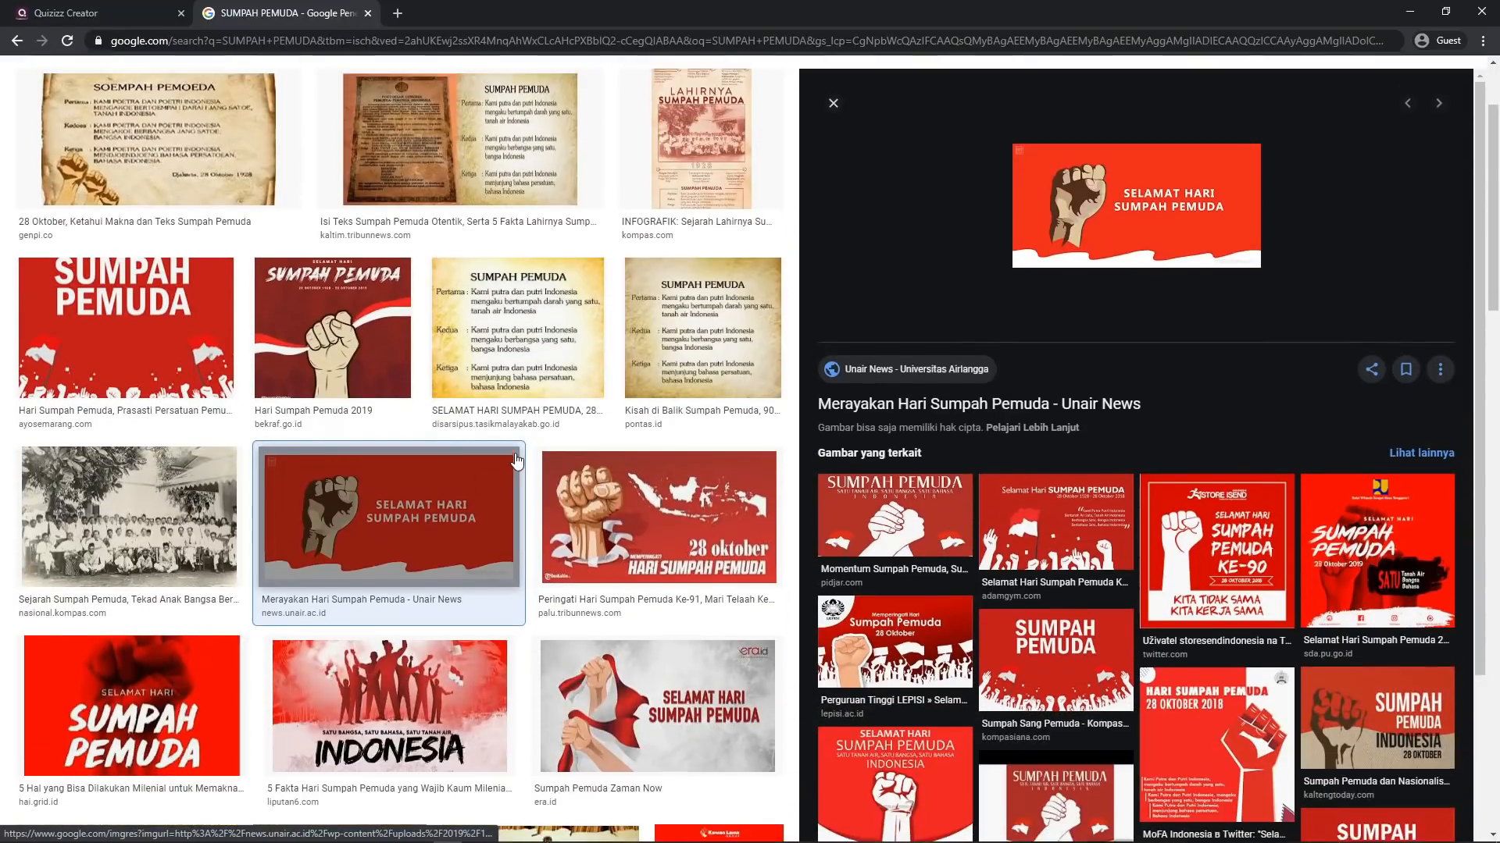
scroll(516, 461, "up", 1)
left_click(125, 468)
scroll(125, 468, "down", 1)
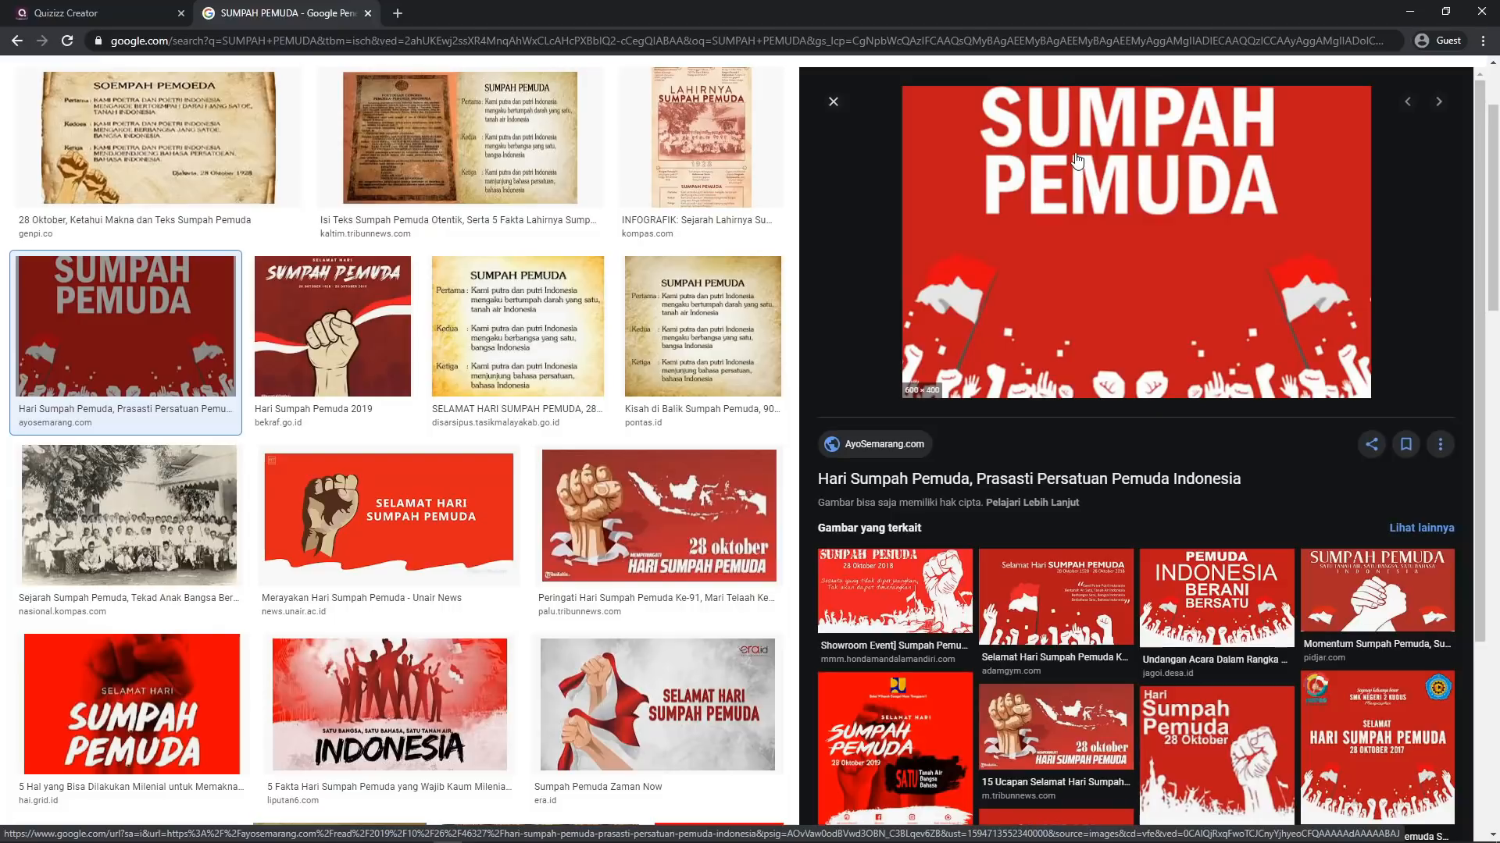
Copy the previewed Sumpah Pemuda picture's image address and paste it as the image link in question 4's media dialog
right_click(1077, 157)
left_click(1147, 331)
right_click(147, 322)
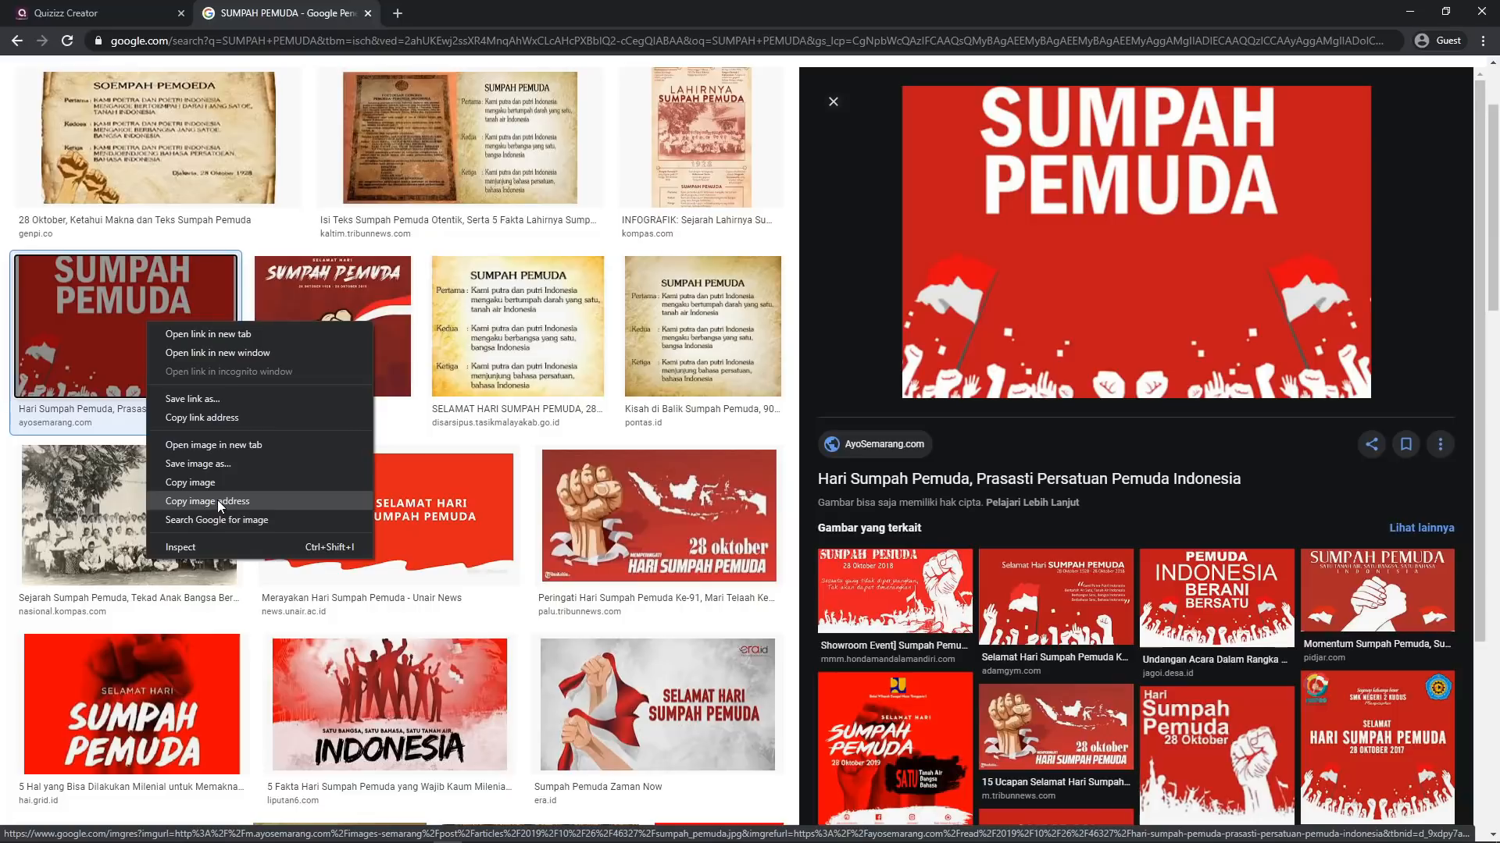
right_click(1216, 181)
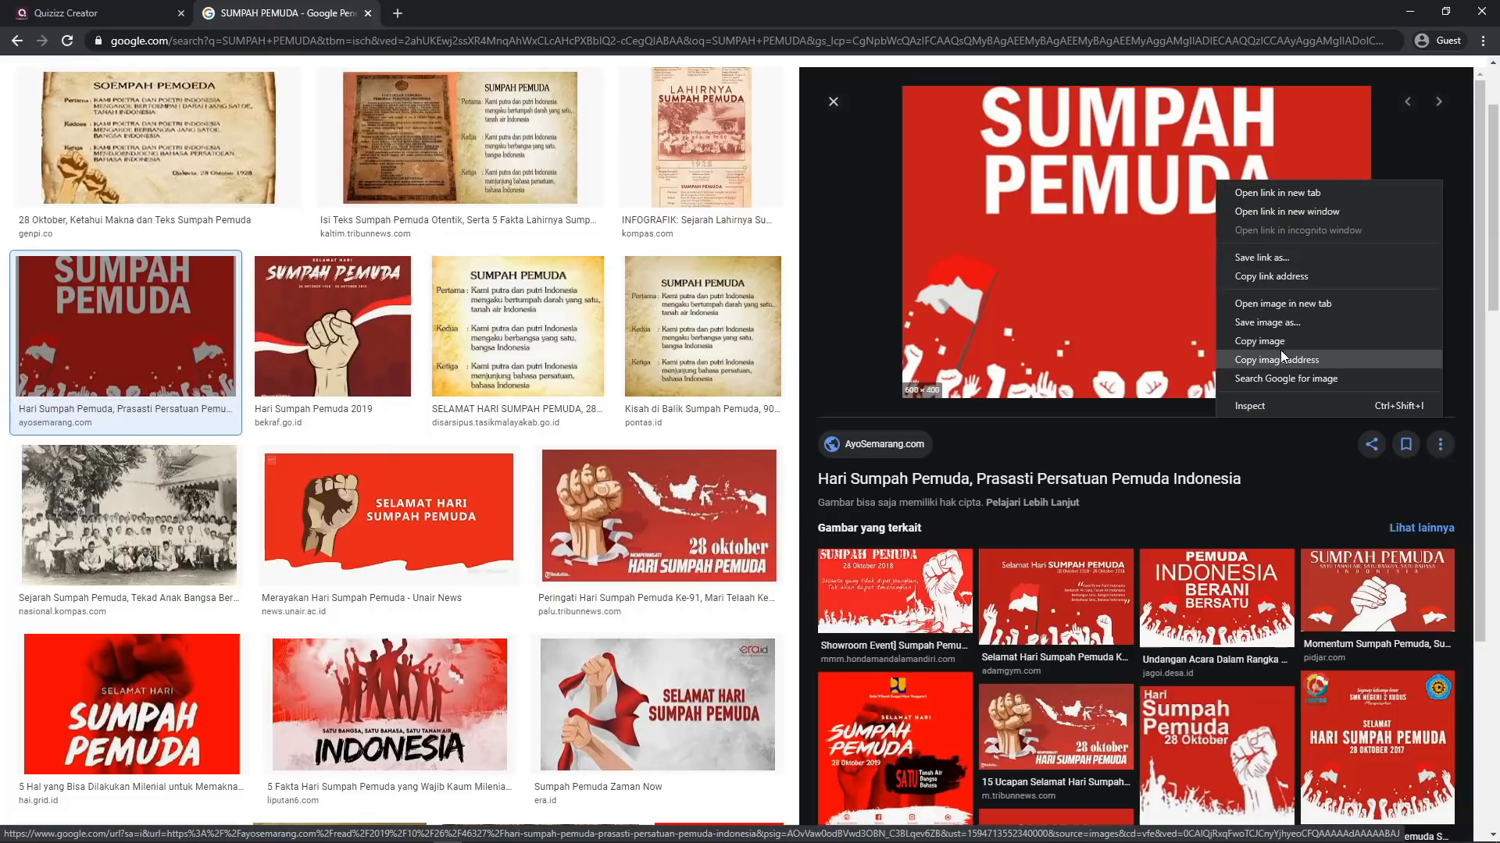
left_click(1281, 359)
left_click(101, 13)
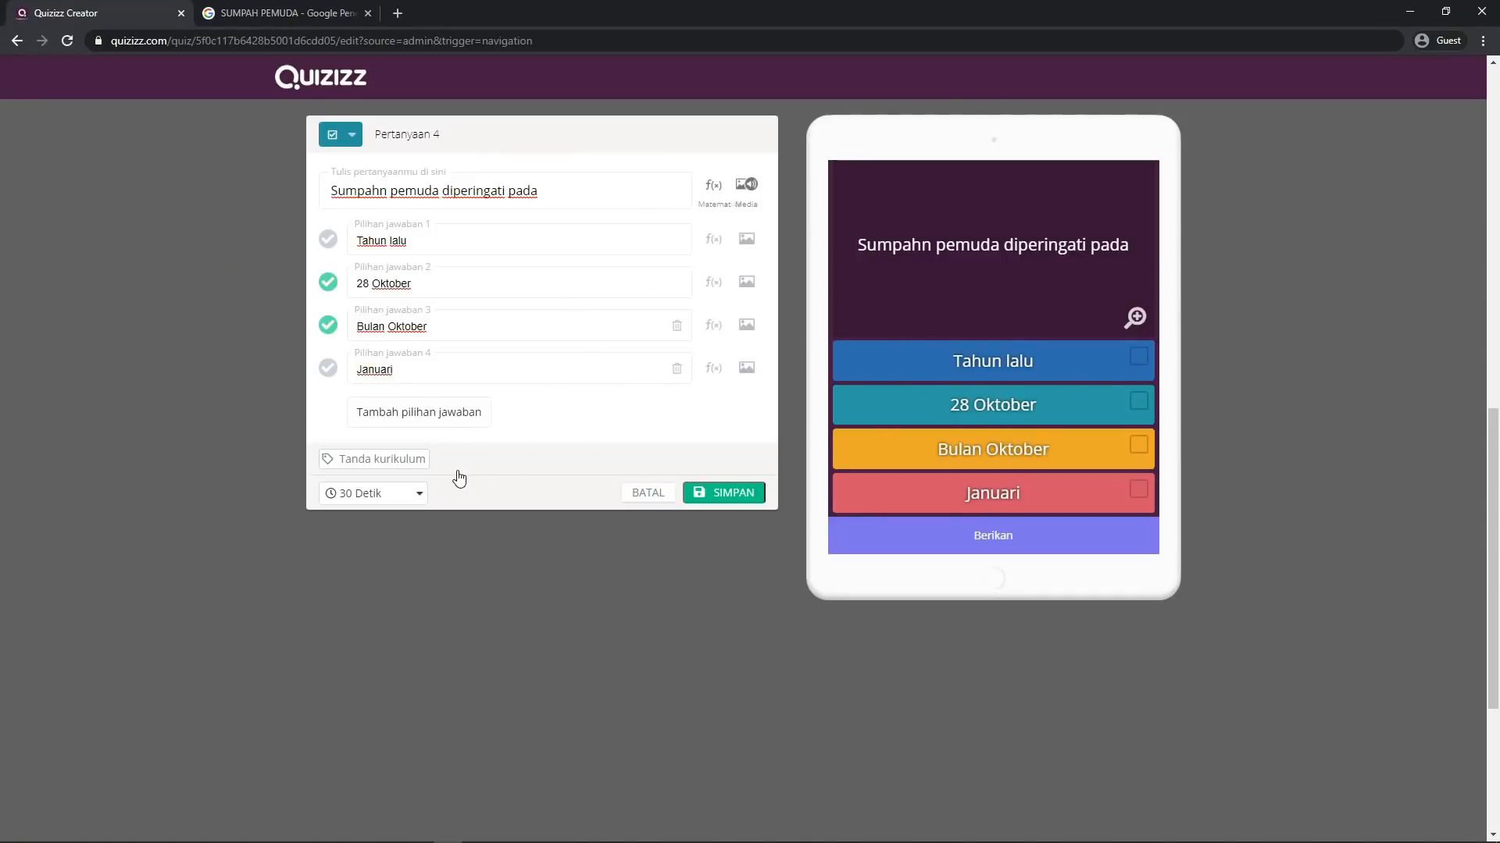
left_click(746, 185)
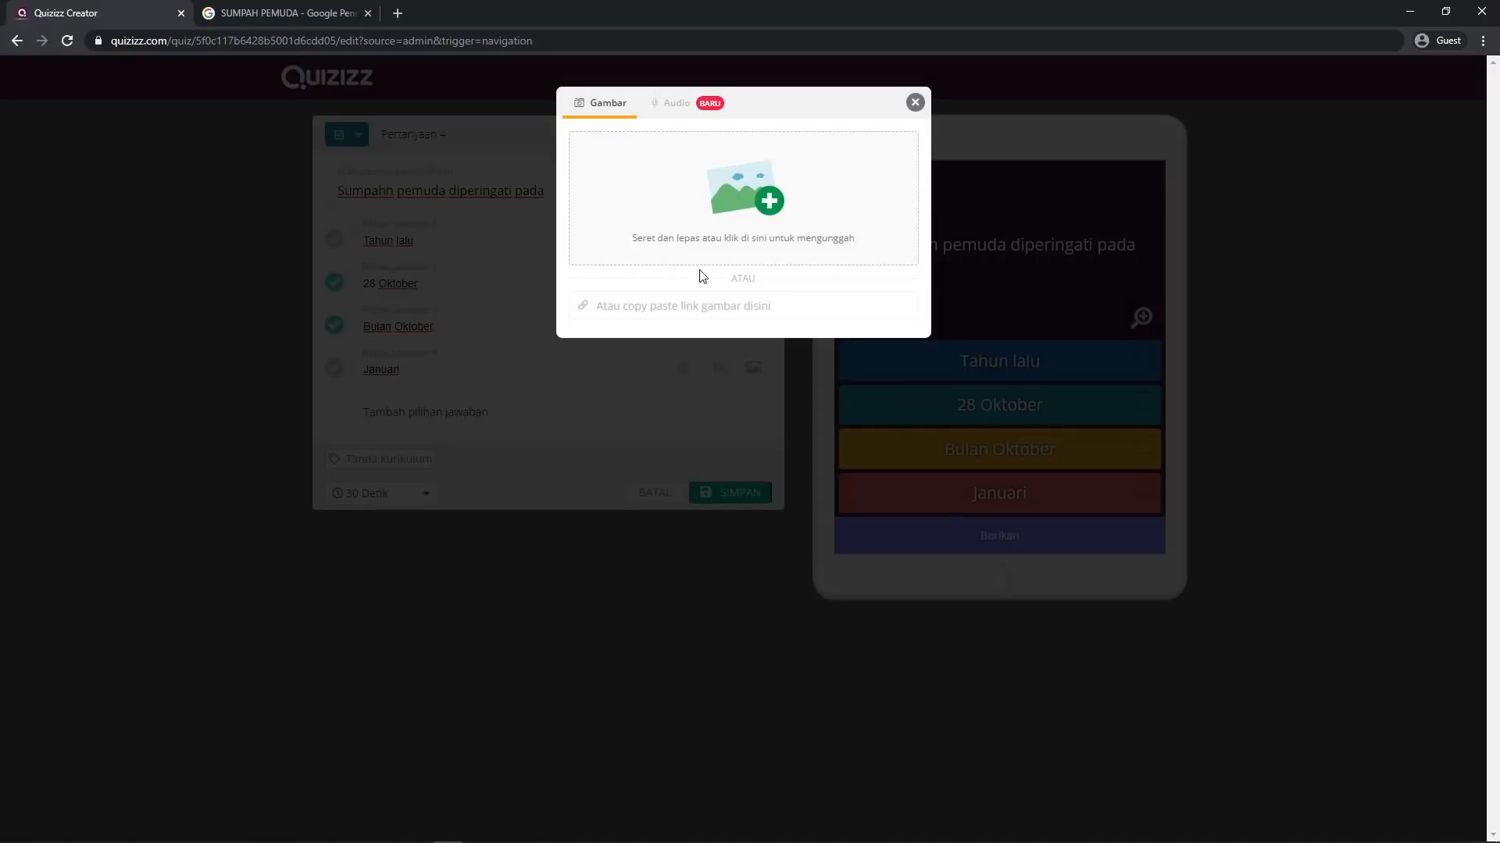
left_click(740, 308)
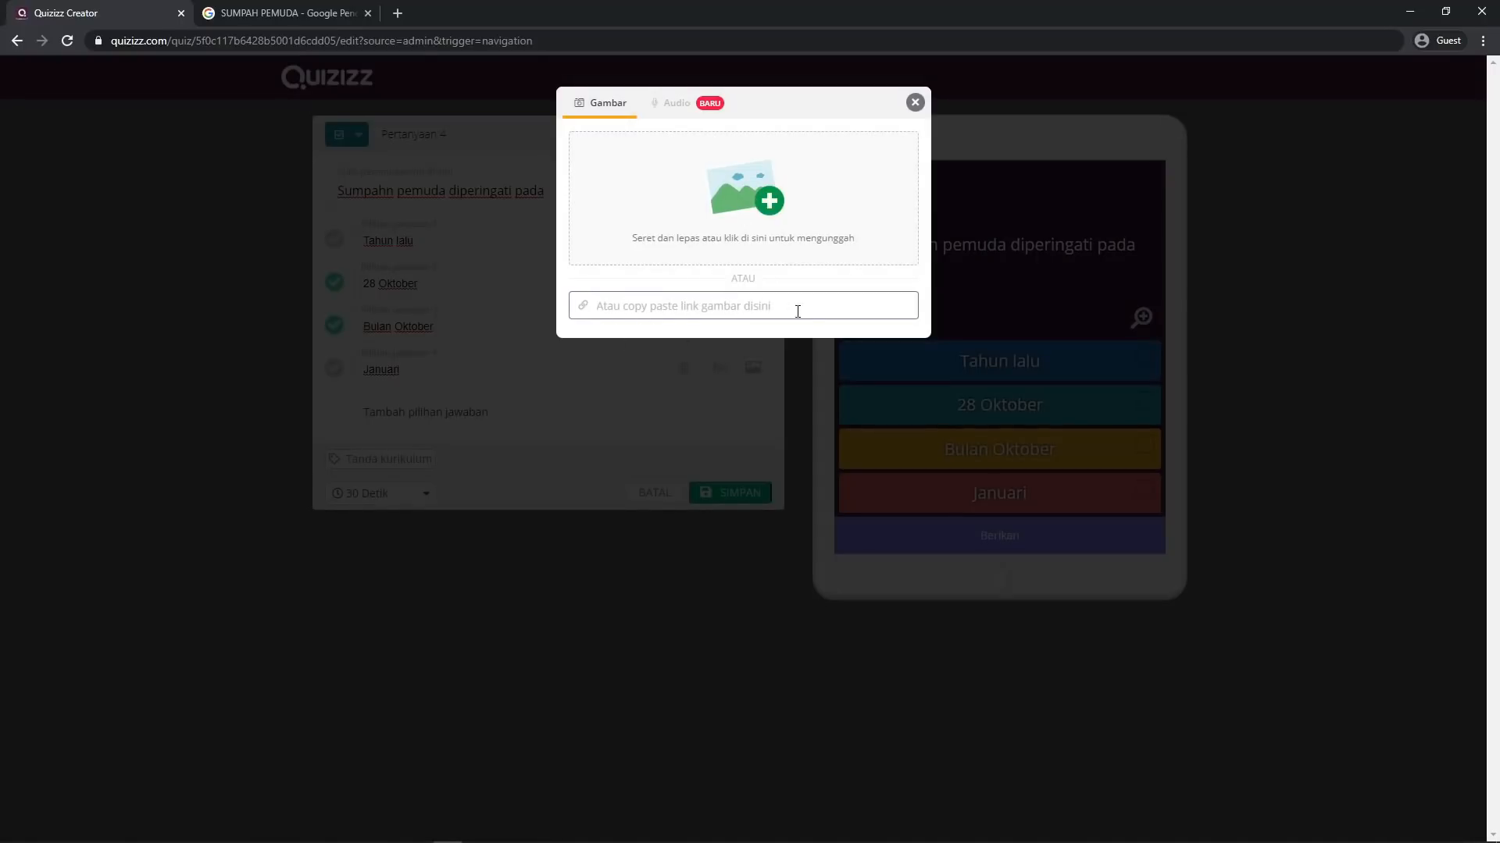
key("ctrl+v")
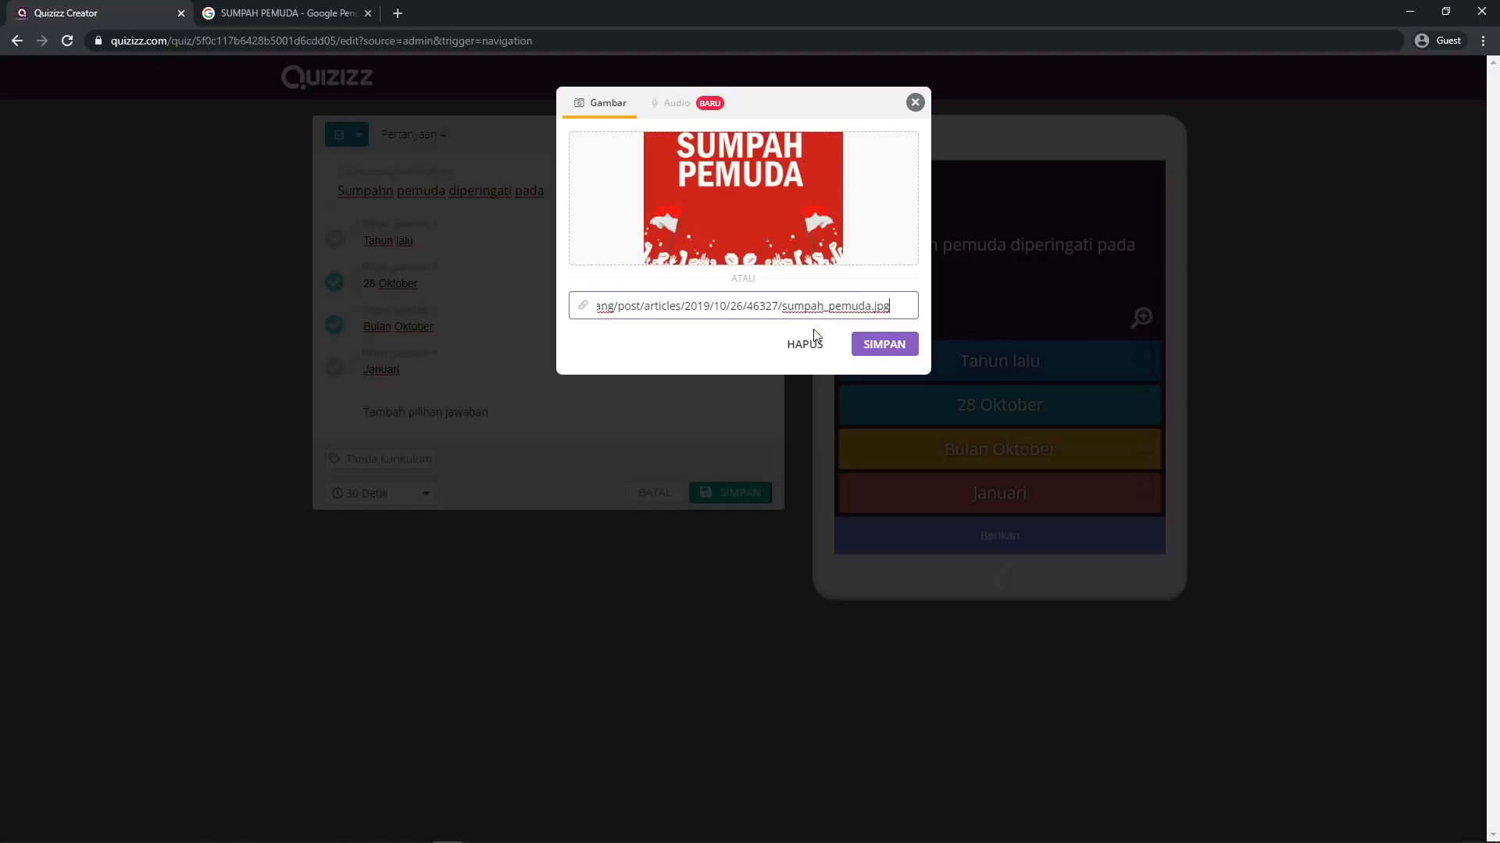
Clear the pasted image link and close question 4's media dialog without saving an image
left_click(897, 312)
left_click(687, 306)
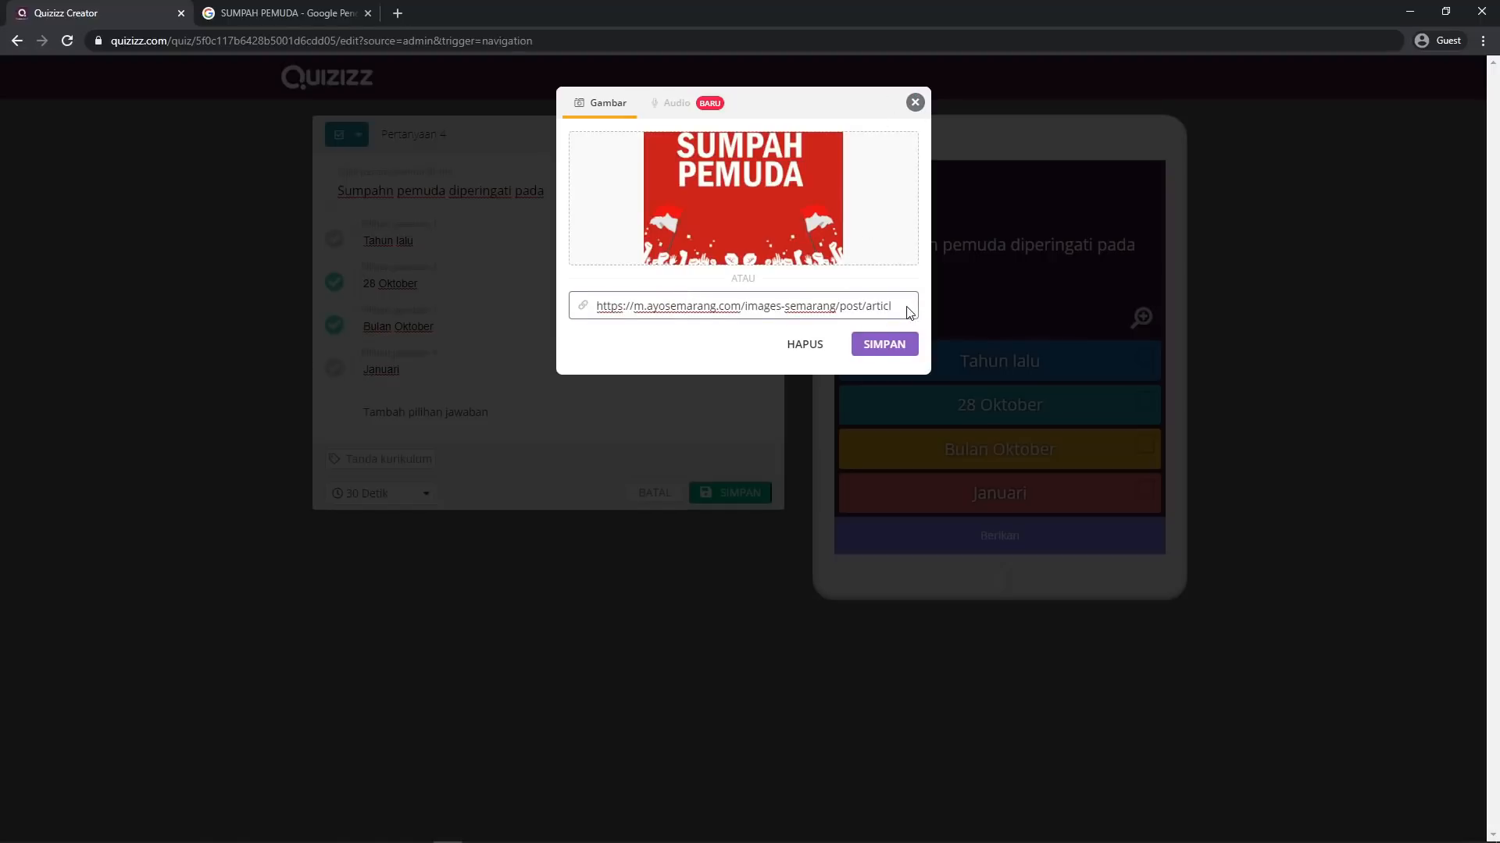
key("ctrl+a")
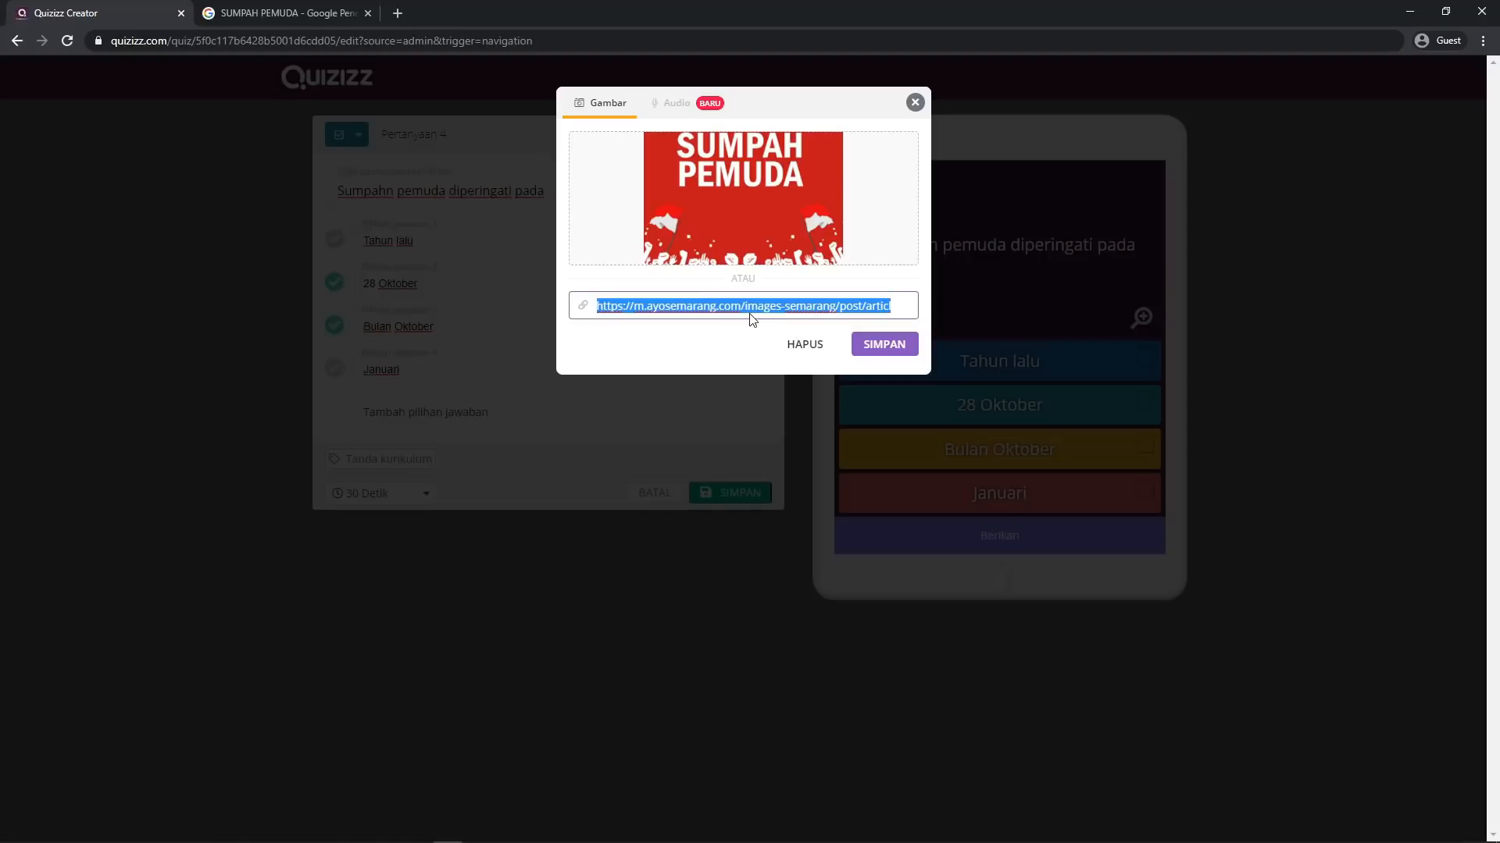
key("BackSpace")
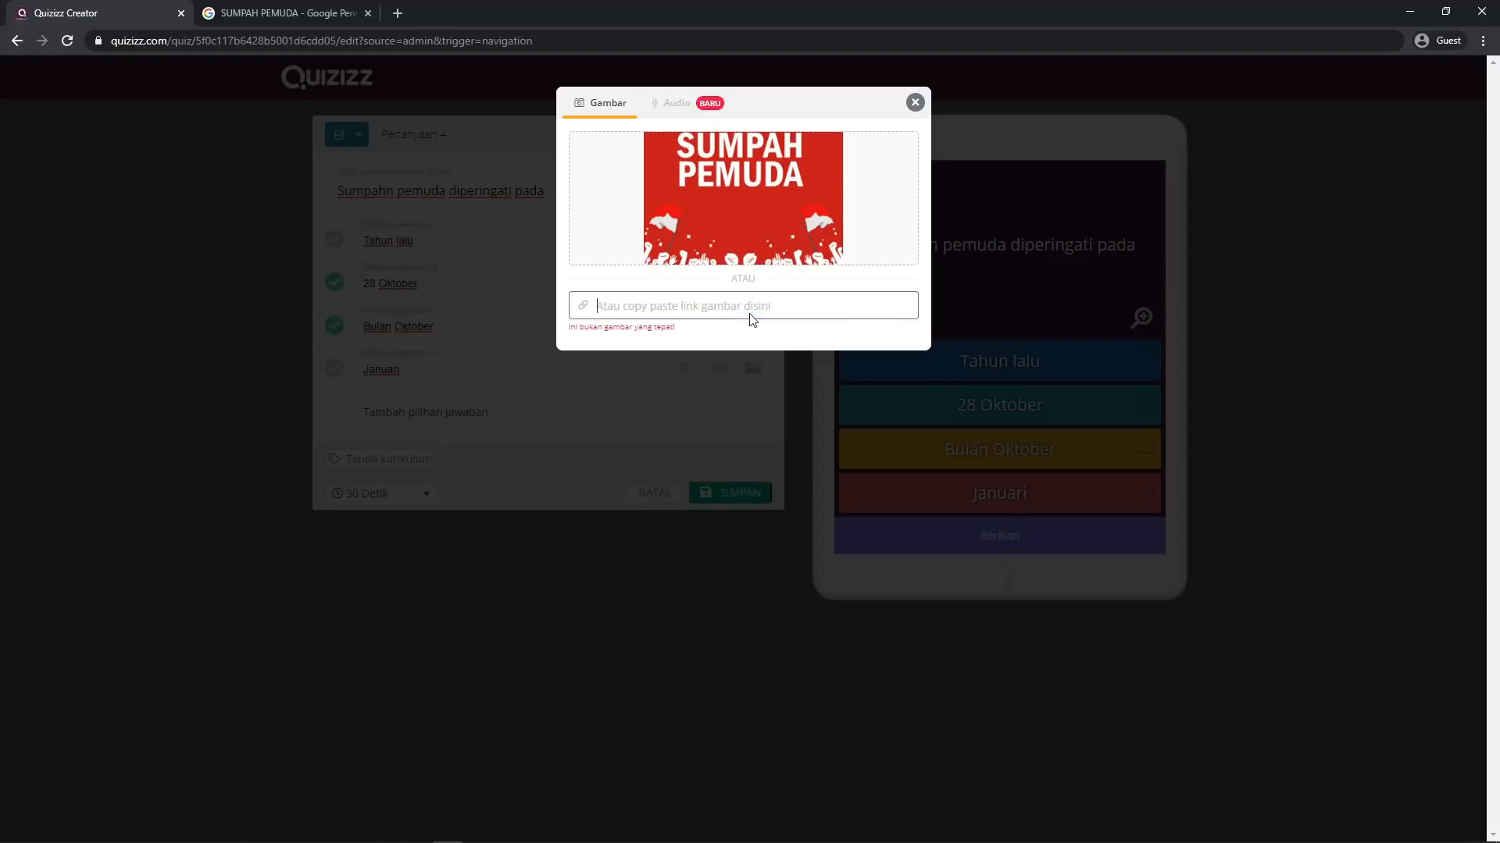
left_click(914, 103)
left_click(745, 193)
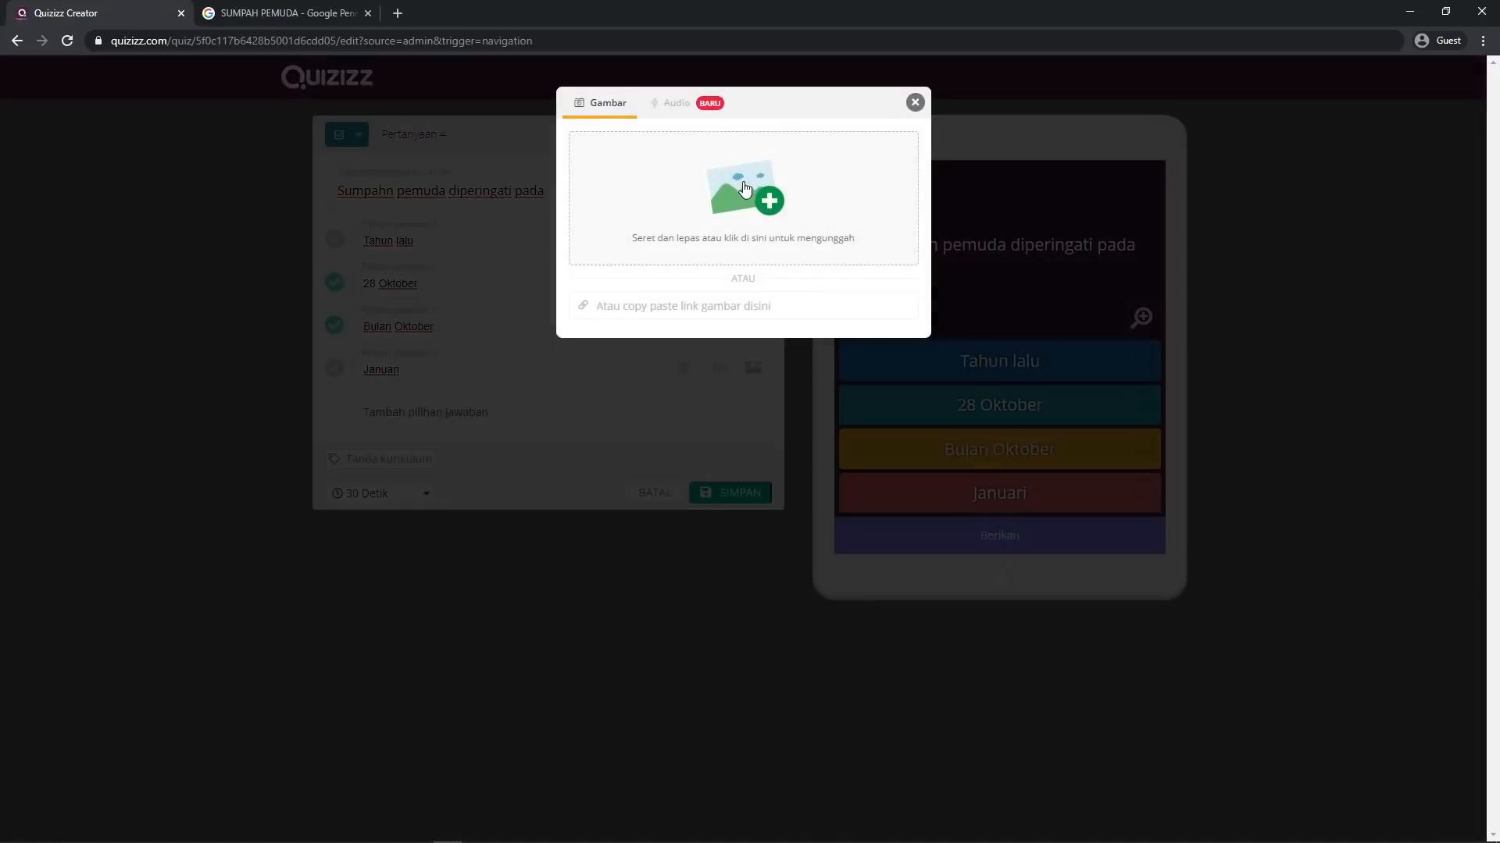
left_click(914, 102)
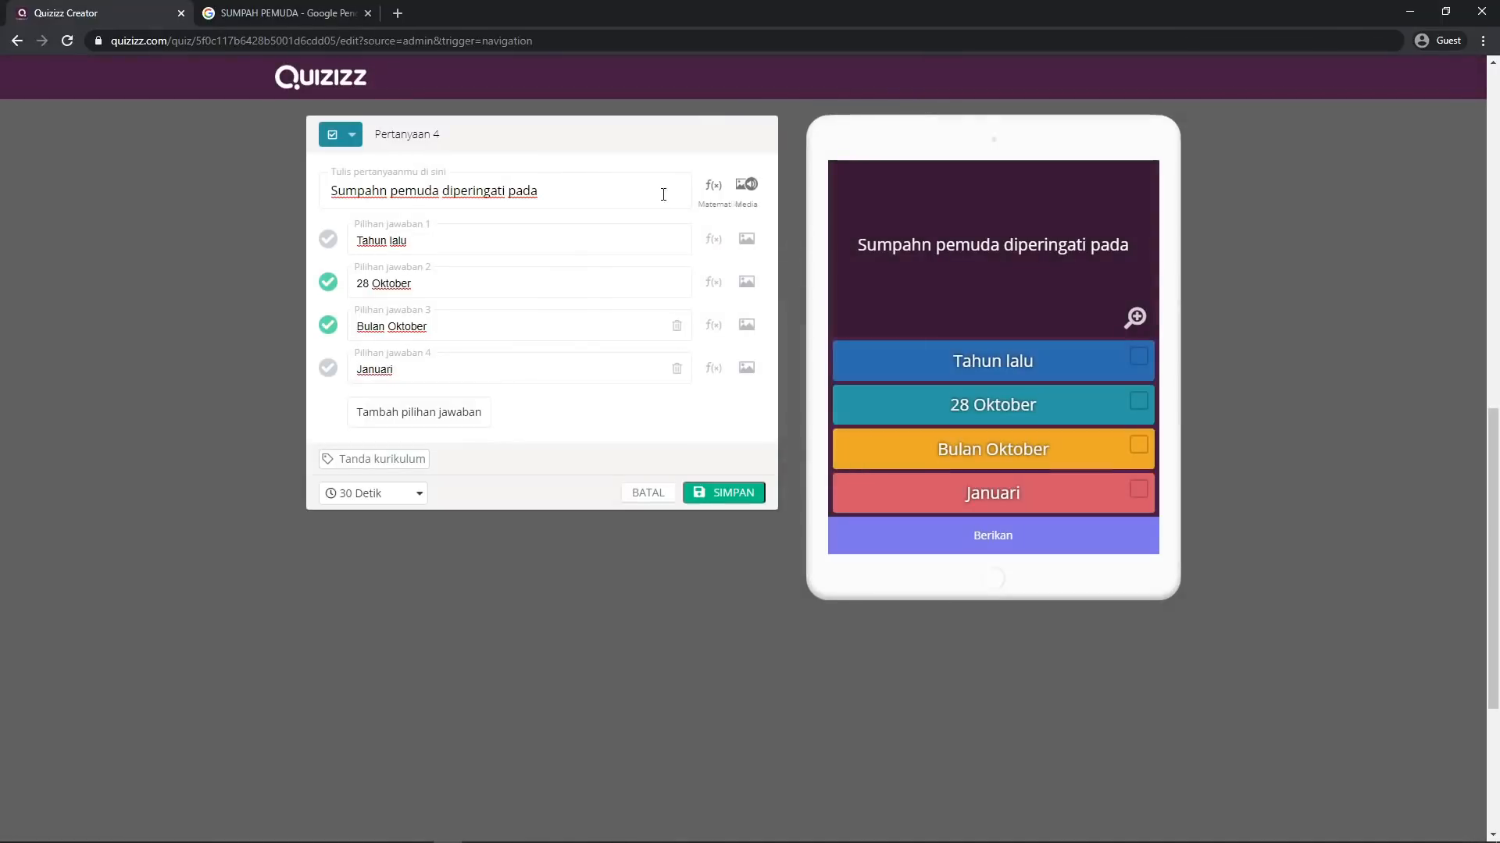
left_click(301, 4)
left_click(160, 12)
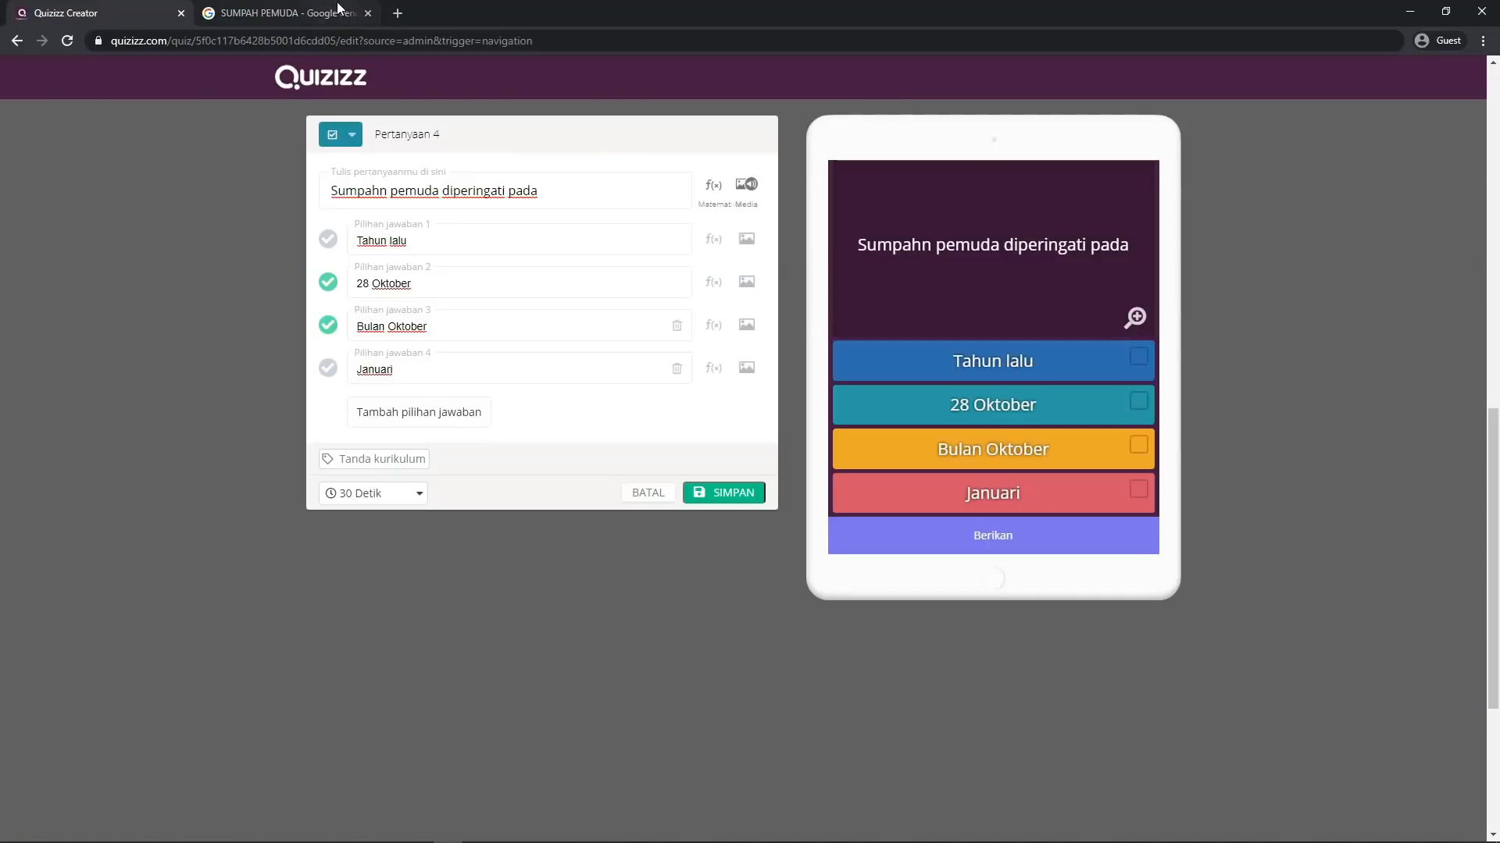
left_click(14, 832)
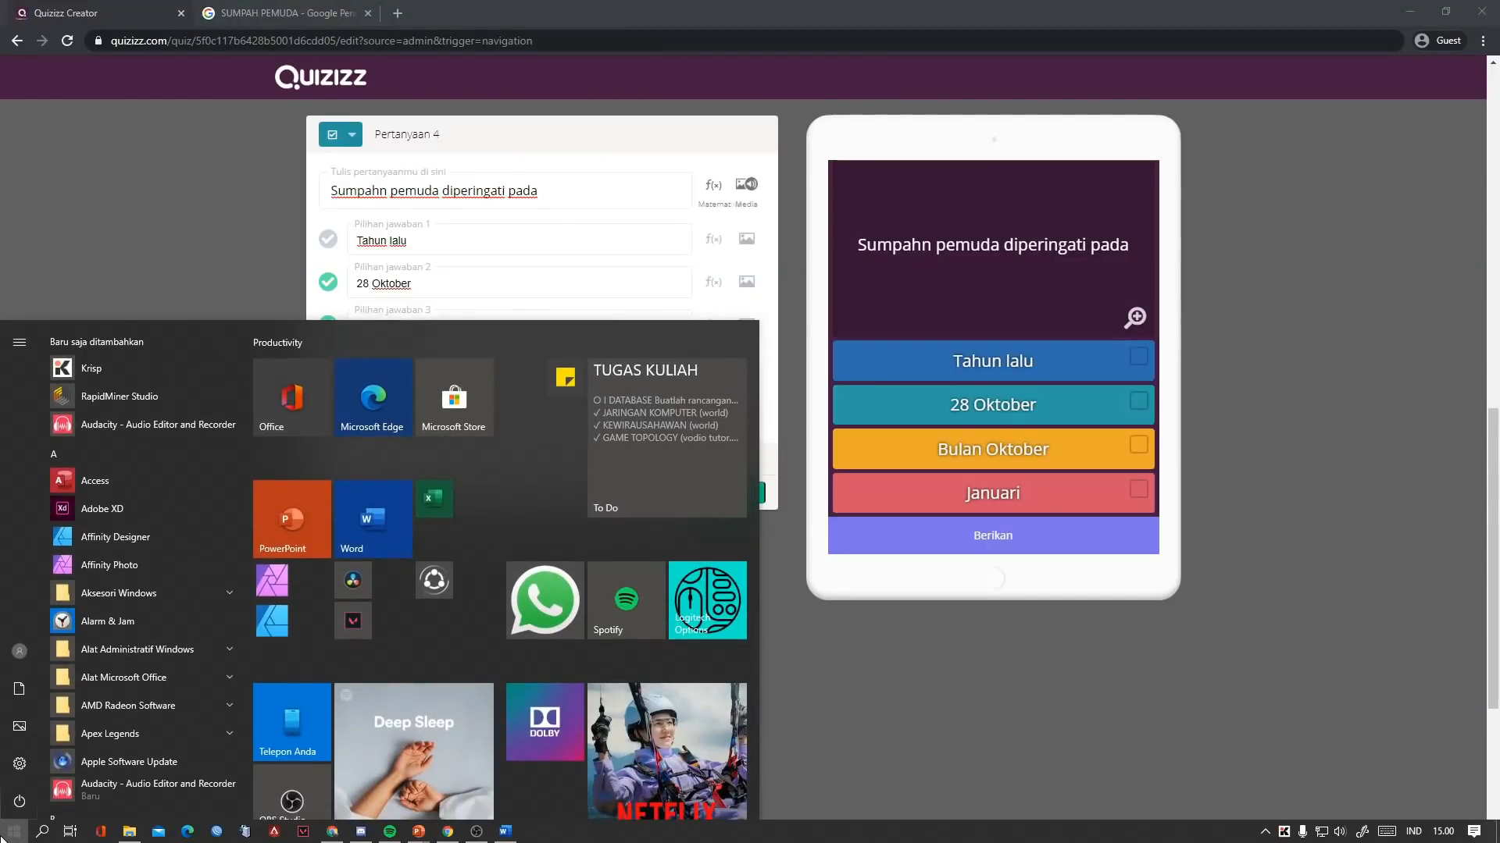
type("S")
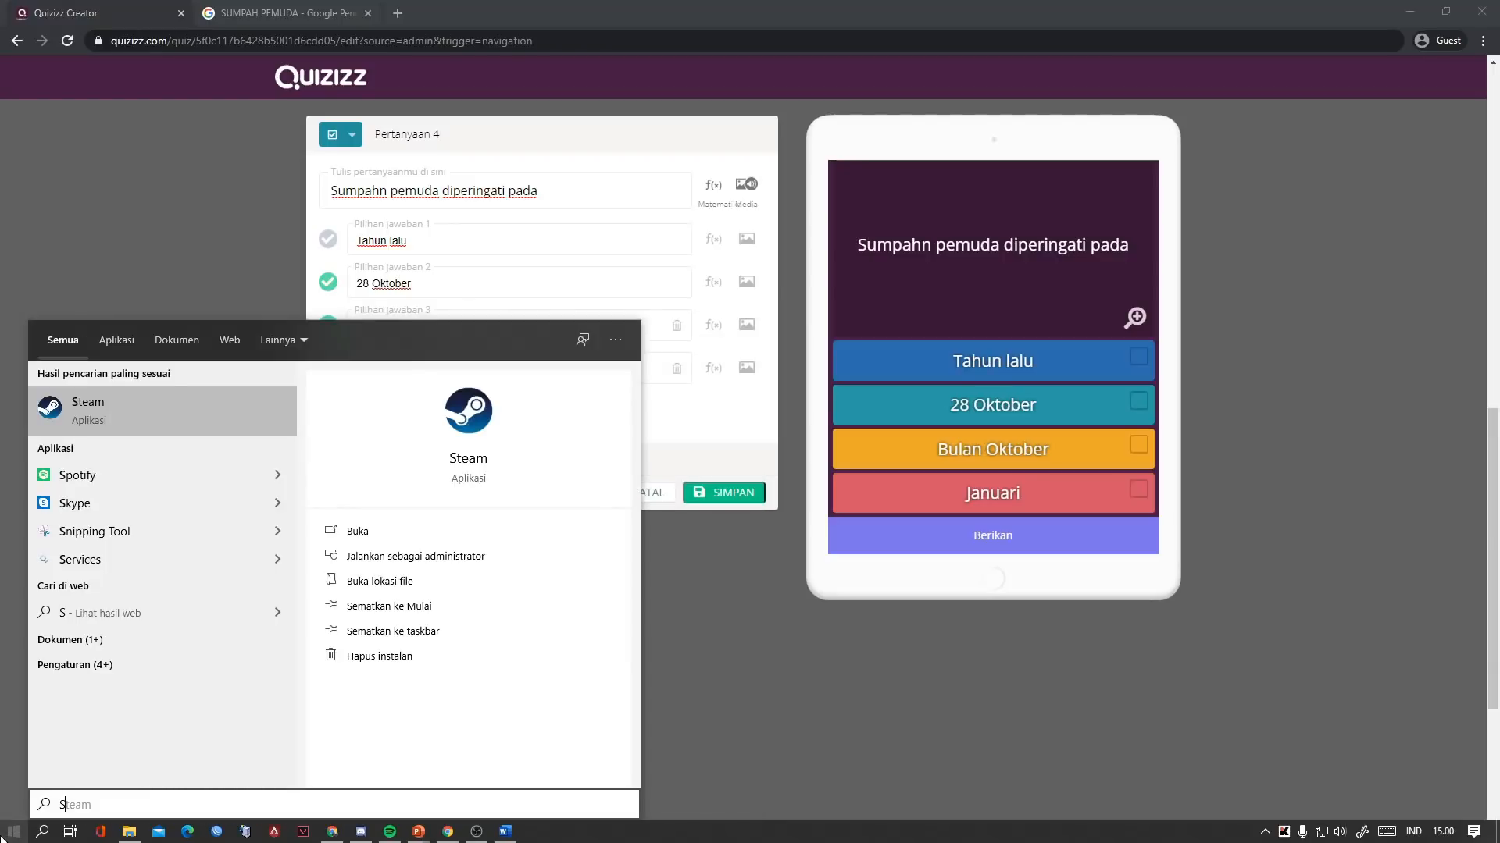
left_click(111, 532)
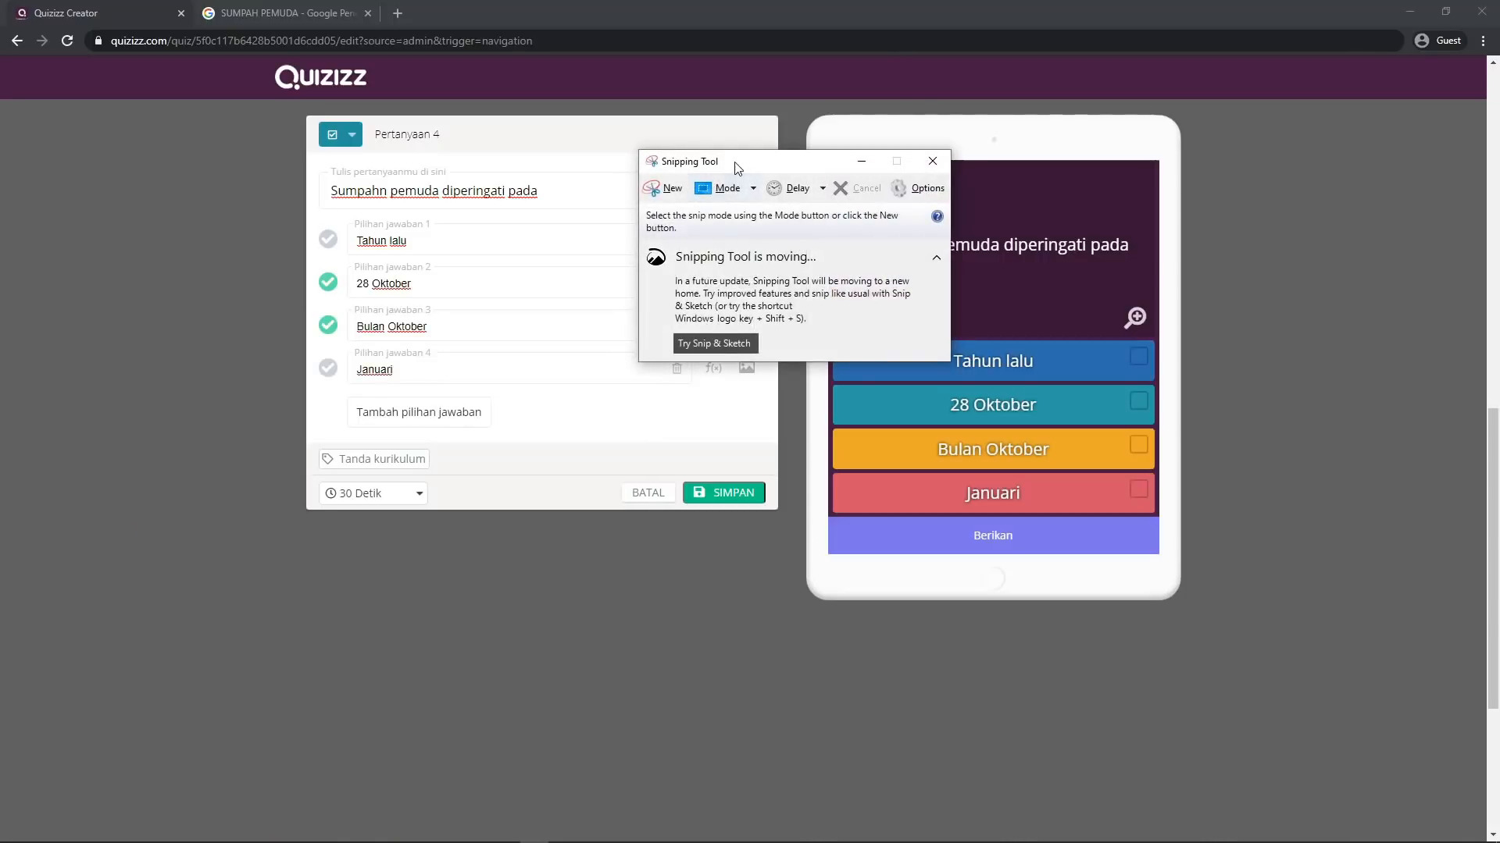
left_click_drag(736, 168, 1057, 259)
left_click(1254, 253)
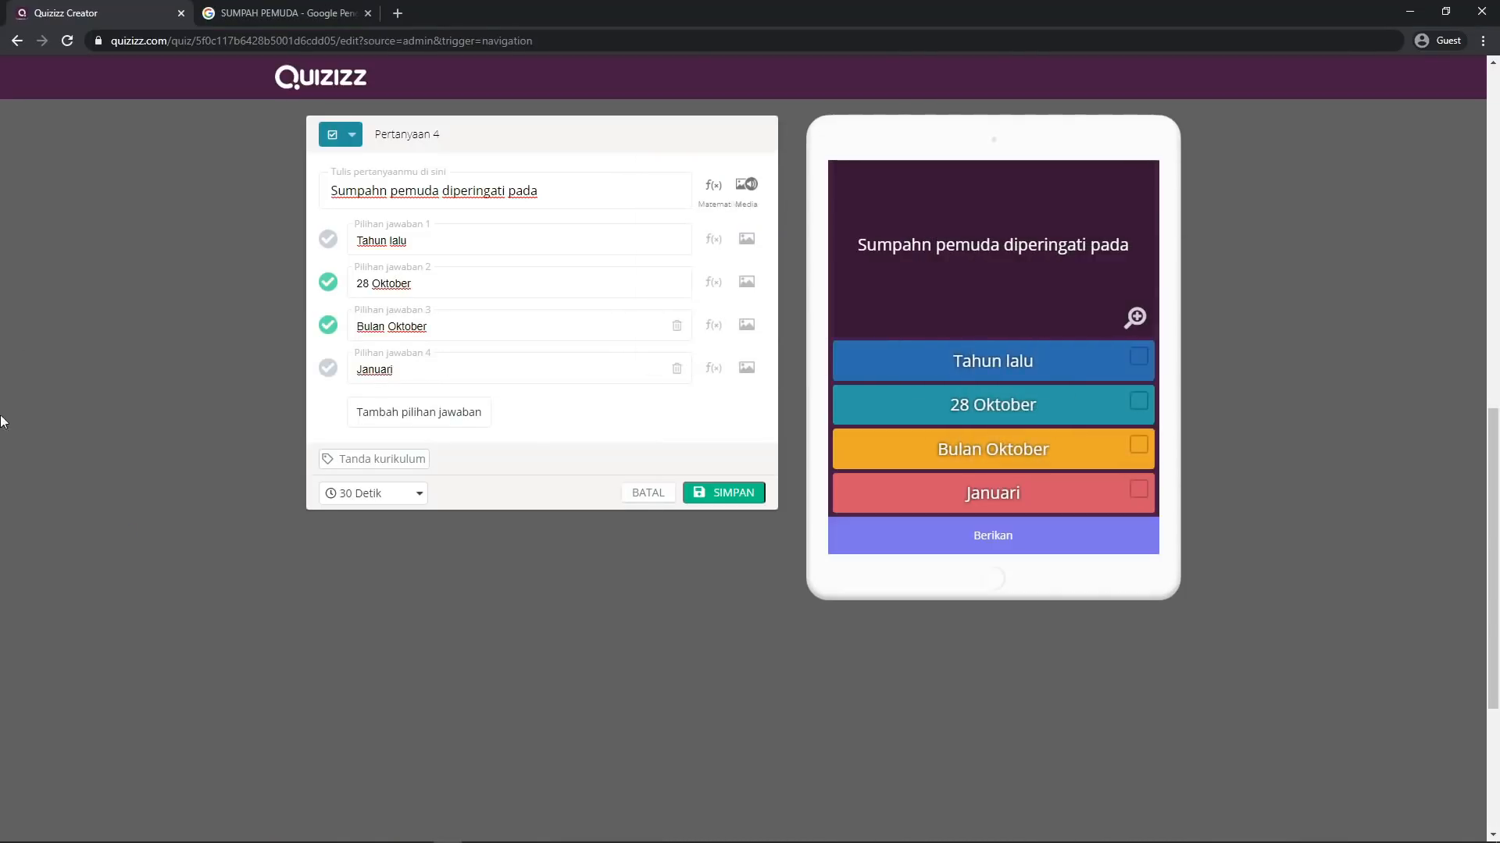
Launch Snipping Tool and bring its window up over the Google Images tab showing the Sumpah Pemuda preview
key("super")
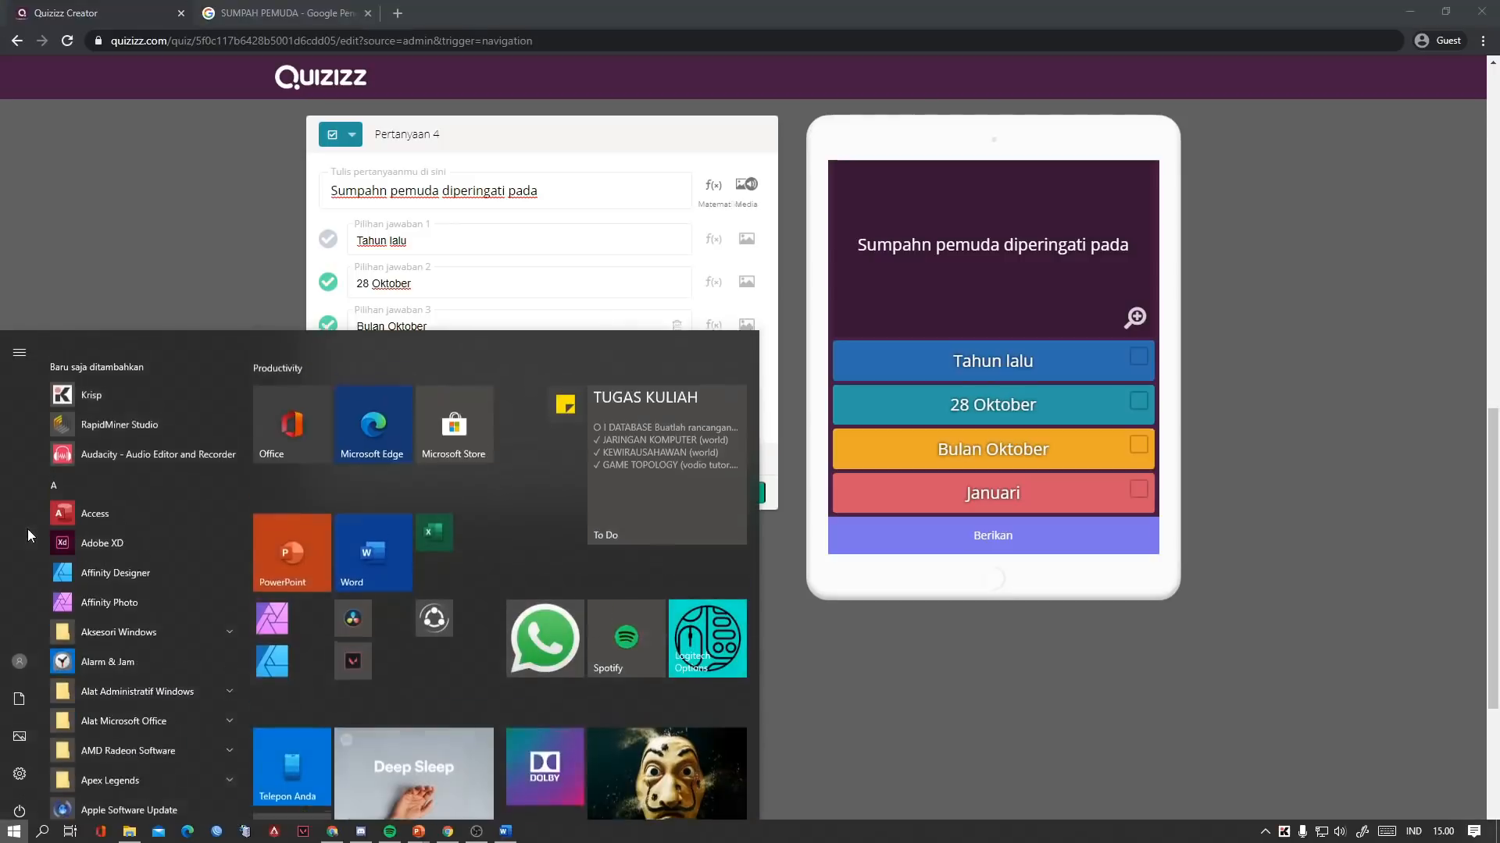
key("super")
type("SNIPPI")
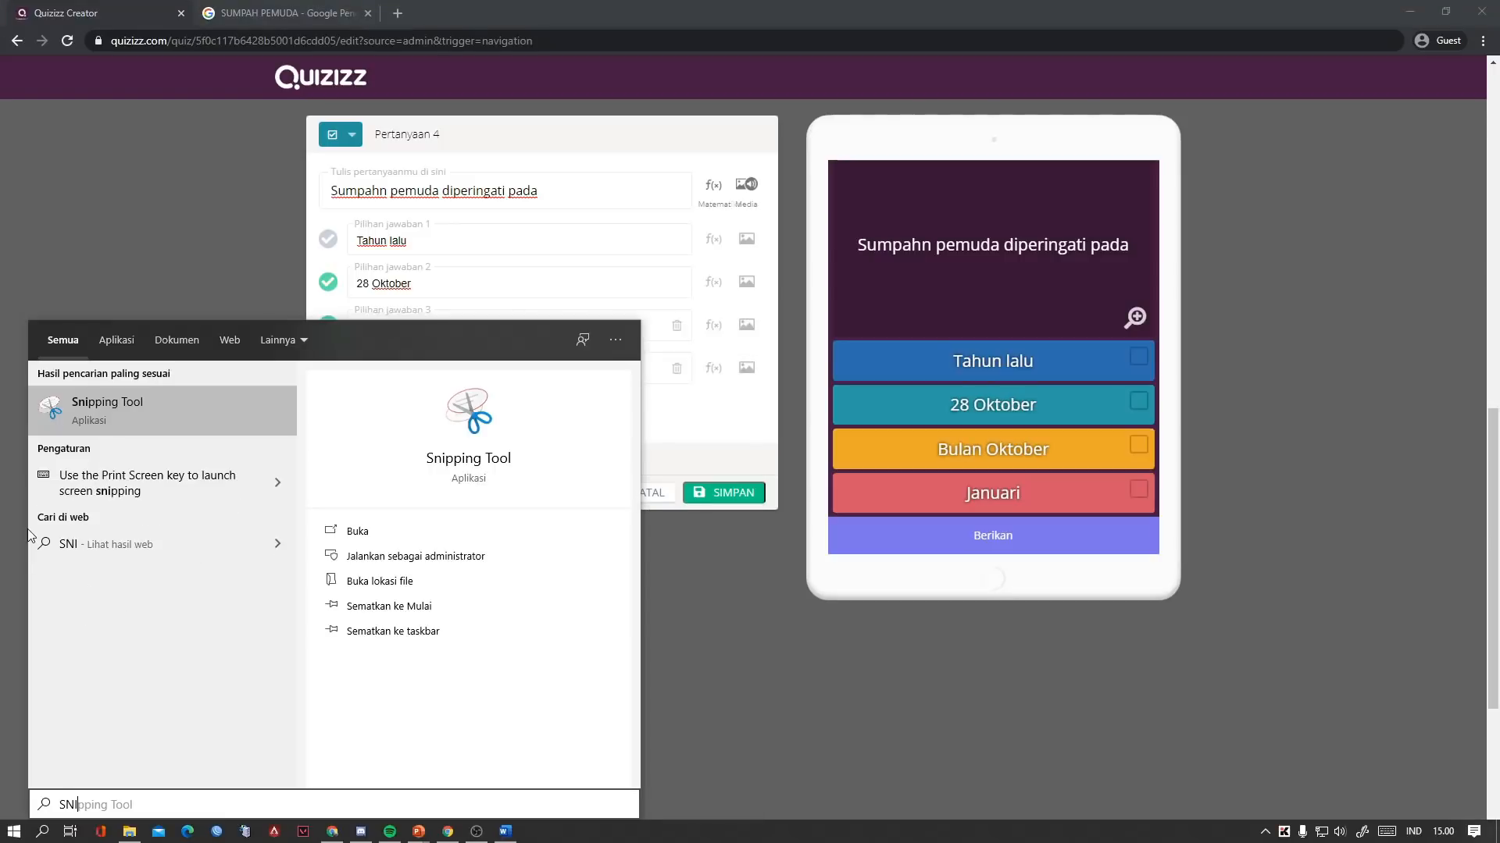
left_click(83, 409)
left_click(267, 14)
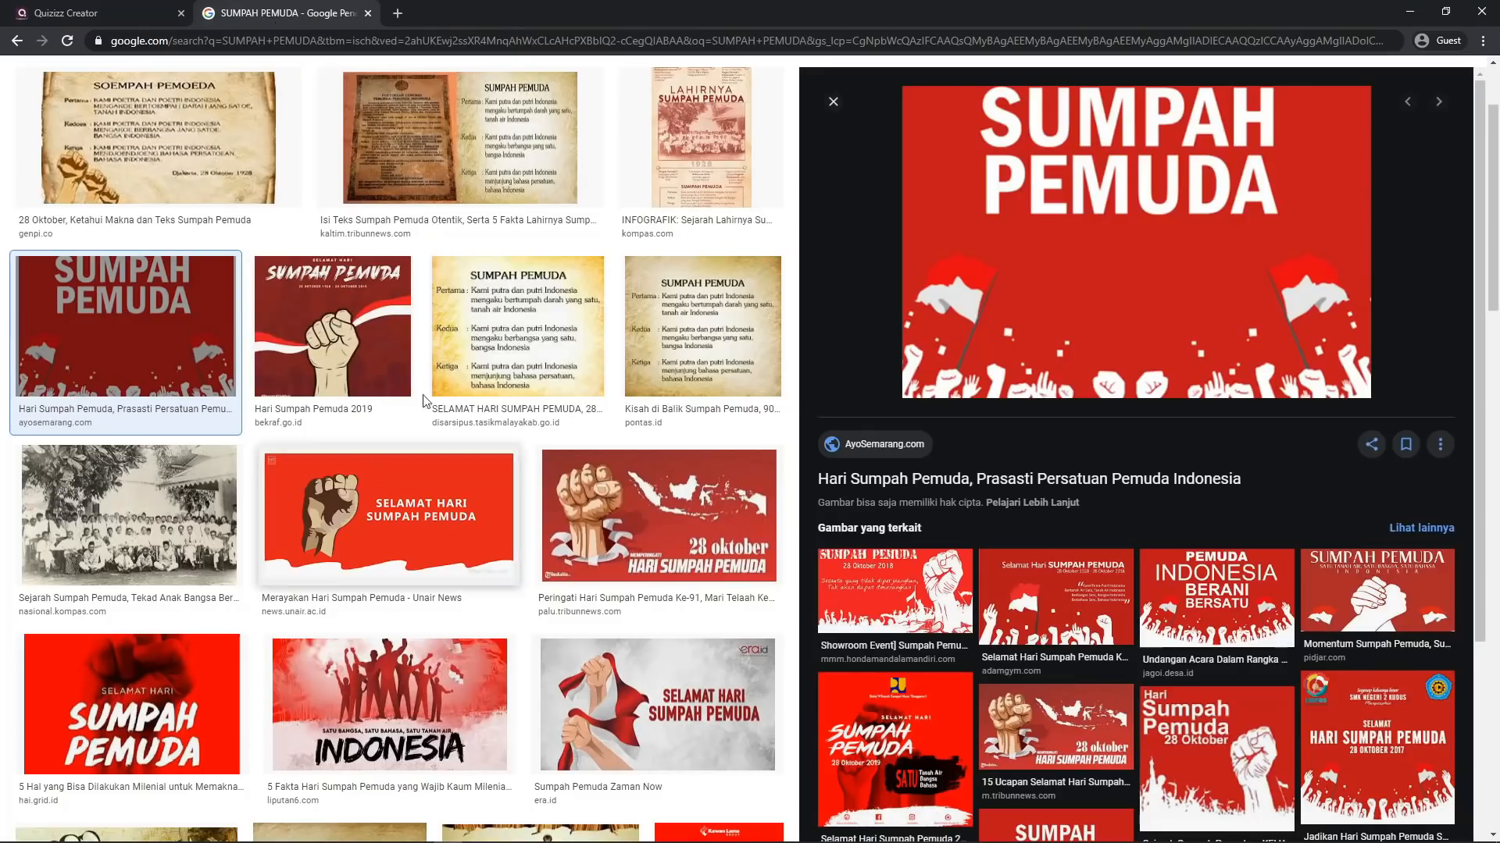
mouse_move(537, 836)
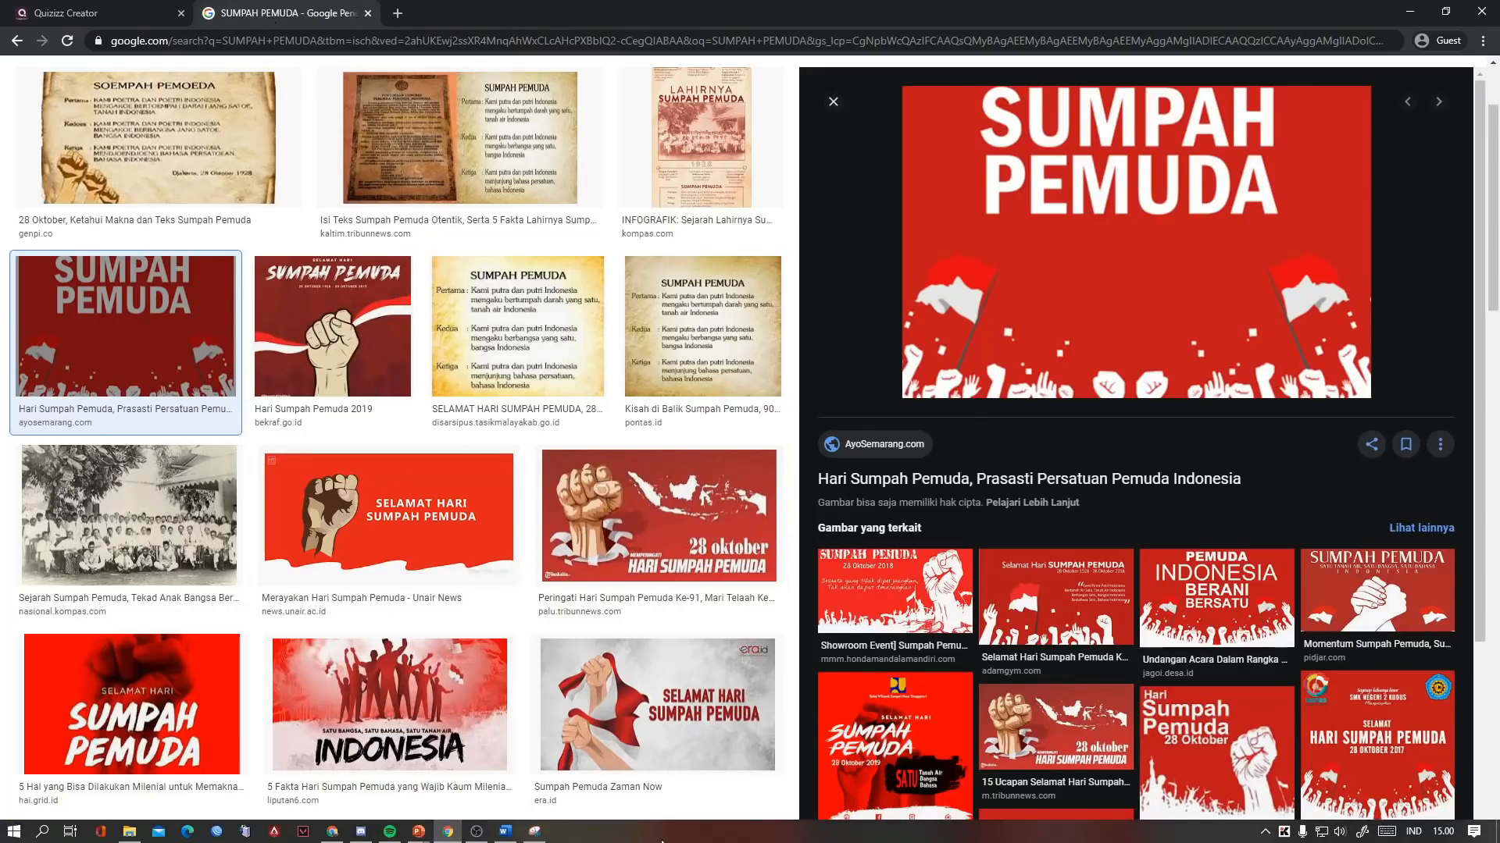
left_click(536, 834)
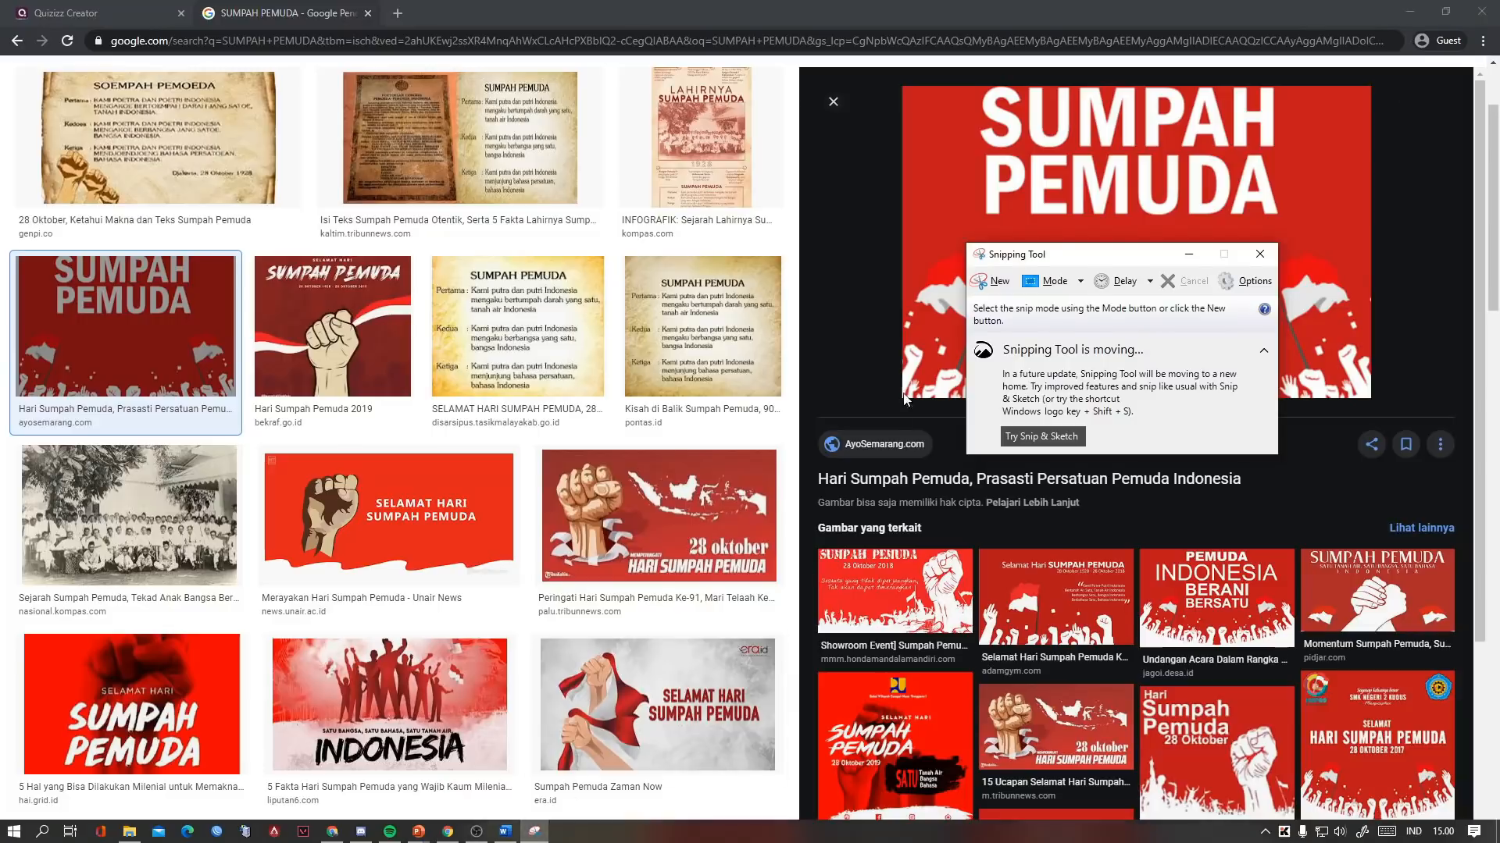
Move the Snipping Tool window clear of the preview and capture a new snip of the whole red Sumpah Pemuda picture
left_click_drag(1024, 254, 395, 329)
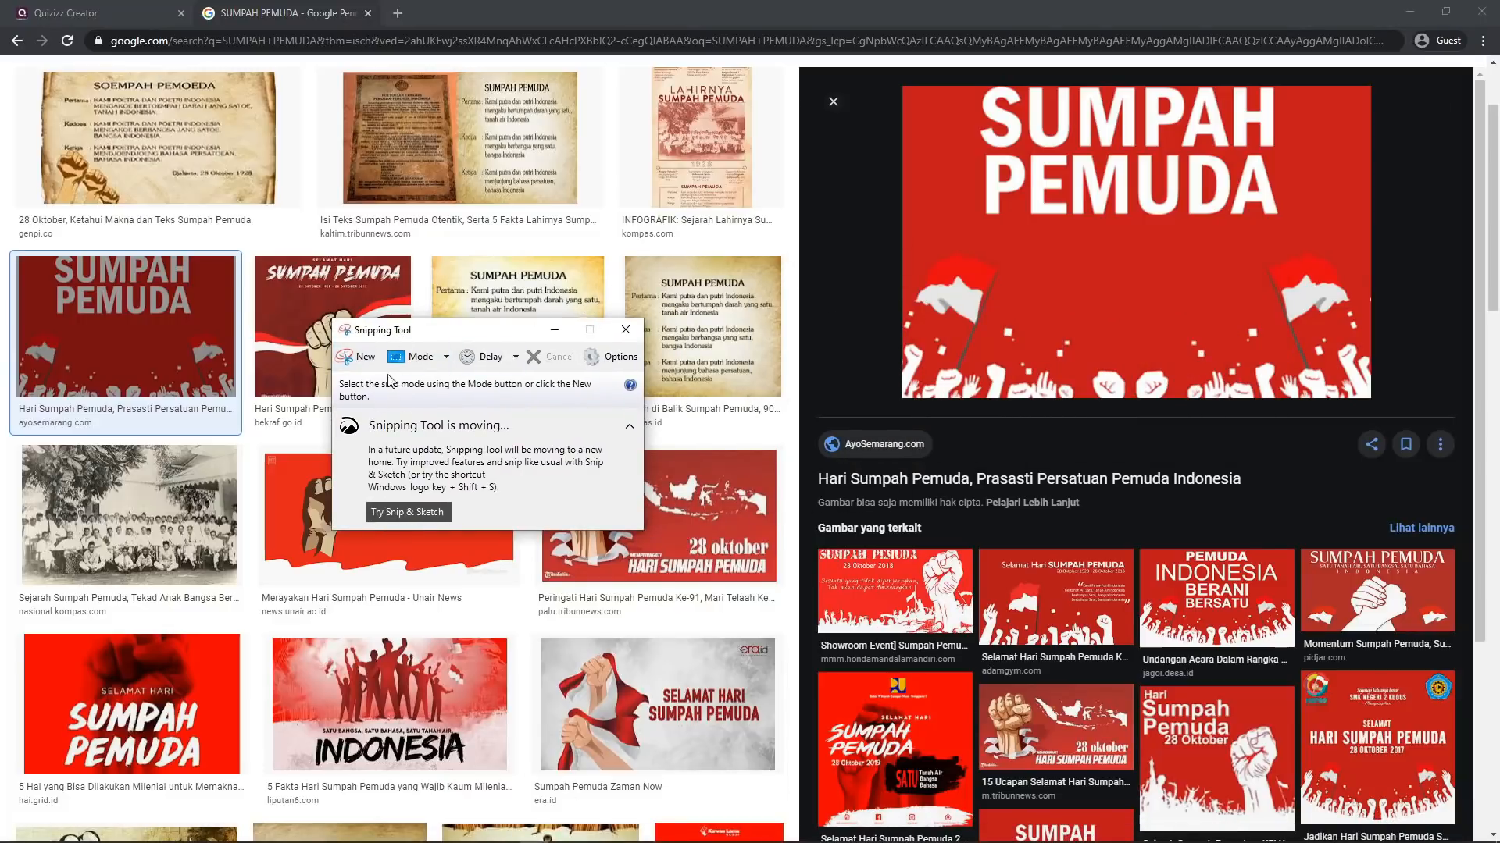
left_click_drag(405, 331, 378, 302)
left_click(333, 326)
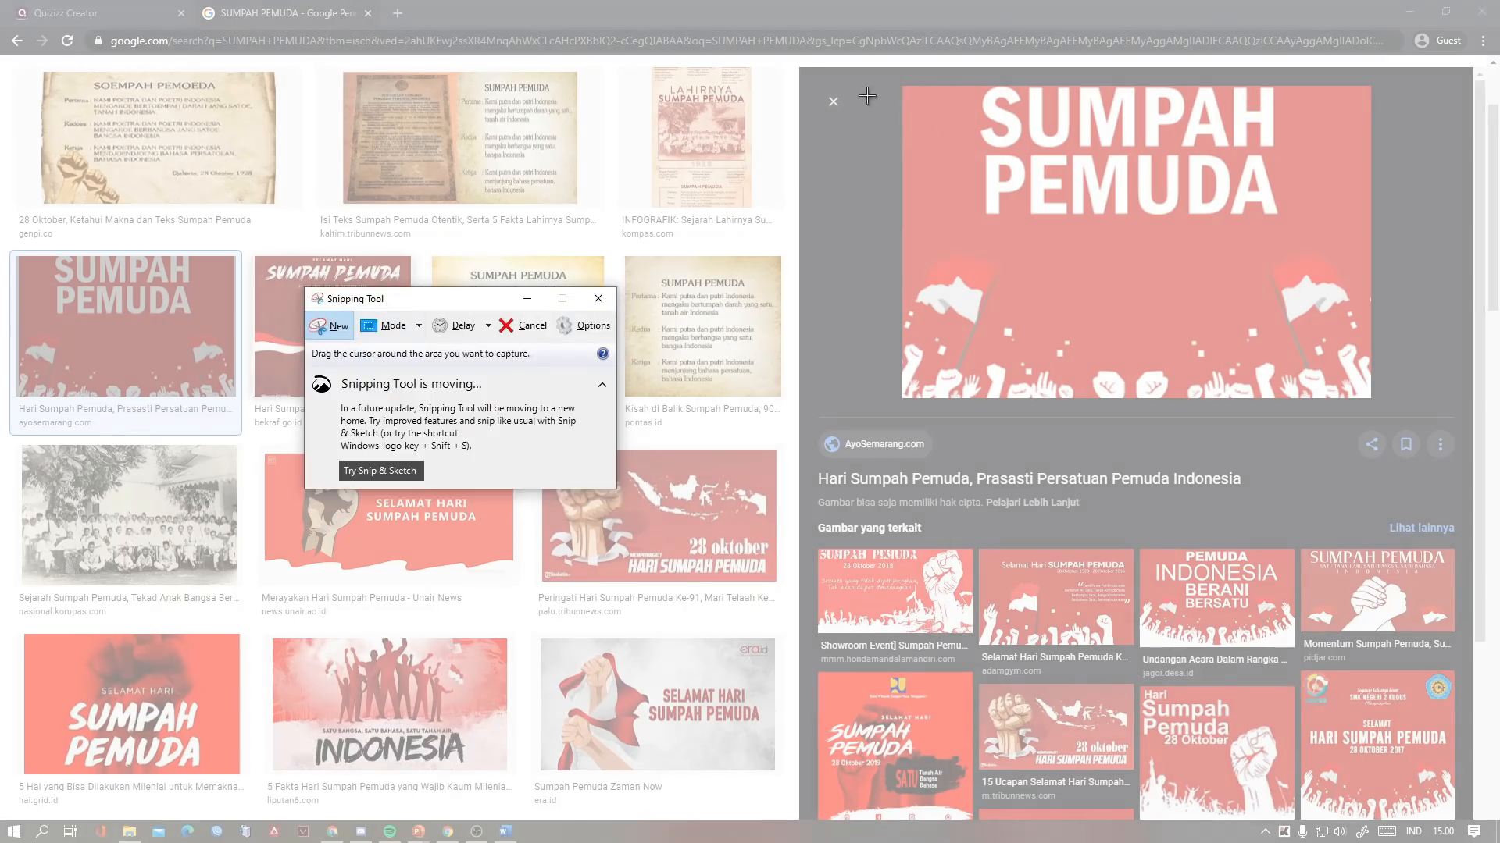
left_click_drag(899, 83, 1370, 398)
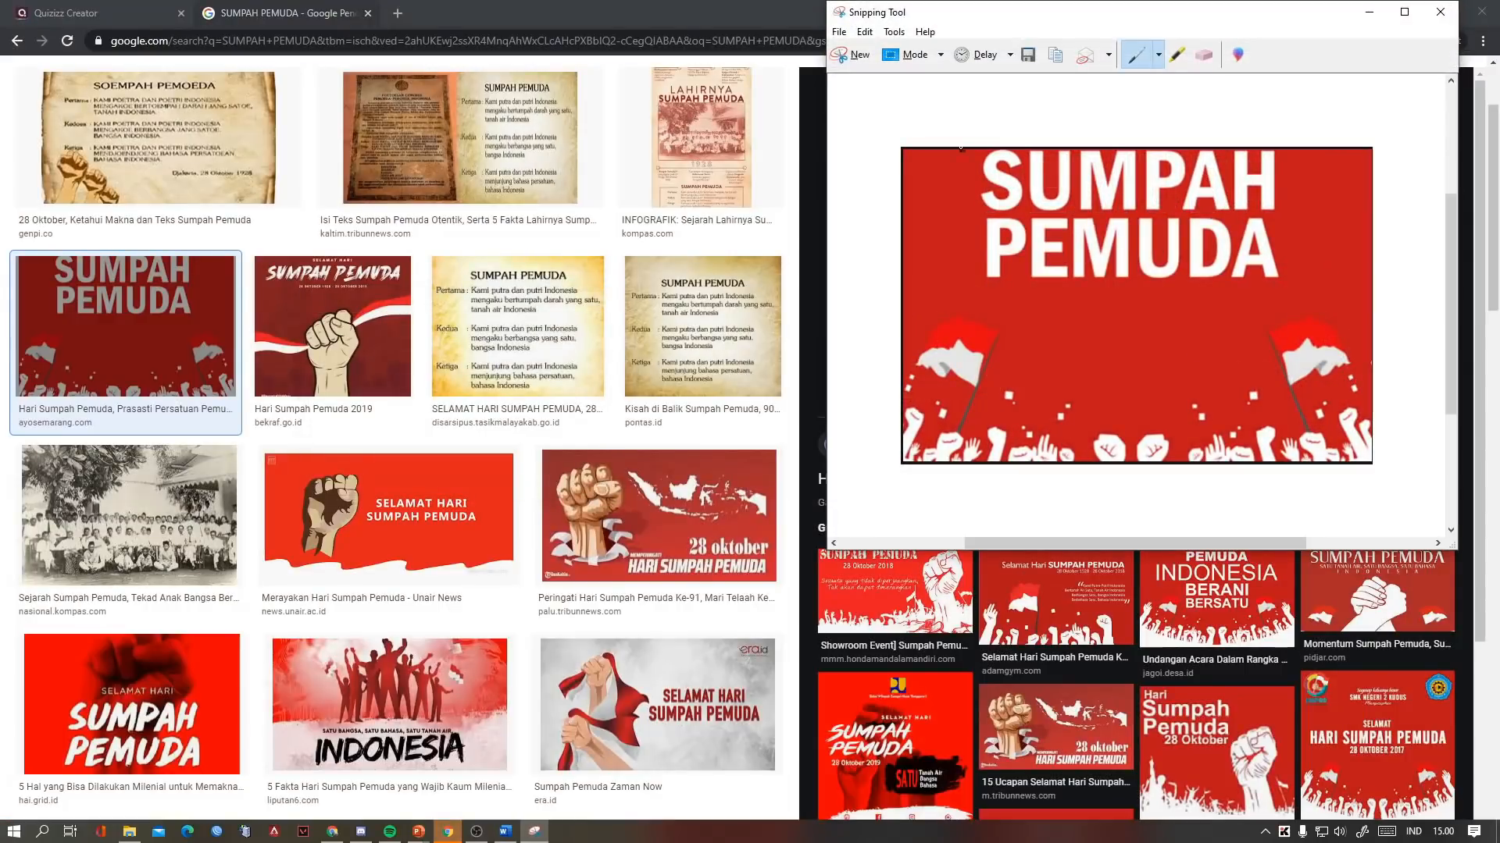
Open the Save As dialog for the captured Sumpah Pemuda snip
left_click(838, 32)
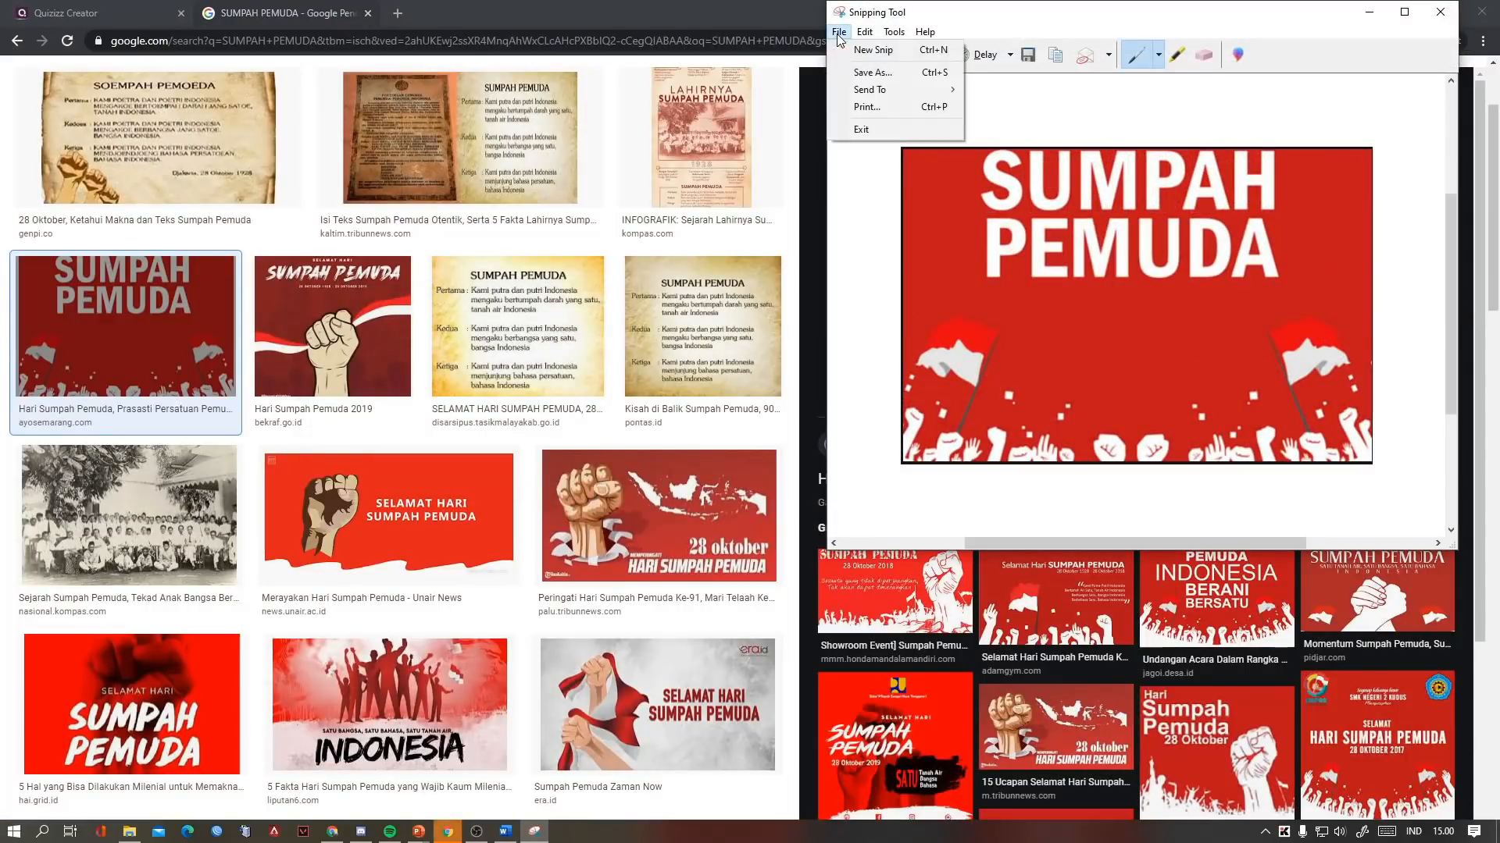
left_click(889, 72)
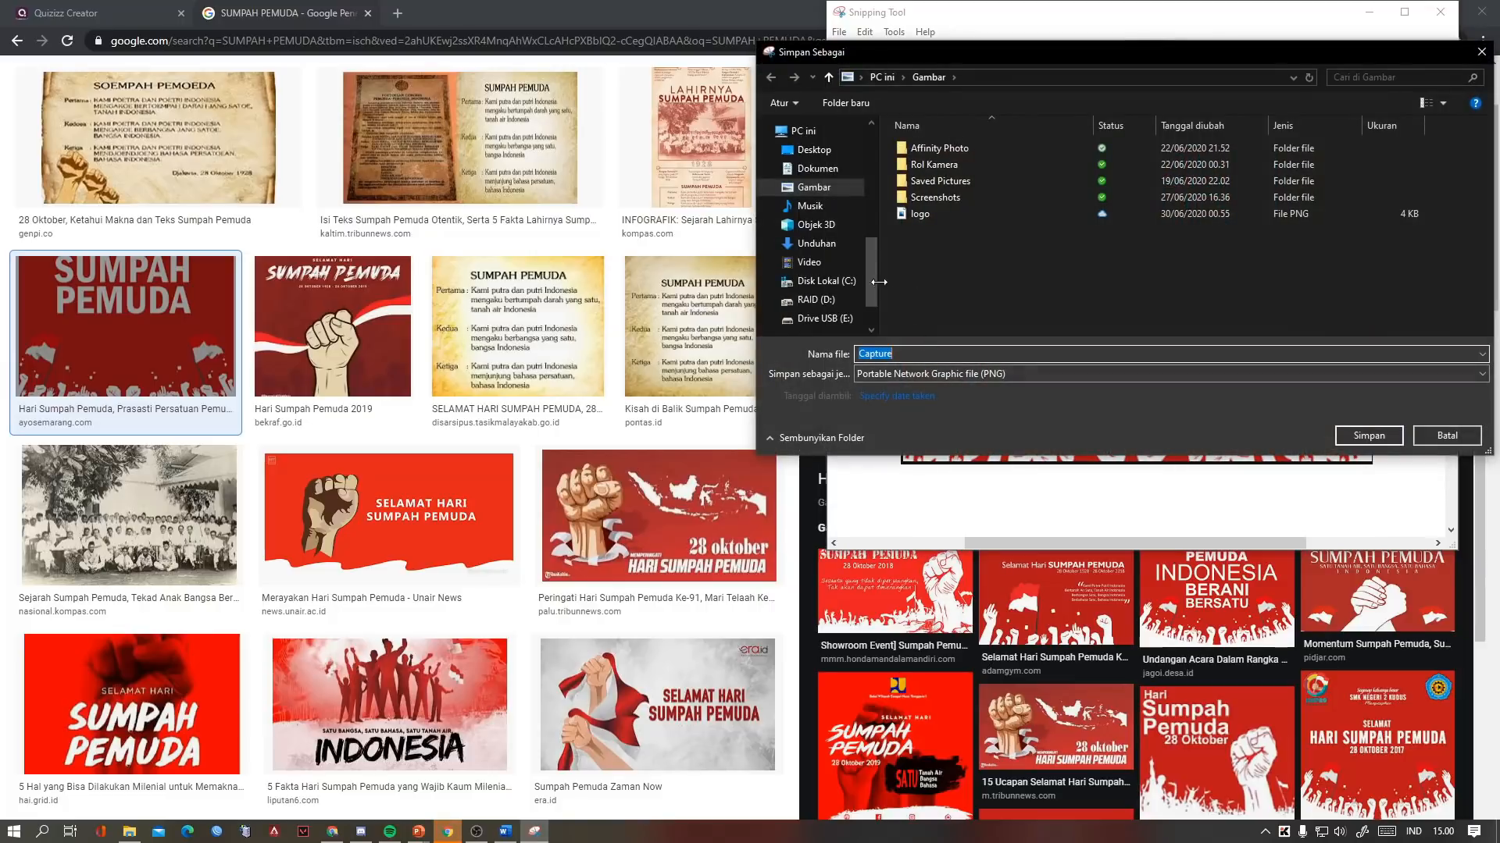
Save the screenshot as a PNG named "SUMPAH PEMUDA" in the FAZA folder under Project on drive D
scroll(828, 258, "down", 1)
left_click(836, 257)
left_click(819, 238)
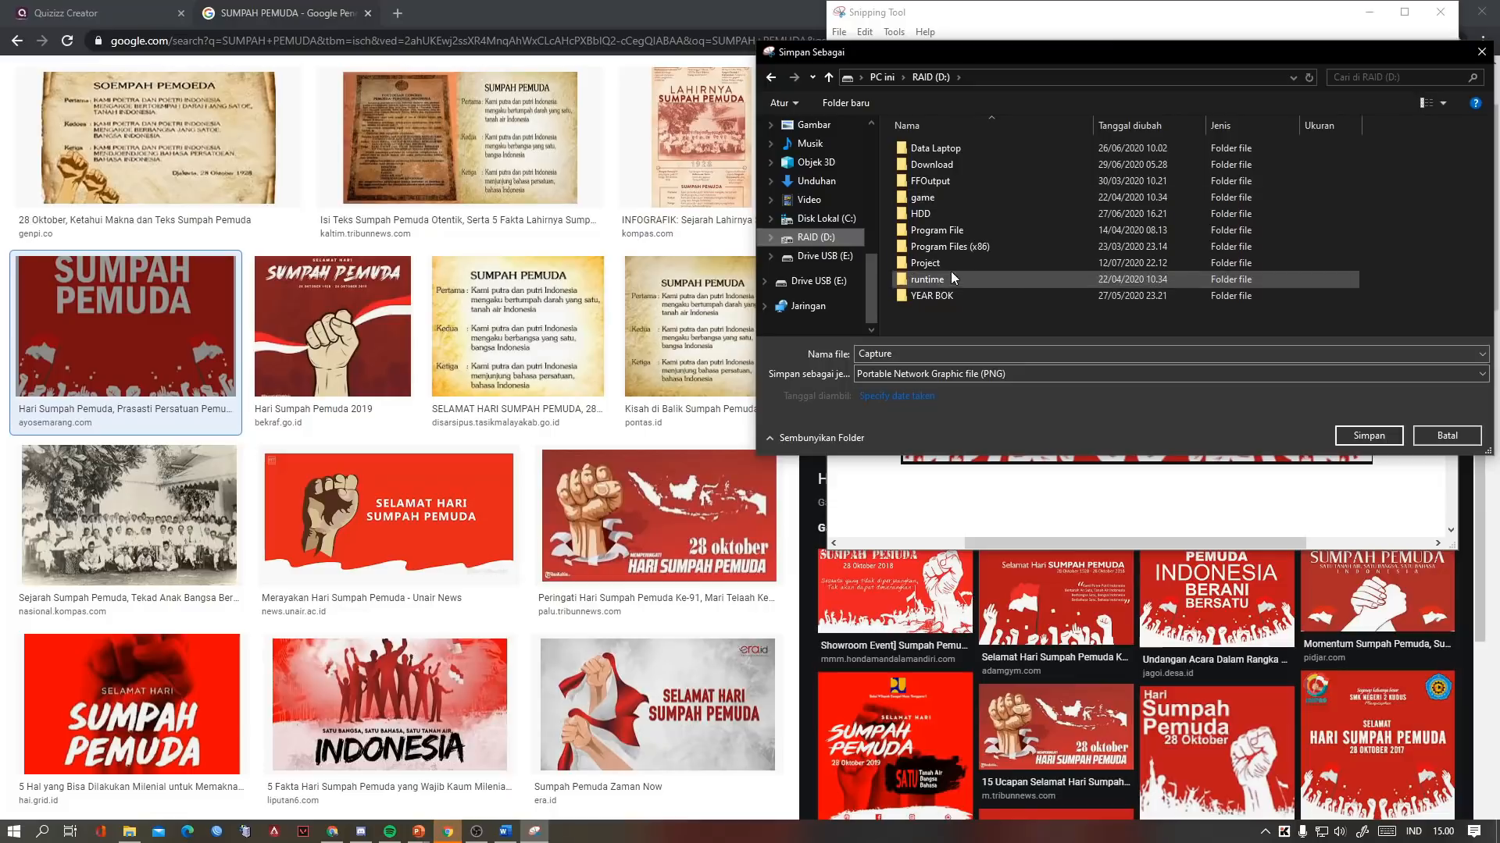
double_click(935, 261)
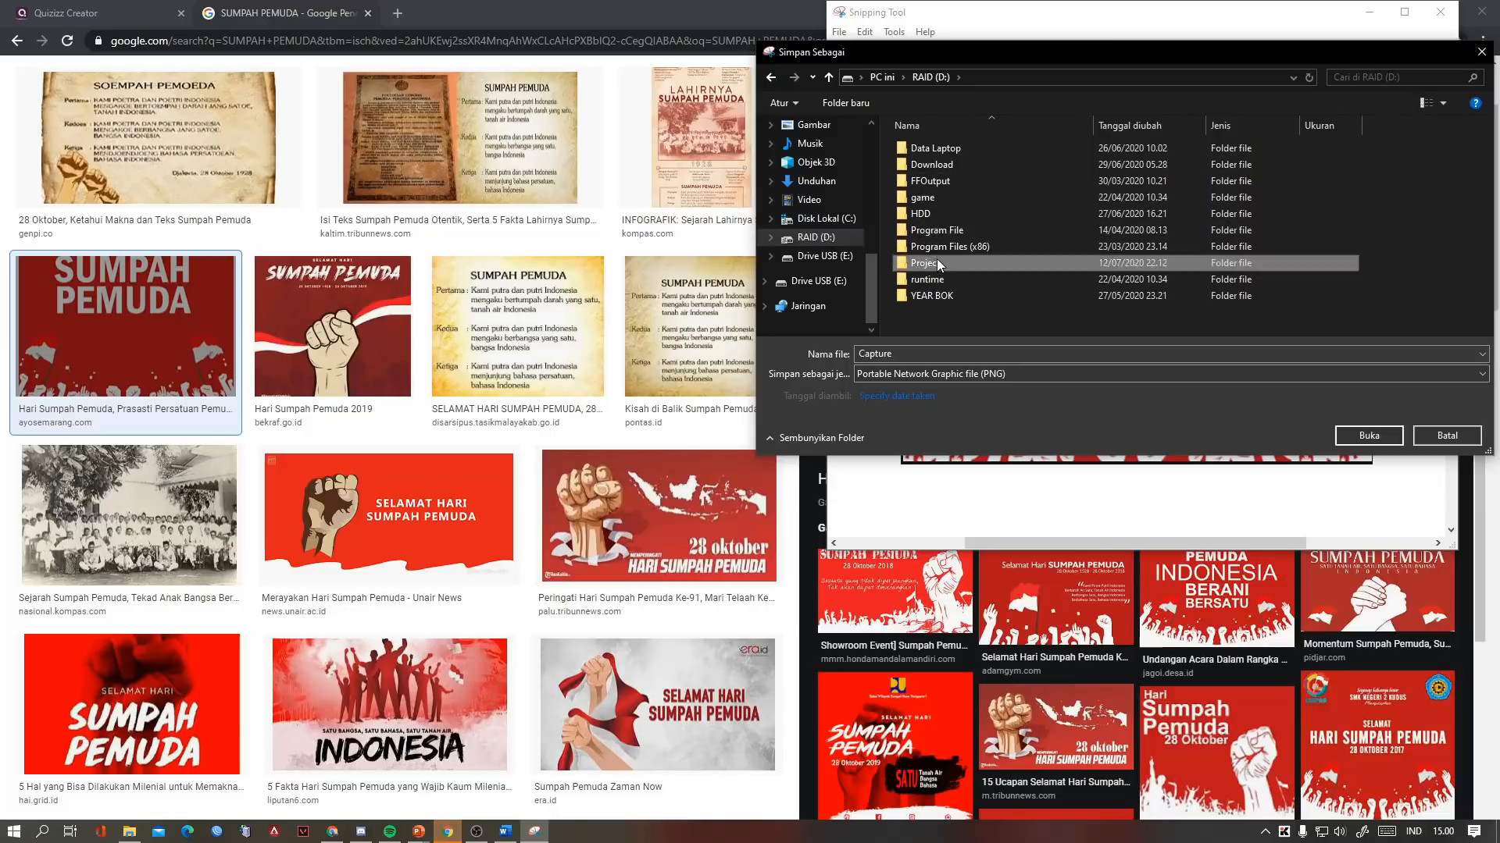
double_click(925, 173)
double_click(949, 353)
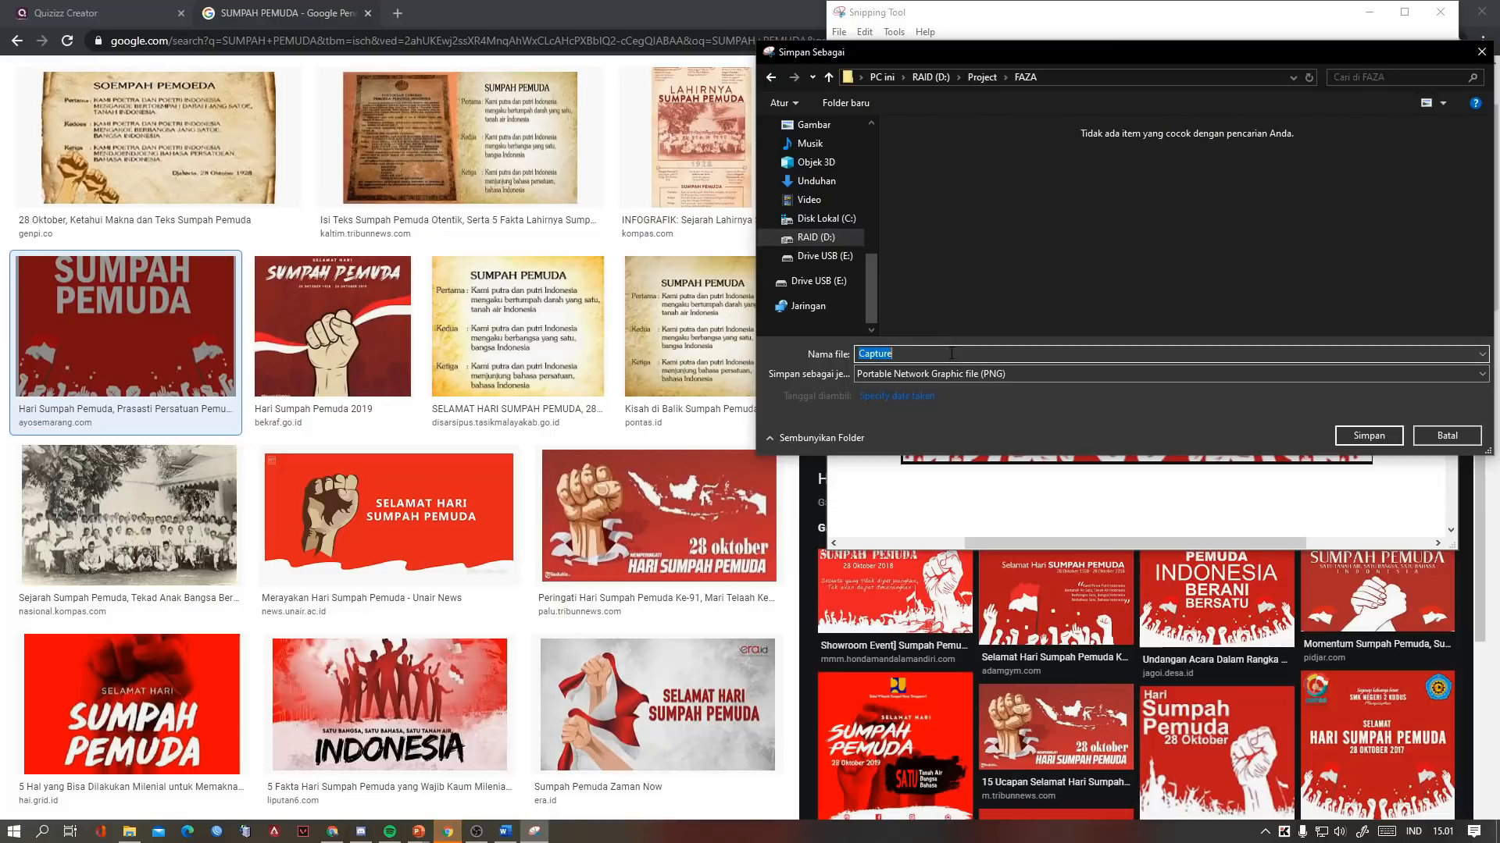
key("BackSpace")
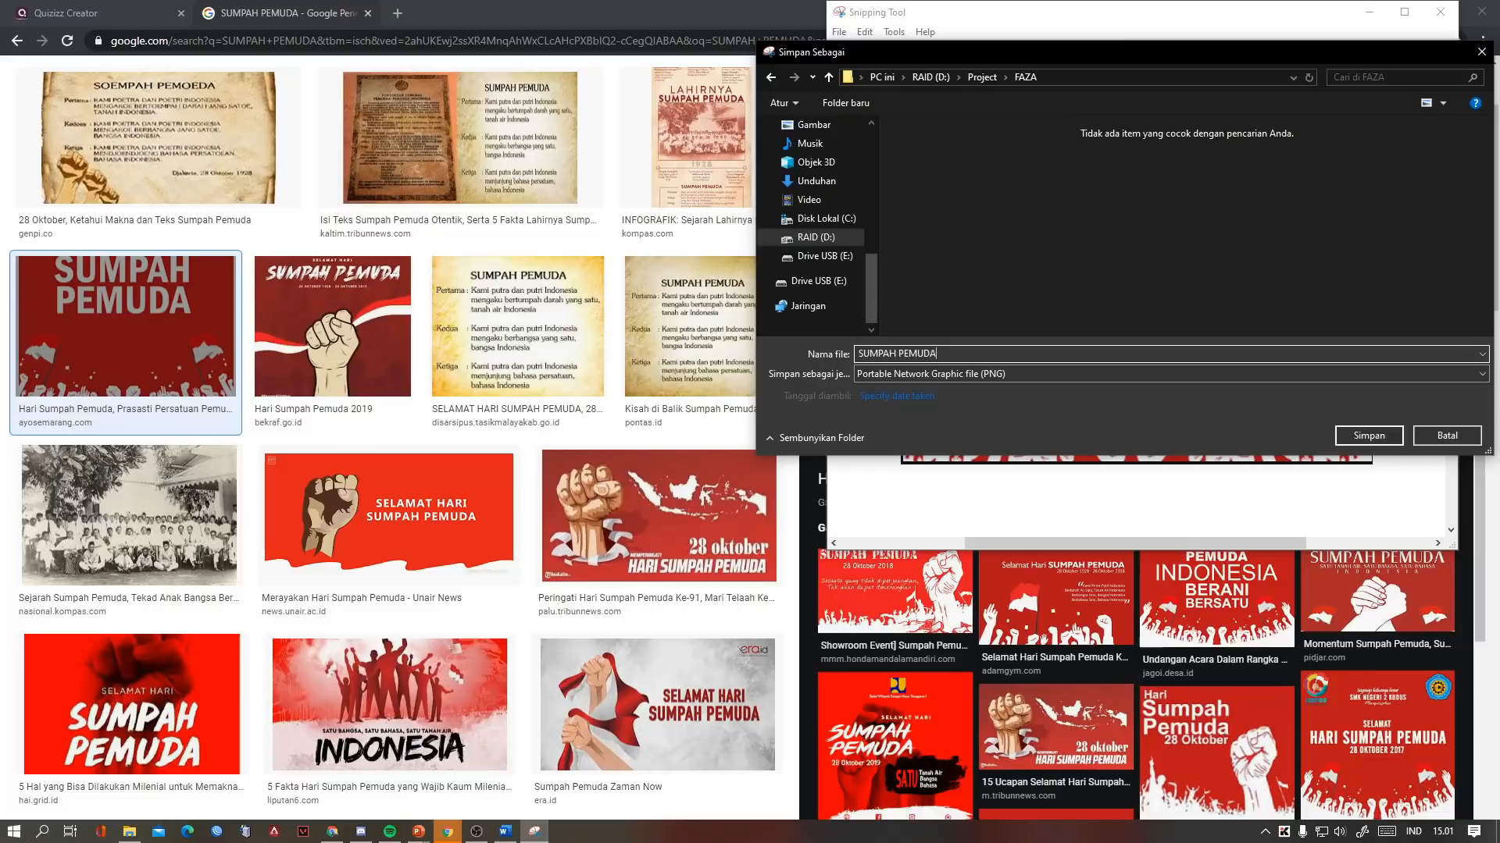
left_click(1369, 435)
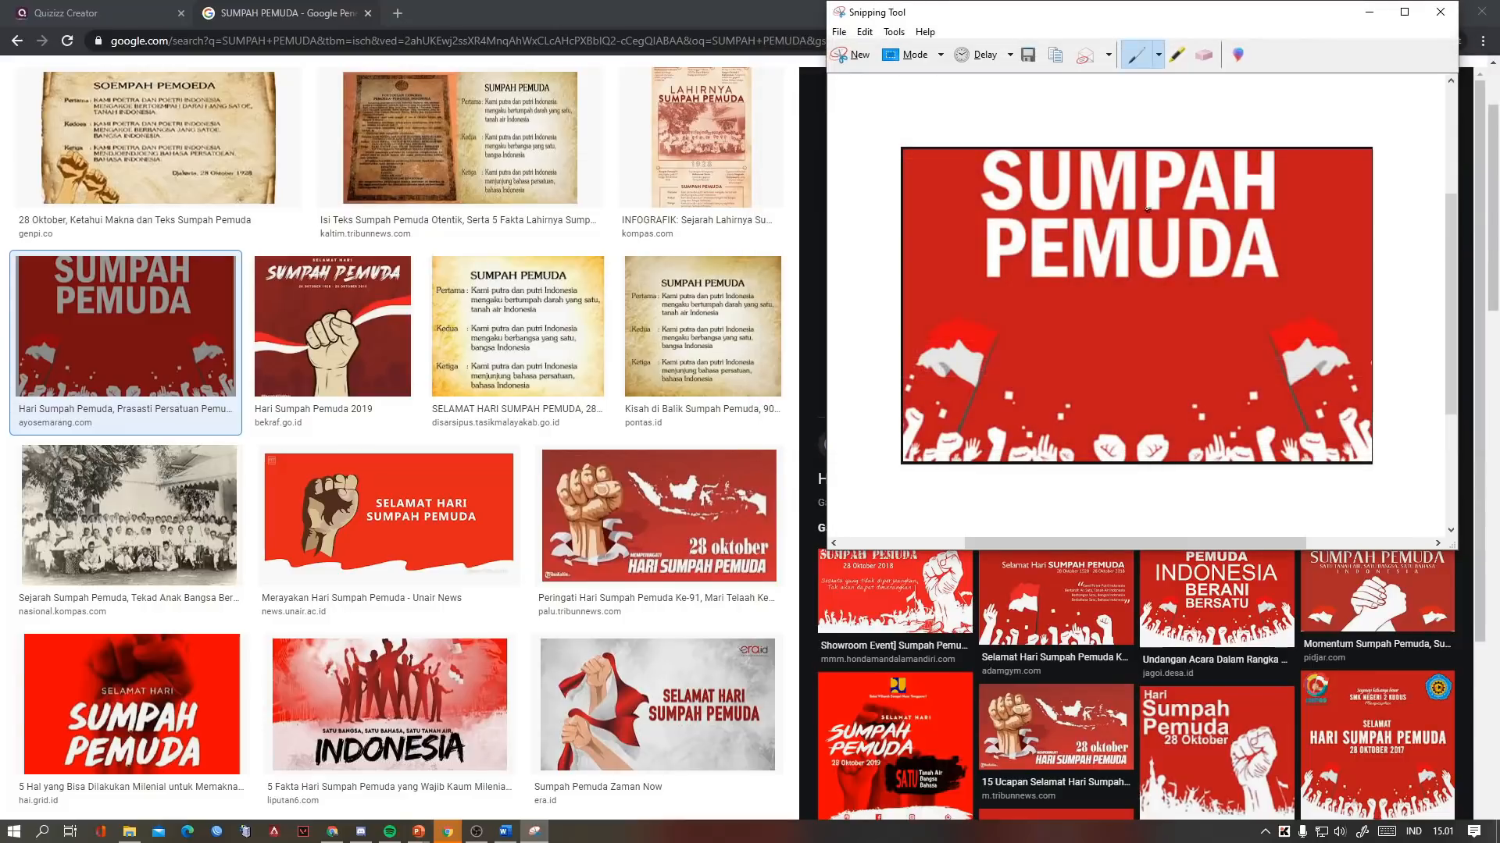
Return to the Quizizz quiz editor and upload the SUMPAH PEMUDA image to question 4
left_click(112, 18)
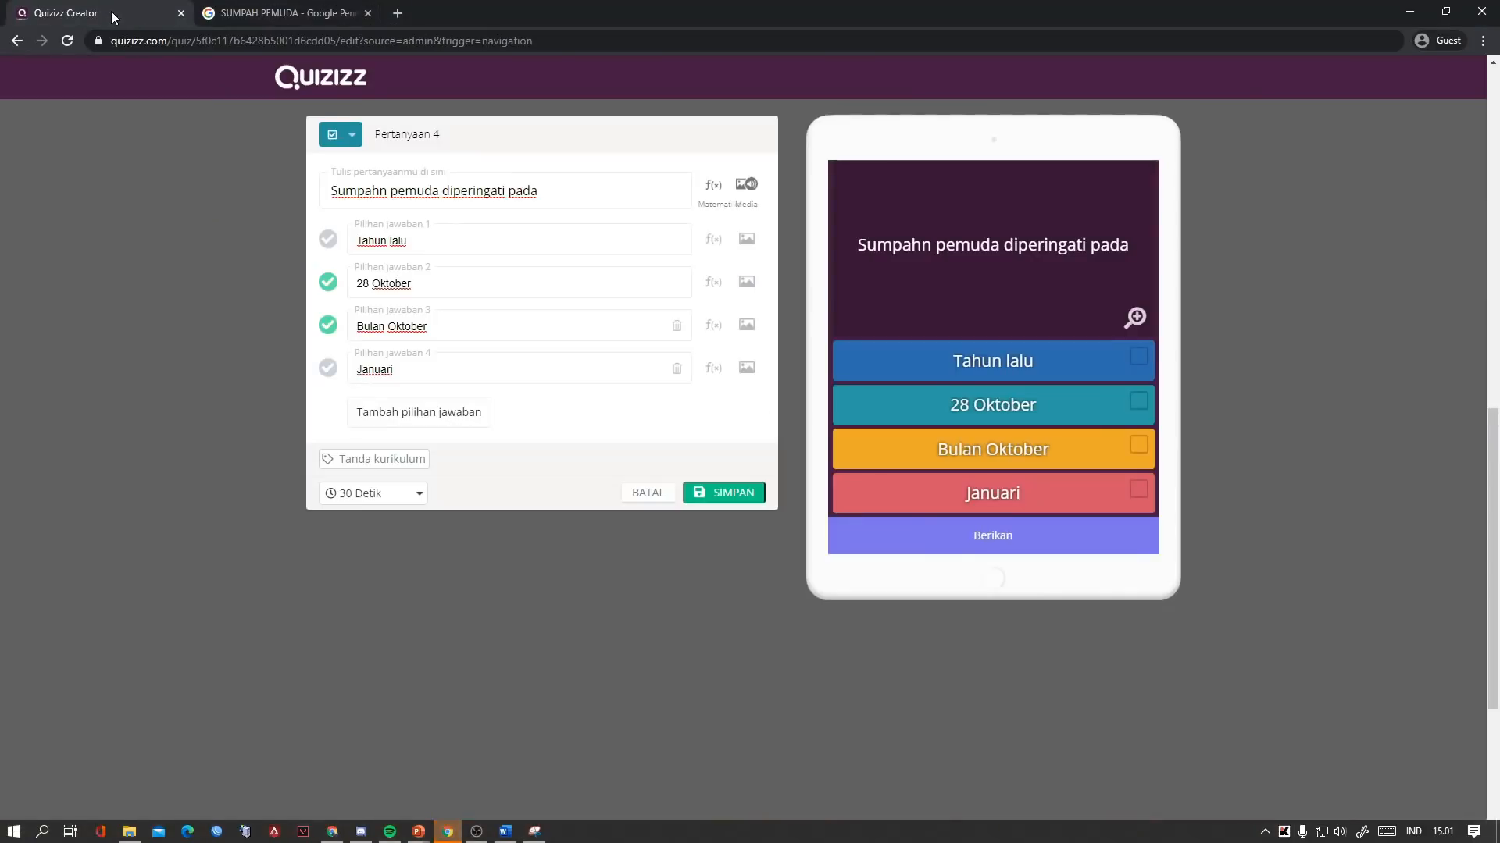
left_click(750, 200)
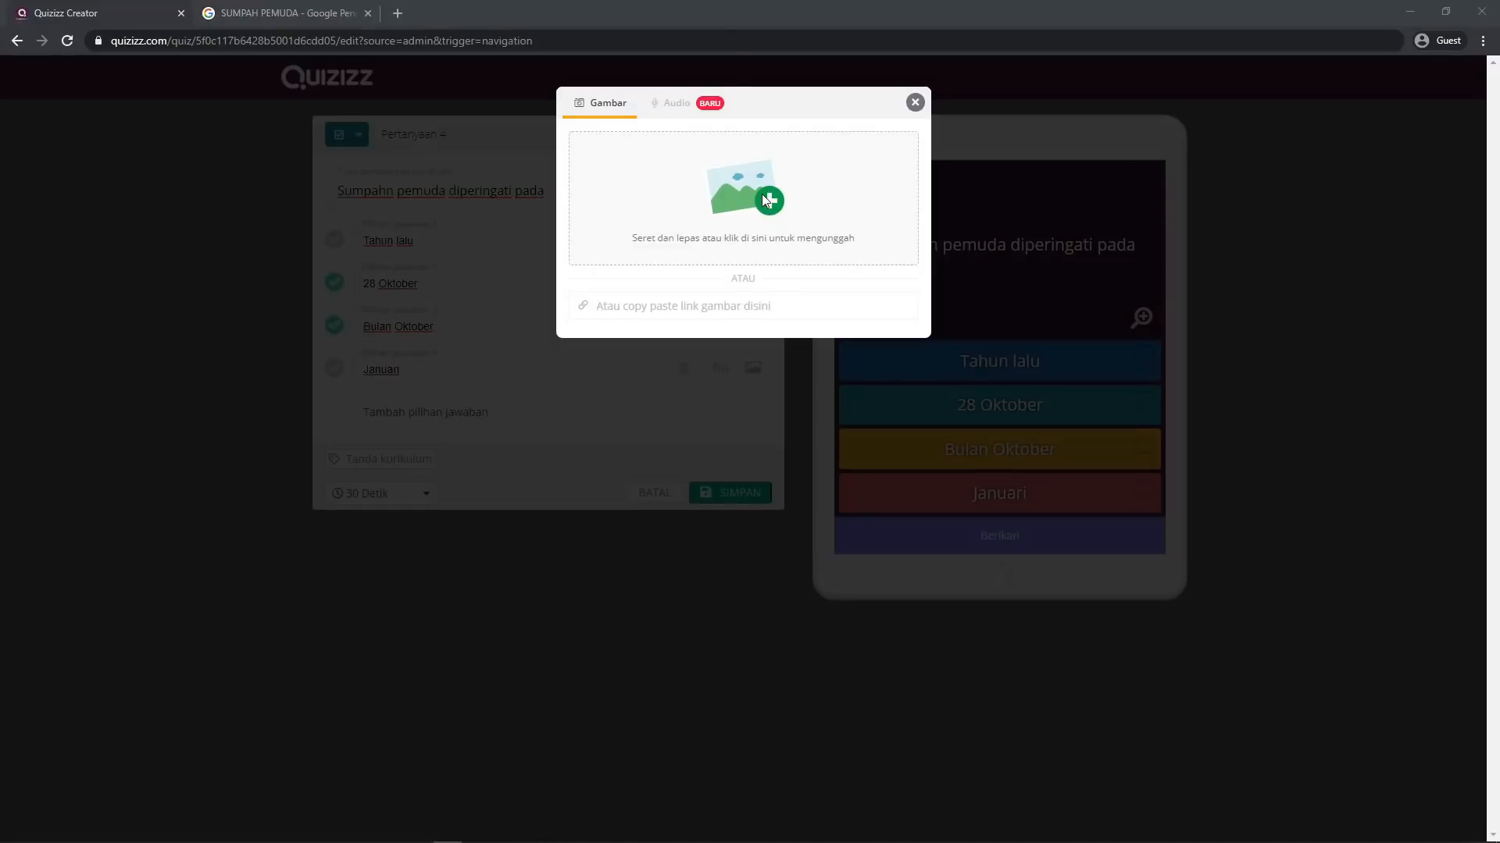
left_click(765, 200)
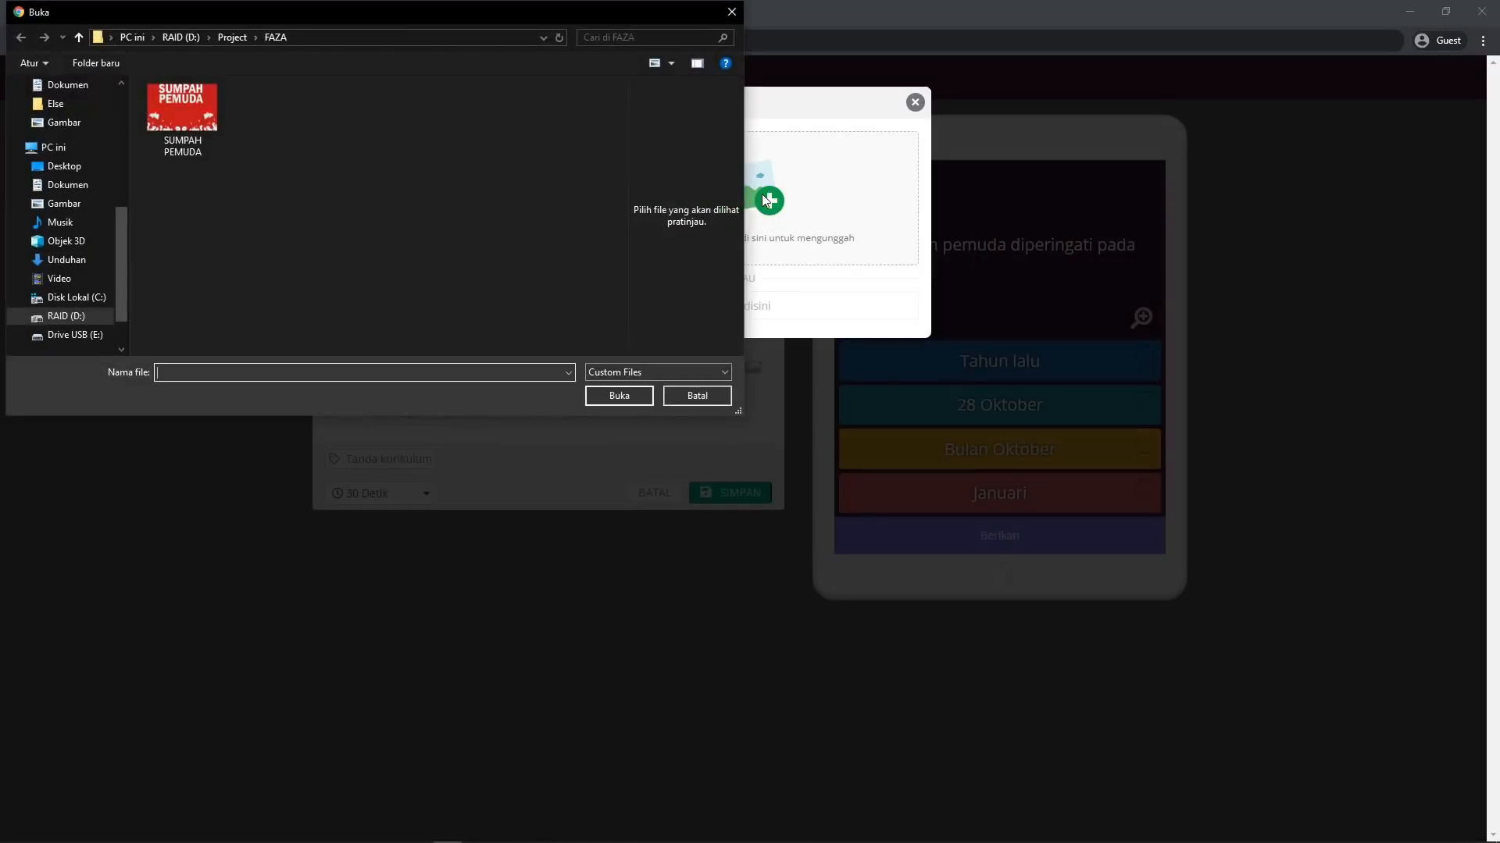
double_click(189, 123)
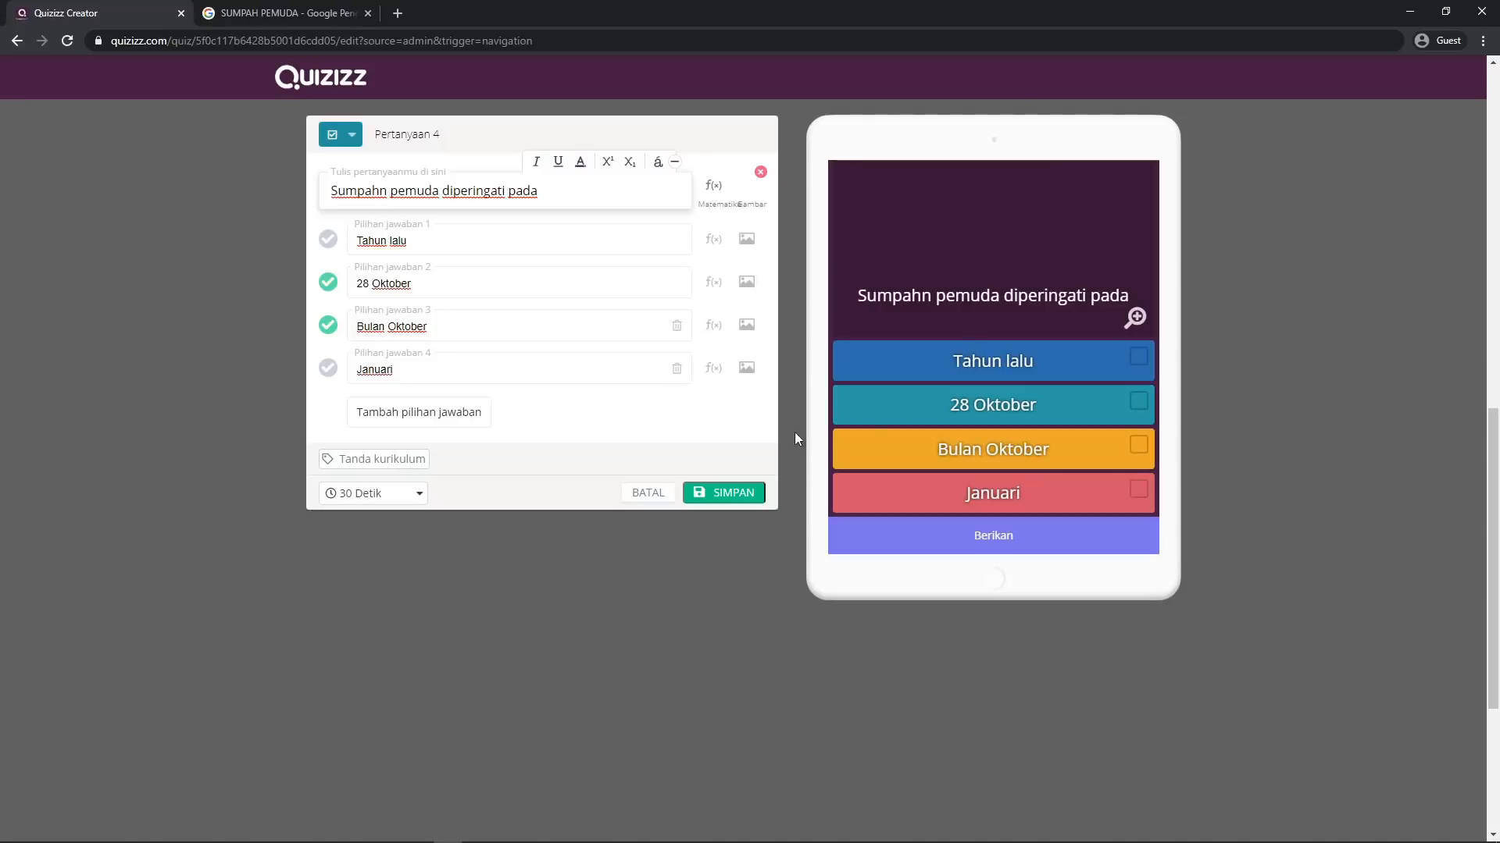
Save question 4 with its image and answer options
left_click(604, 250)
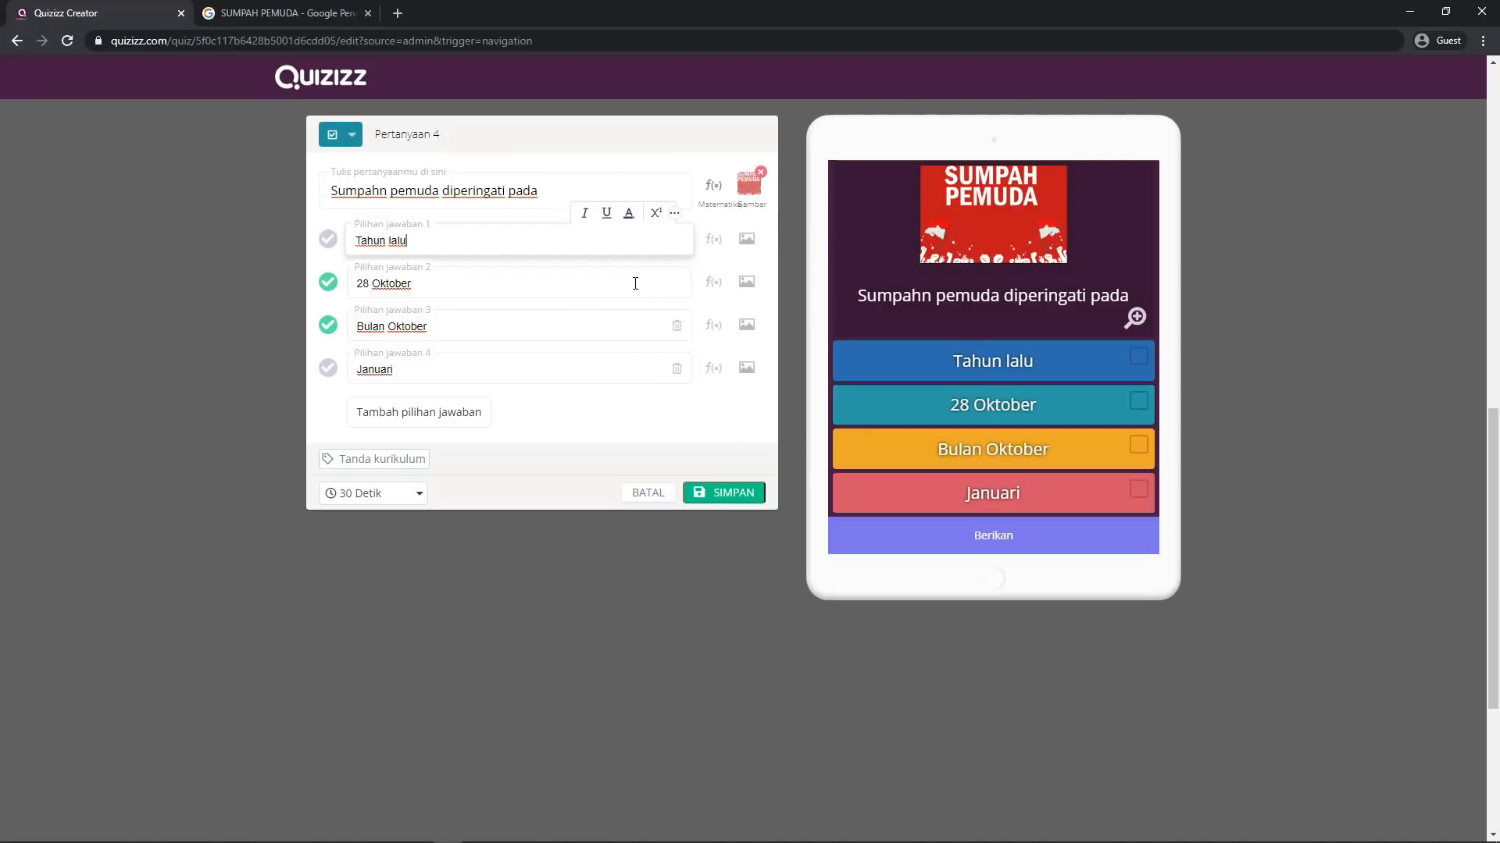
left_click(547, 280)
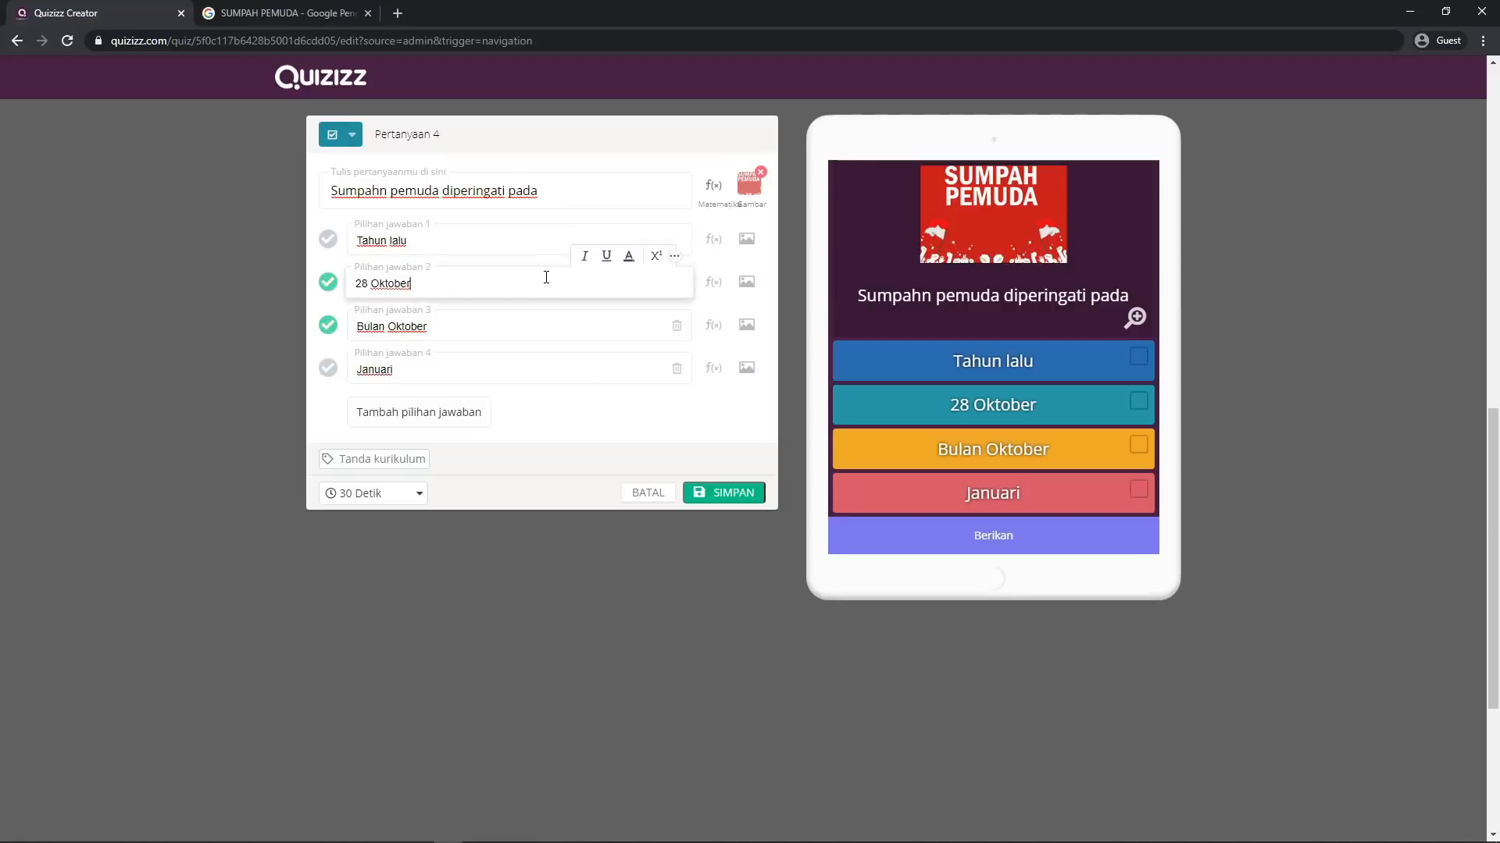
left_click(719, 495)
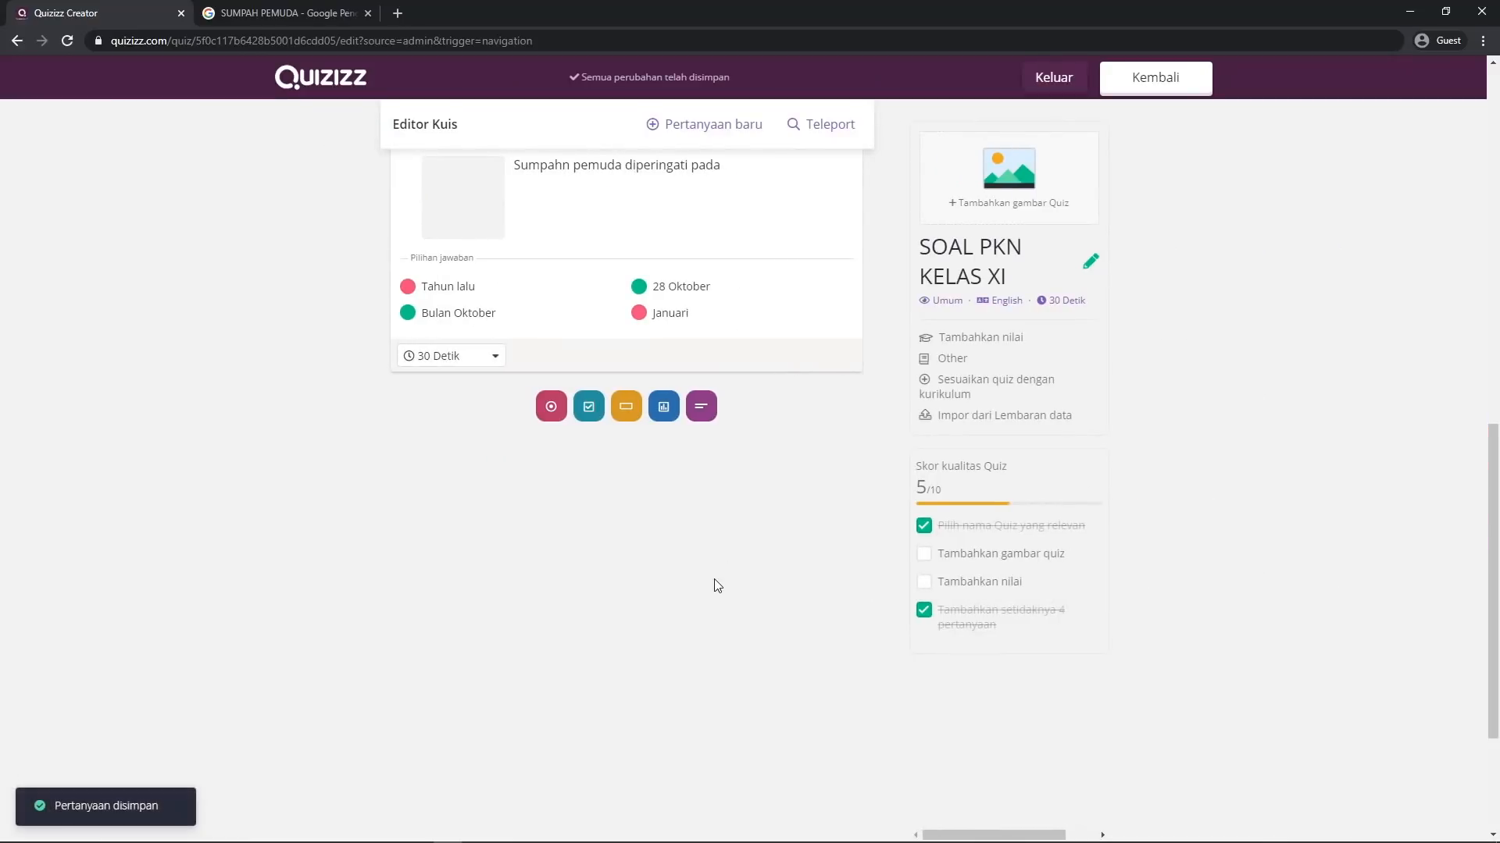
Add a fill-in-the-blank question as question 5, ready for its question text
left_click_drag(1486, 523, 1486, 574)
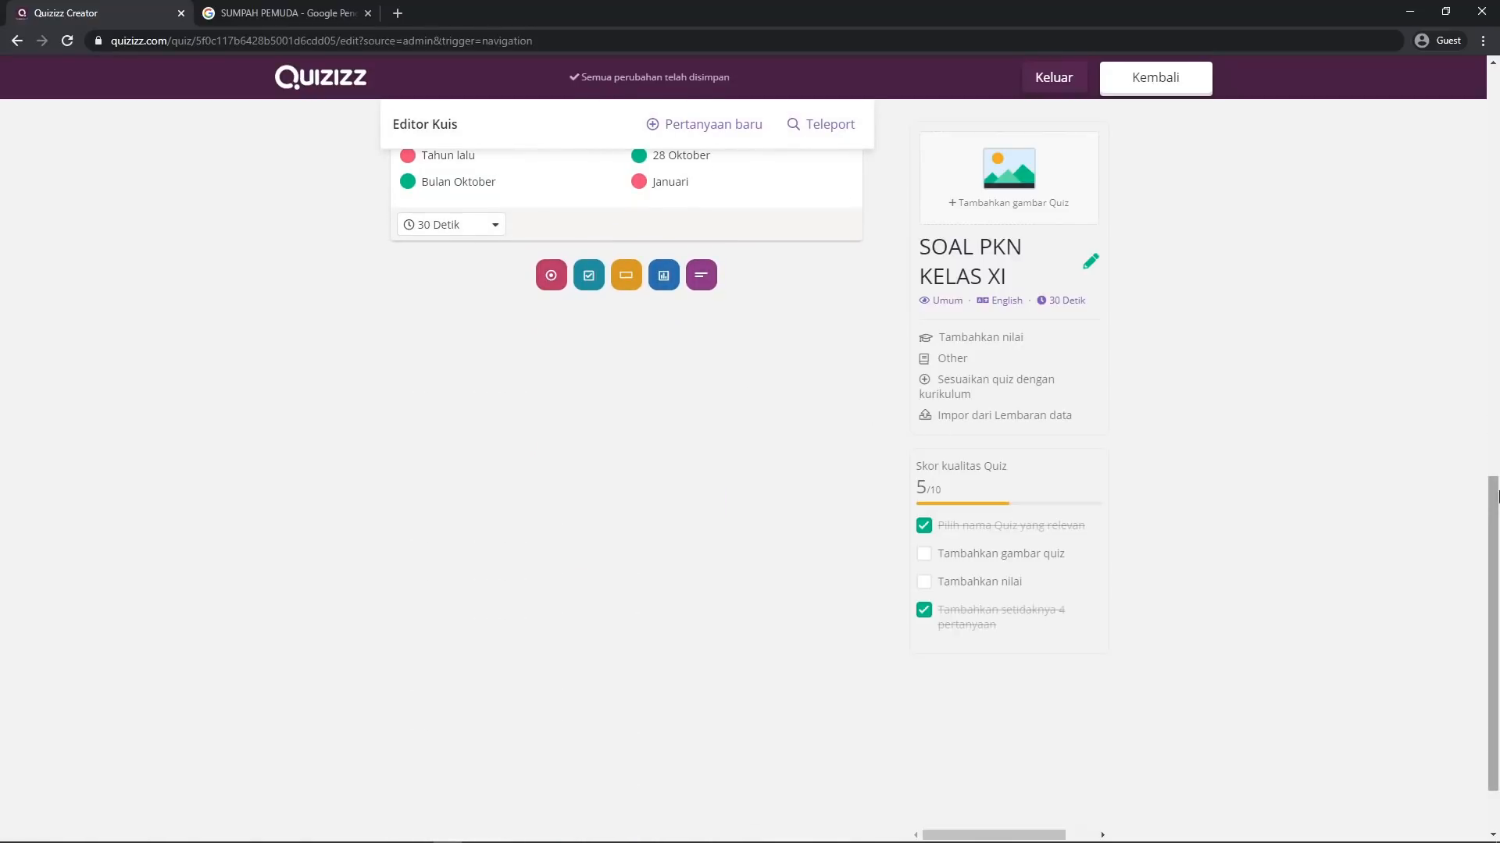
left_click_drag(1494, 546, 1493, 414)
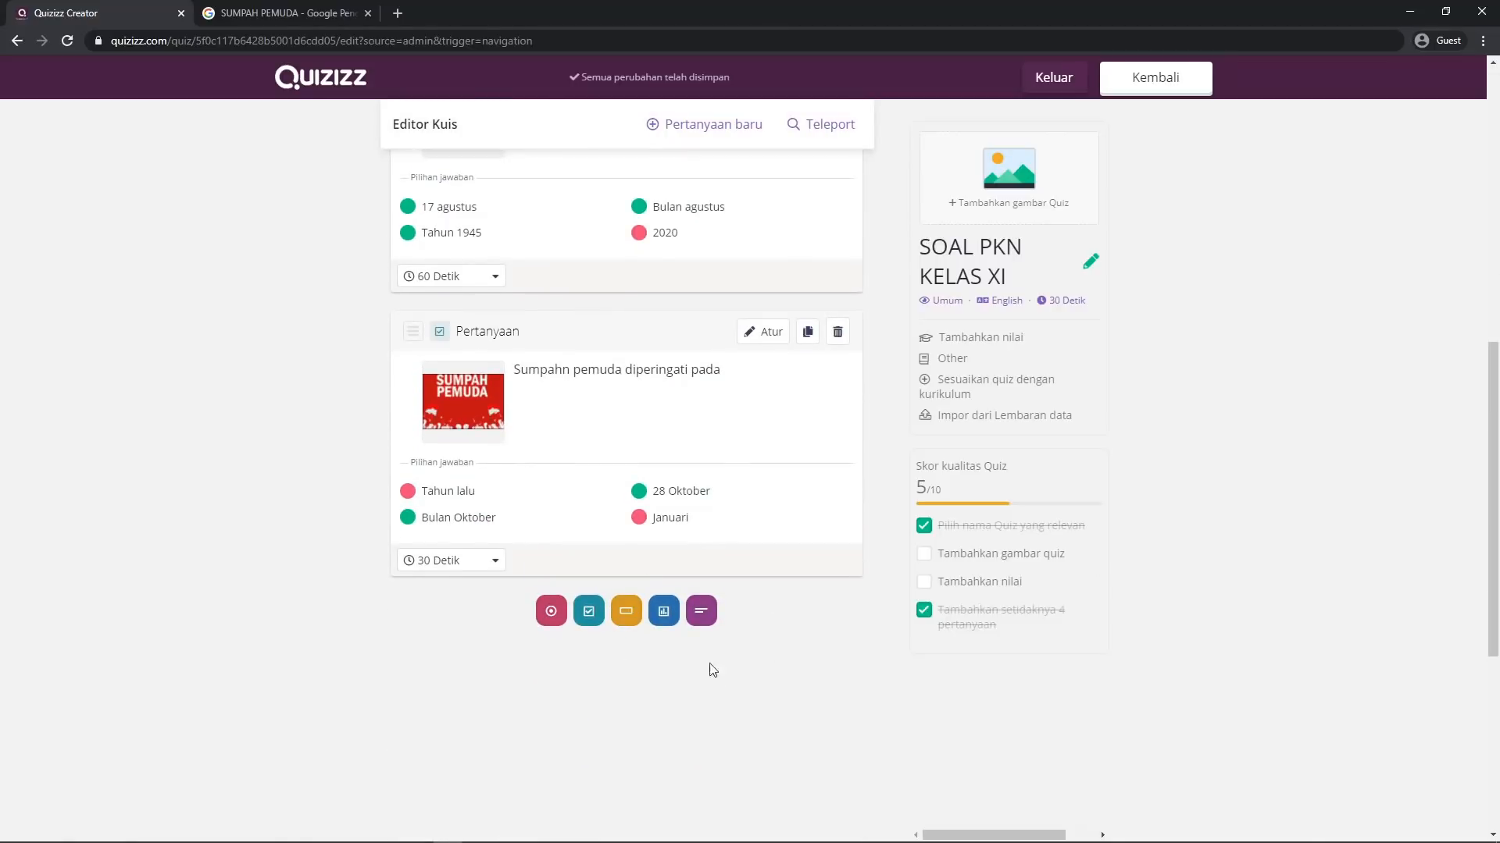
left_click(630, 620)
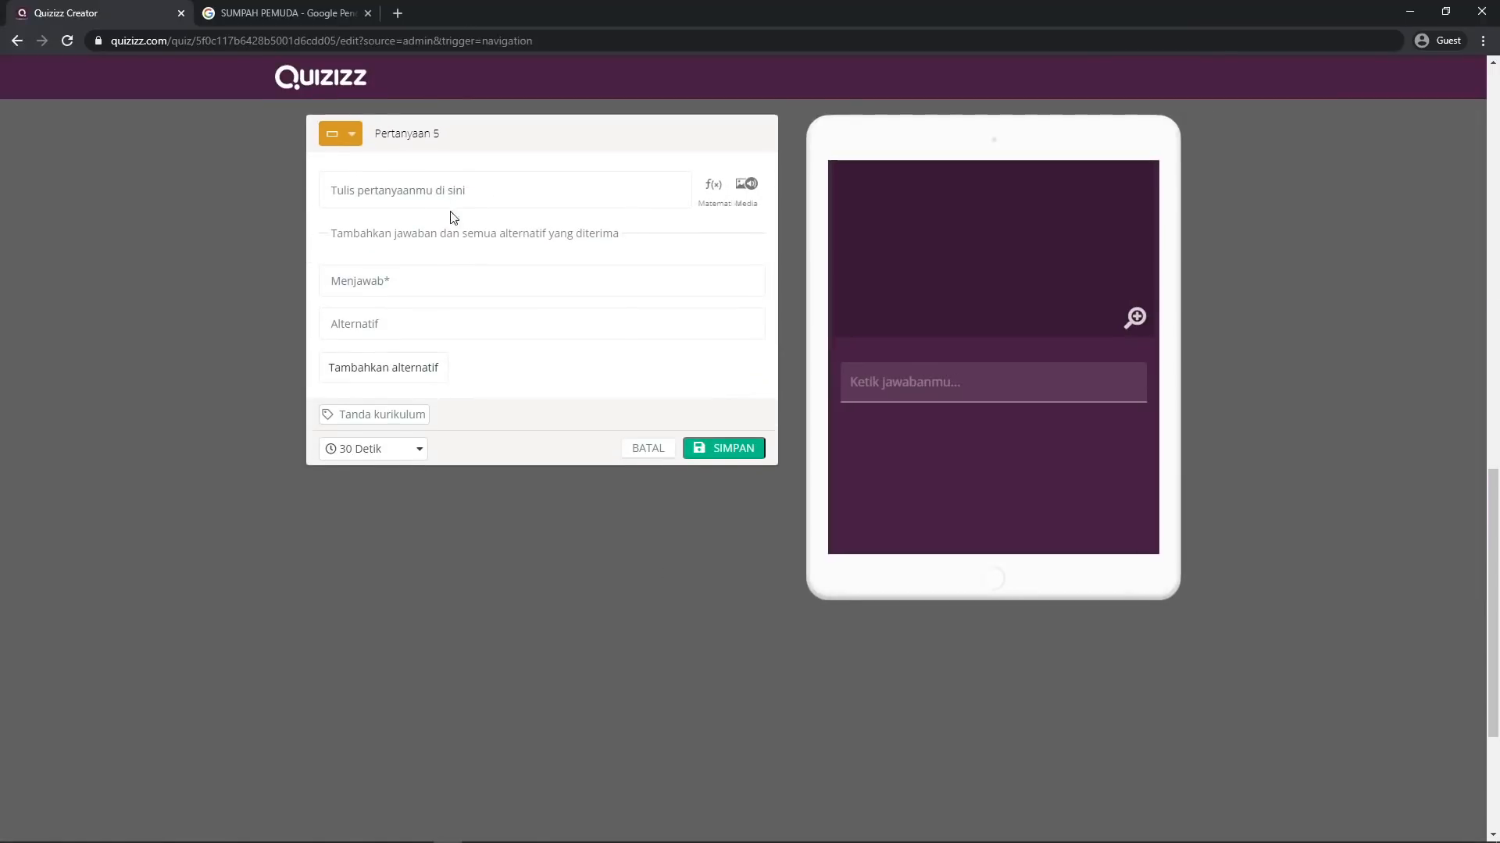
left_click(450, 195)
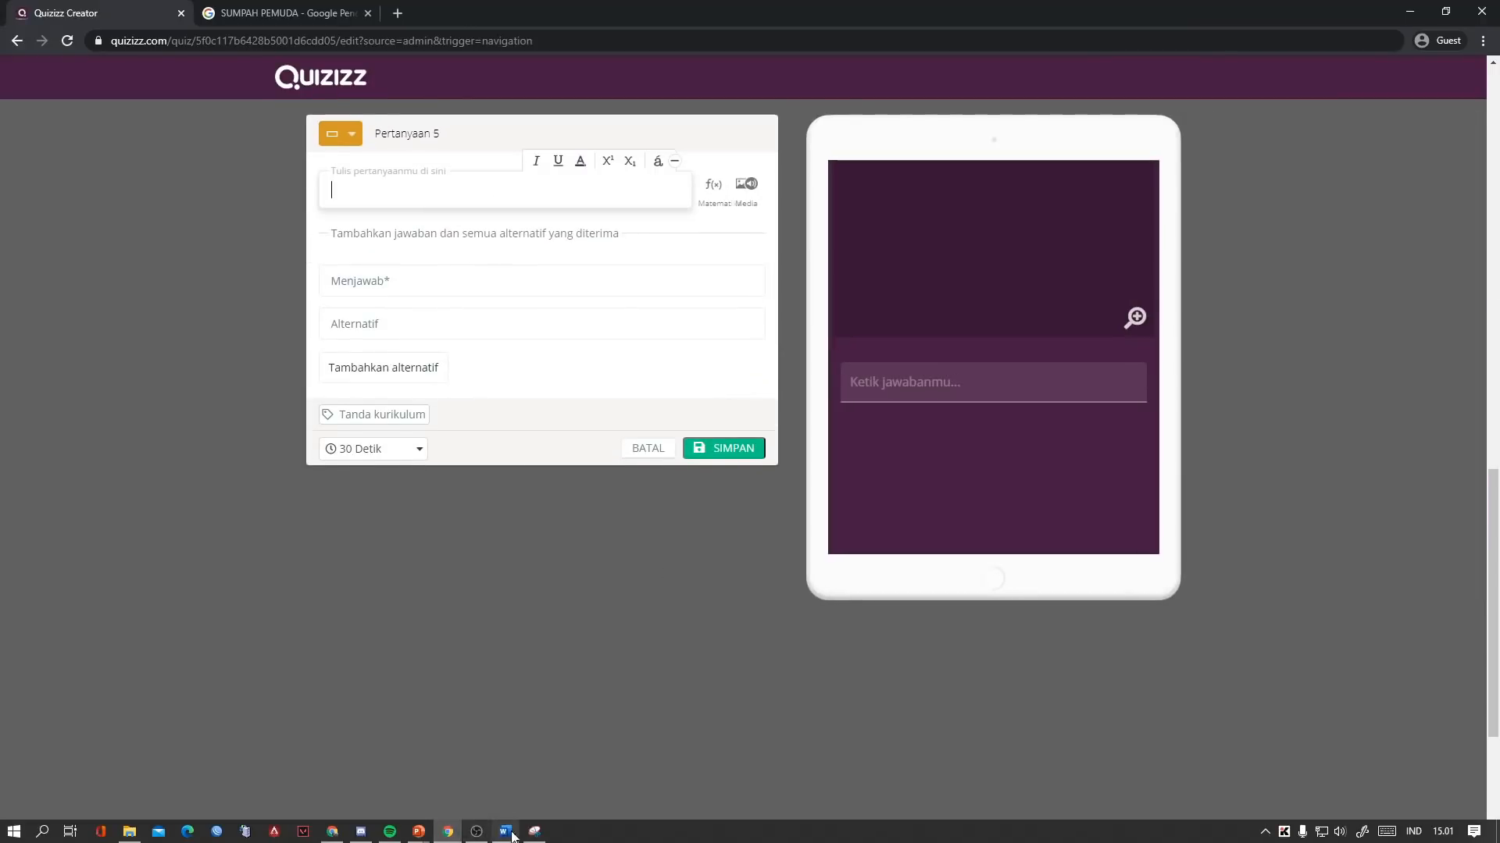
Switch to the Word document and copy the text of question 8, "Siap presiden insonesia sekarang?"
left_click(506, 839)
left_click_drag(1494, 414, 1497, 488)
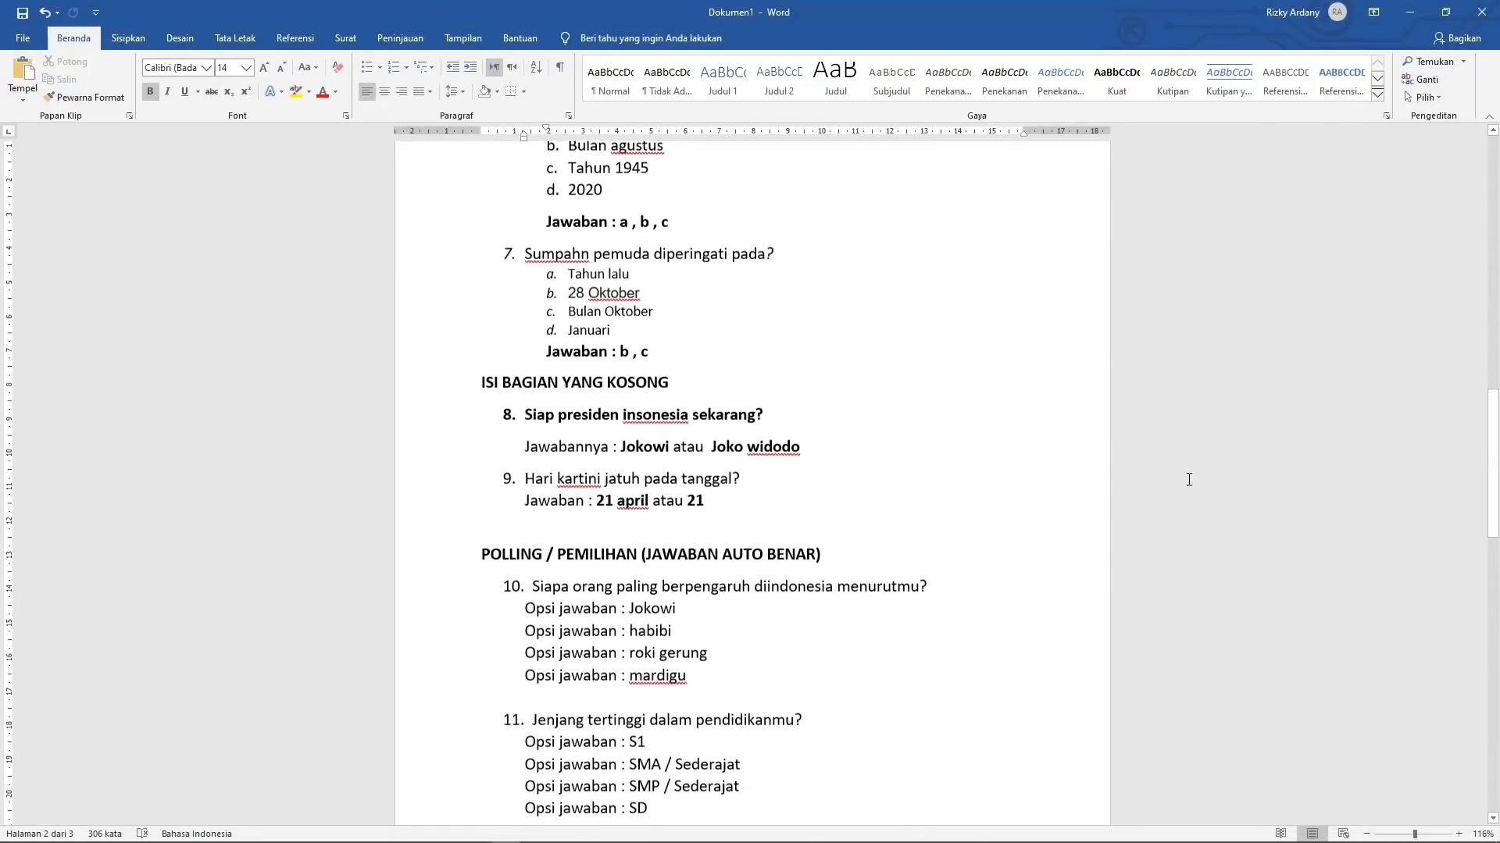
left_click_drag(528, 415, 776, 416)
key("ctrl+c")
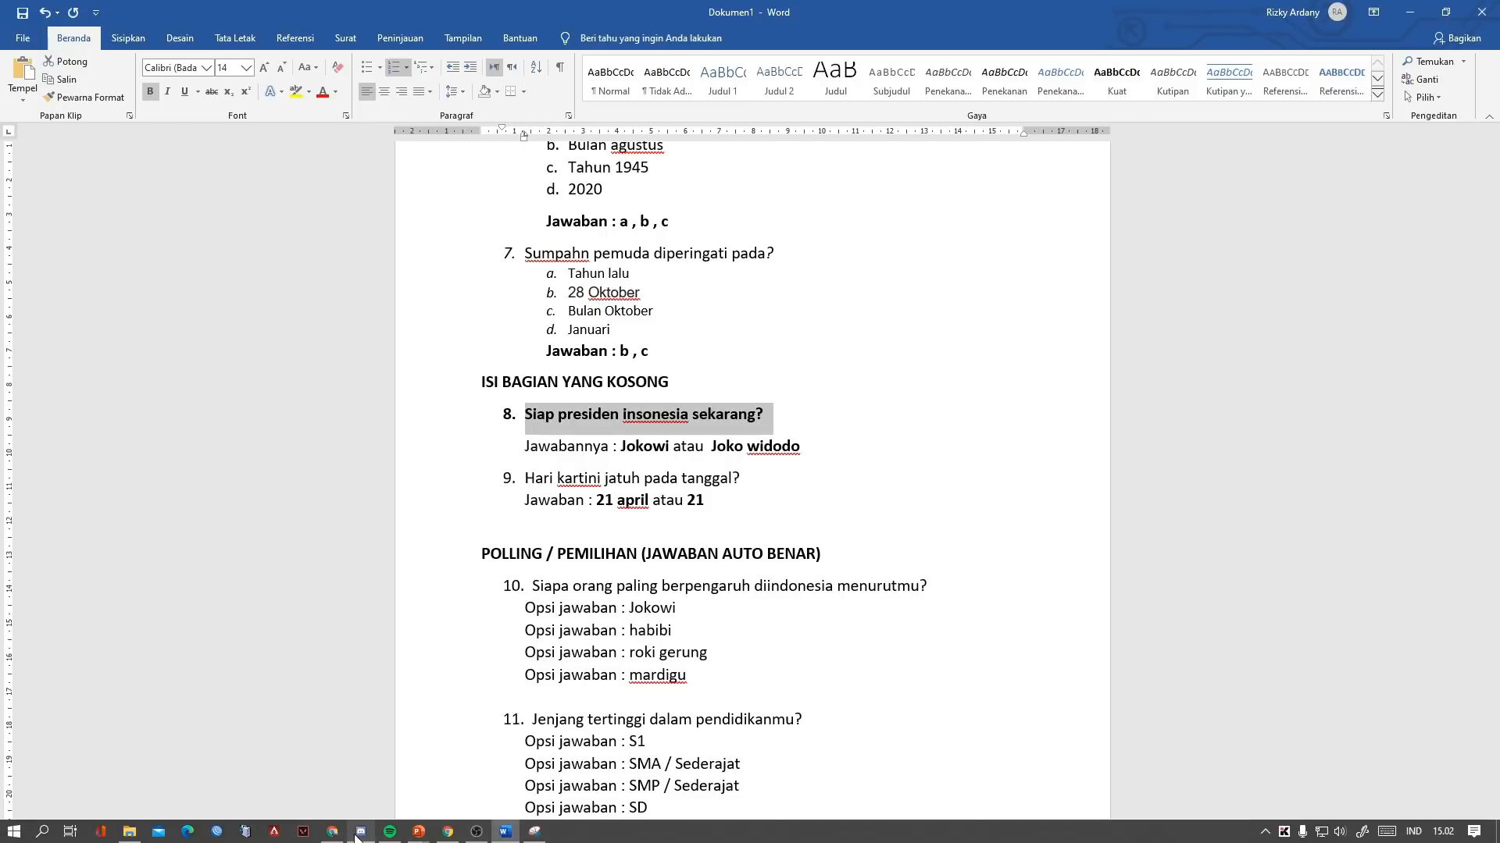
Back in Quizizz, paste "Siap presiden insonesia sekarang?" as question 5's text and remove the leading list number
left_click(328, 839)
left_click(331, 839)
left_click(445, 835)
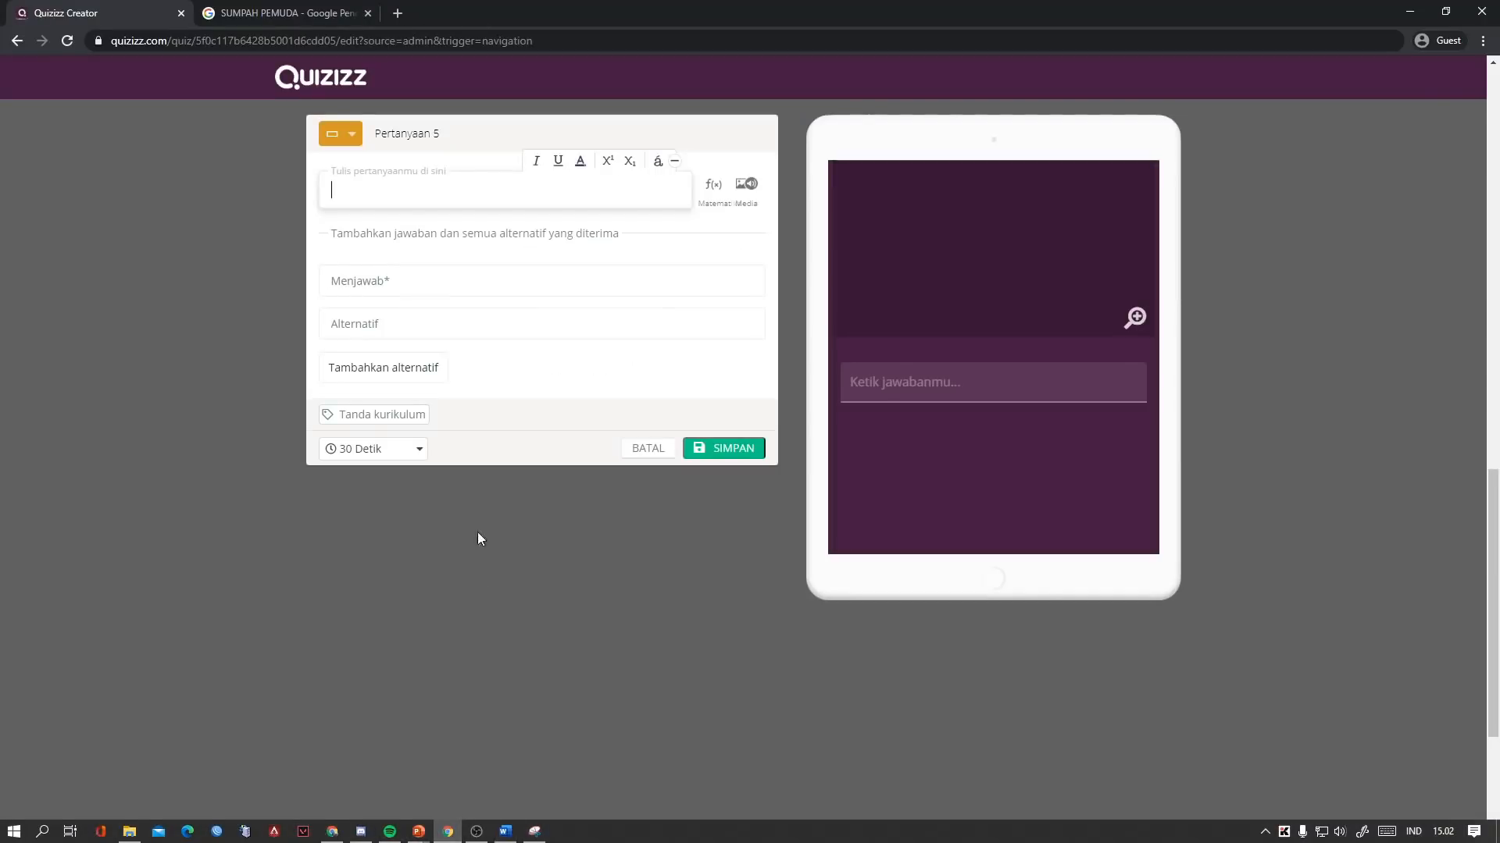
left_click(399, 198)
key("ctrl+v")
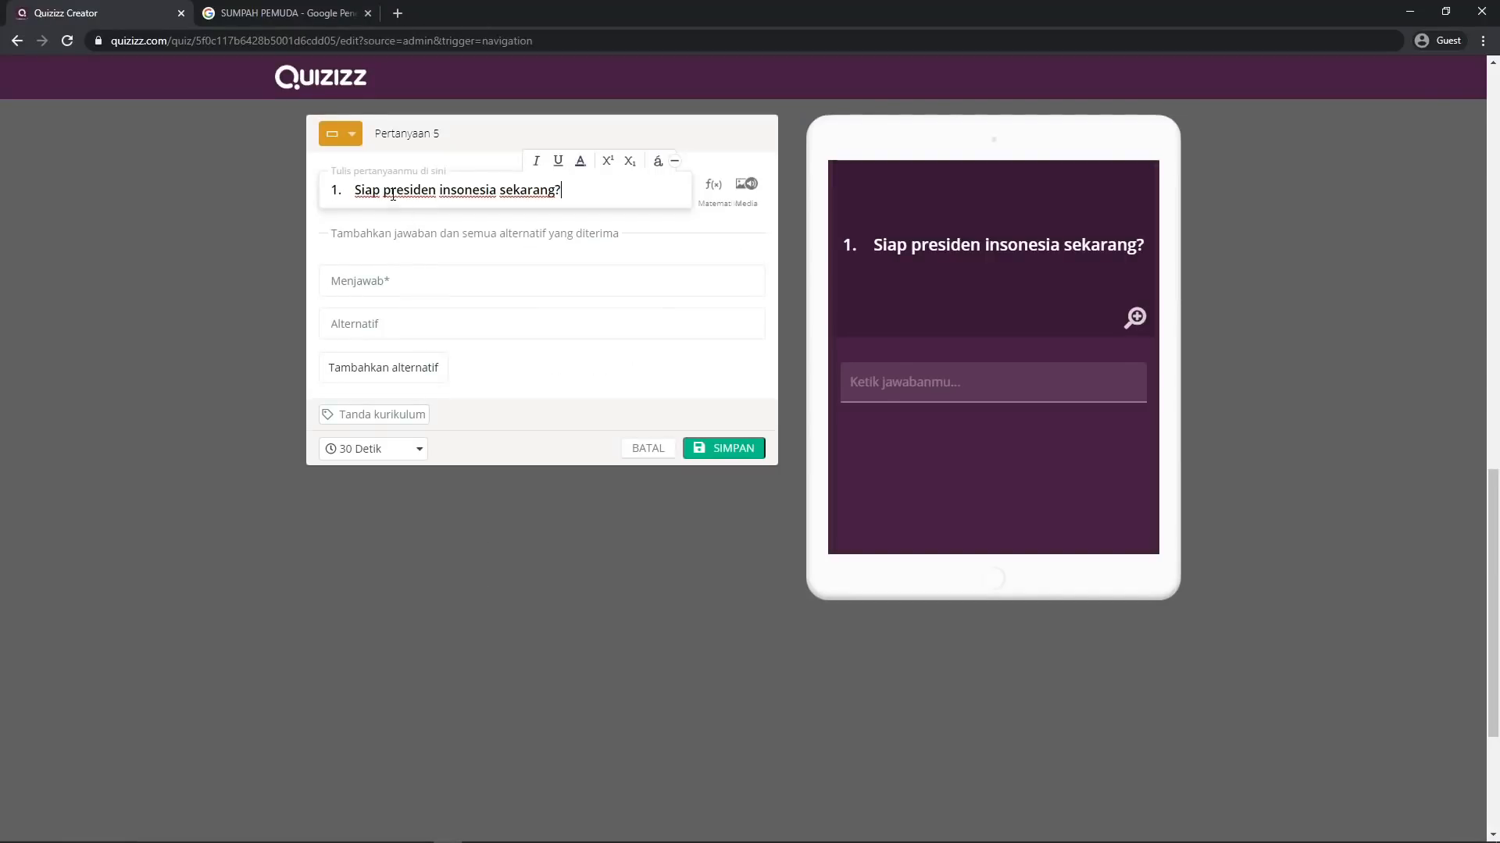
key("BackSpace")
key("BackSpace")
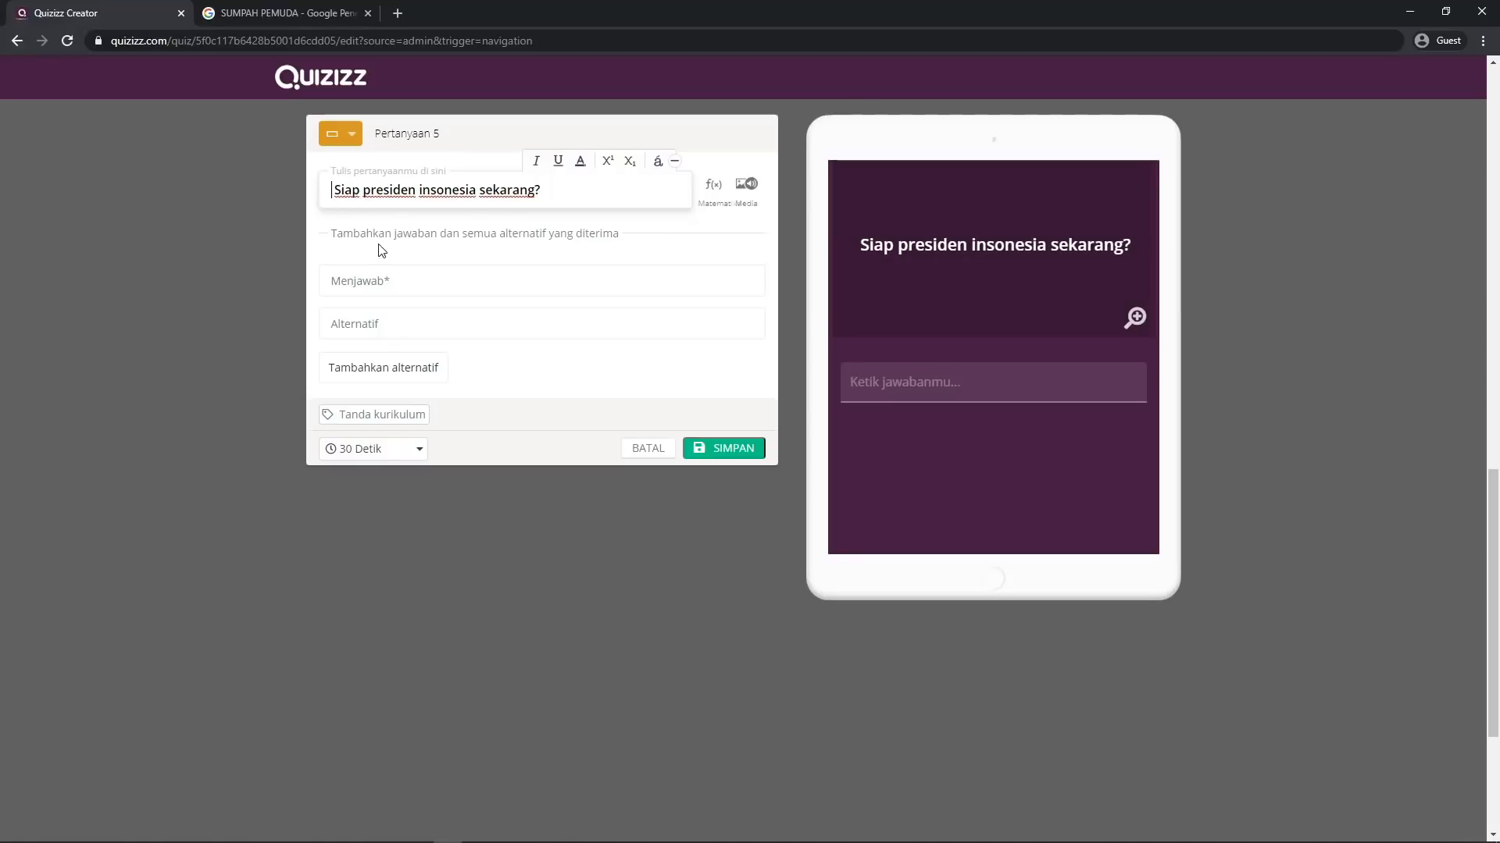
Fill in question 5's main answer with "Jokow", copied from the answer line of question 8 in Word
left_click(407, 292)
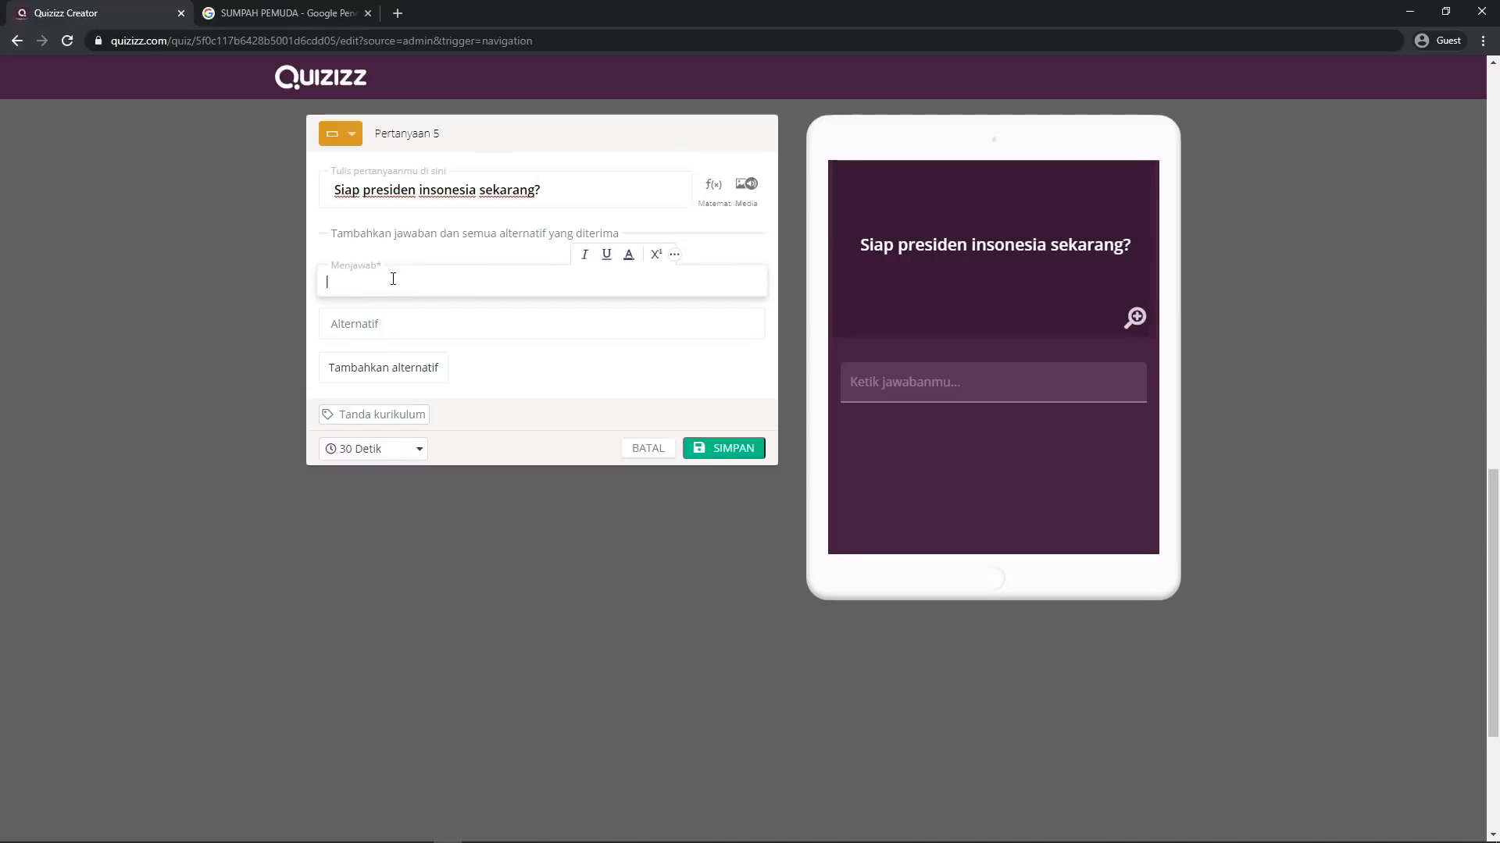
left_click(505, 831)
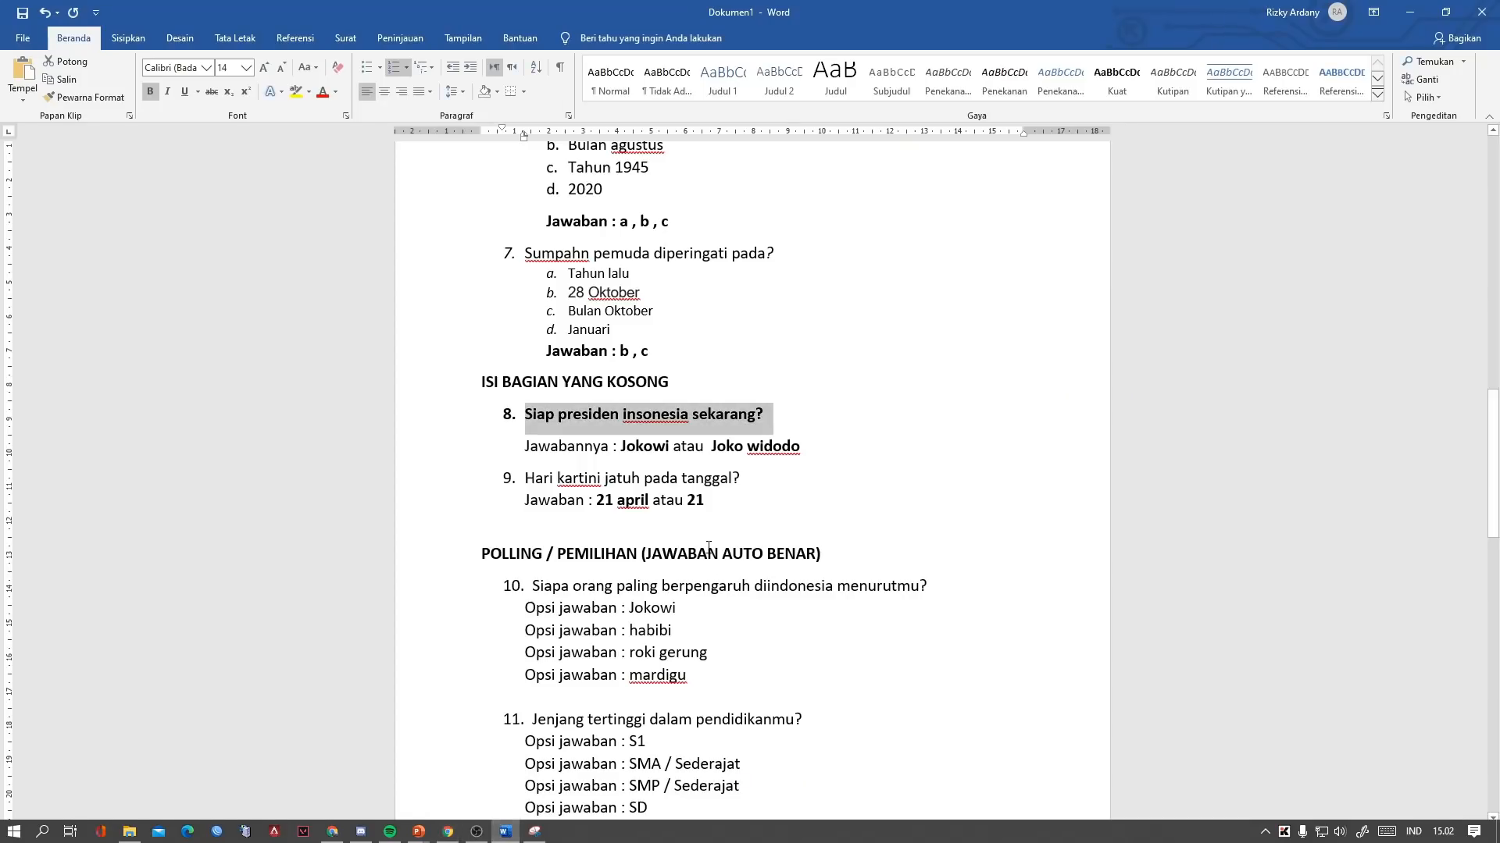
left_click(553, 416)
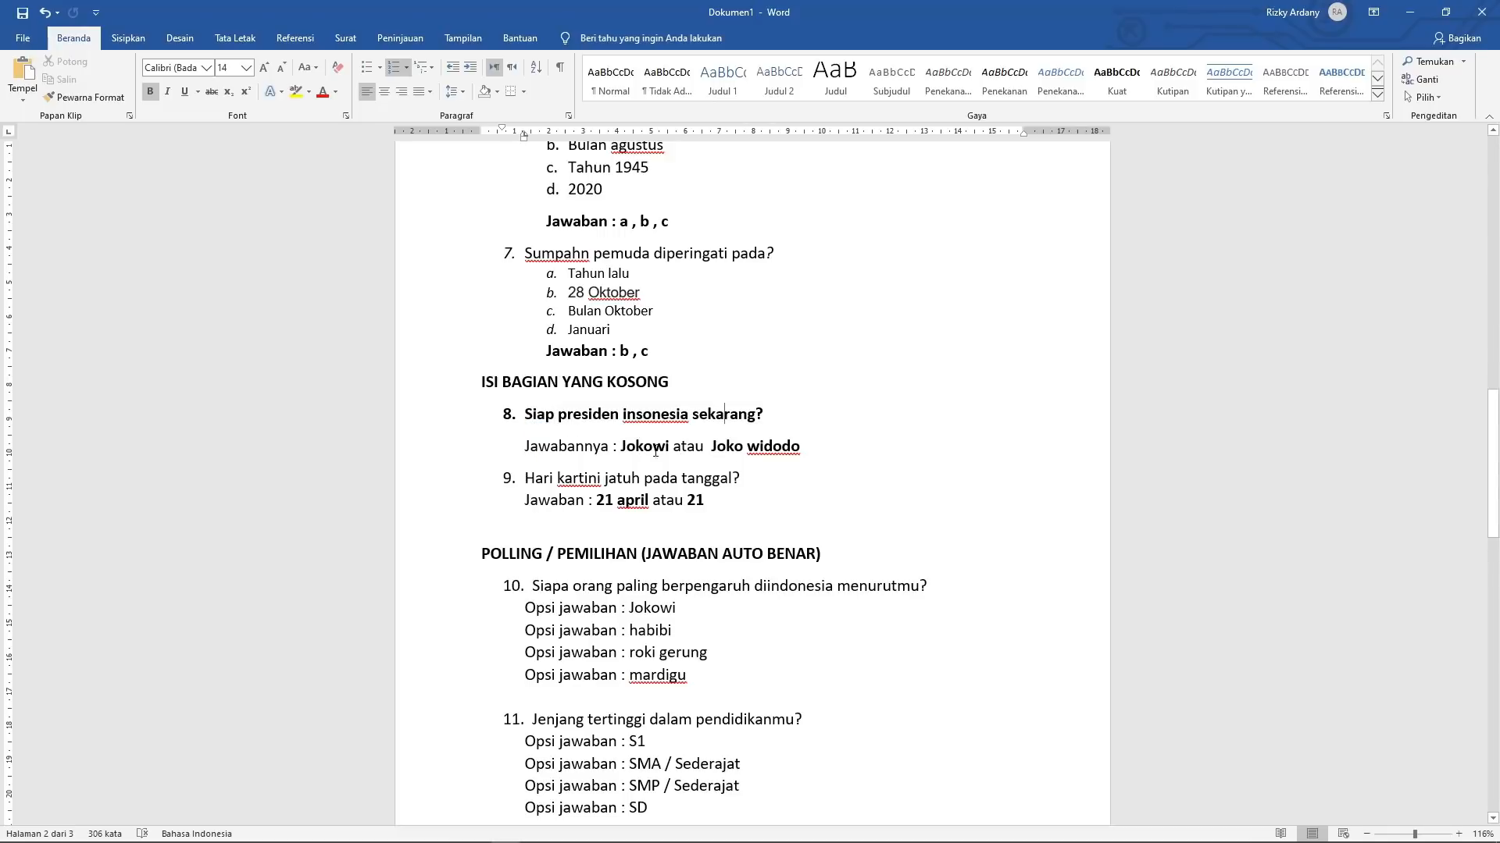
left_click_drag(624, 447, 667, 451)
key("ctrl+c")
mouse_move(505, 842)
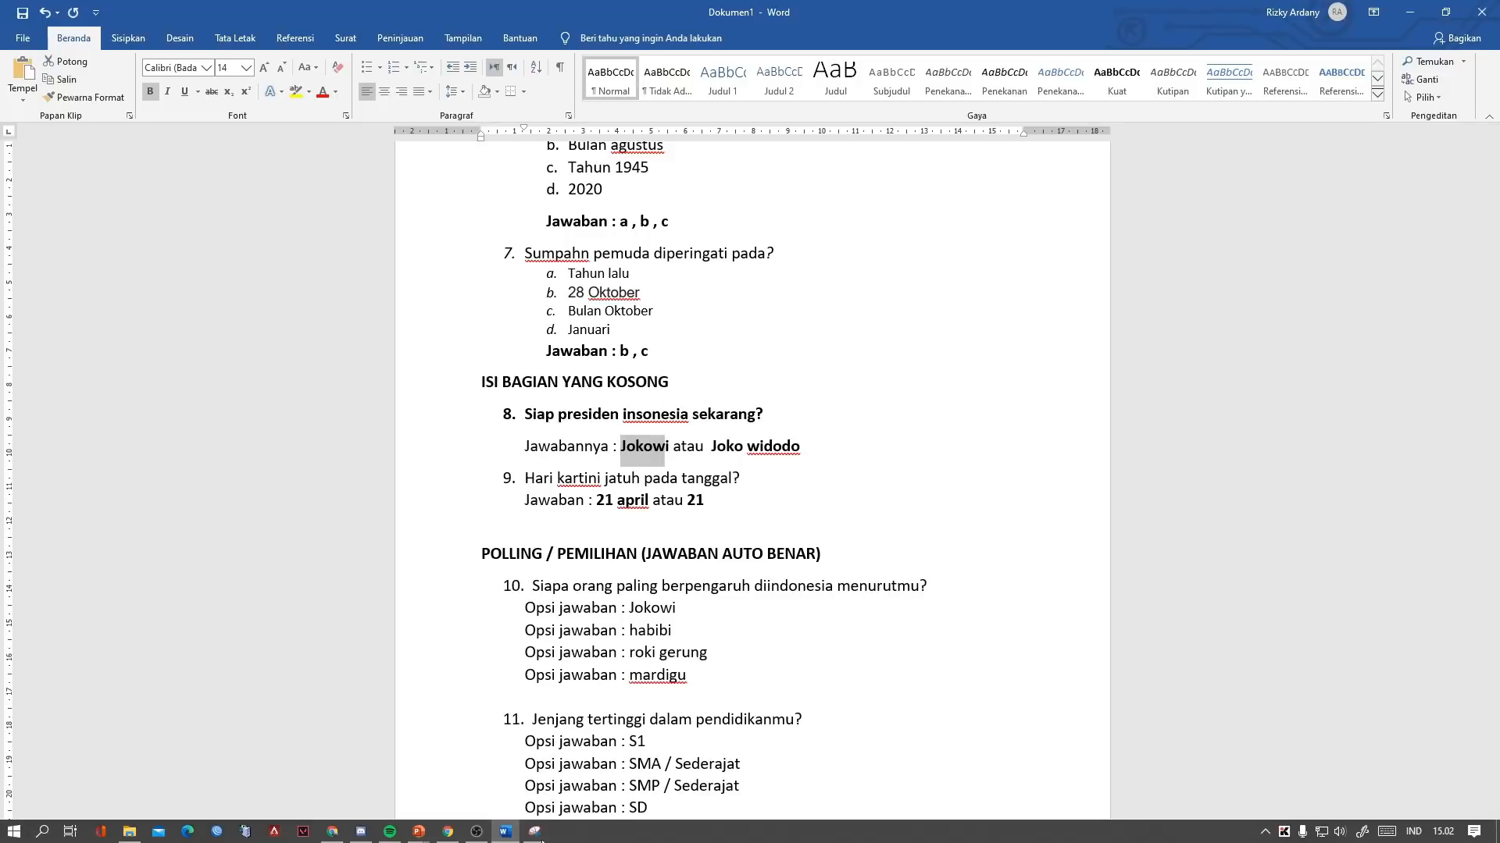
left_click(442, 833)
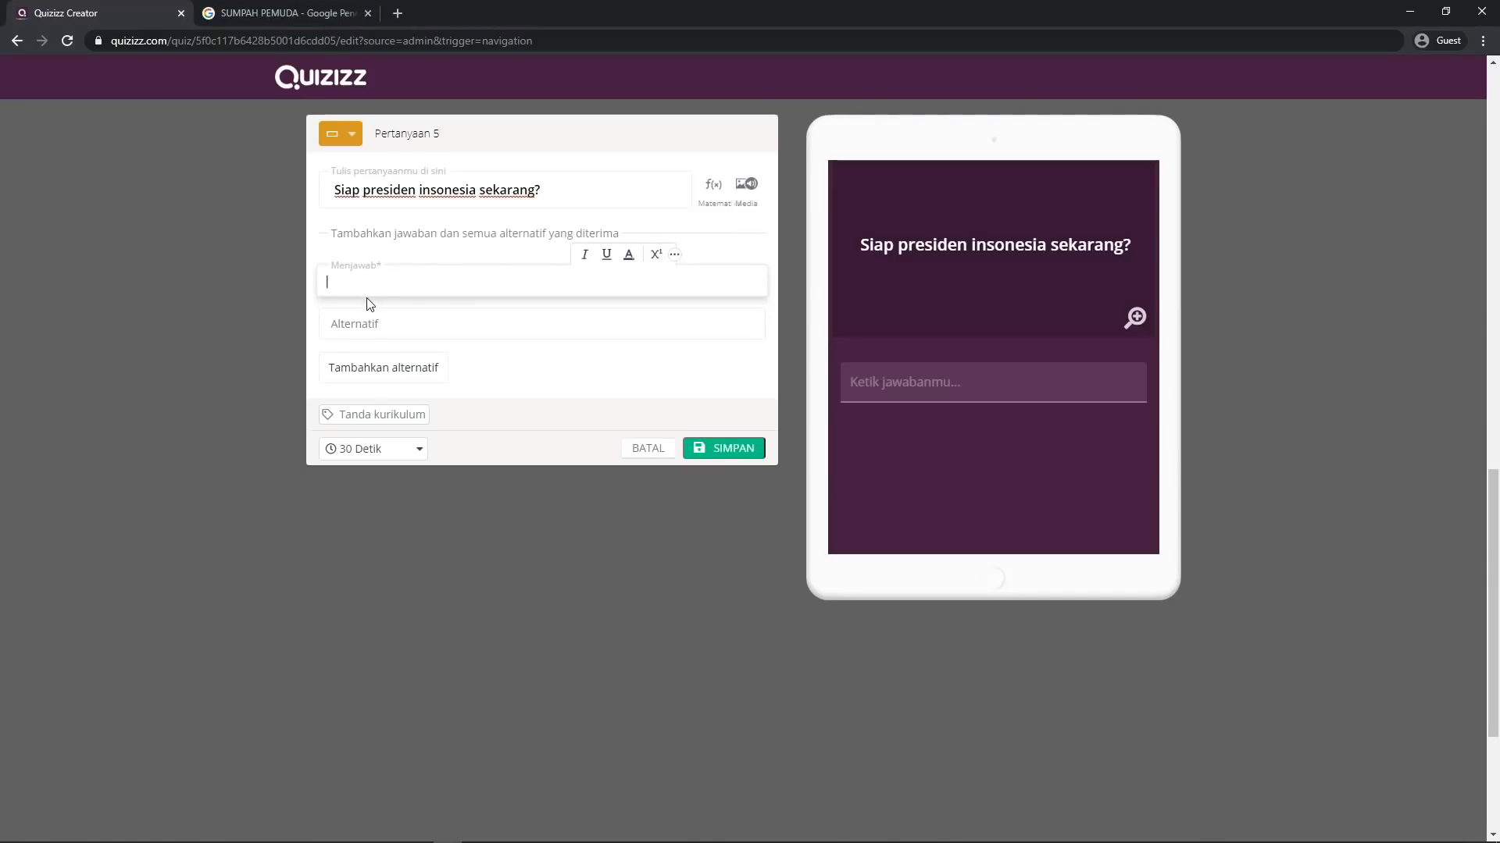
Copy "Joko widodo" from the Word document and paste it as question 5's first alternative answer in Quizizz
left_click(519, 832)
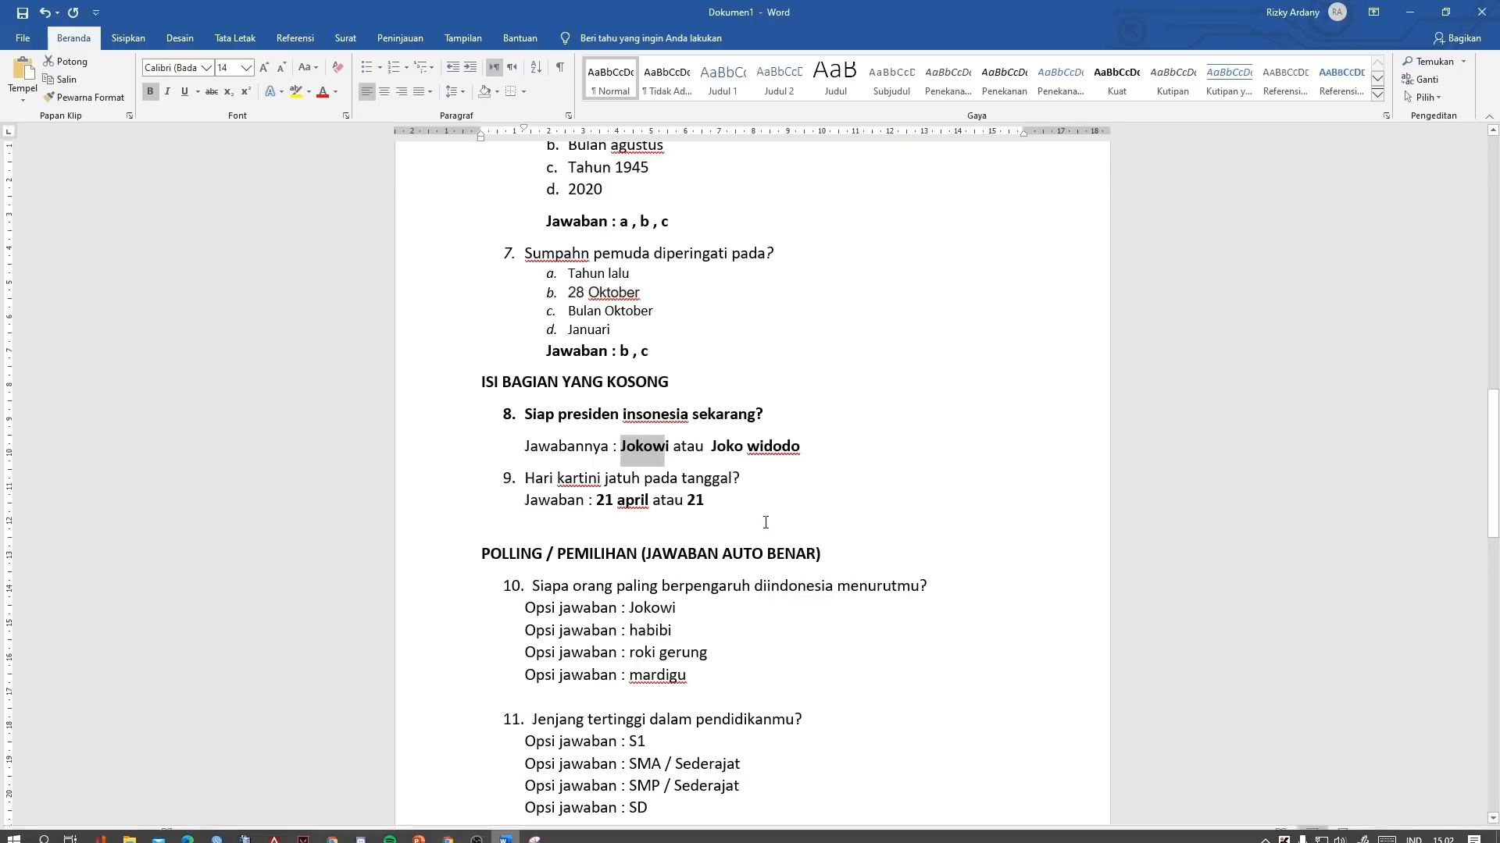
left_click_drag(806, 442, 715, 453)
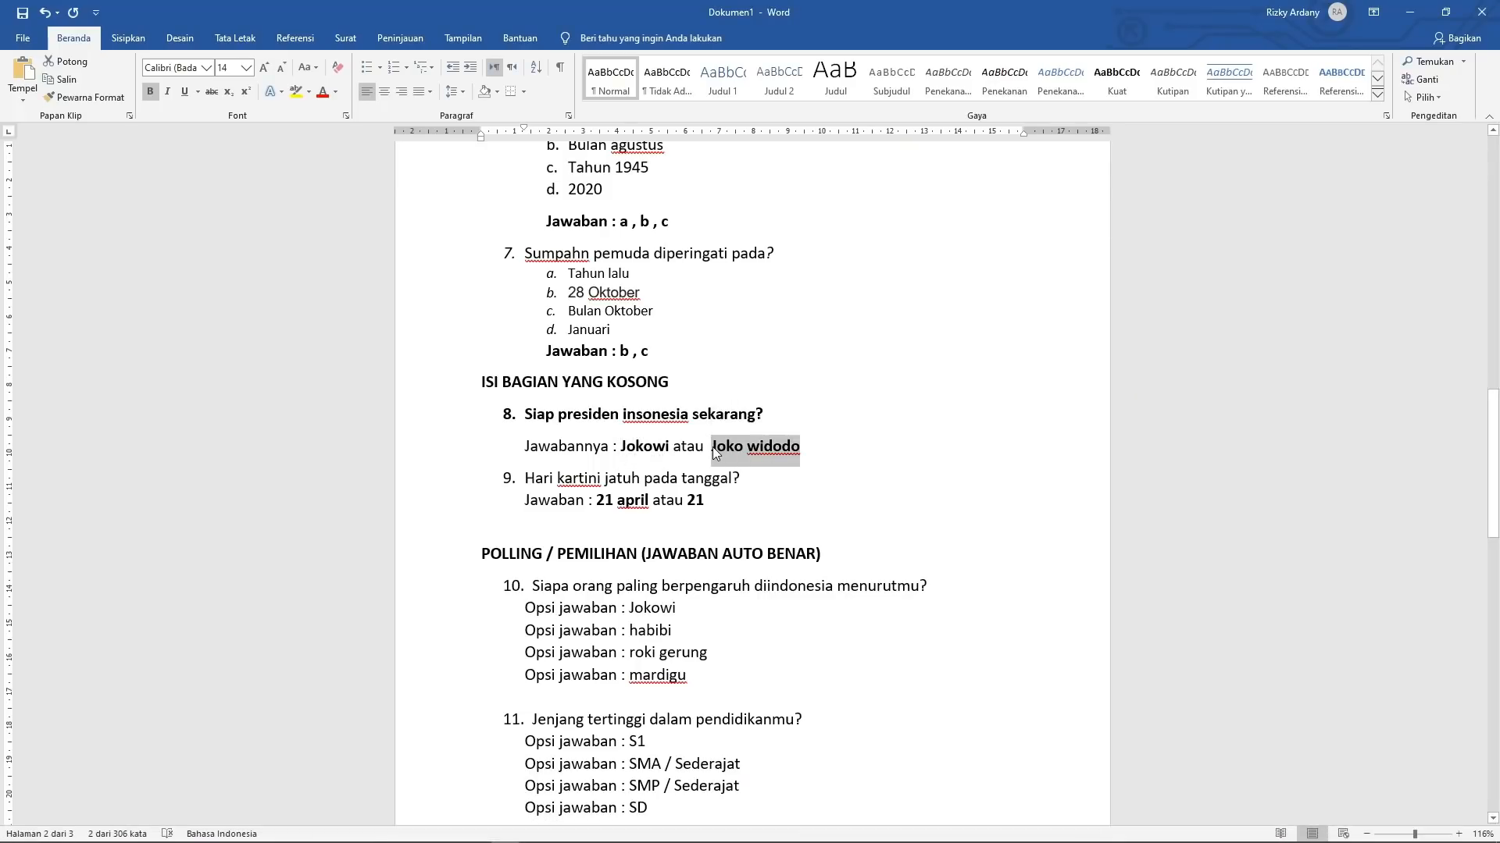
left_click(445, 832)
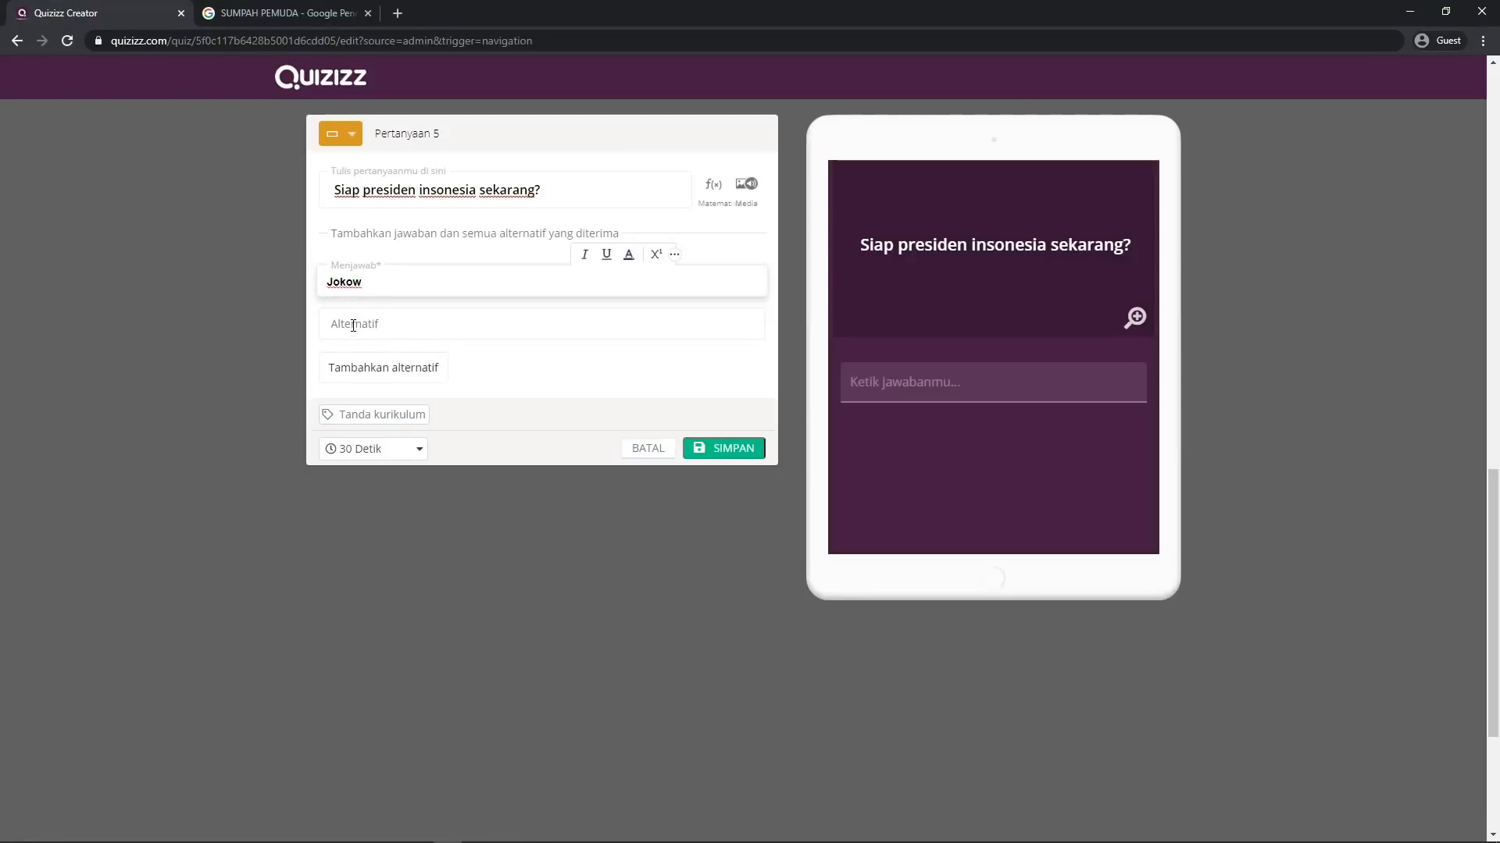
left_click(386, 327)
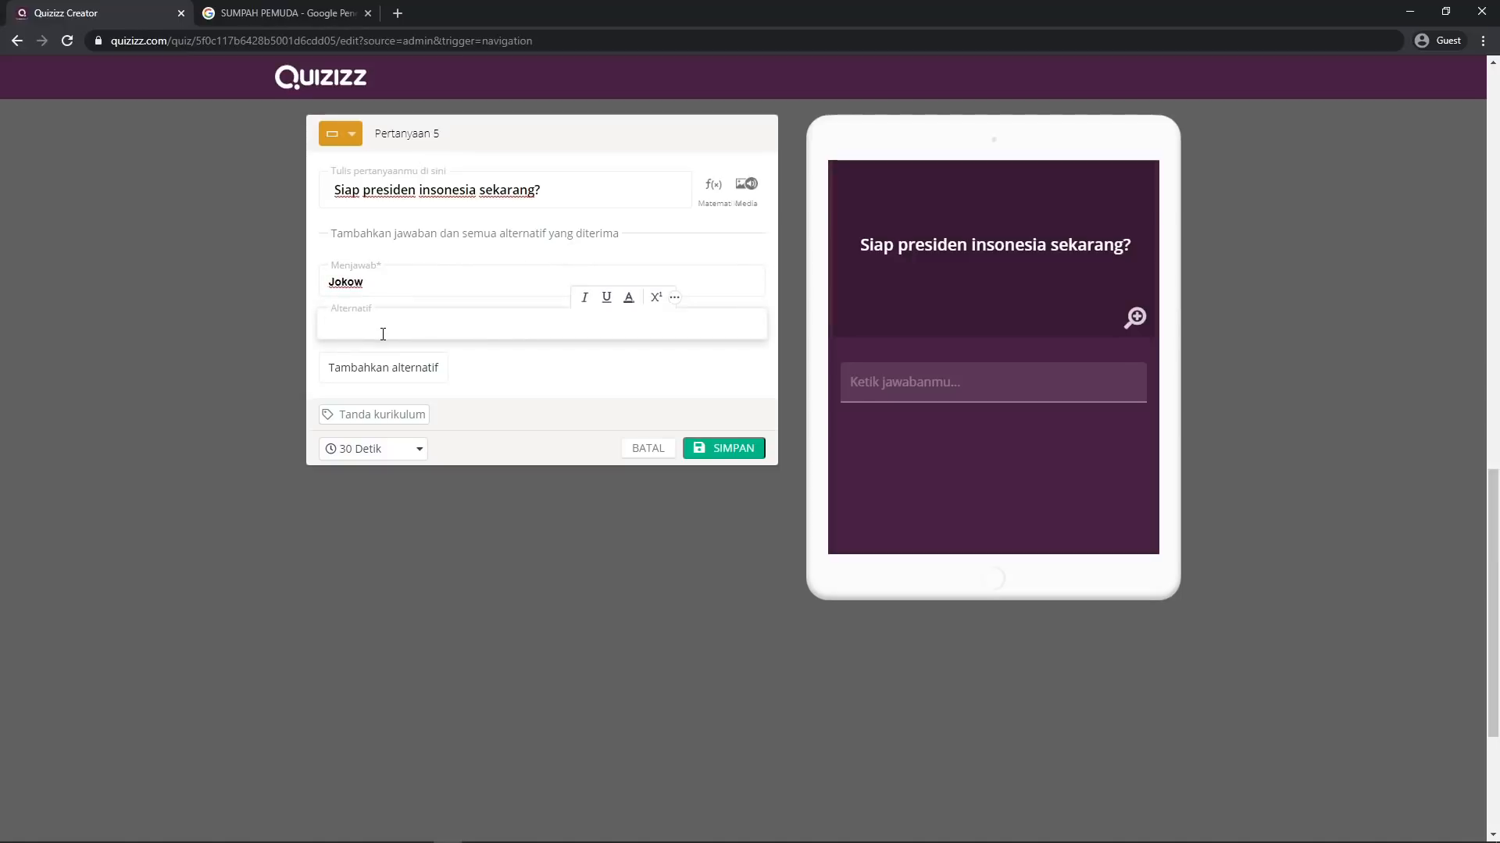
key("ctrl+v")
left_click(514, 370)
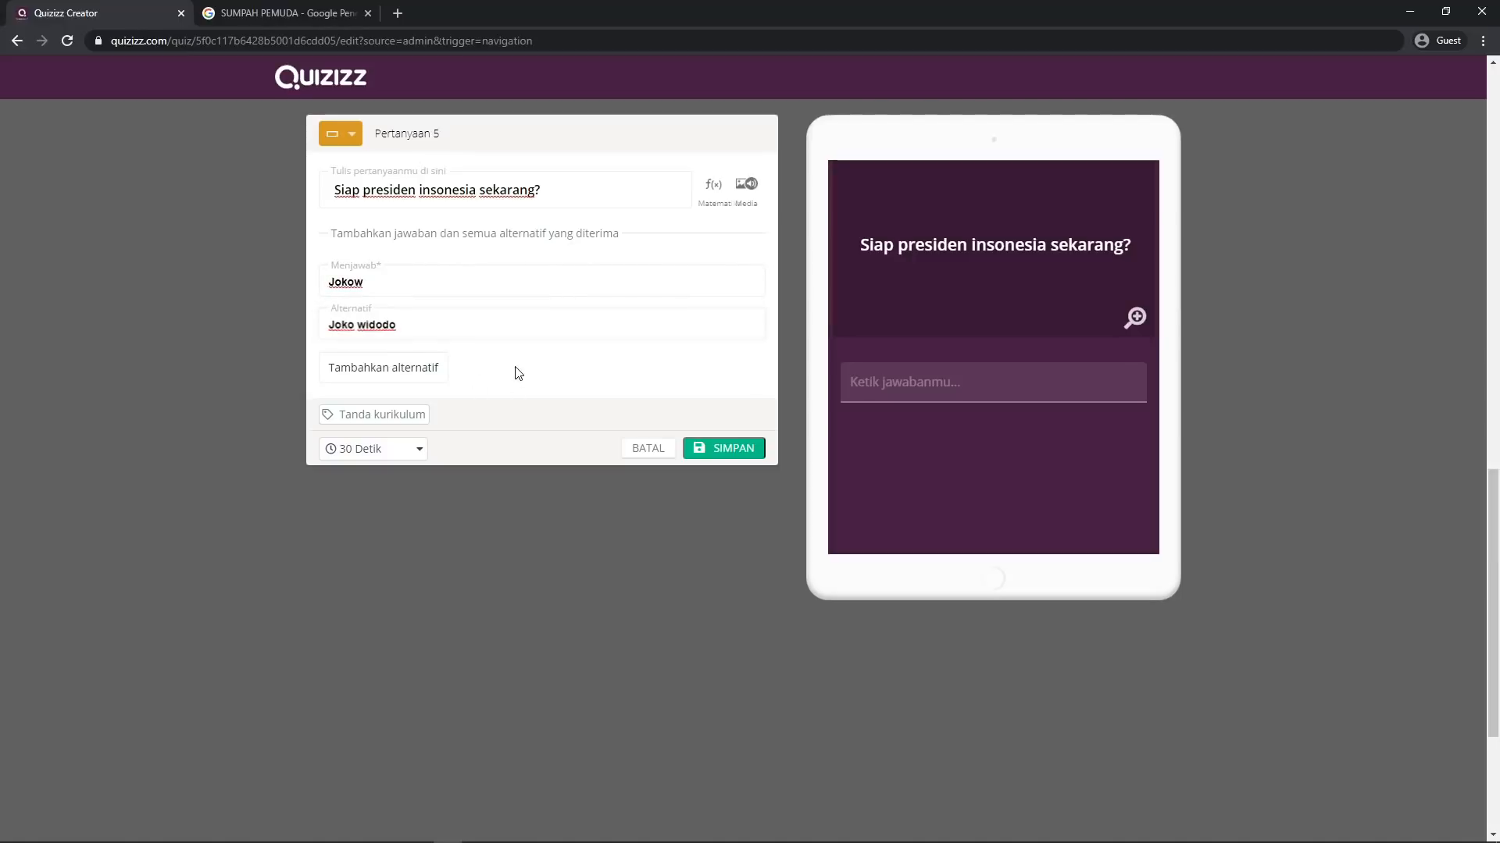
Add another alternative answer to question 5 with the text "Joko"
left_click(378, 378)
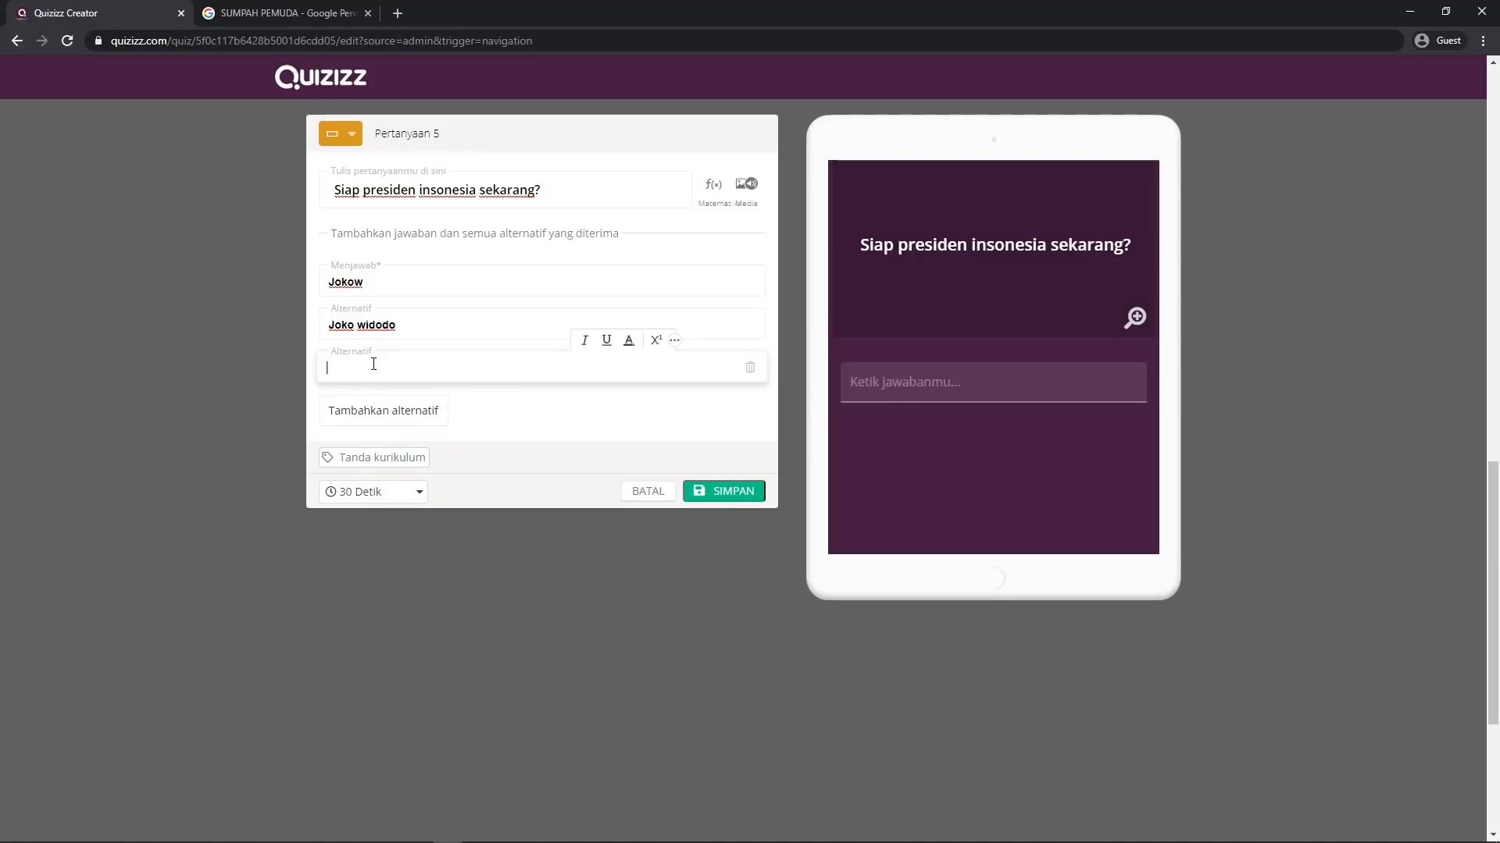
type("jO")
key("BackSpace")
type("Joko")
left_click(566, 412)
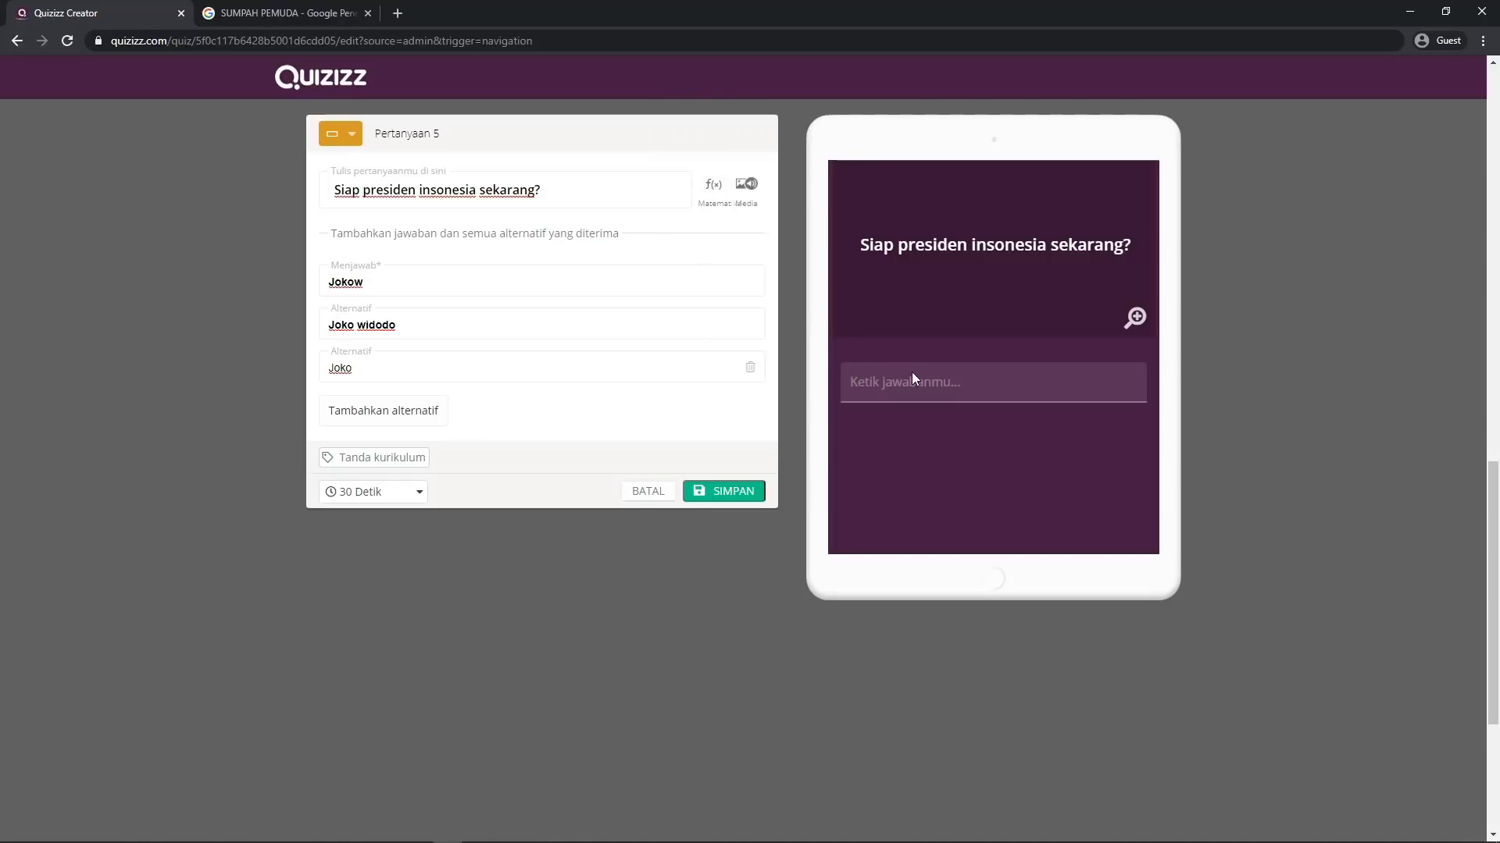
Correct "insonesia" to "indonesia" in question 5's text and save the question
left_click_drag(857, 246, 1116, 247)
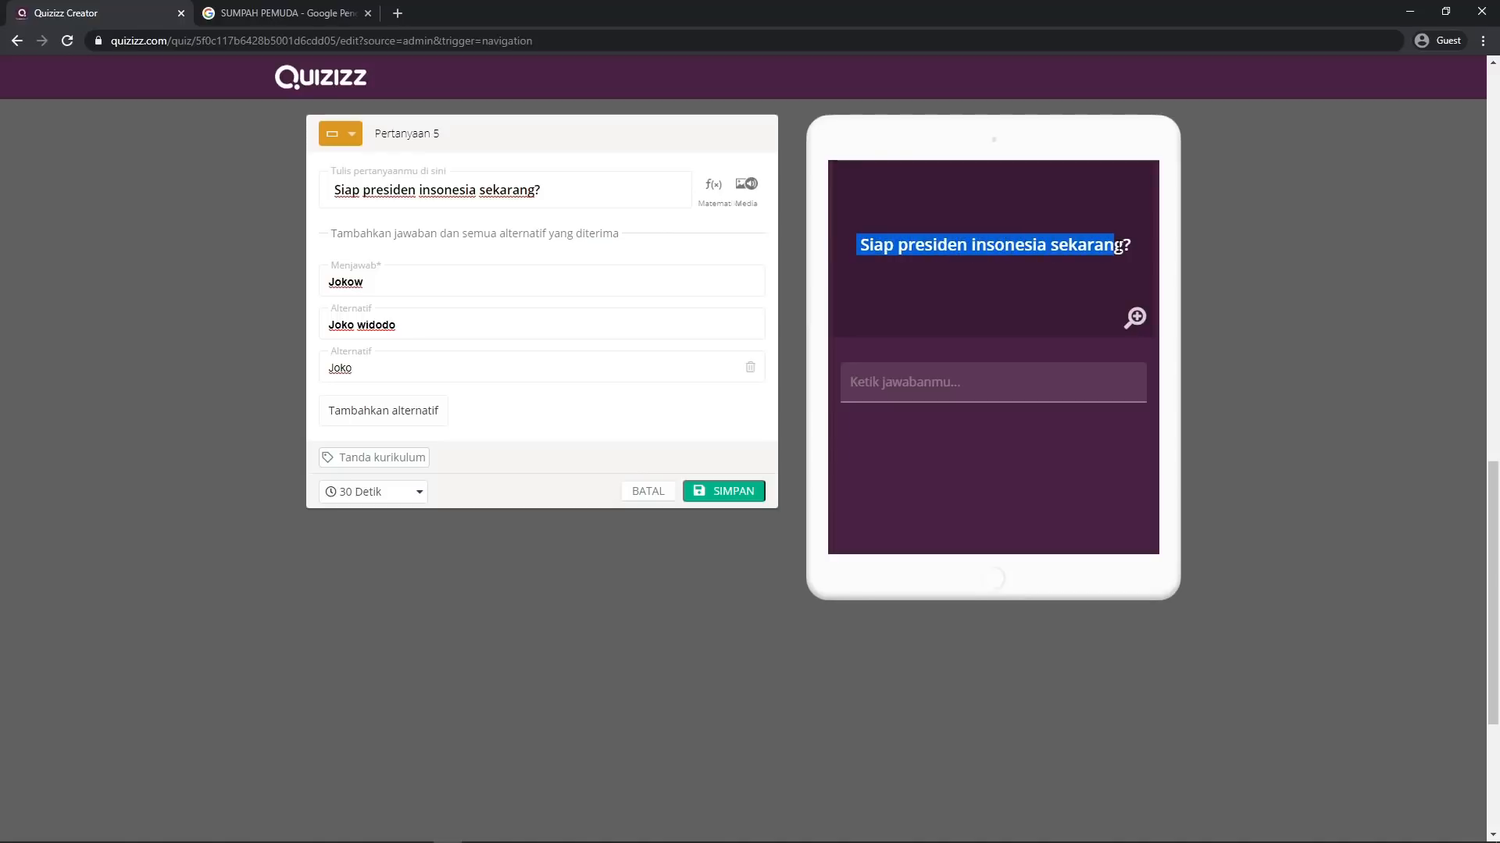
left_click(440, 188)
key("BackSpace")
type("f")
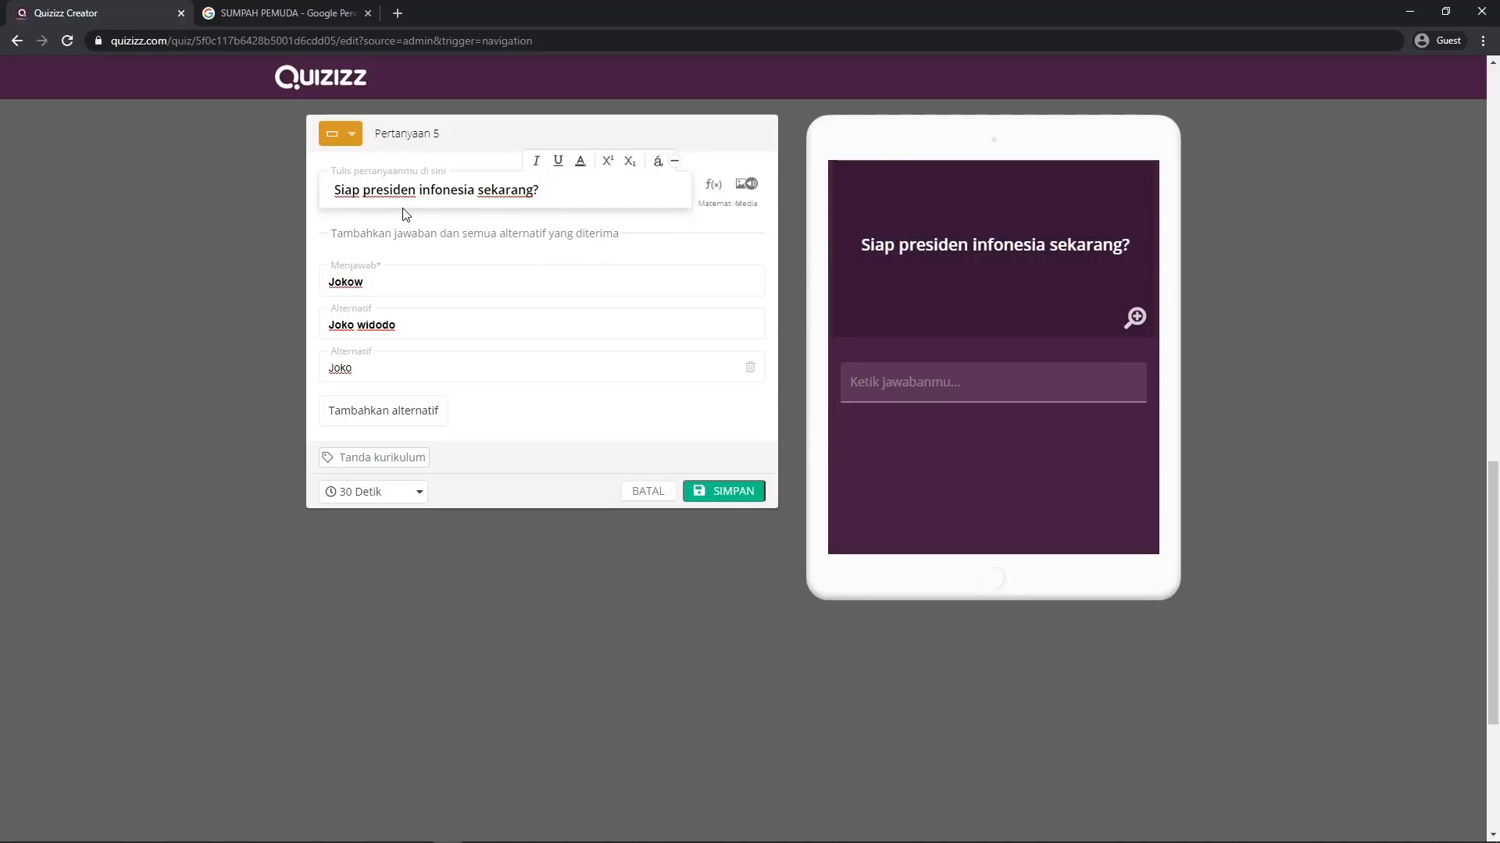
key("BackSpace")
type("d")
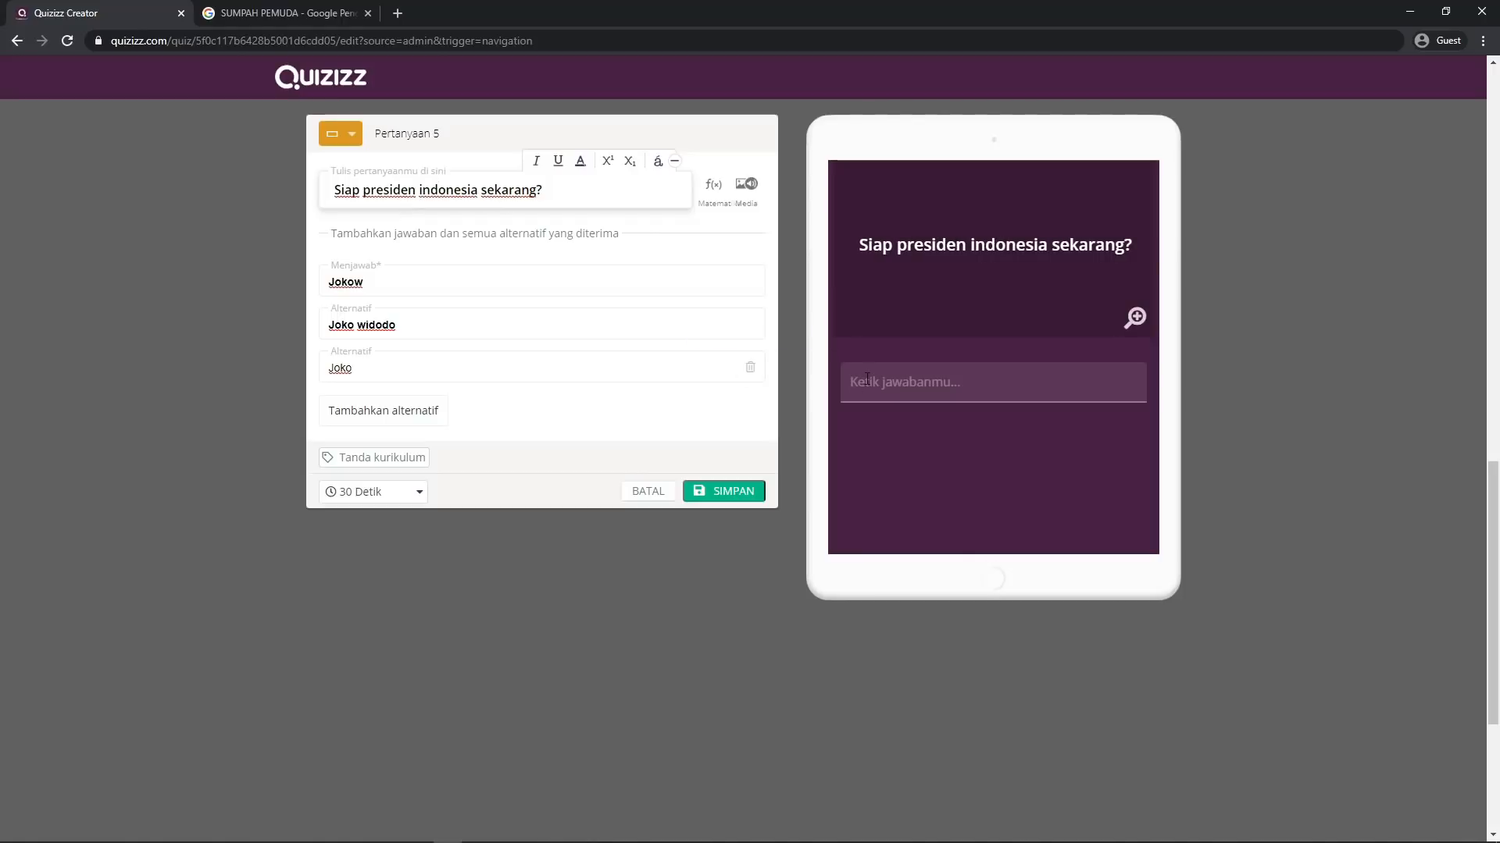
left_click(867, 378)
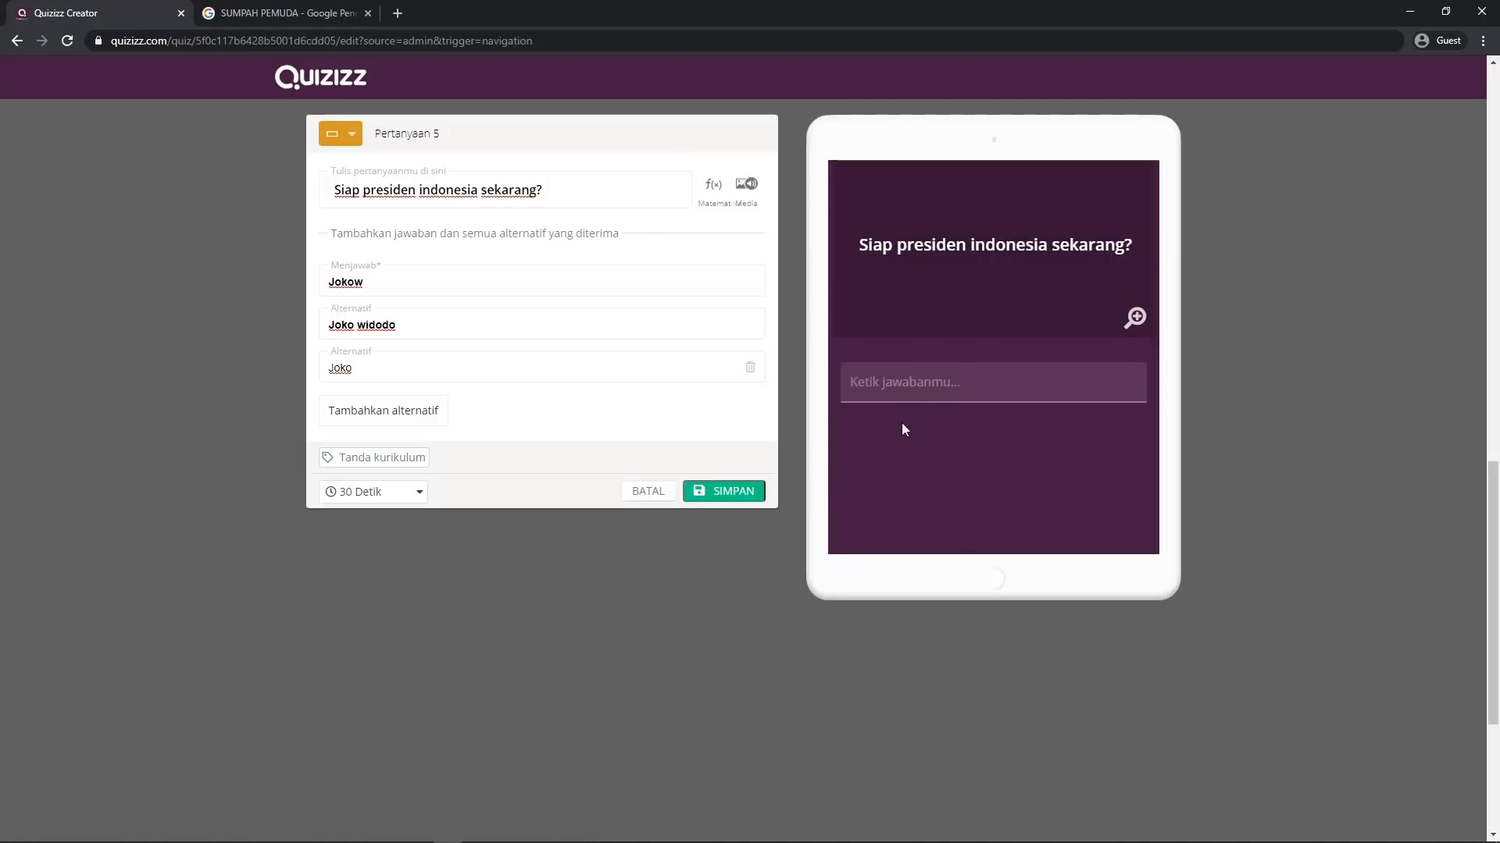
left_click(726, 494)
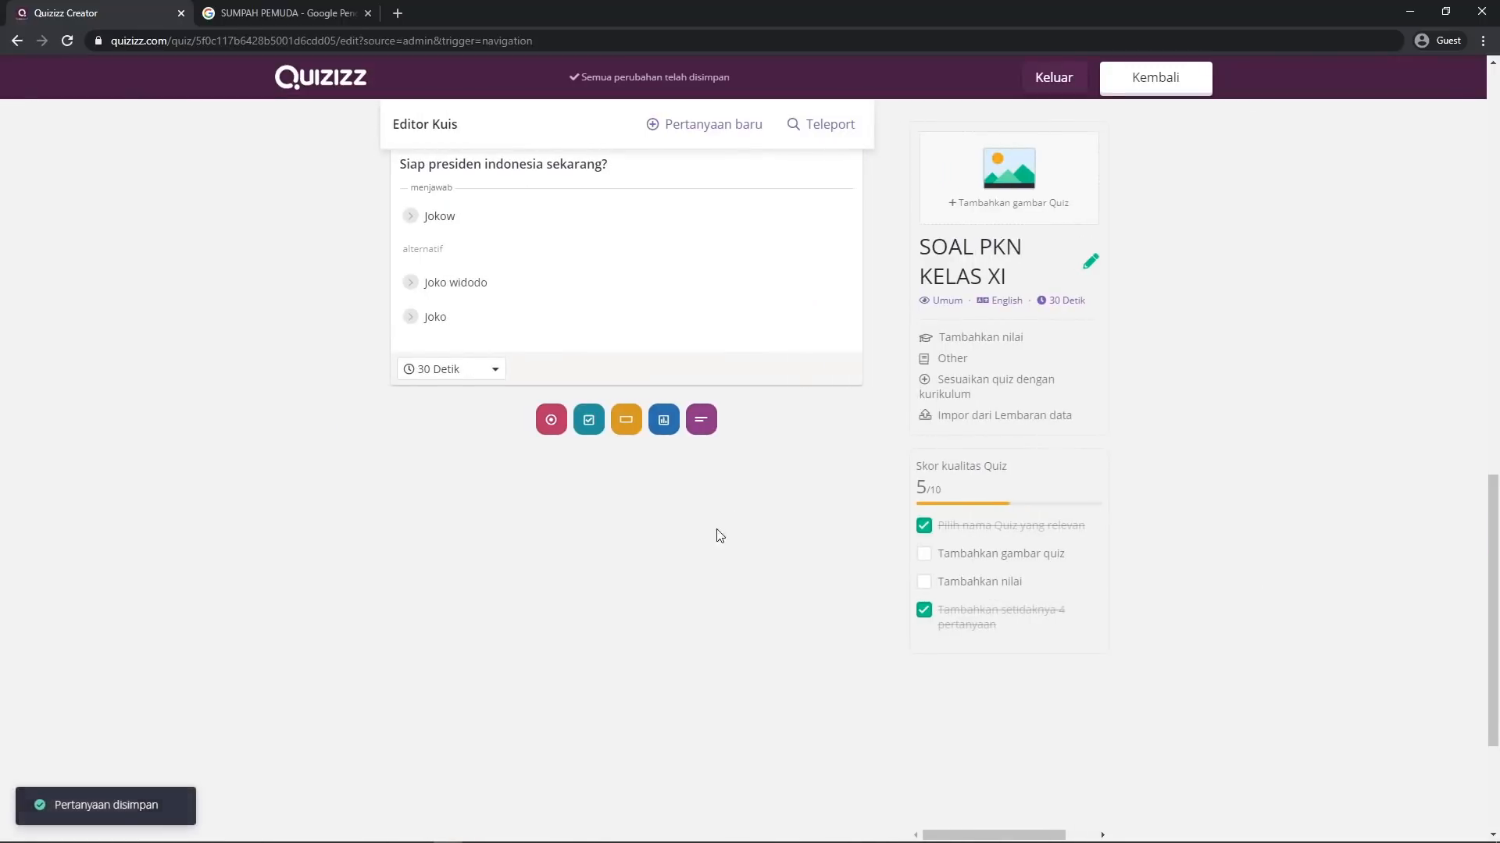
Add a fill-in-the-blank question 6, and copy "Hari kartini jatuh pada tanggal?" from question 9 in the Word document
mouse_move(1495, 554)
left_mouse_down()
mouse_move(1496, 273)
mouse_move(1496, 552)
left_mouse_up()
left_click(626, 427)
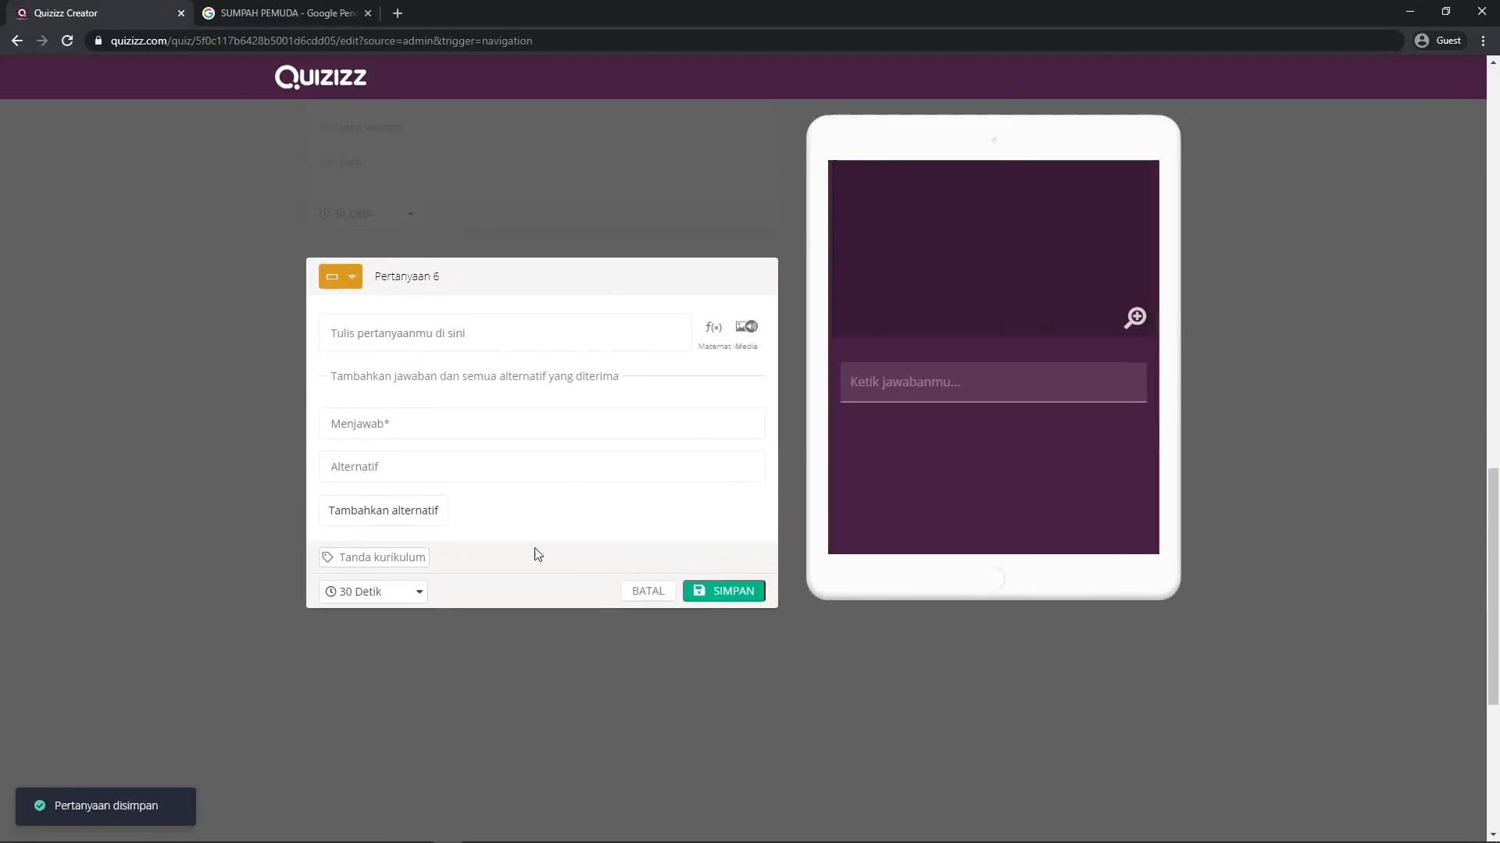
left_click(505, 832)
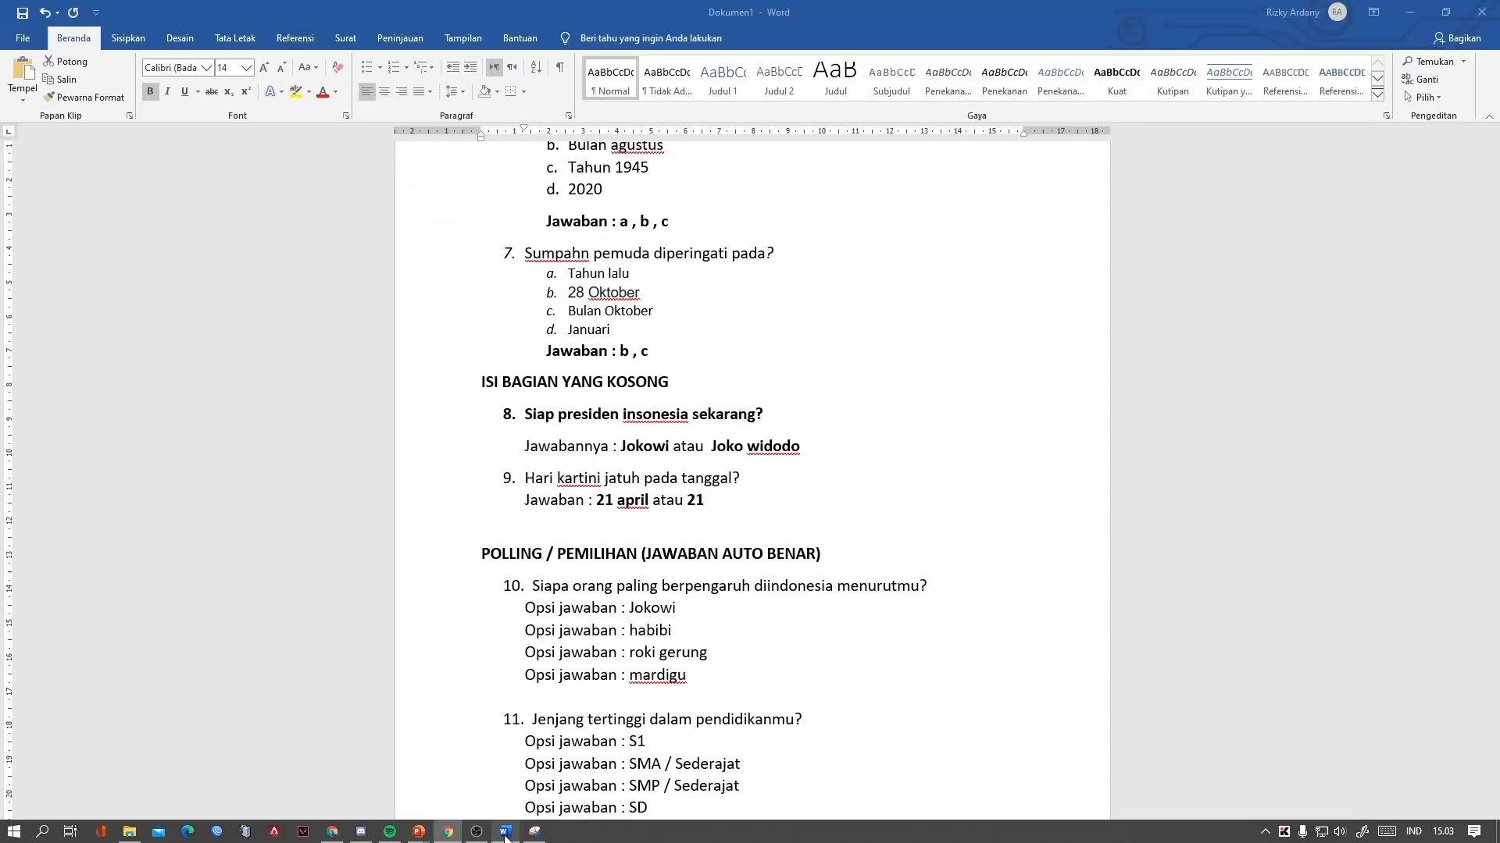
left_click(679, 606)
scroll(700, 634, "down", 1)
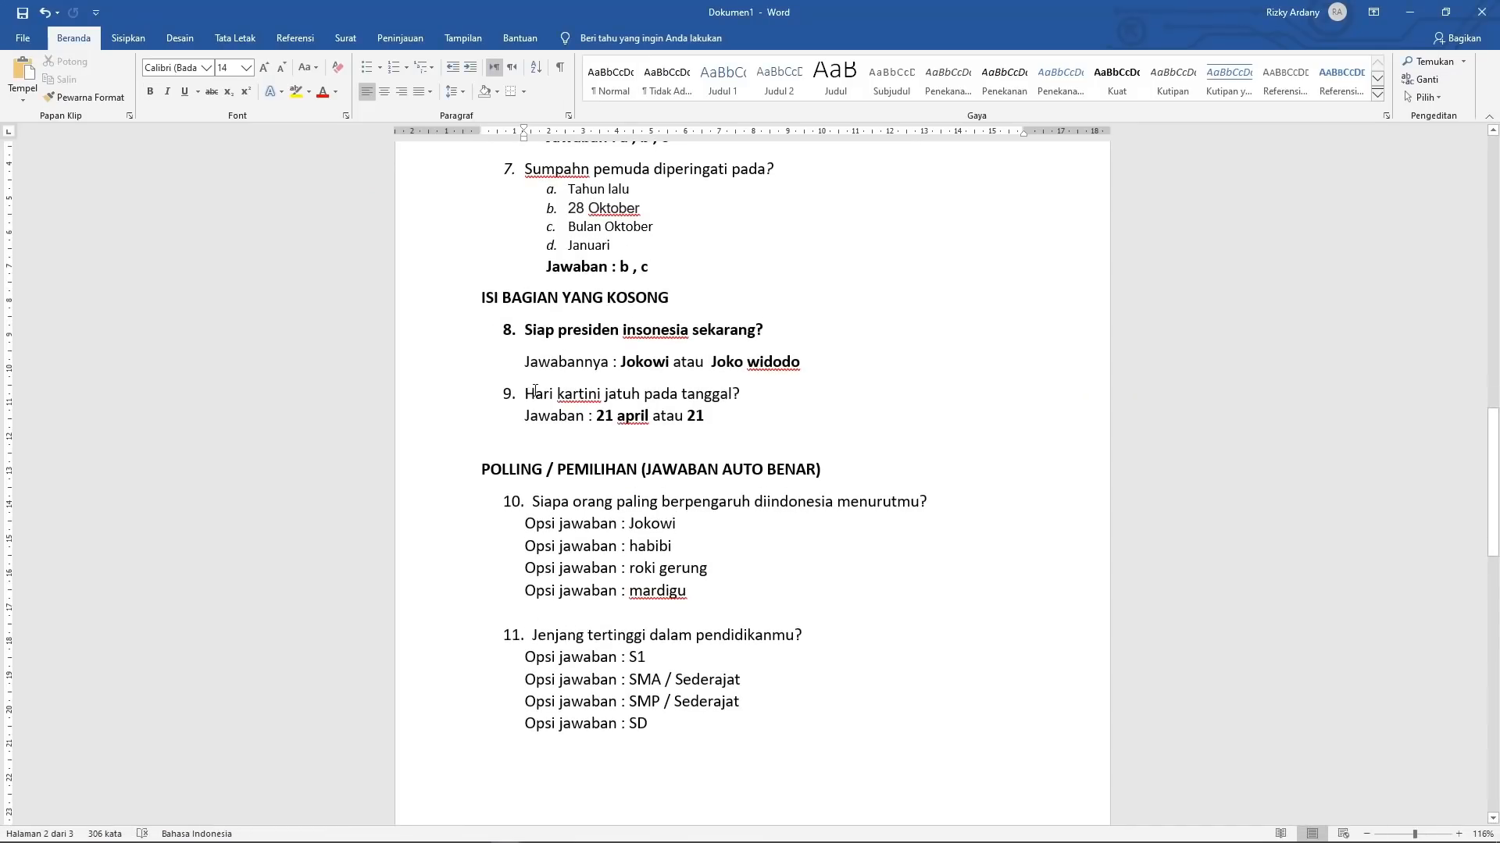
left_click_drag(535, 391, 746, 396)
key("ctrl+c")
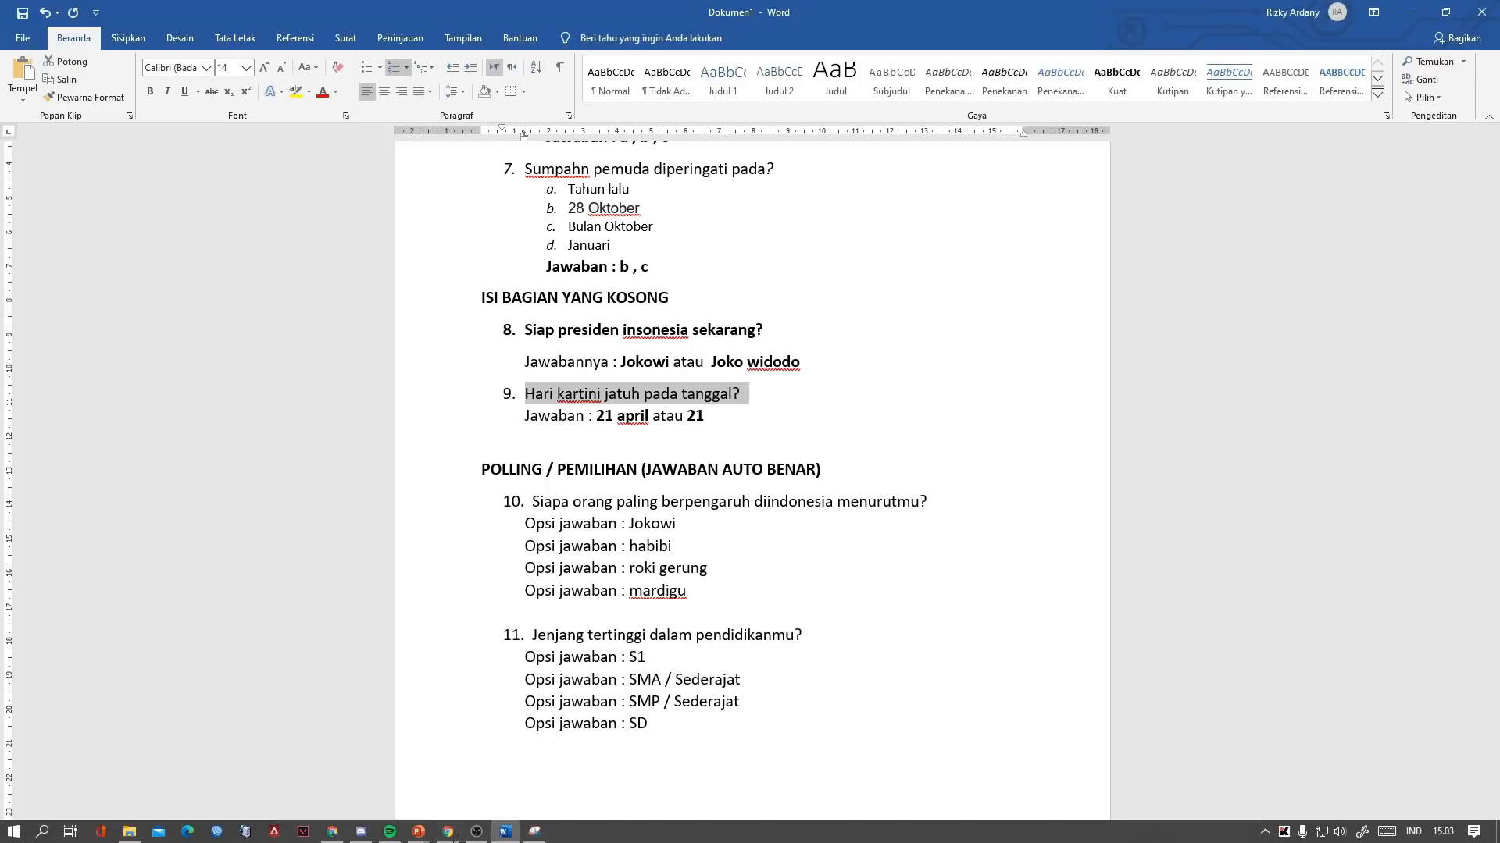
Back in Quizizz, paste "Hari kartini jatuh pada tanggal?" as question 6's text and remove the leading list number
left_click(448, 832)
left_click(397, 193)
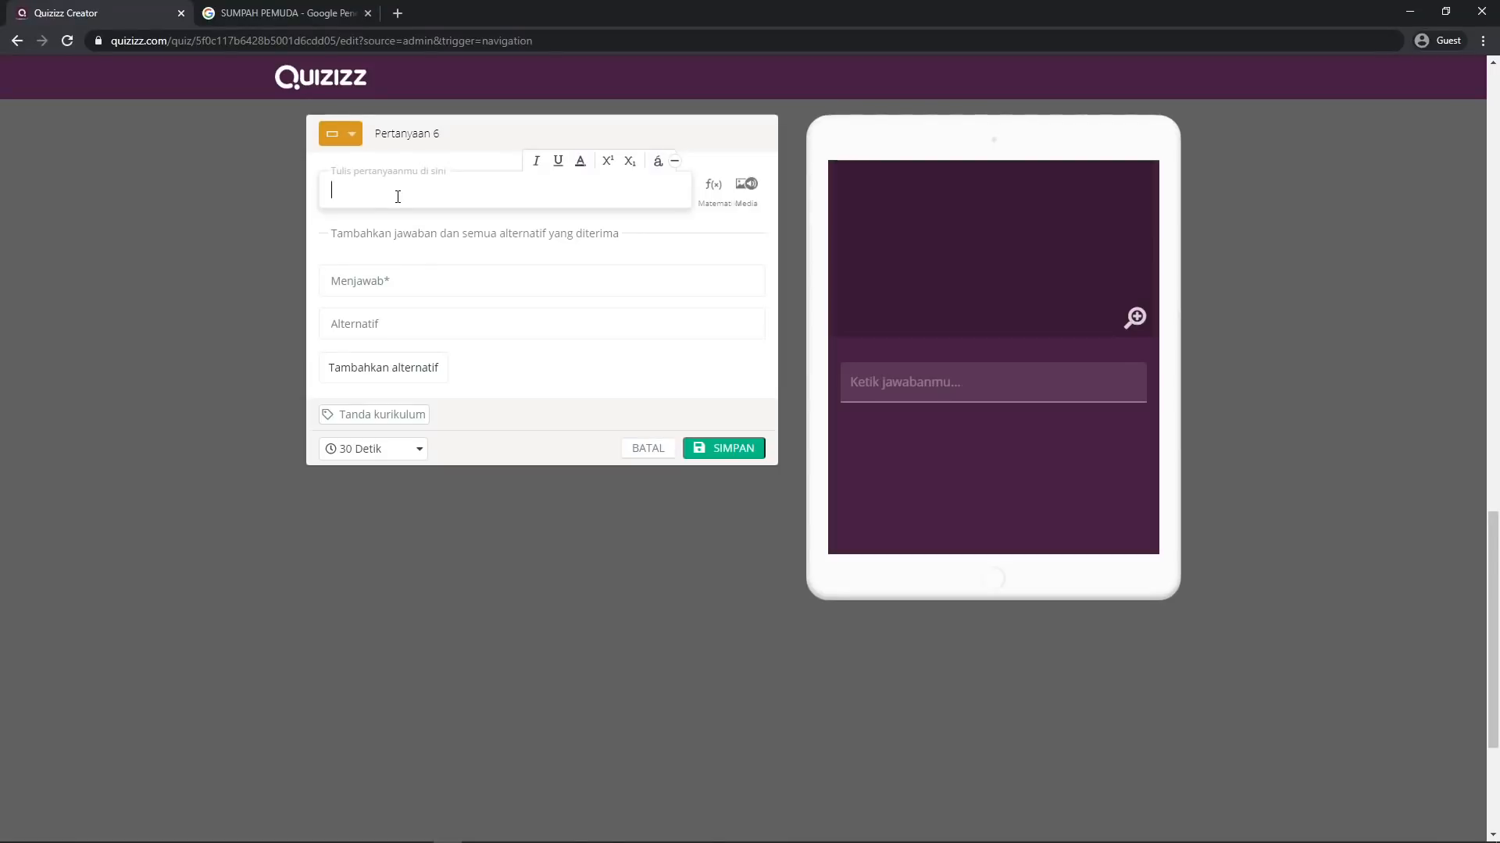
key("ctrl+v")
left_click_drag(355, 192, 289, 196)
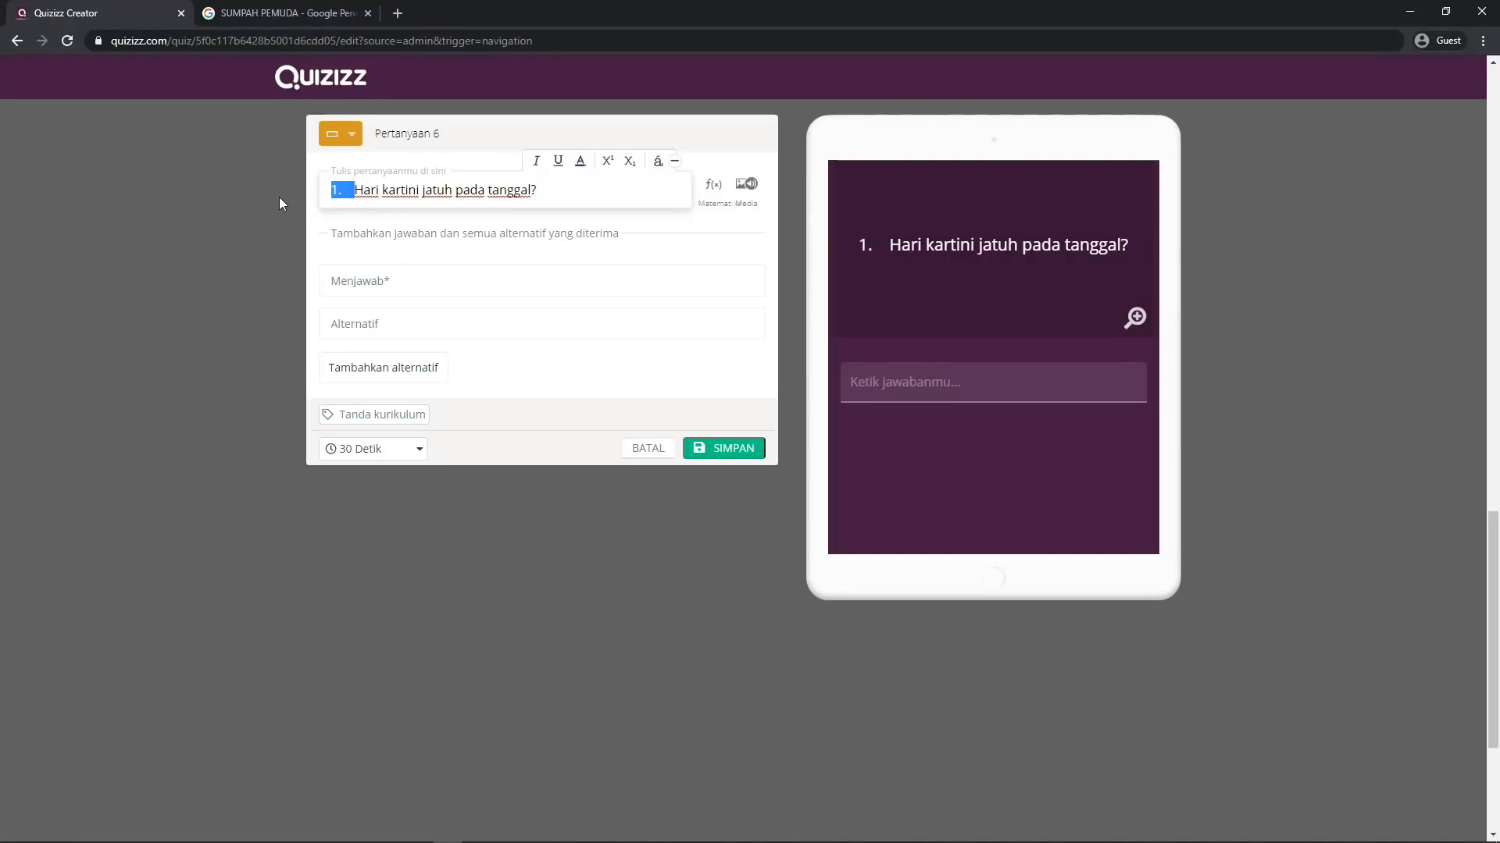
key("BackSpace")
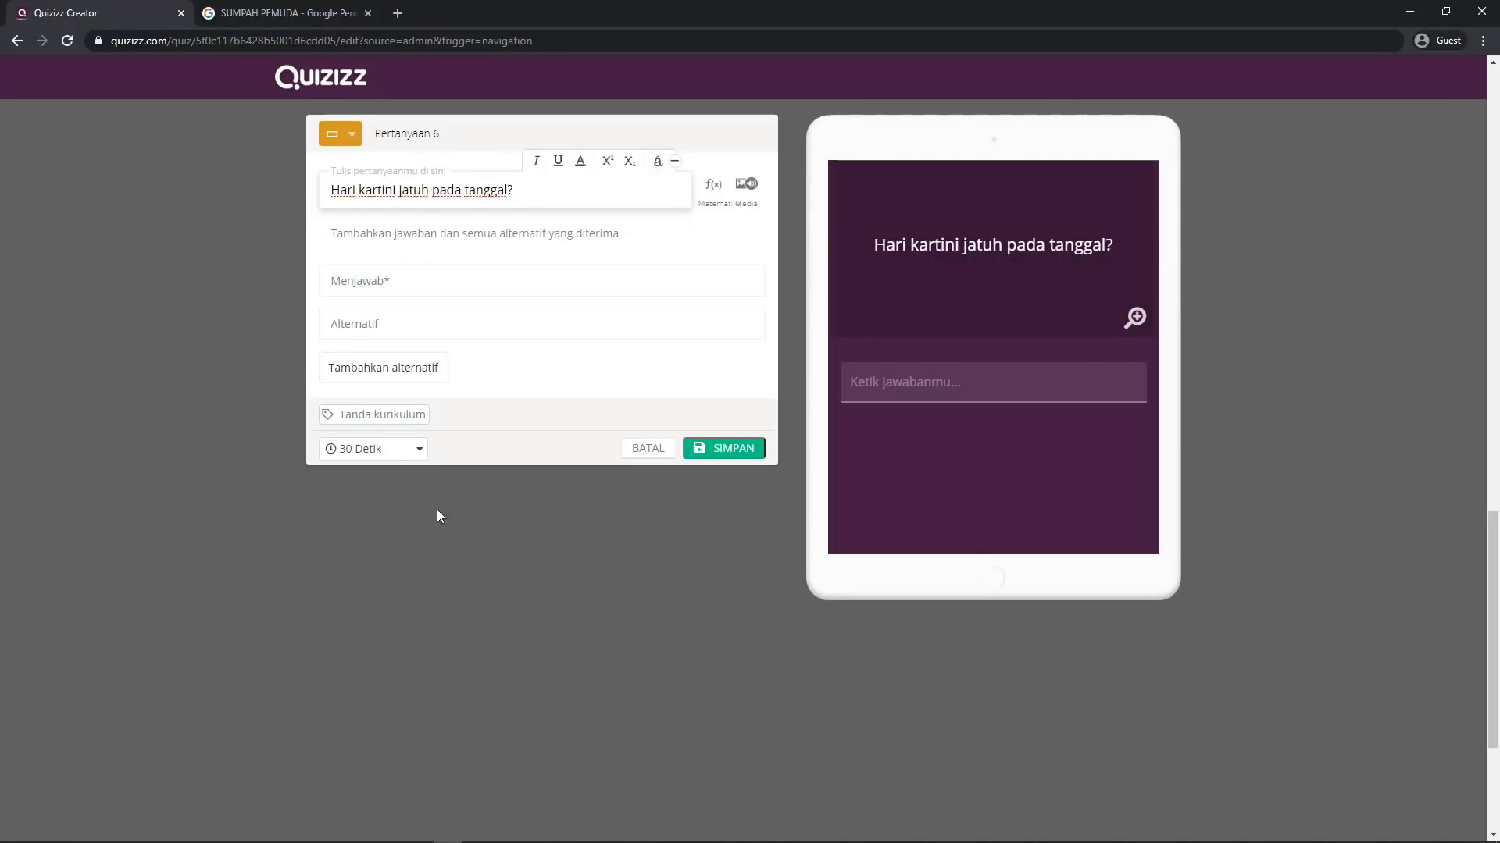
Copy "21 april" from question 9's answer line in Word and paste it as question 6's main answer in Quizizz
left_click(490, 831)
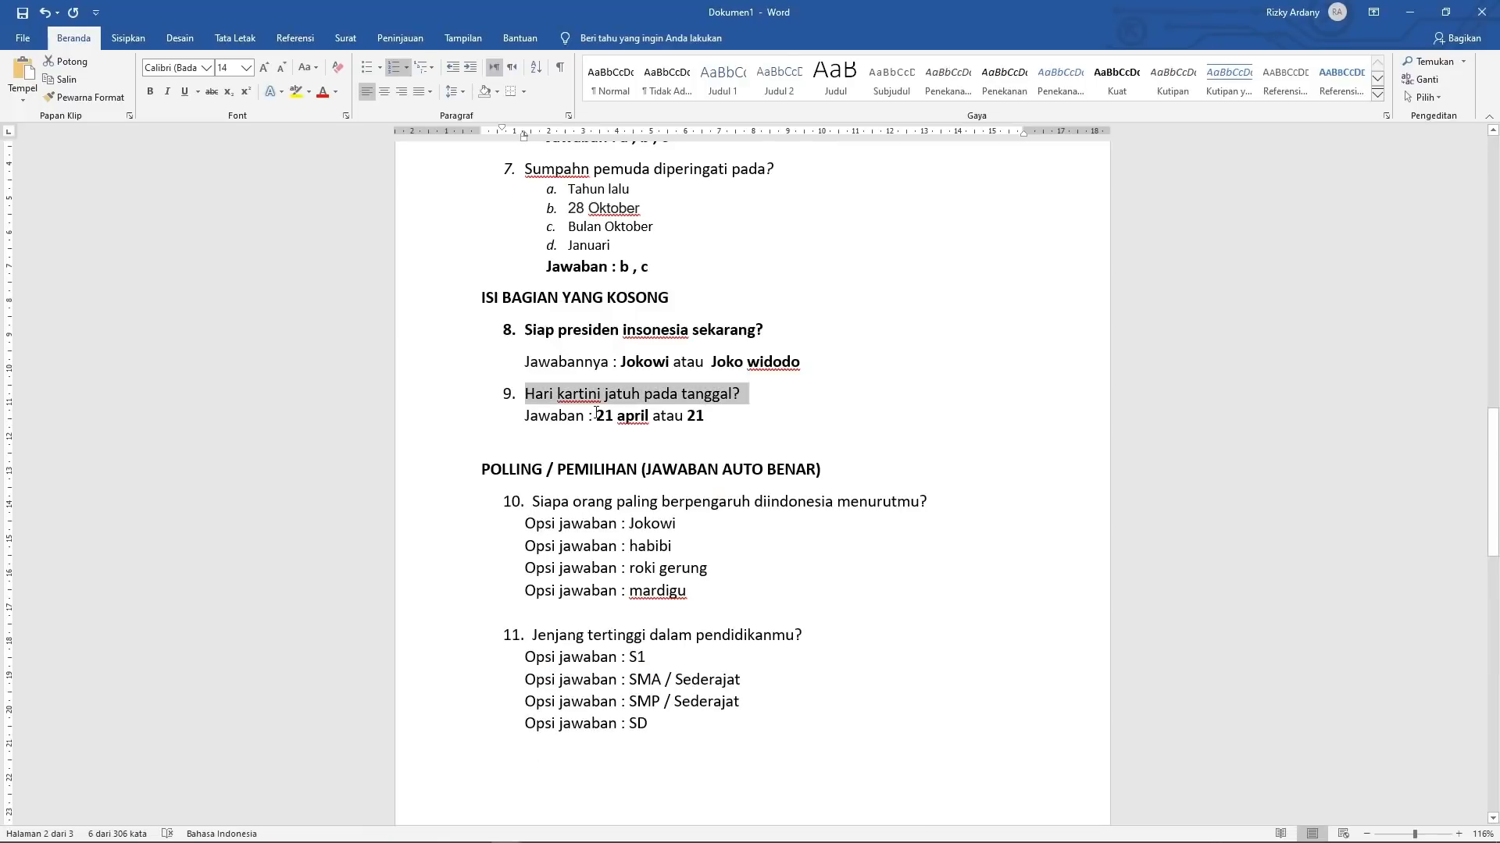
left_click_drag(596, 412, 647, 425)
key("ctrl+c")
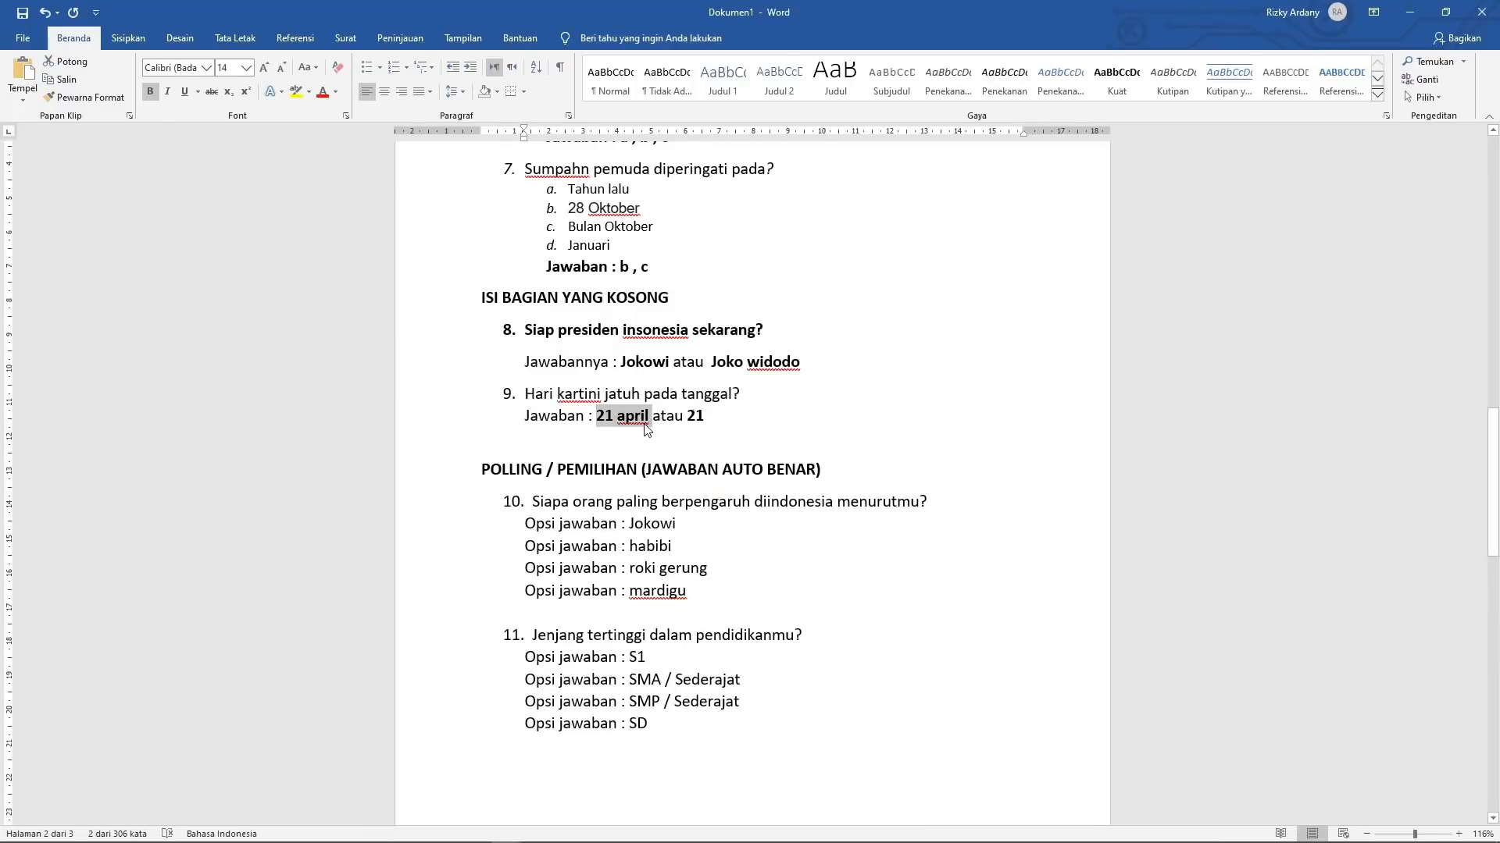
left_click(448, 832)
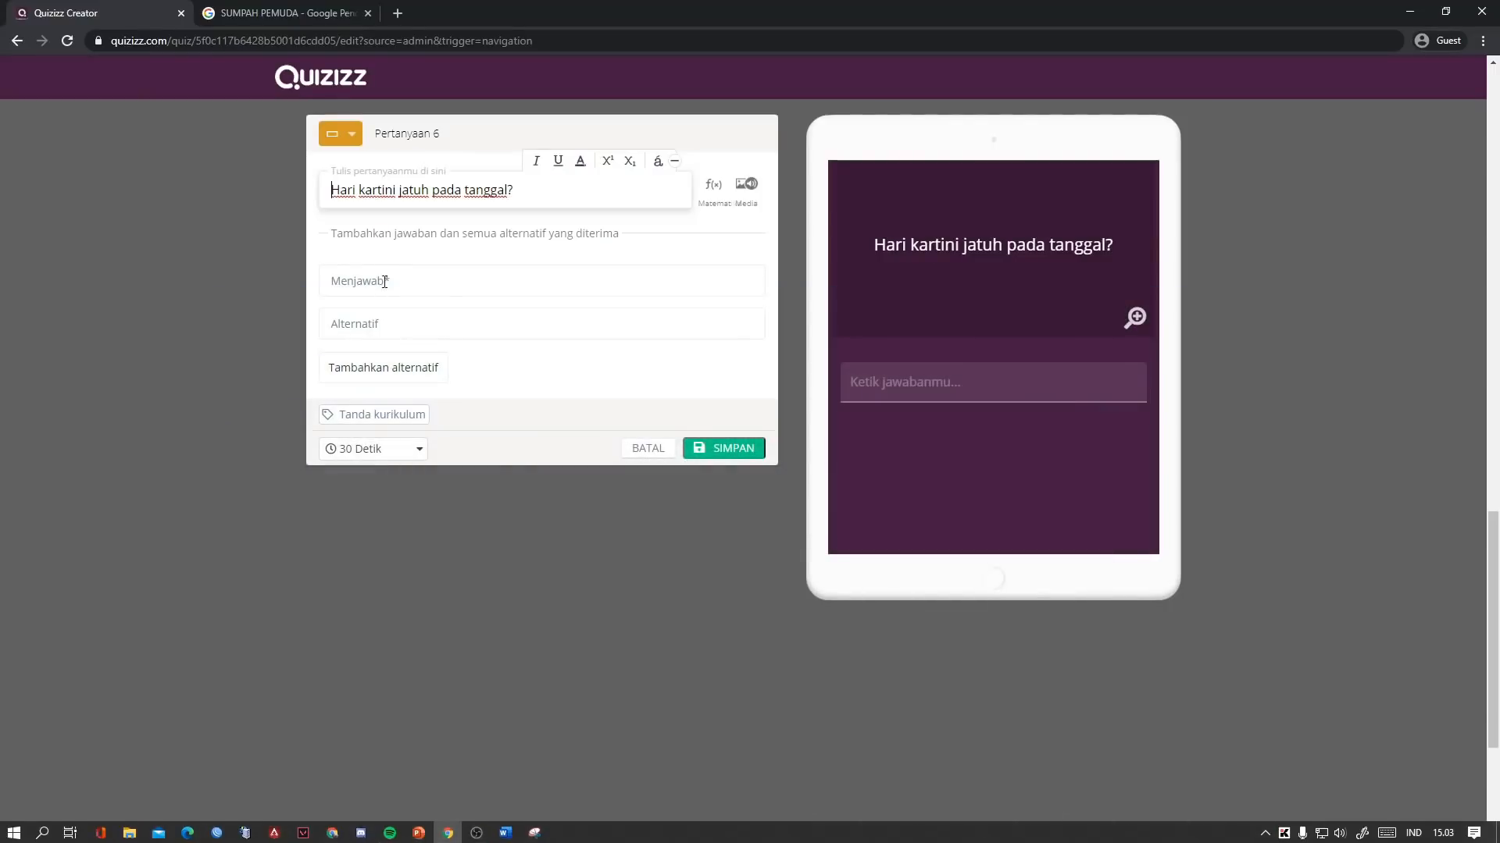
left_click(385, 281)
key("ctrl+v")
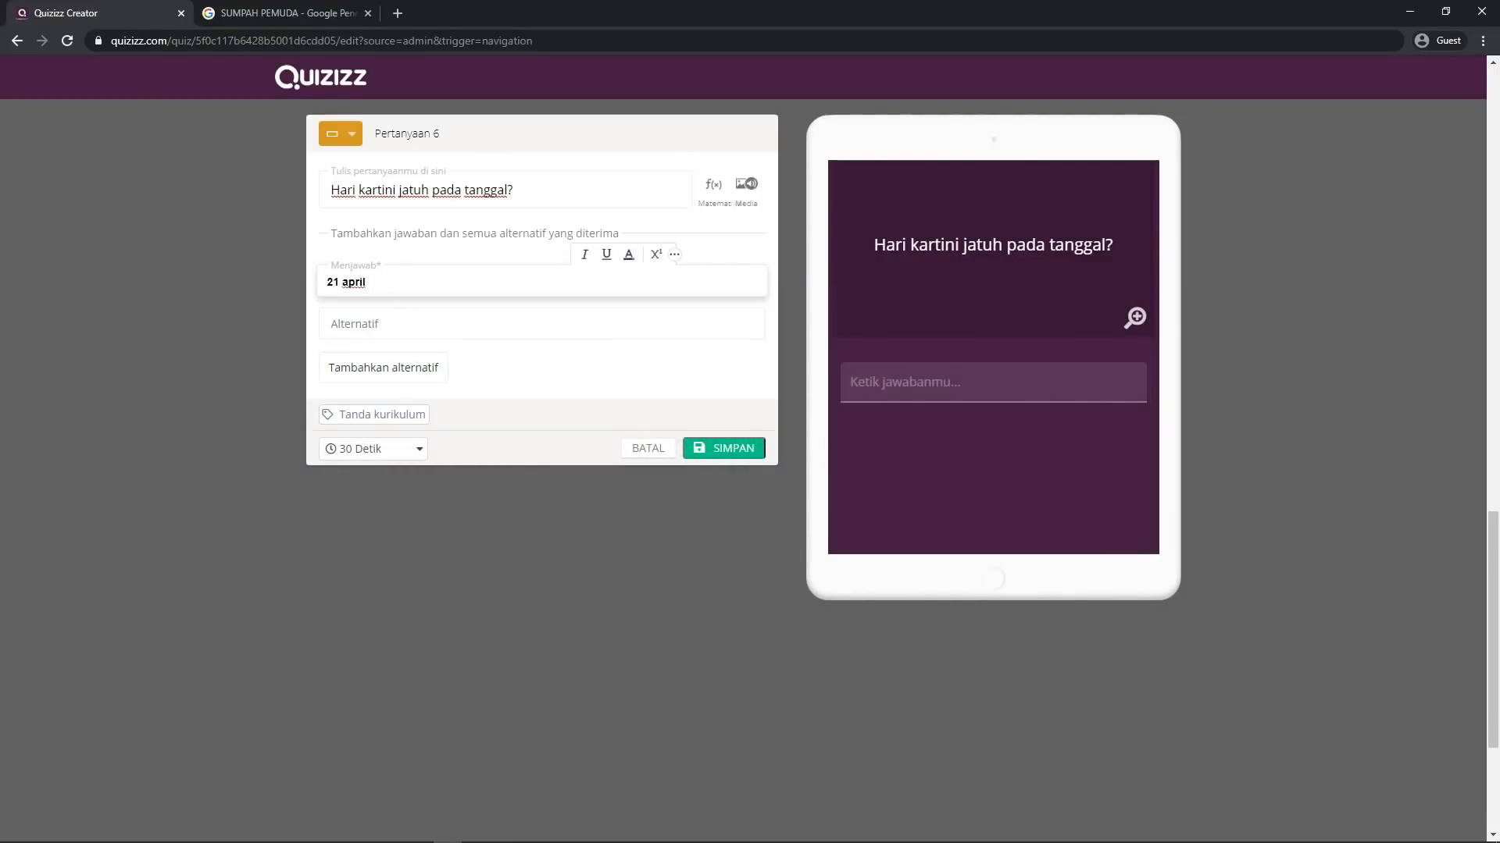
Copy "21" from the Word document into question 6's alternative answer in Quizizz, and save the question
left_click(508, 832)
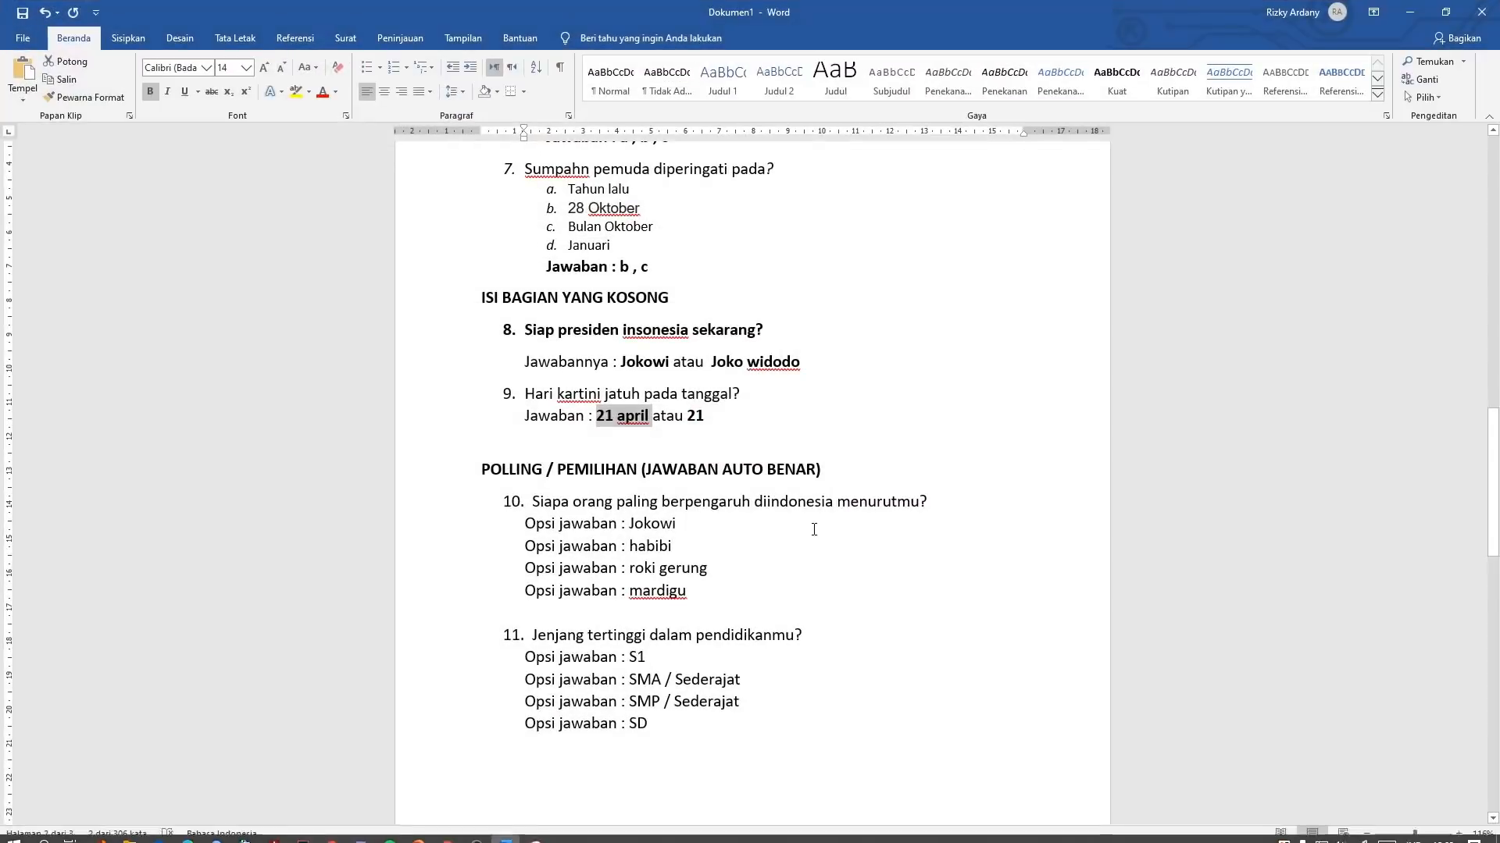
double_click(695, 415)
key("ctrl+c")
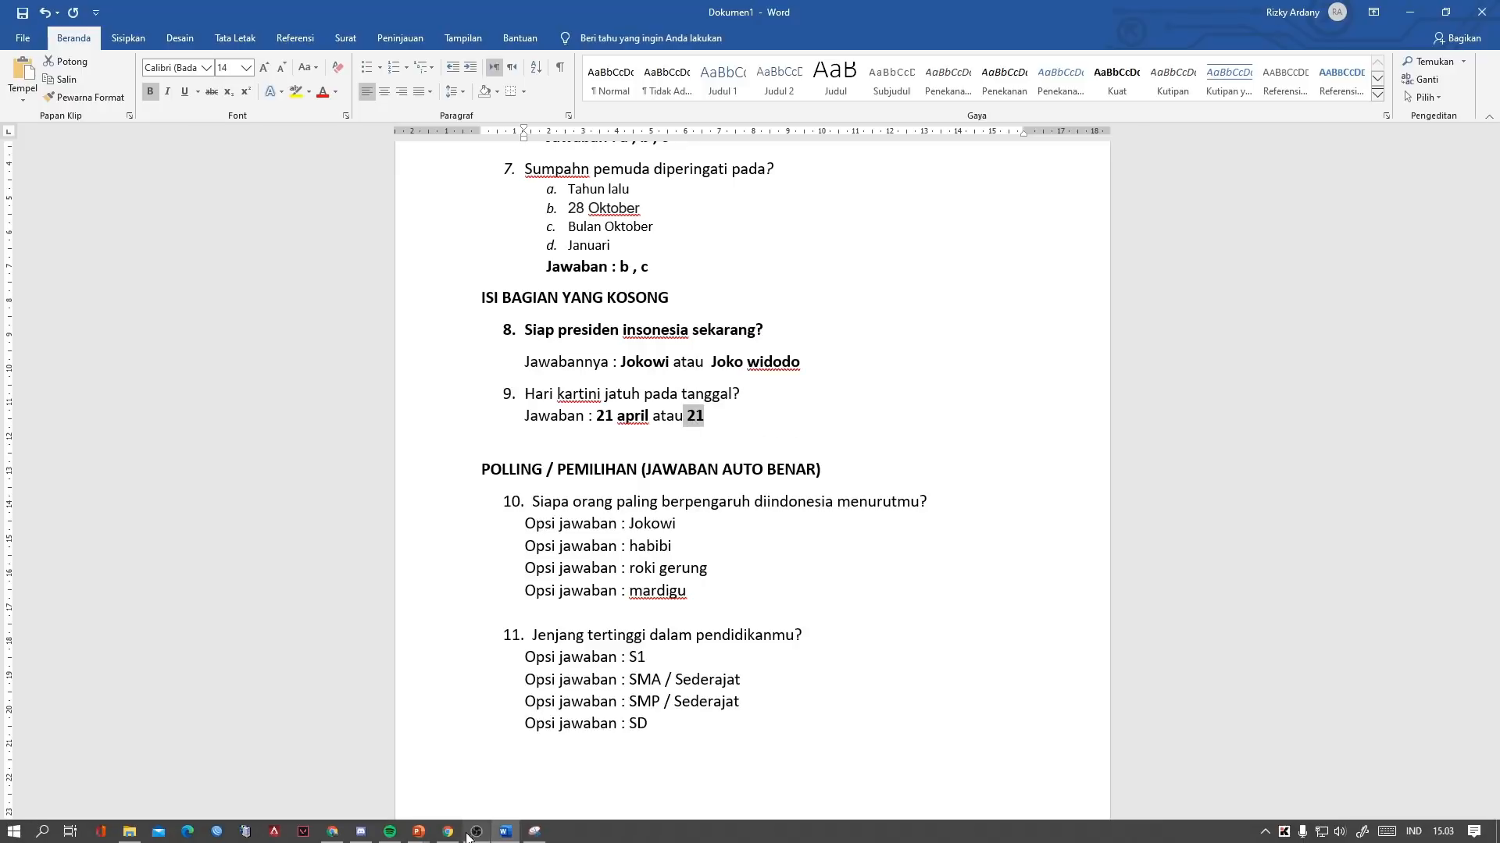
left_click(474, 832)
left_click(386, 320)
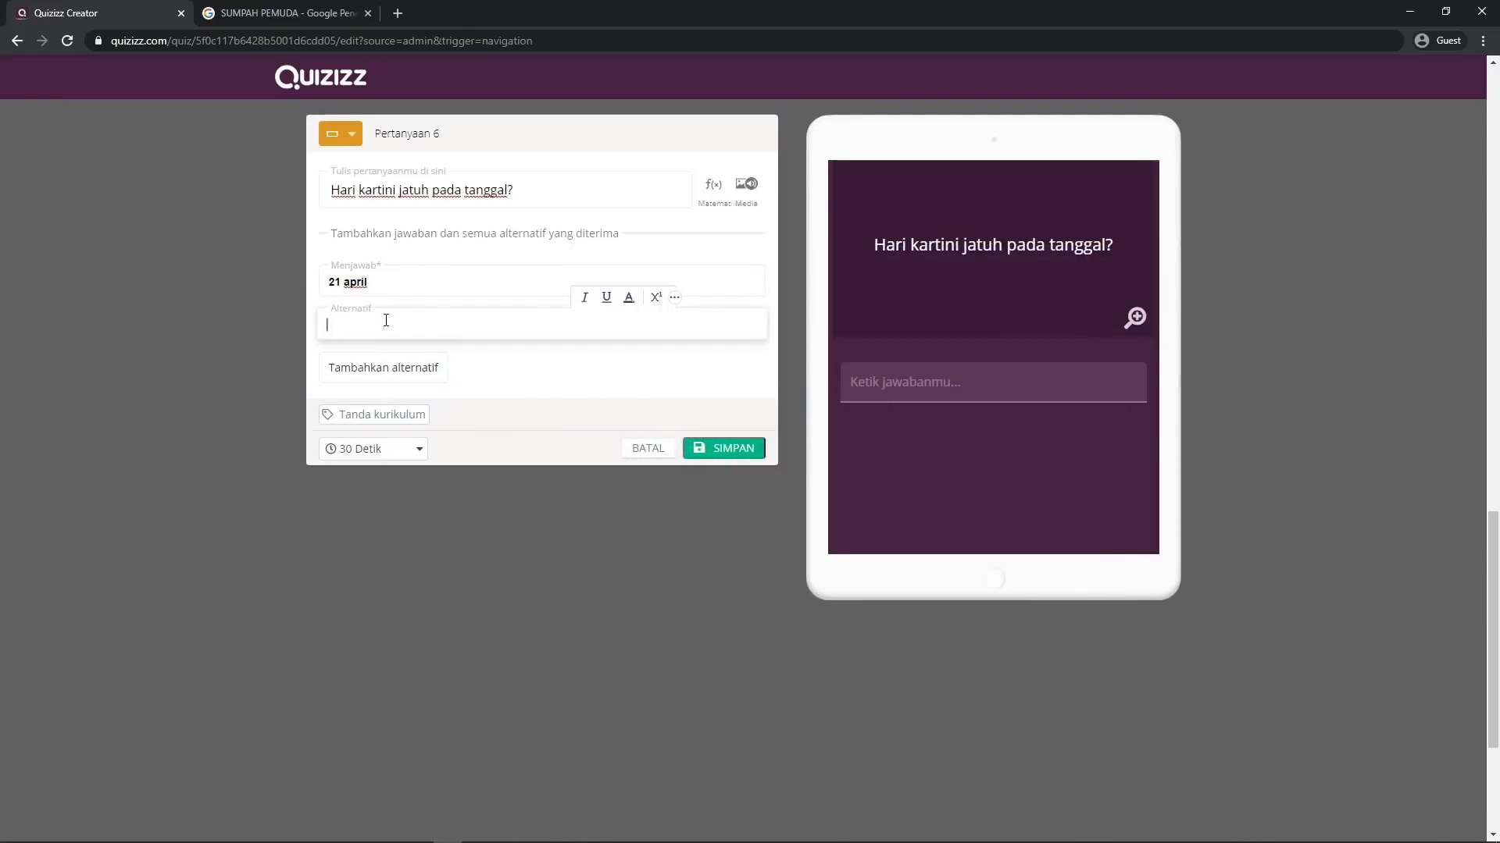
key("ctrl+v")
left_click(349, 282)
left_click(435, 329)
left_click(539, 385)
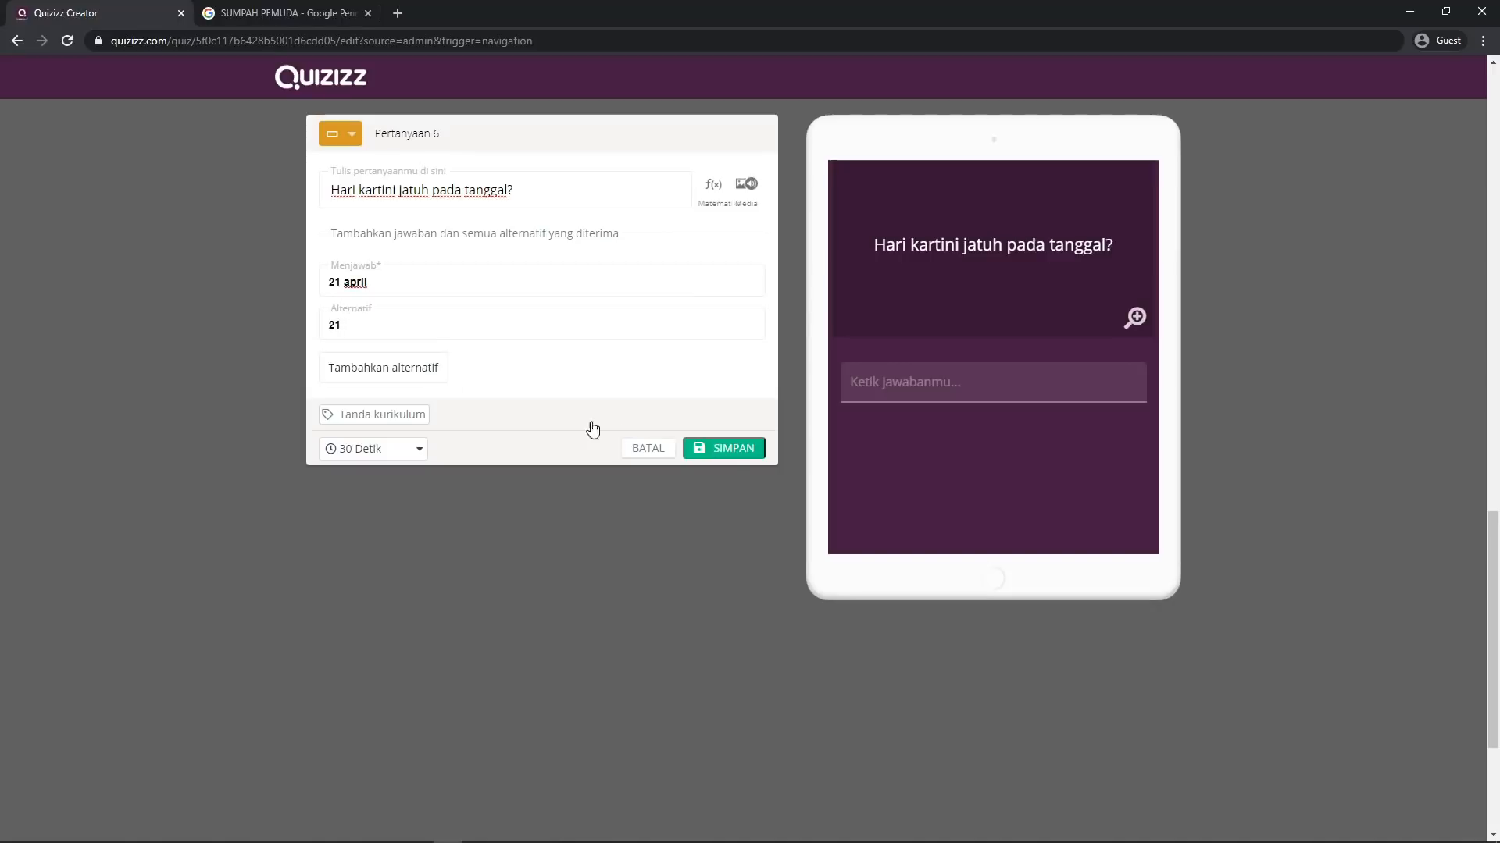
left_click(740, 451)
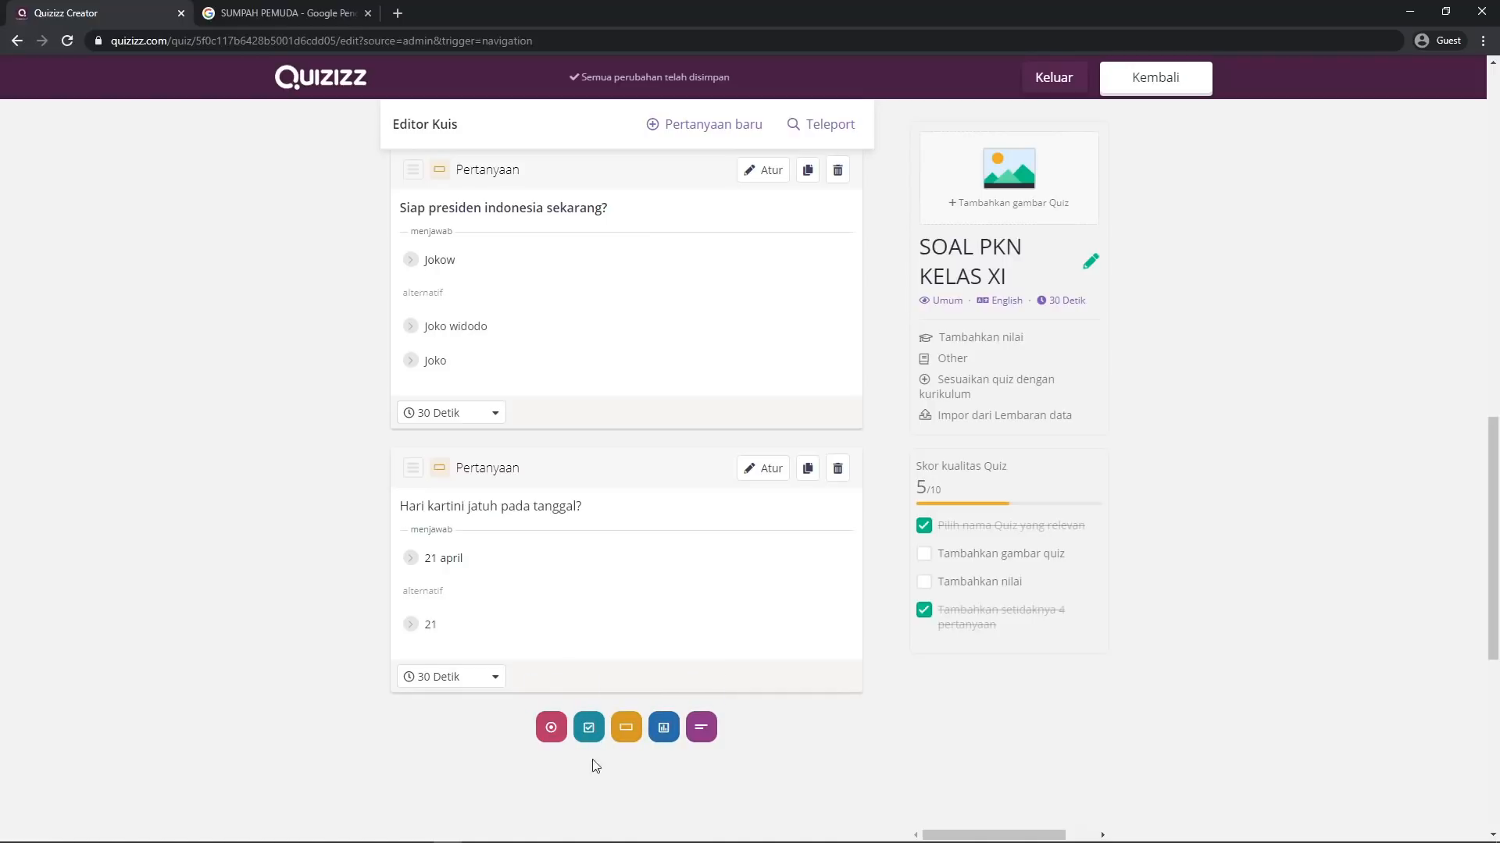
Add a poll (Pemilihan) question 7, and copy "Siapa orang paling berpengaruh diindonesia menurutmu?" from question 10 in the Word document
scroll(1400, 598, "down", 5)
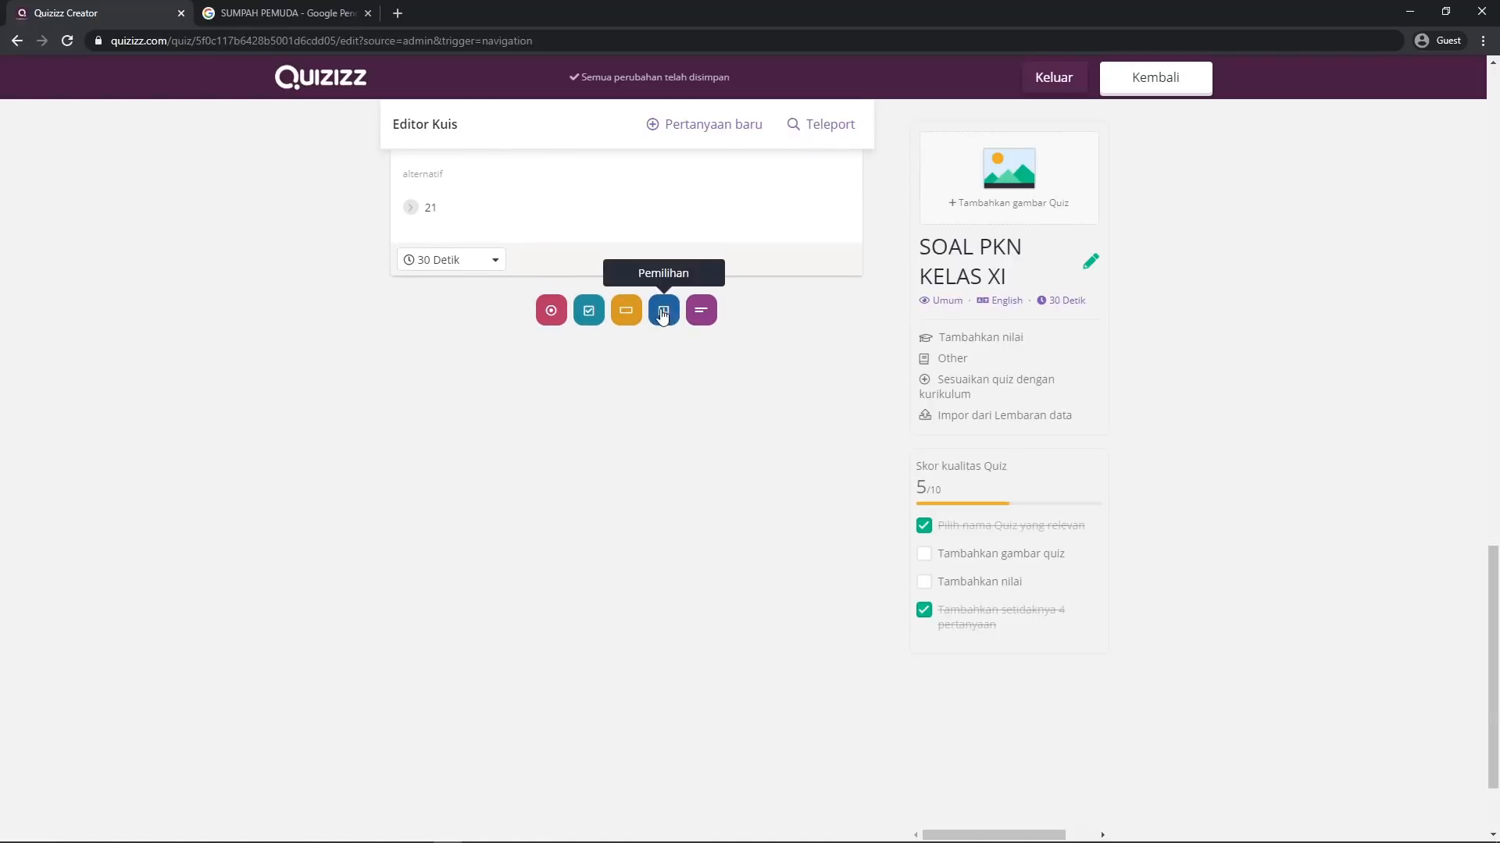
left_click(663, 312)
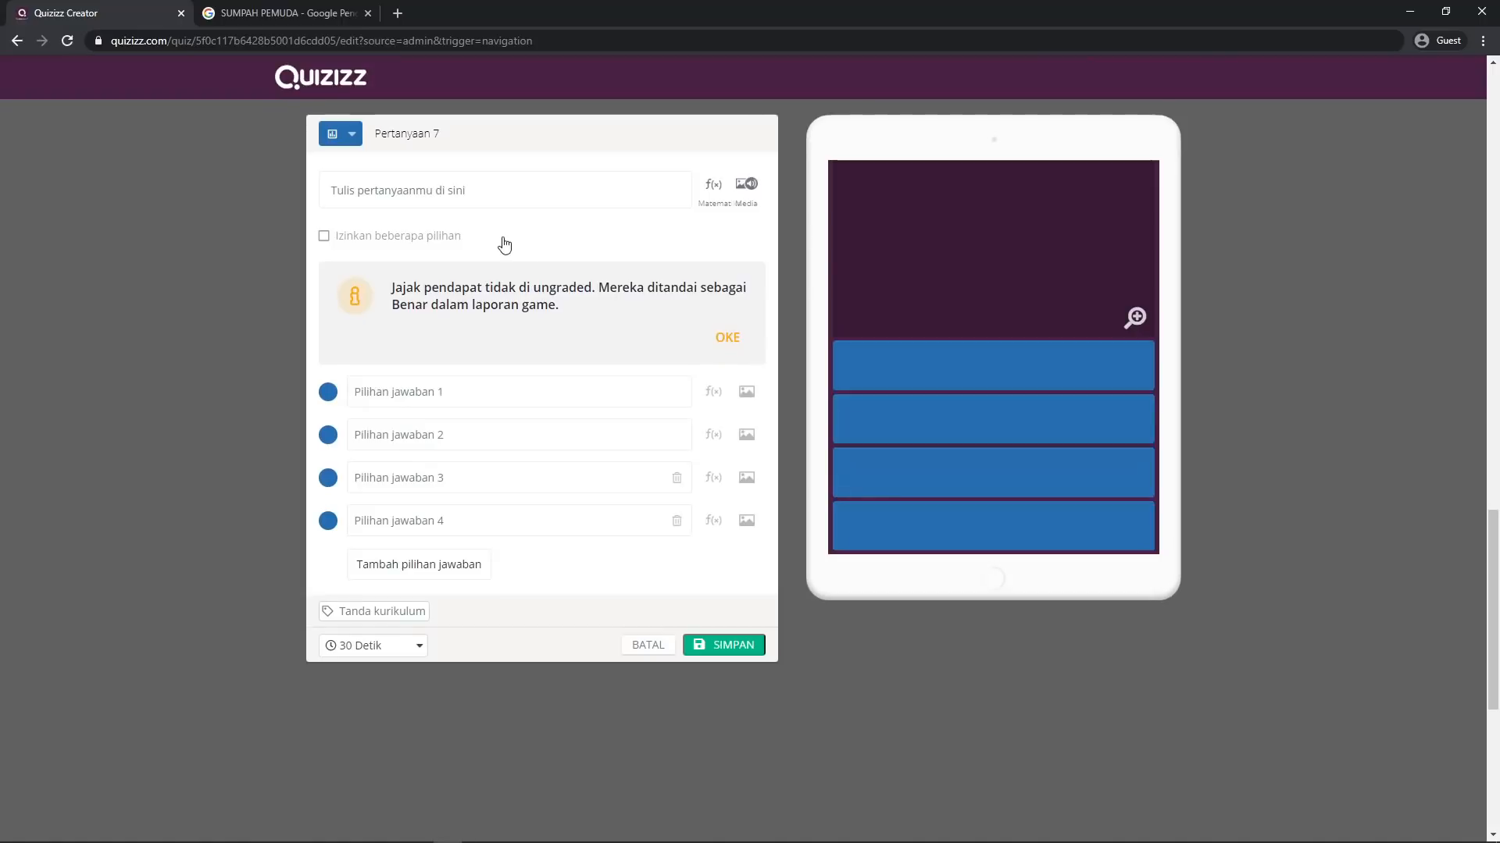
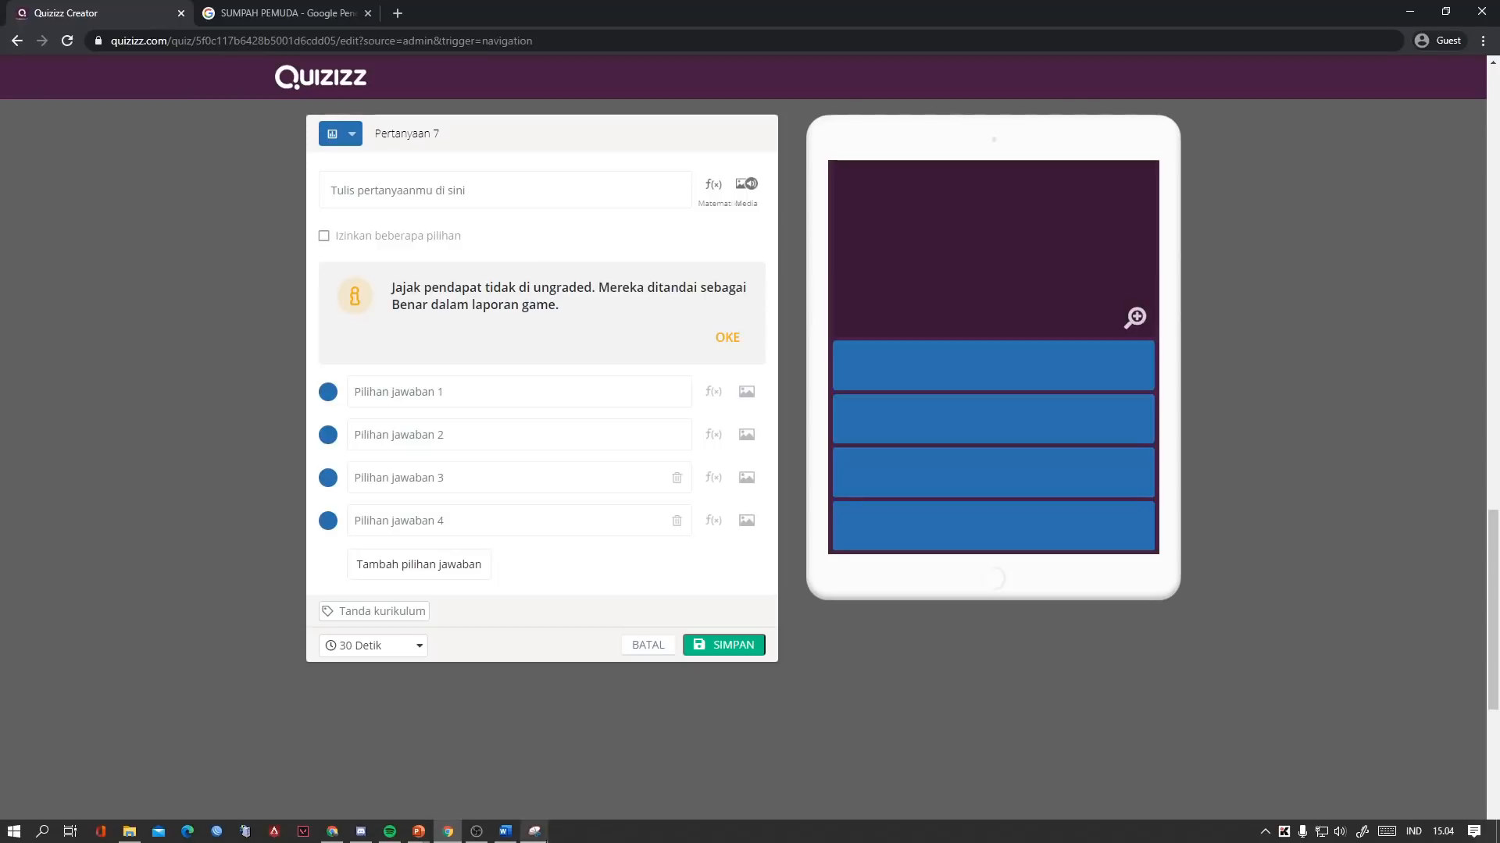
left_click(505, 833)
left_click(668, 544)
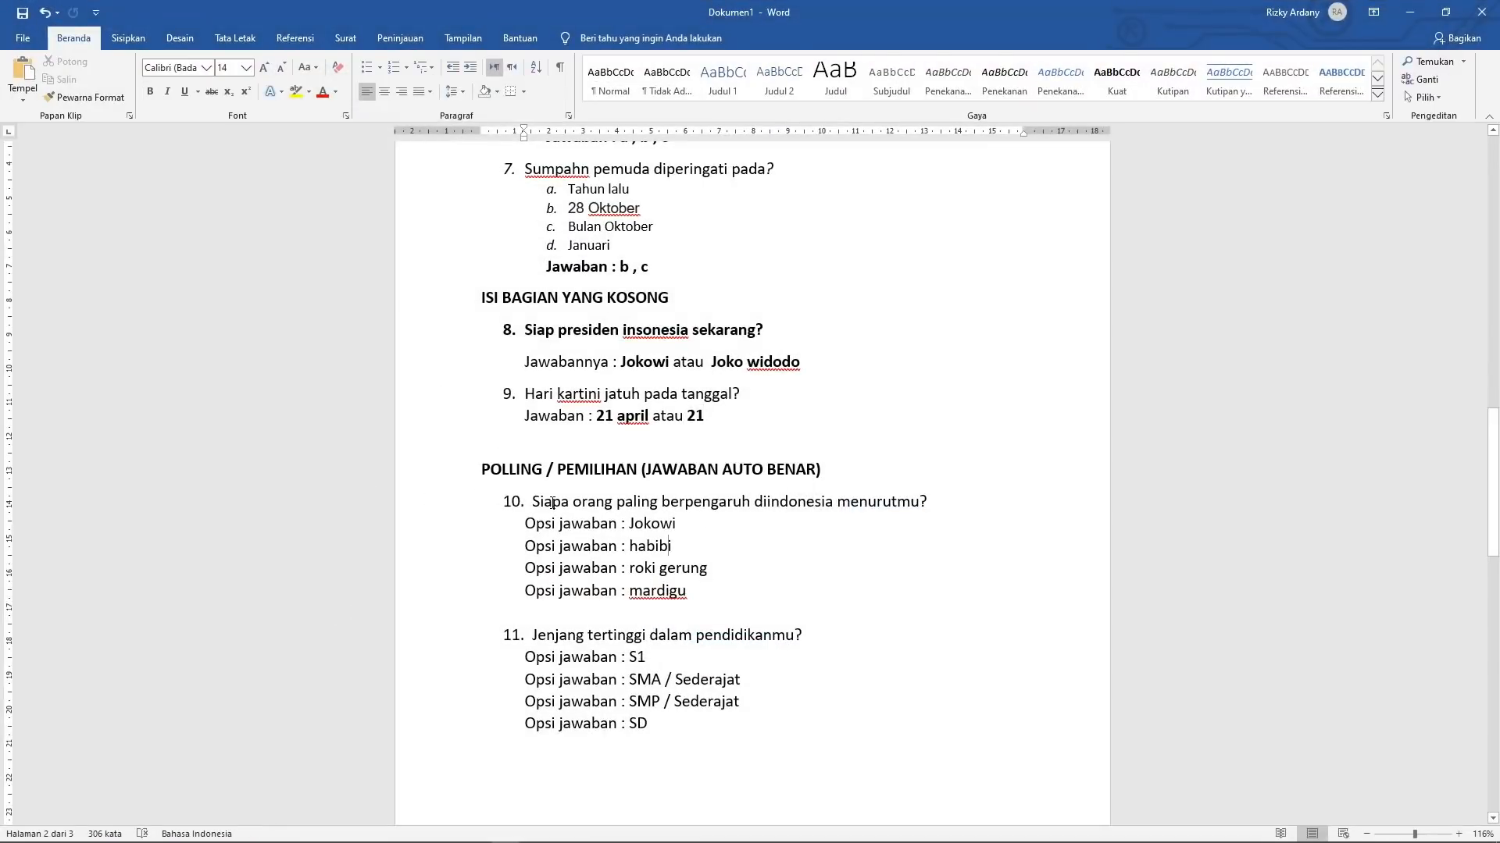
left_click_drag(536, 500, 891, 498)
key("ctrl+c")
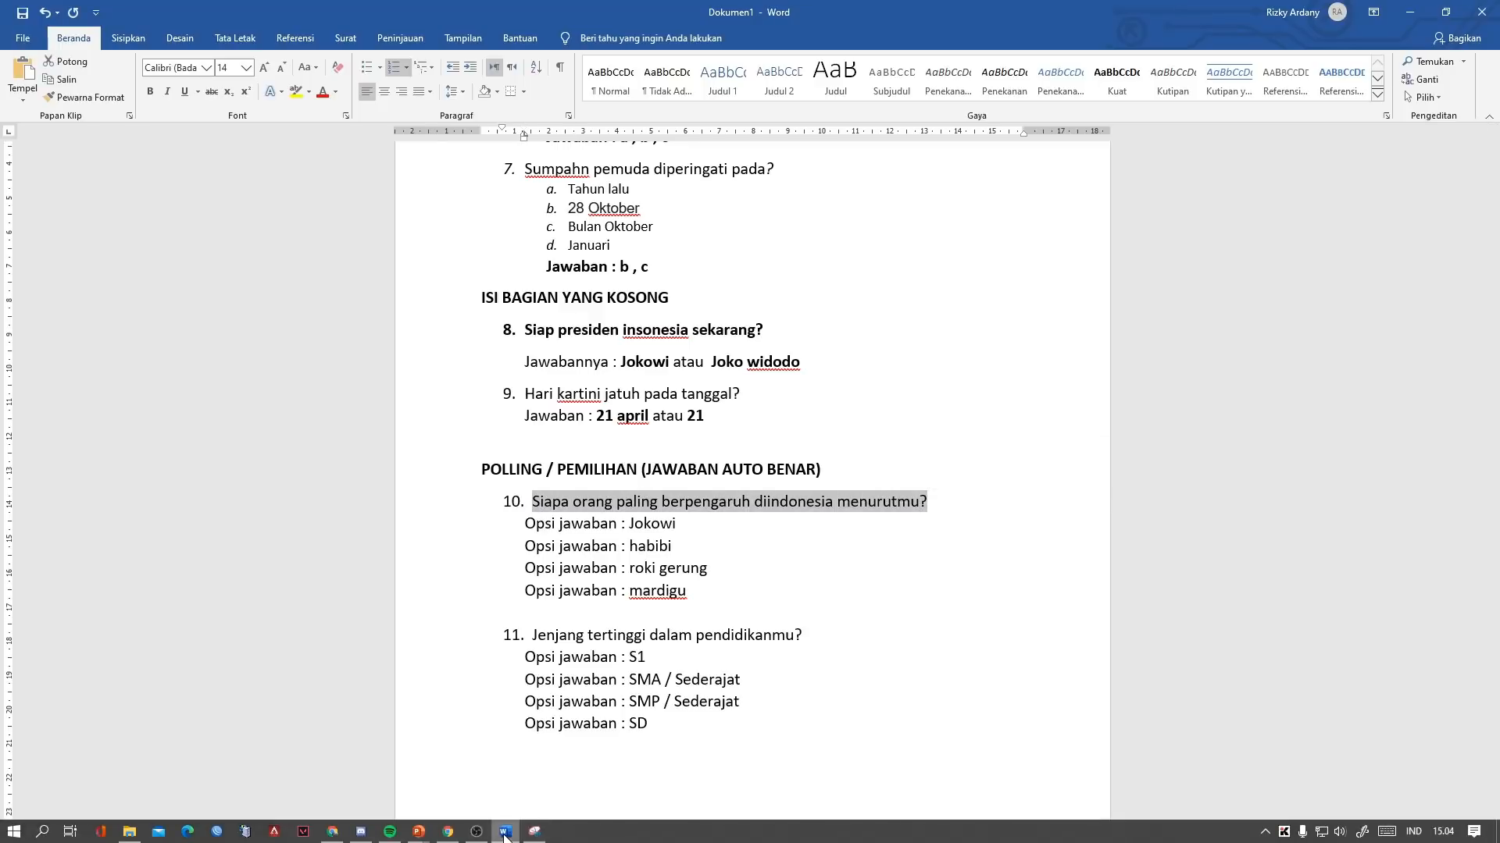
Back in Quizizz, paste "Siapa orang paling berpengaruh diindonesia menurutmu?" as question 7's text
left_click(504, 832)
left_click(434, 392)
left_click(395, 187)
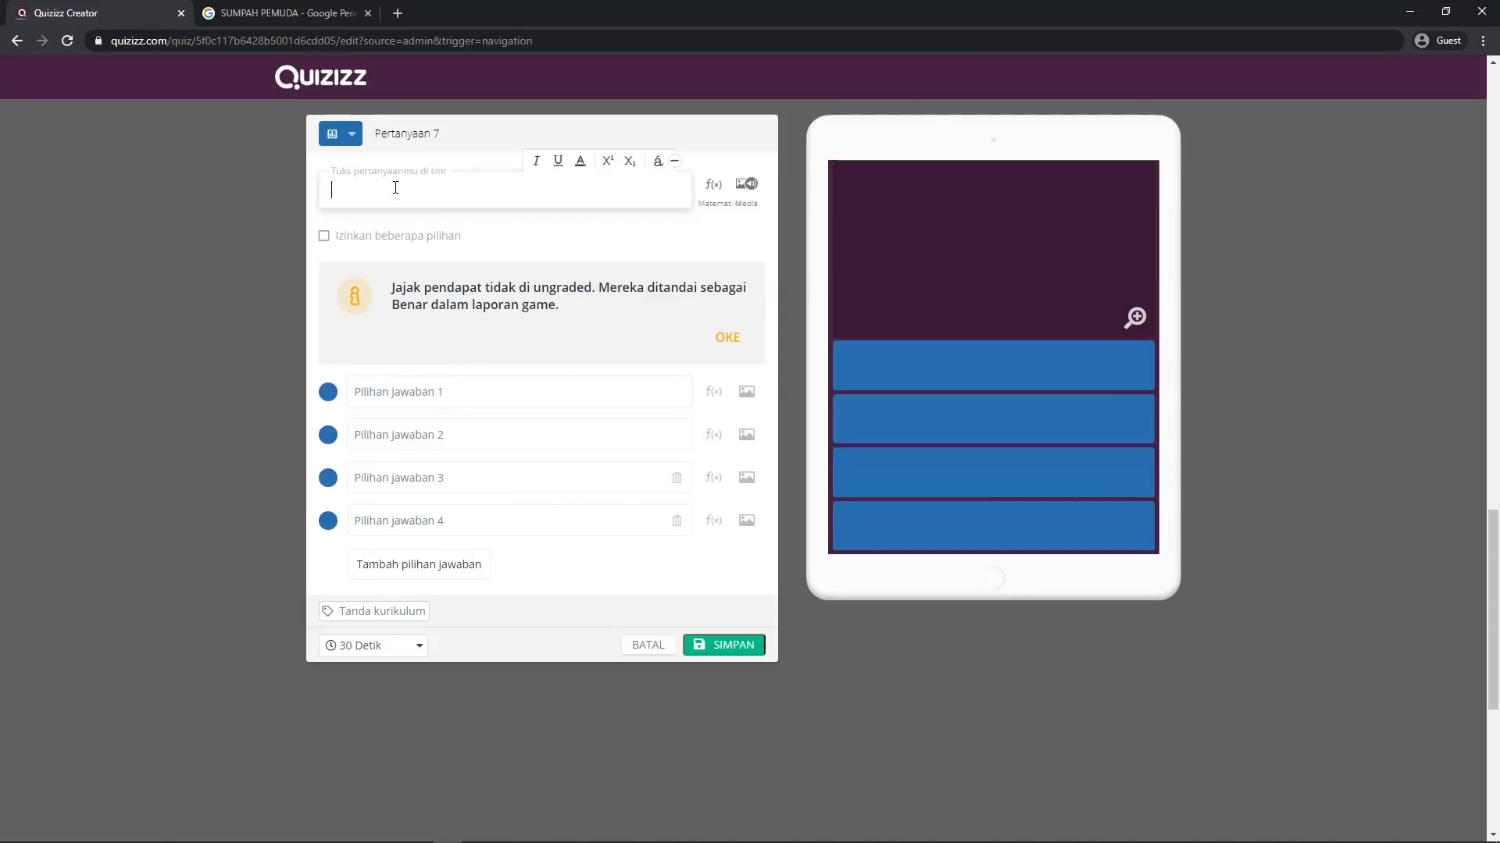
key("ctrl+v")
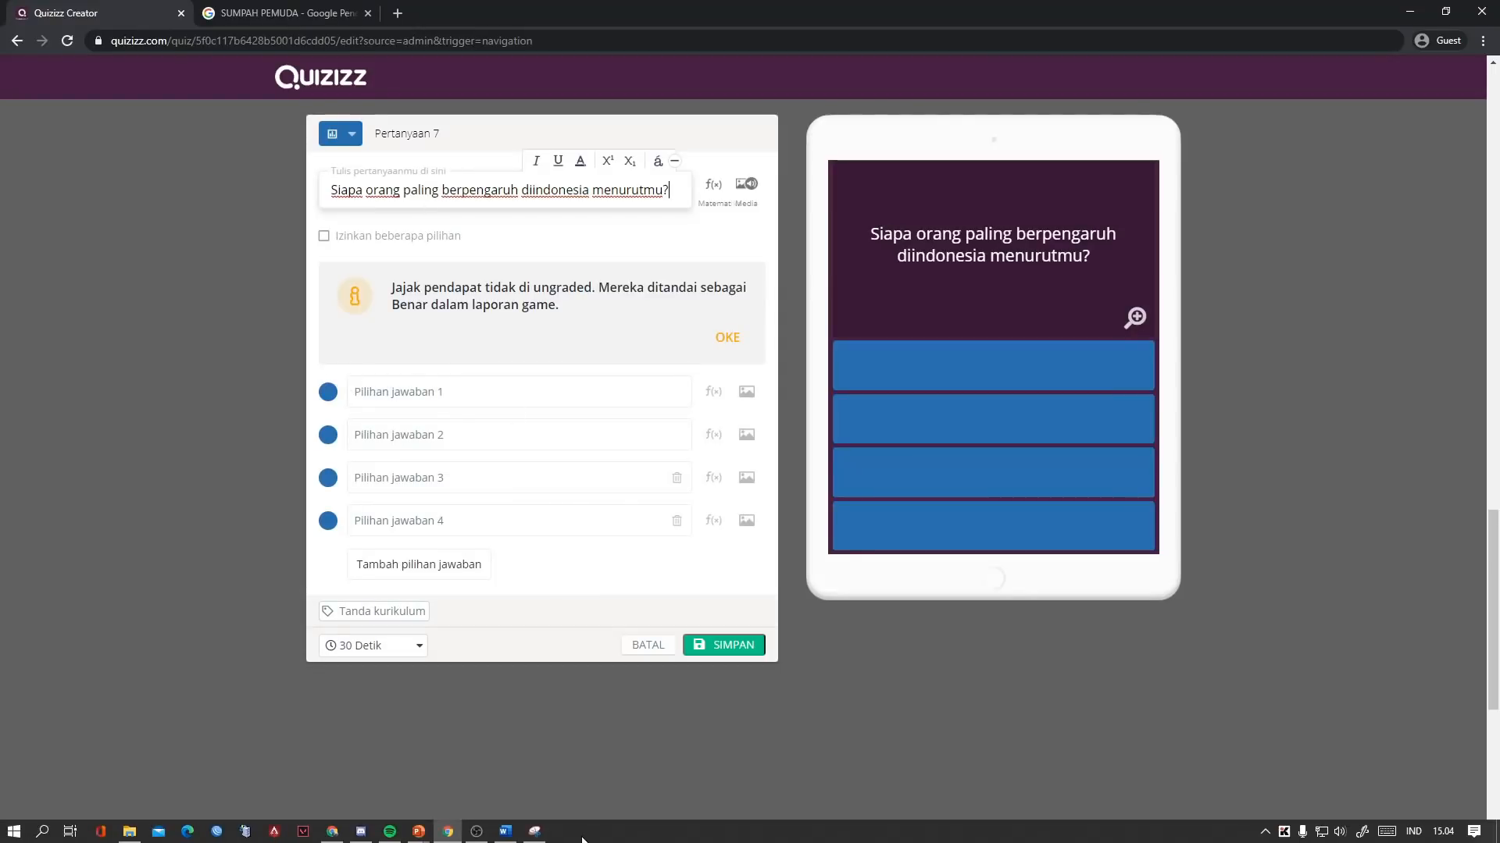
Copy "Jokowi" from question 10's options in Word and paste it as question 7's first answer option in Quizizz
left_click(534, 832)
left_click_drag(677, 529, 629, 528)
key("ctrl+c")
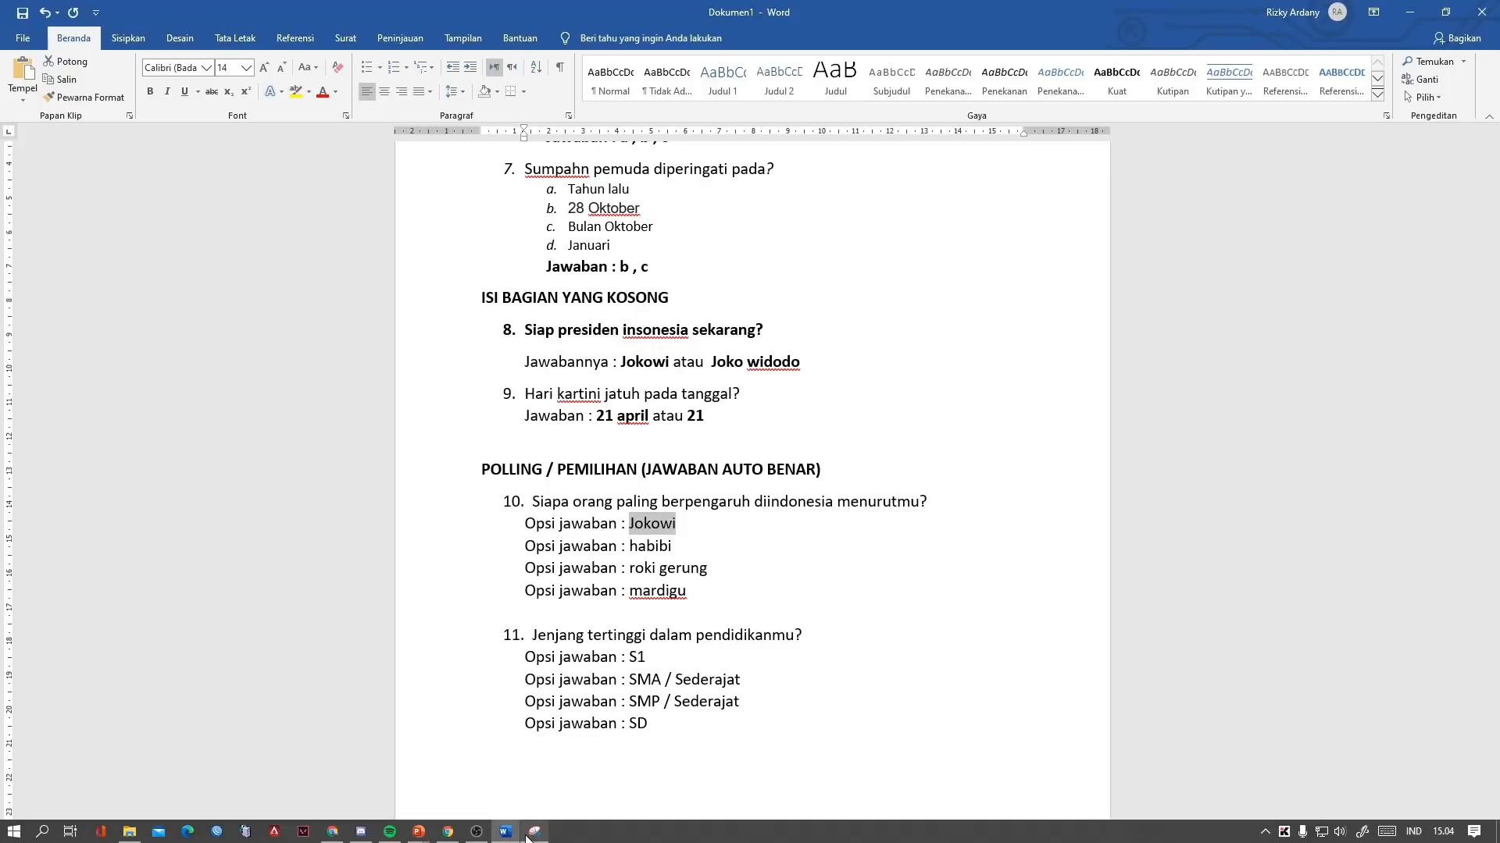
left_click(529, 834)
left_click(506, 833)
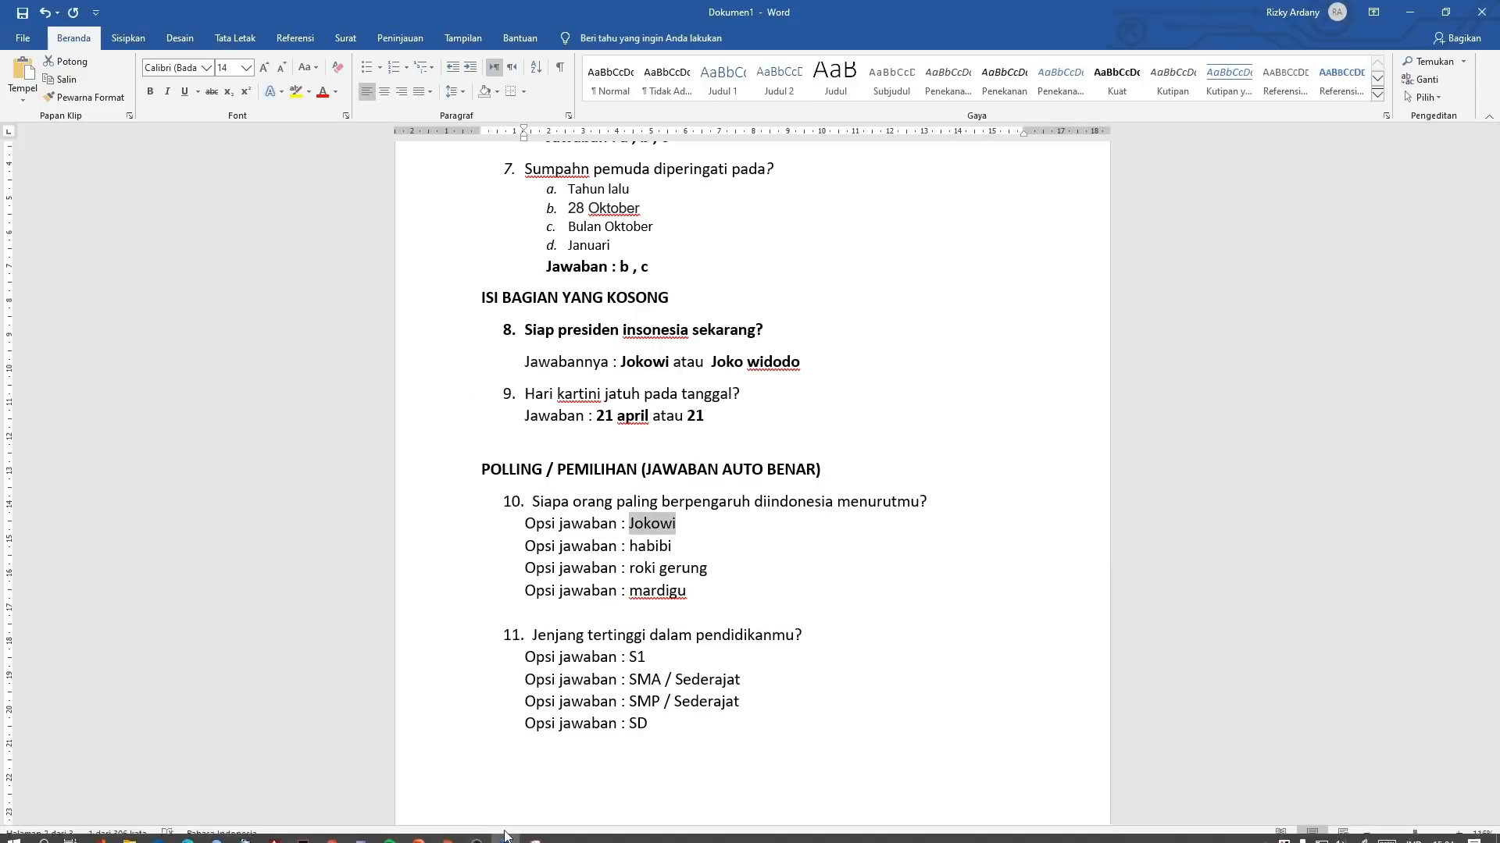
left_click(448, 834)
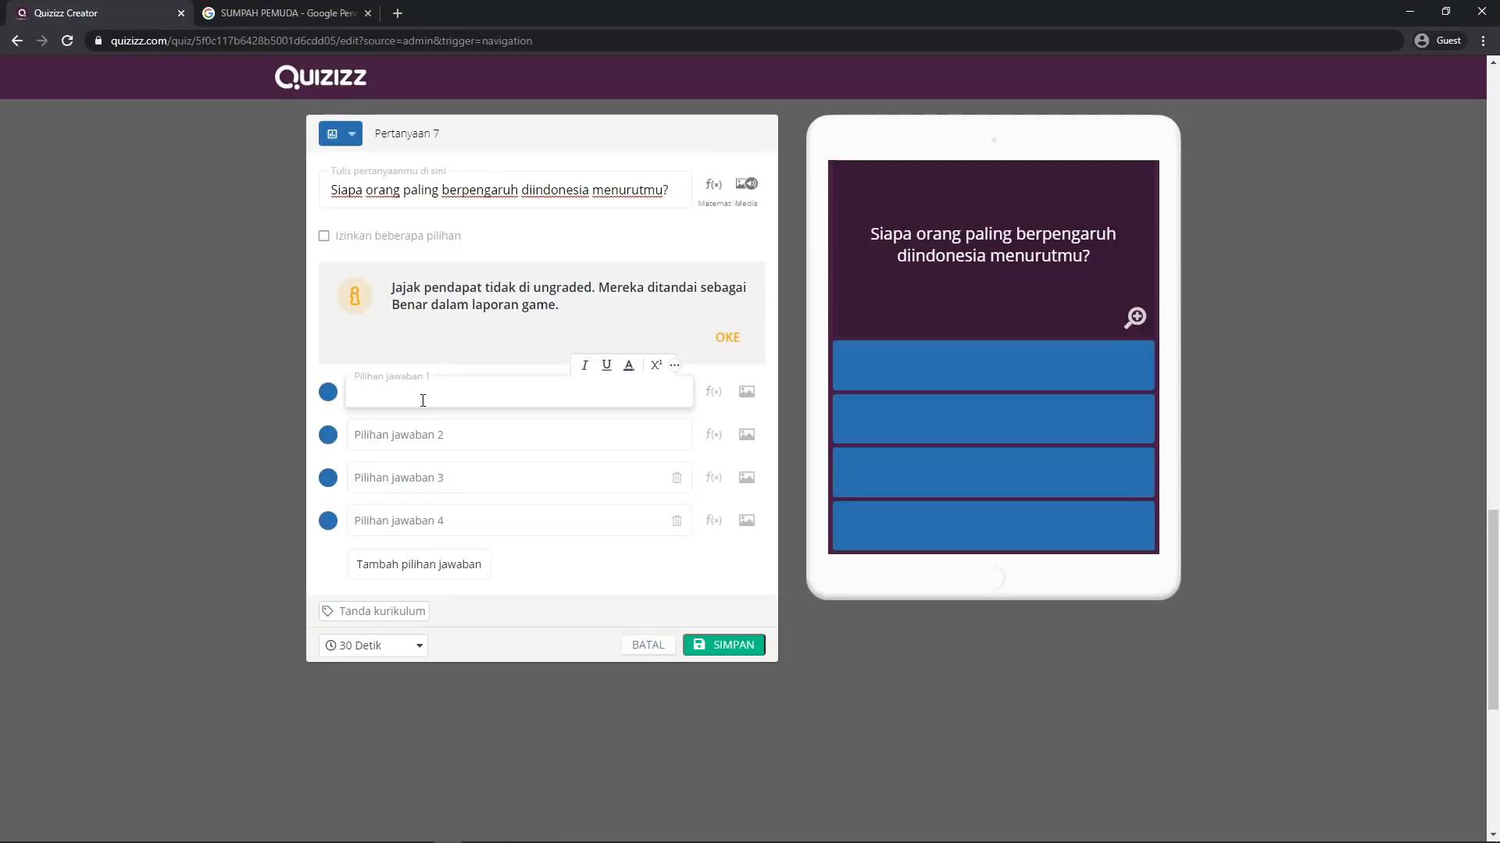
key("ctrl+v")
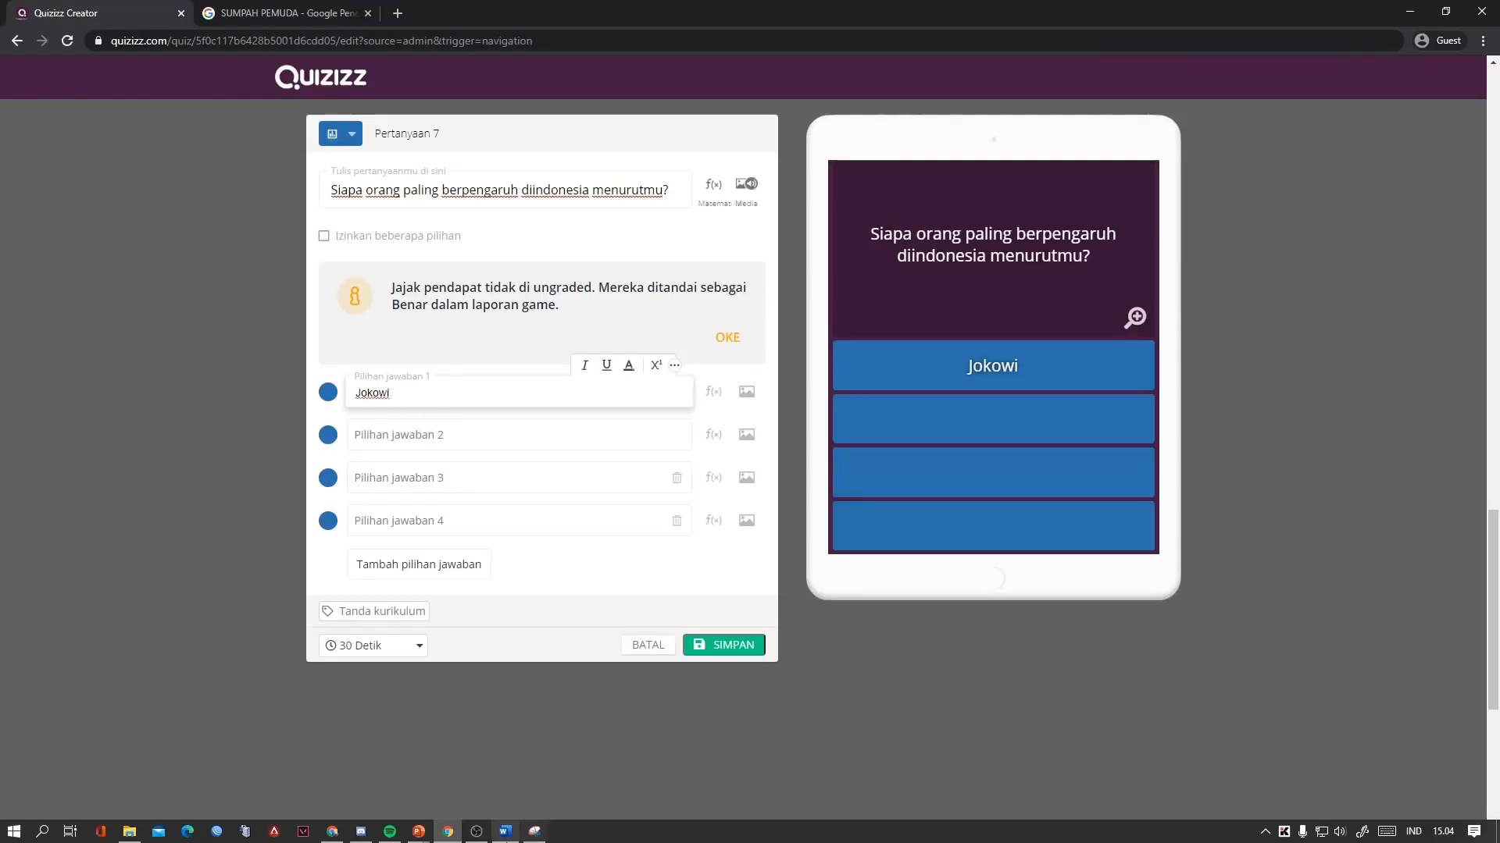
Copy "habibi" from Word, paste it as question 7's second answer option in Quizizz, and return to the Word document
left_click(506, 833)
left_click_drag(671, 545, 628, 543)
key("ctrl+c")
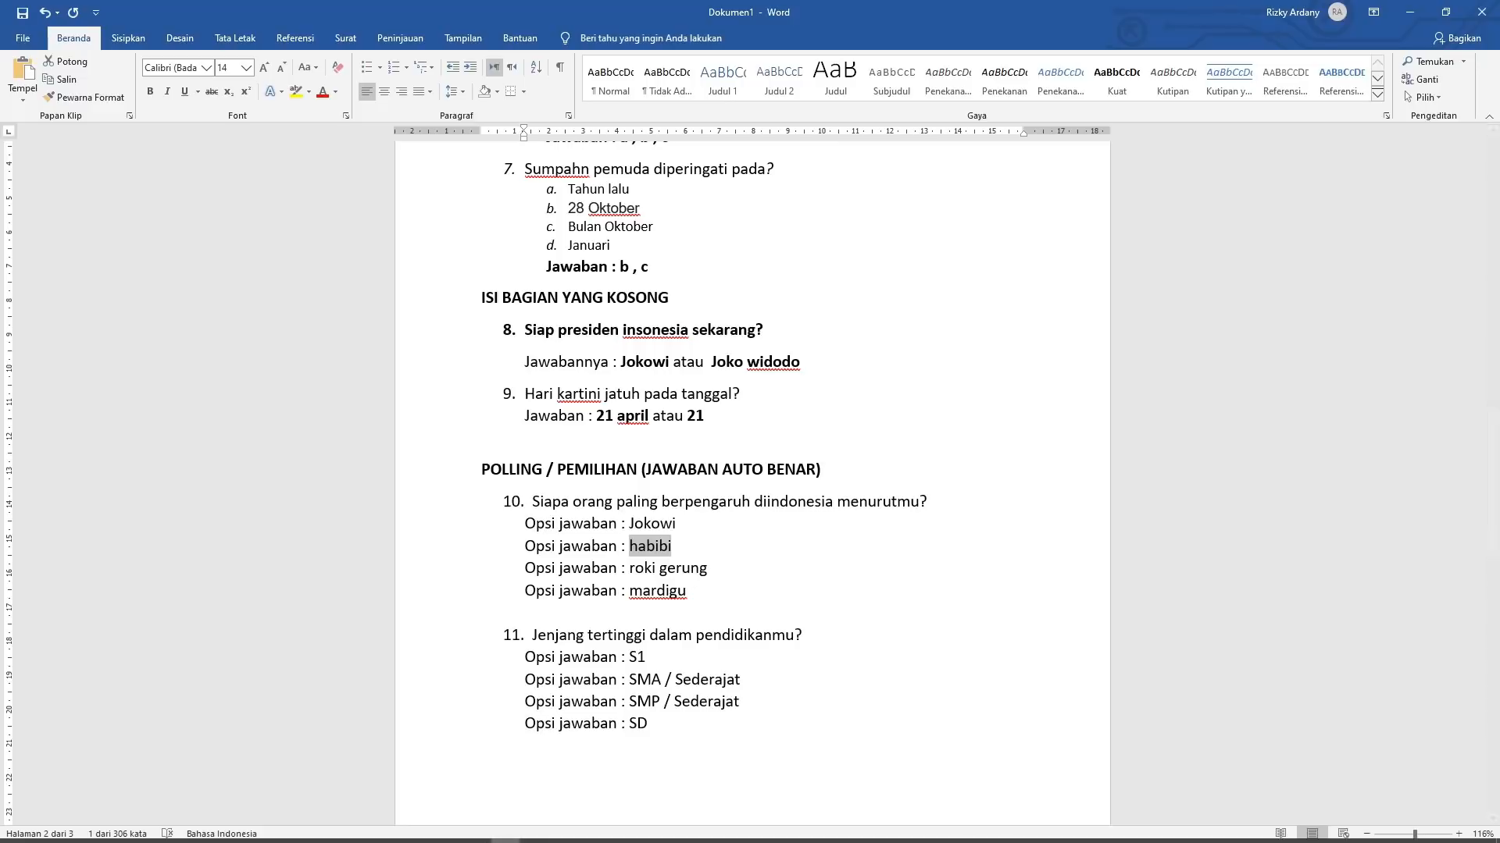
left_click(447, 833)
left_click(478, 450)
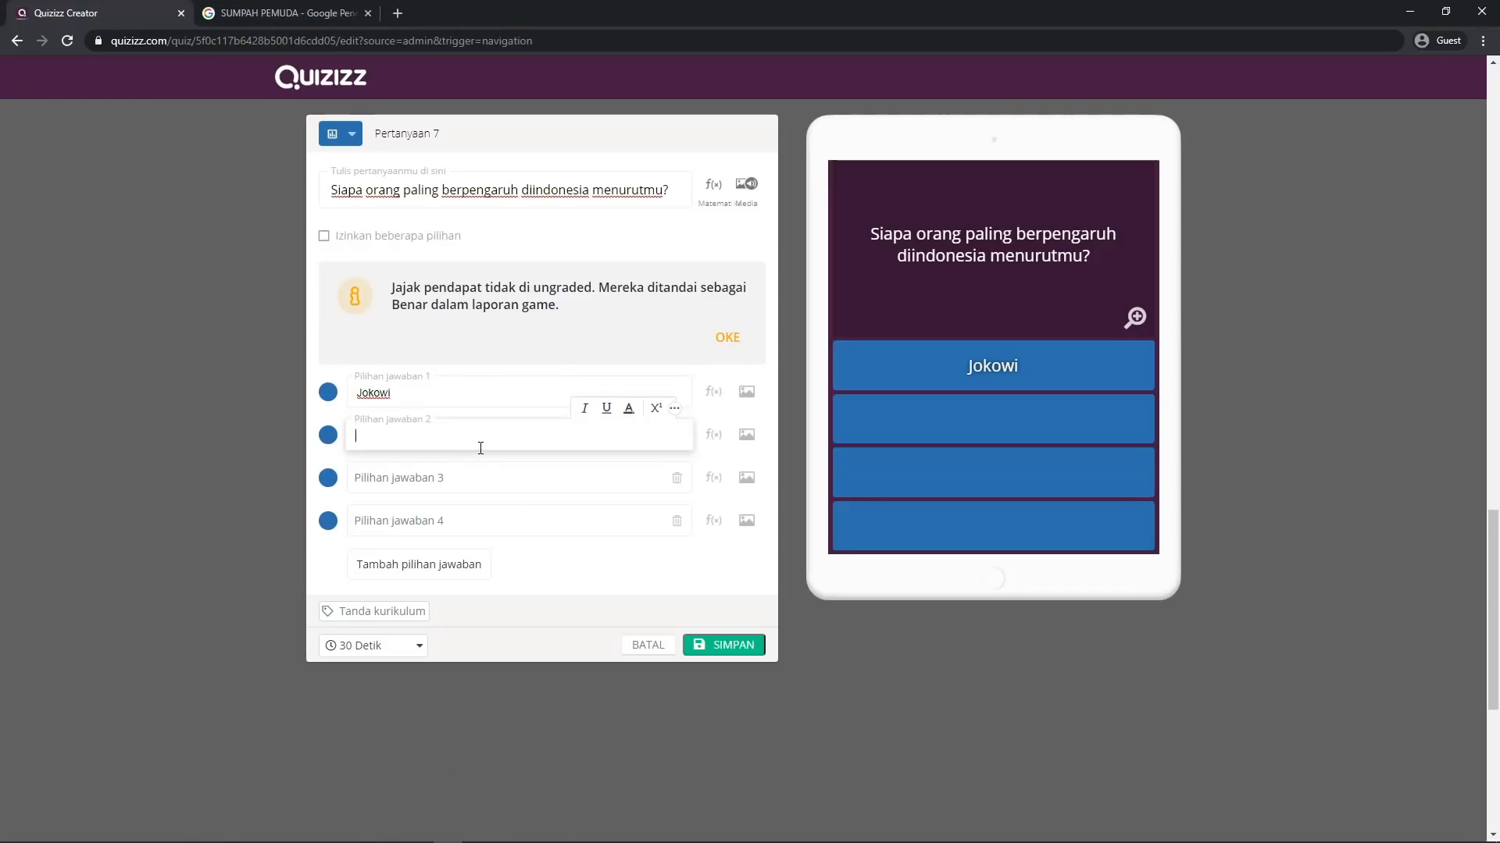
key("ctrl+v")
left_click(450, 833)
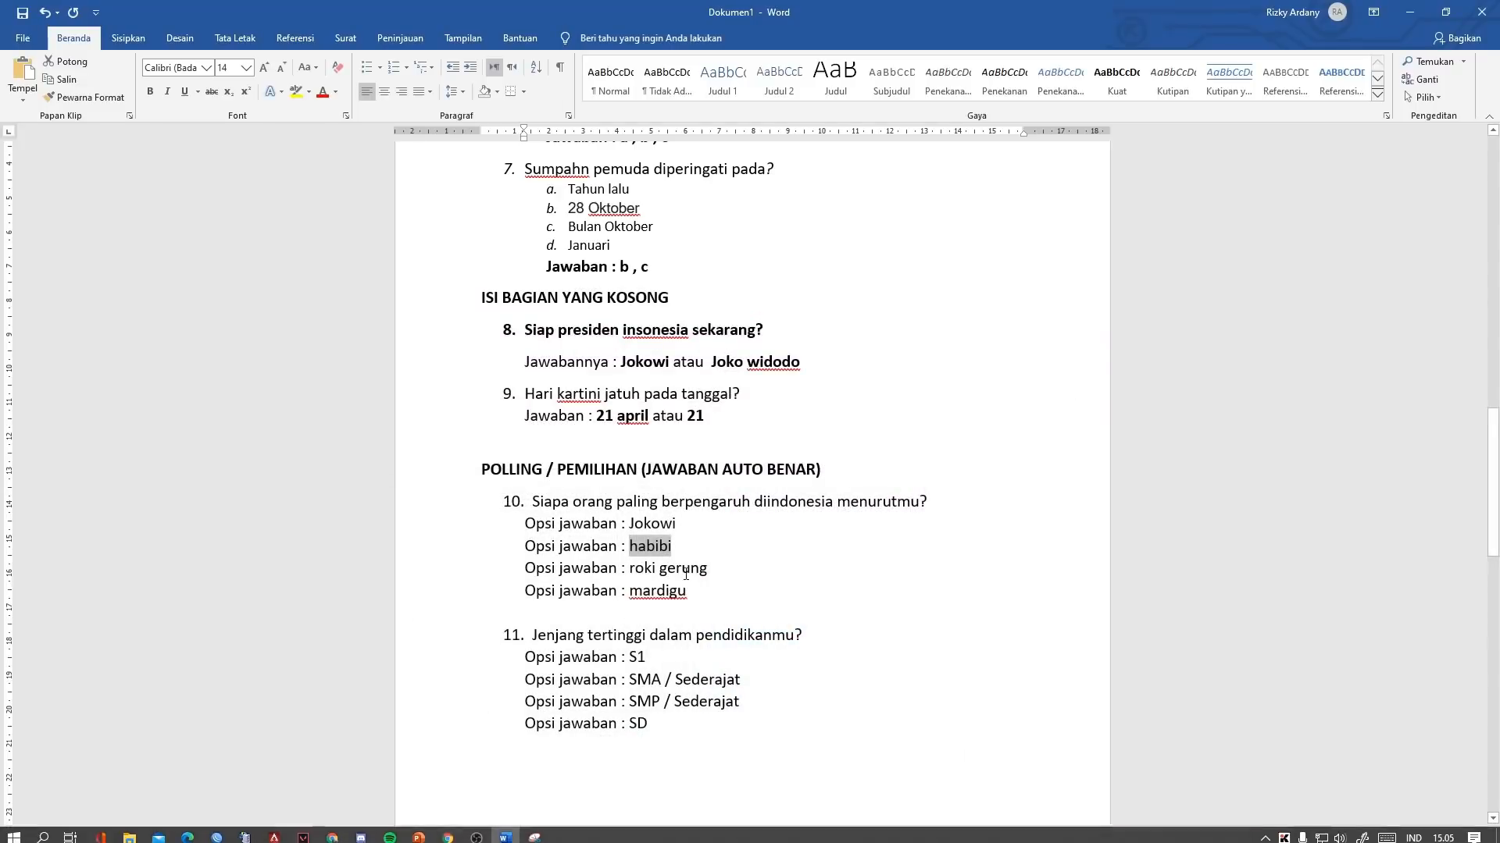
Copy "roki gerung" from question 10's options in Word and paste it as question 7's third answer option in Quizizz
left_click_drag(707, 569, 629, 575)
key("ctrl+c")
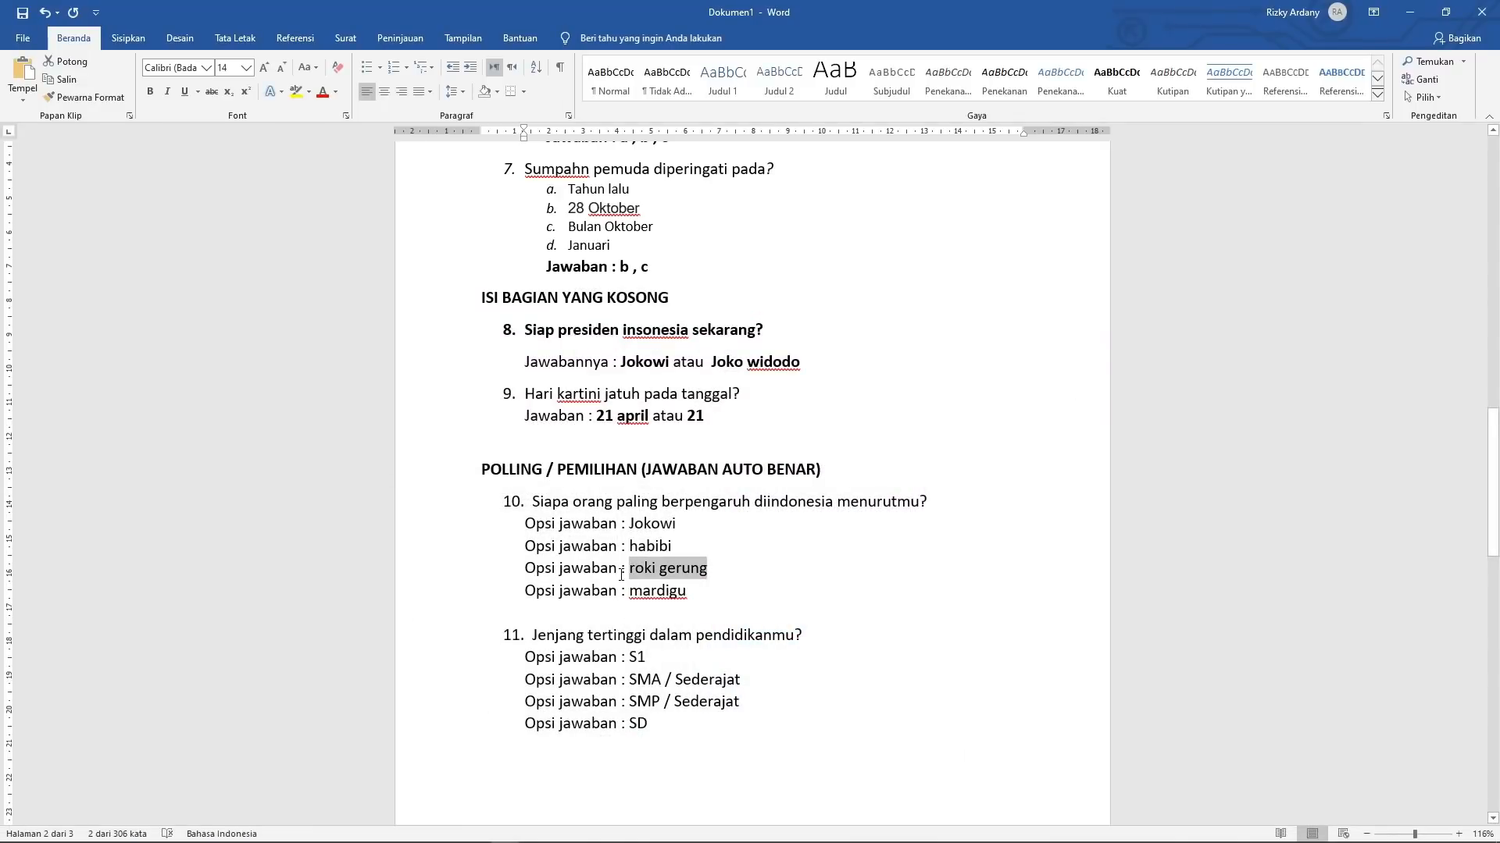
left_click(448, 834)
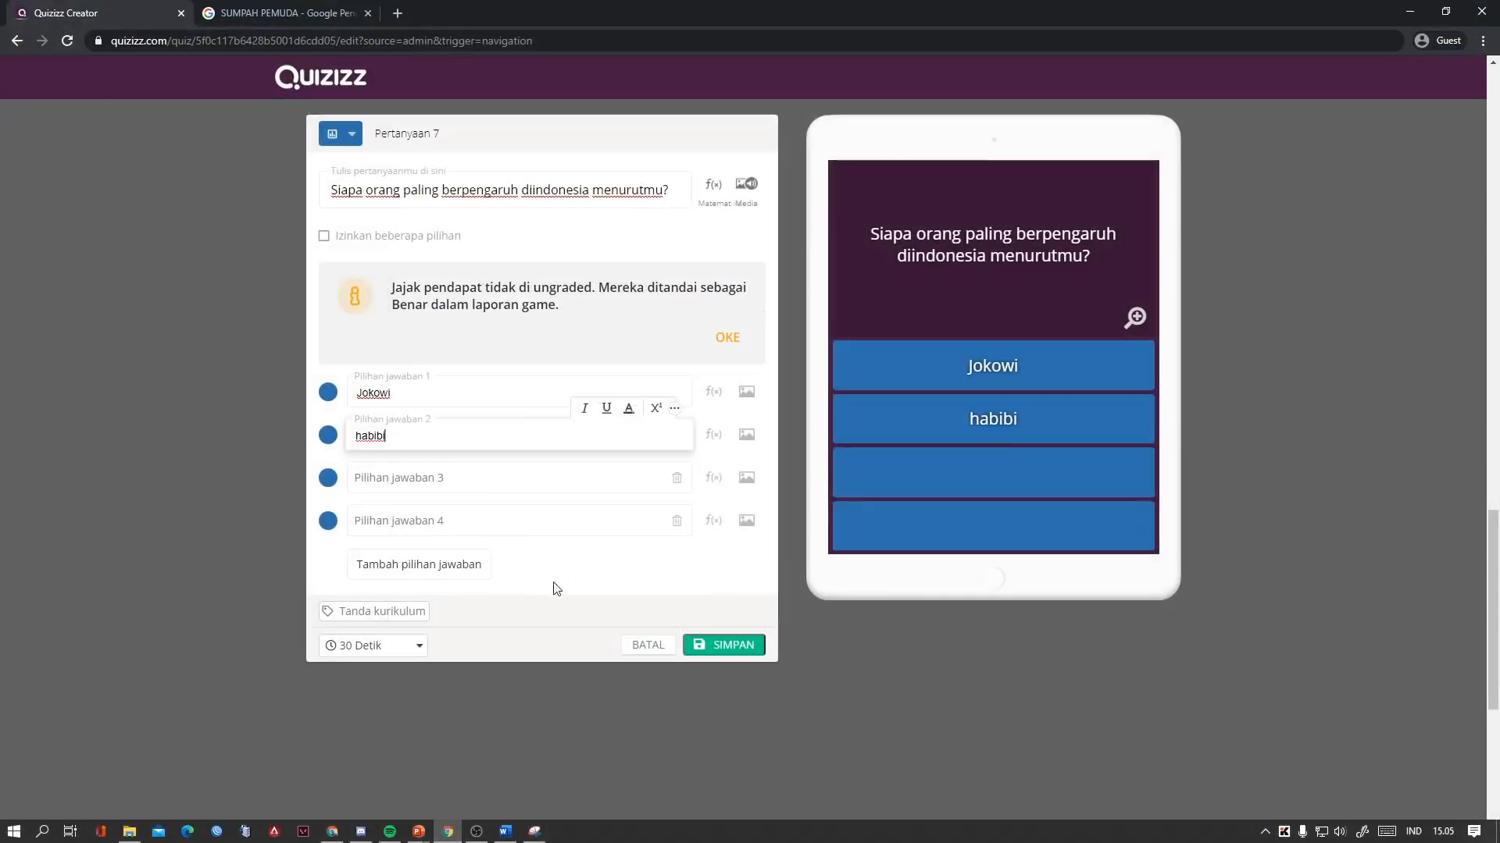
left_click(476, 488)
key("ctrl+v")
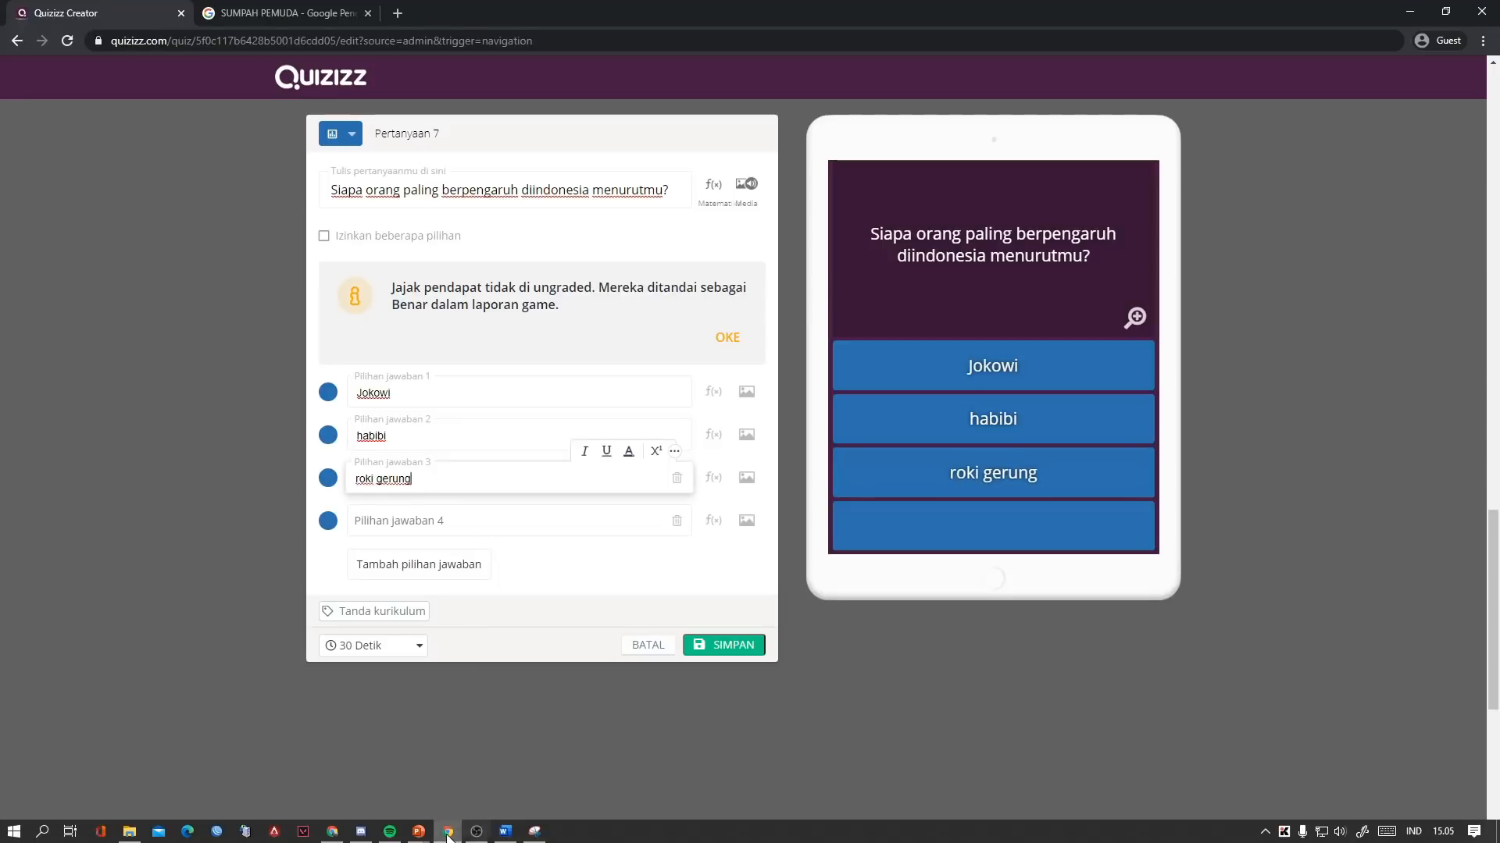
Copy "mardigu" from the Word document and paste it as question 7's fourth answer option in Quizizz
left_click(447, 833)
double_click(639, 595)
key("ctrl+c")
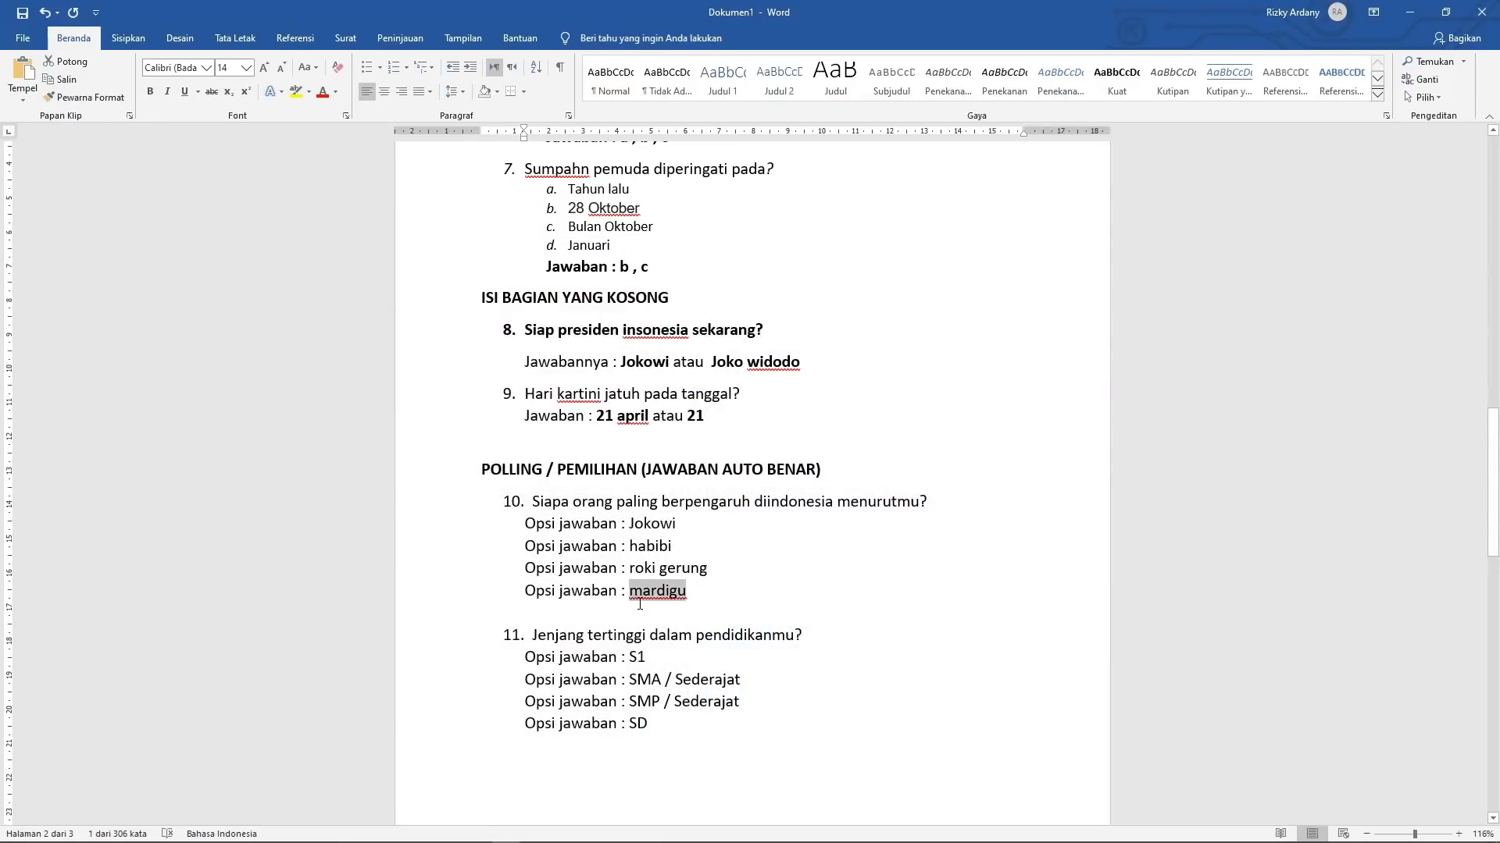
left_click(448, 834)
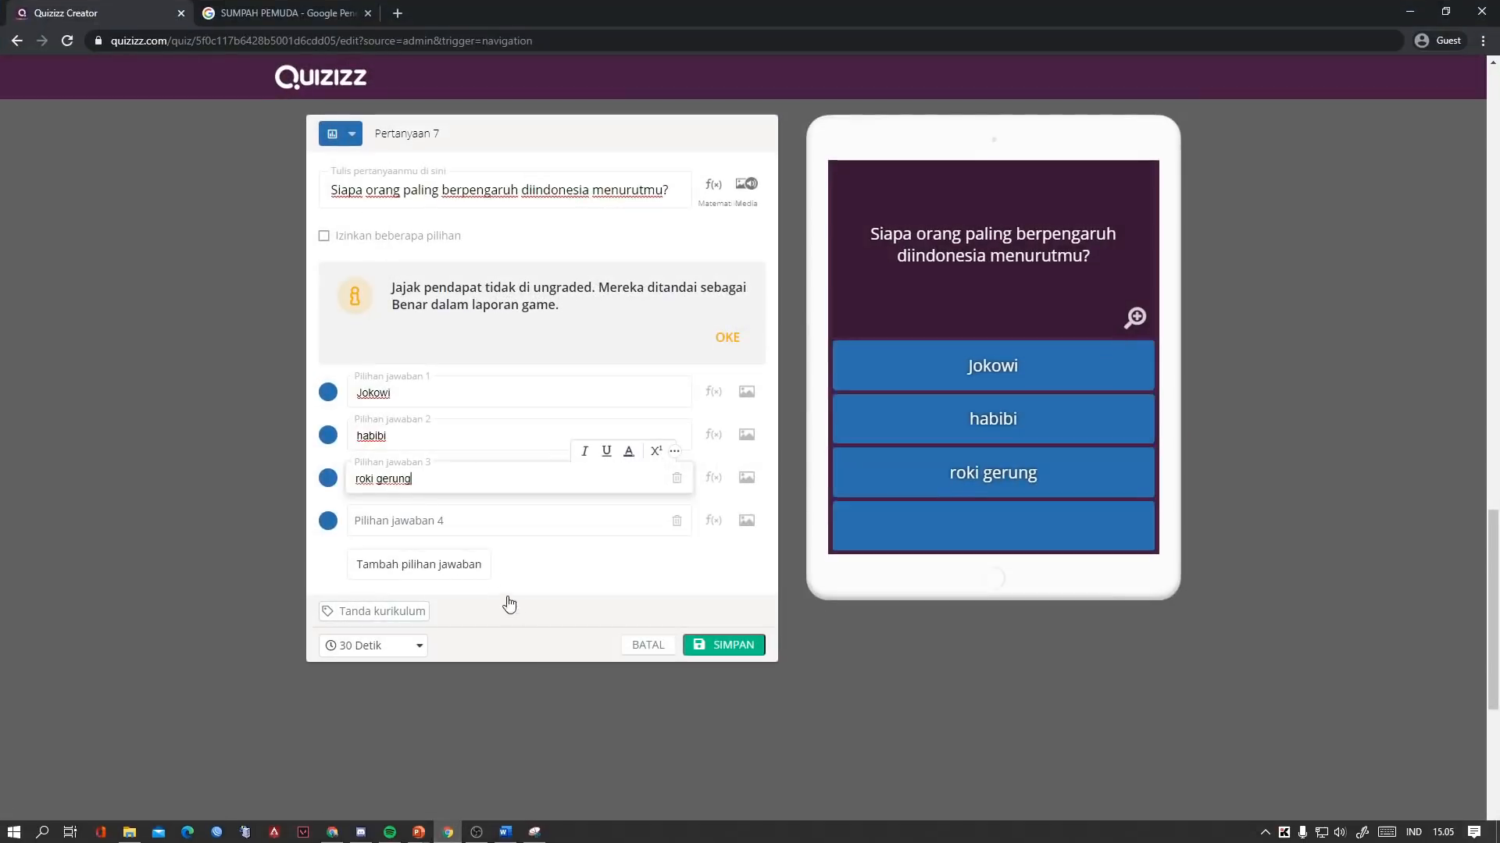
left_click(471, 530)
key("ctrl+v")
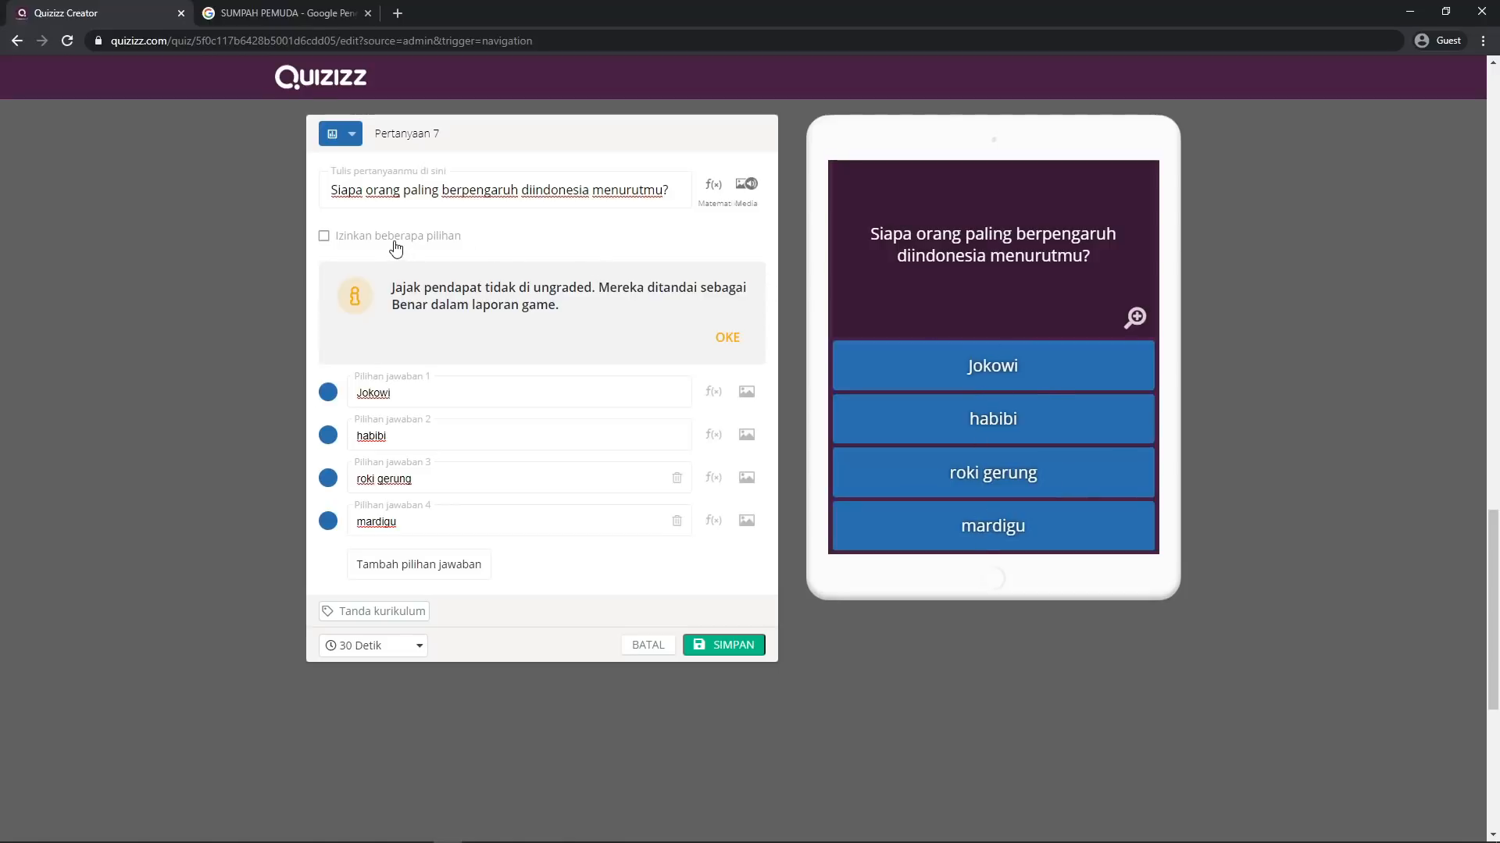
Set question 7's time limit to 60 seconds (60 Detik) and save the question
left_click(419, 646)
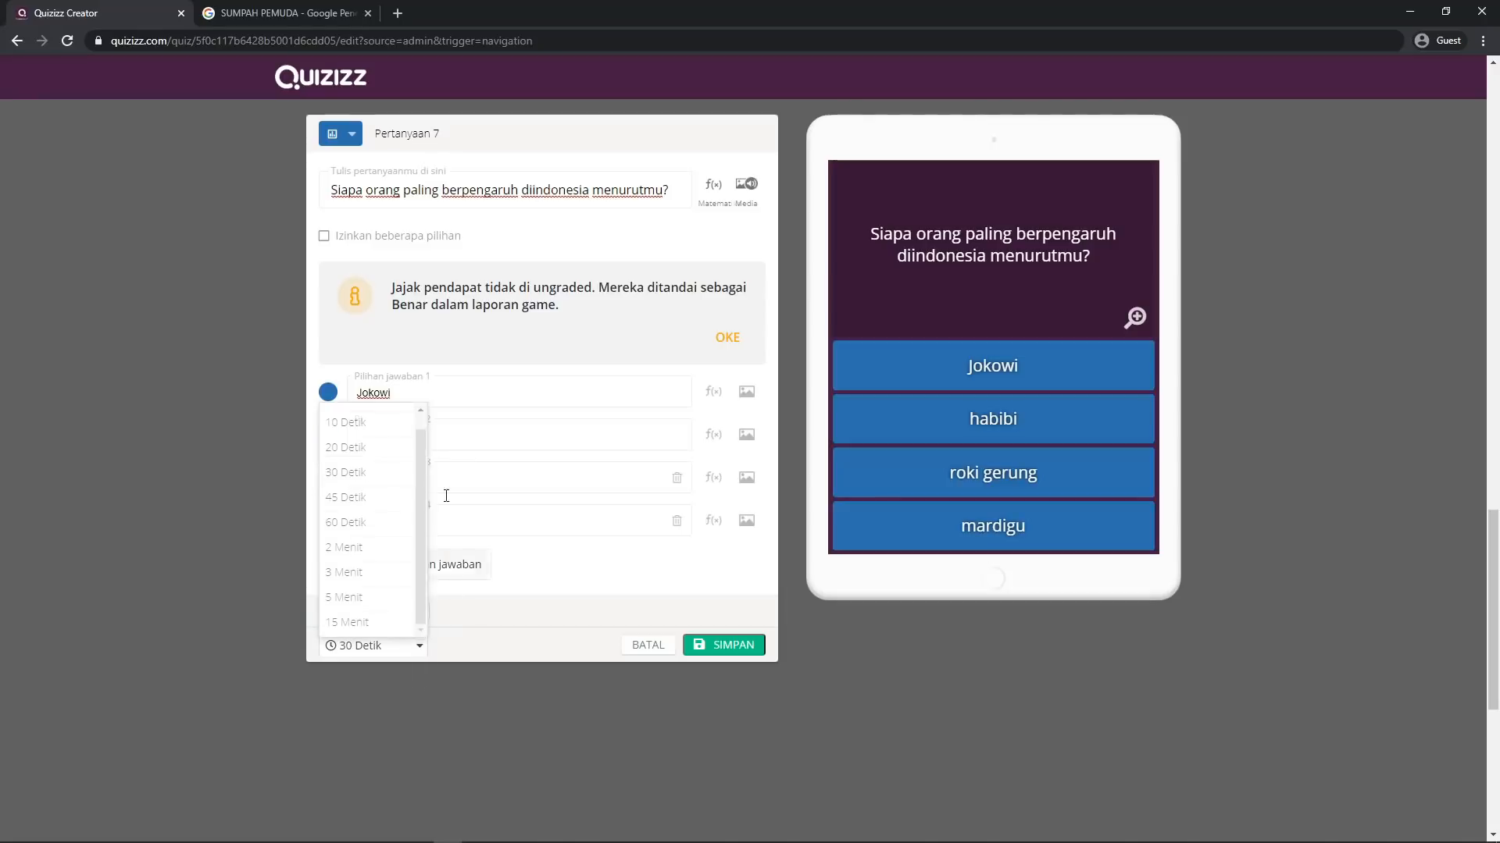
left_click(372, 523)
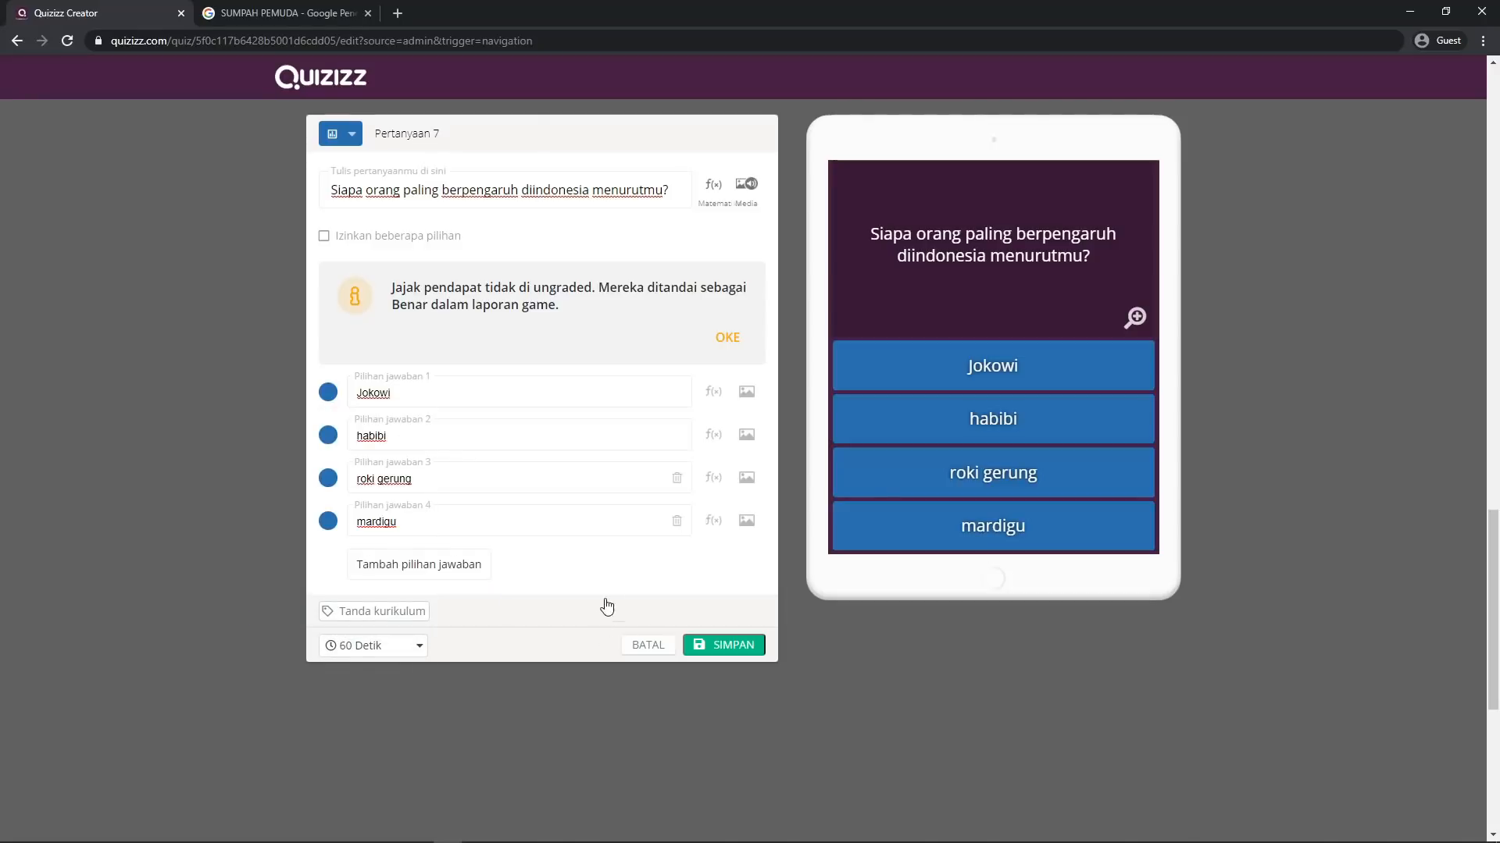
left_click(725, 645)
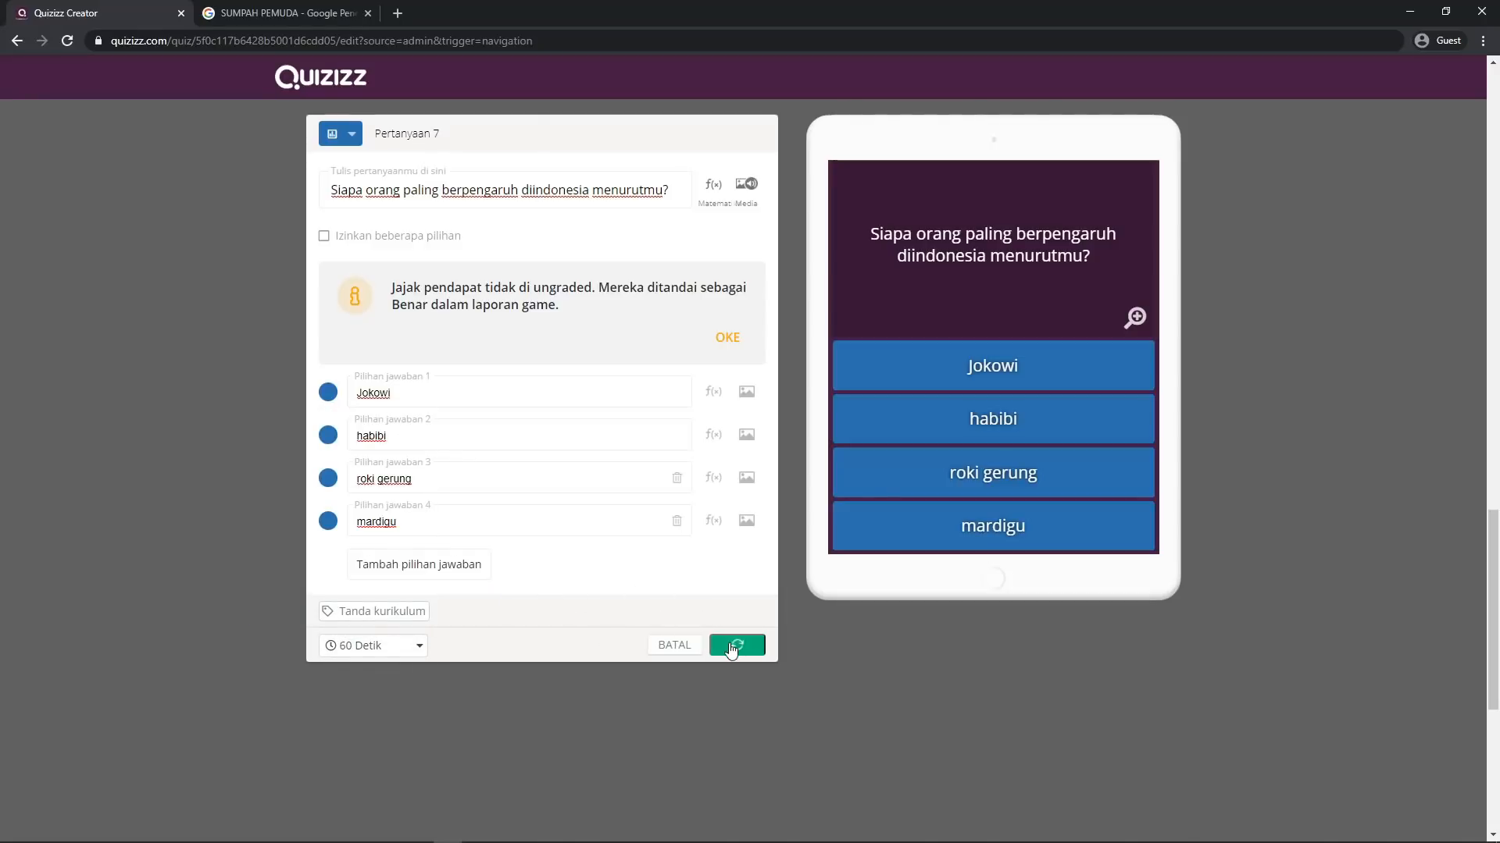
Switch to the Word document and copy question 11's text, "Jenjang tertinggi dalam pendidikanmu?"
scroll(1490, 500, "up", 5)
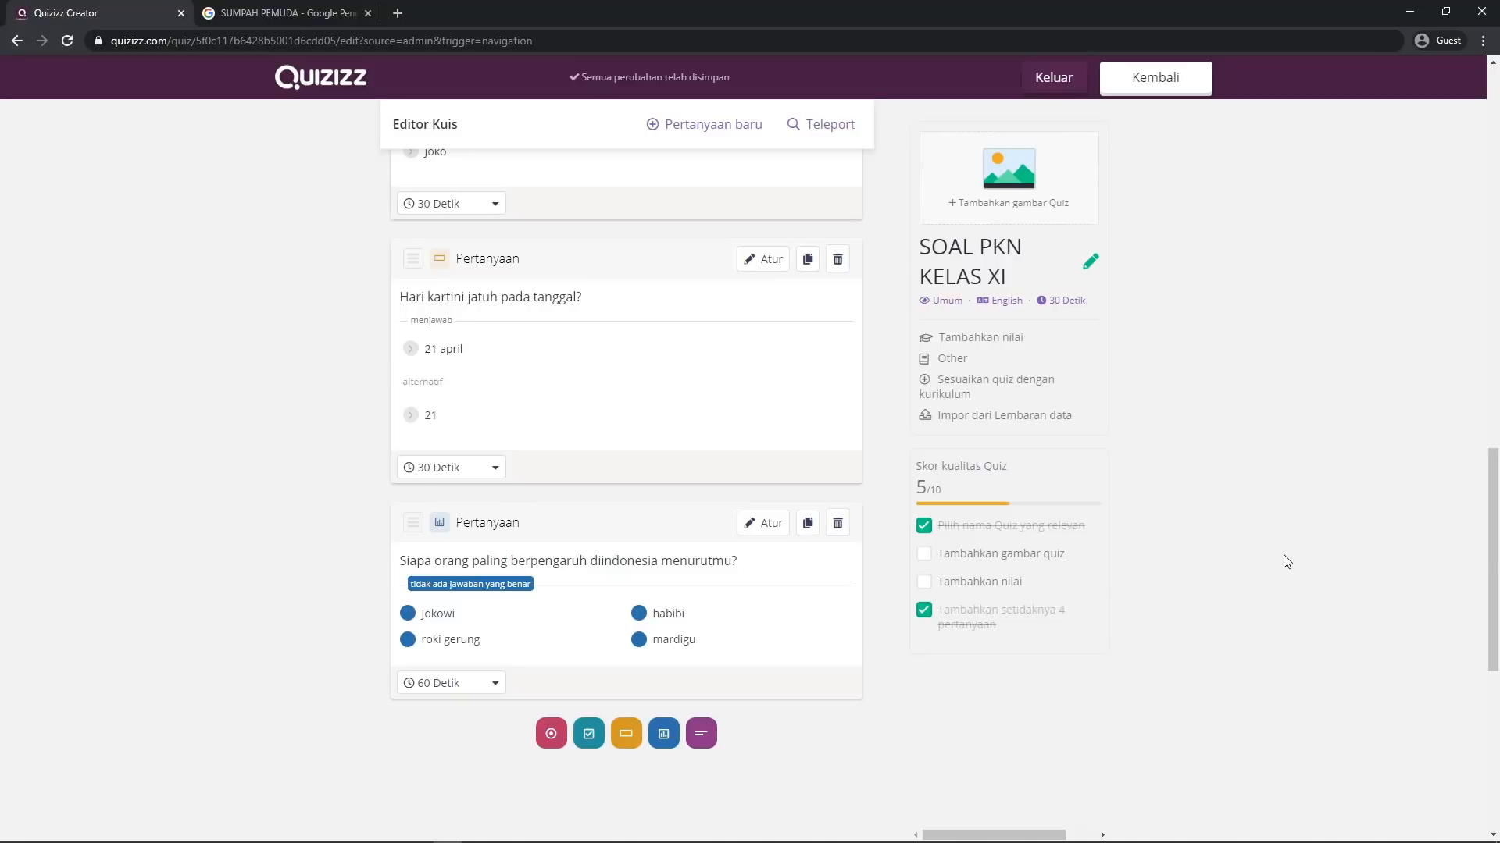
scroll(898, 817, "down", 3)
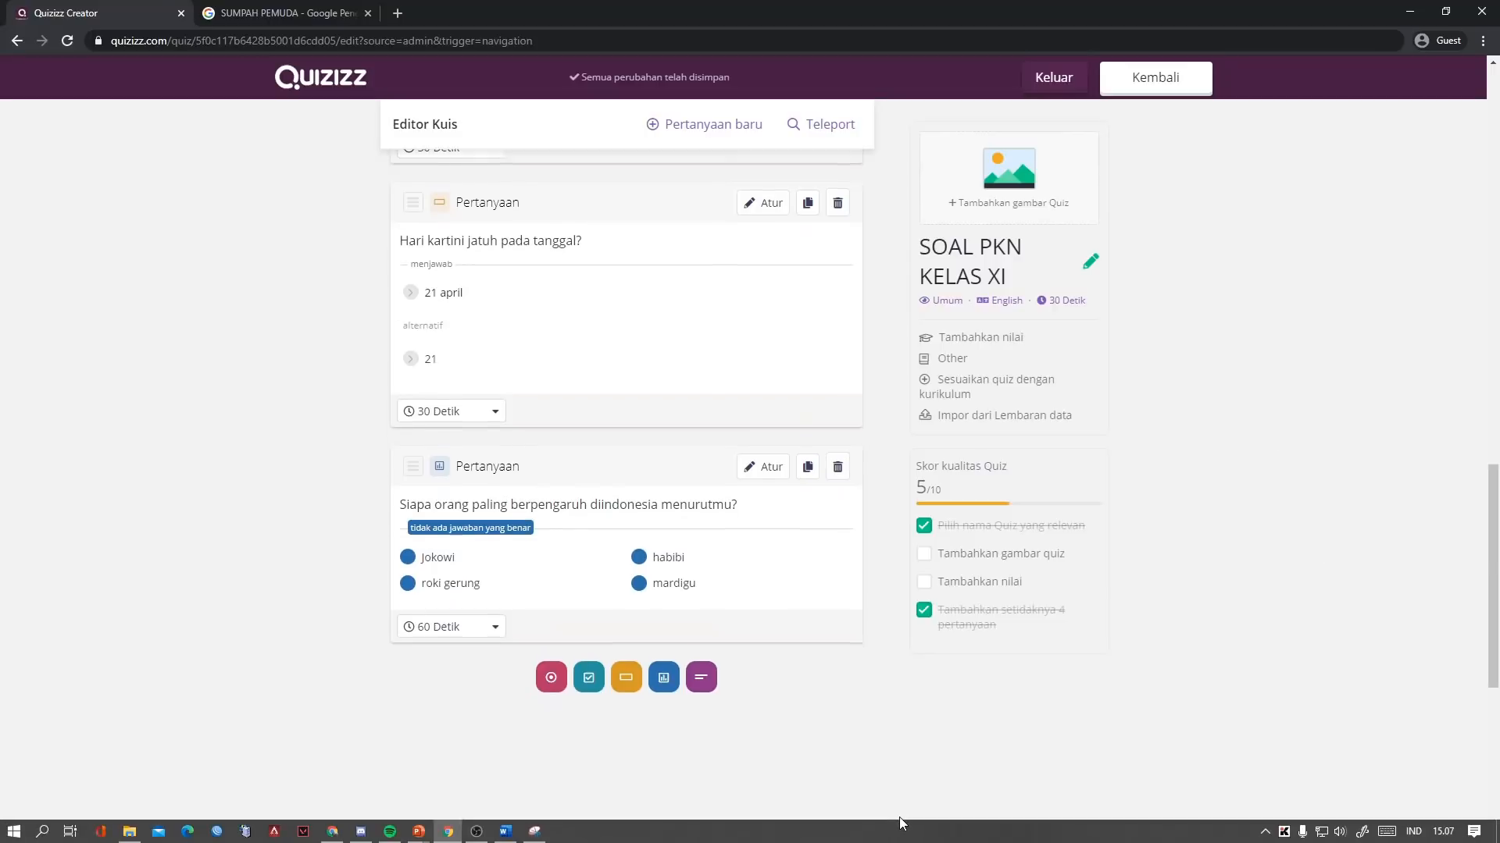
scroll(785, 754, "up", 3)
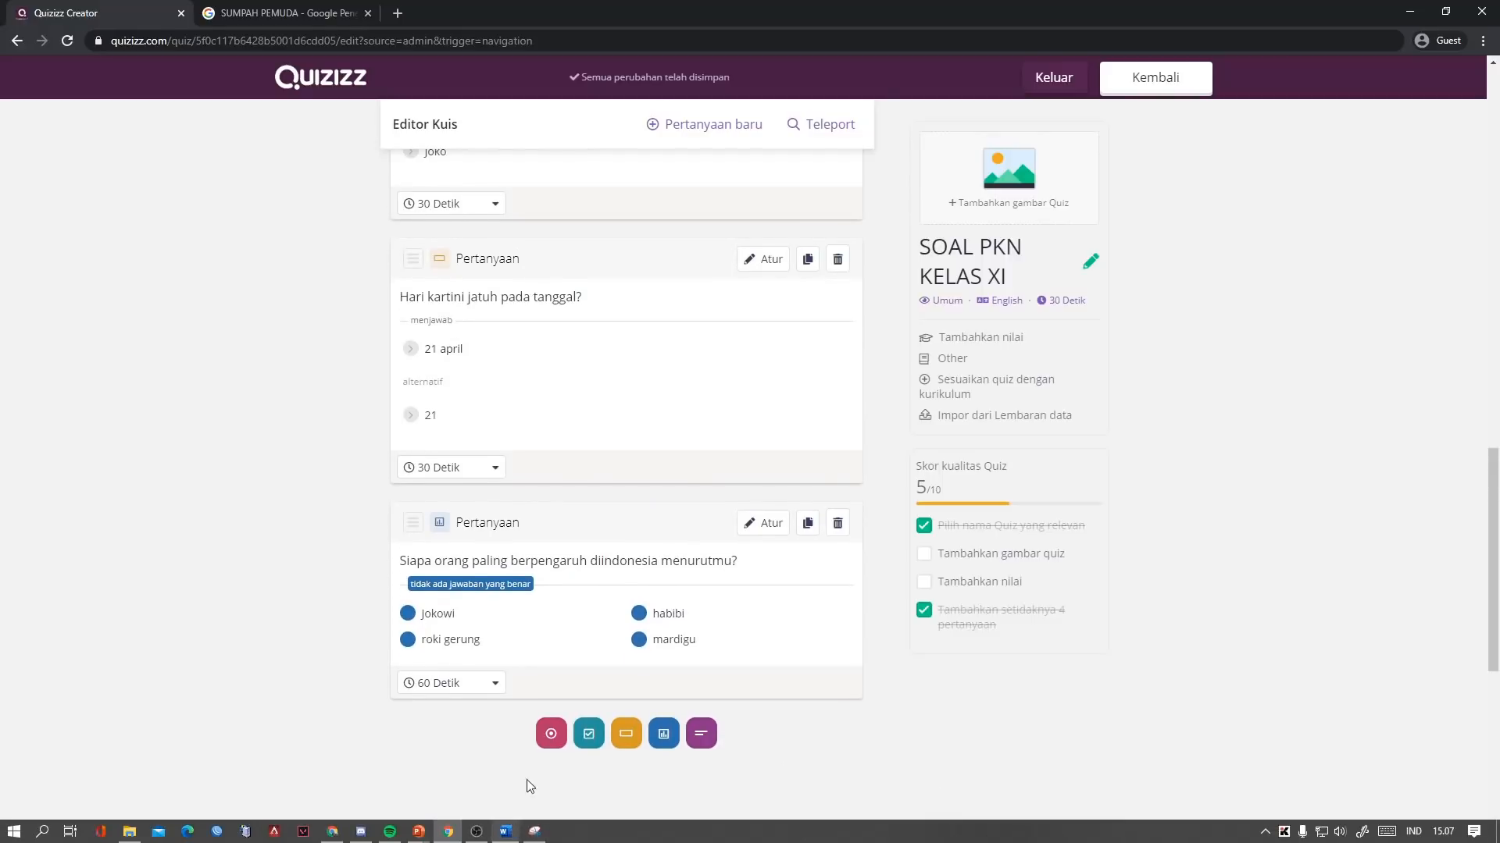
left_click(507, 836)
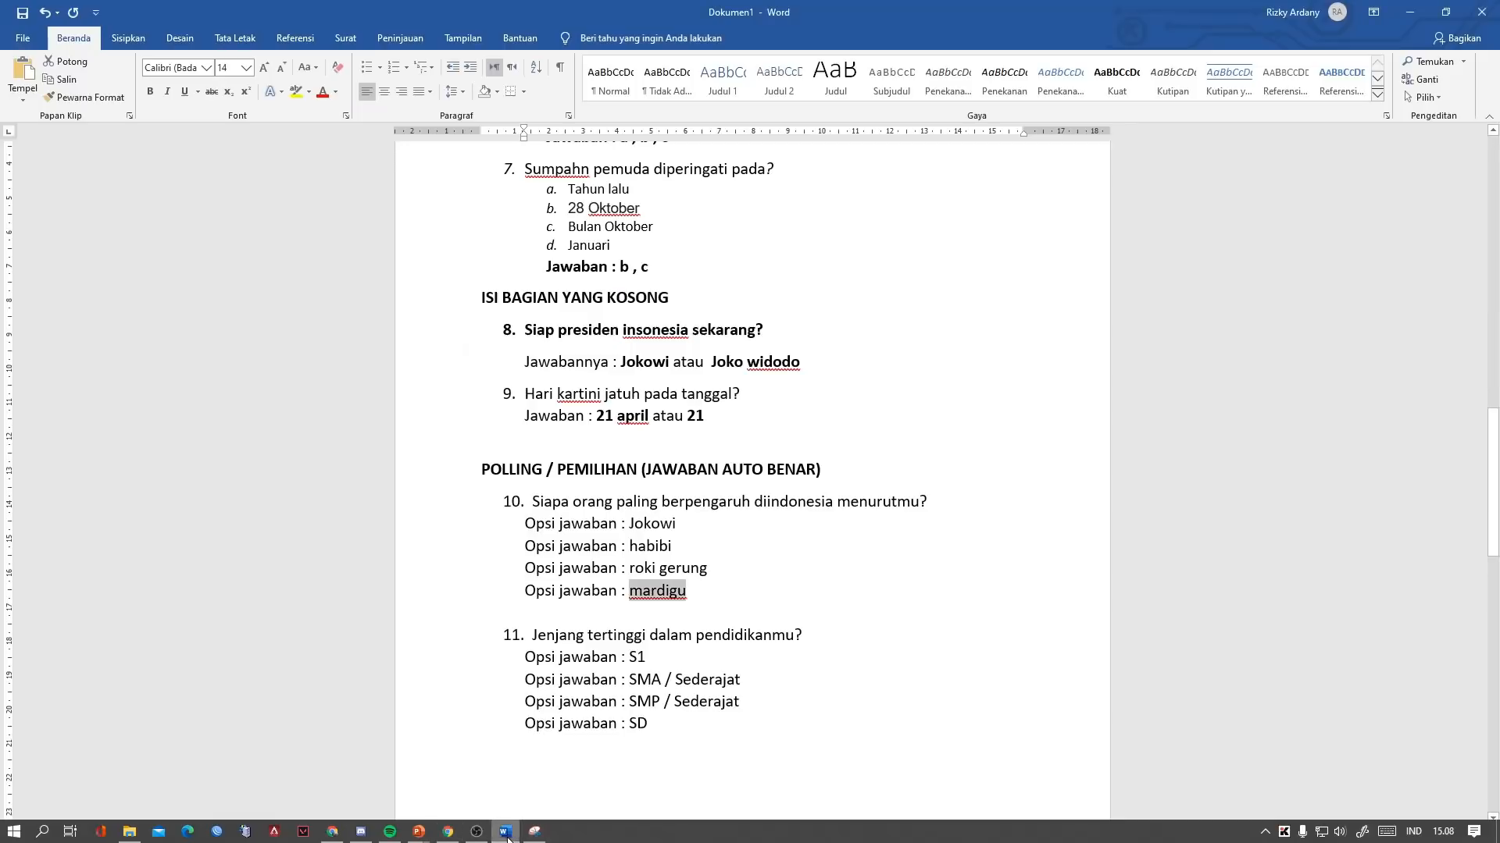
left_click(723, 680)
scroll(645, 626, "down", 2)
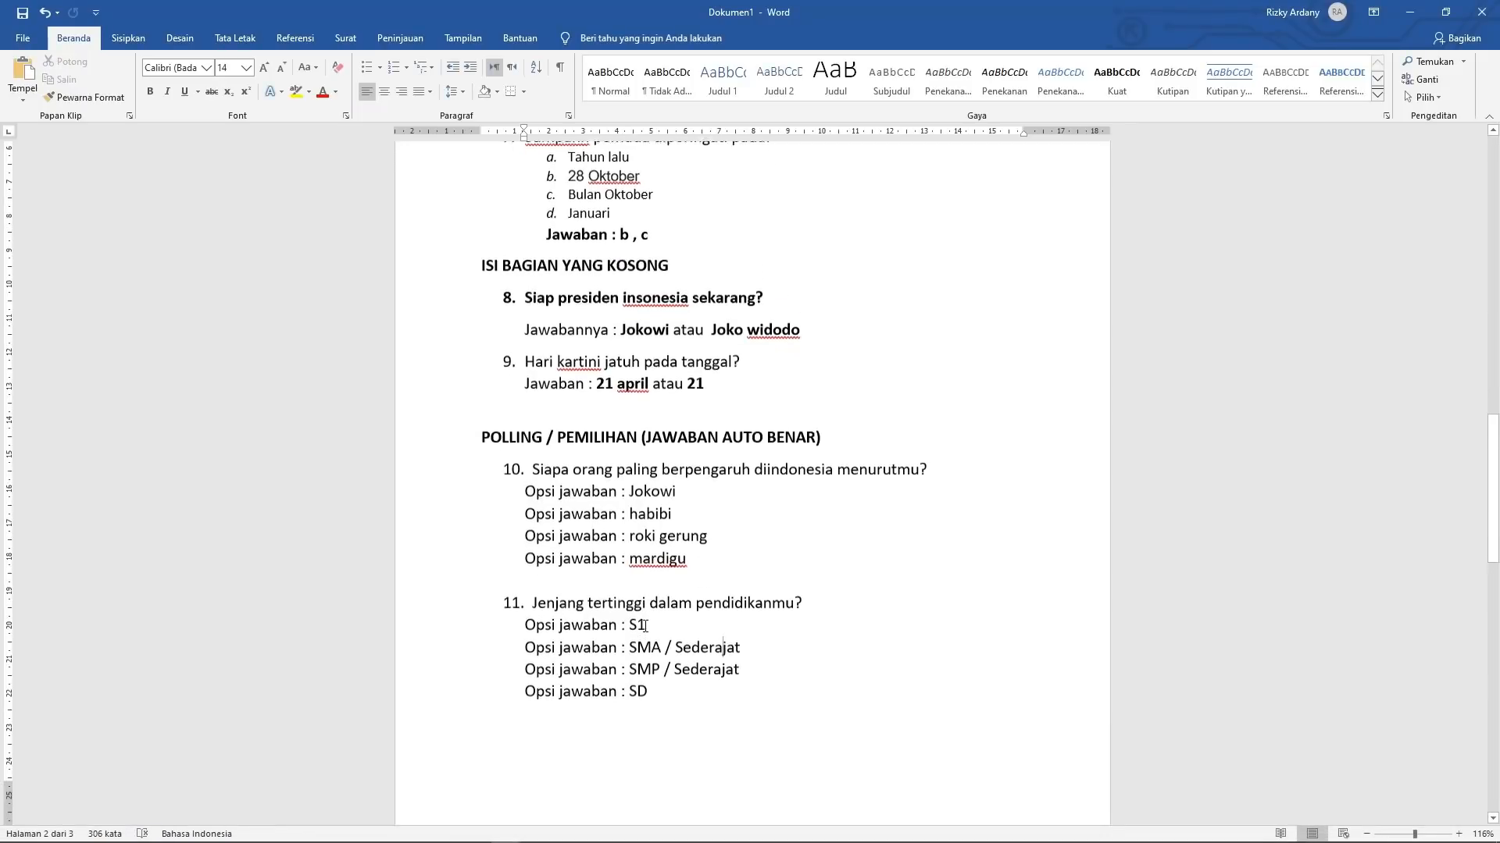
left_click_drag(532, 551, 811, 551)
key("ctrl+c")
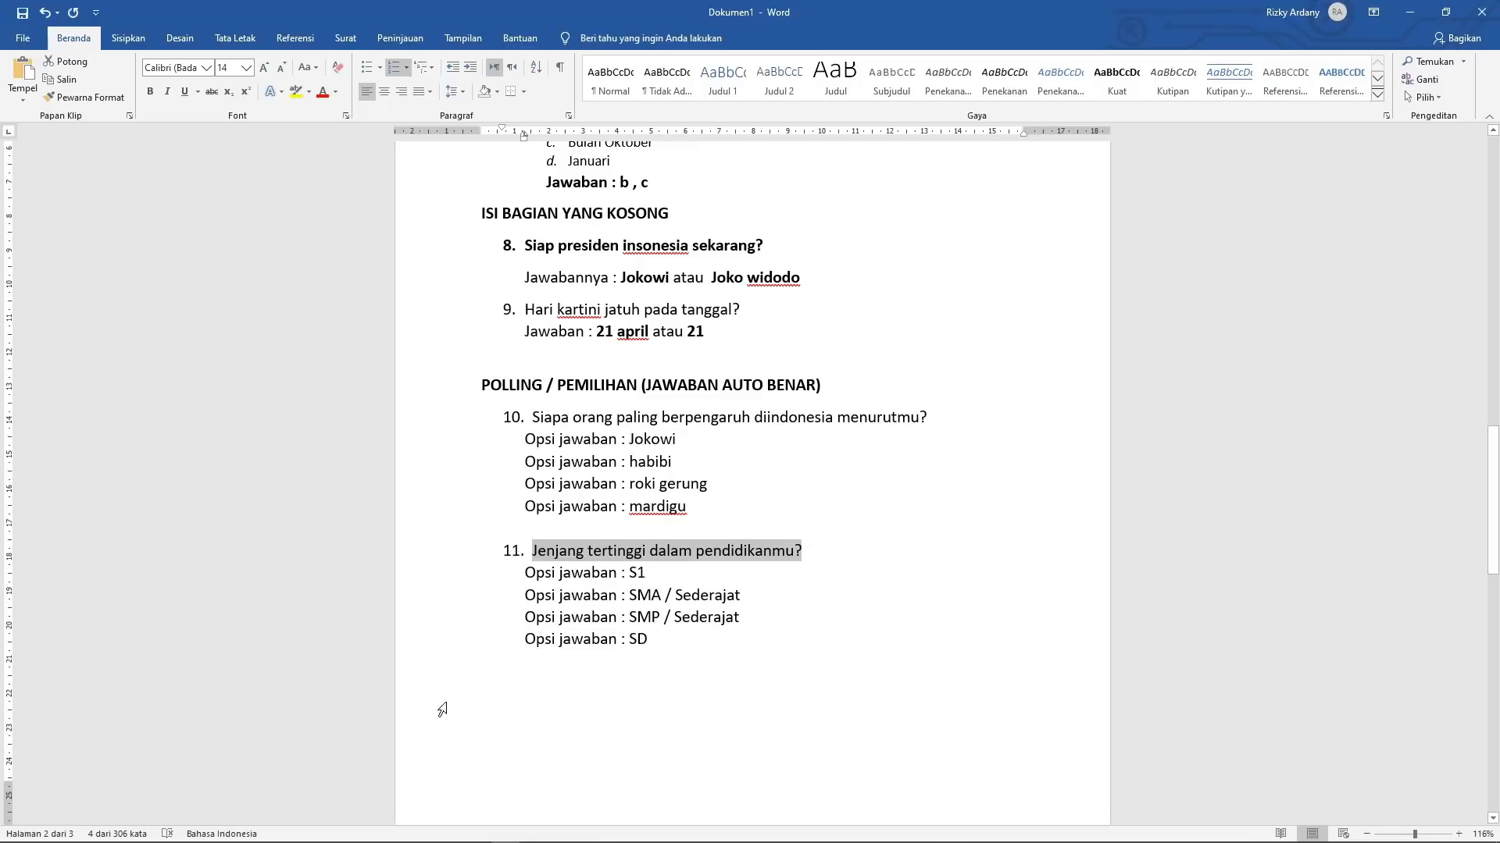
Back in Quizizz, add a poll question 8 with the copied text "Jenjang tertinggi dalam pendidikanmu?"
left_click(448, 832)
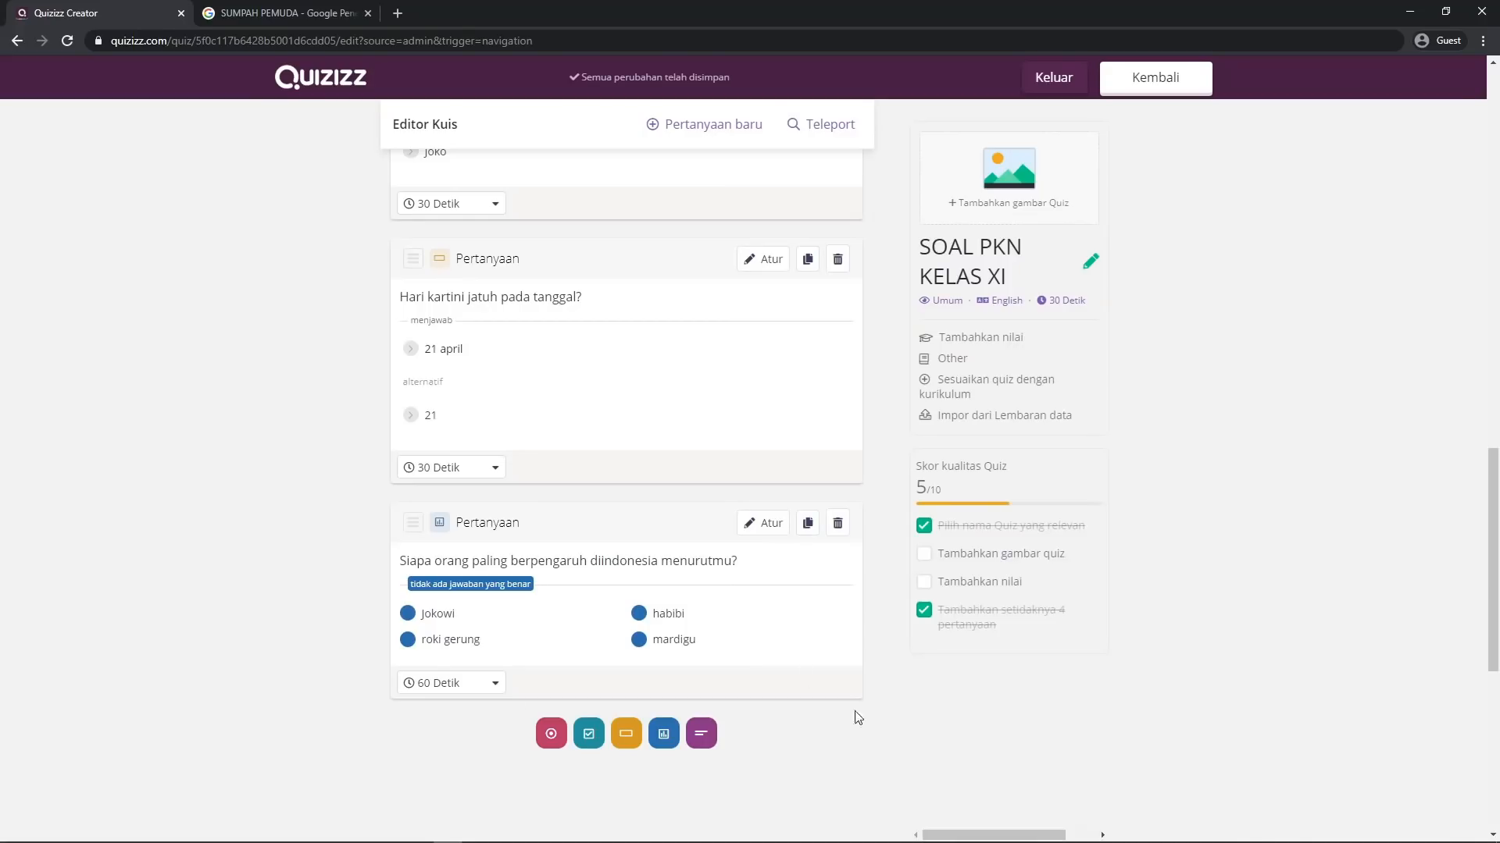
left_click_drag(1486, 615, 1492, 691)
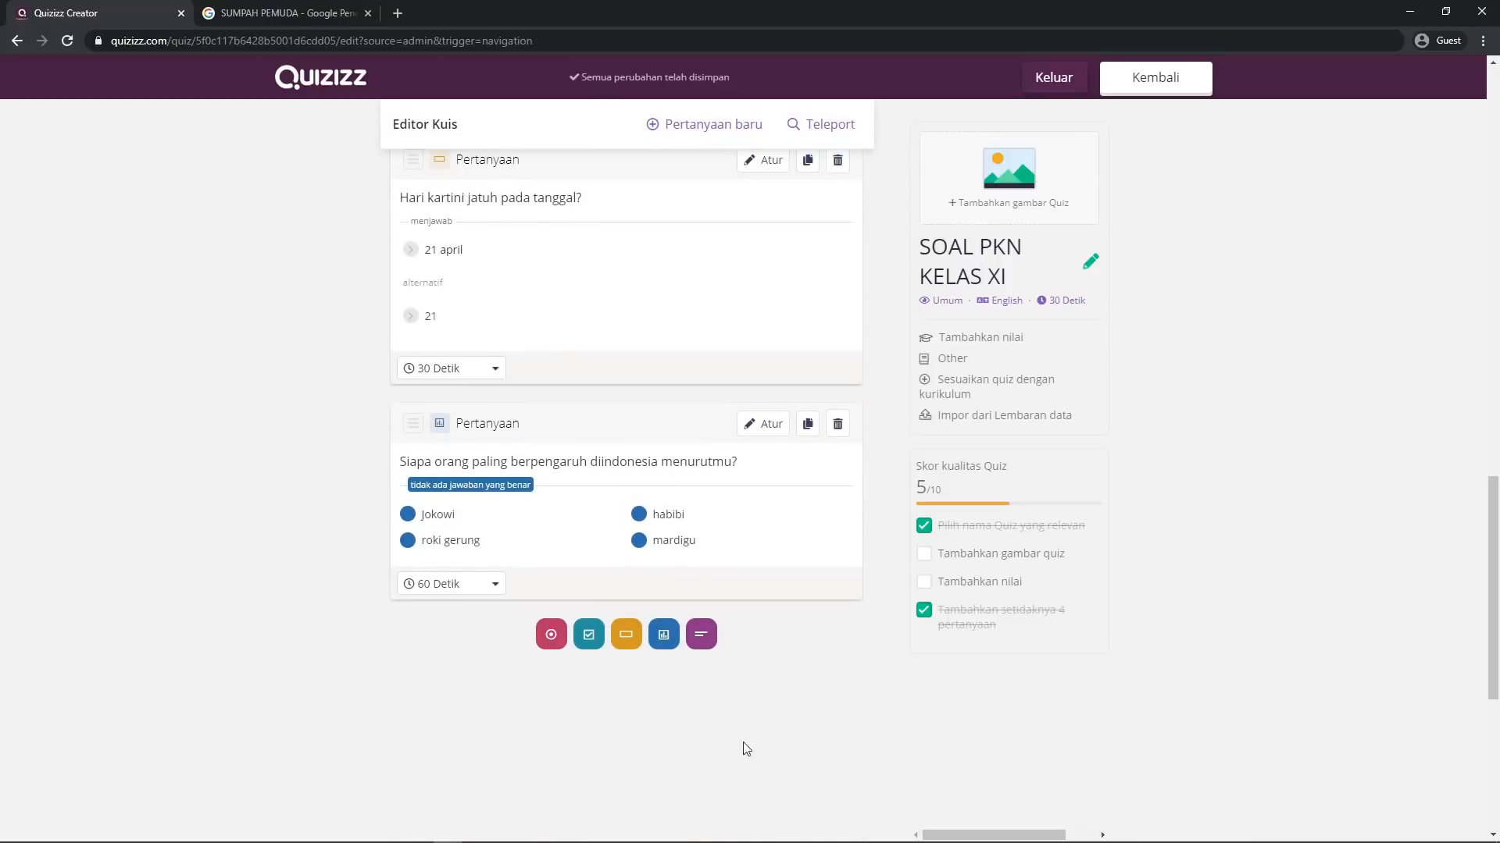
left_click(663, 634)
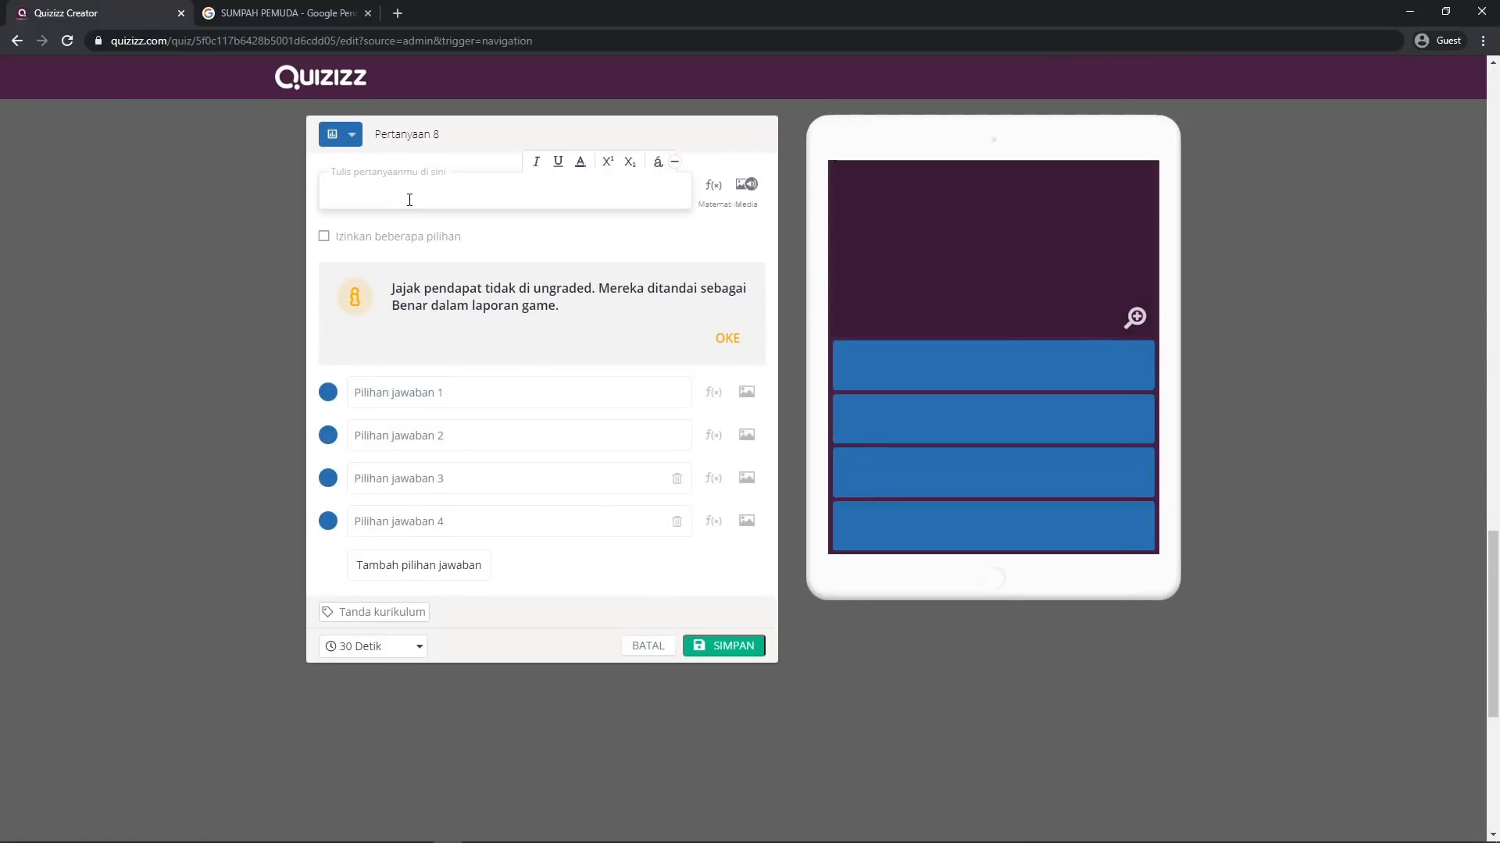
key("ctrl+v")
Copy "S1" from question 11's options in Word and paste it as question 8's first answer option in Quizizz
mouse_move(556, 840)
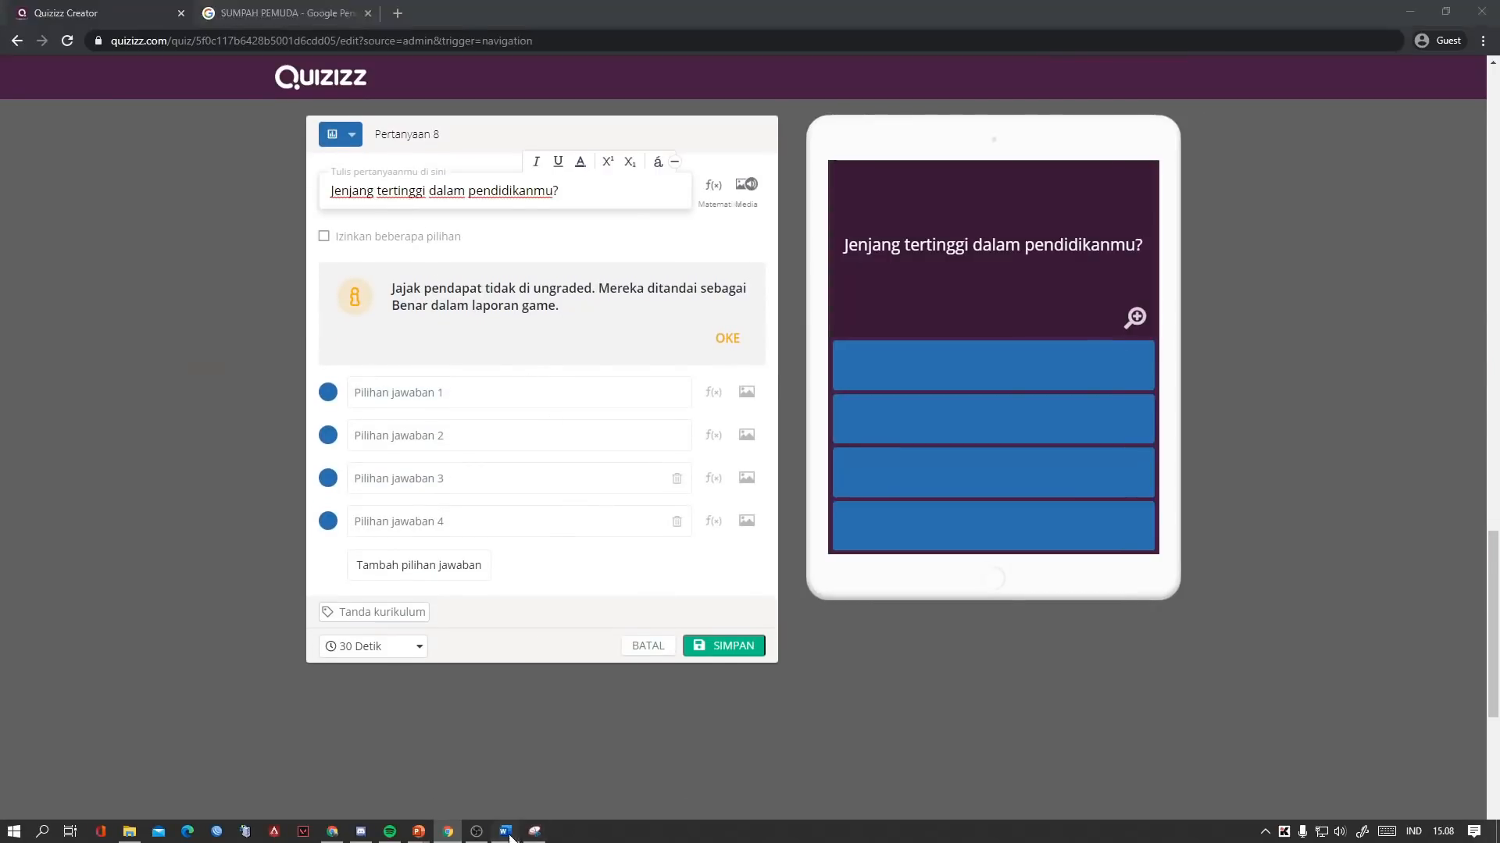
left_click(505, 831)
left_click(634, 574)
double_click(632, 580)
key("ctrl+c")
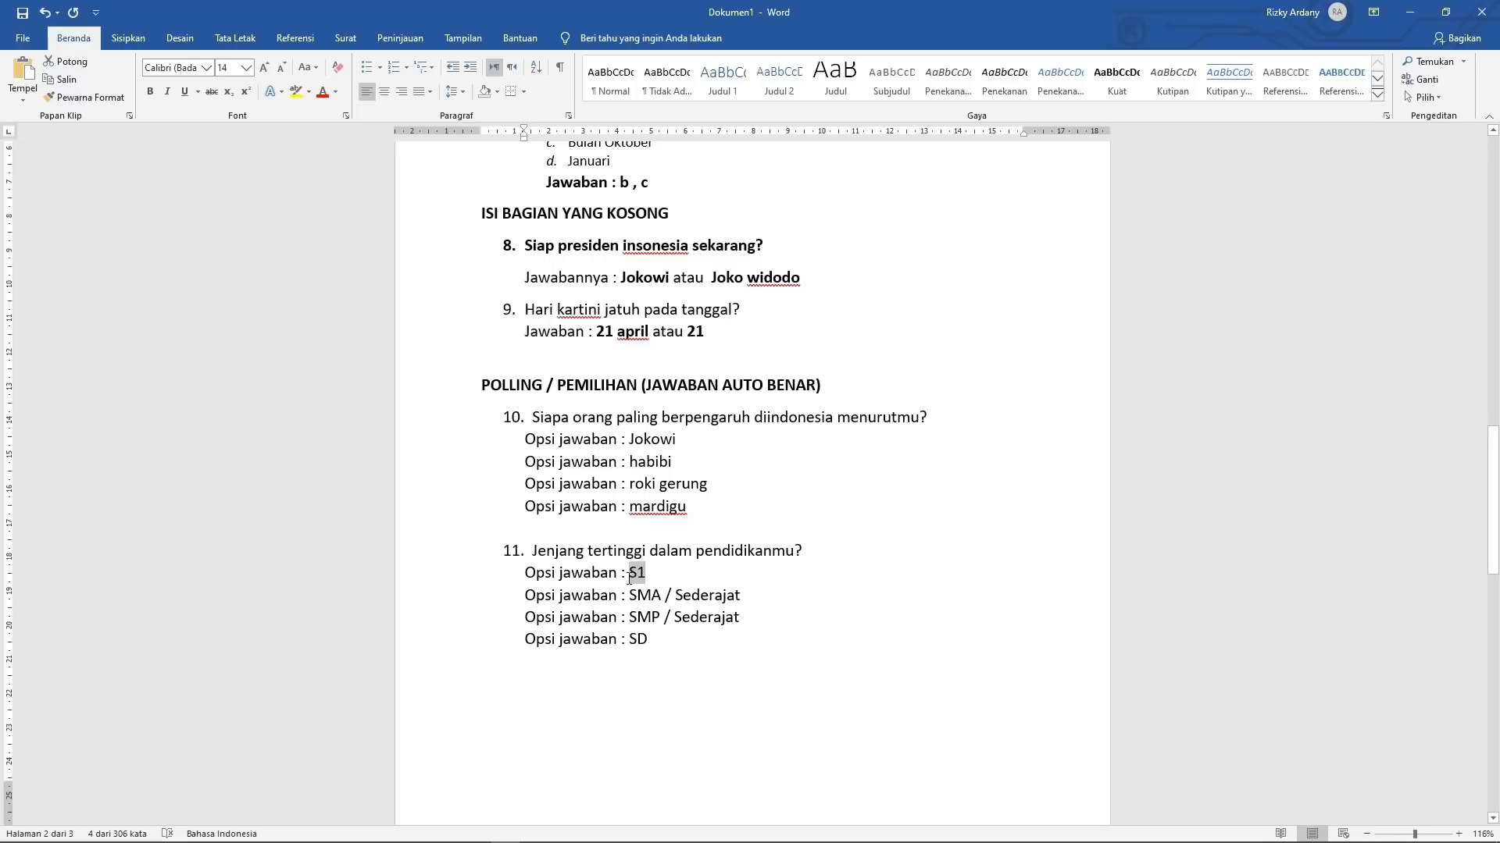
left_click(422, 831)
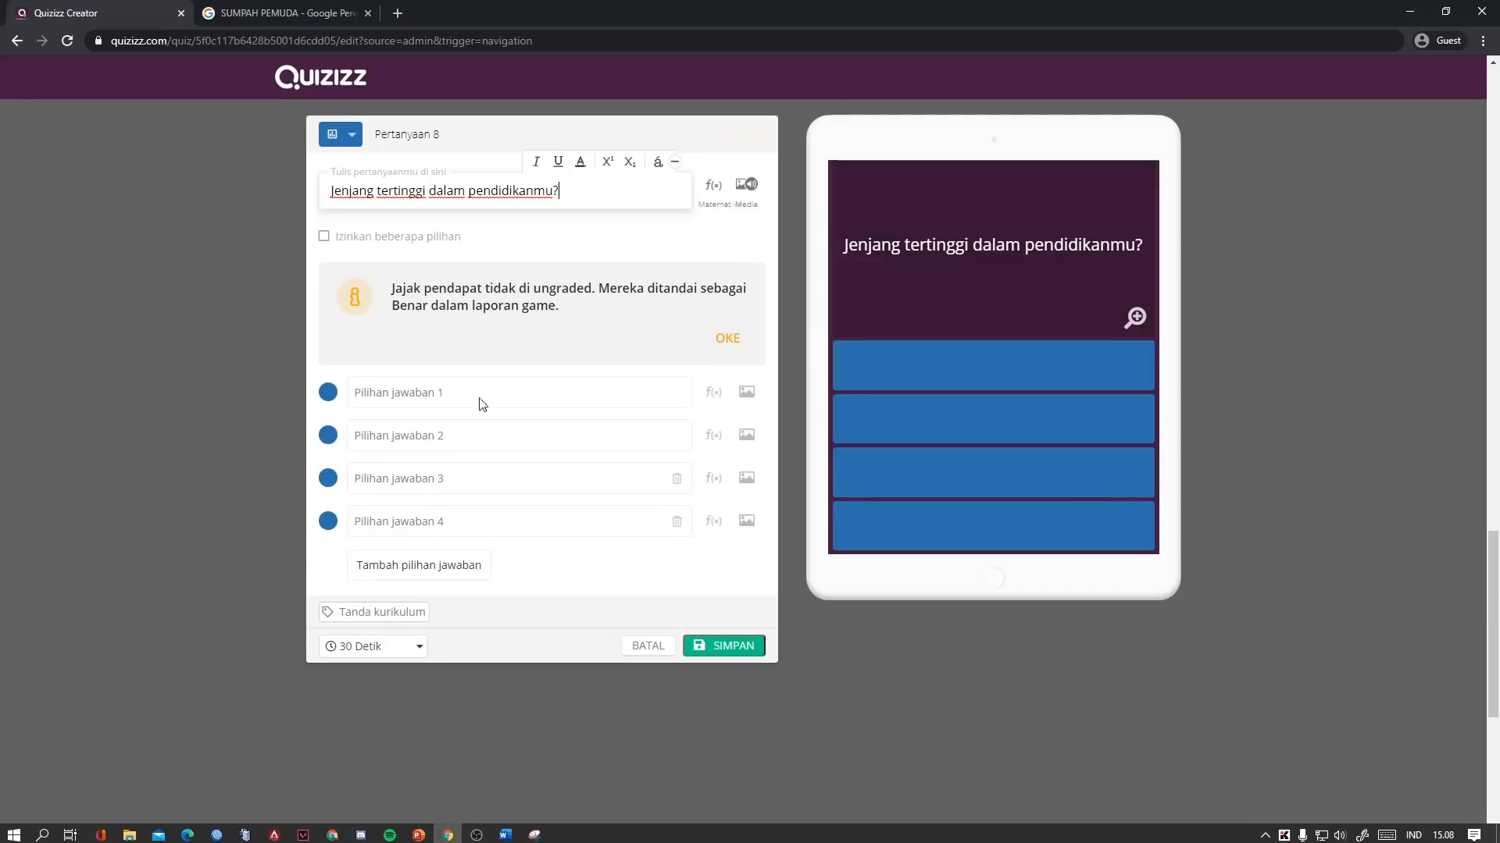
left_click(420, 396)
key("ctrl+v")
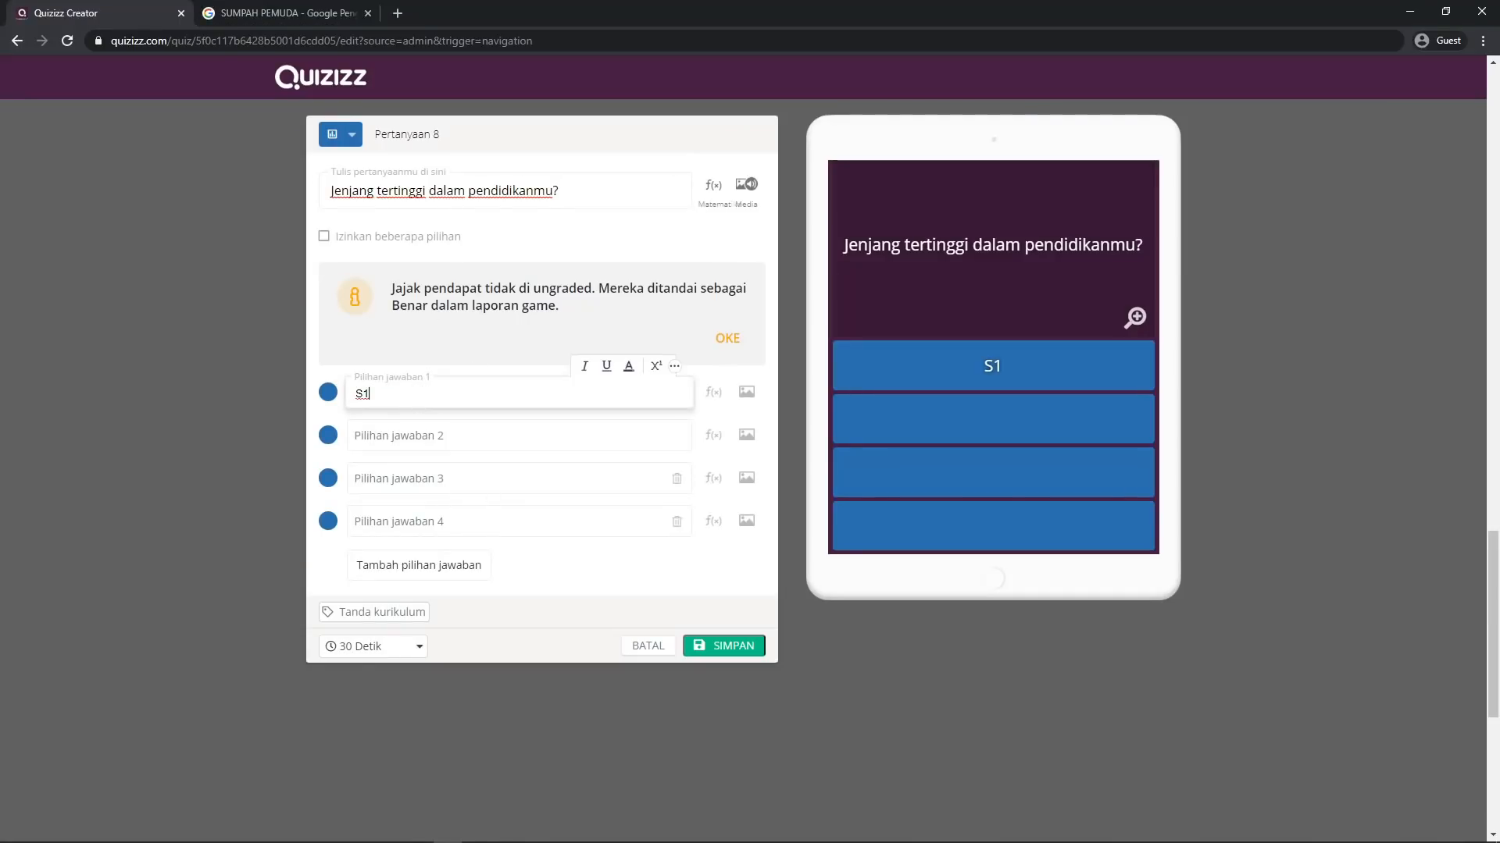
Copy "SMA / Sederajat" from the Word document and paste it as question 8's second answer option in Quizizz
left_click(477, 831)
left_click(506, 831)
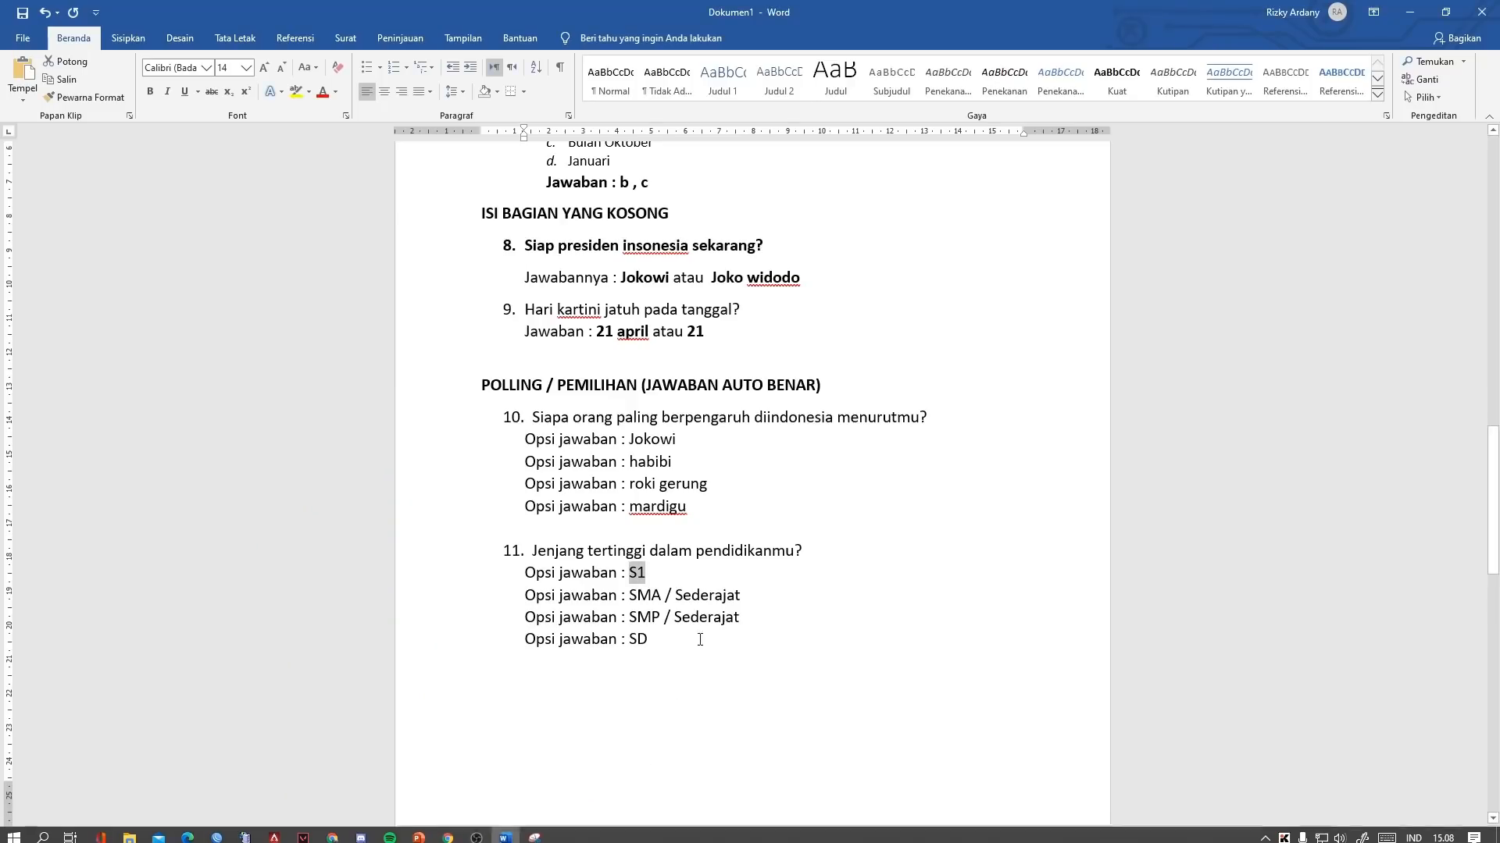
left_click_drag(734, 599, 624, 598)
key("ctrl+c")
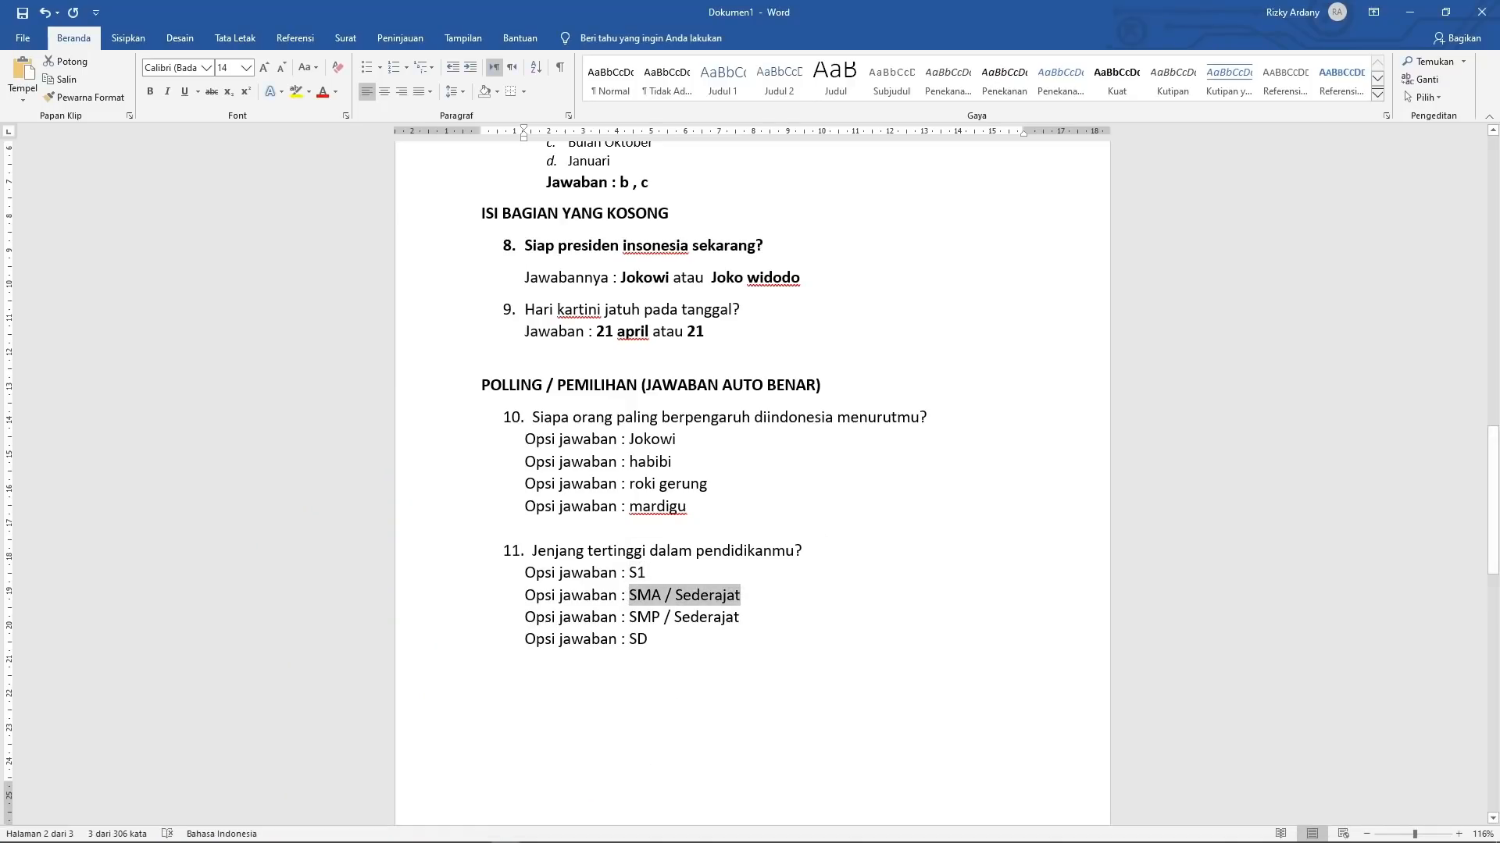
left_click(433, 831)
left_click(440, 437)
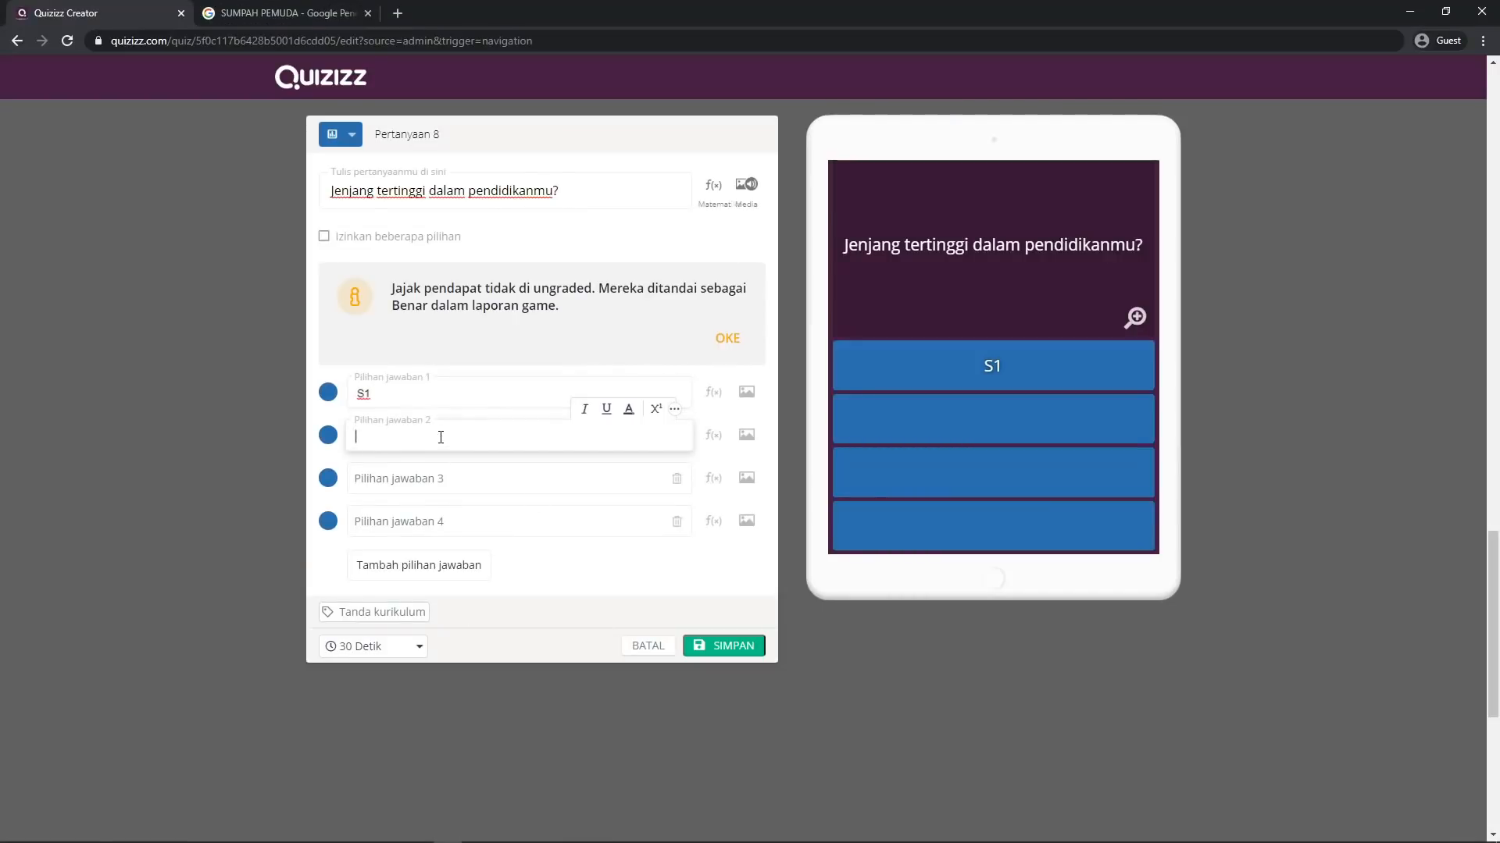
key("ctrl+v")
Copy "SMP / Sederajat" from the Word document and paste it as question 8's third answer option in Quizizz
left_click(506, 831)
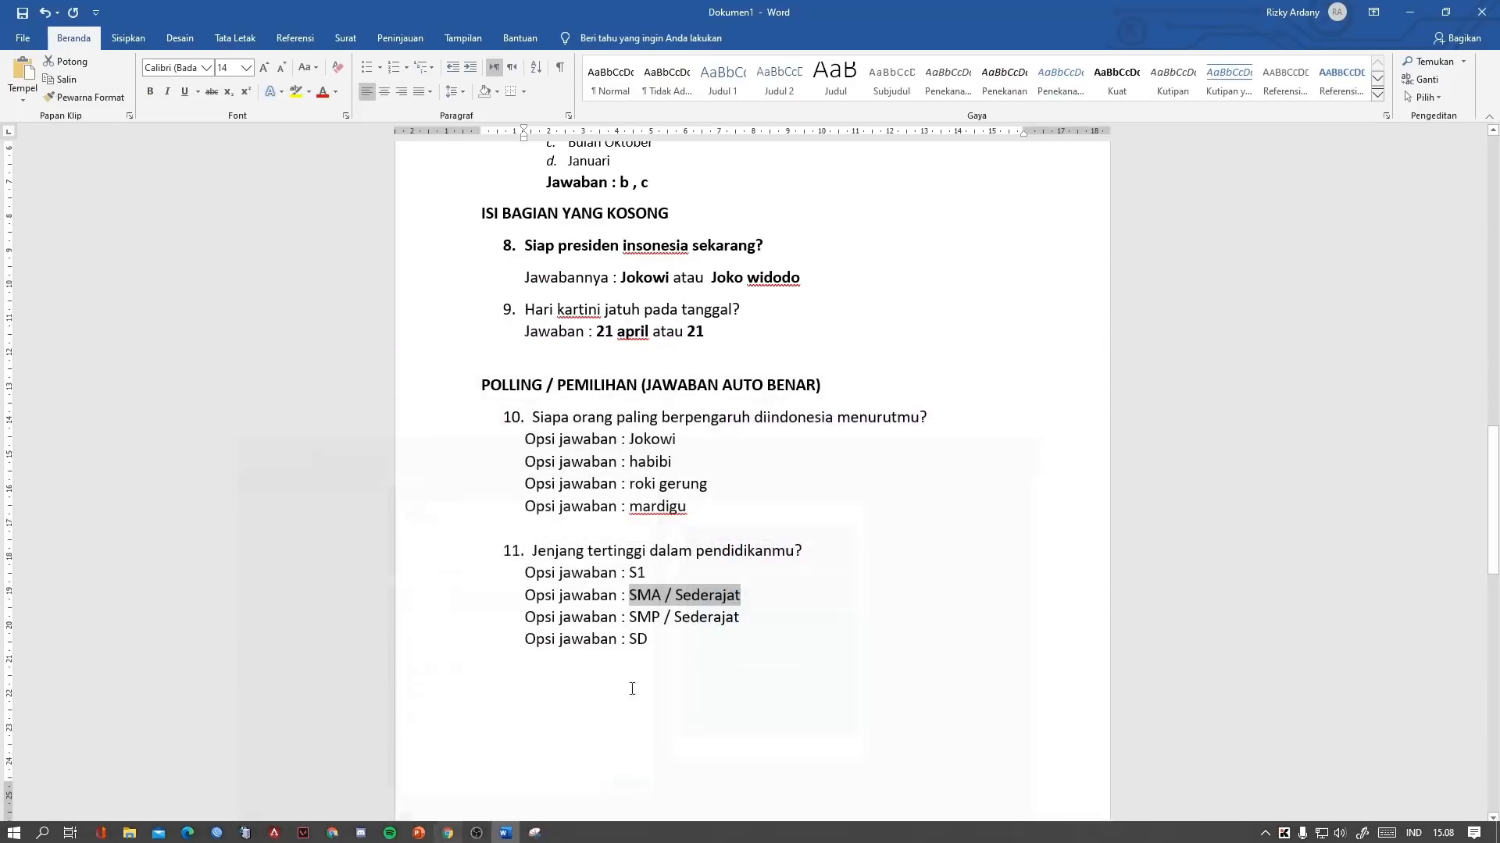
left_click_drag(738, 618, 630, 618)
key("ctrl+c")
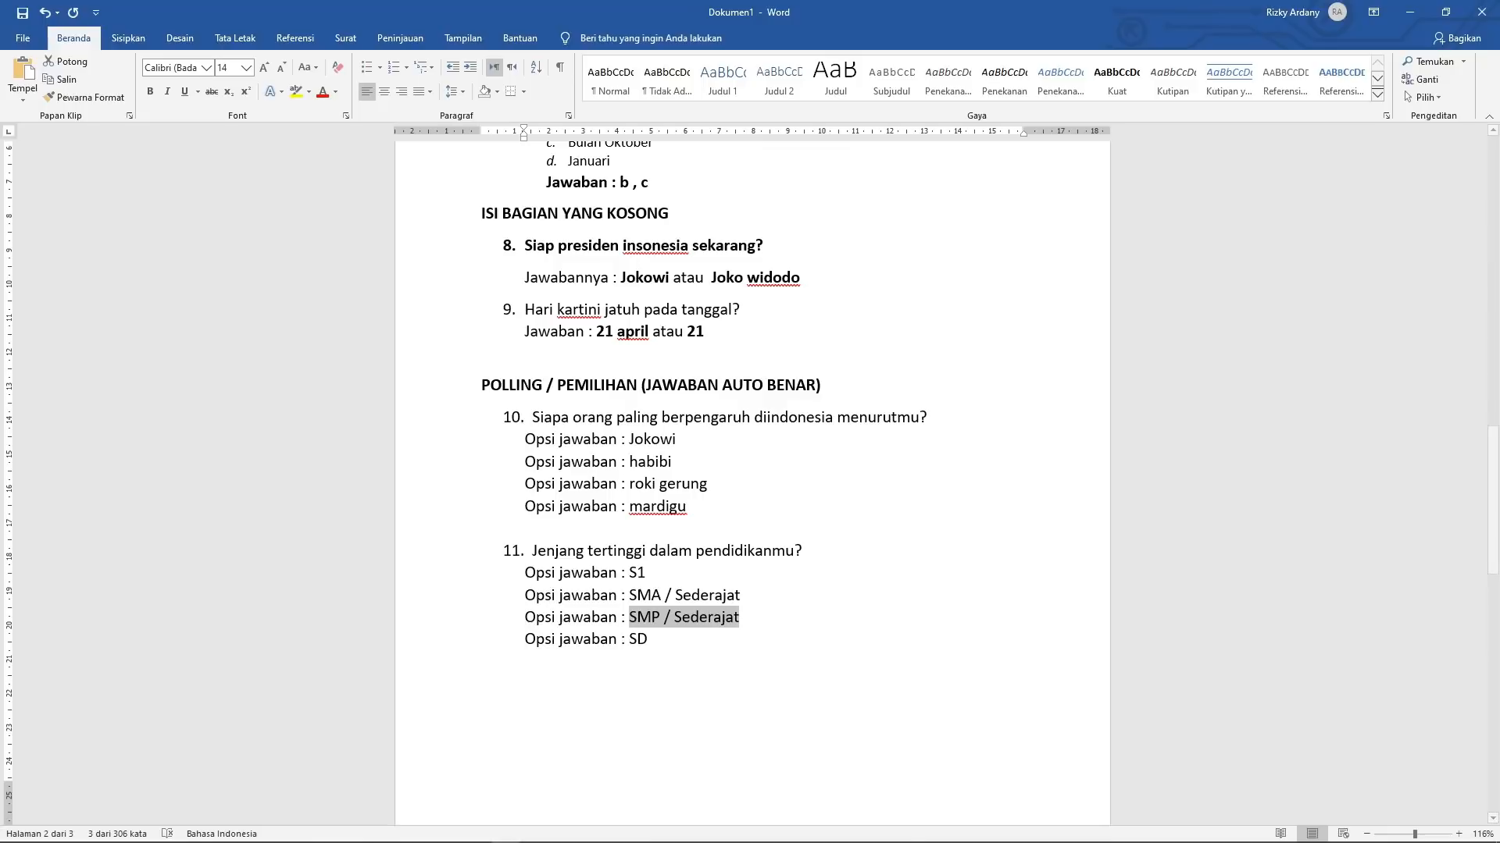
left_click(433, 831)
left_click(457, 488)
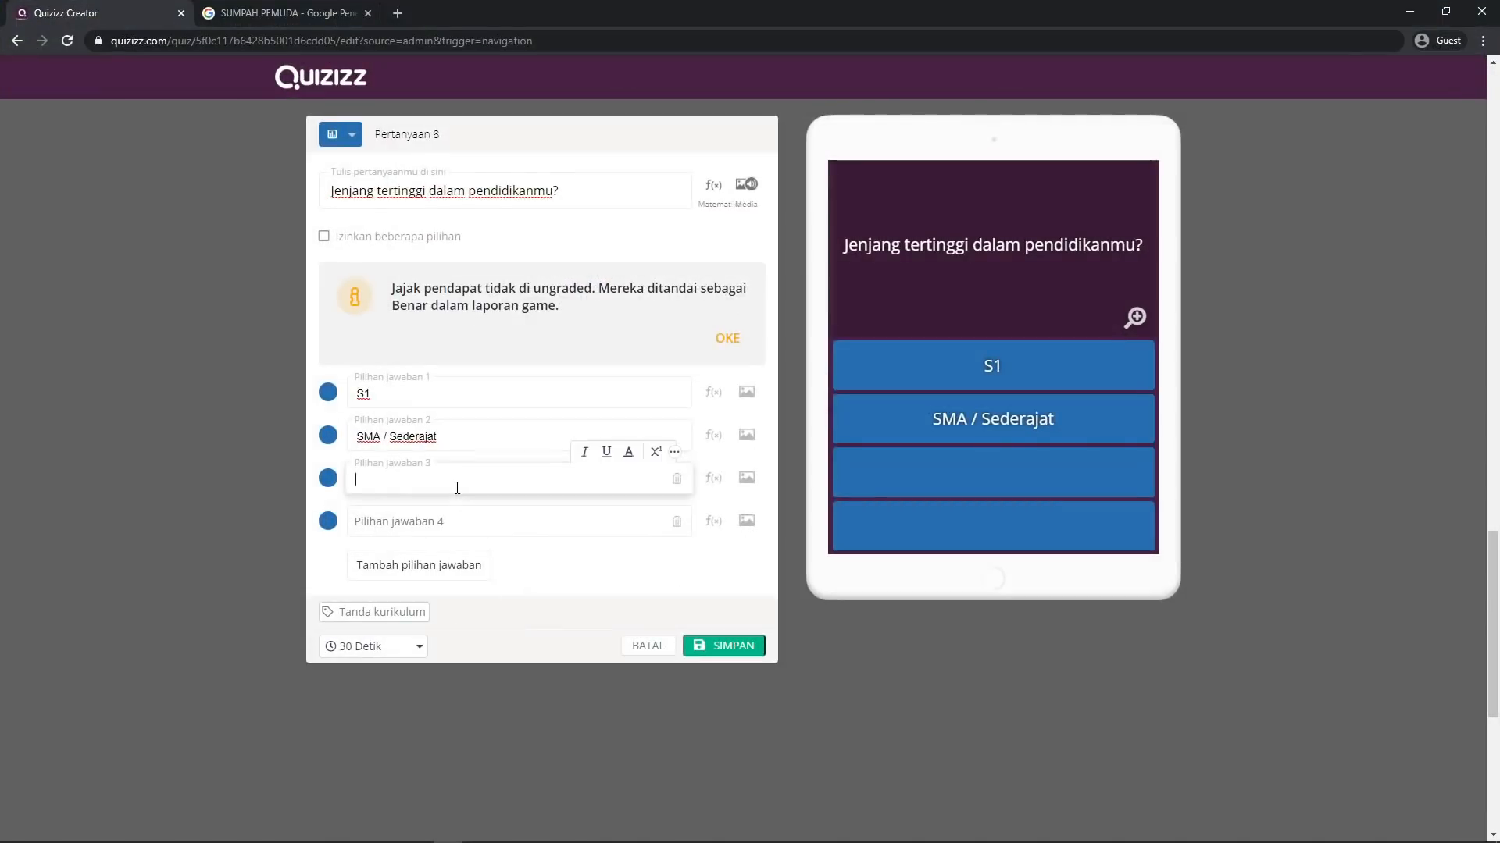
key("ctrl+v")
Copy "SD" from the Word document and paste it as question 8's fourth answer option in Quizizz
left_click(505, 831)
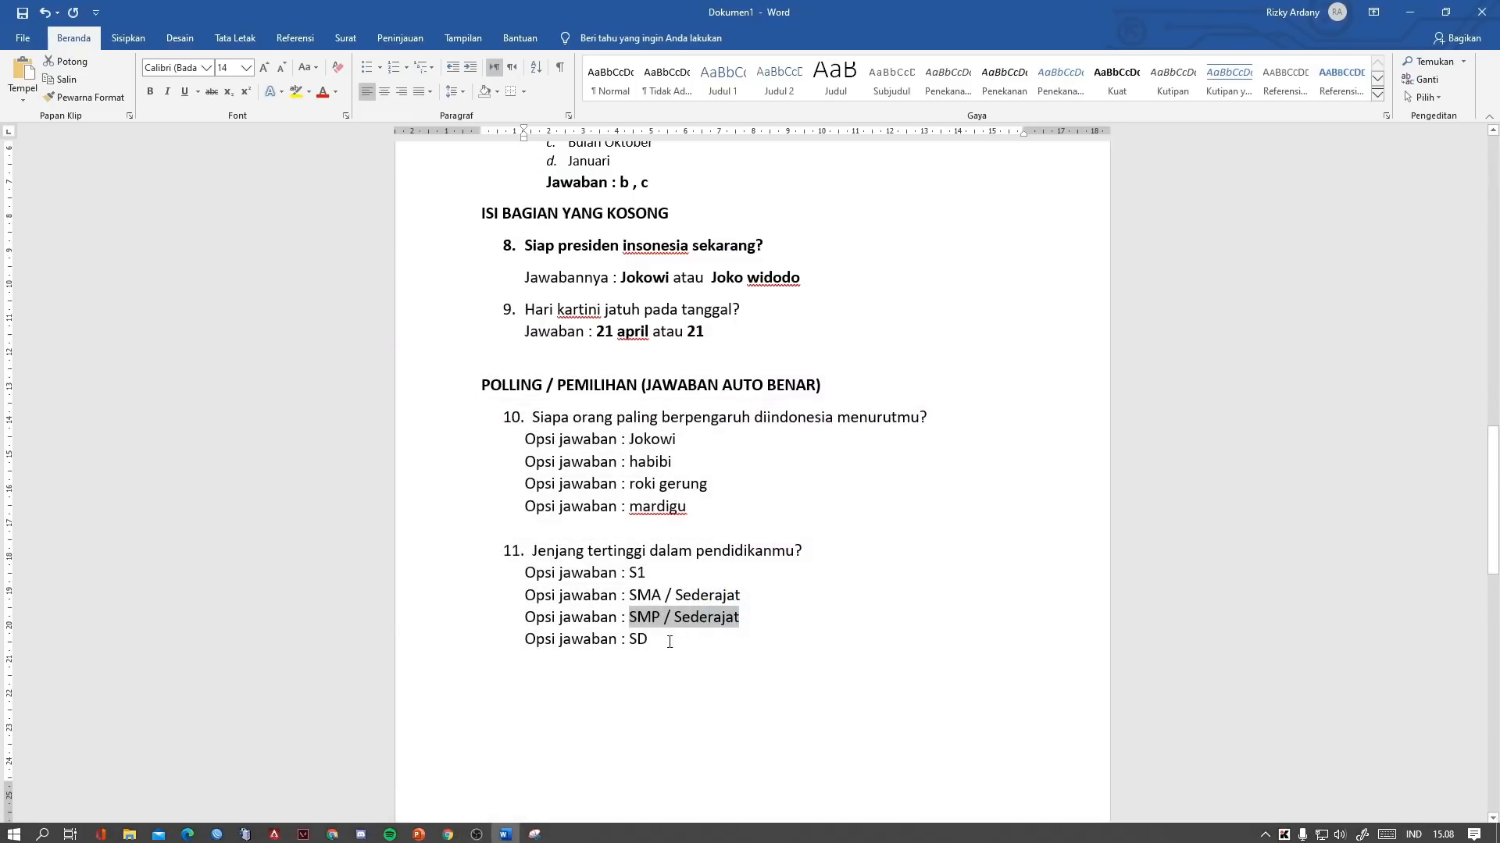
left_click_drag(669, 642, 626, 640)
key("ctrl+c")
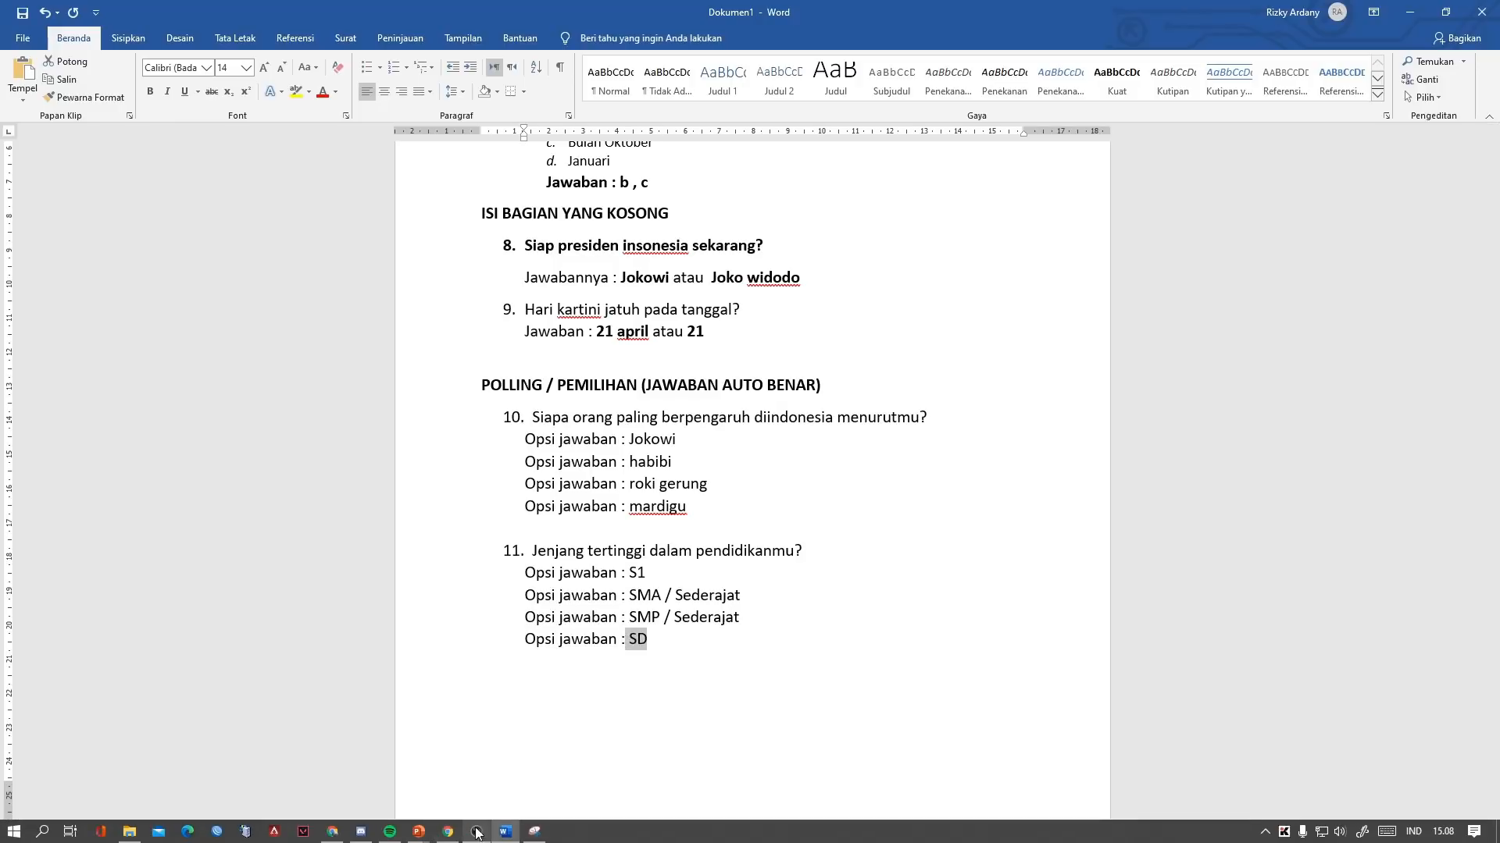
left_click(477, 831)
left_click(440, 519)
key("ctrl+v")
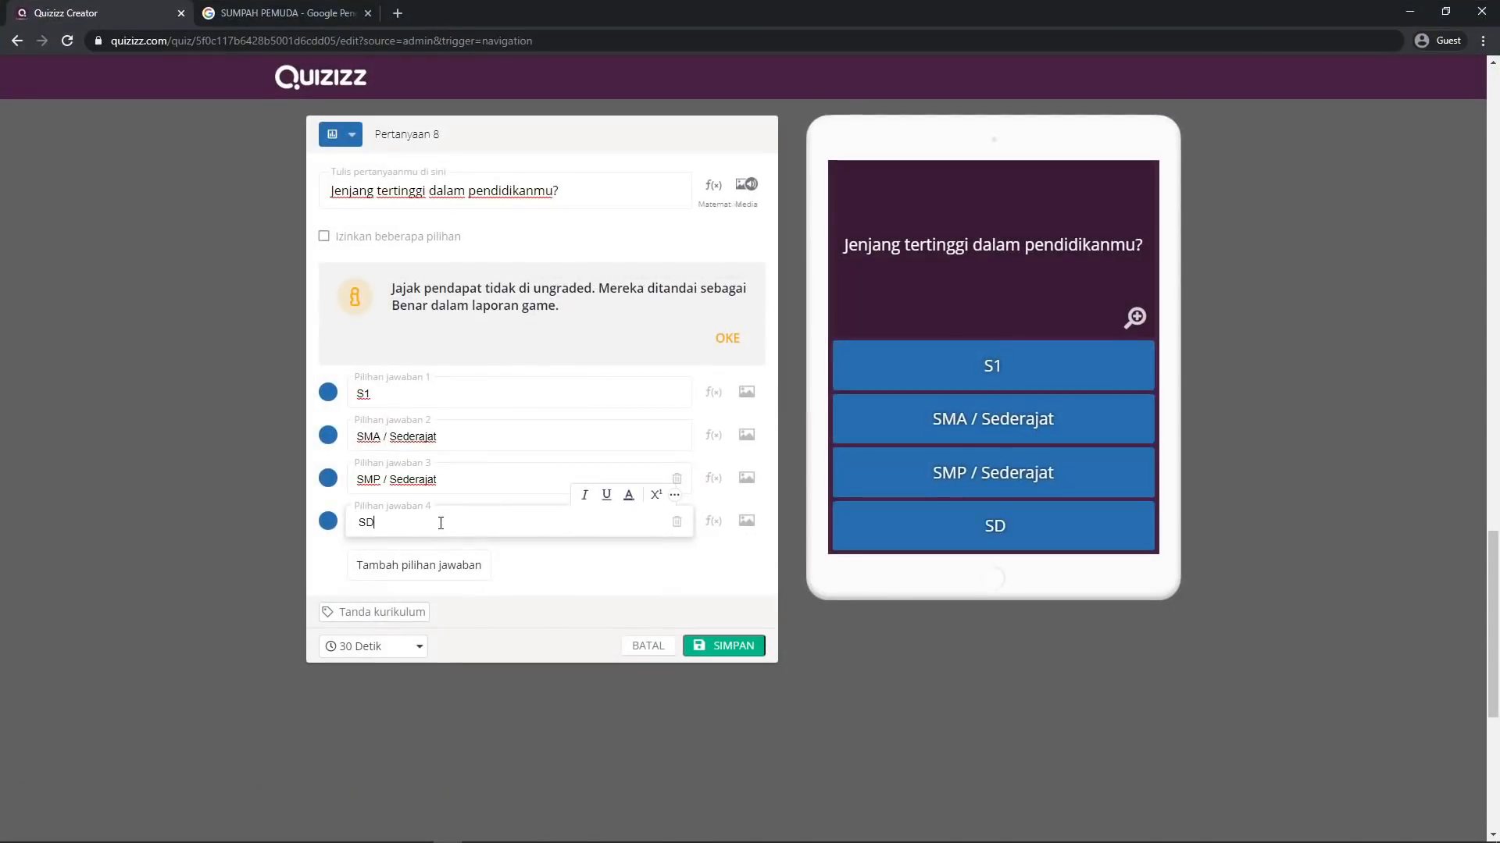
left_click(331, 559)
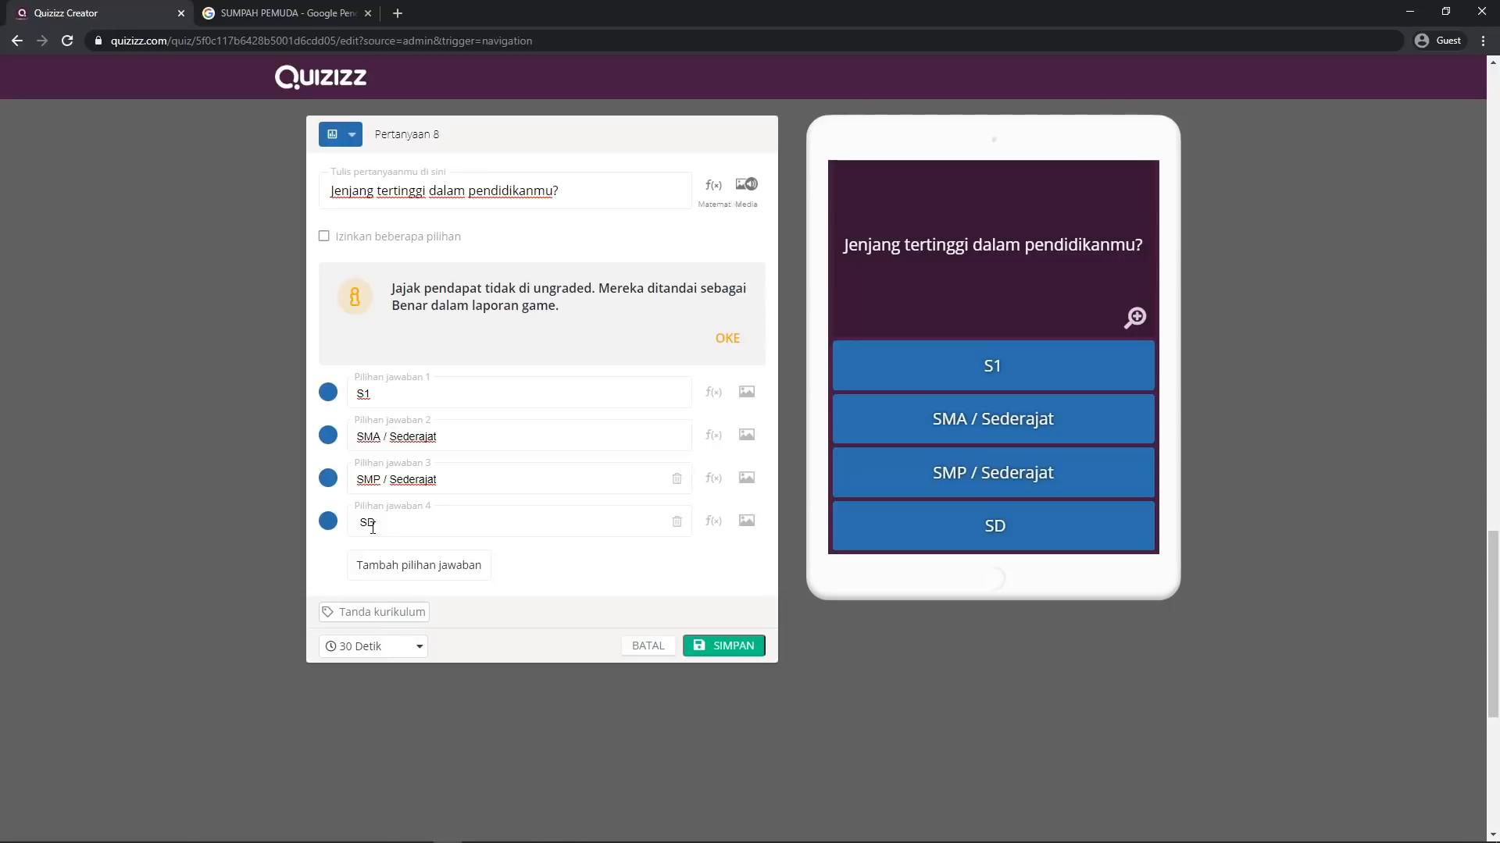
Set question 8's time limit to 60 seconds (60 Detik) and save the question
left_click(418, 648)
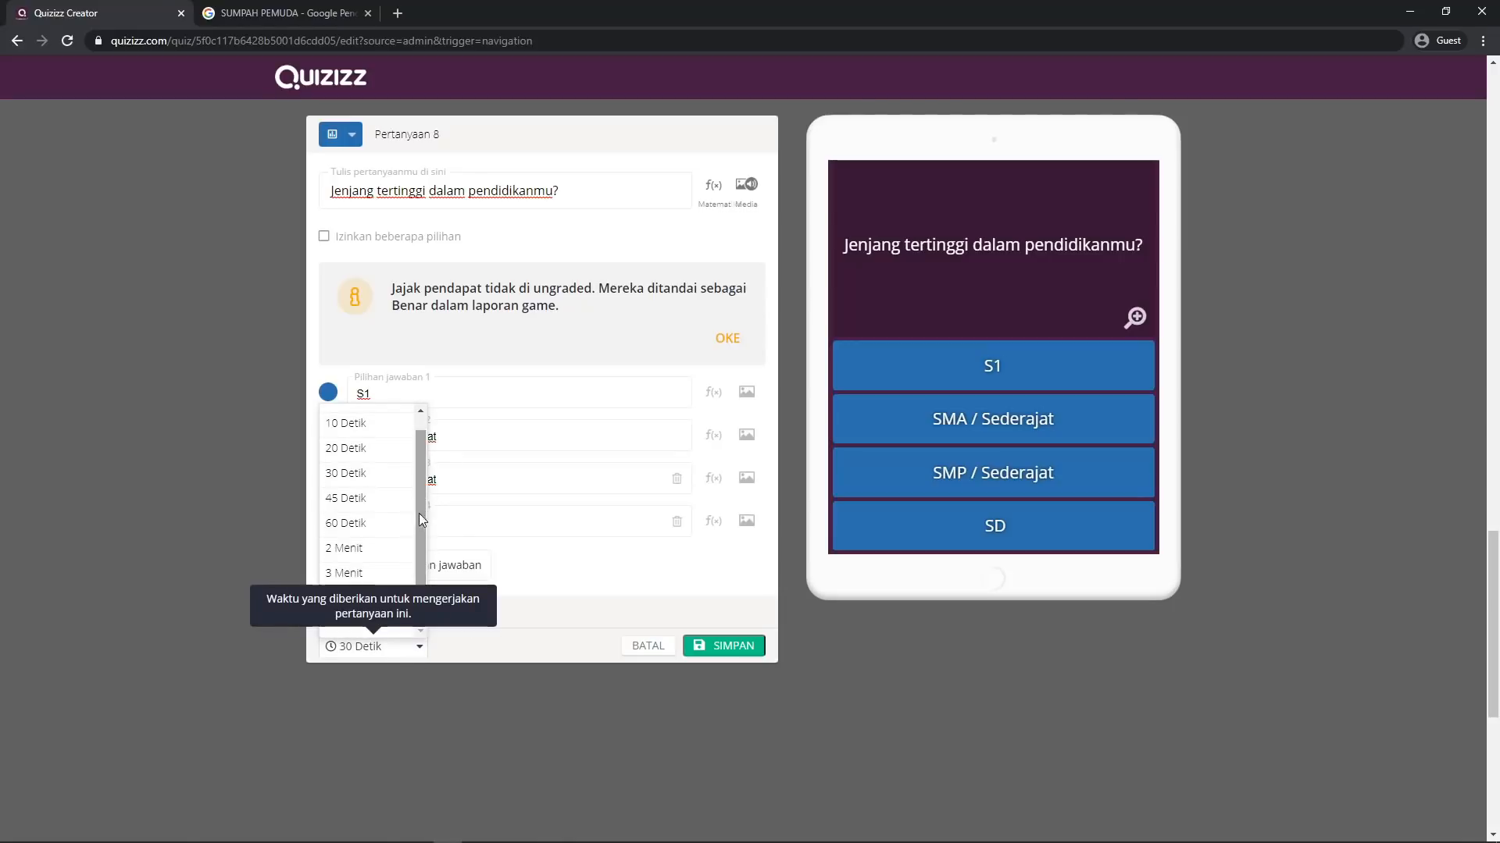
left_click(349, 524)
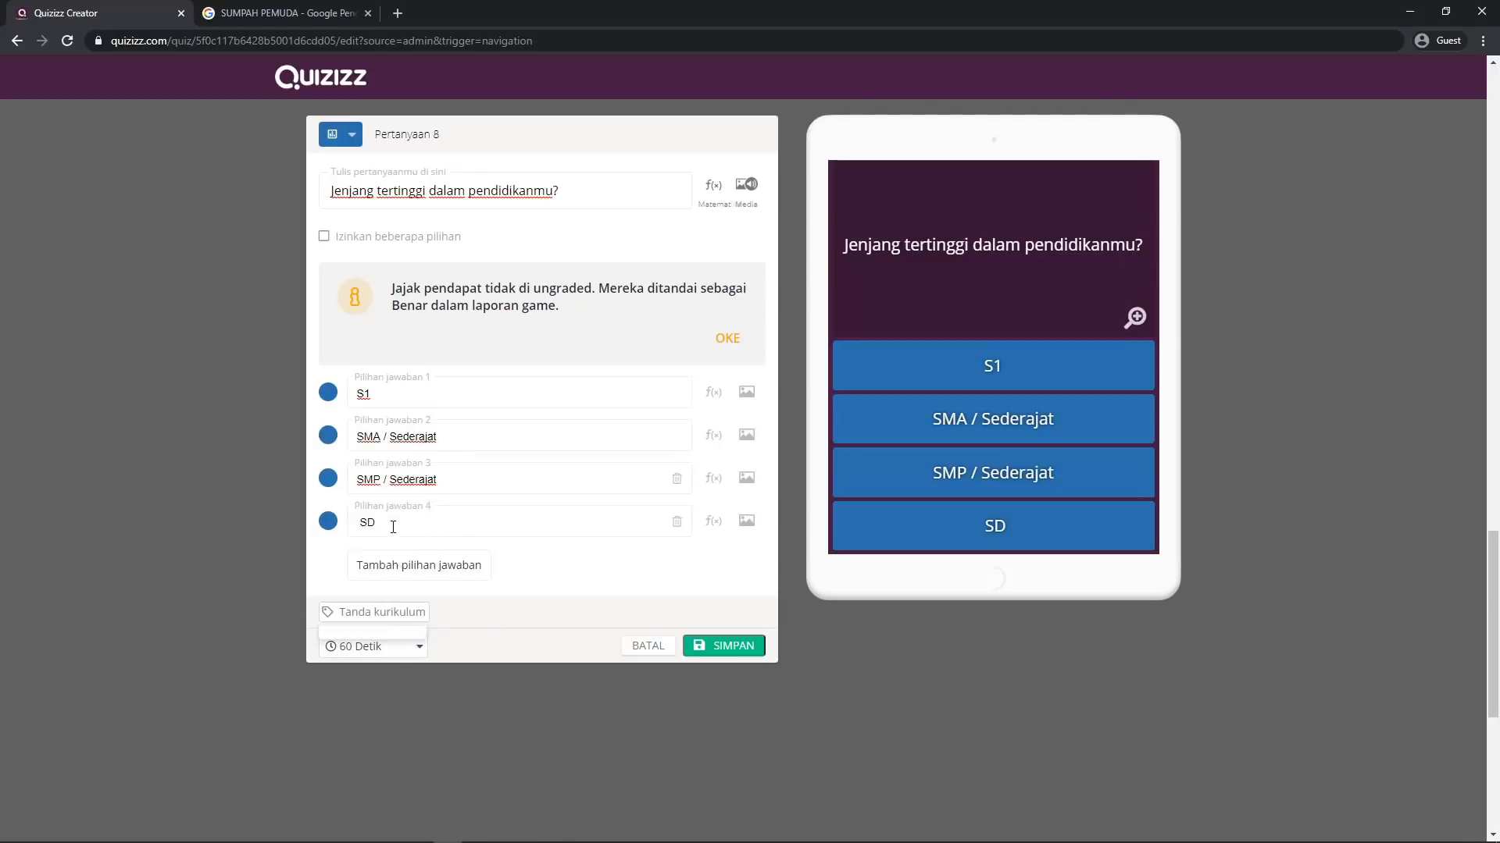
left_click(733, 646)
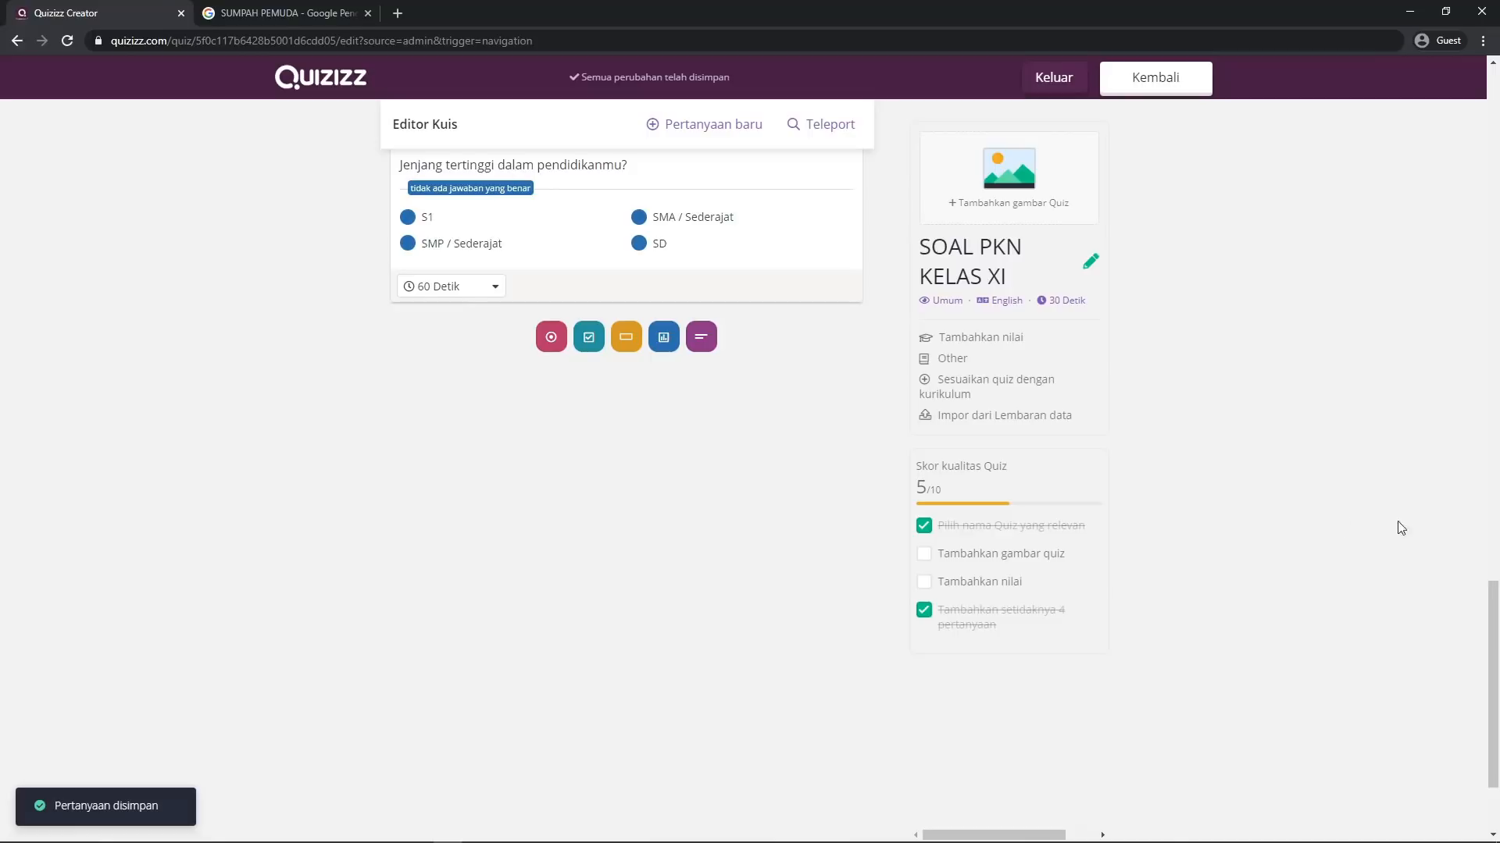
Add an open-ended question as question 9 at the end of the quiz
scroll(1493, 602, "up", 4)
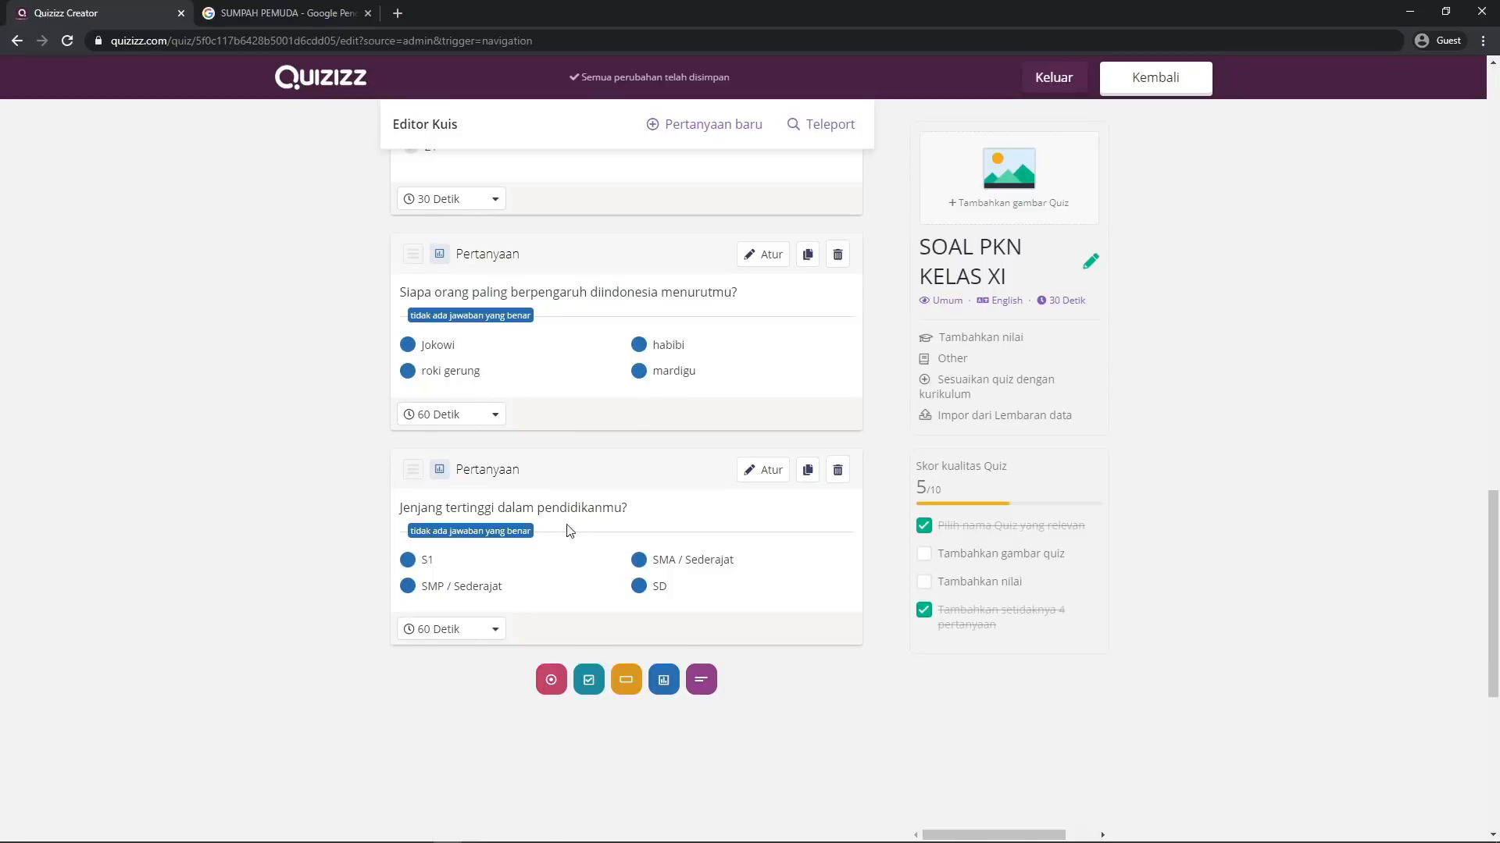
scroll(769, 756, "down", 1)
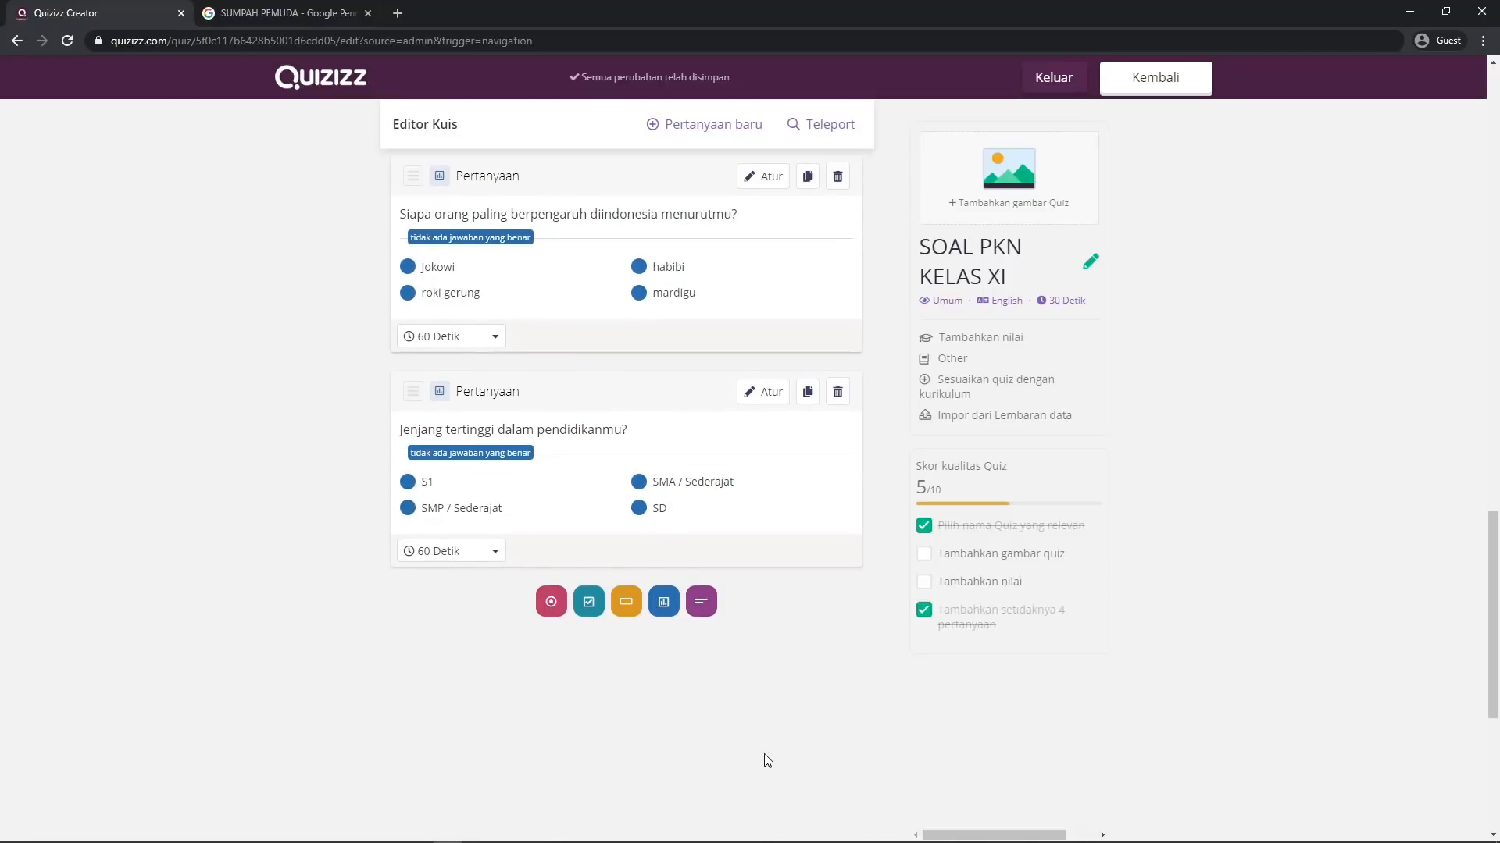
scroll(764, 753, "up", 1)
left_click(706, 681)
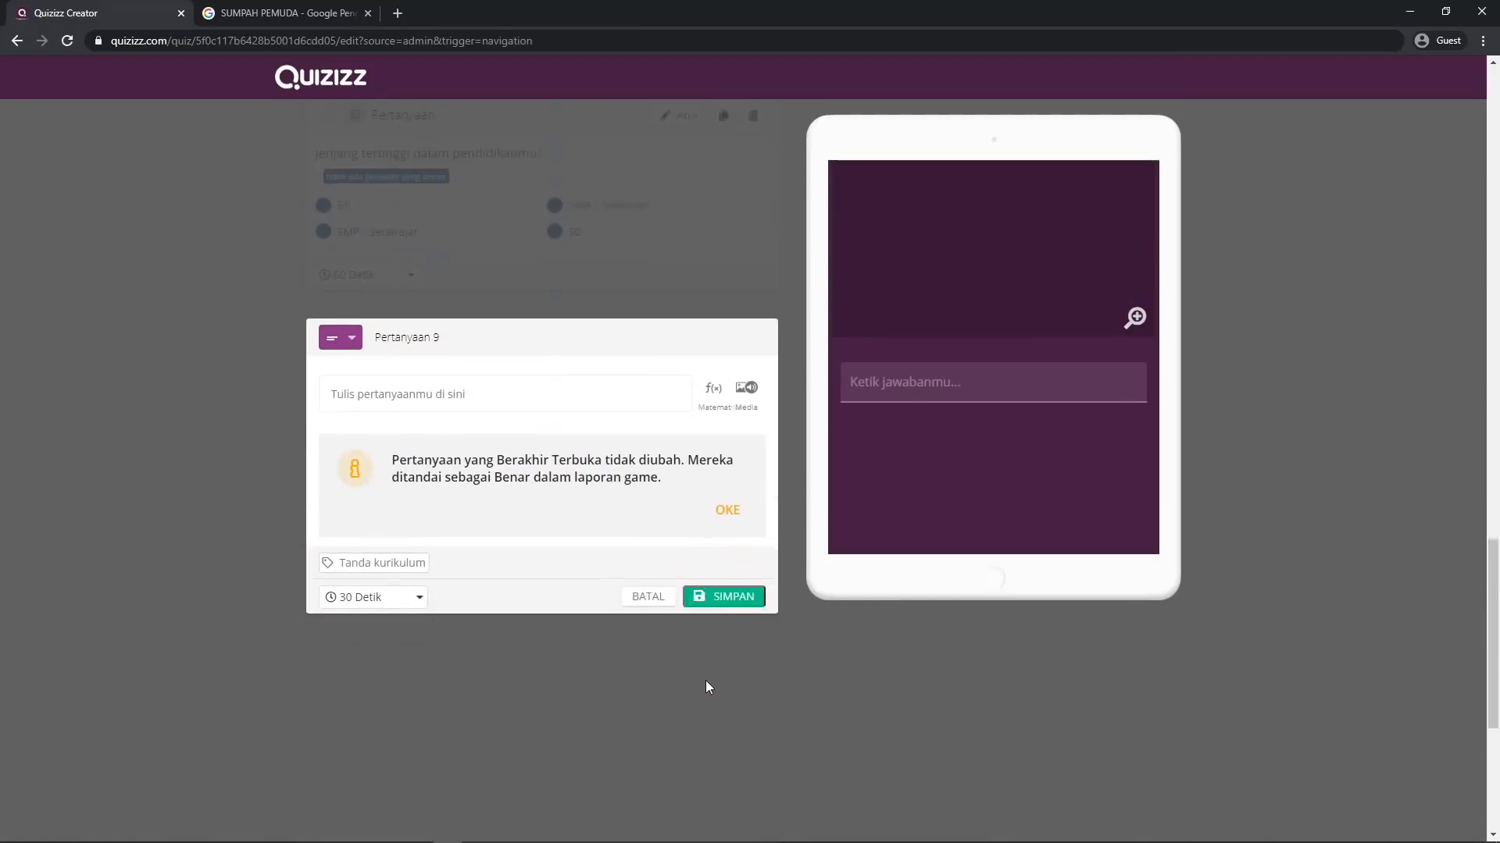
left_click(341, 138)
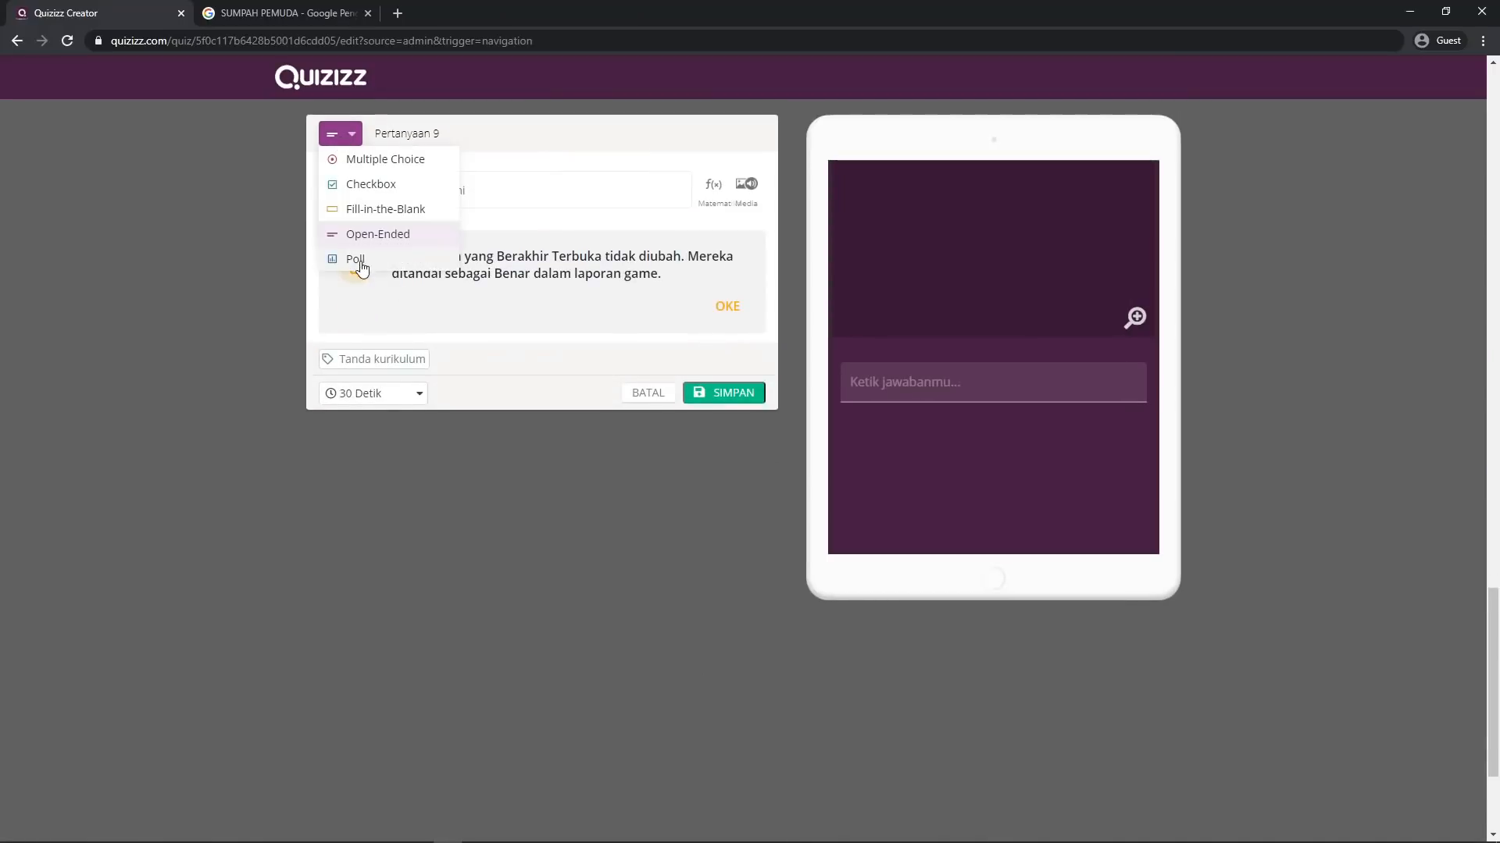
left_click(537, 313)
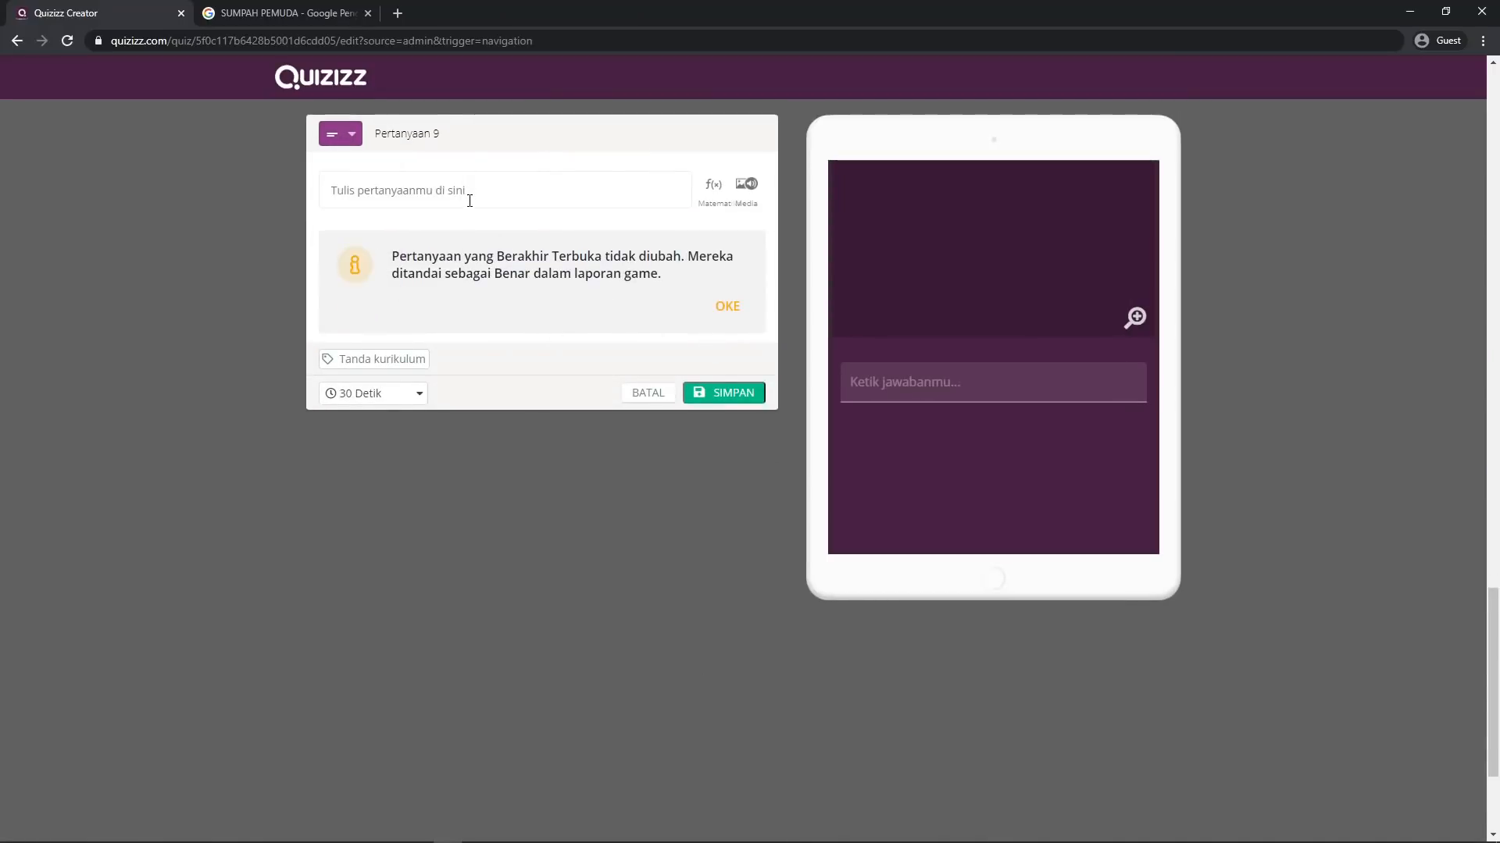
left_click(466, 195)
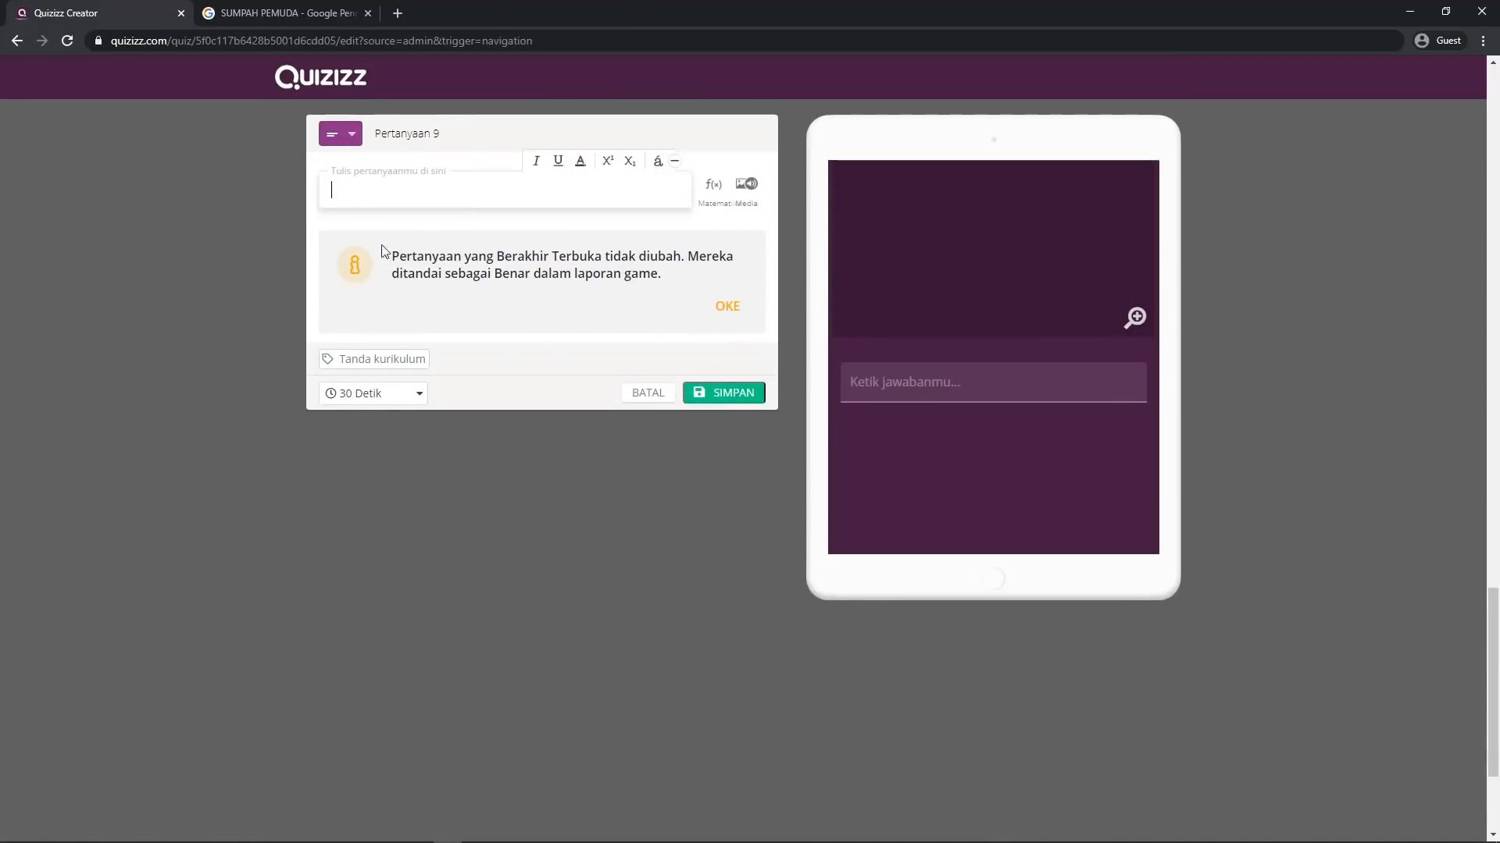
left_click(445, 278)
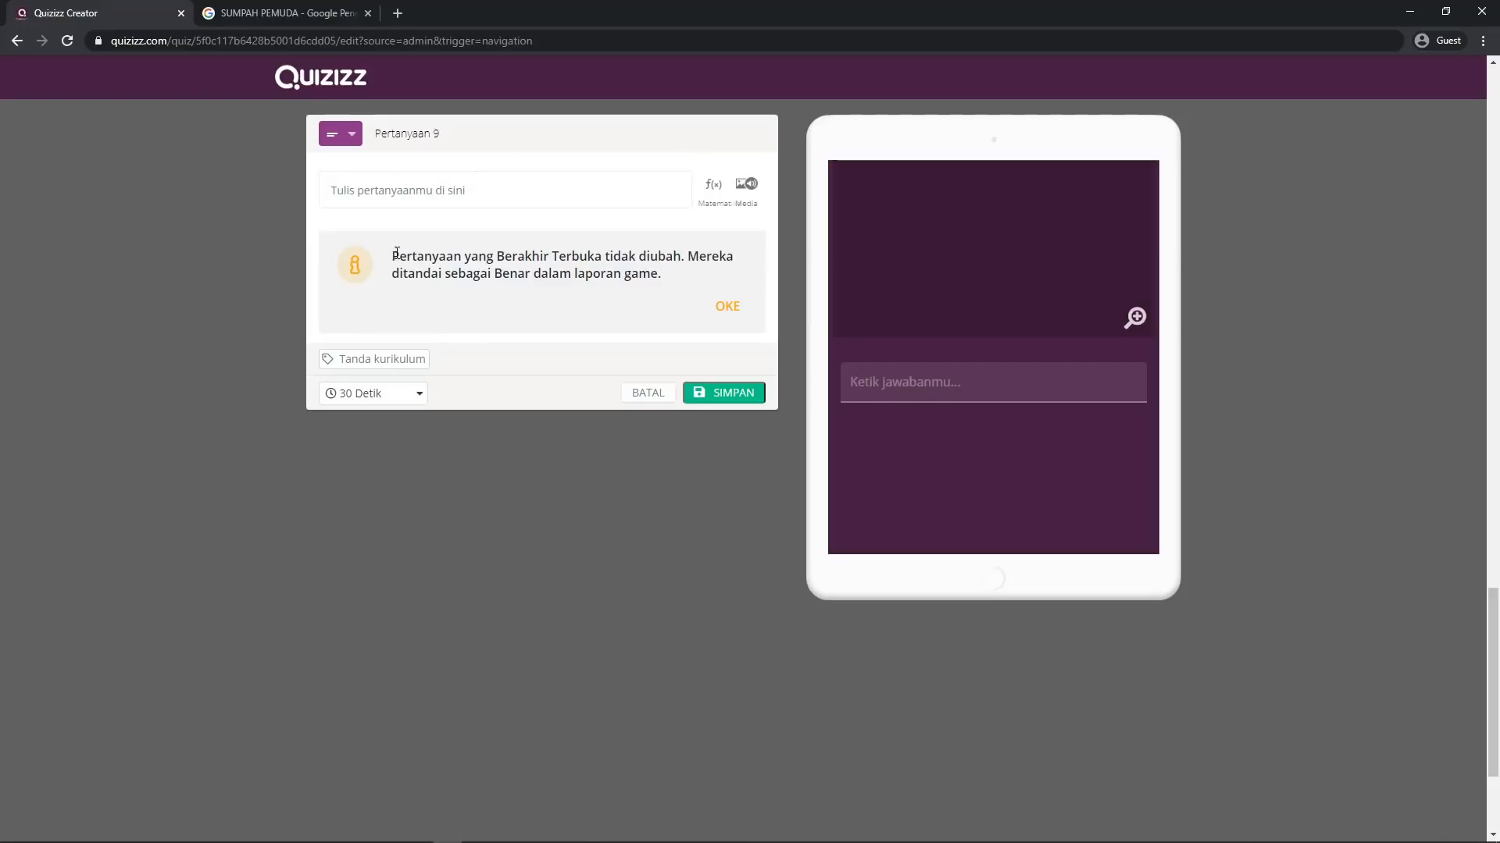
left_click_drag(393, 259, 665, 289)
left_click(500, 281)
left_click(508, 207)
Copy "Kata konstitusi merupakan terjemahan dari bahasa Inggris, yaitU ?" from the Word document into question 9's text in Quizizz, removing the trailing blank lines
left_click(506, 838)
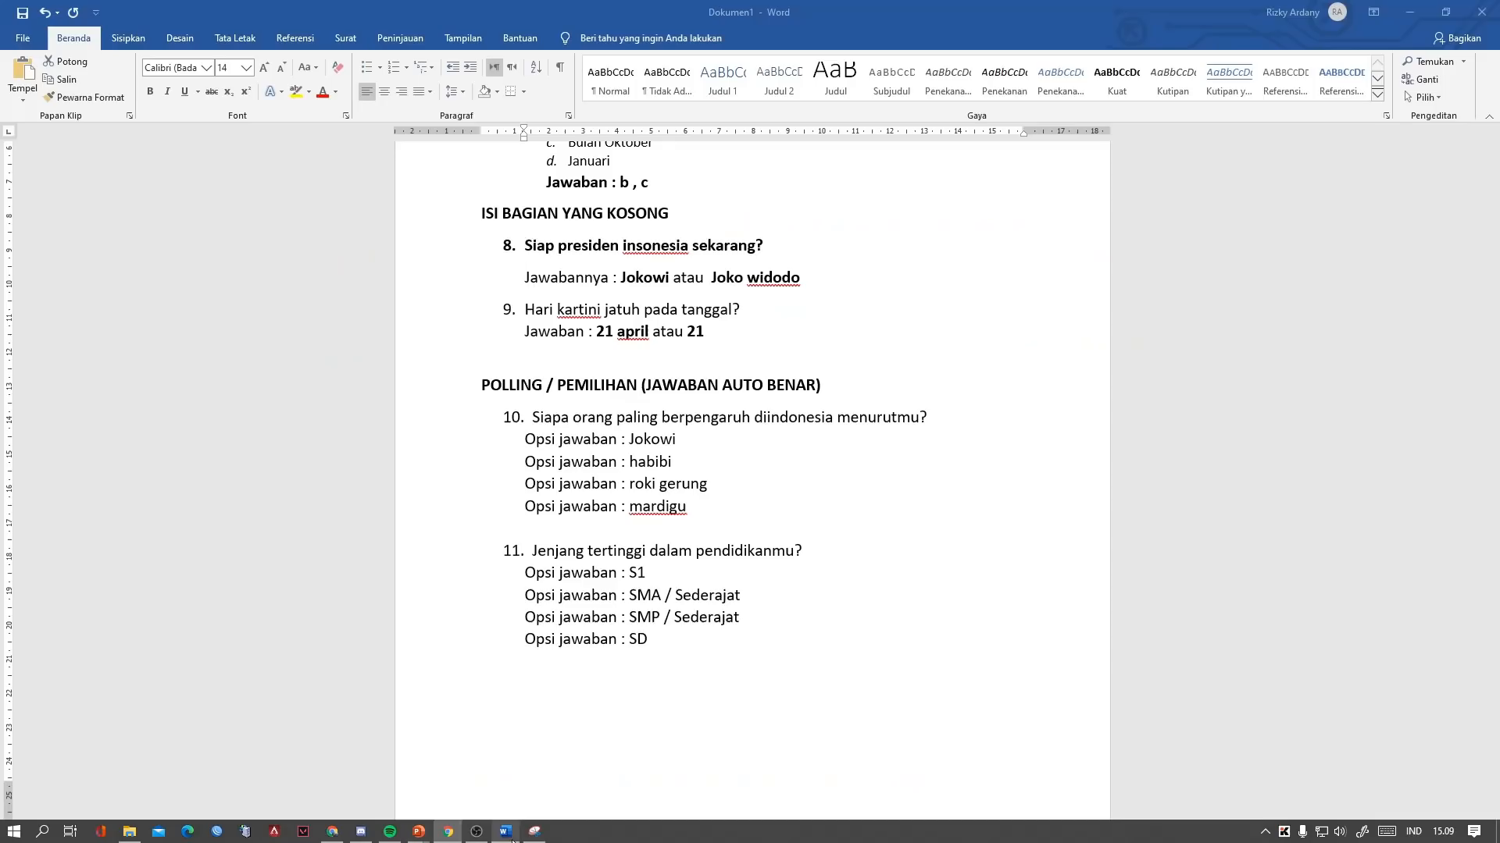
left_click(695, 637)
scroll(713, 643, "down", 7)
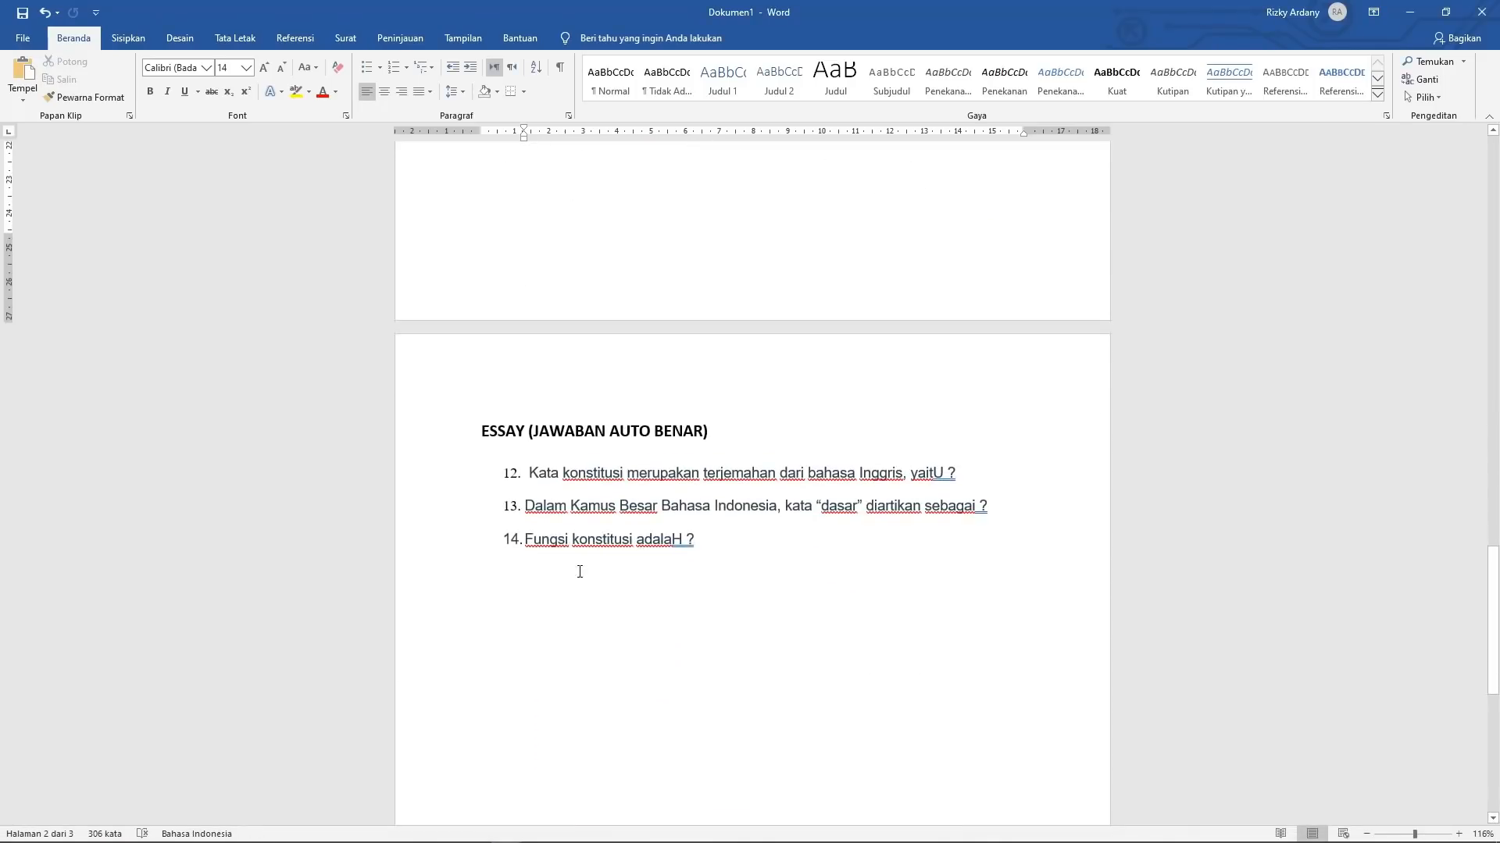
left_click_drag(529, 472, 937, 485)
key("ctrl+c")
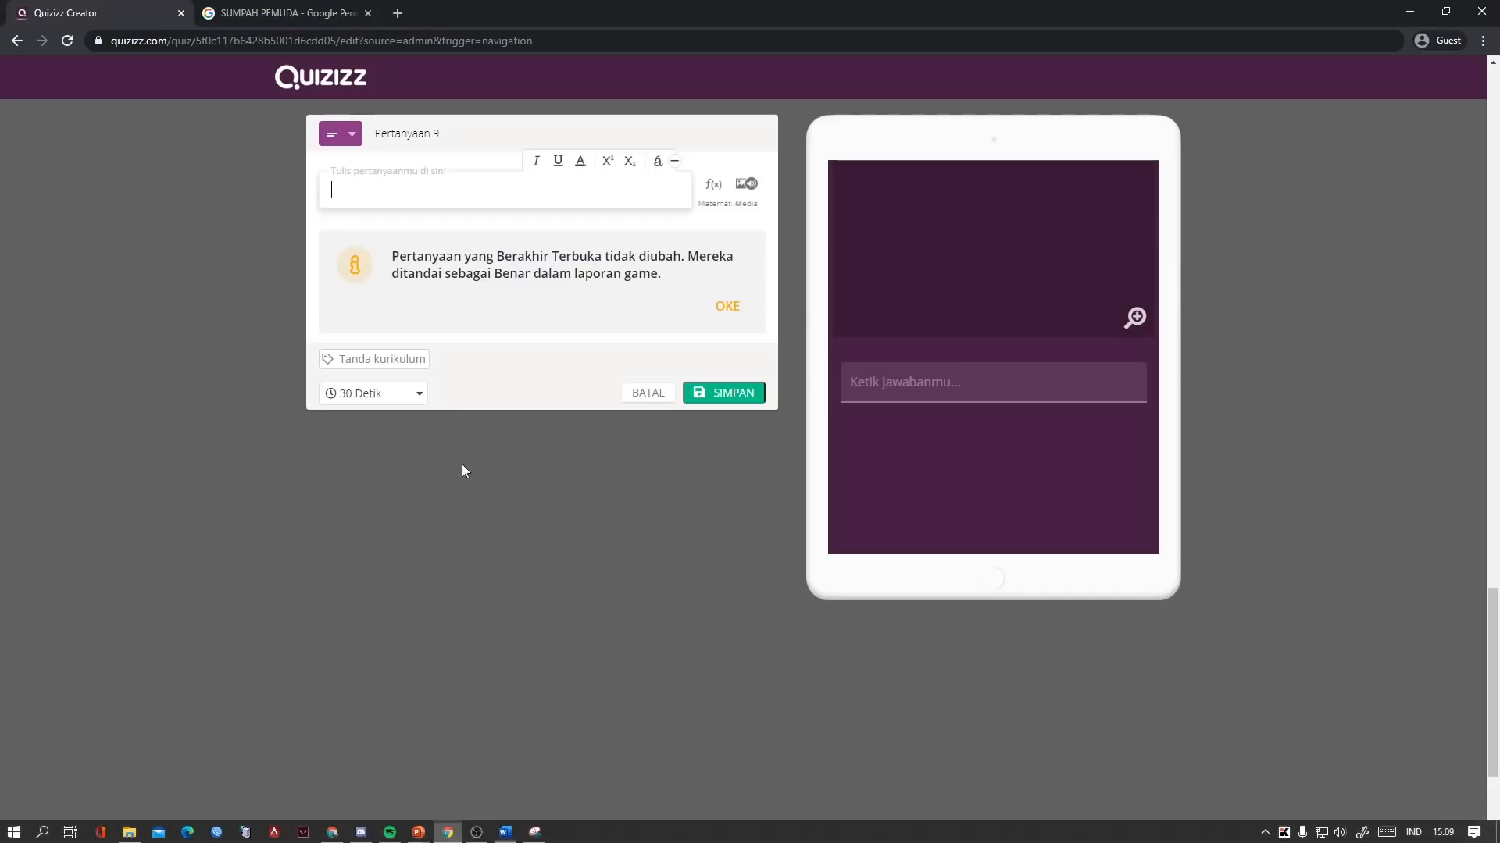
left_click(448, 831)
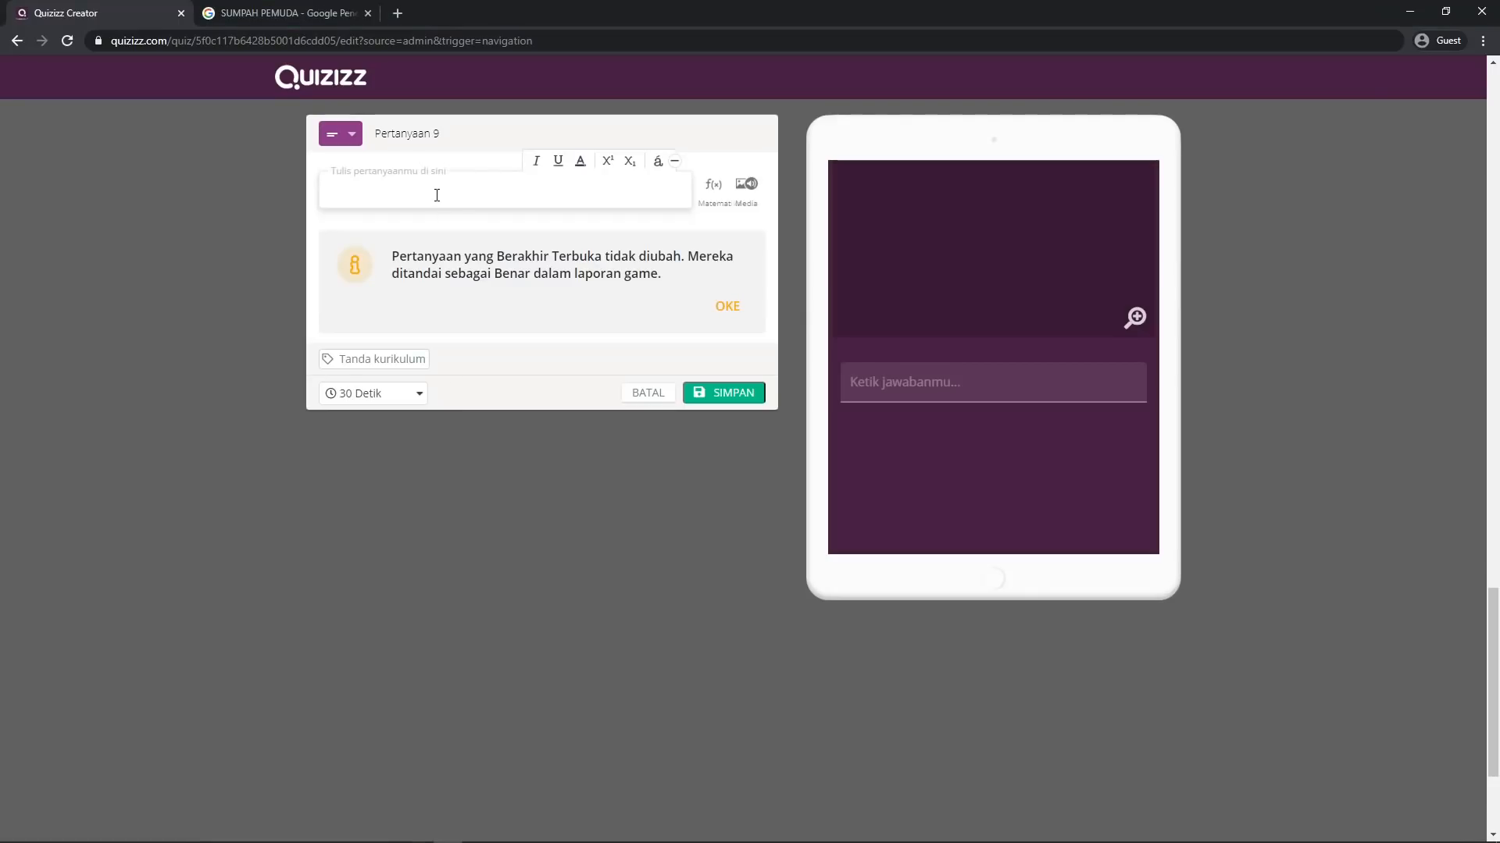
key("ctrl+v")
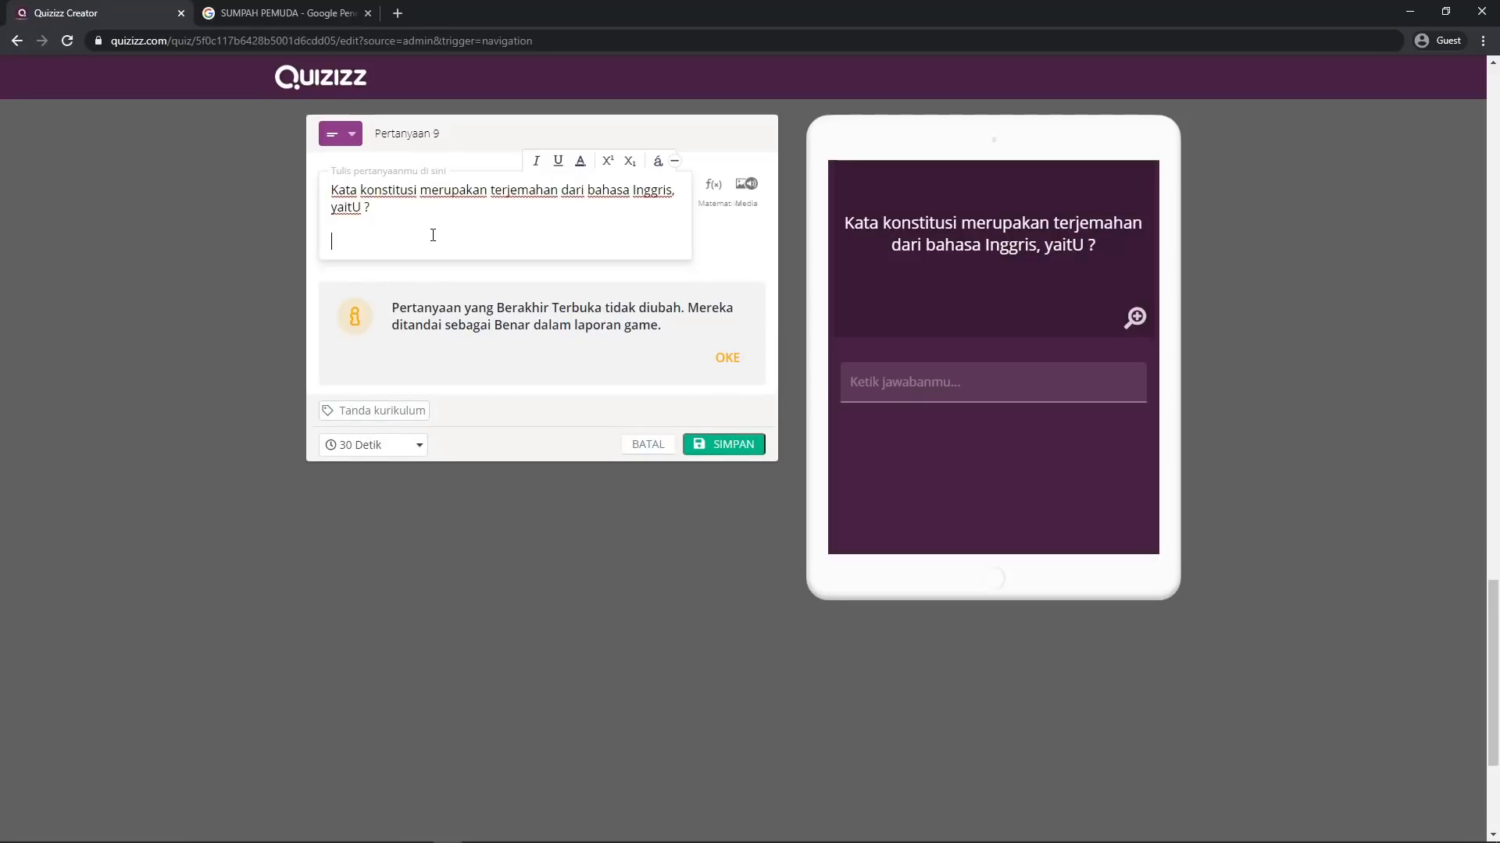
key("BackSpace")
left_click(400, 192)
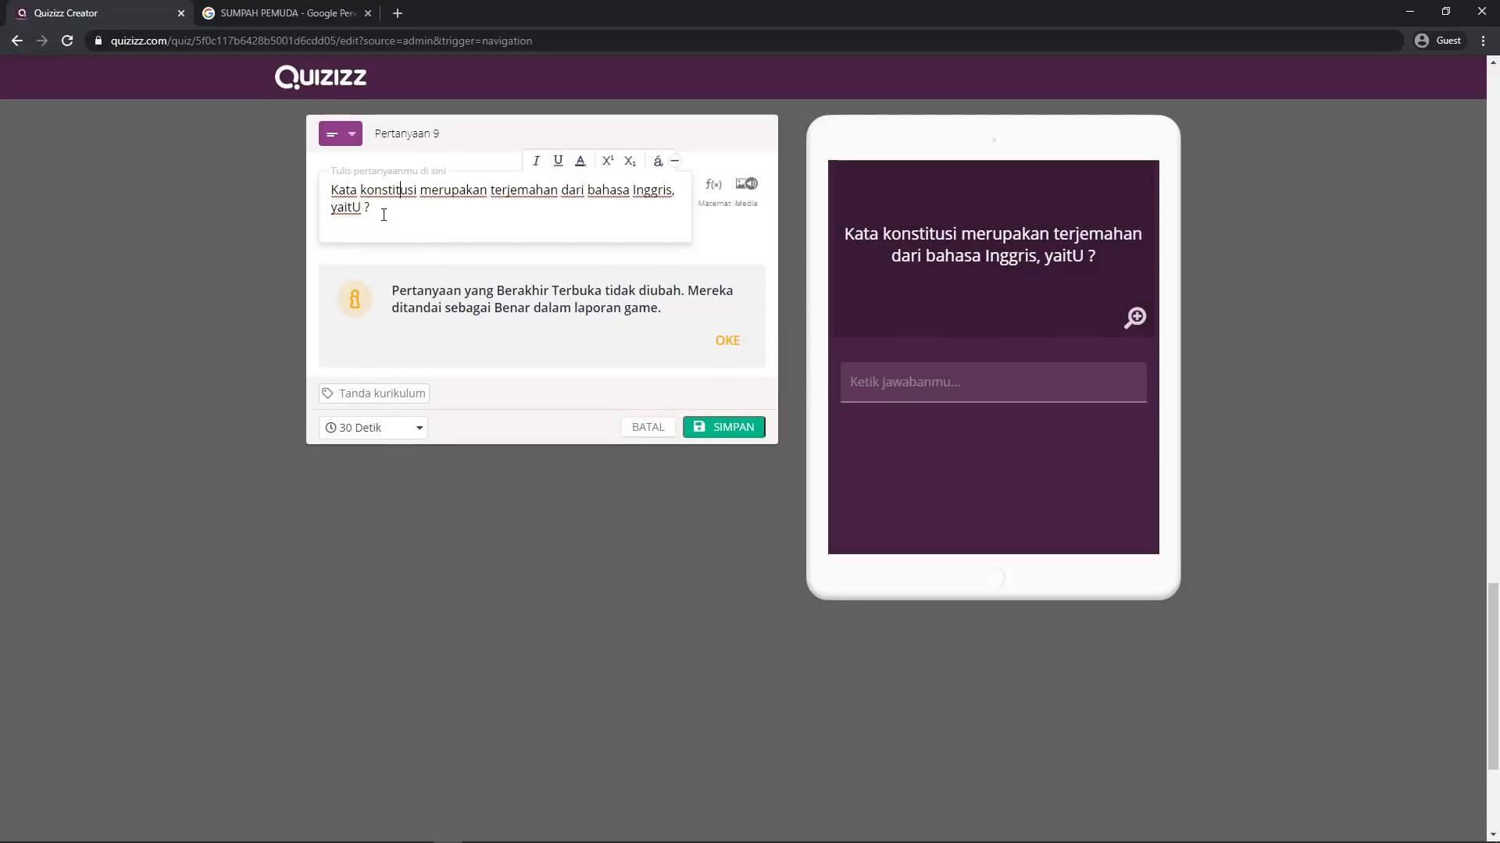
key("Delete")
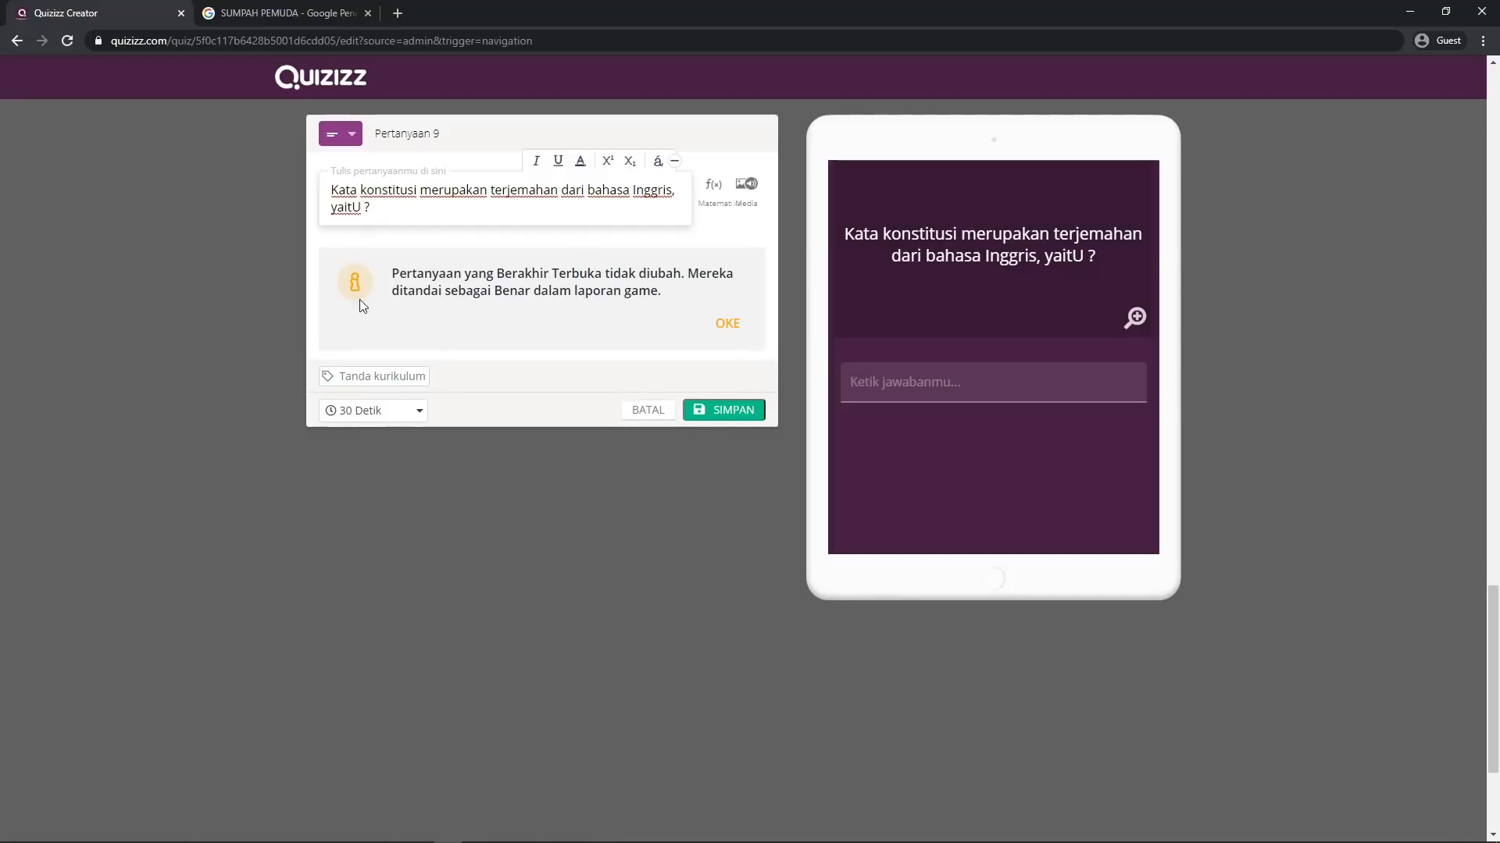
Set question 9's time limit to 3 minutes (3 Menit) and save the question
left_click_drag(392, 274, 683, 288)
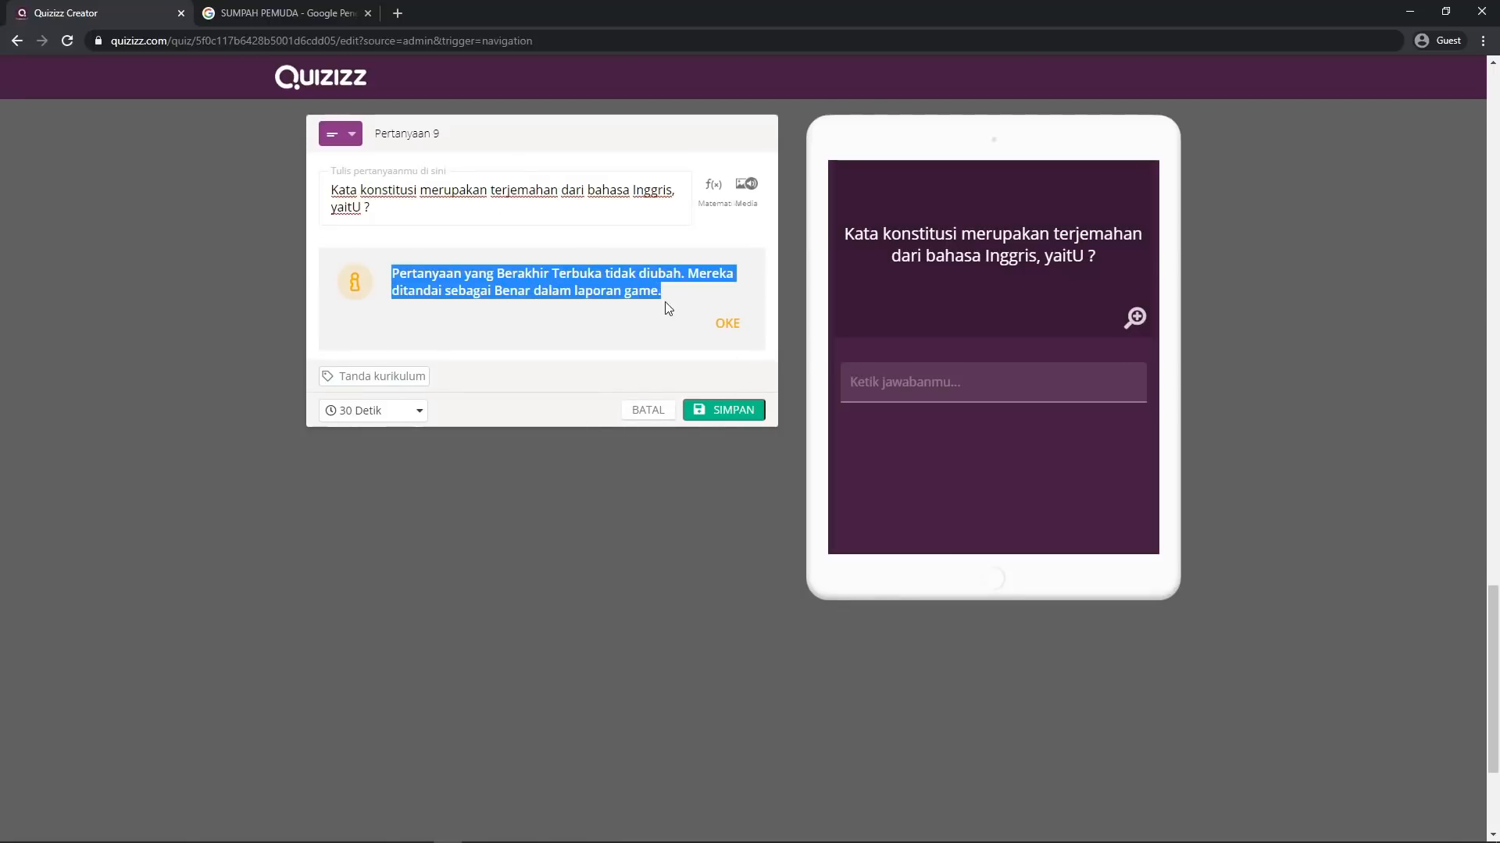
left_click(694, 364)
left_click(401, 414)
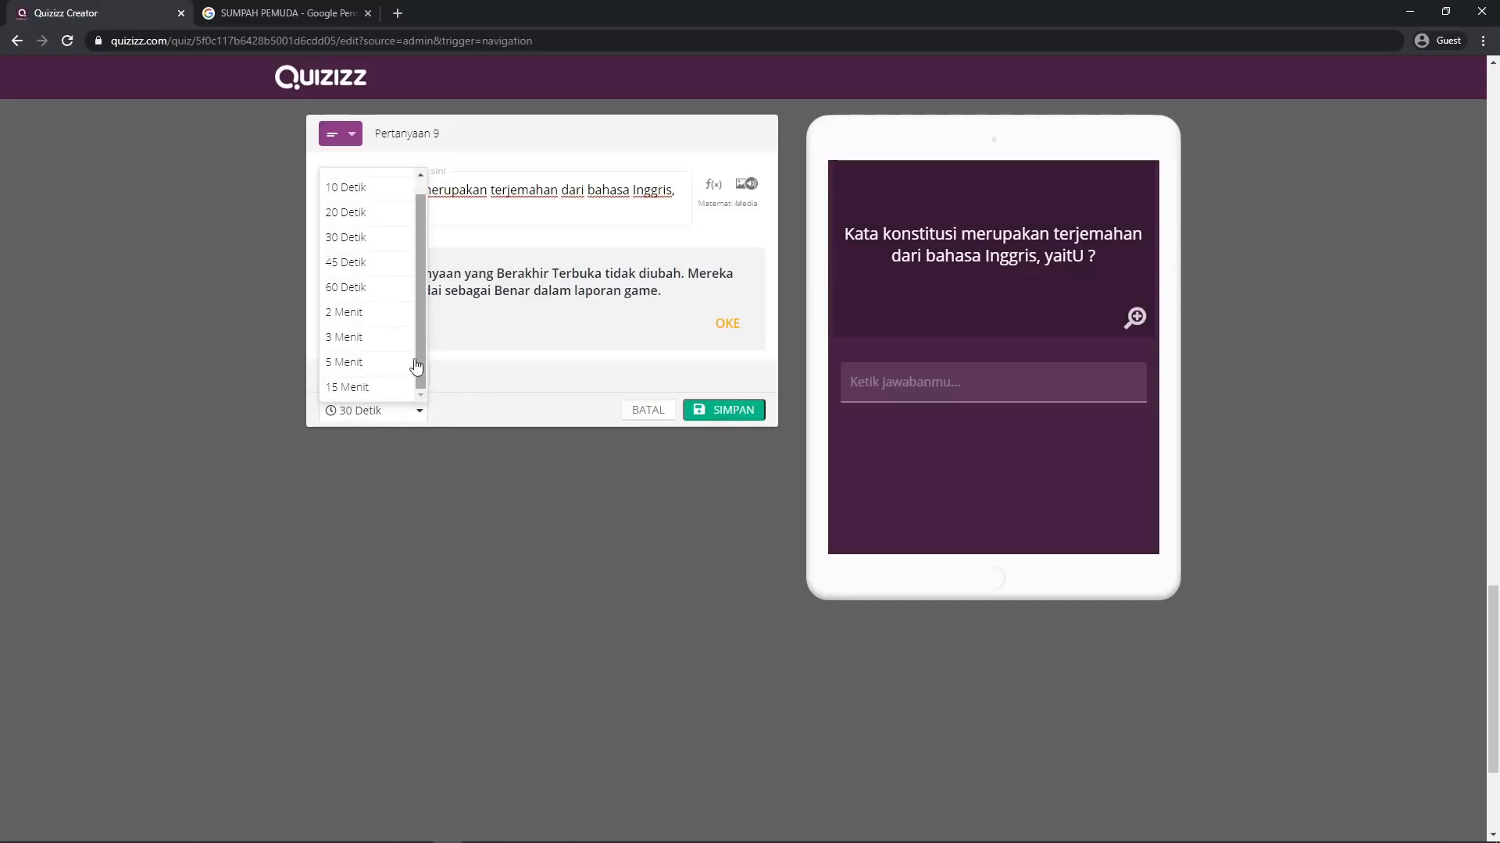
left_click(360, 338)
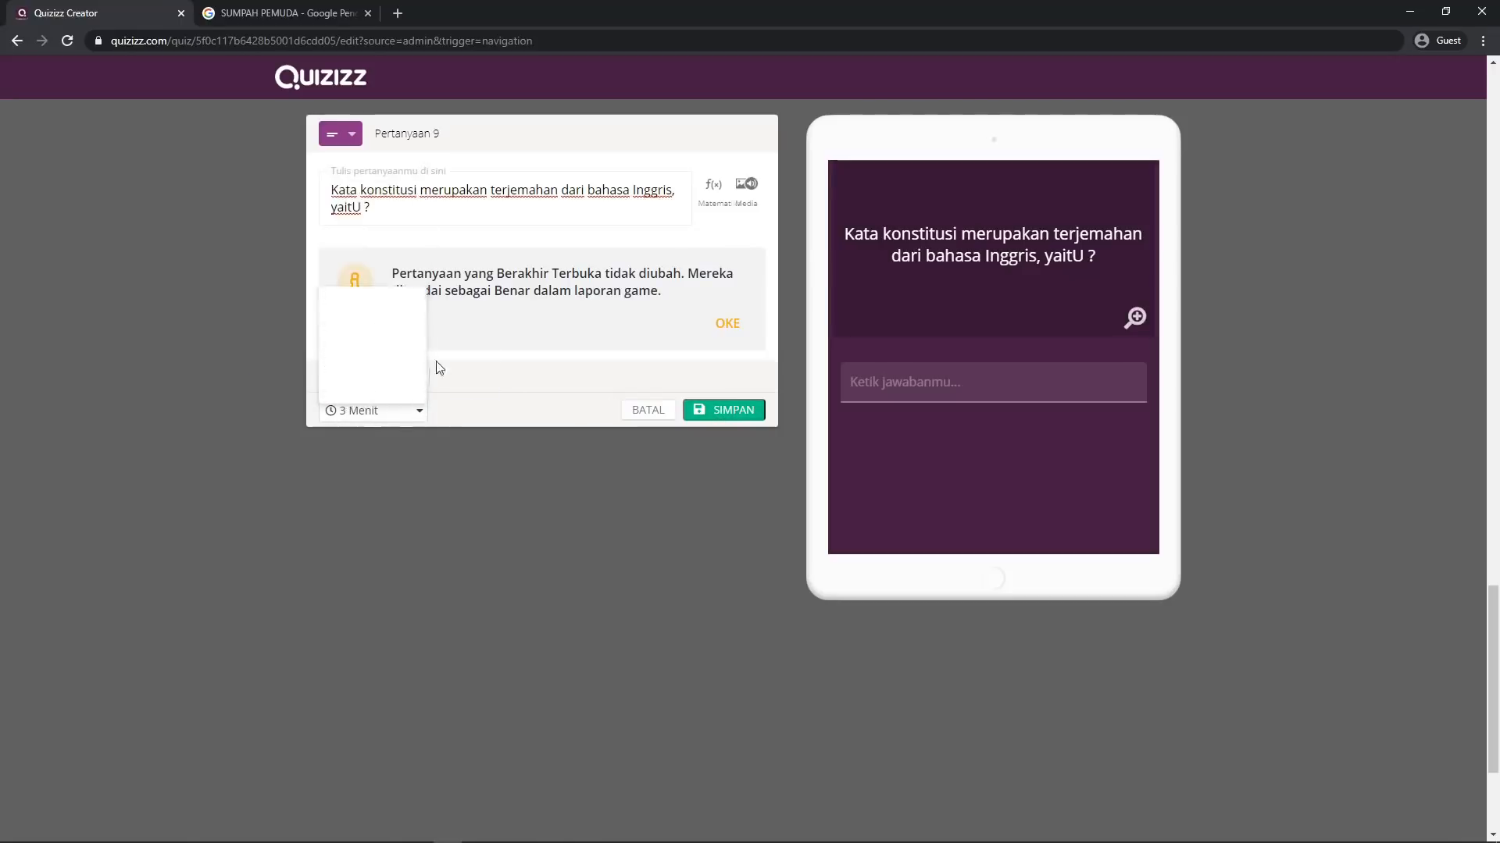
left_click(723, 411)
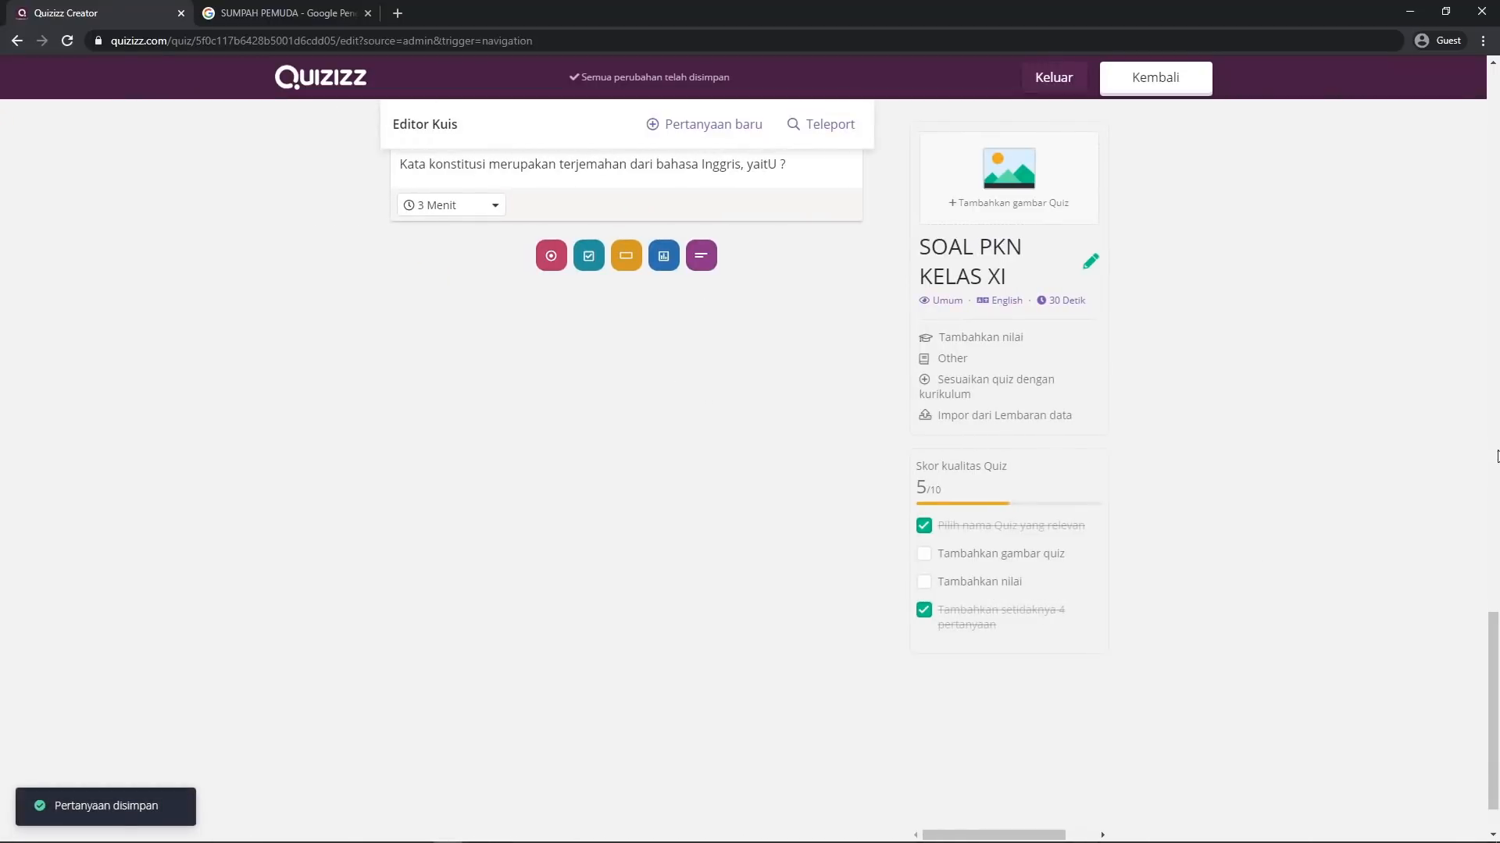
Add open-ended question 10 with "Dalam Kamus Besar Bahasa Indonesia, kata “dasar” diartikan sebagai ?" copied from the Word document, and save it
left_click_drag(1494, 661, 1495, 577)
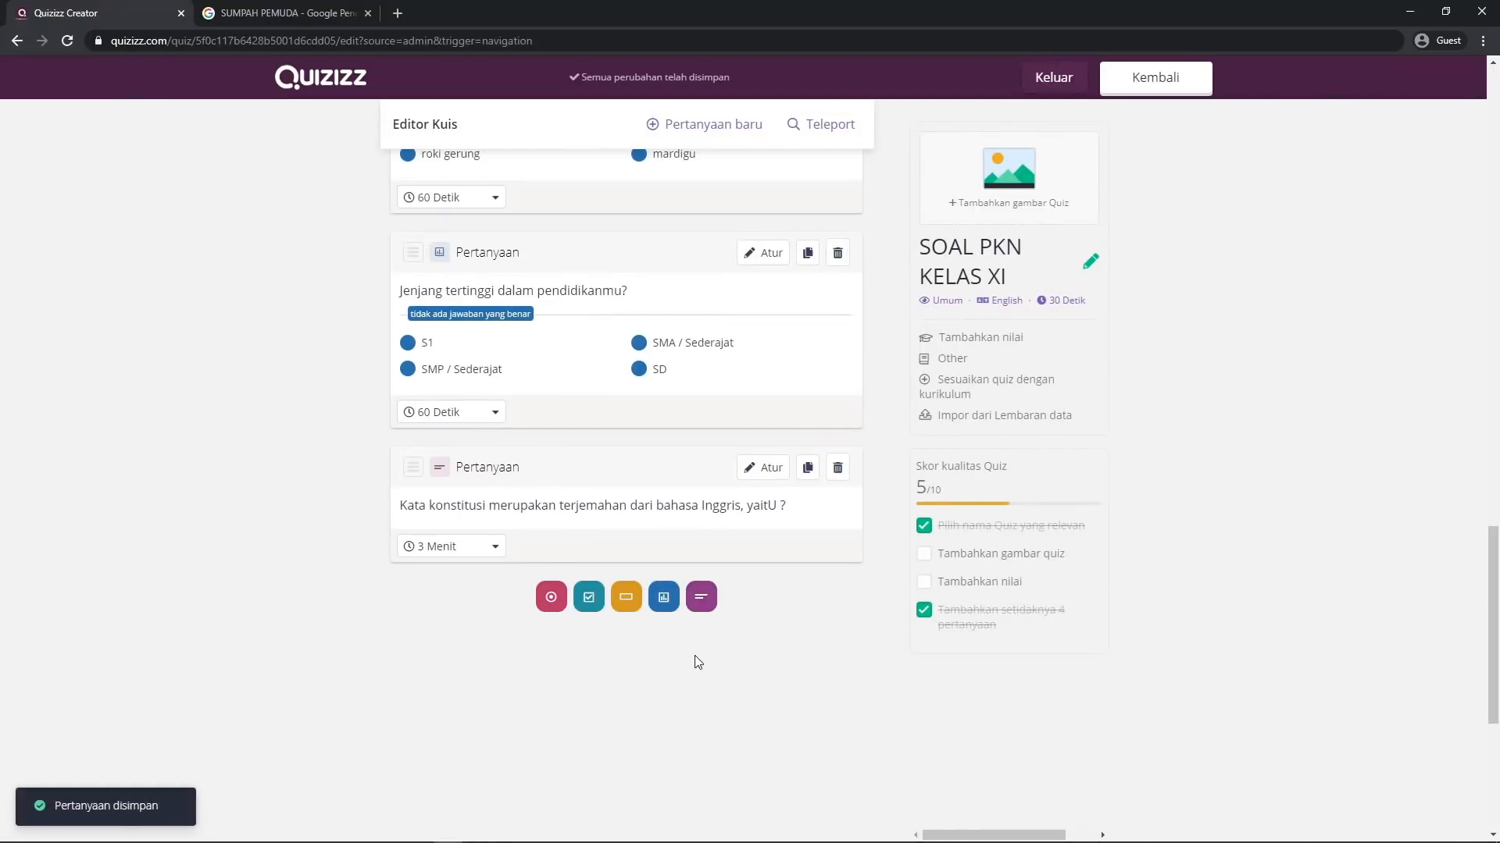
left_click(701, 596)
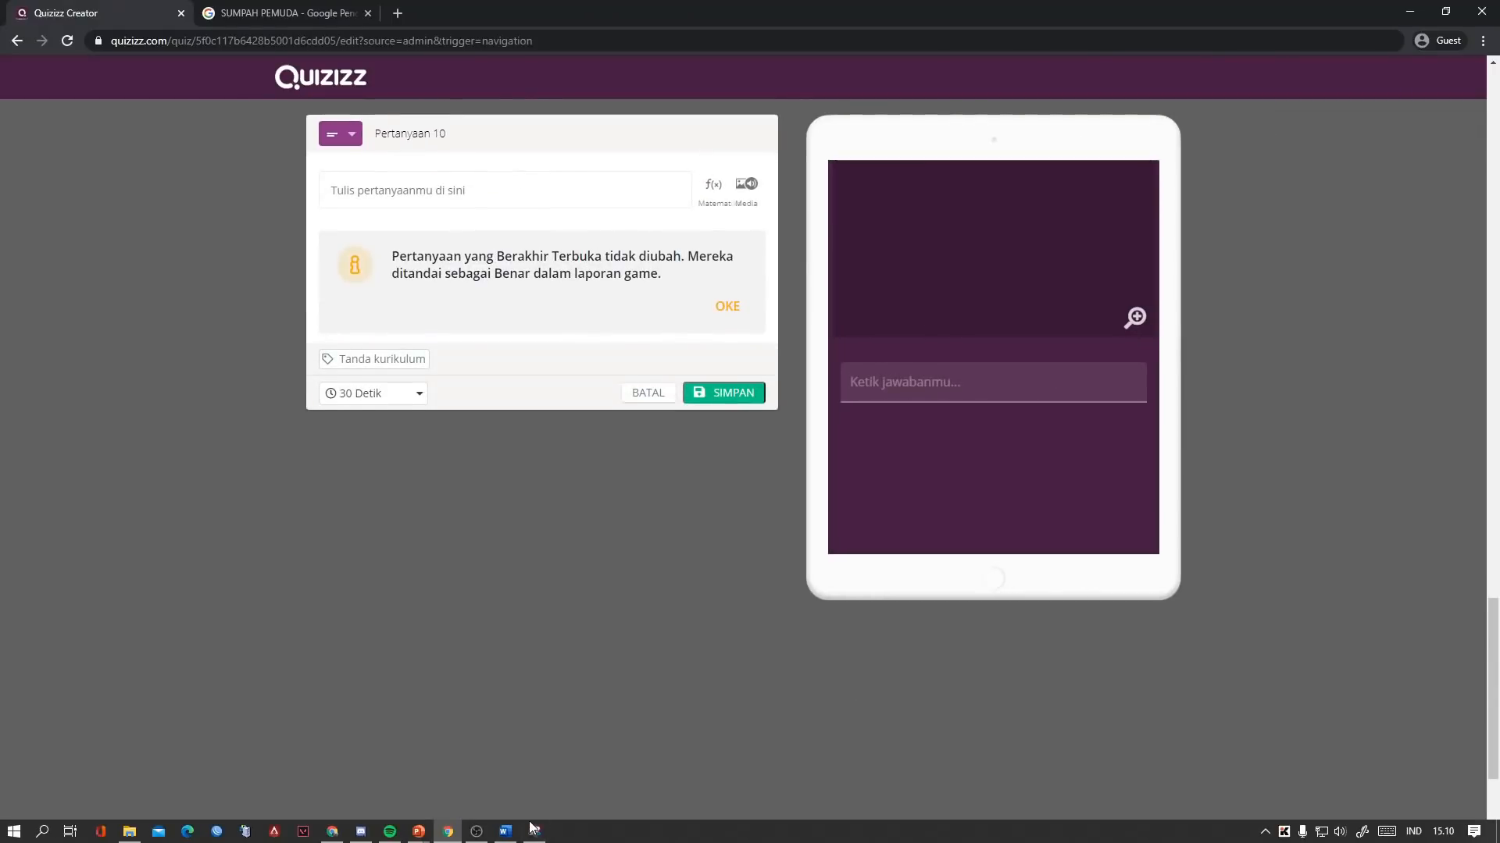
left_click(505, 831)
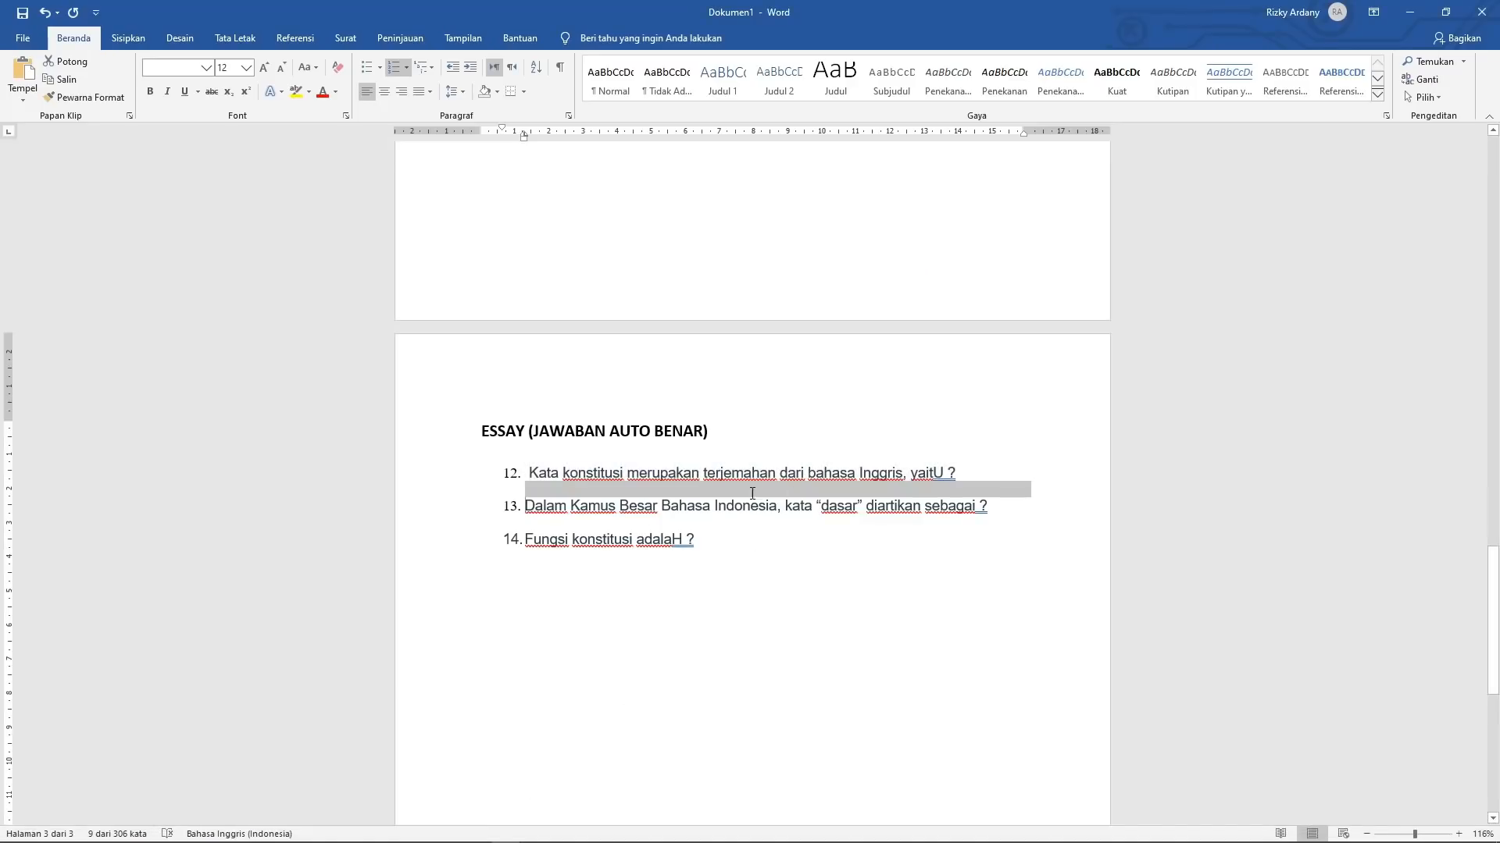
left_click_drag(752, 492, 996, 508)
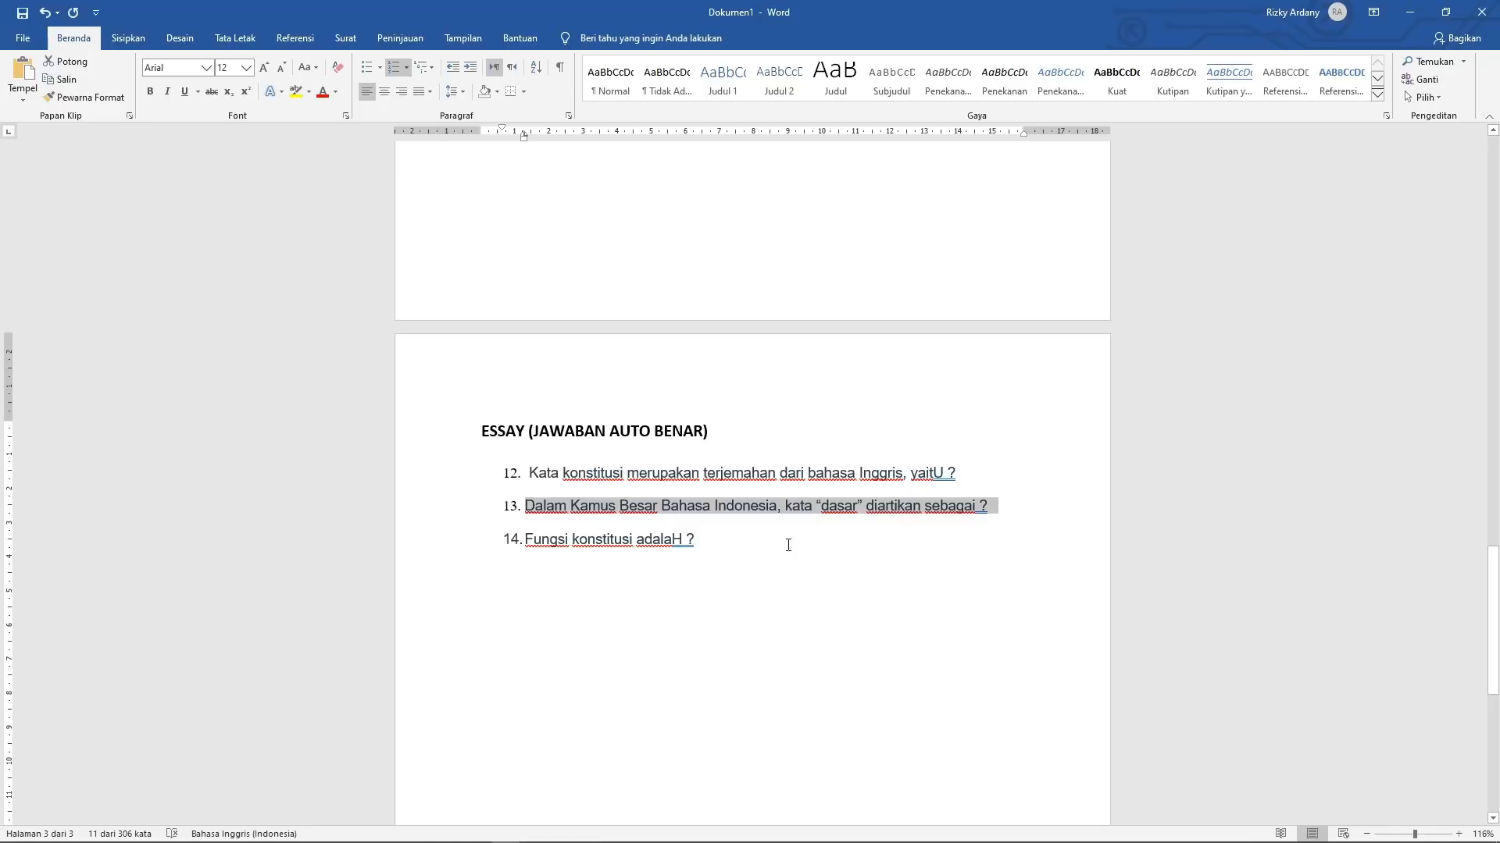
left_click(447, 831)
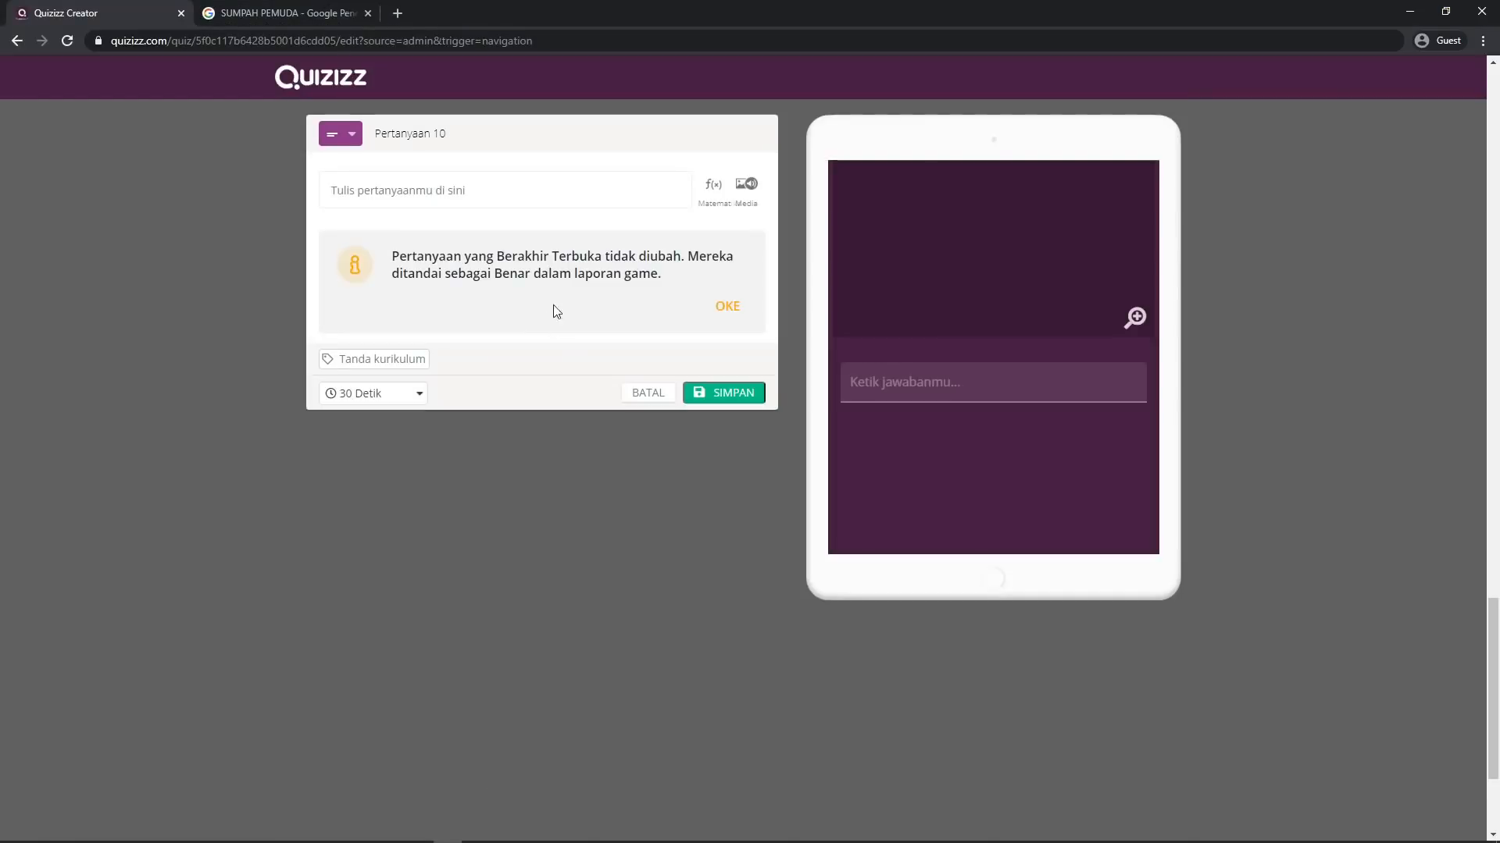
left_click(460, 191)
type("Dalam Kamus Besar Bahasa Indonesia, kata \"dasar\" diartikan sebagai ?")
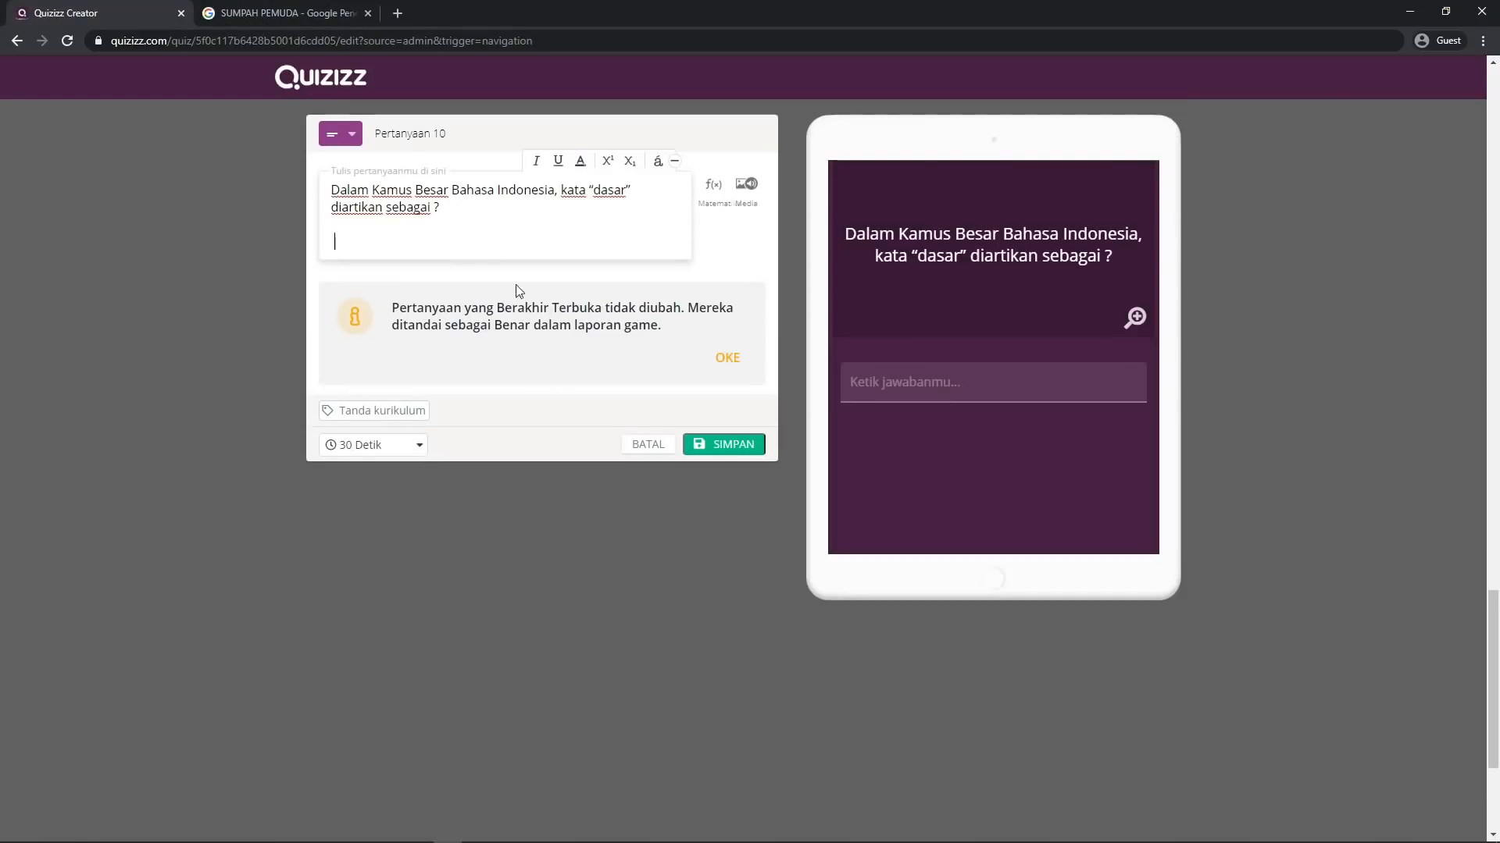
left_click(723, 449)
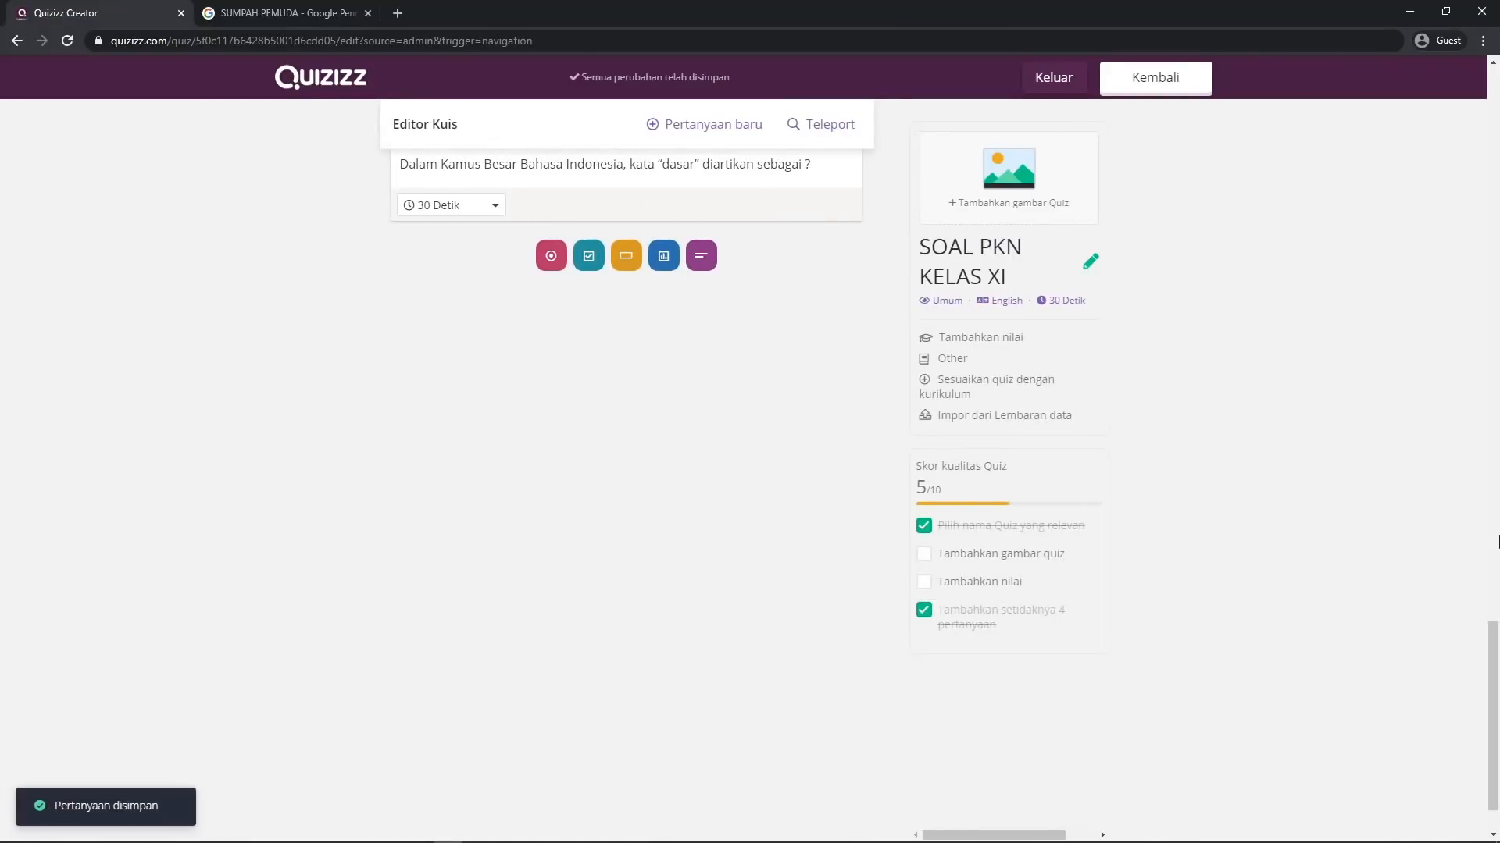
scroll(1497, 562, "up", 5)
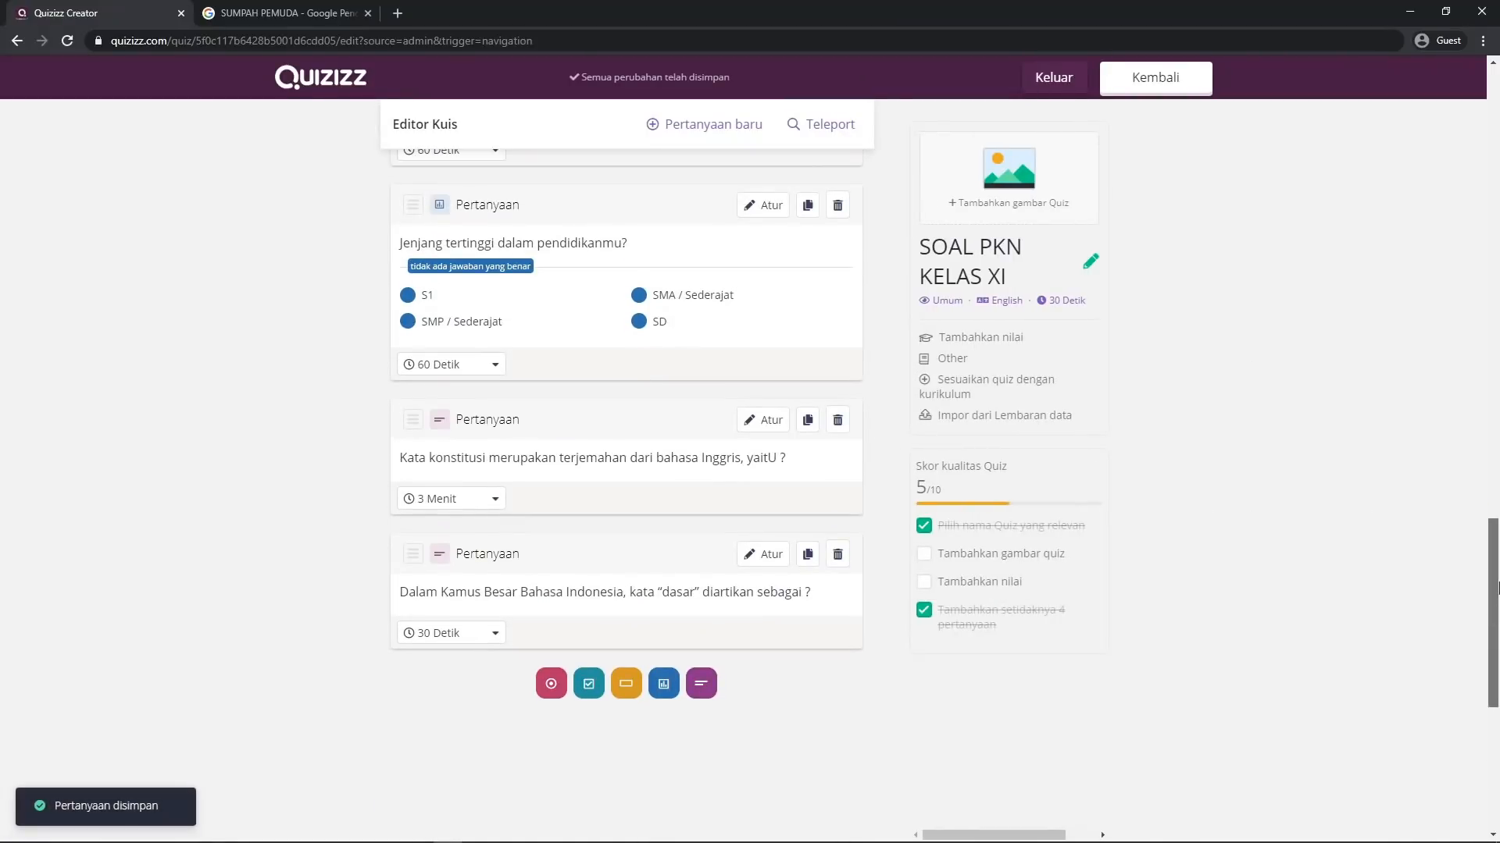
scroll(1497, 587, "up", 20)
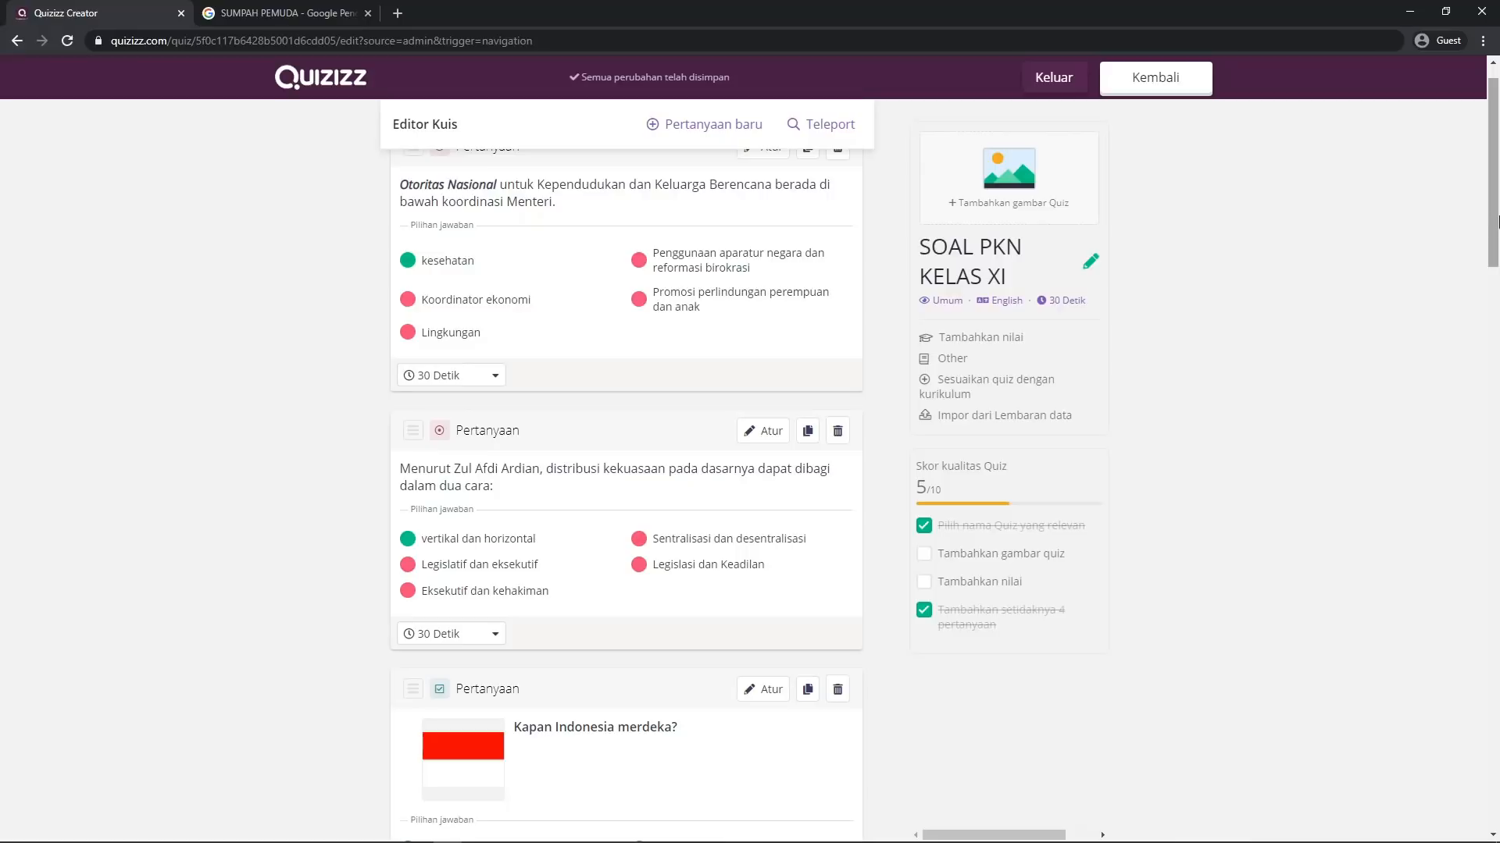
scroll(1497, 221, "up", 1)
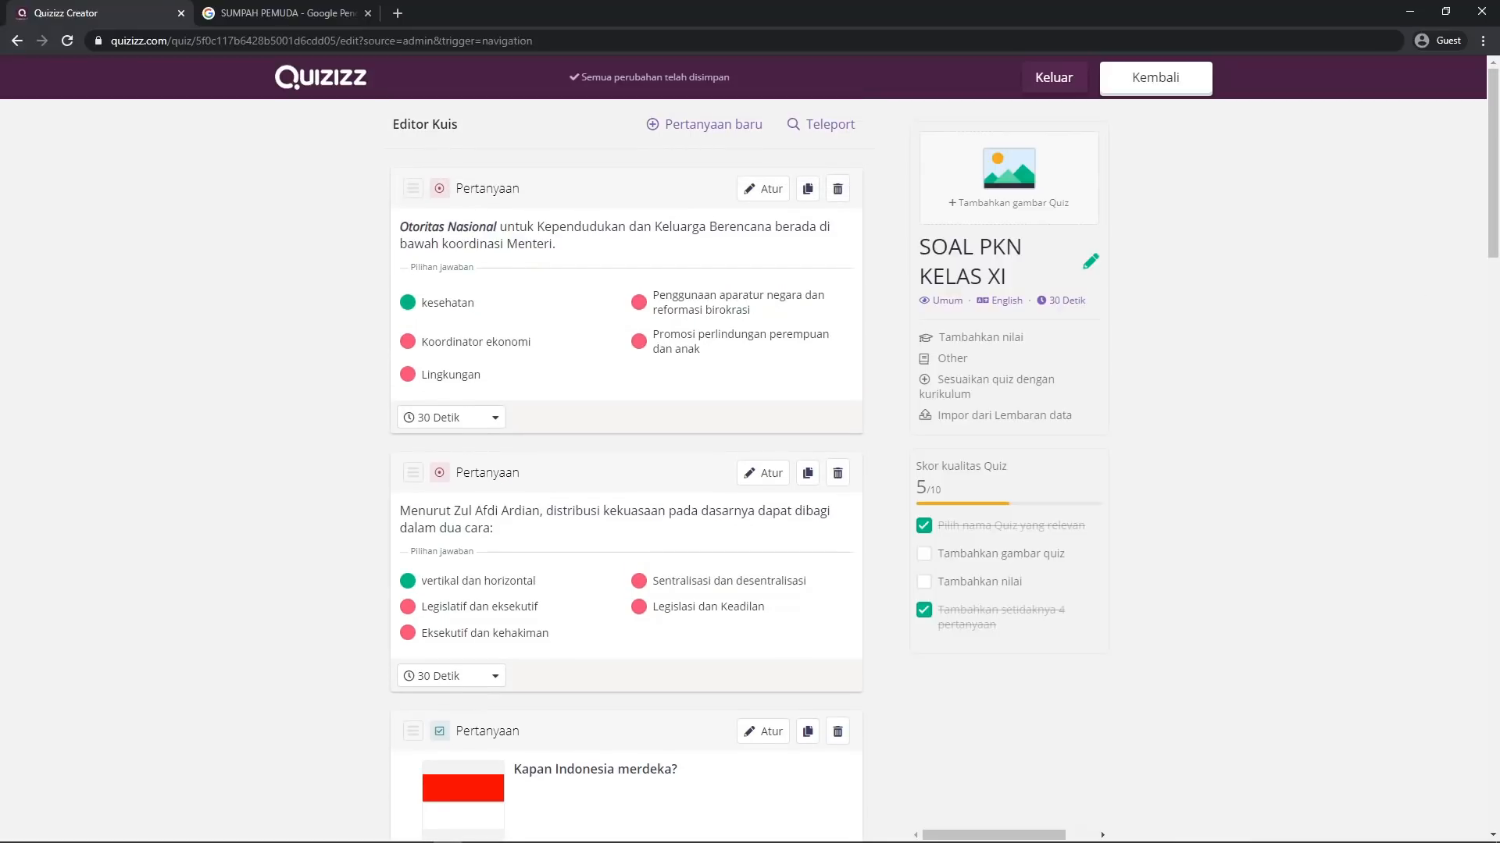
left_click(477, 833)
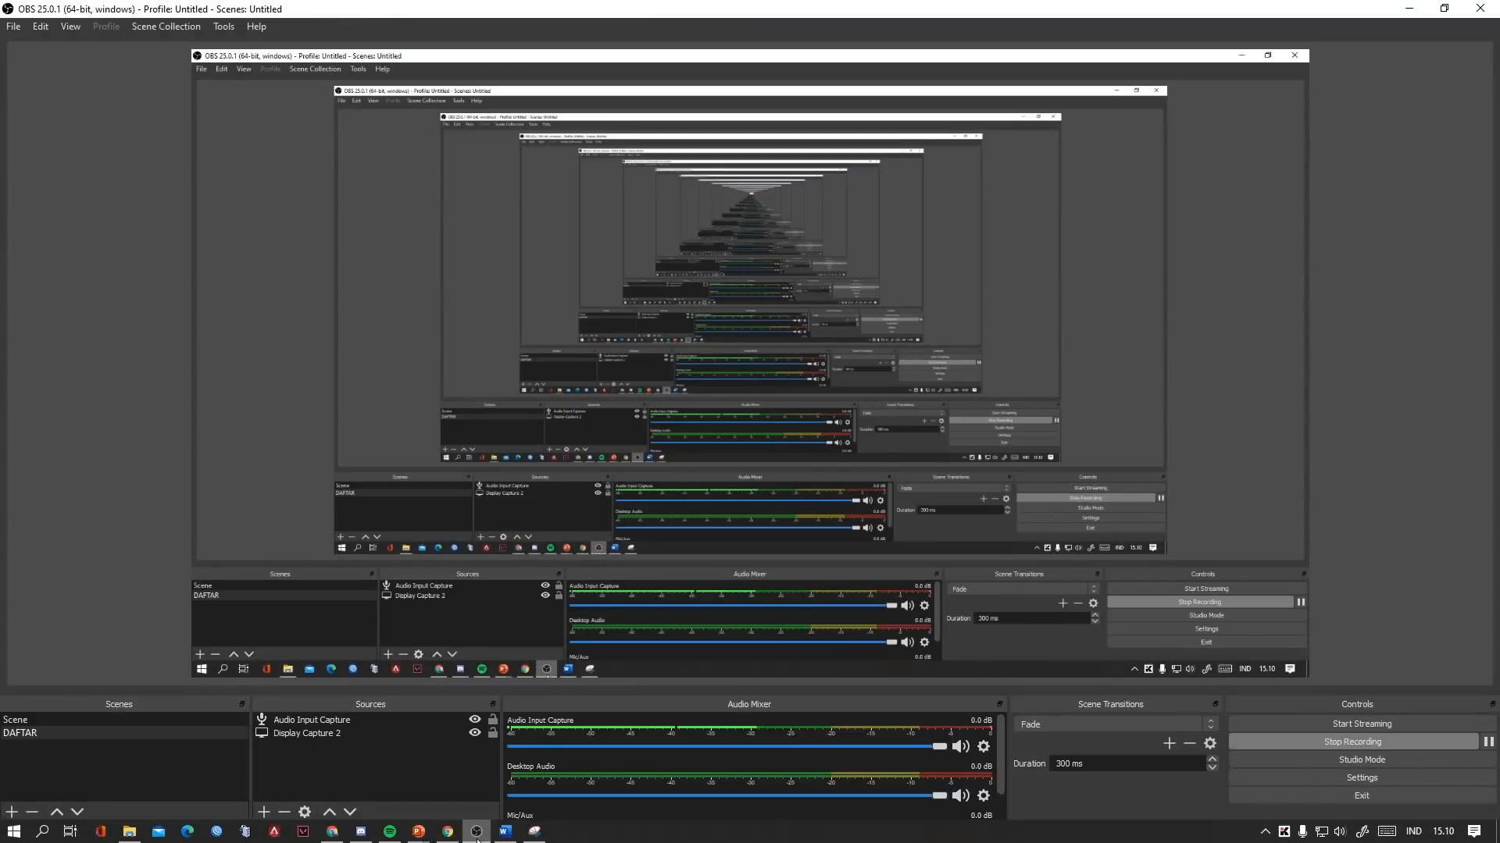
left_click(476, 833)
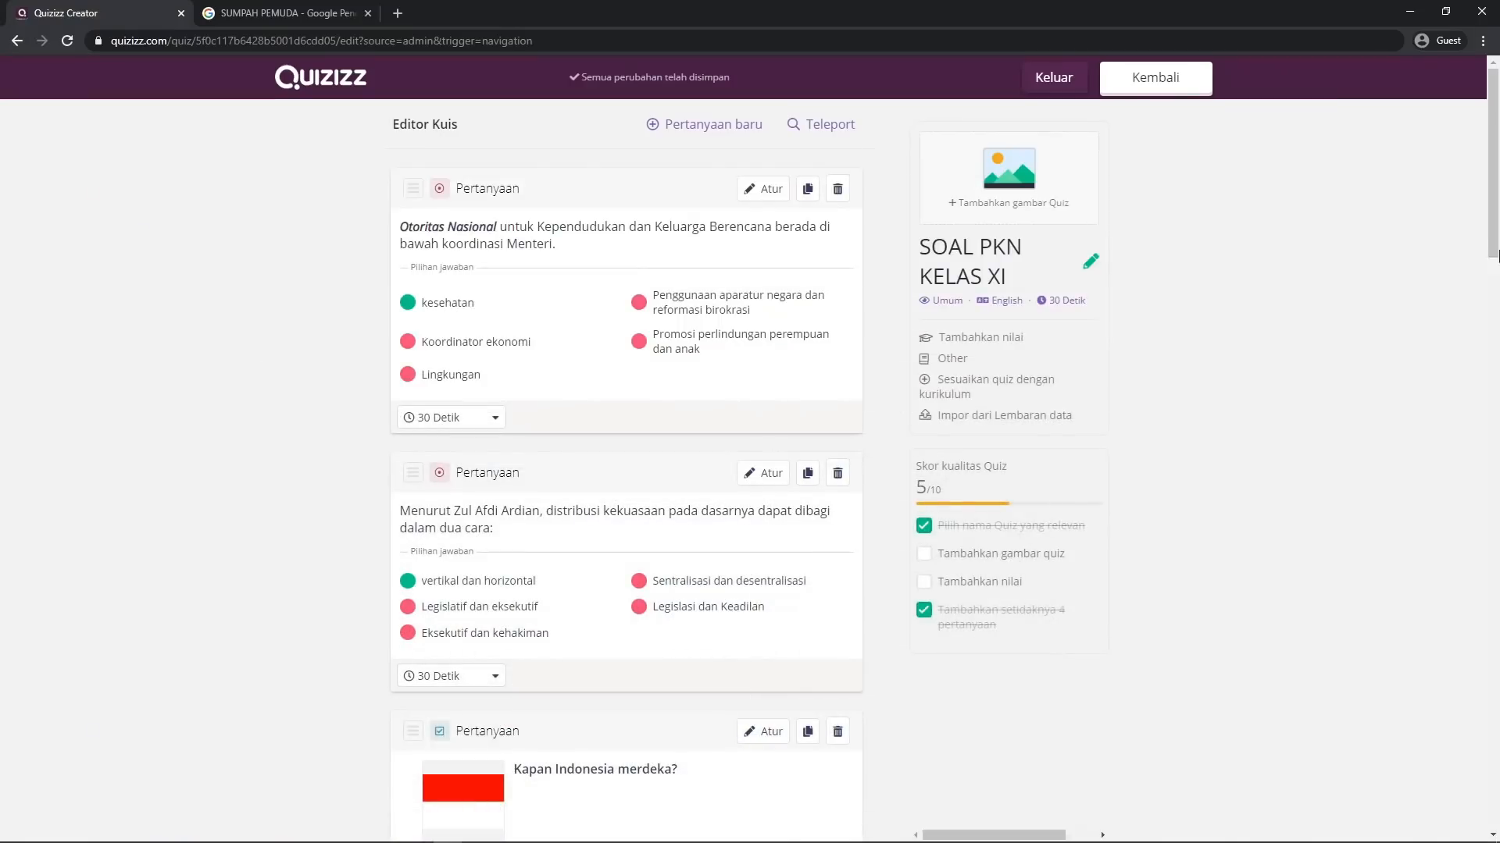
View the dialog for importing questions from a spreadsheet and close it without uploading a file
left_click_drag(1493, 164, 1435, 168)
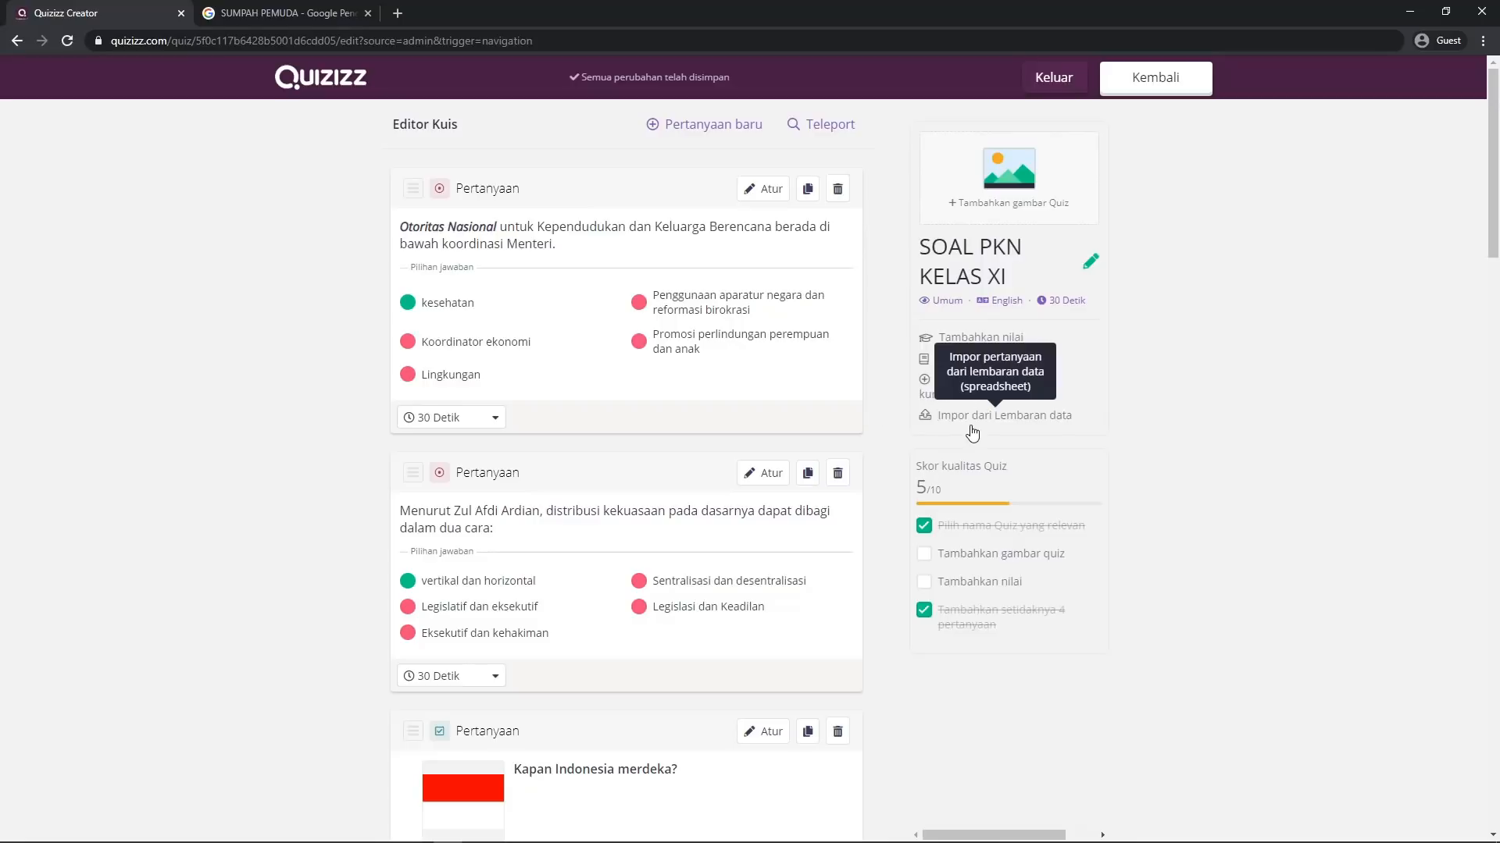
left_click(1042, 422)
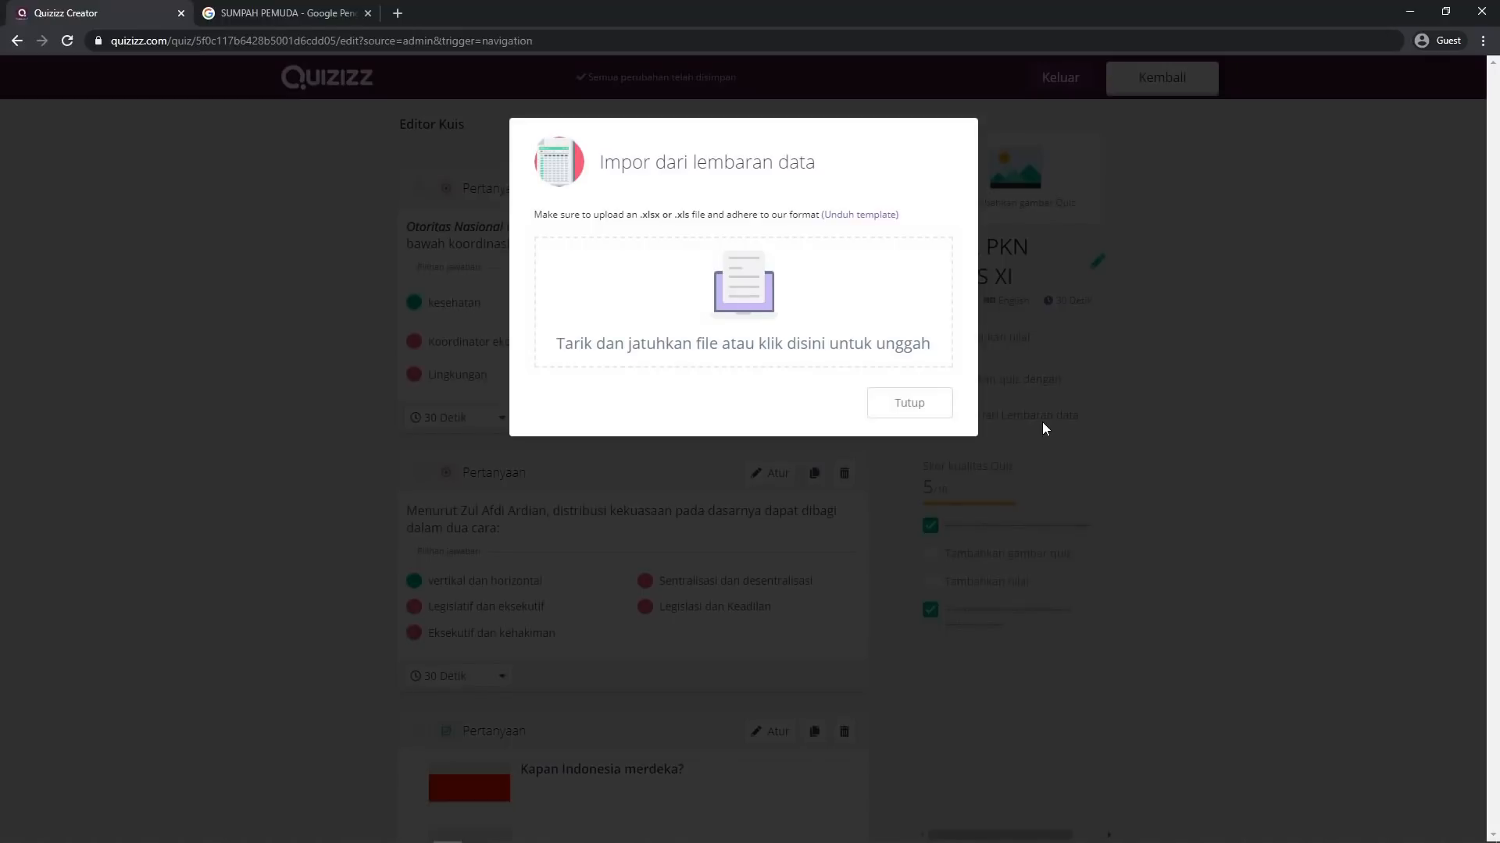
left_click(930, 408)
mouse_move(1496, 189)
left_mouse_down()
mouse_move(1495, 391)
mouse_move(1497, 186)
left_mouse_up()
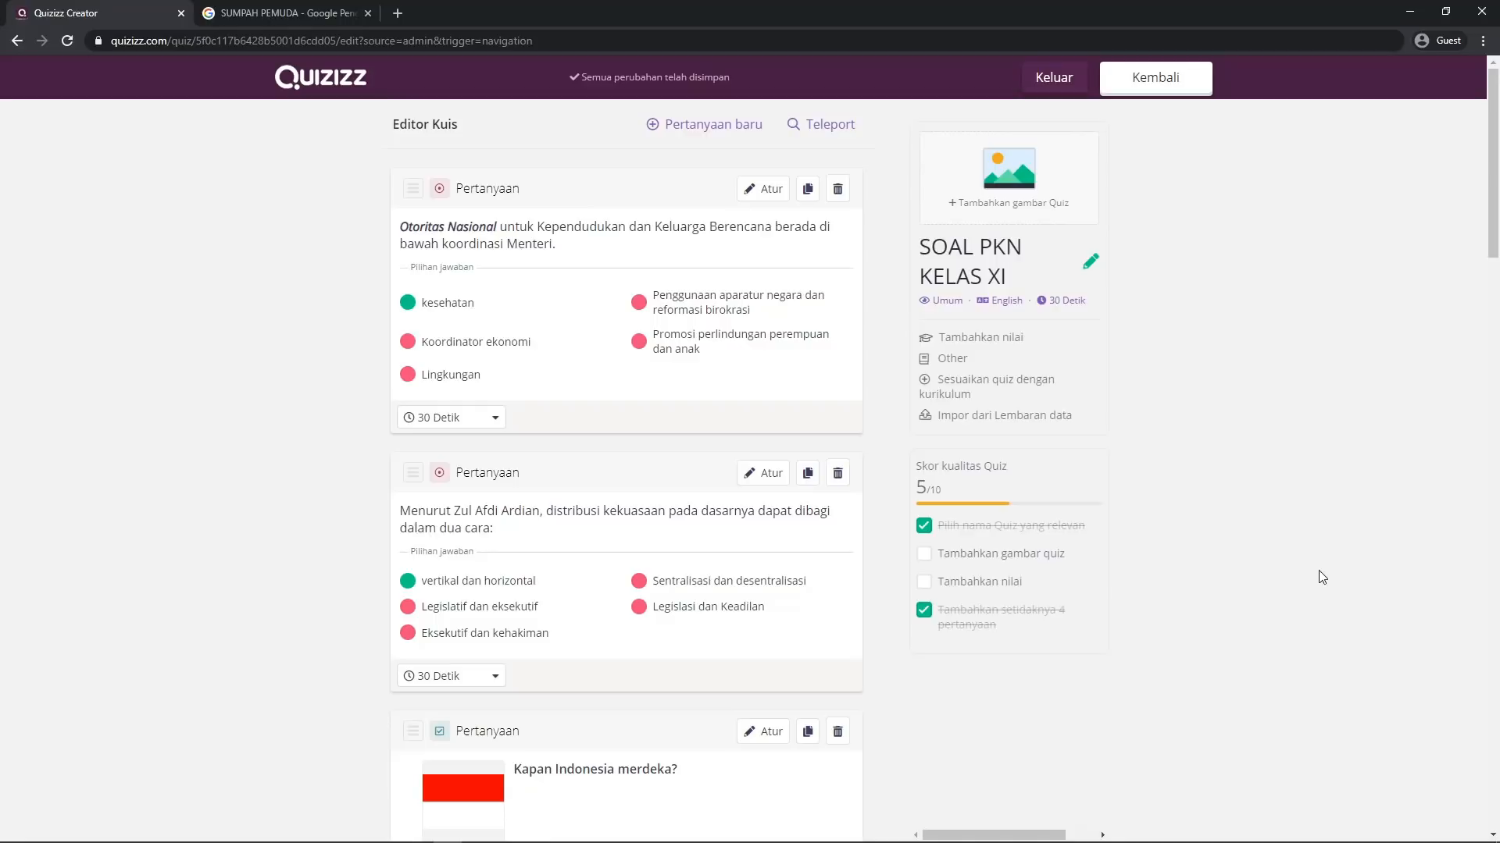
scroll(1318, 570, "down", 2)
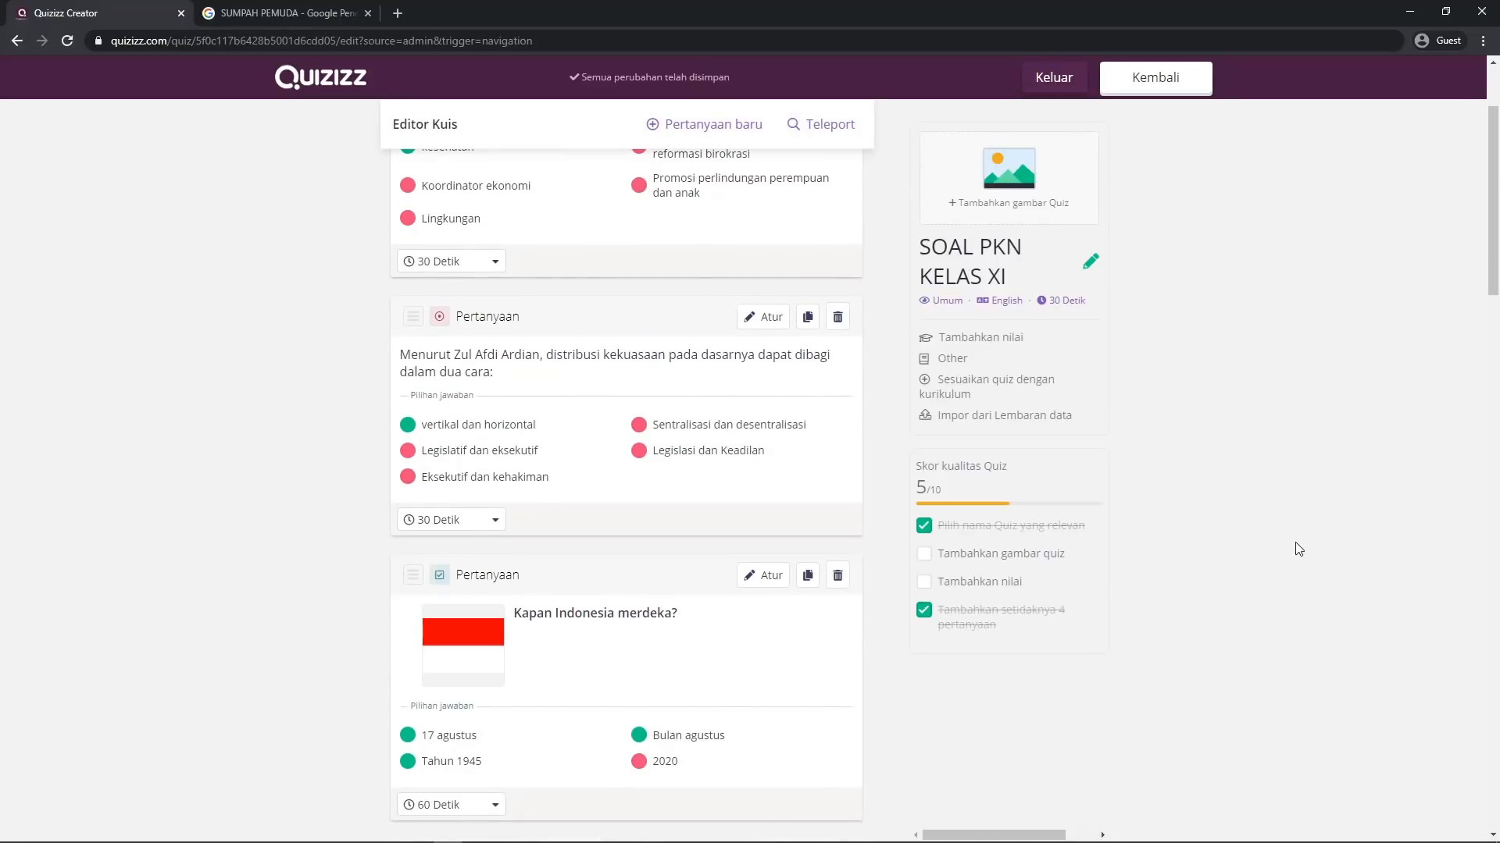
scroll(1295, 541, "up", 2)
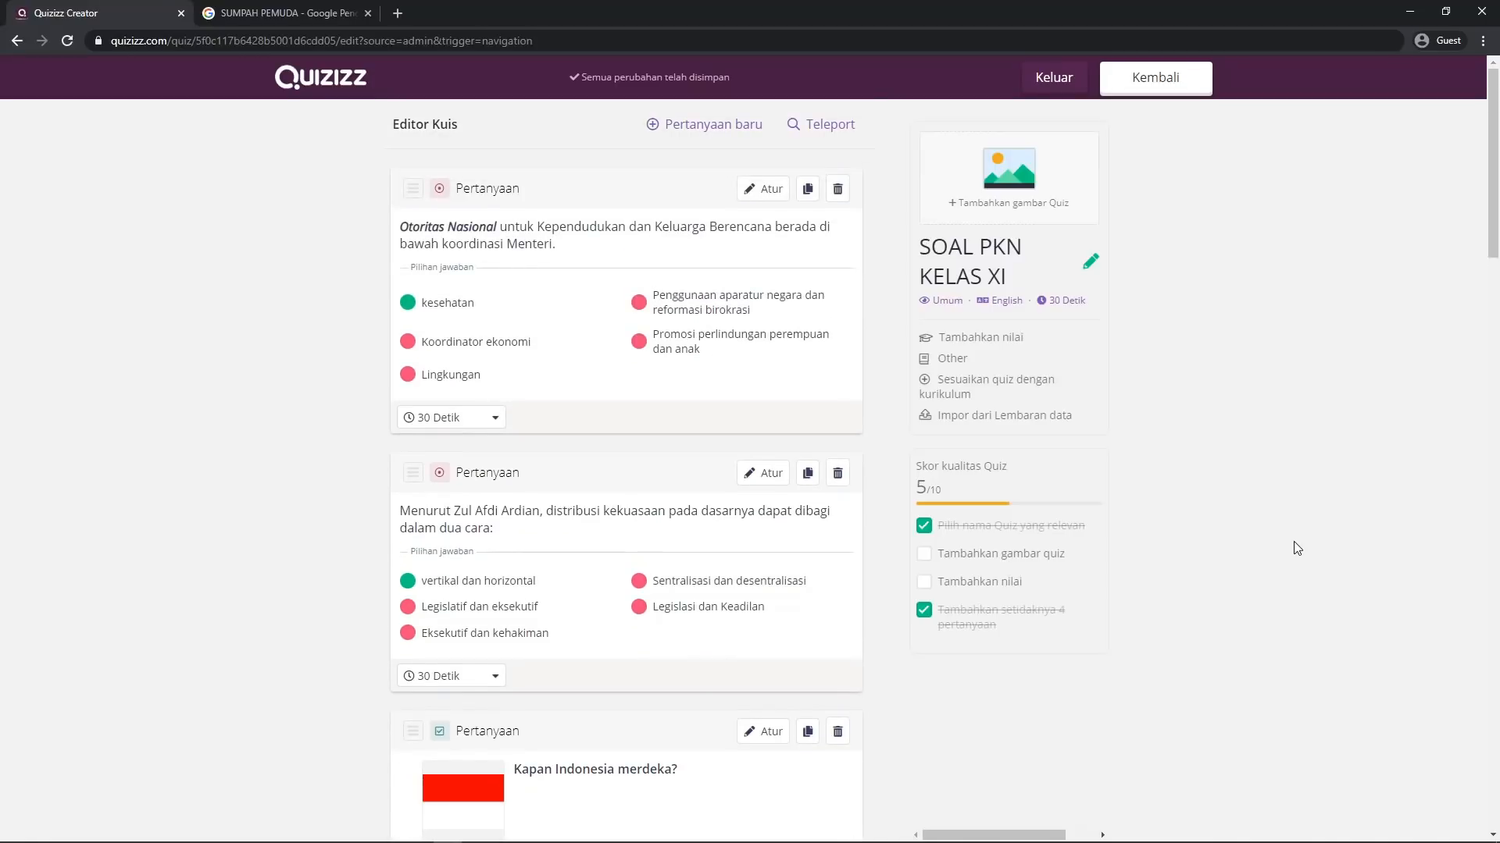
Download the sample template QuizizzSampleSpreadsheet.xlsx from the spreadsheet import dialog and upload it there for import
left_click(994, 416)
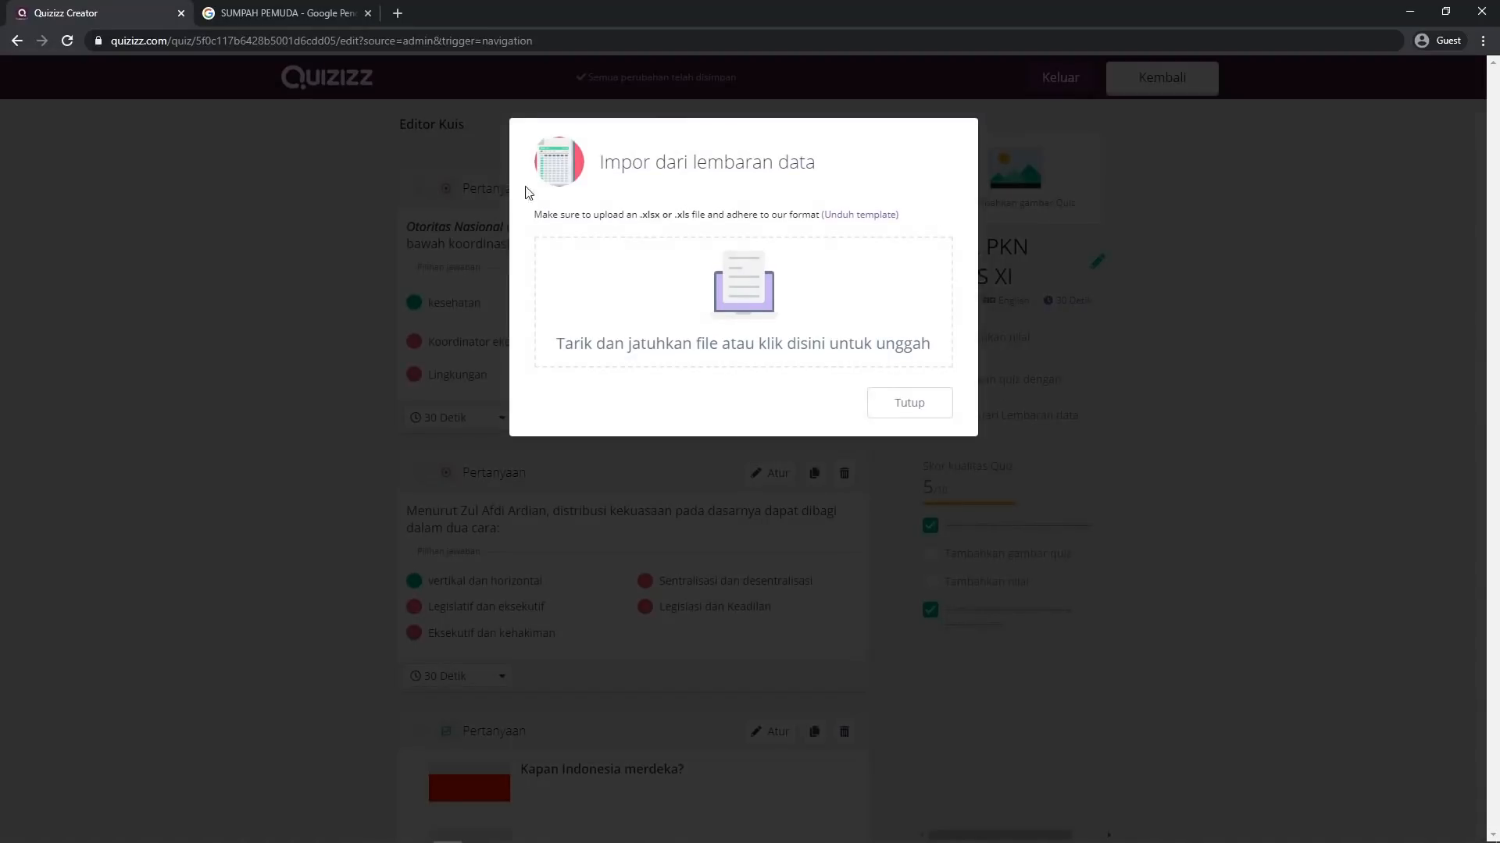
left_click(862, 220)
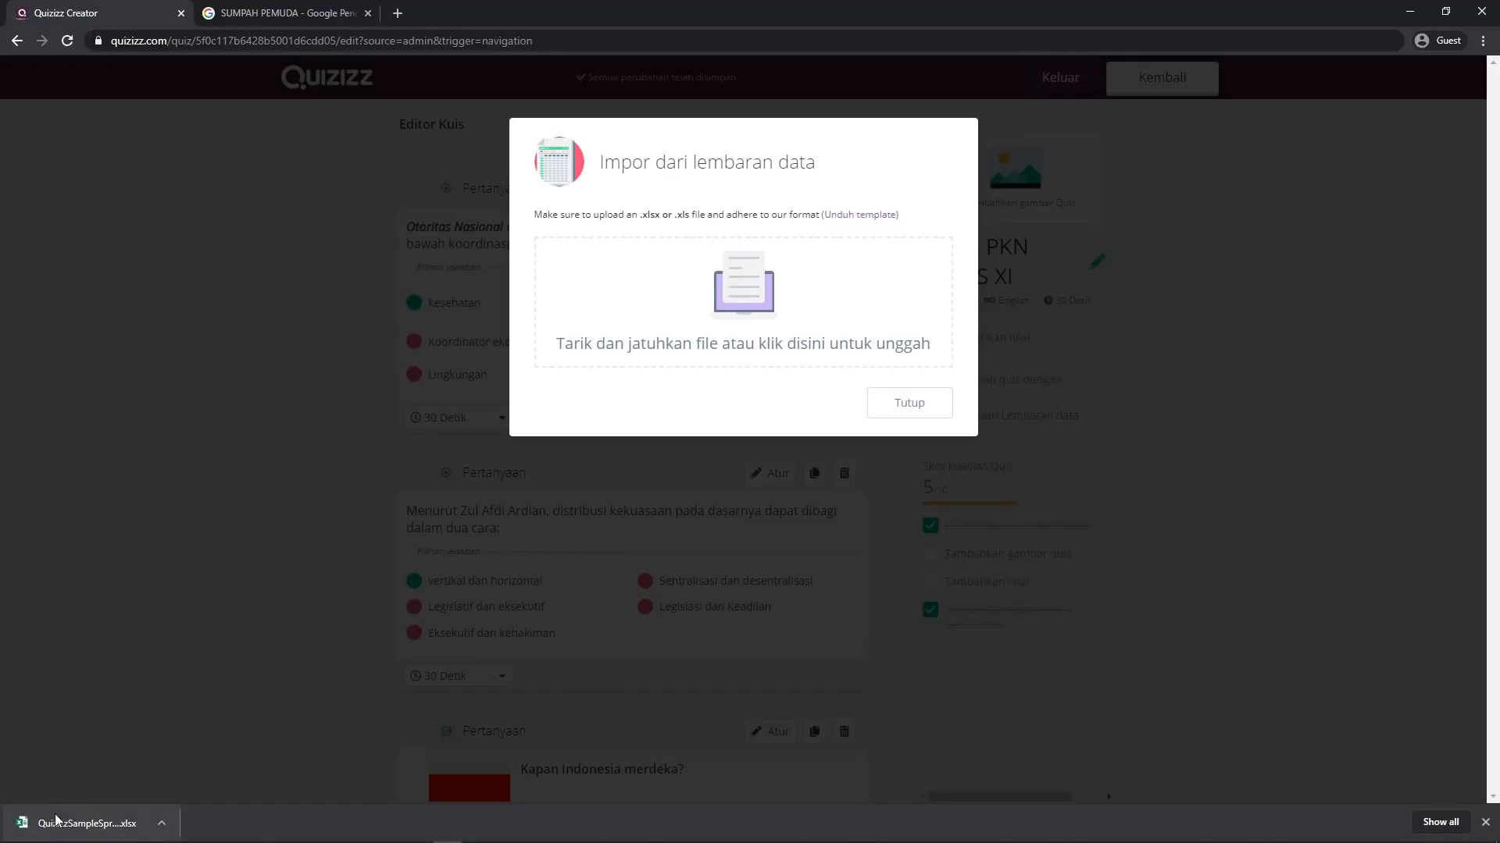
left_click_drag(50, 814, 742, 291)
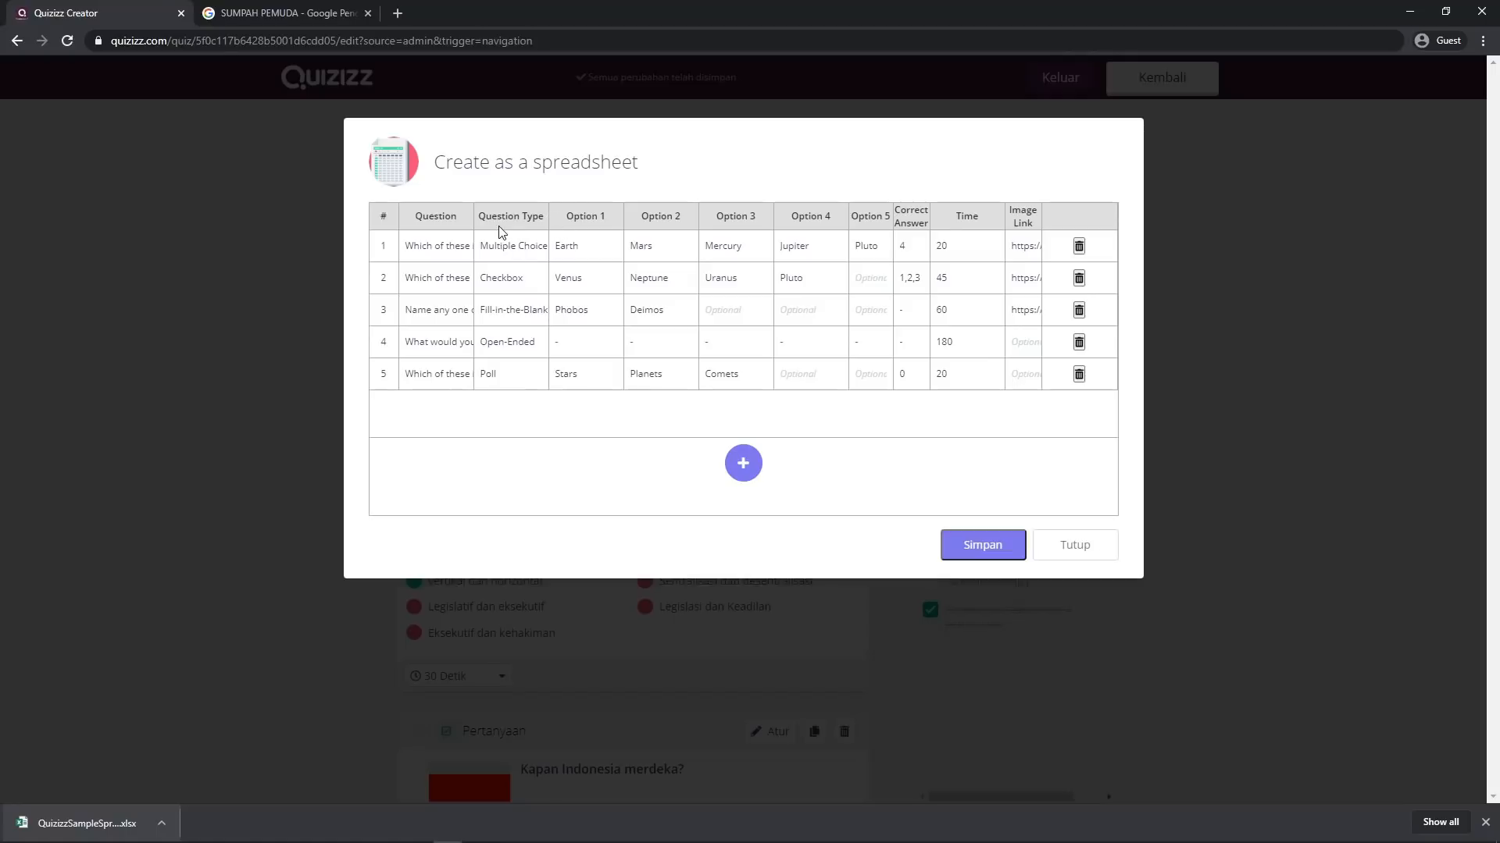
Check the available question types for the first three imported sample rows without changing them
left_click_drag(481, 246, 564, 245)
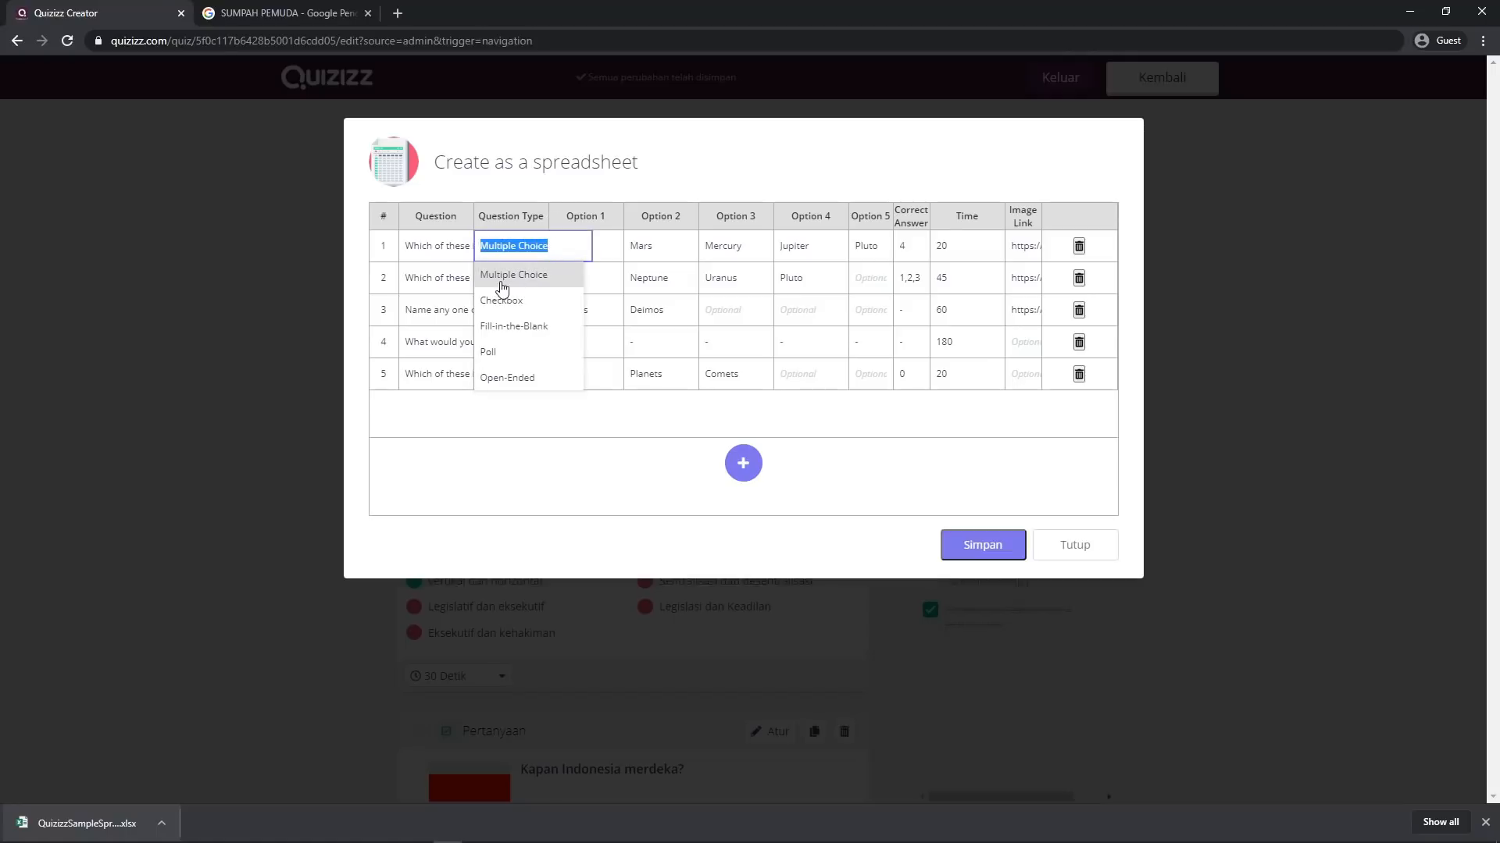
left_click(429, 338)
left_click(515, 279)
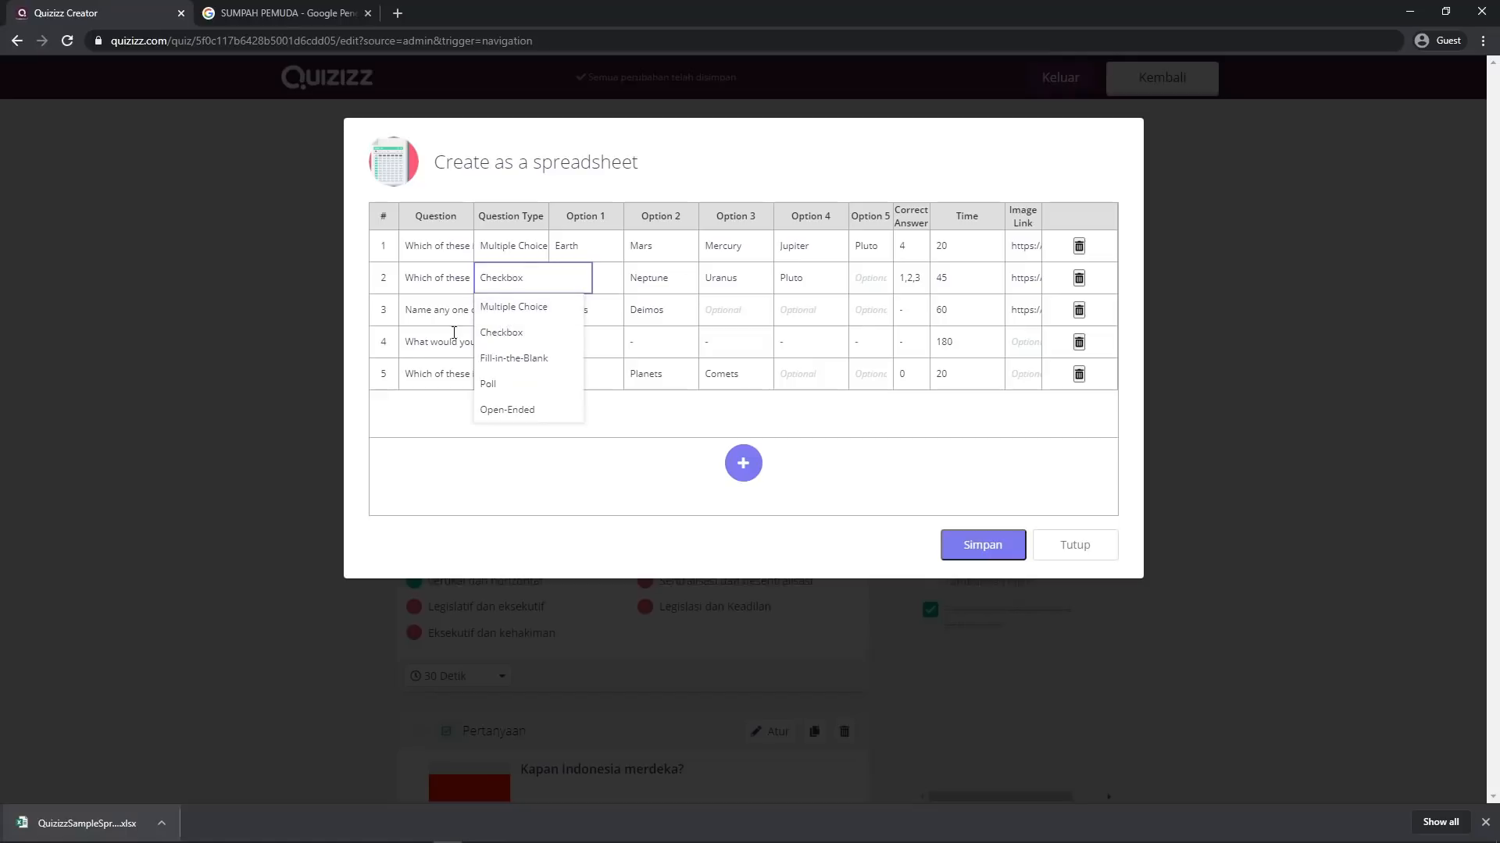
left_click(432, 340)
left_click(503, 310)
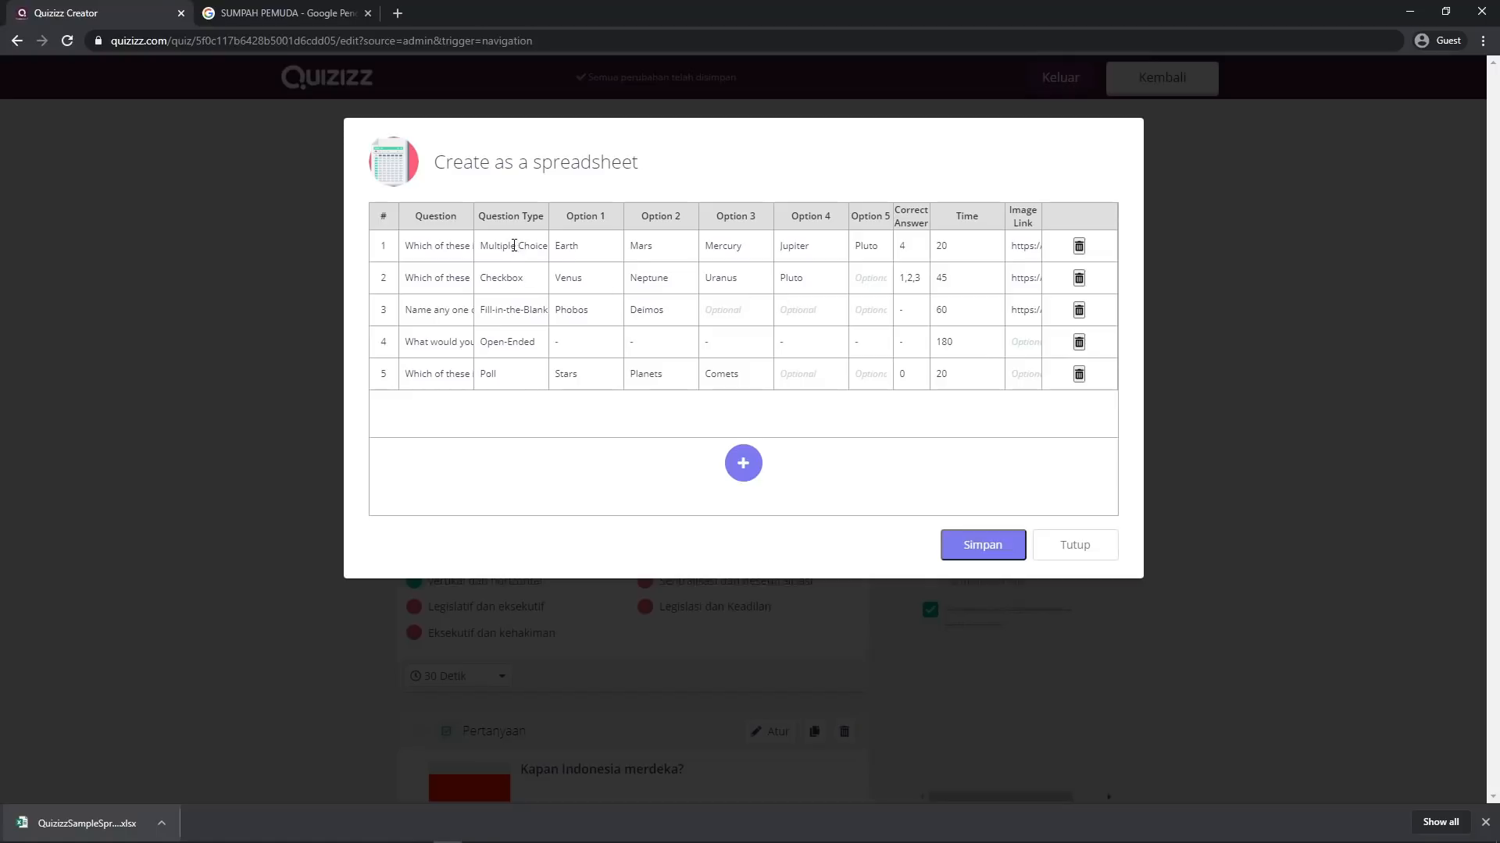
Delete all five sample question rows from the import table
left_click(1079, 374)
left_click(1078, 342)
left_click(1078, 310)
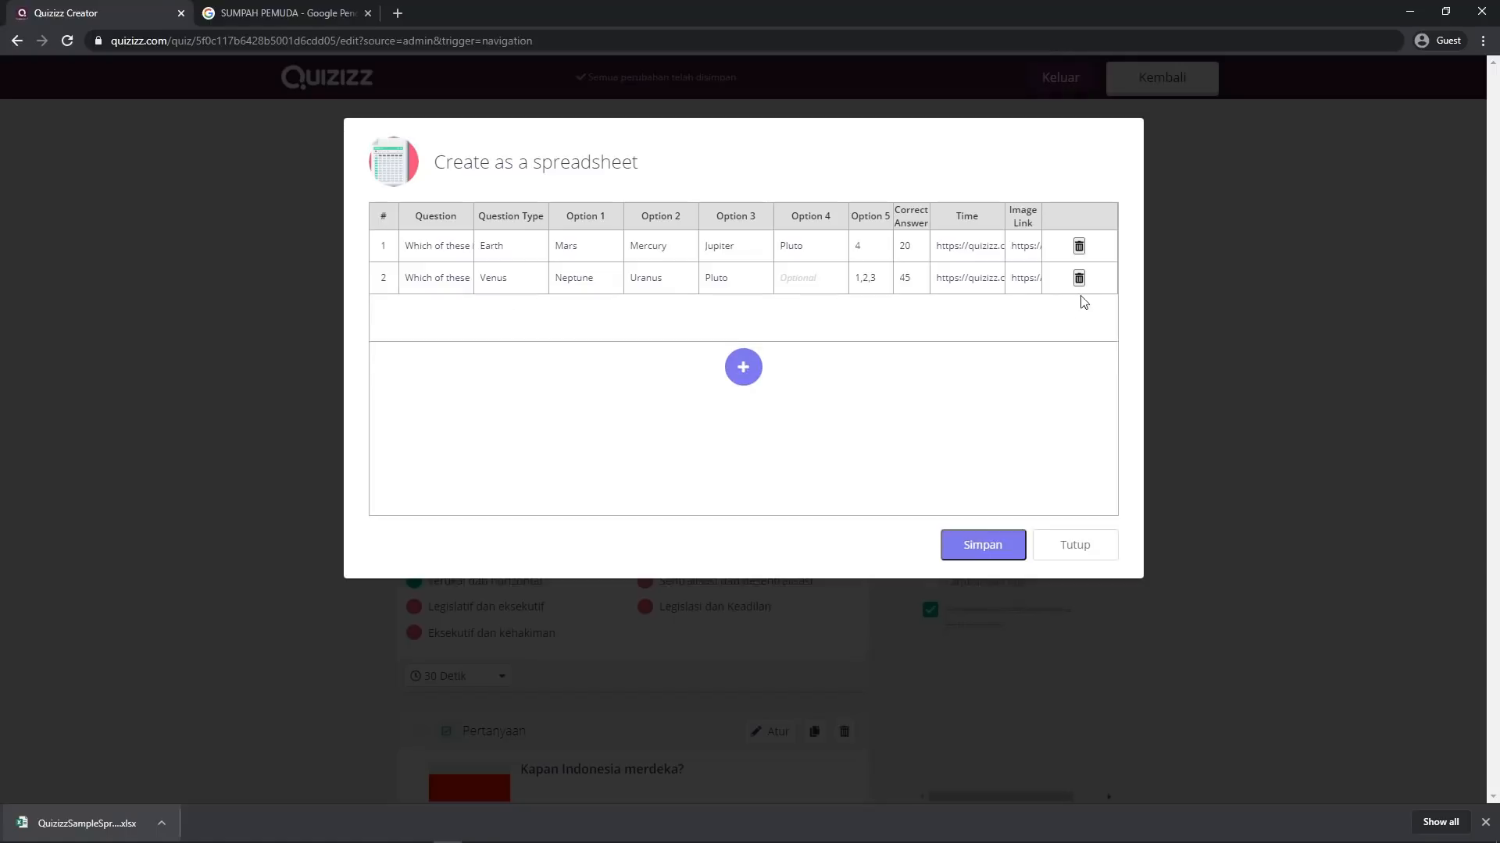
left_click(1078, 278)
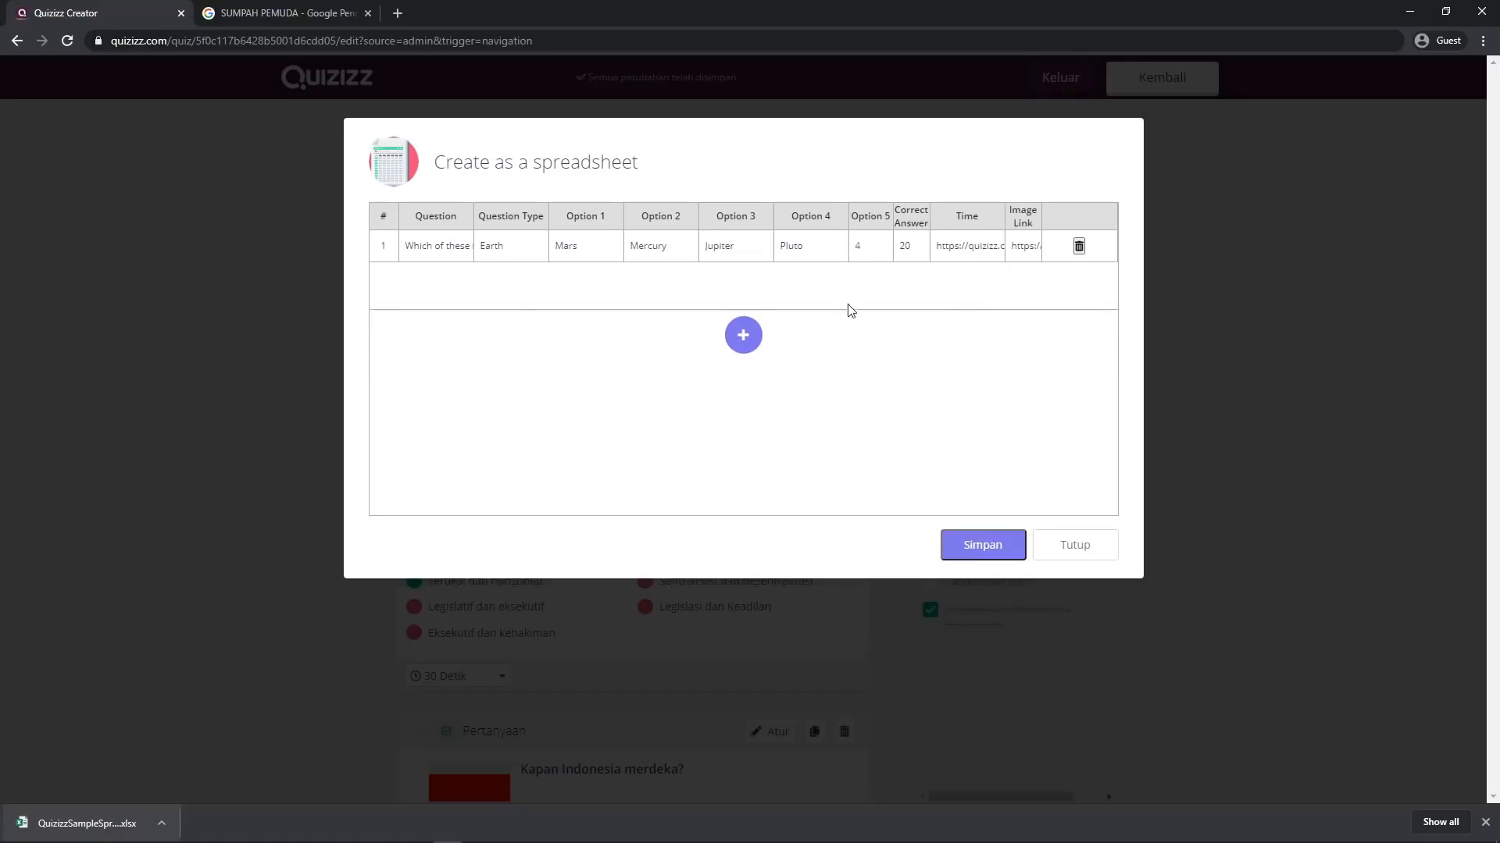
double_click(489, 247)
left_click(646, 284)
left_click(1079, 246)
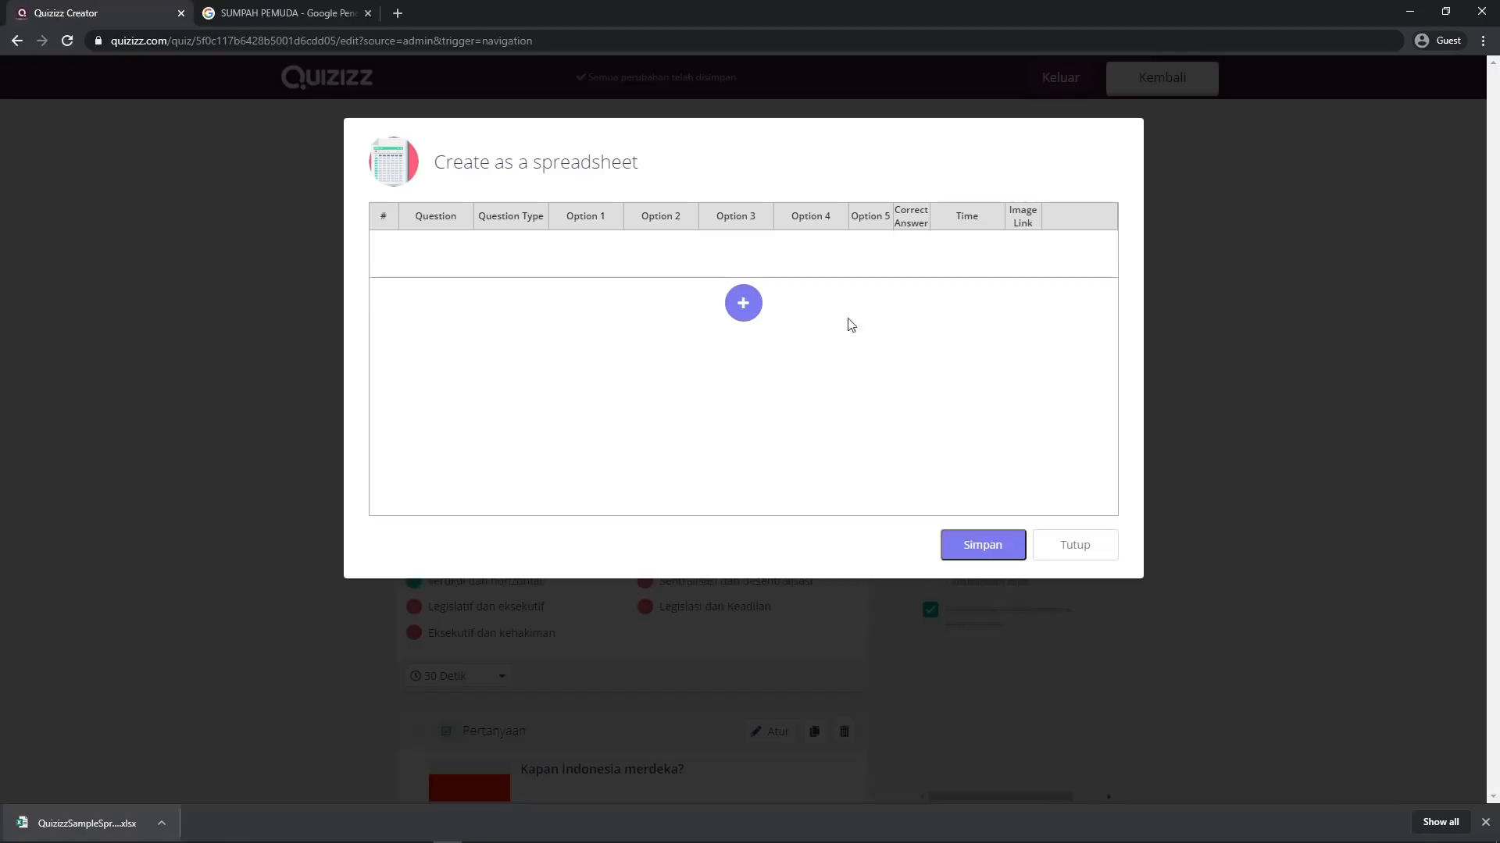
Add a new row to the import table with the type Multiple Choice and the question text "1+1"
left_click(746, 305)
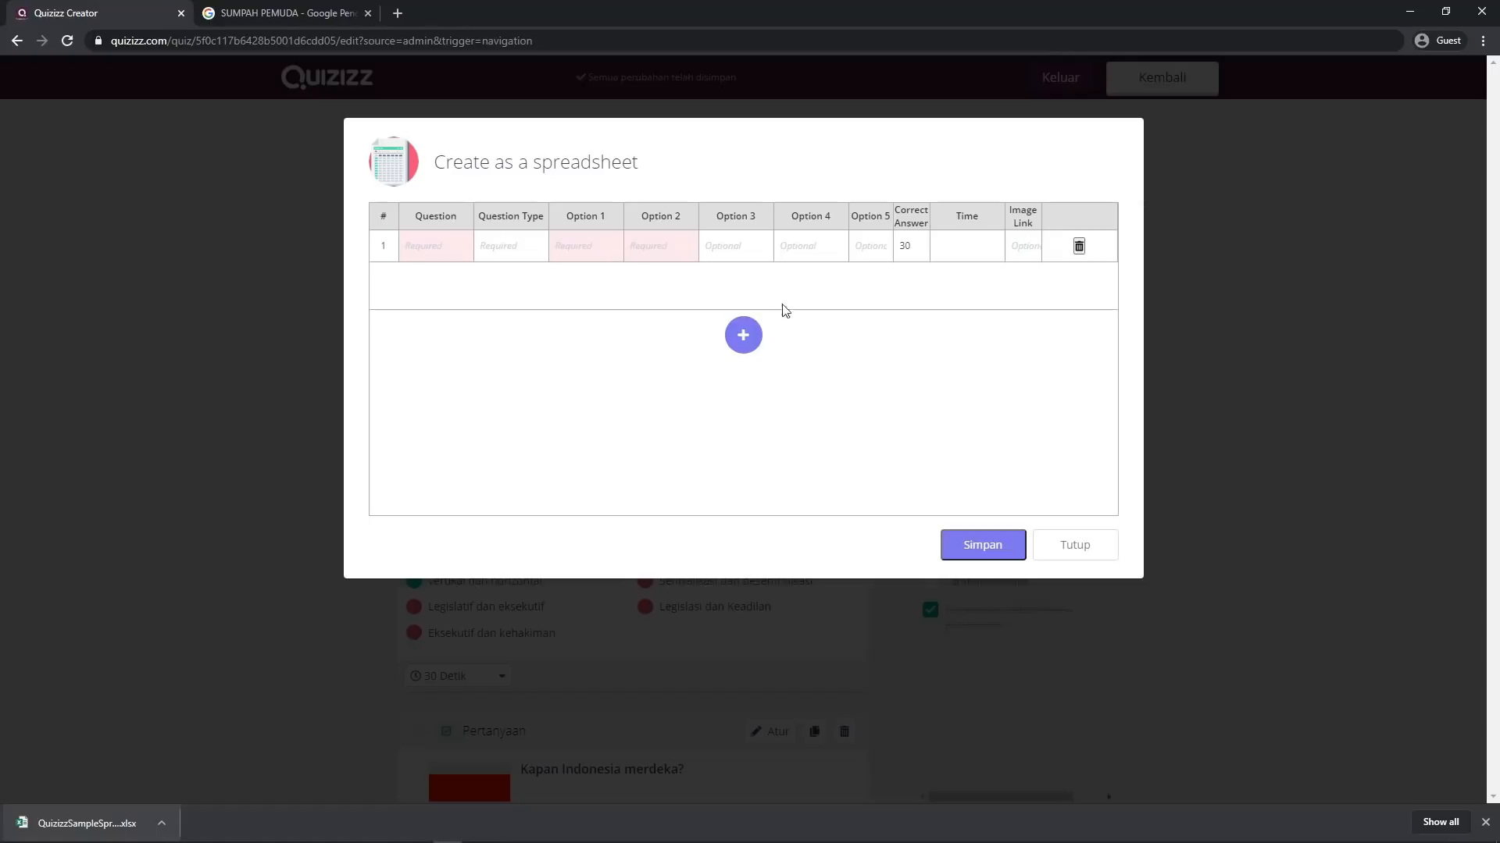
left_click(500, 248)
left_click(502, 281)
left_click(442, 242)
left_click(591, 362)
left_click(445, 258)
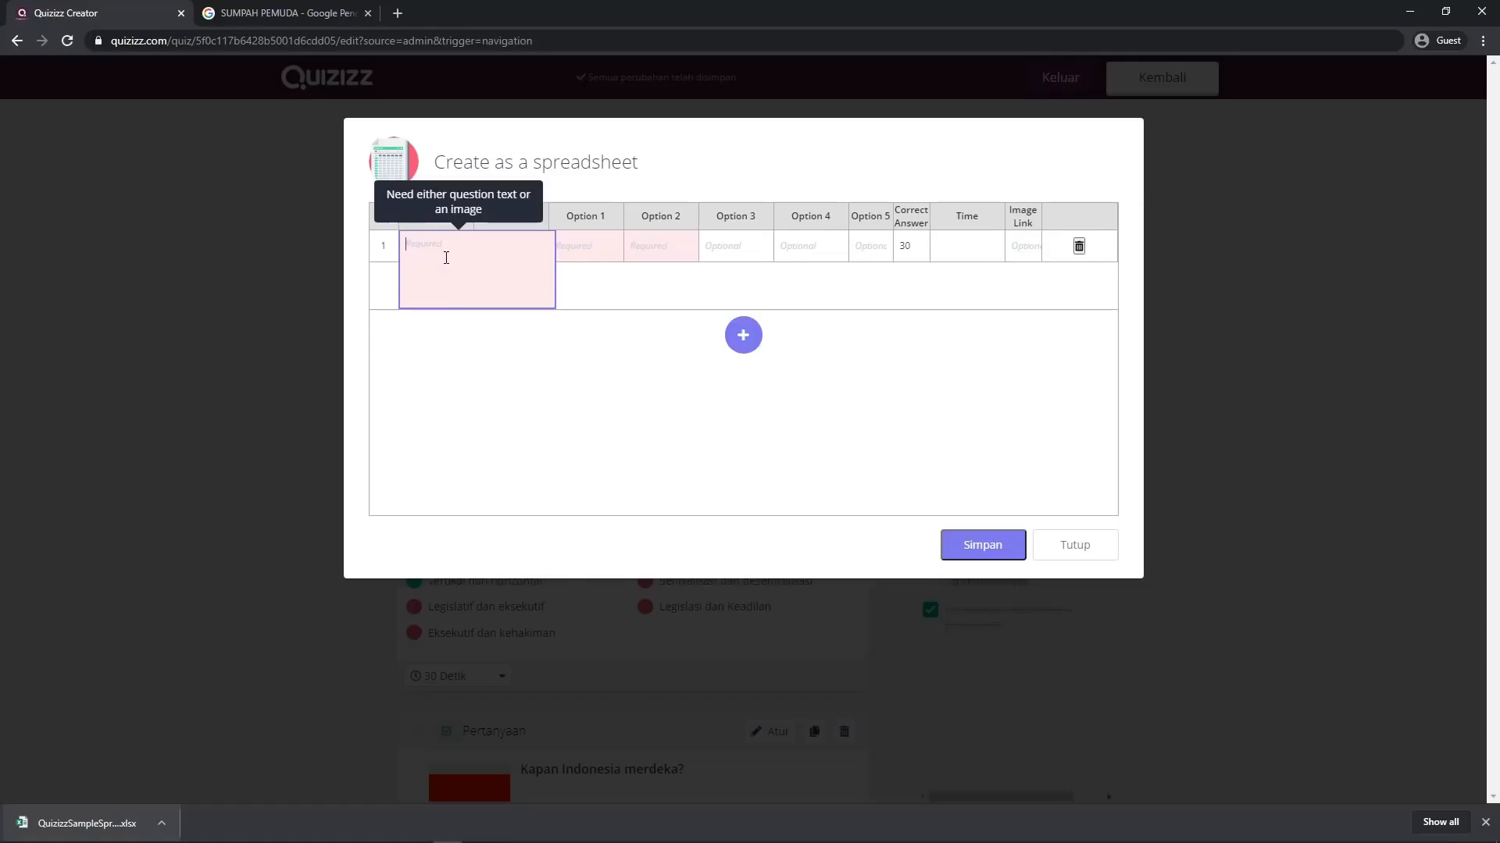
left_click(491, 400)
left_click(420, 247)
left_click(478, 390)
left_click(435, 243)
type("1+1")
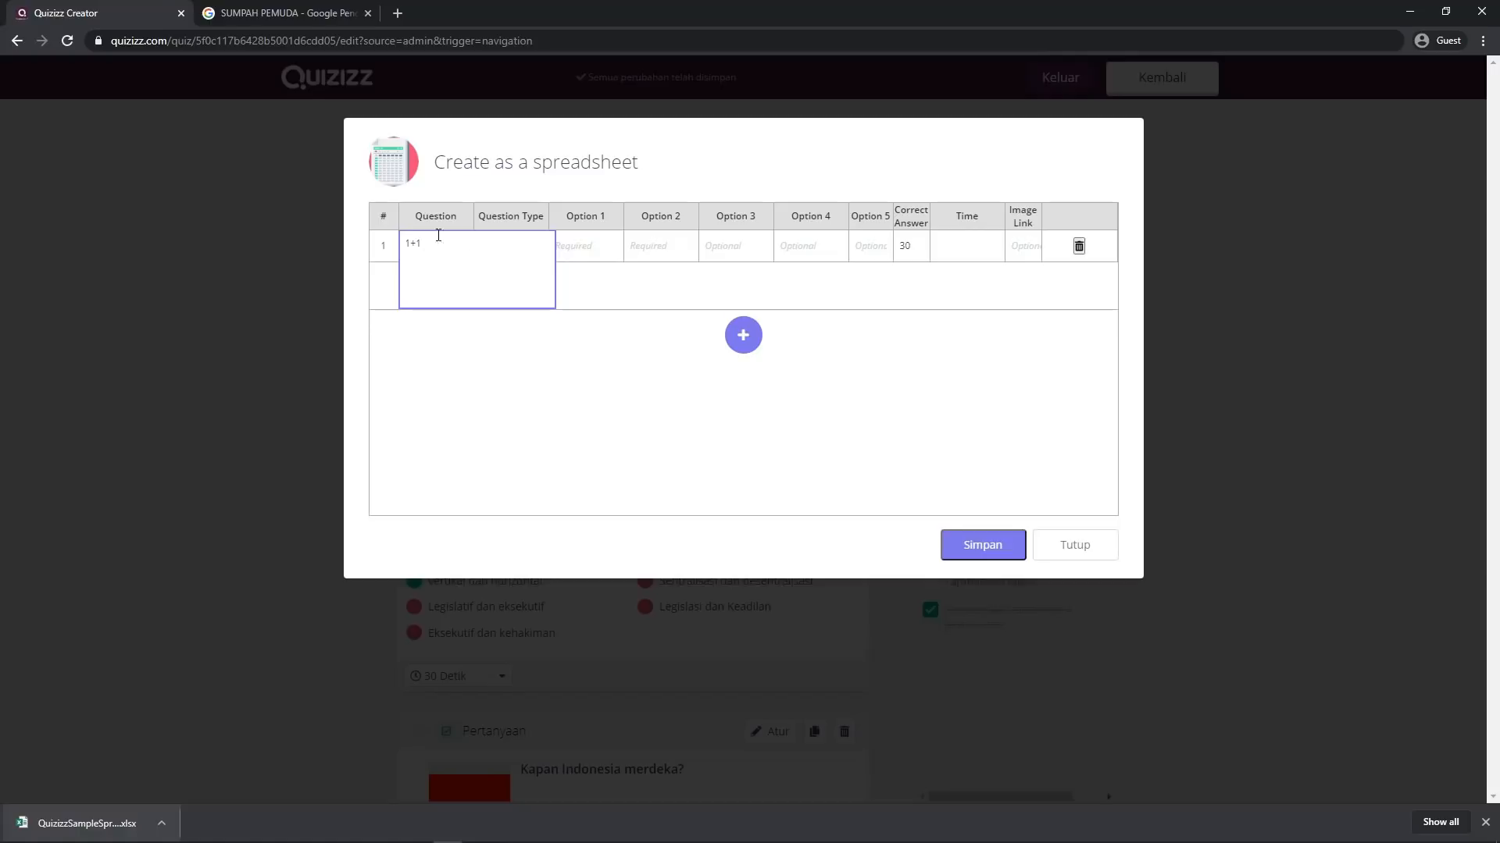
Fill the first four answer options of the "1+1" question with 1, 2, 3 and 4
left_click(596, 246)
left_click(627, 295)
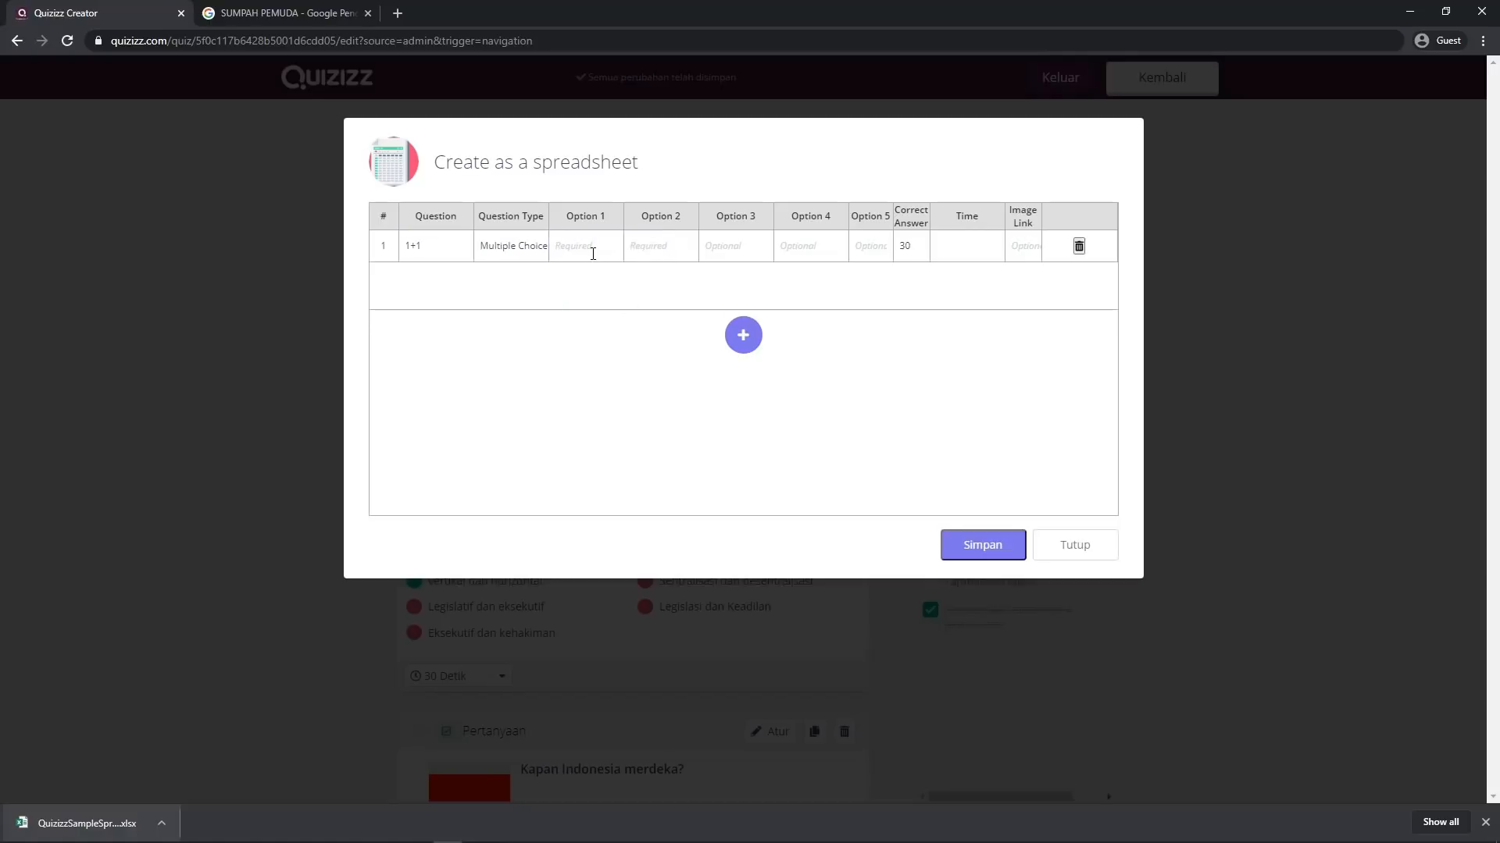
left_click(593, 255)
left_click(597, 295)
left_click(604, 254)
type("1")
left_click(670, 252)
type("2")
left_click(764, 253)
type("3")
left_click(837, 256)
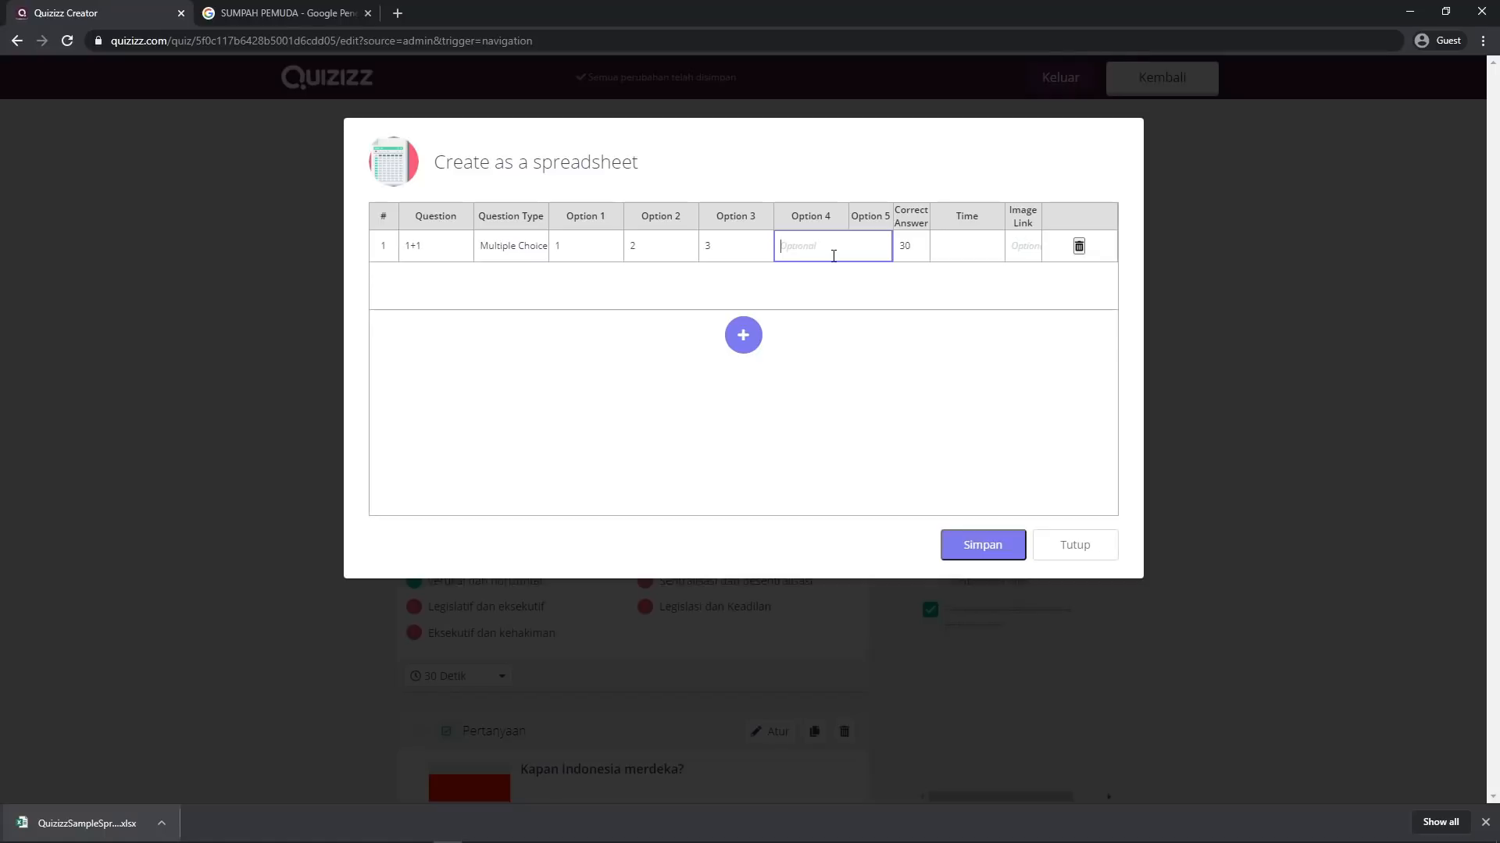
type("4")
Set the correct answer of the "1+1" question to 2 and its time to 45 seconds
left_click(880, 192)
left_click(878, 248)
left_click(919, 283)
left_click(917, 250)
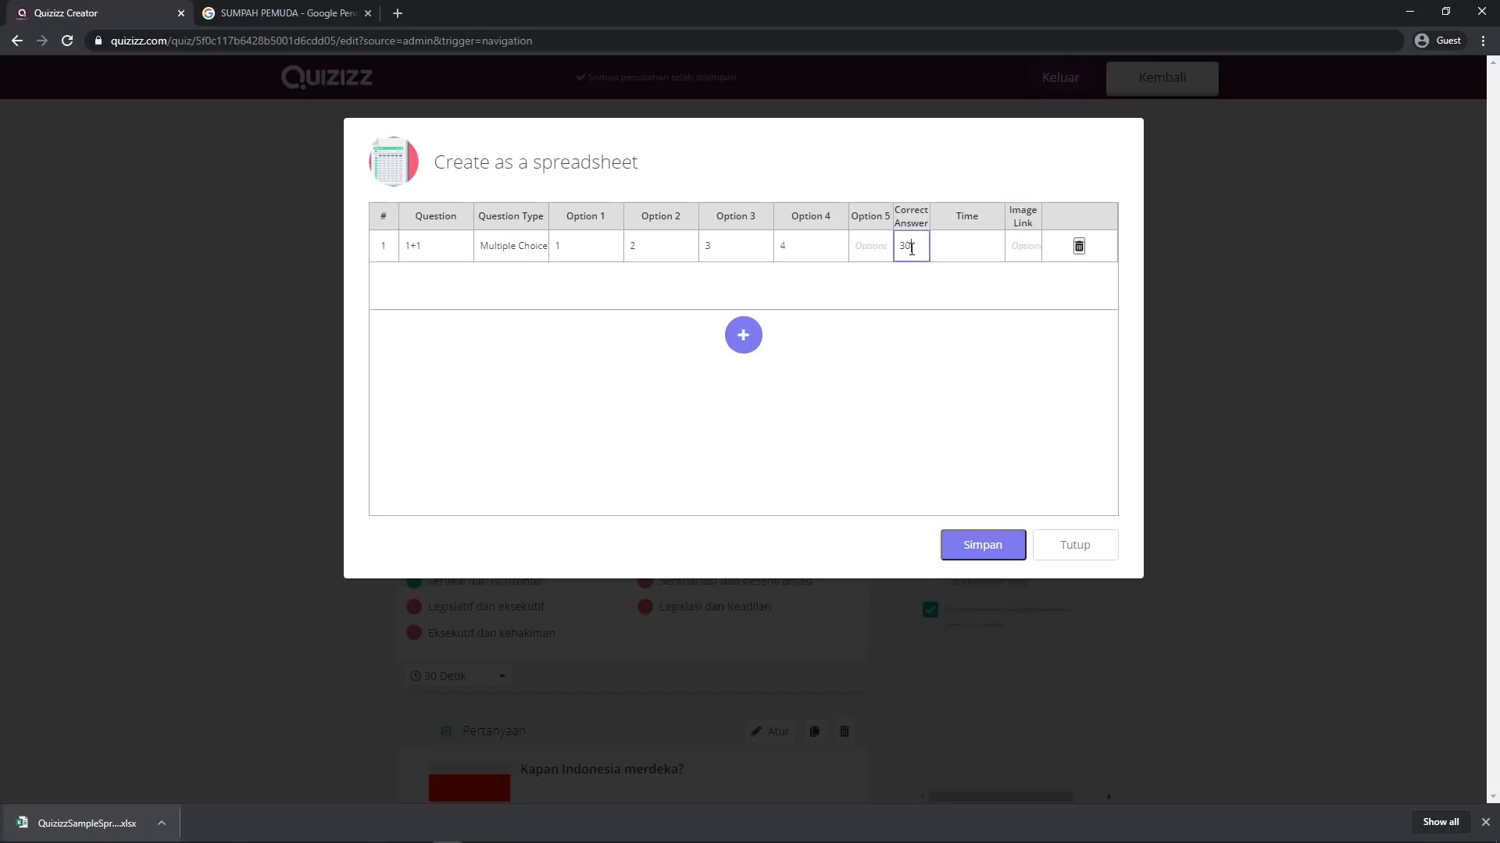
left_click(960, 245)
double_click(901, 247)
left_click(963, 258)
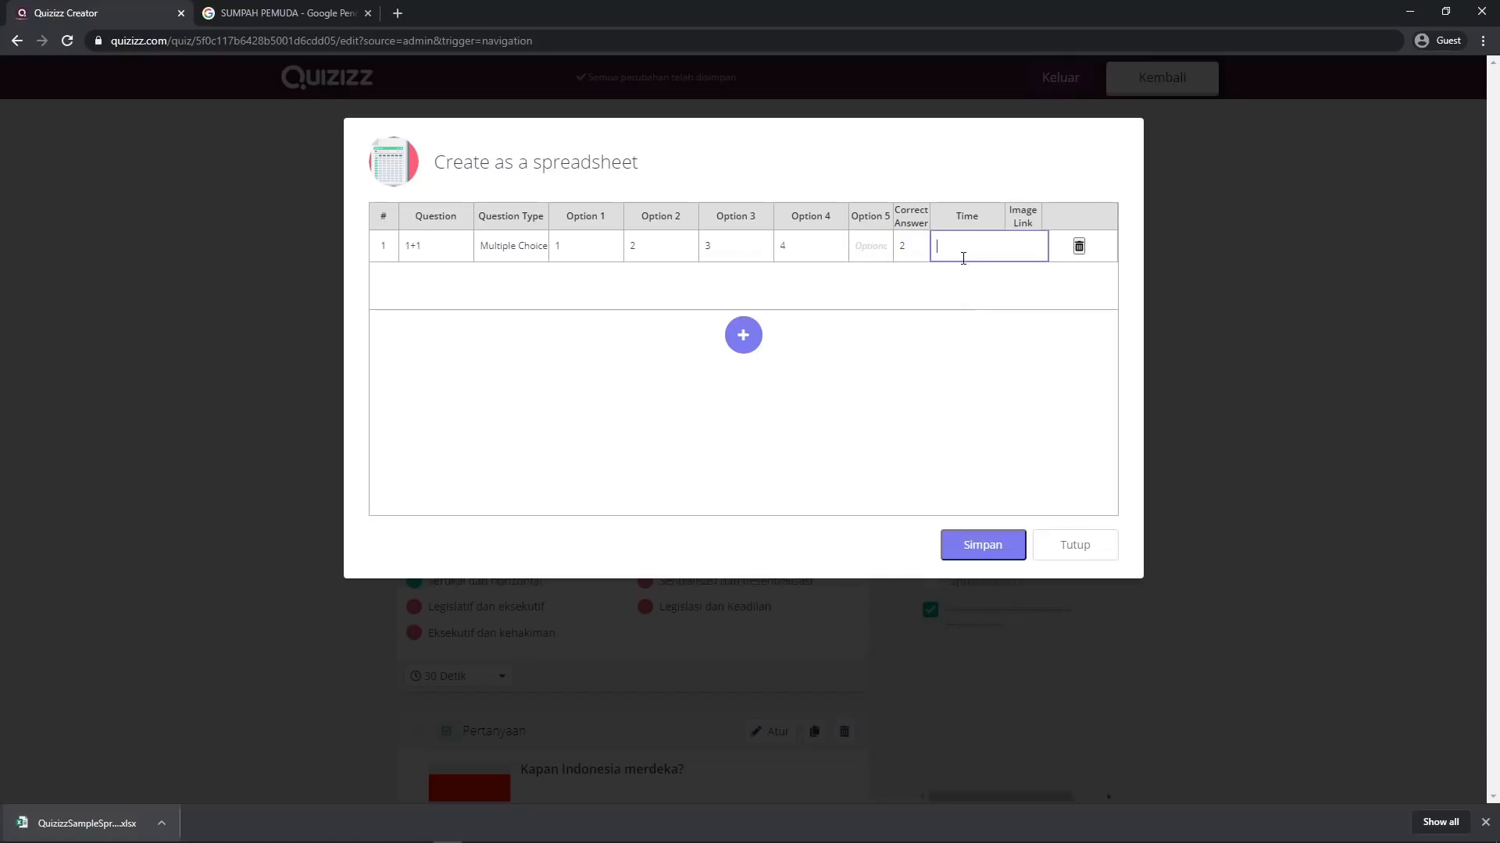
type("45")
left_click(971, 302)
Save the import table without an image link and check the added "1+1" question at the end of the quiz
left_click(1027, 246)
left_click_drag(1062, 316, 1006, 315)
left_click(1014, 359)
left_click(985, 547)
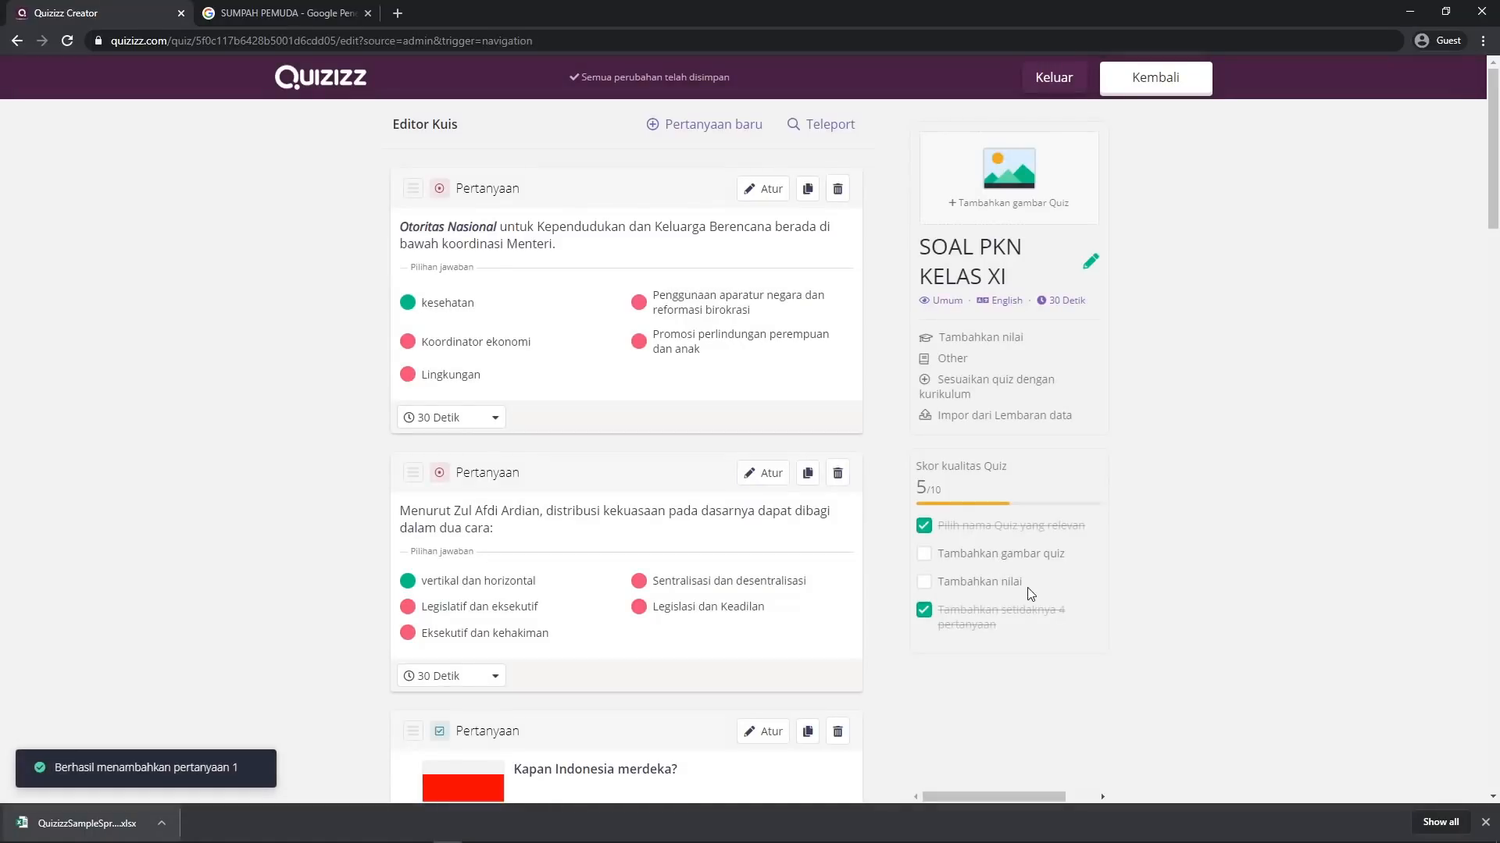
left_click(1497, 427)
left_click(1497, 423)
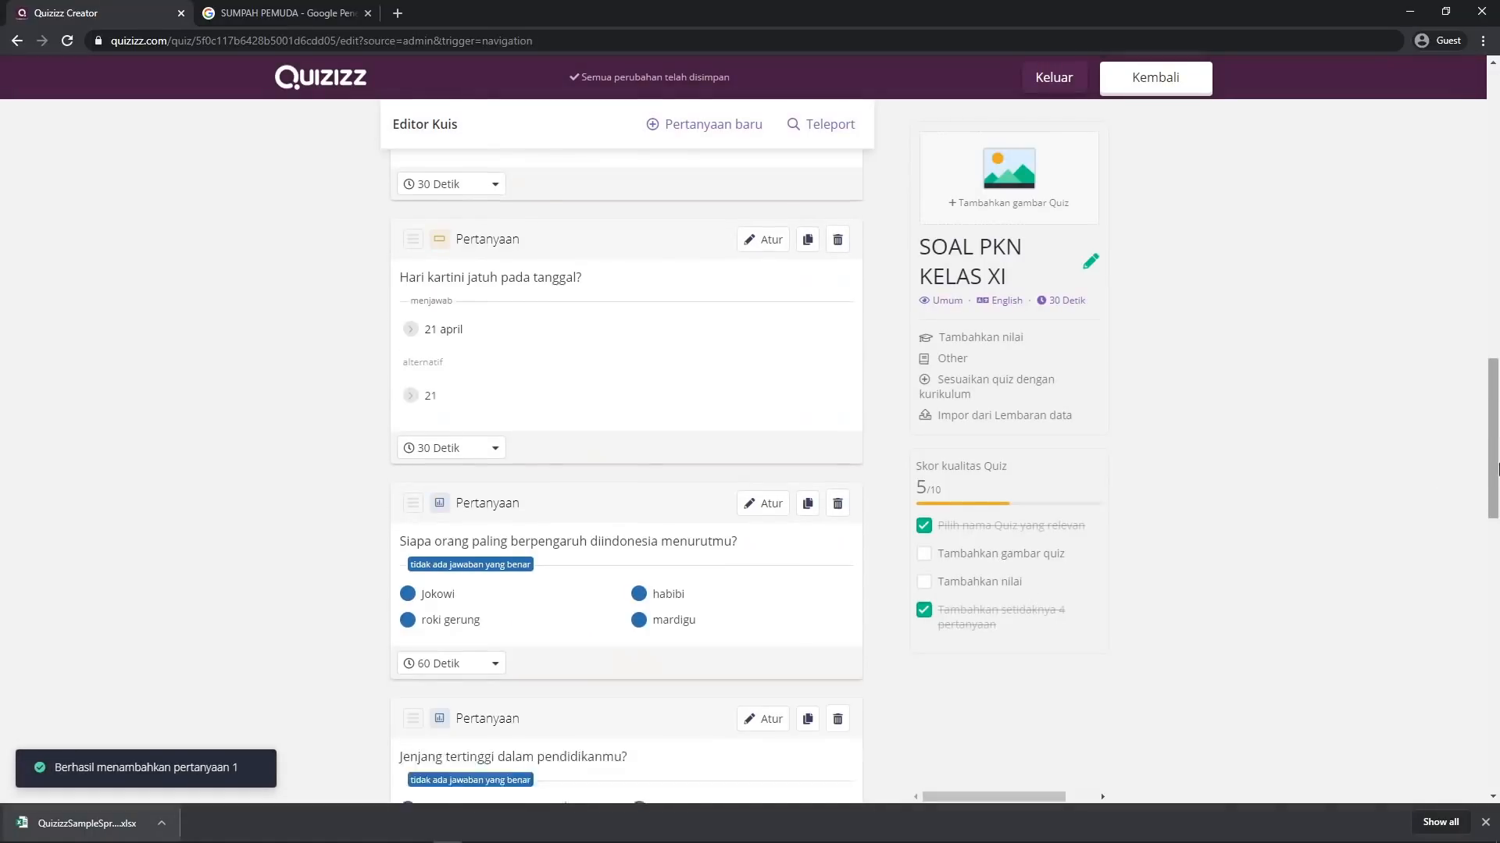
left_click_drag(1496, 423, 1495, 595)
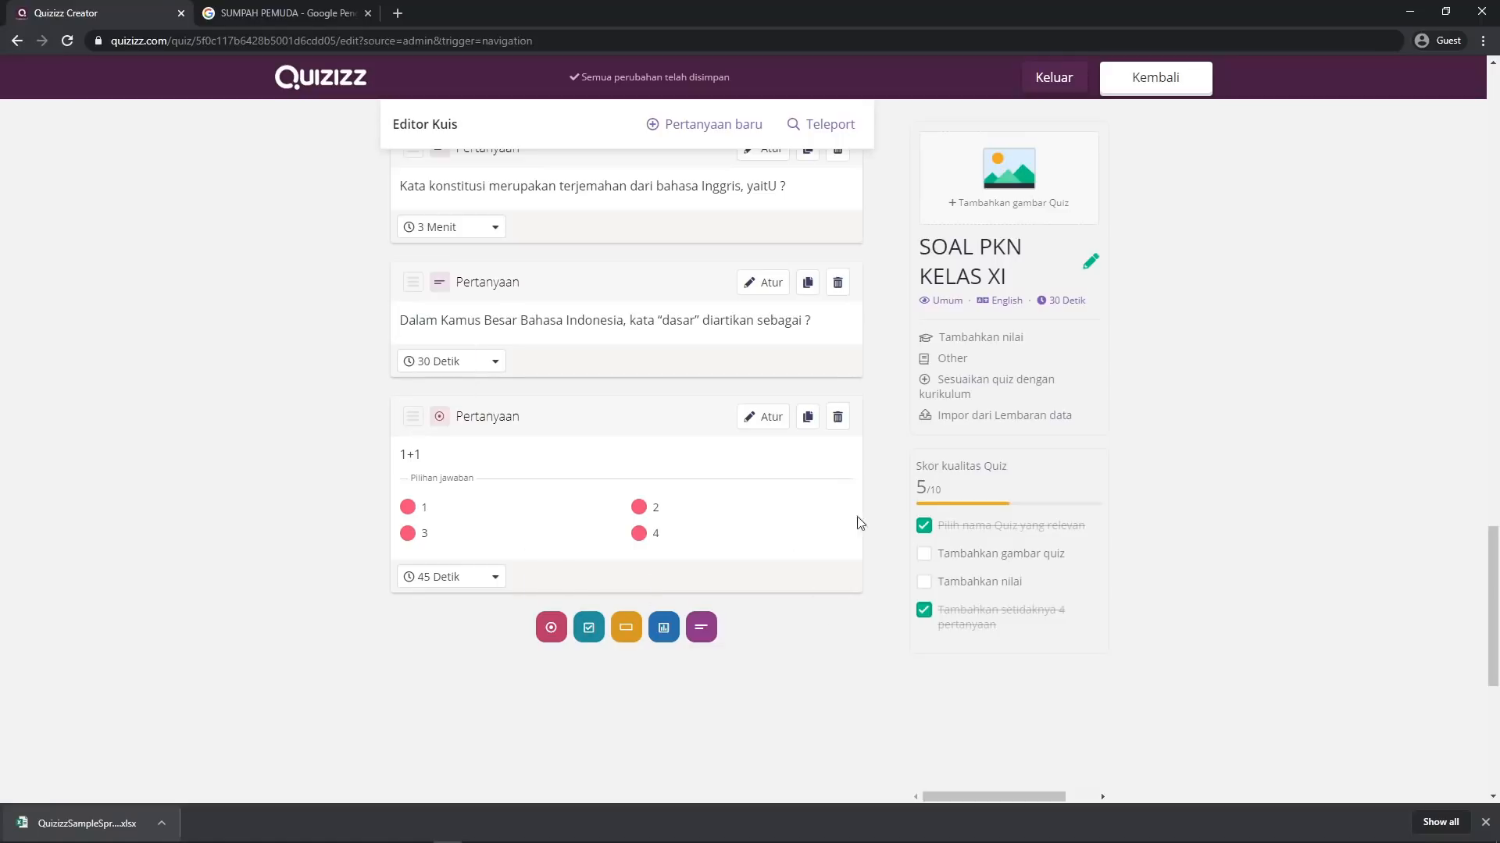
scroll(1172, 492, "up", 2)
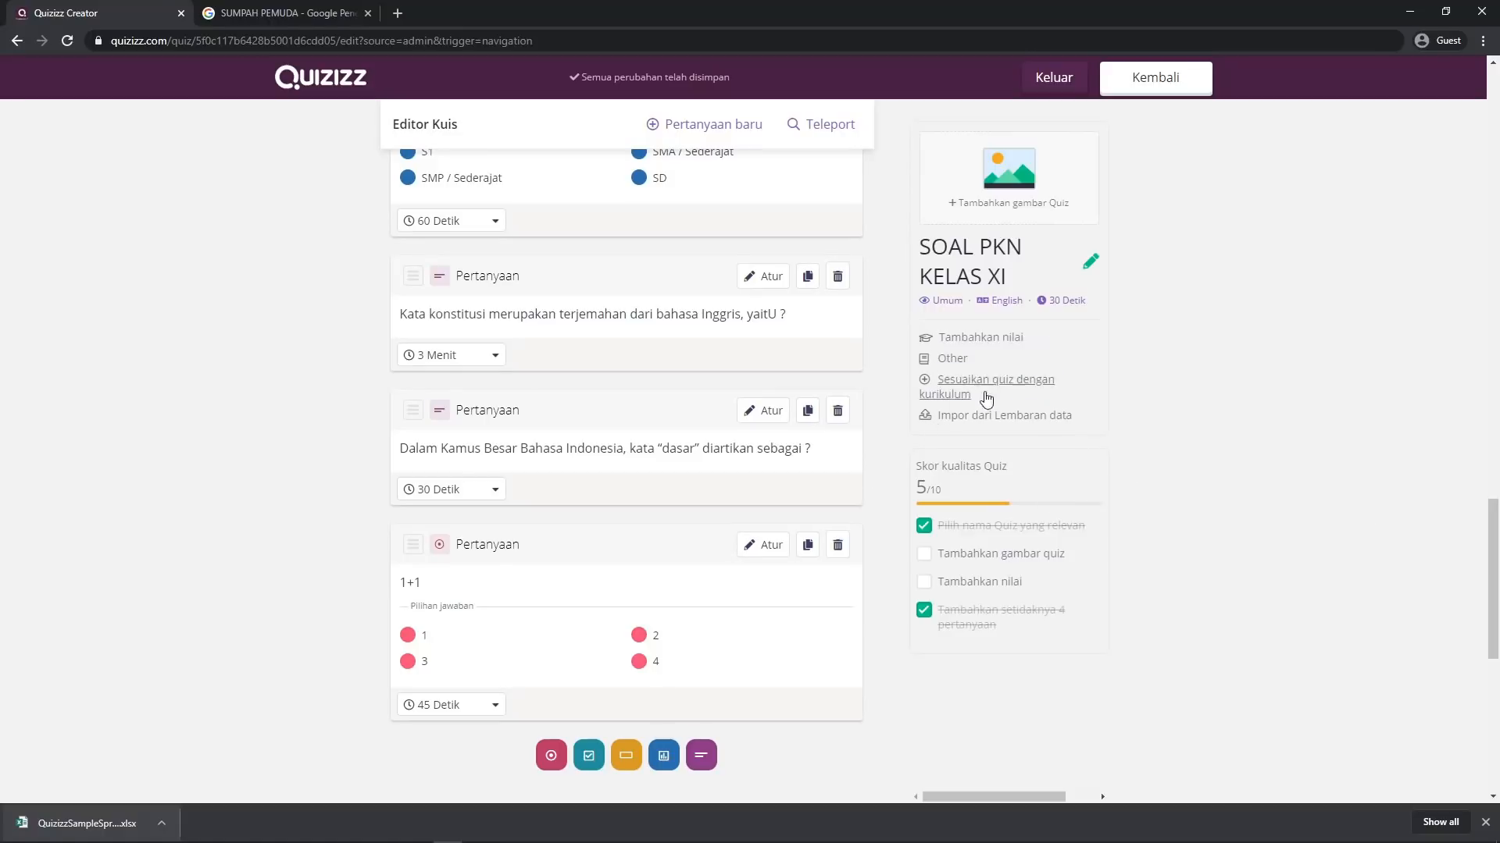
Reopen the spreadsheet import dialog, open the downloaded QuizizzSampleSpreadsheet.xlsx in Excel, and examine its column headings and sample questions
left_click(981, 417)
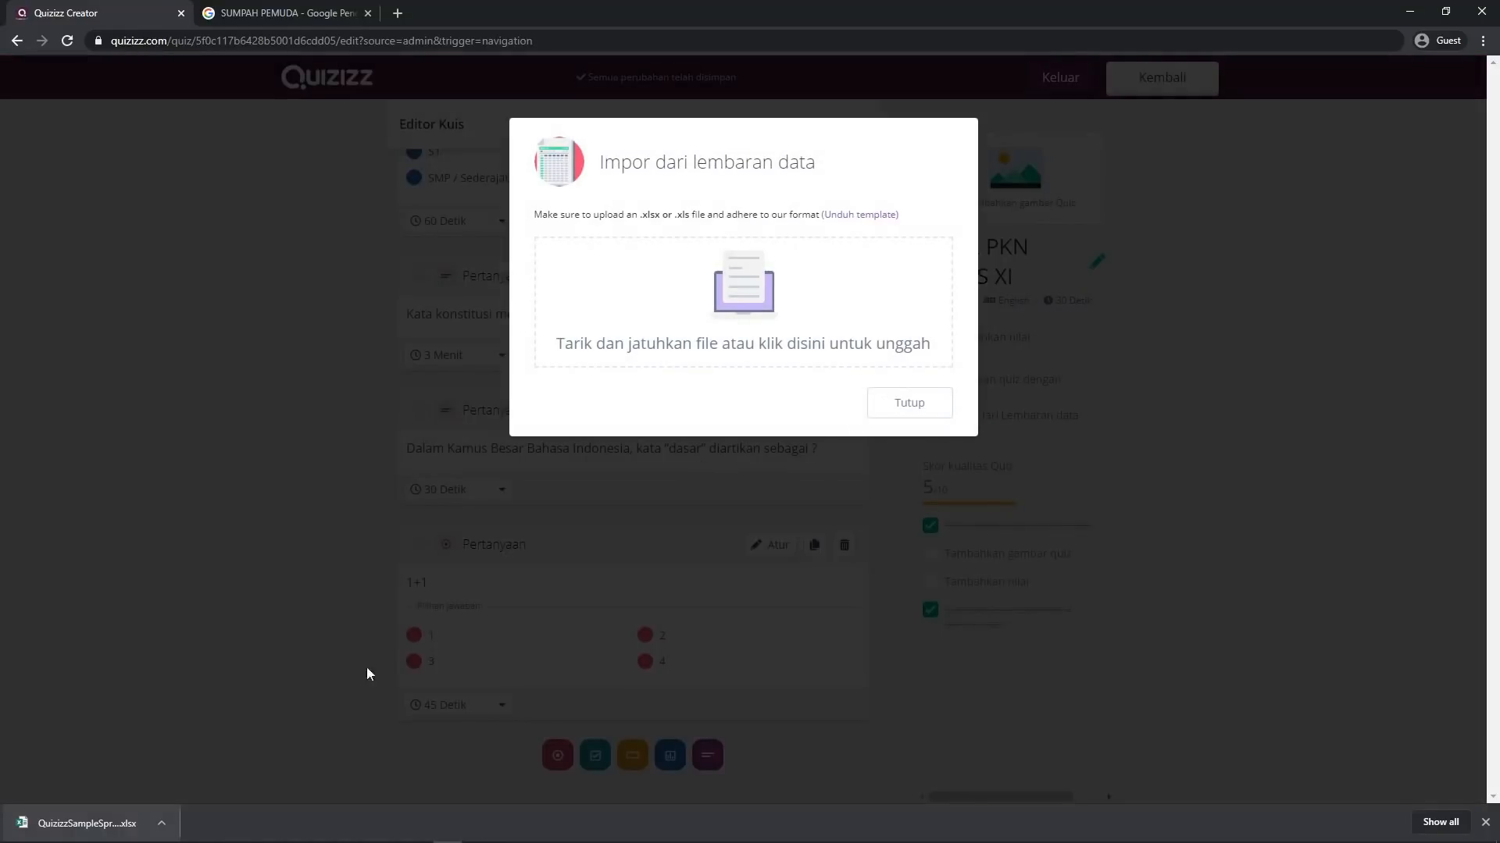
left_click(54, 826)
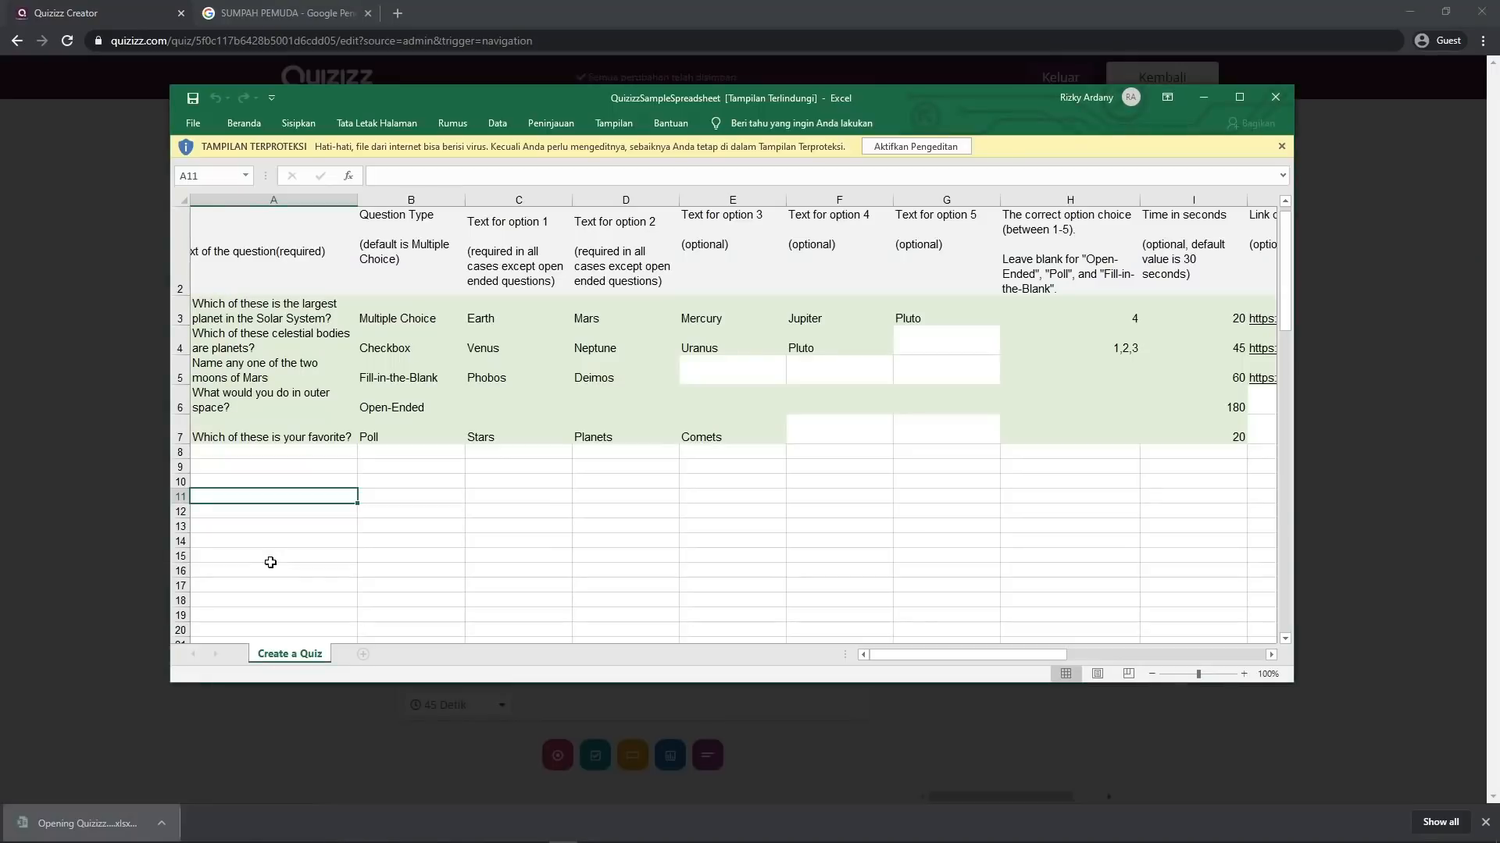
left_click(1238, 97)
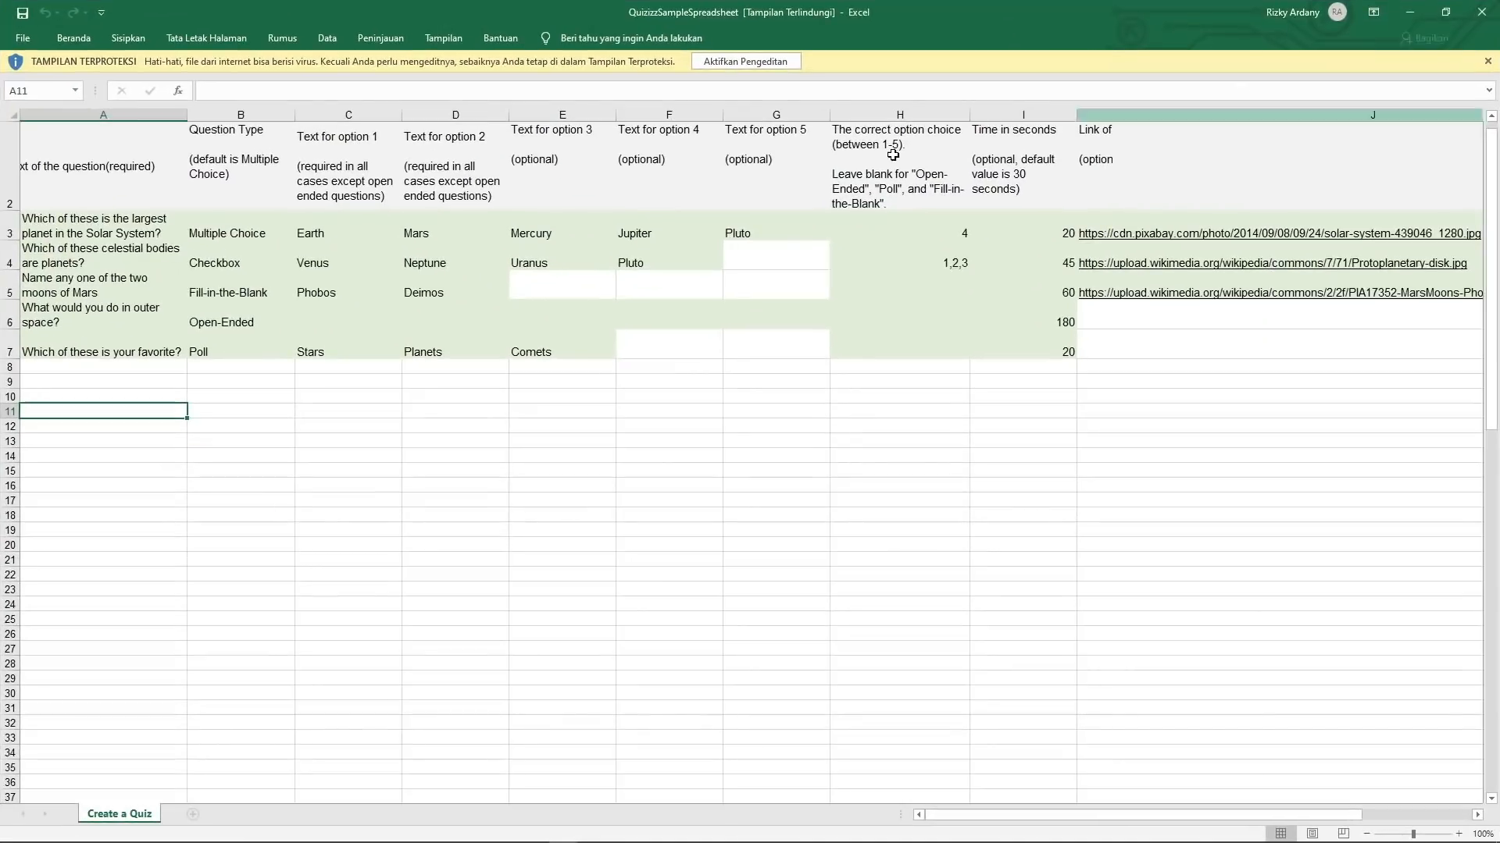
left_click_drag(1041, 815, 1073, 832)
left_click(438, 577)
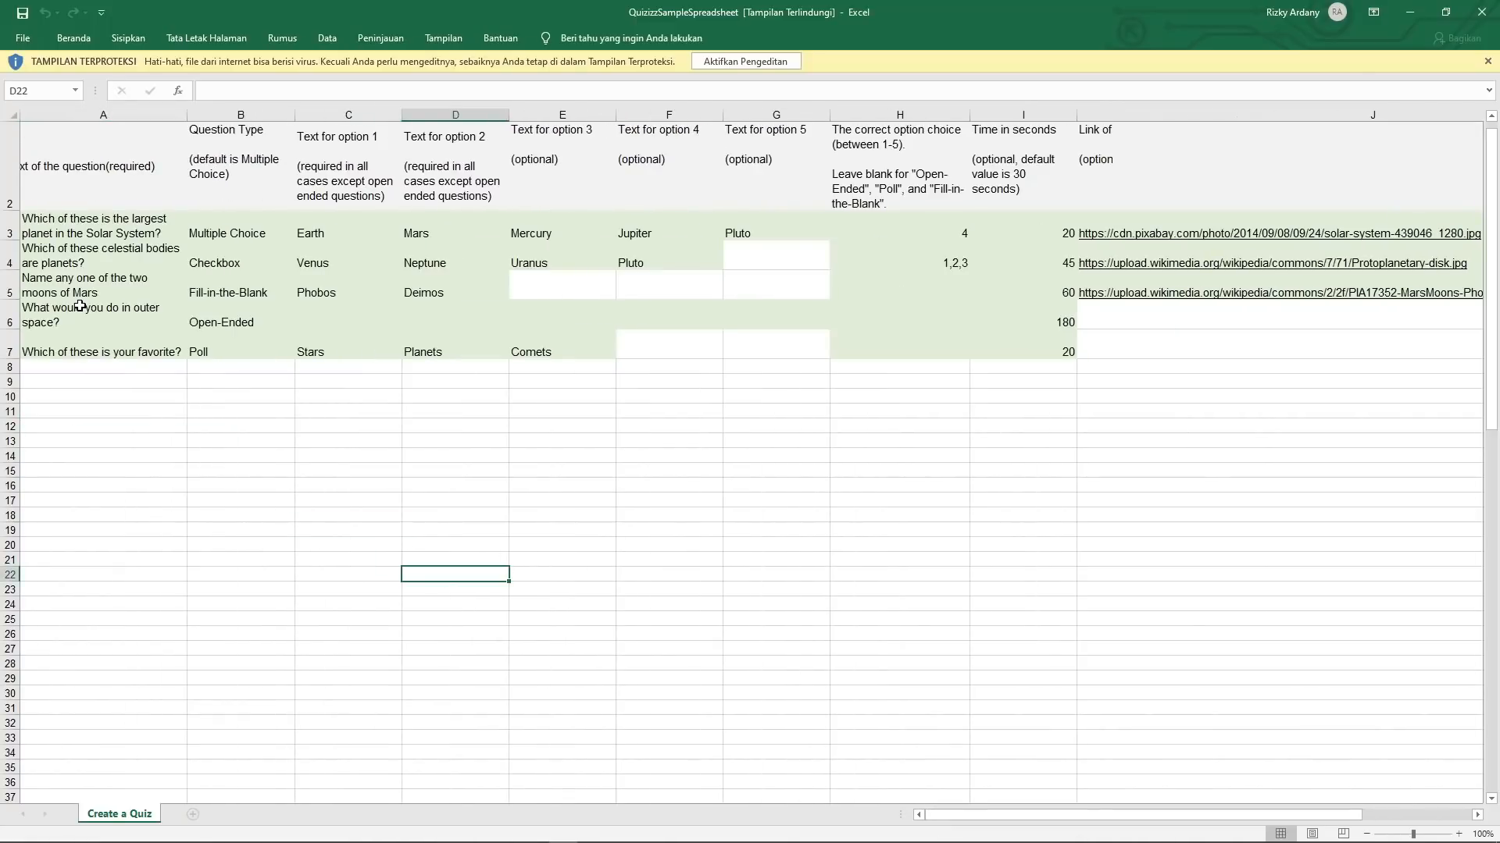
left_click(198, 438)
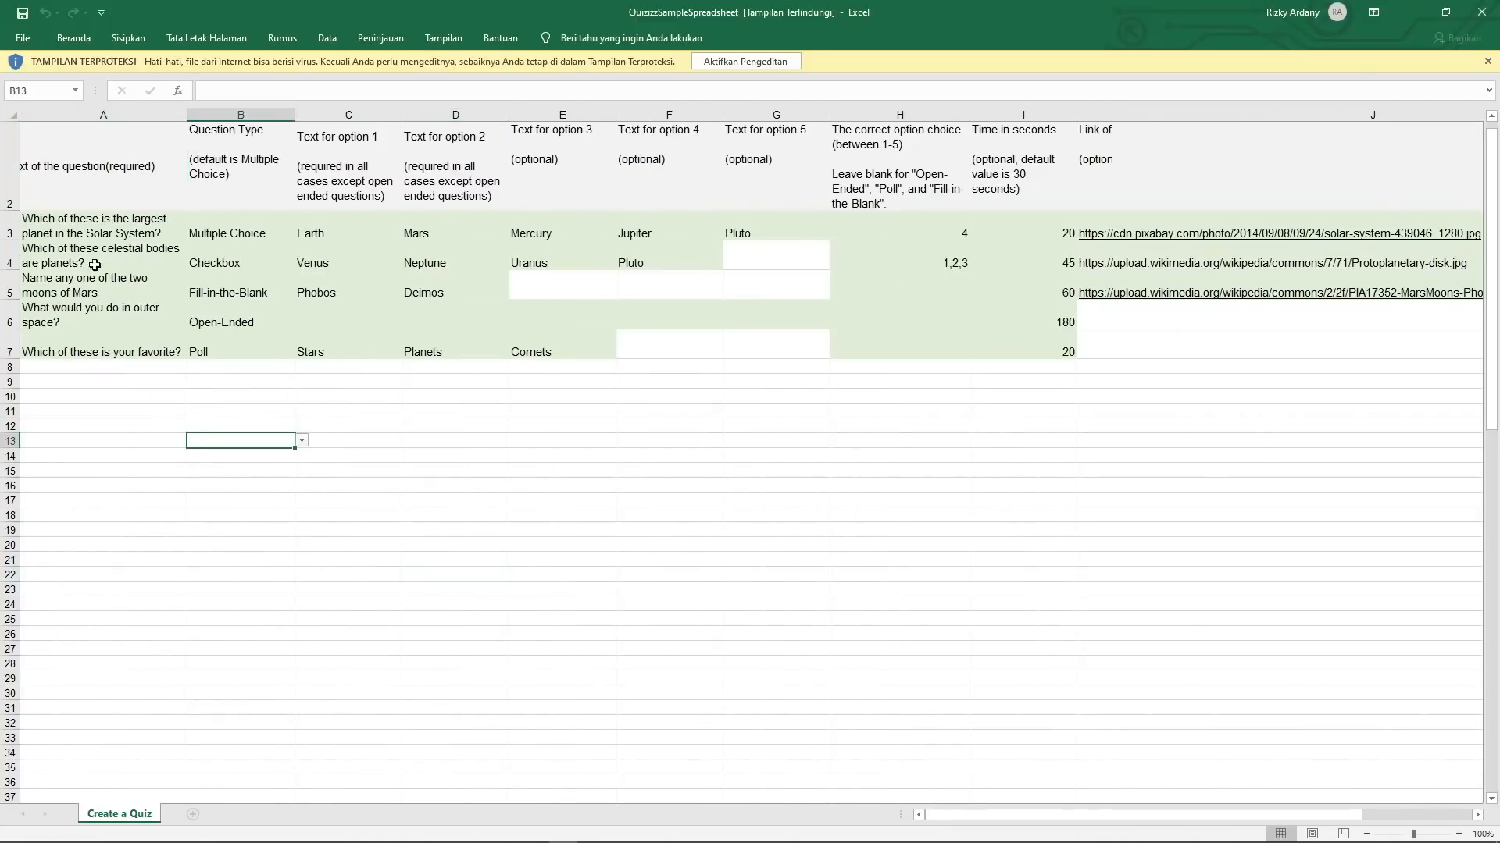
left_click(70, 150)
left_click(105, 249)
left_click(129, 396)
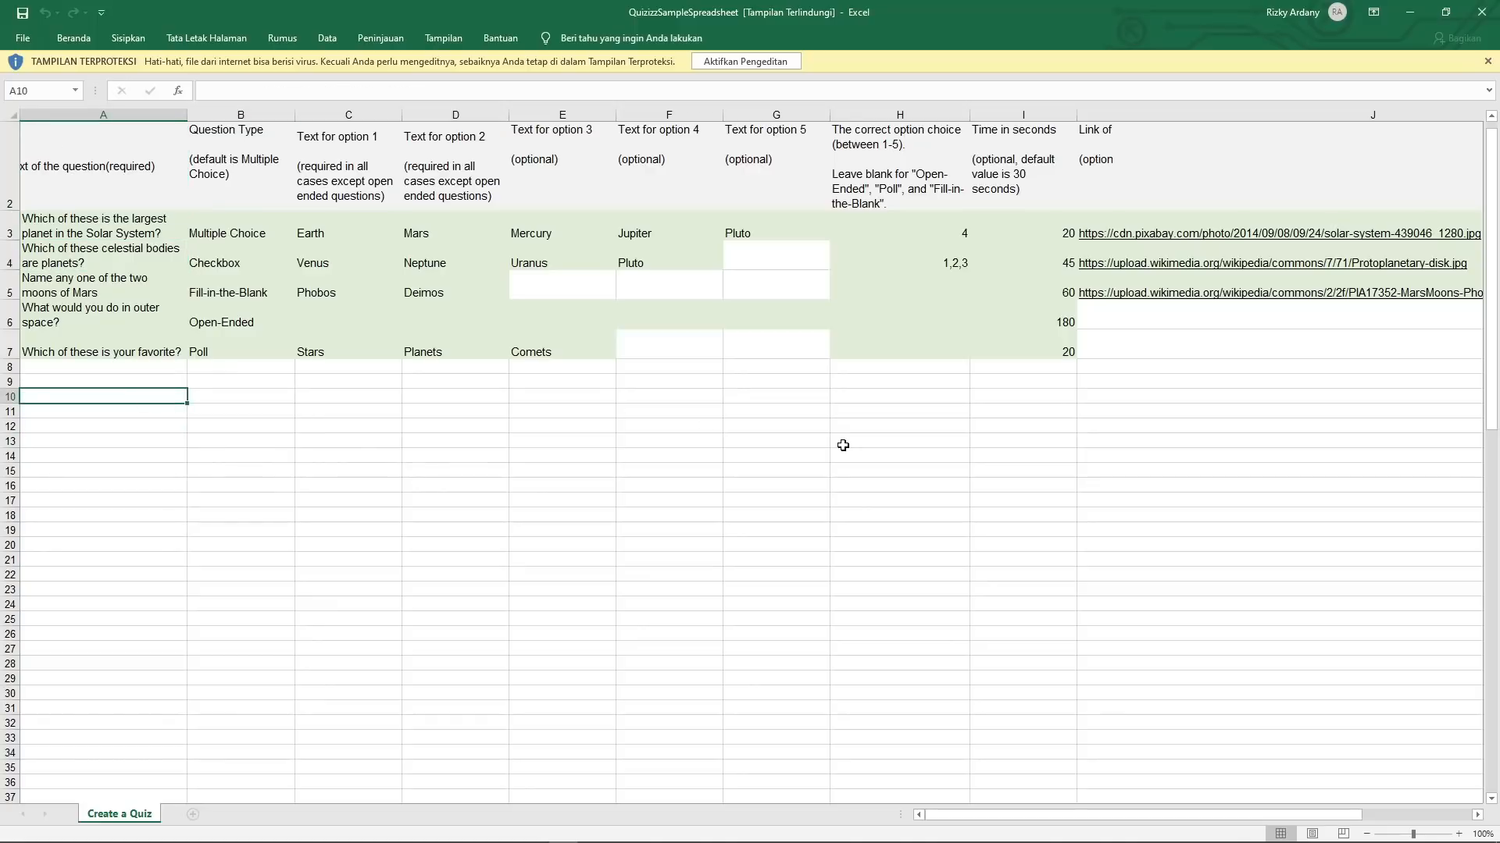
Enable editing of the sample spreadsheet, look over its empty rows and image link column, and close it without entering anything
left_click(763, 66)
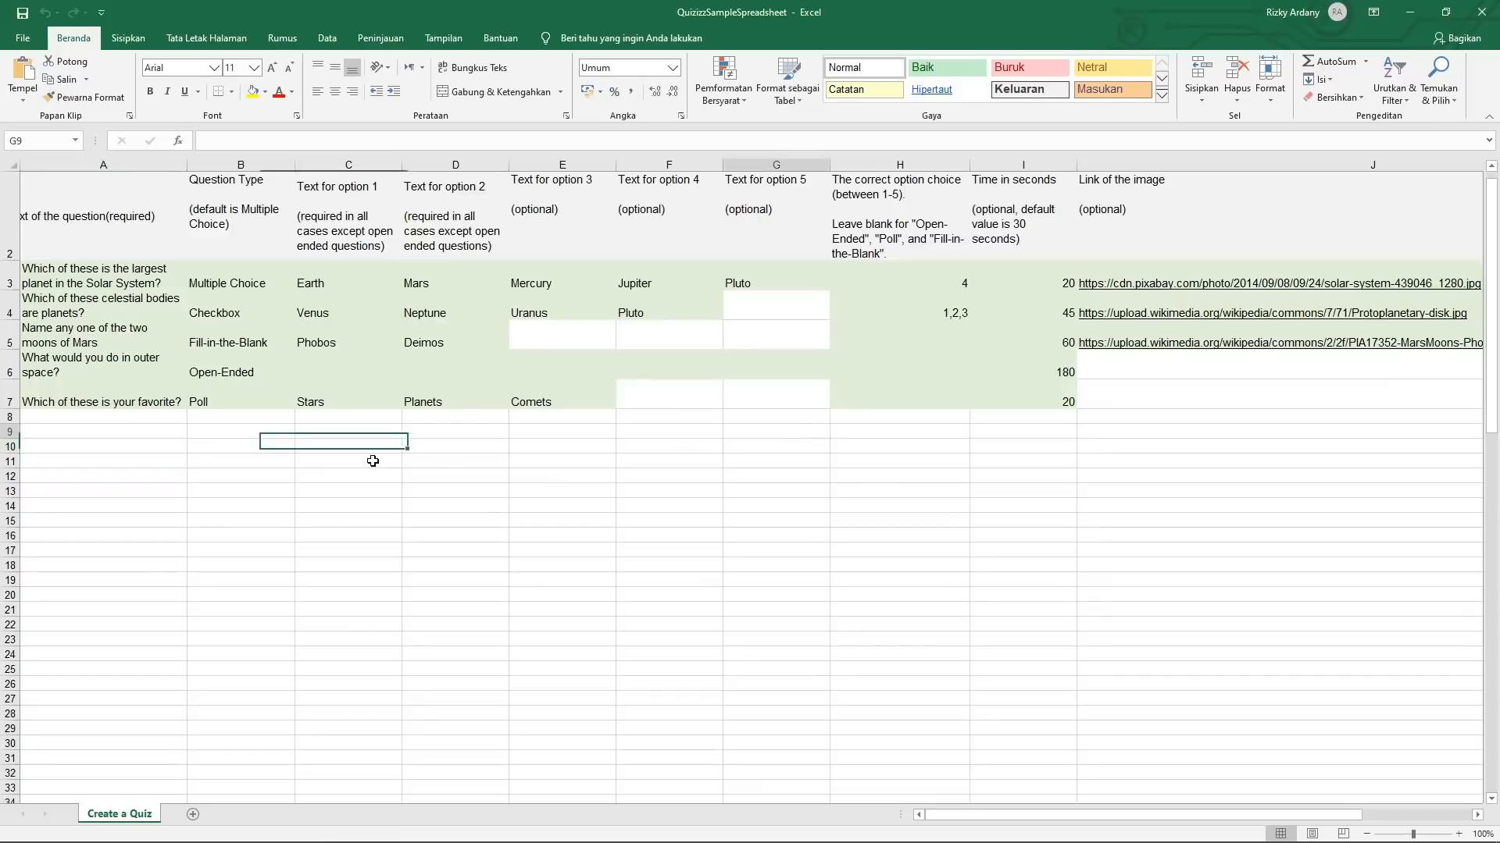
left_click(241, 490)
left_click(98, 464)
left_click(83, 429)
left_click(775, 460)
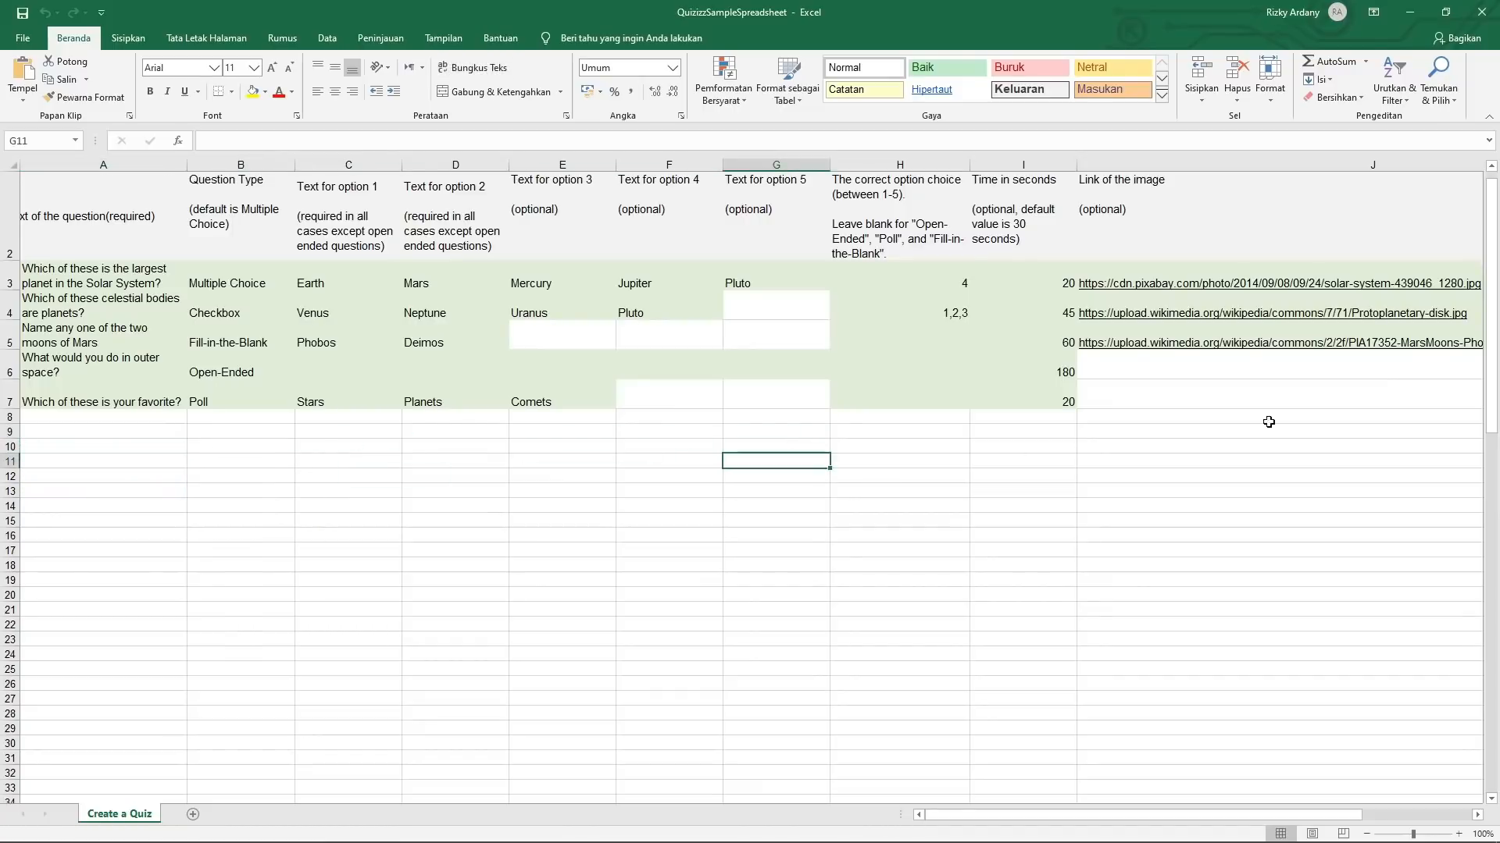
left_click_drag(1269, 422, 1267, 432)
mouse_move(1042, 815)
left_mouse_down()
mouse_move(1144, 814)
mouse_move(1041, 813)
left_mouse_up()
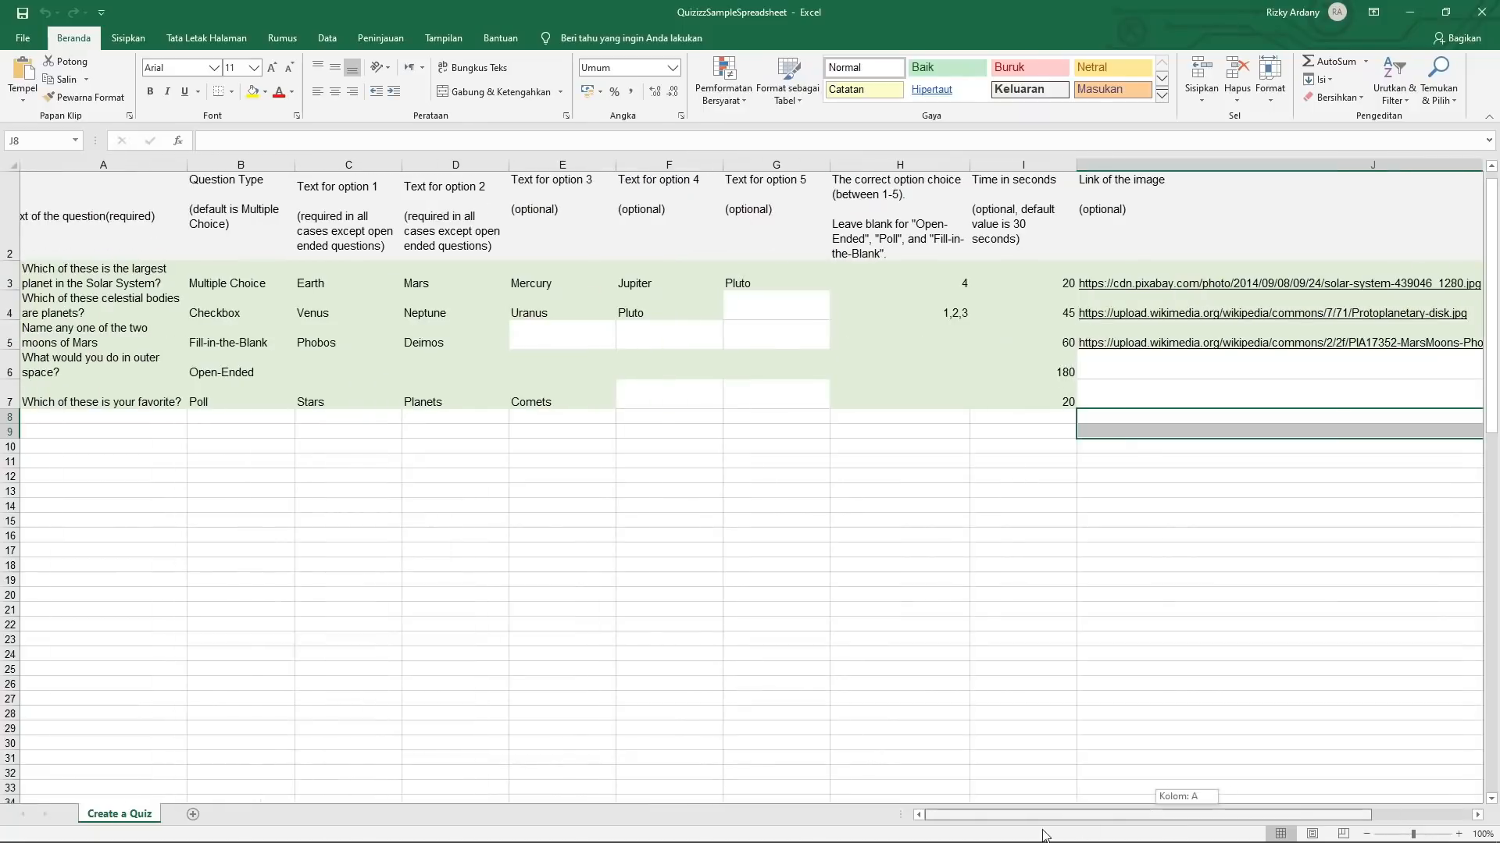
left_click(1484, 14)
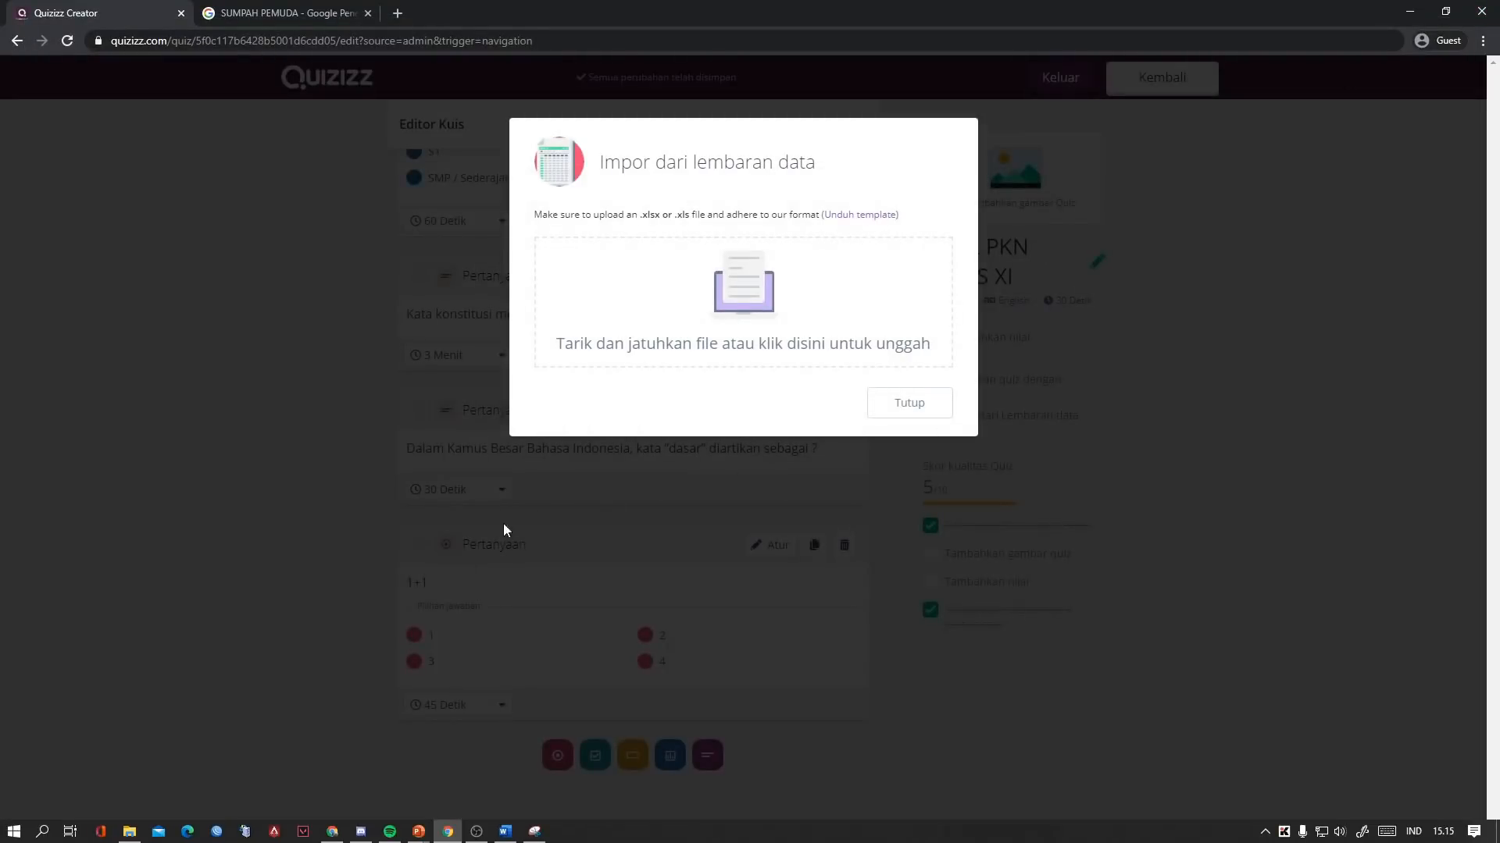
Place the browser's download list beside the Quizizz window, upload QuizizzSampleSpreadsheet.xlsx from it to the import dialog, and maximize Quizizz
key("ctrl+j")
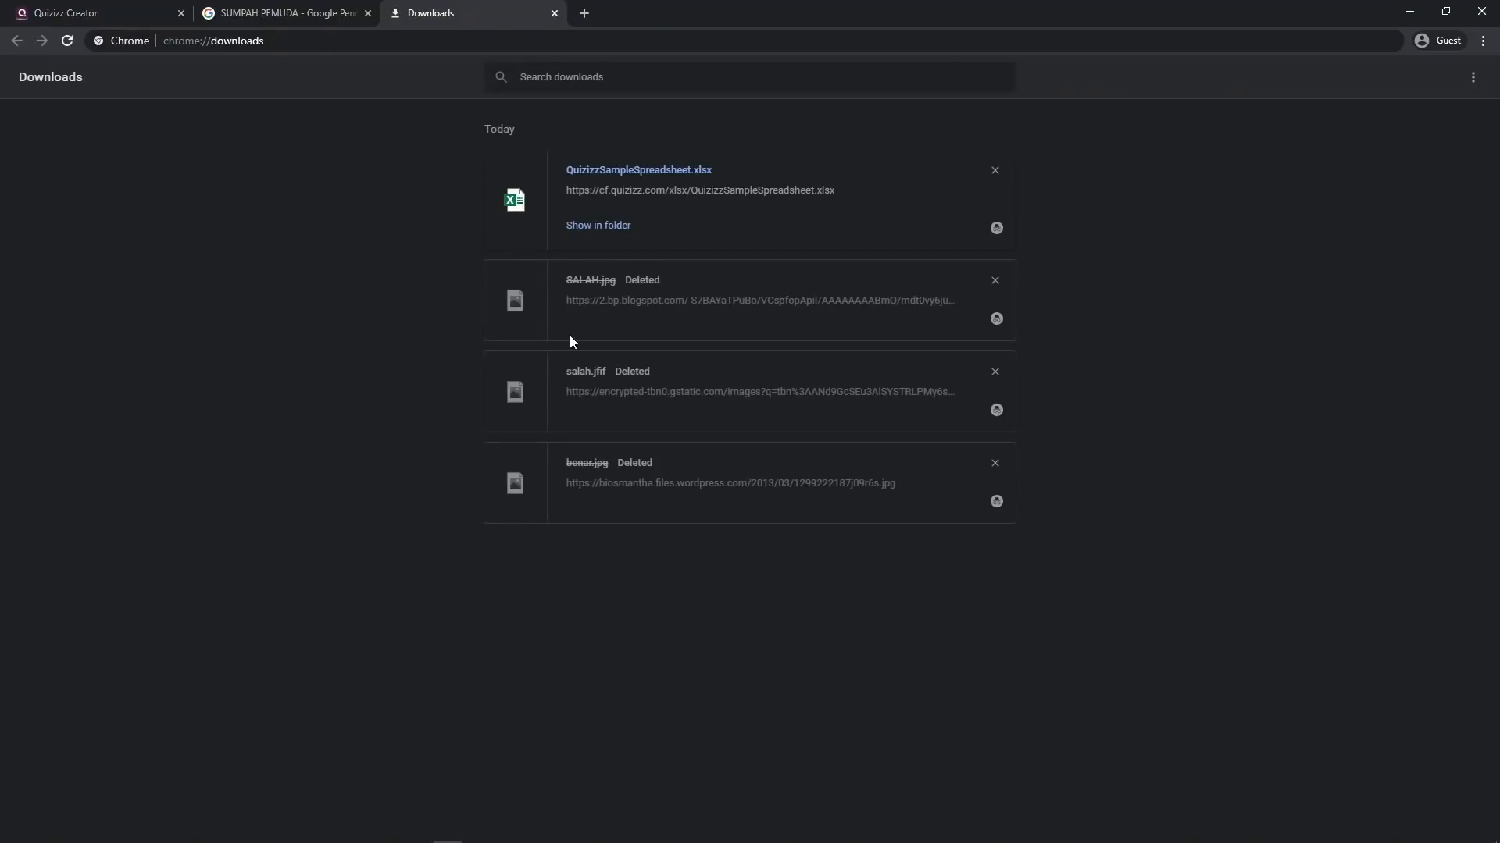
left_click_drag(612, 173, 1499, 144)
double_click(1465, 24)
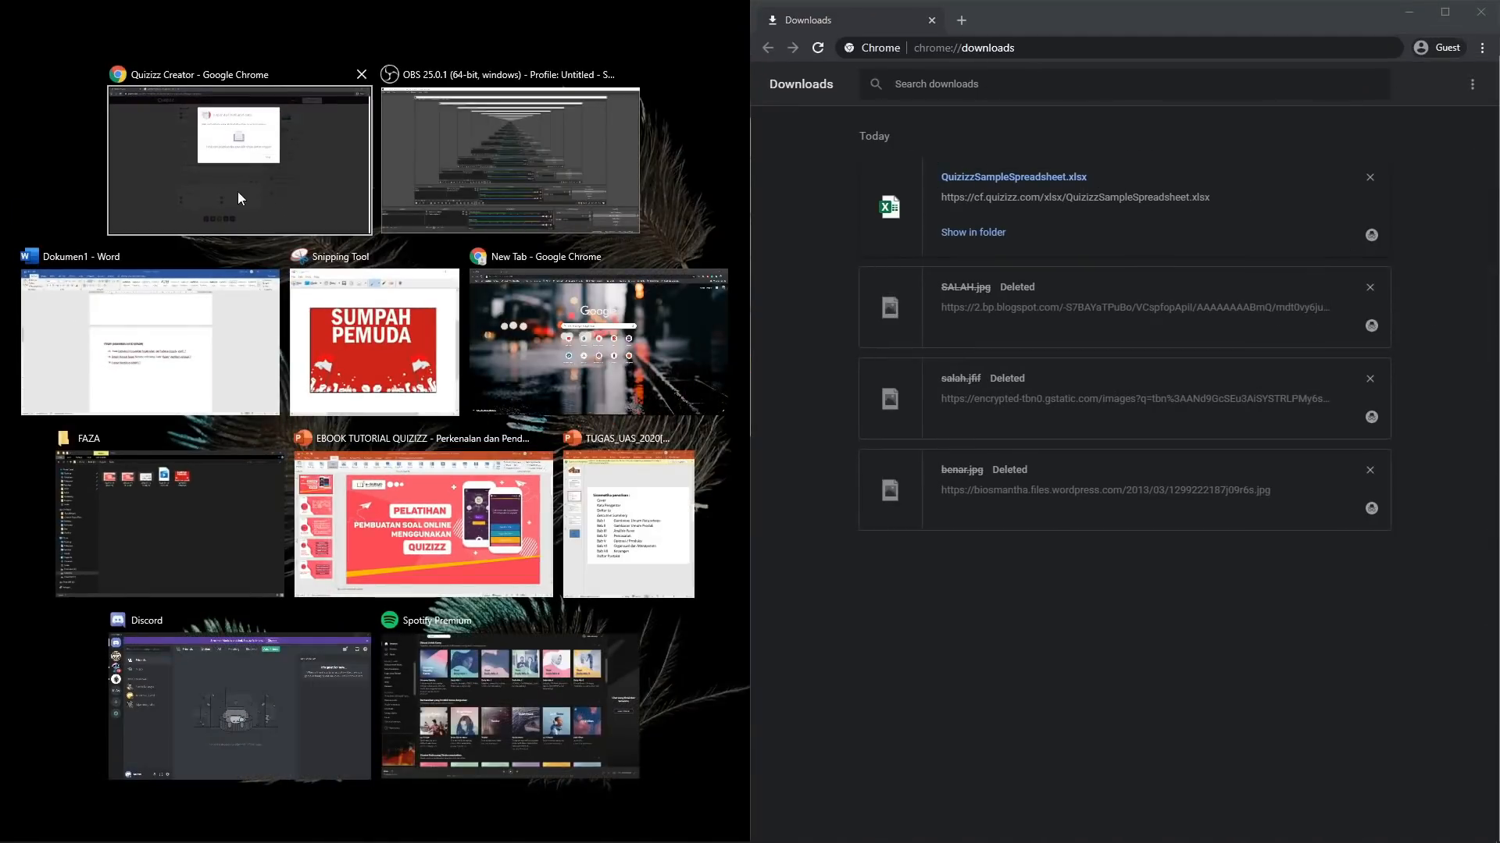
left_click(270, 167)
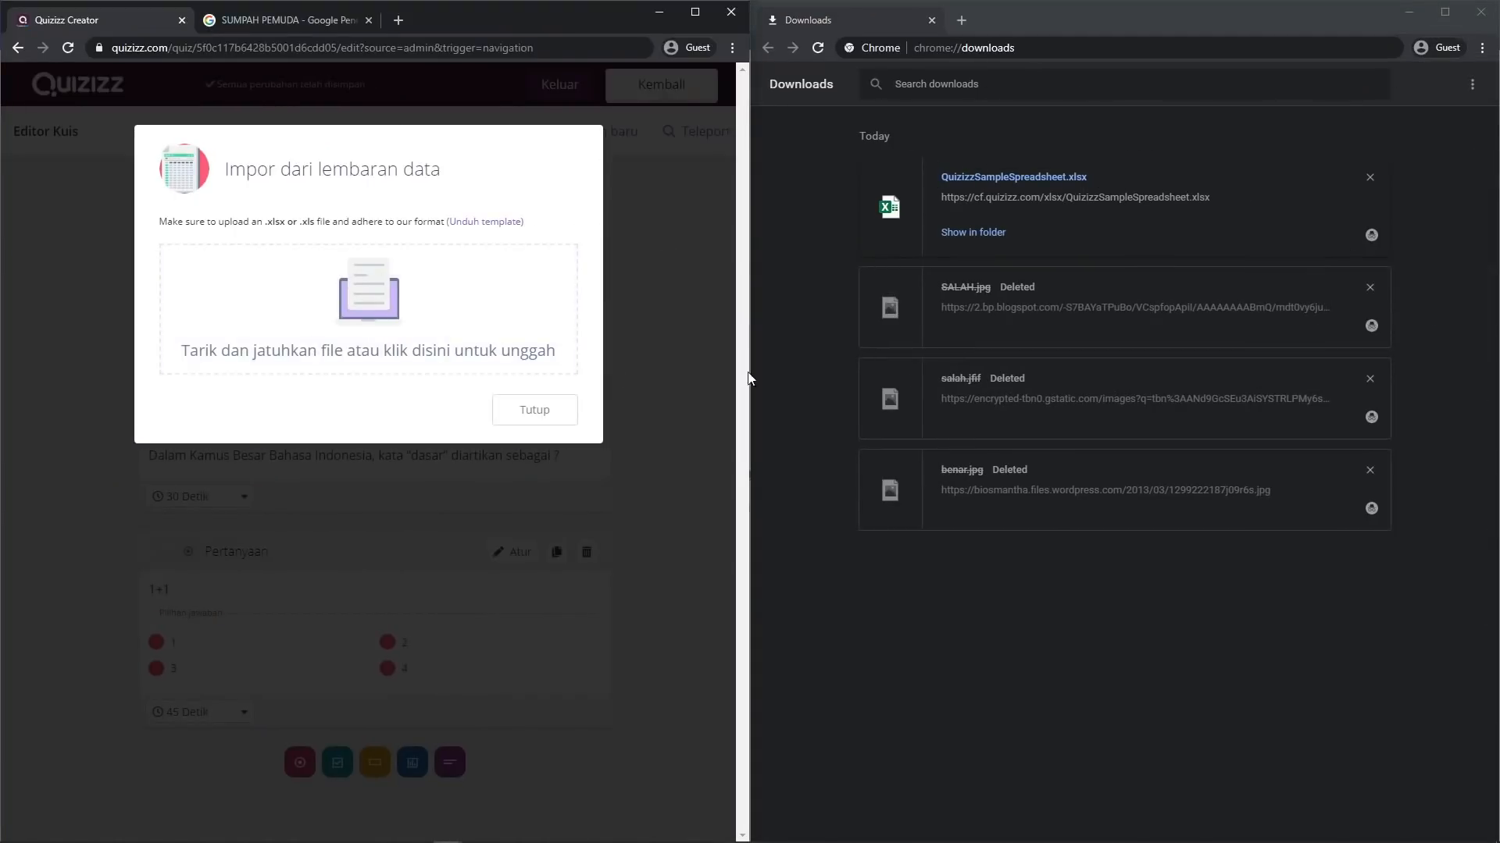
left_click_drag(1013, 178, 385, 320)
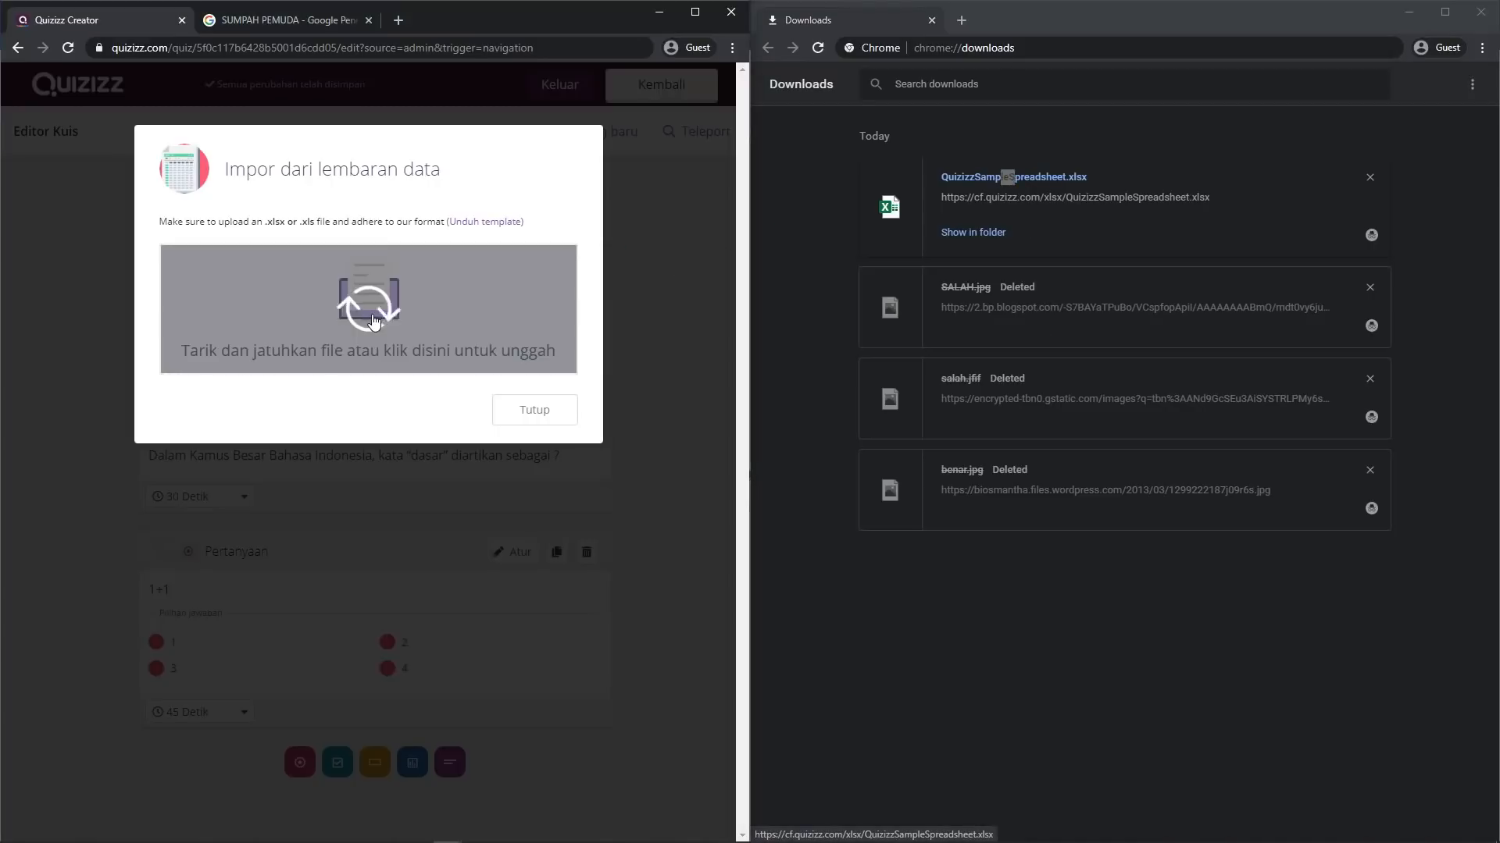
left_click(695, 20)
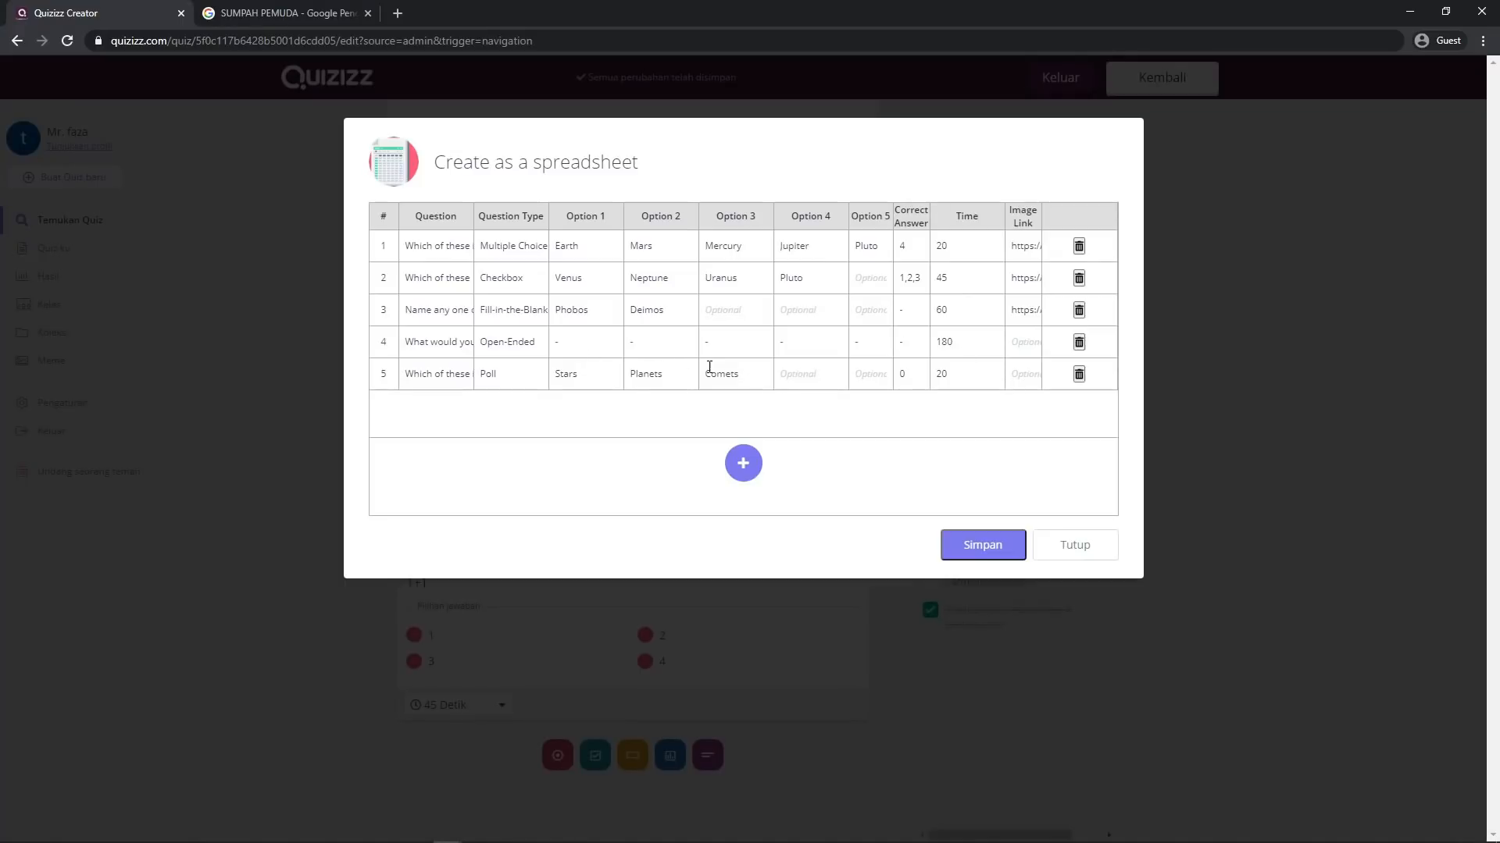
Save the five imported sample questions to the quiz and look over them below the "1+1" question
left_click(997, 548)
left_click_drag(1496, 460, 1497, 688)
scroll(1365, 710, "up", 1)
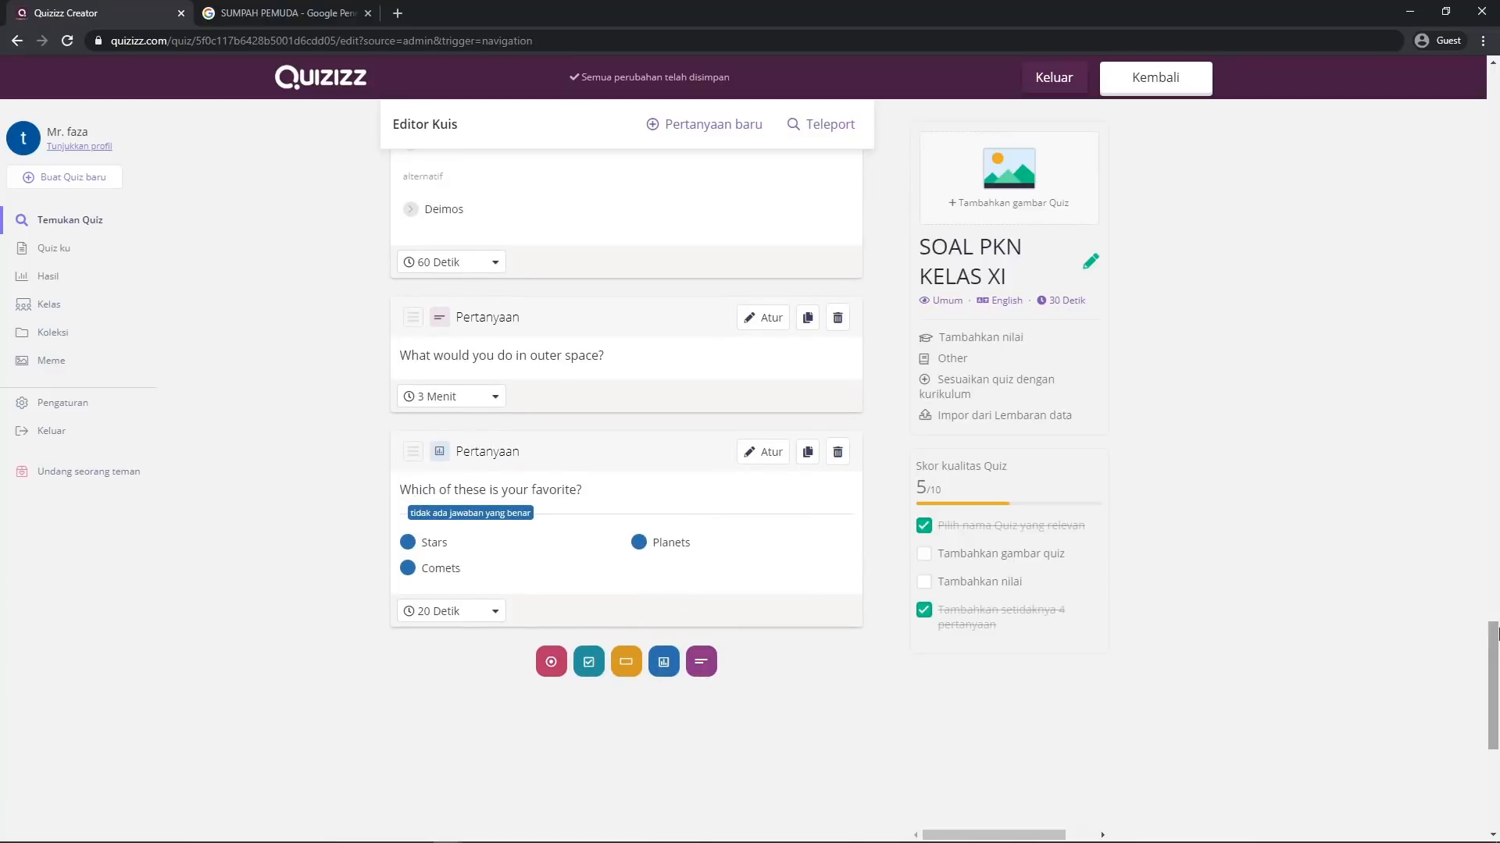
left_click_drag(1484, 674, 1484, 501)
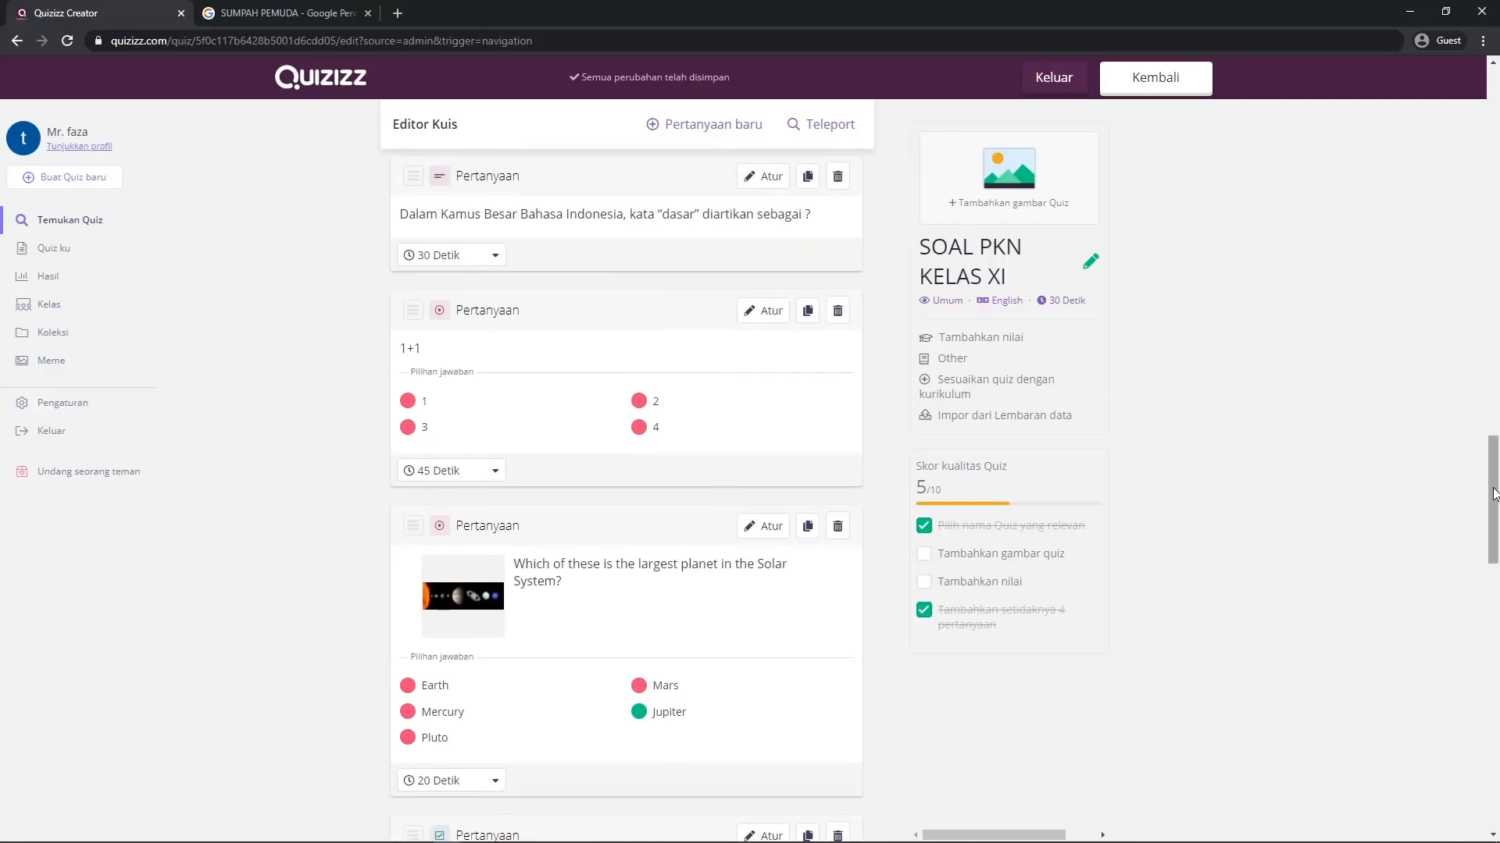
Delete the "1+1" question and the imported largest-planet, celestial-bodies, moons-of-Mars and outer-space questions, keeping the "Which of these is your favorite?" poll
left_click(836, 312)
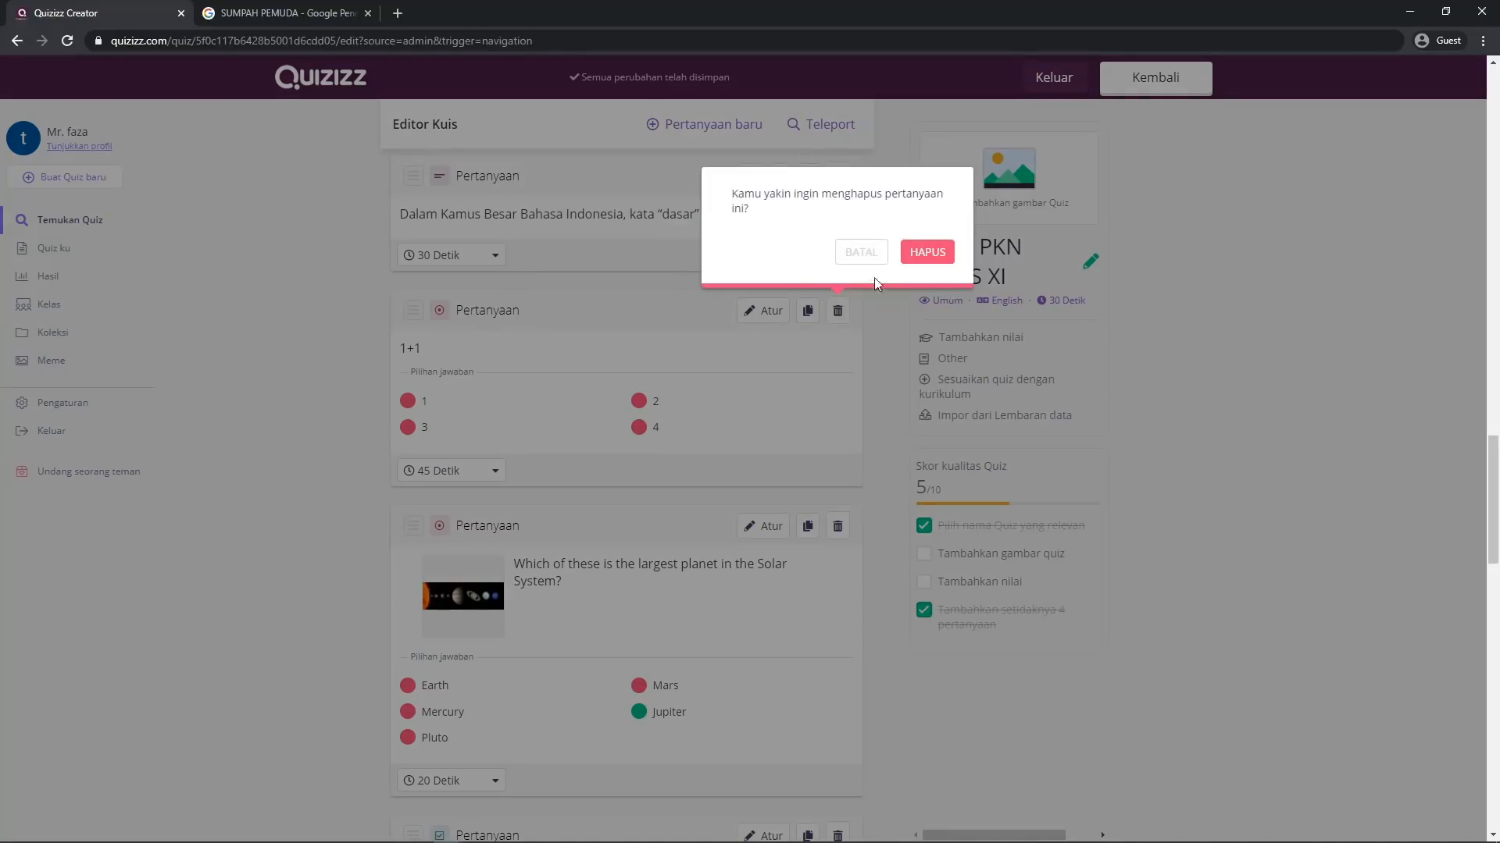
left_click(933, 252)
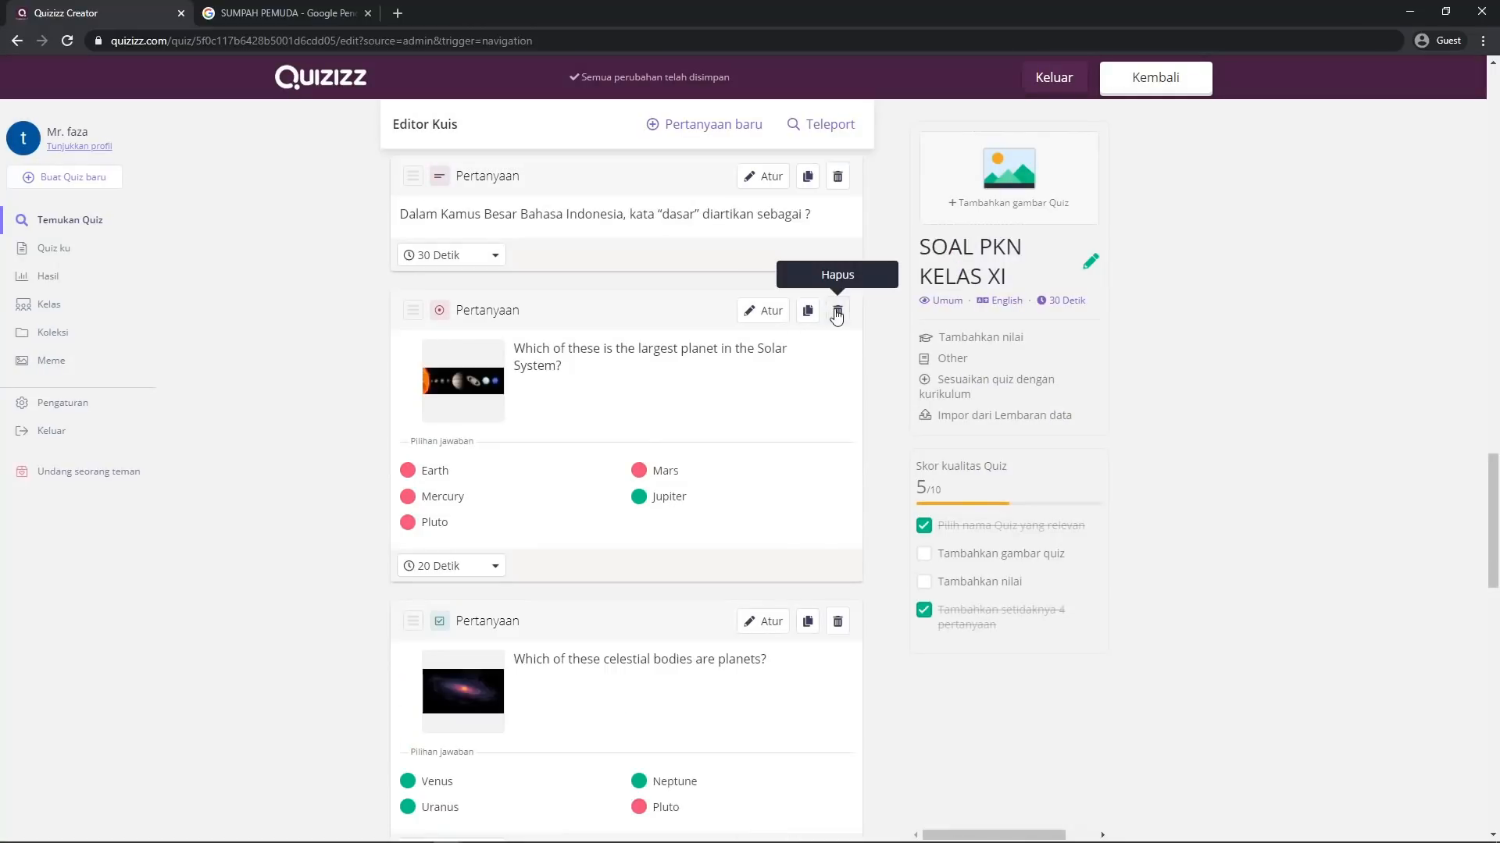
left_click(836, 311)
left_click(929, 257)
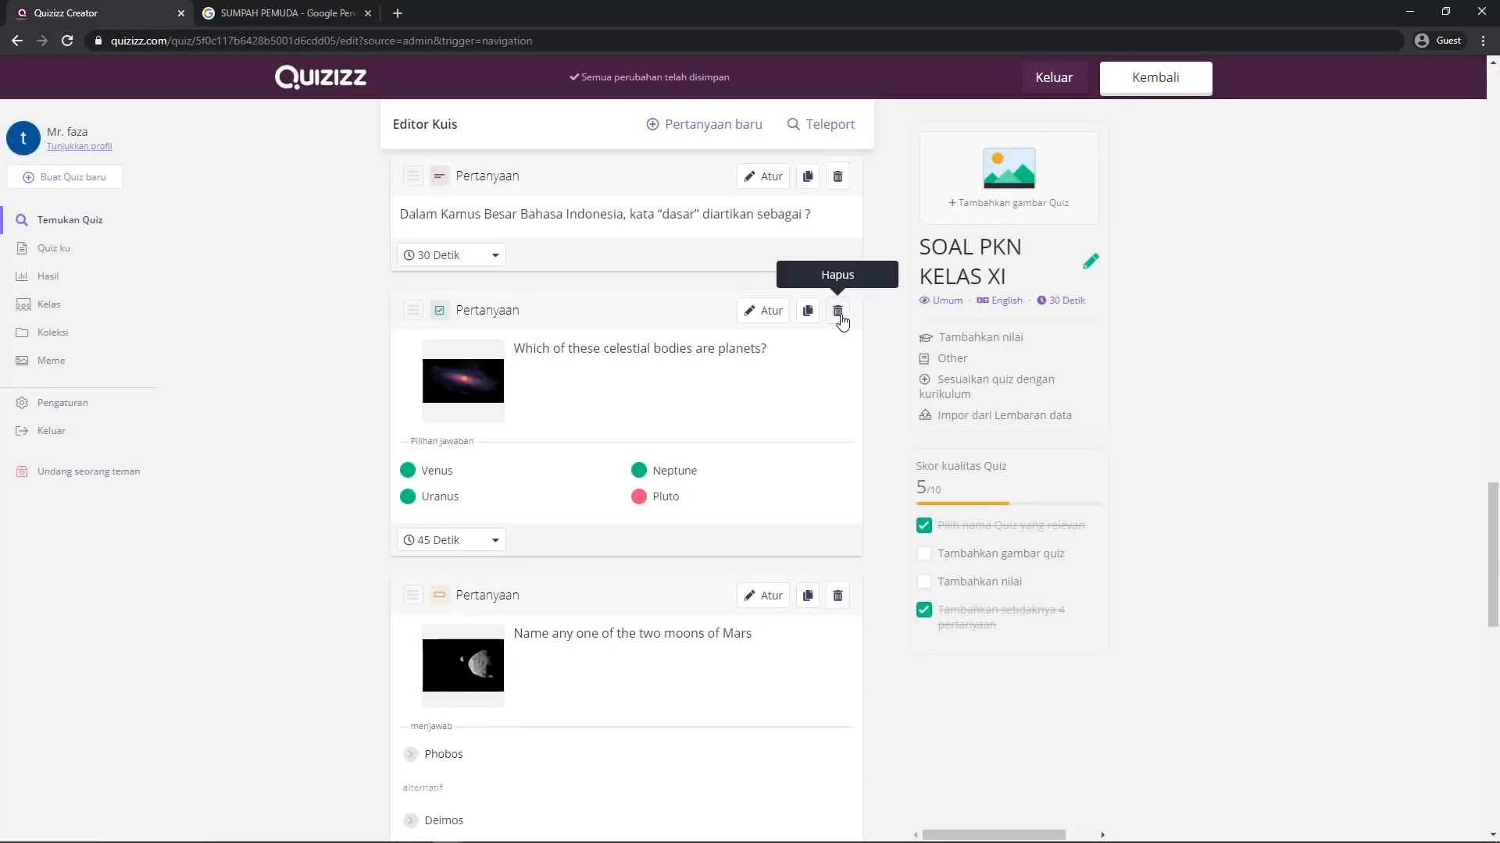
left_click(836, 311)
left_click(927, 251)
left_click(837, 311)
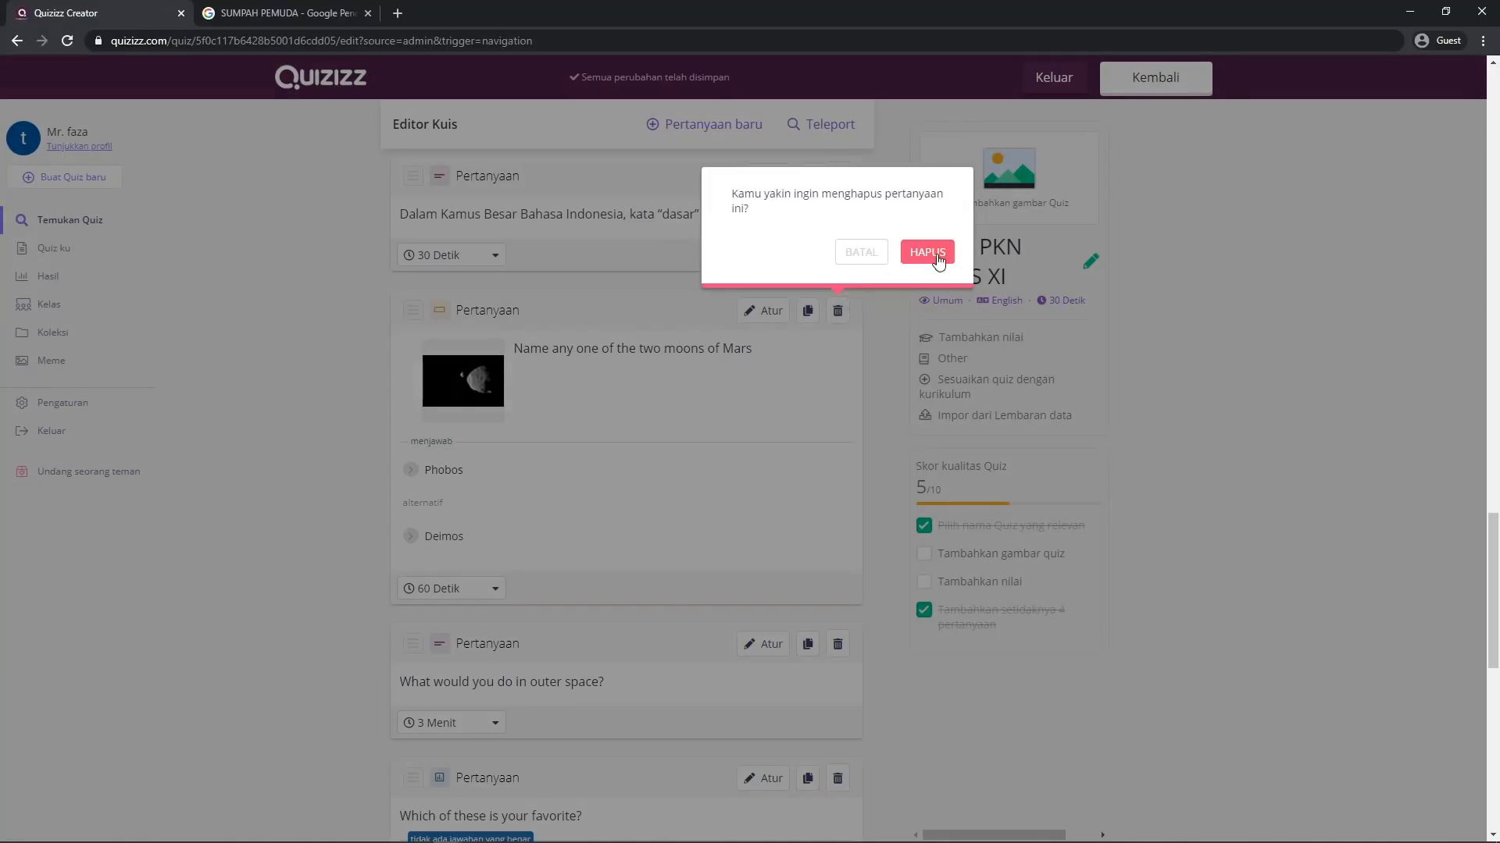
left_click(927, 251)
left_click(838, 311)
left_click(927, 251)
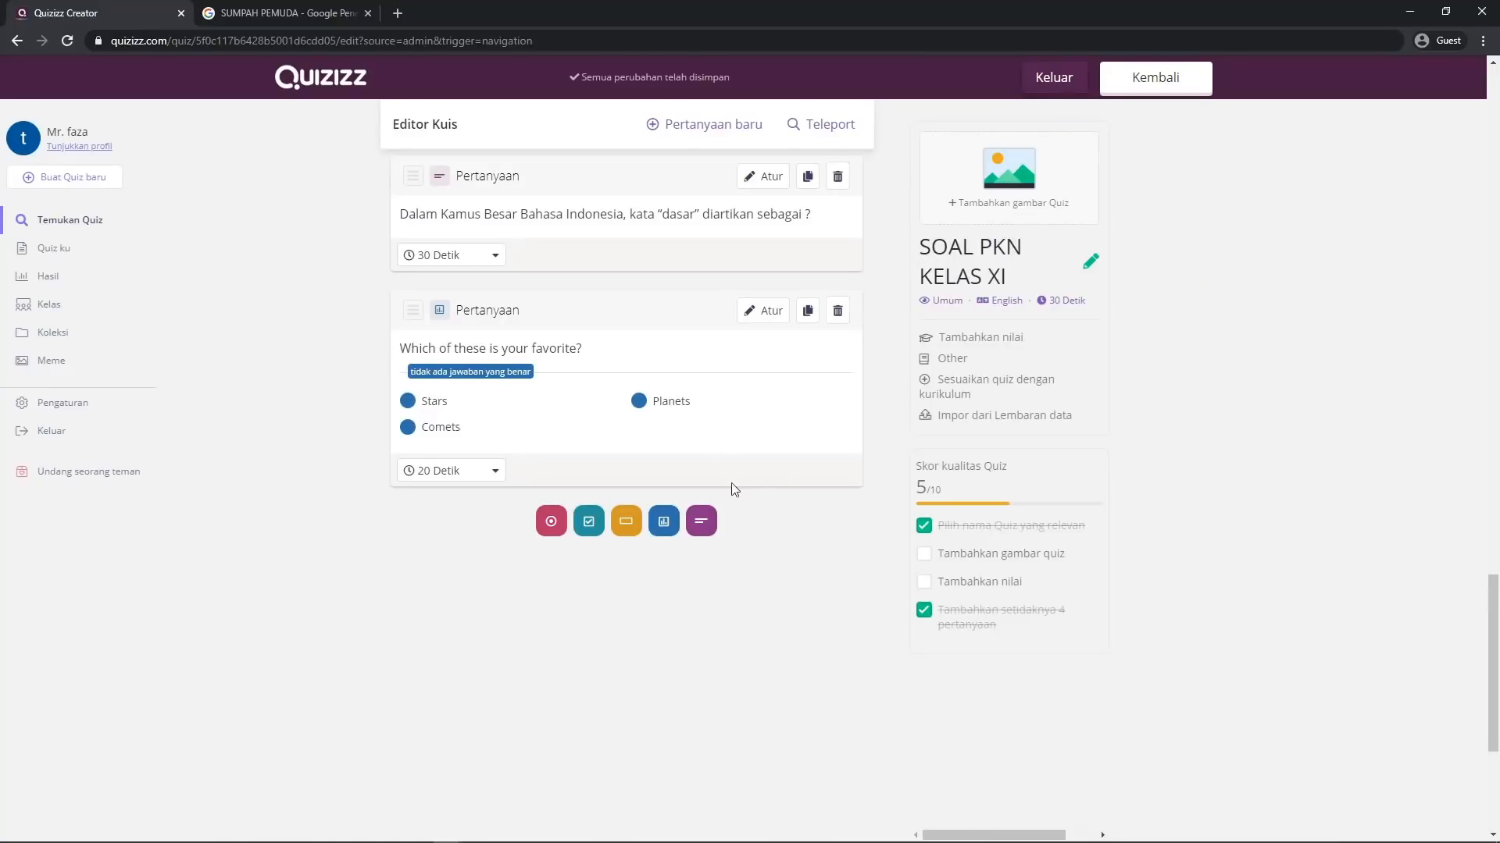
Open the "Which of these is your favorite?" poll for editing, look over its question and answer fields, and cancel
left_click(764, 311)
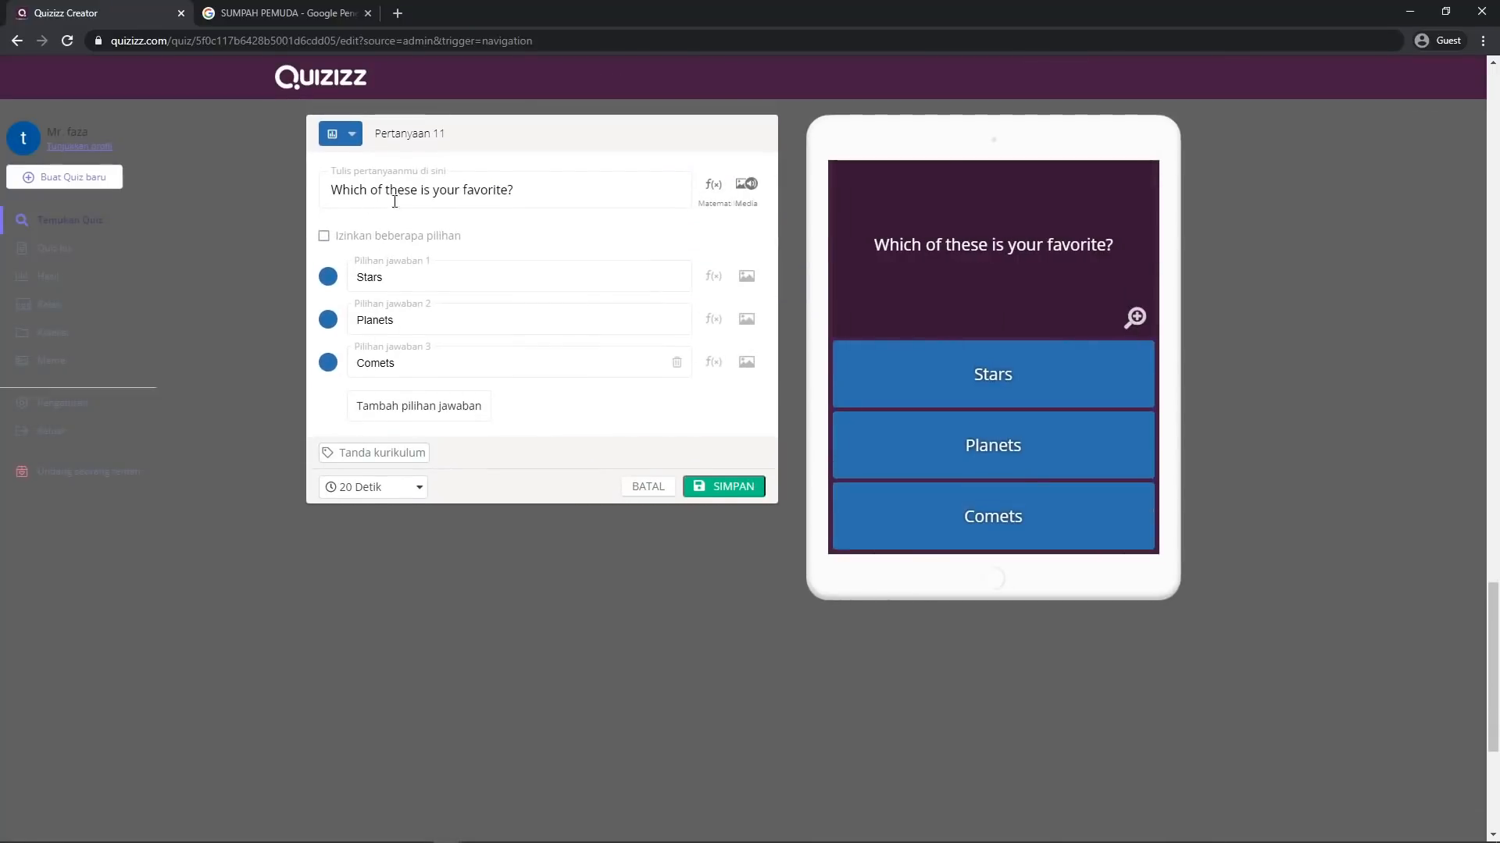
left_click_drag(546, 196, 260, 197)
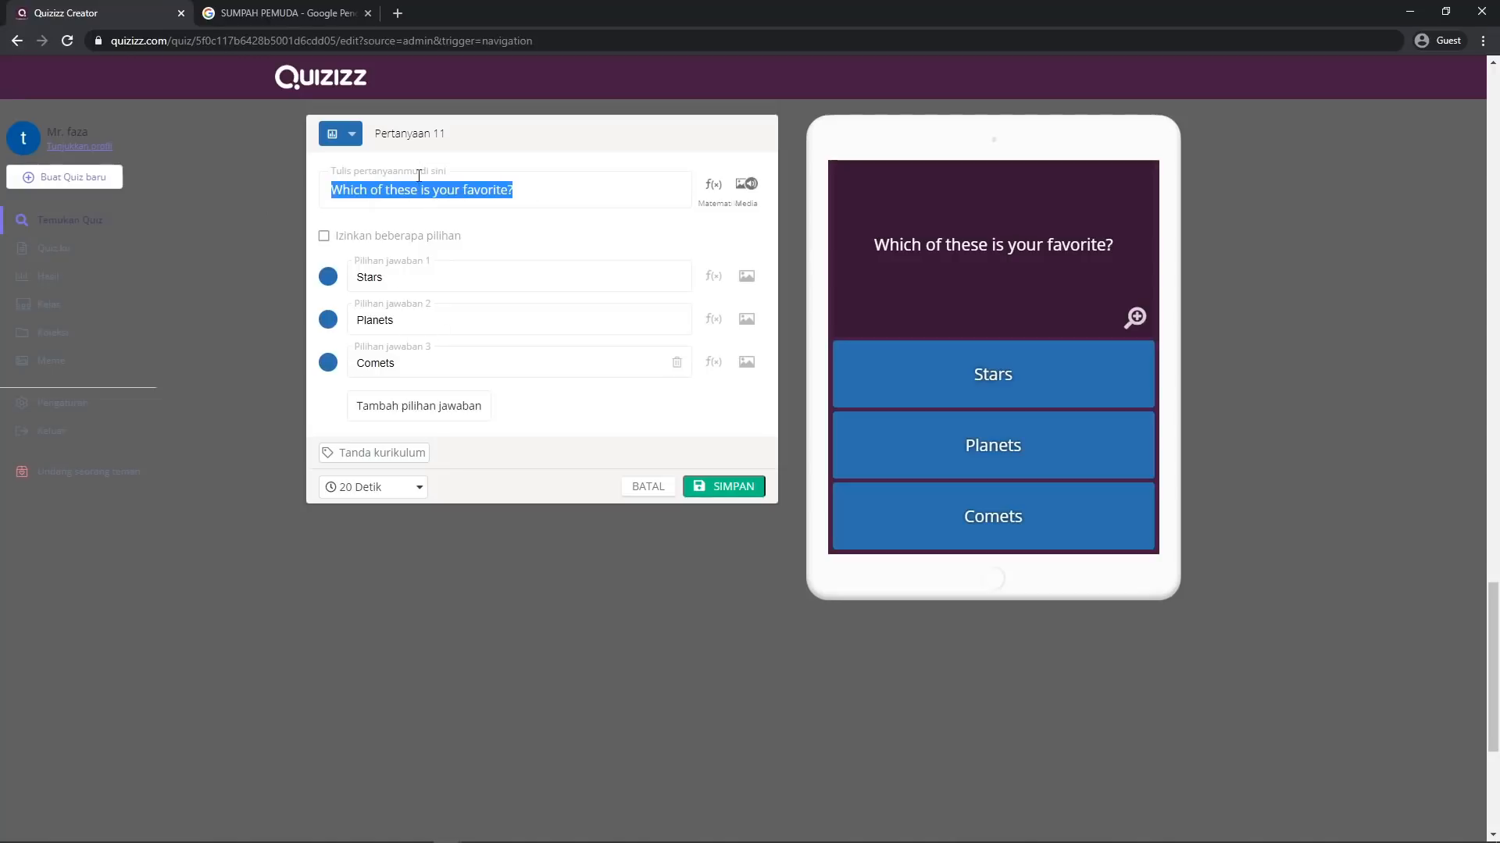
left_click(435, 312)
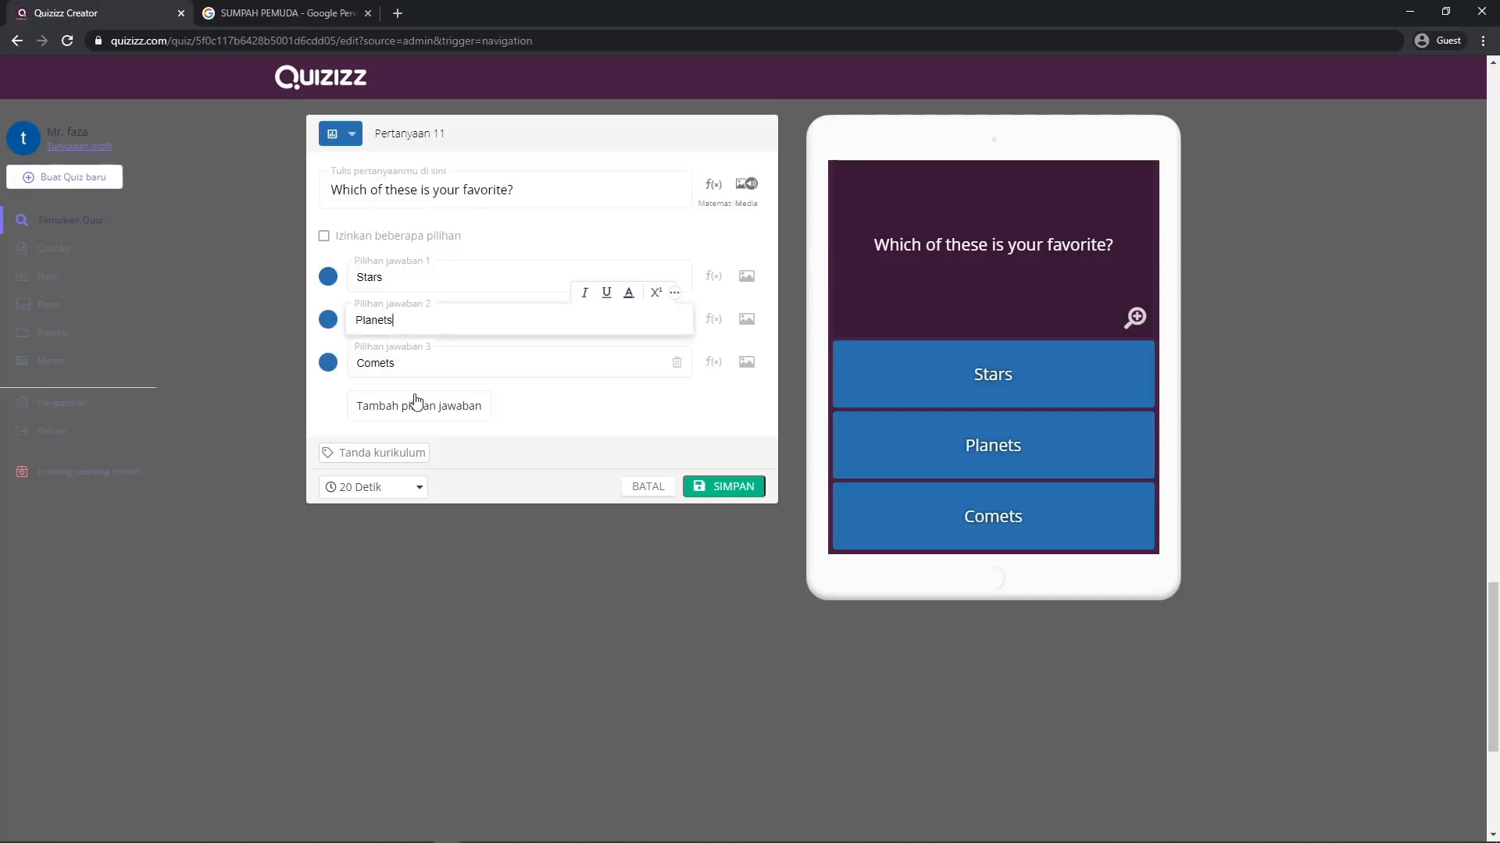
left_click(652, 488)
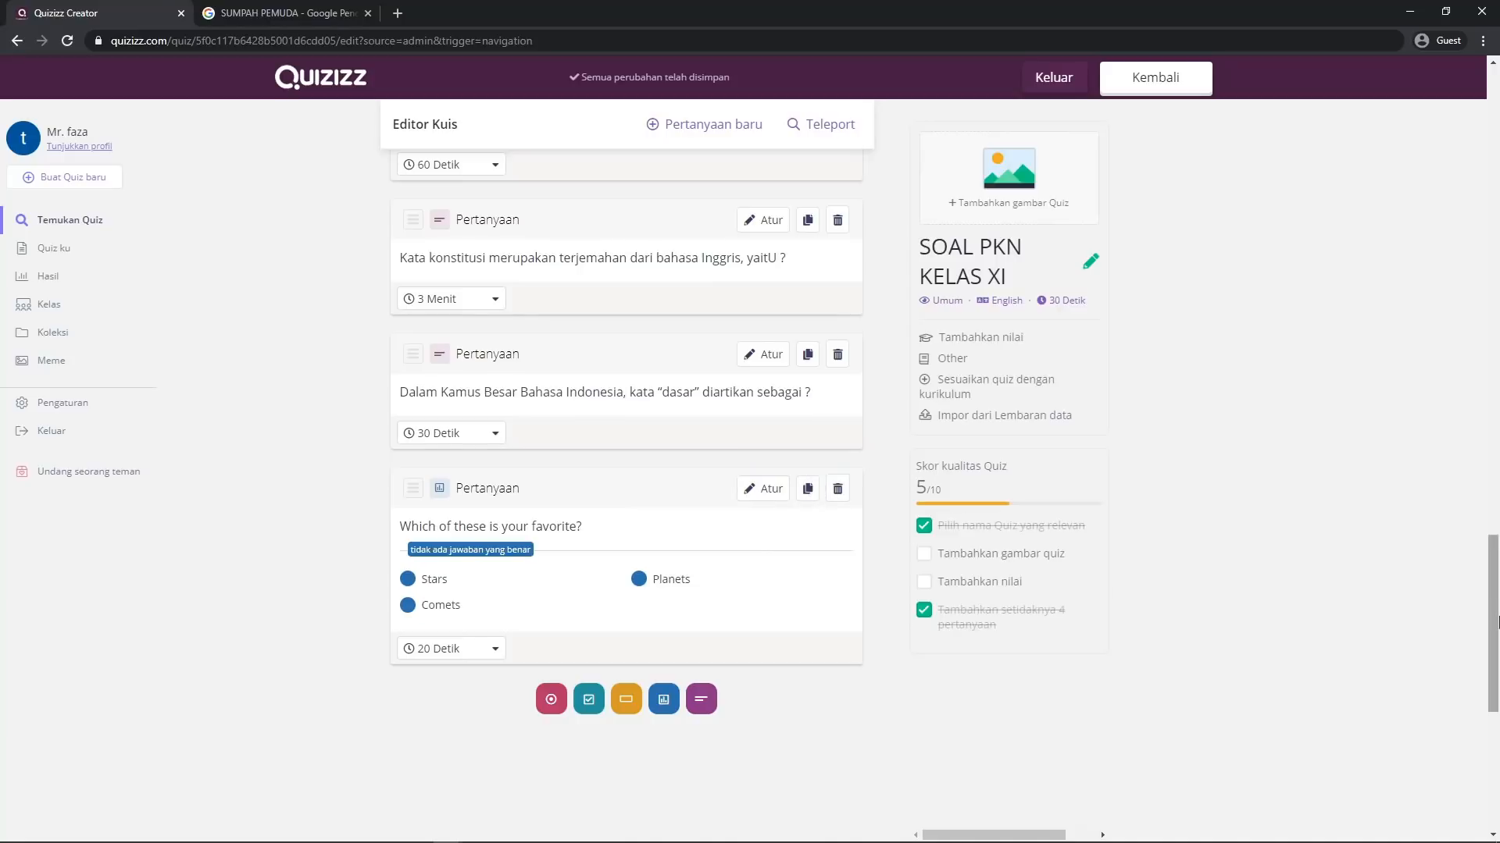
Try duplicating the "Which of these is your favorite?" poll and cancel the copy without saving it
left_click_drag(1492, 586, 1492, 638)
left_click(806, 267)
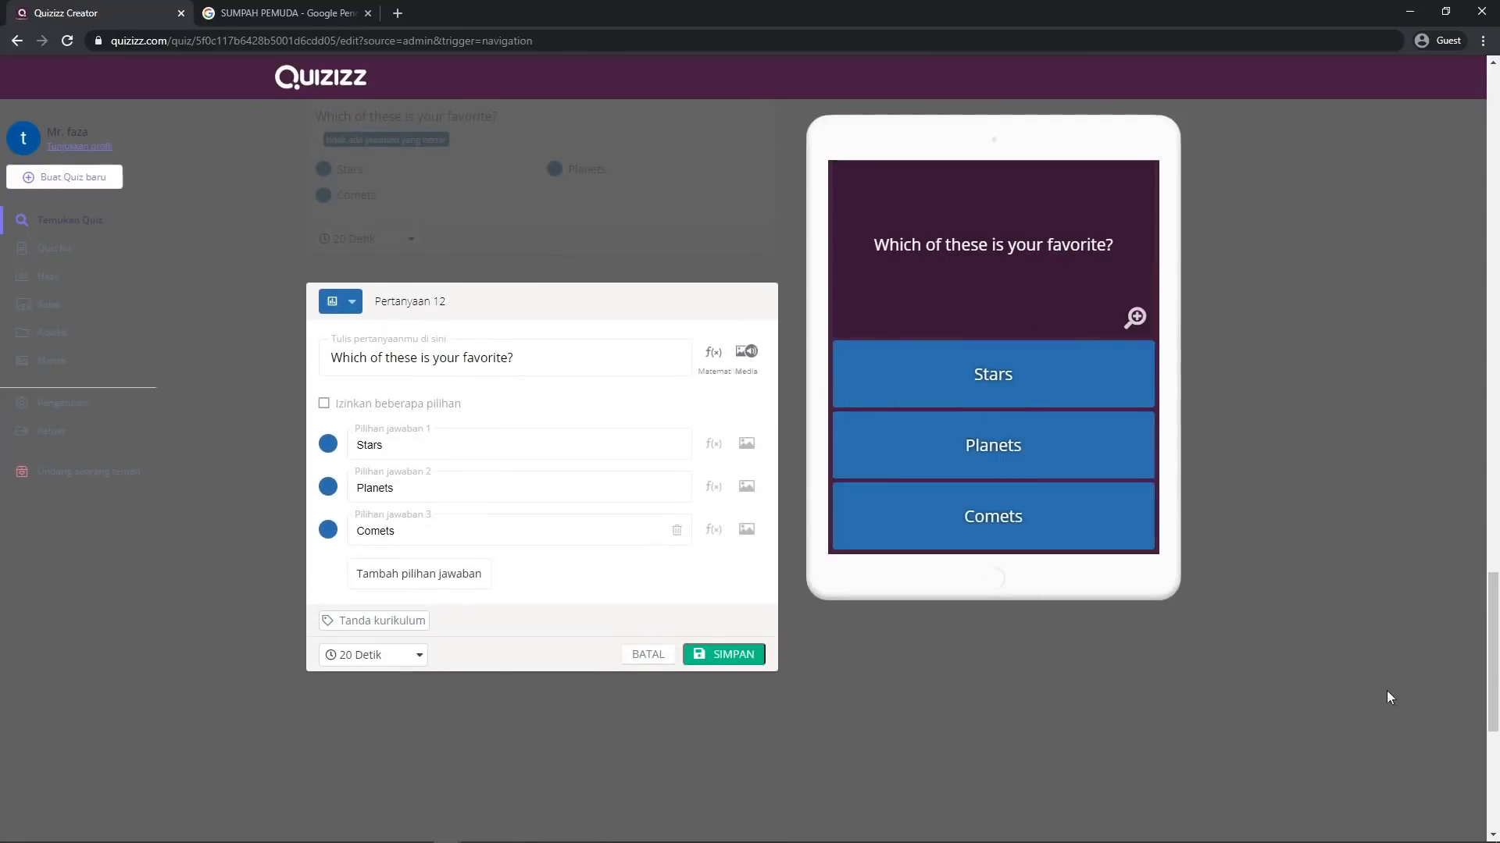
left_click(655, 660)
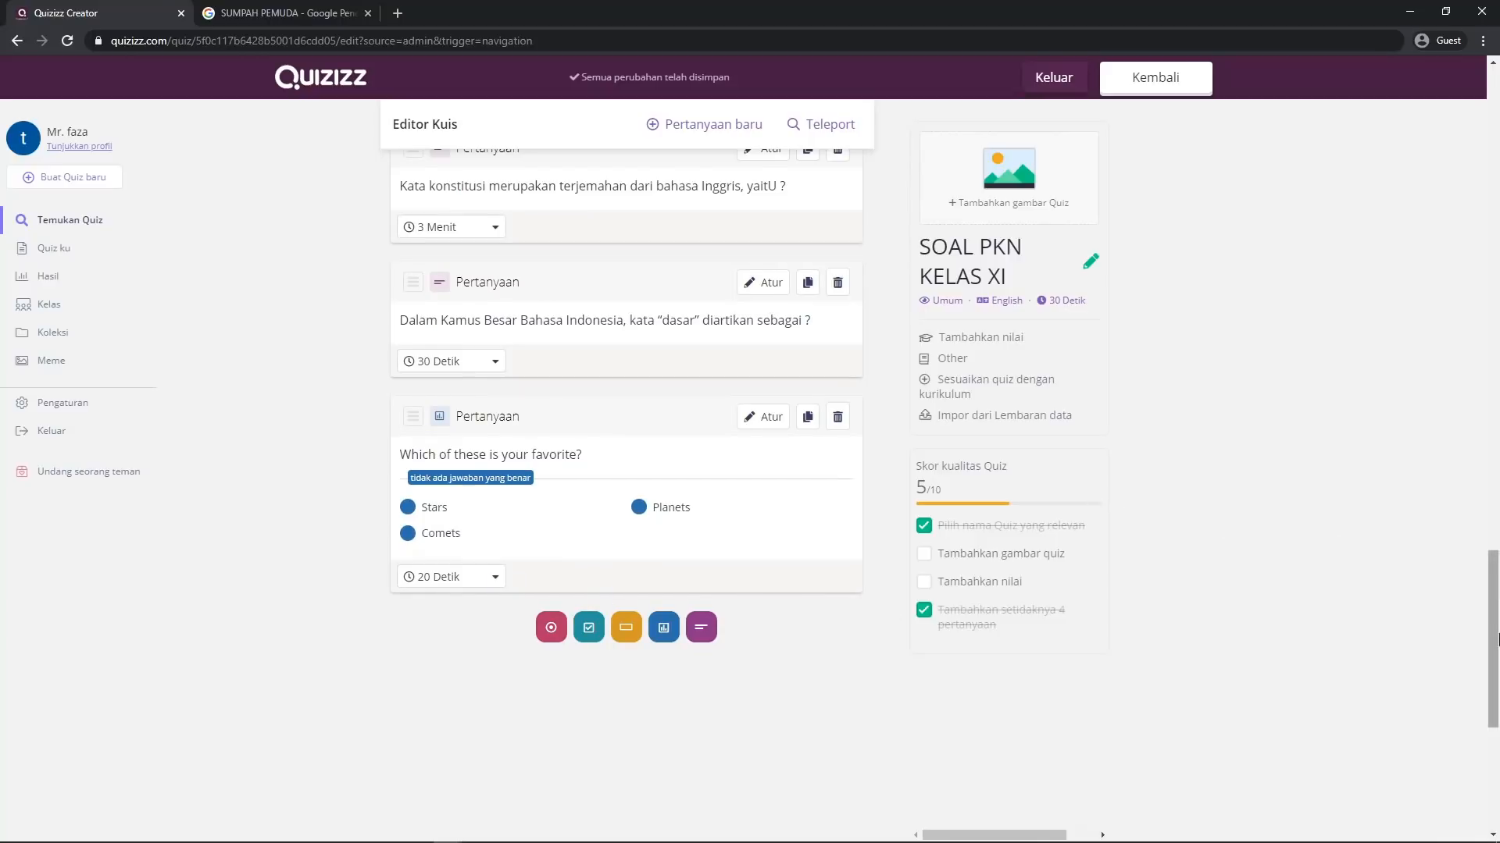
Reopen the spreadsheet import dialog, close it without uploading a file, and look over the last quiz questions
left_click_drag(1494, 619, 1496, 675)
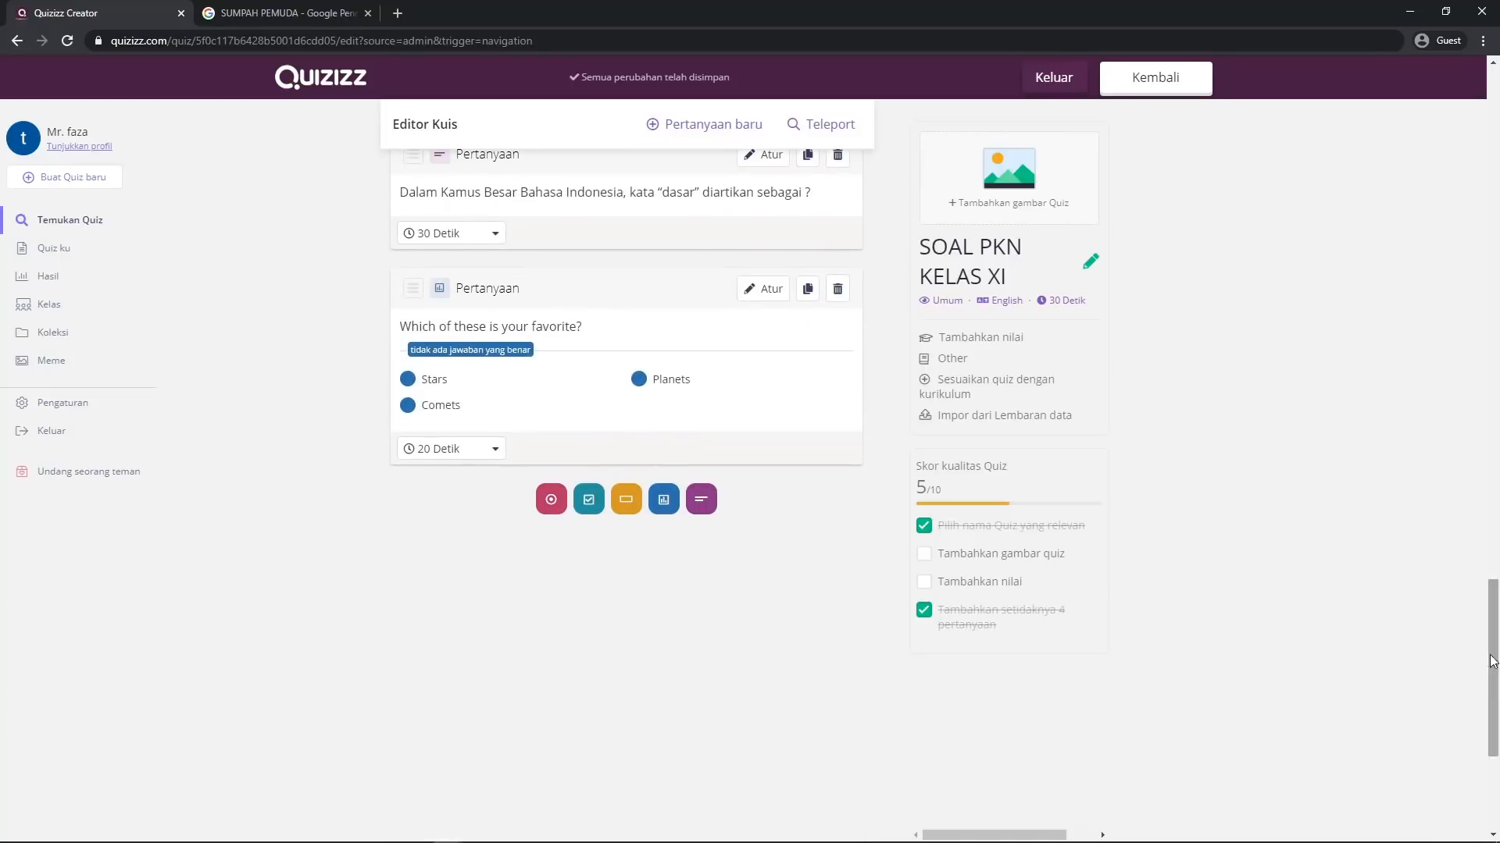
left_click(1018, 419)
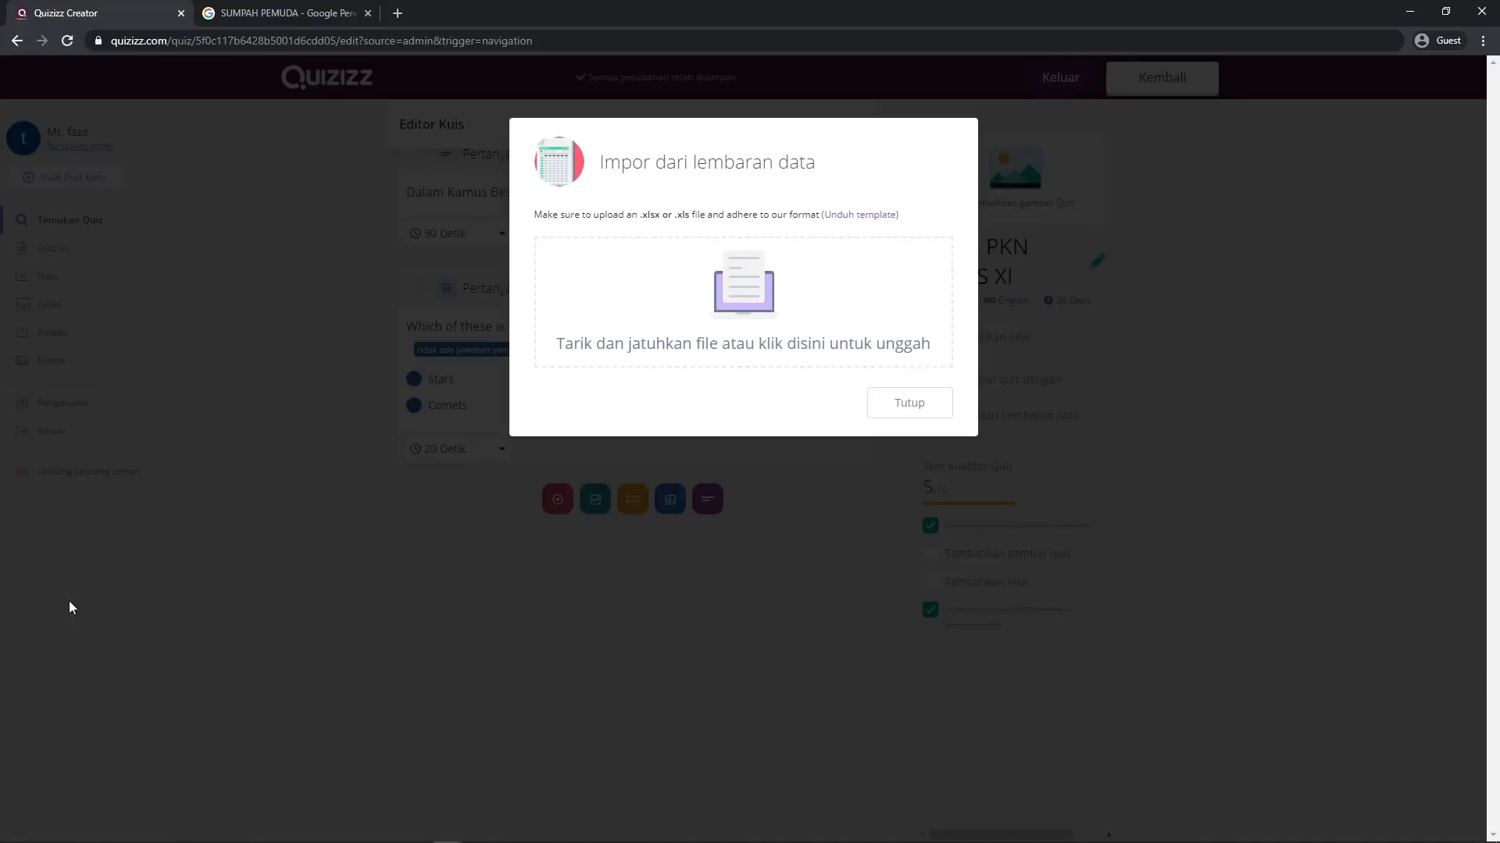
left_click(919, 409)
scroll(1497, 598, "up", 2)
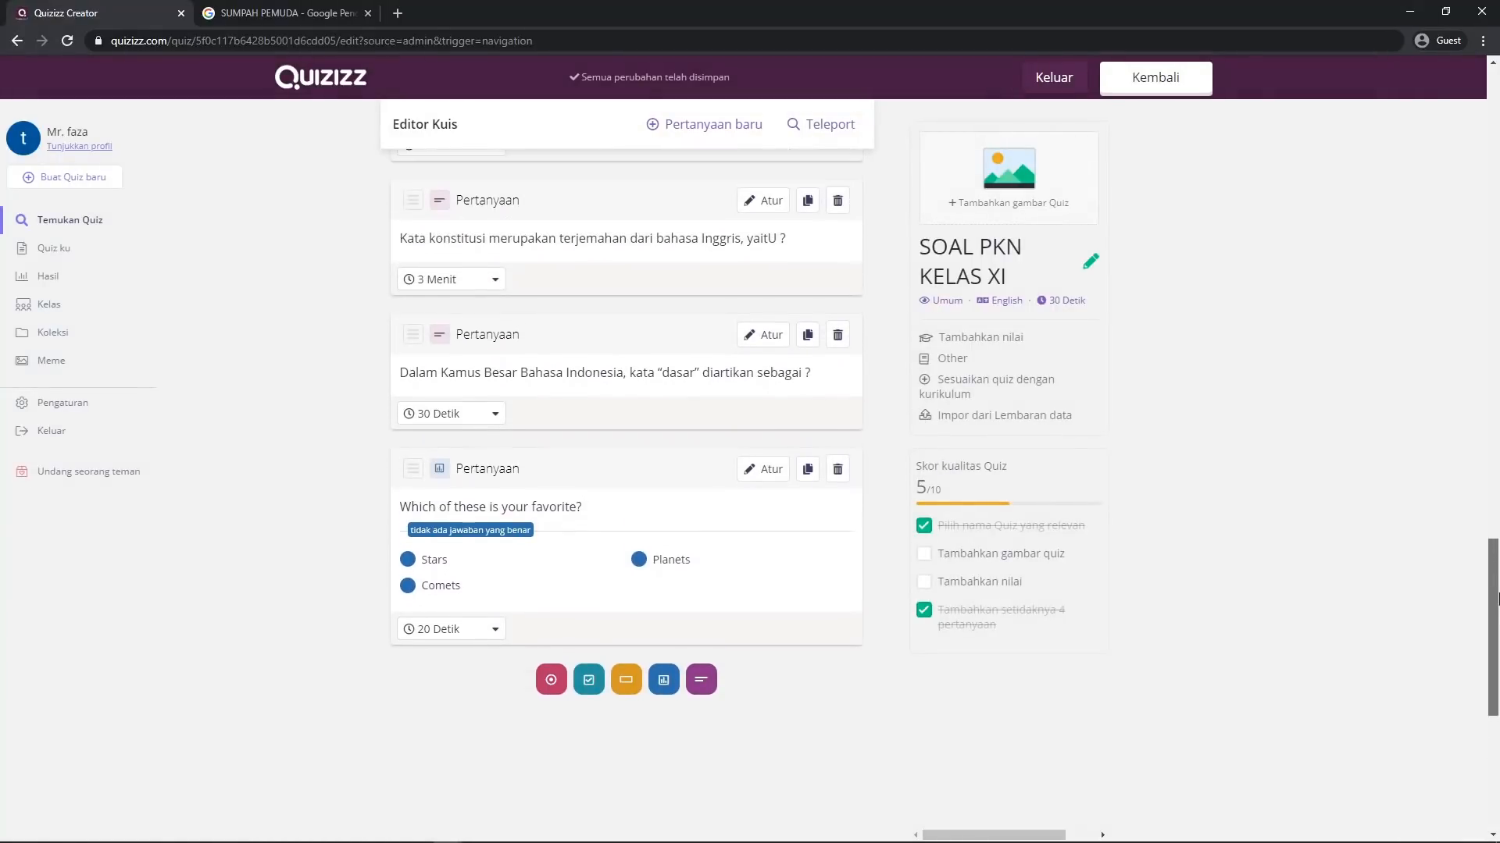
left_click_drag(1497, 599, 1497, 597)
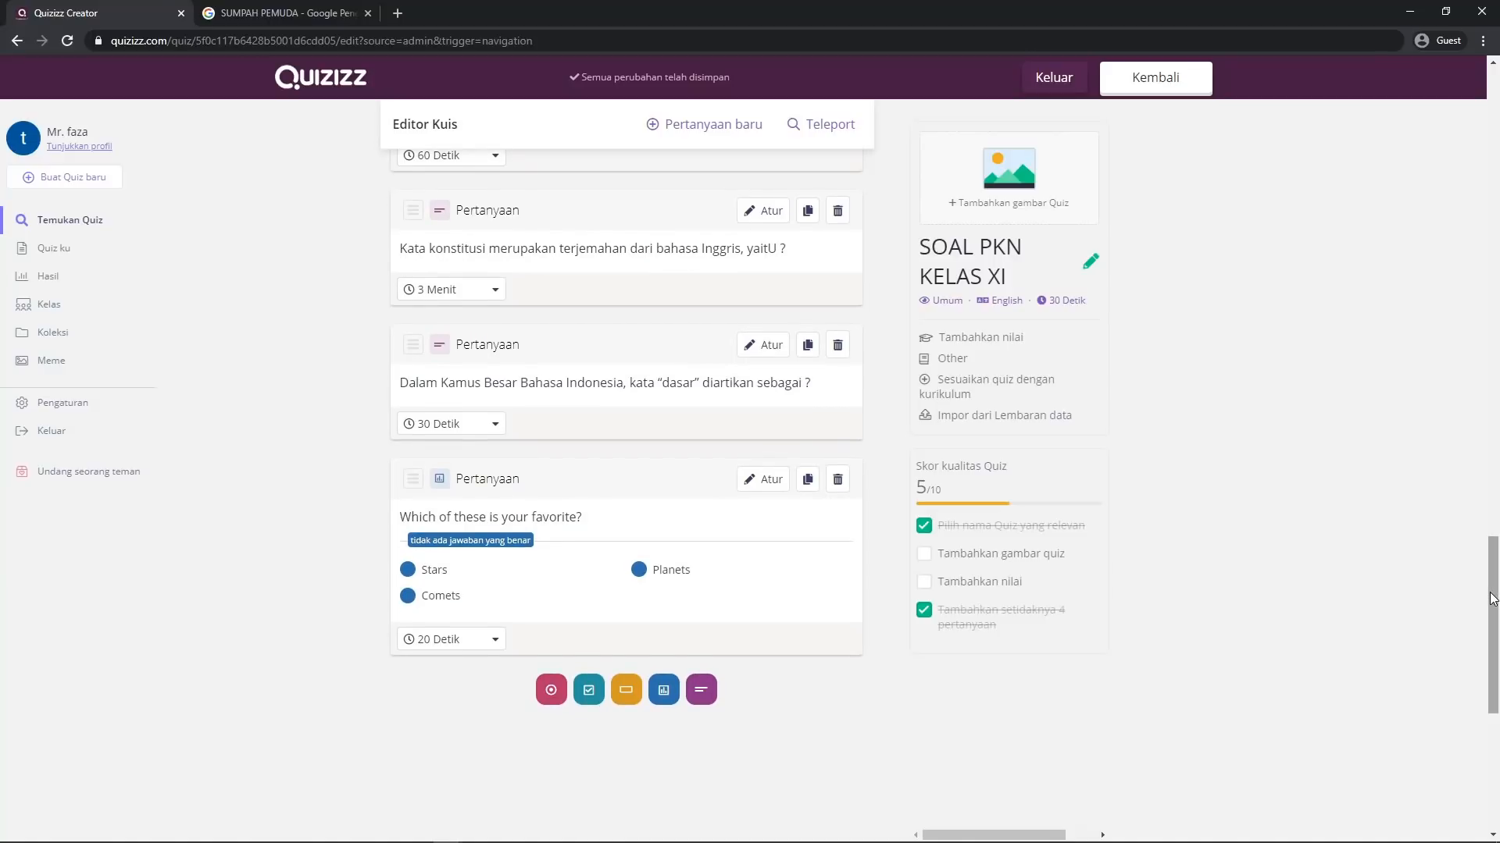
Open Teleport with the "SOAL PKN KELAS XI" search and browse the questions of the public quiz "Soal PKN Kelas XI"
left_click_drag(1495, 616, 1498, 146)
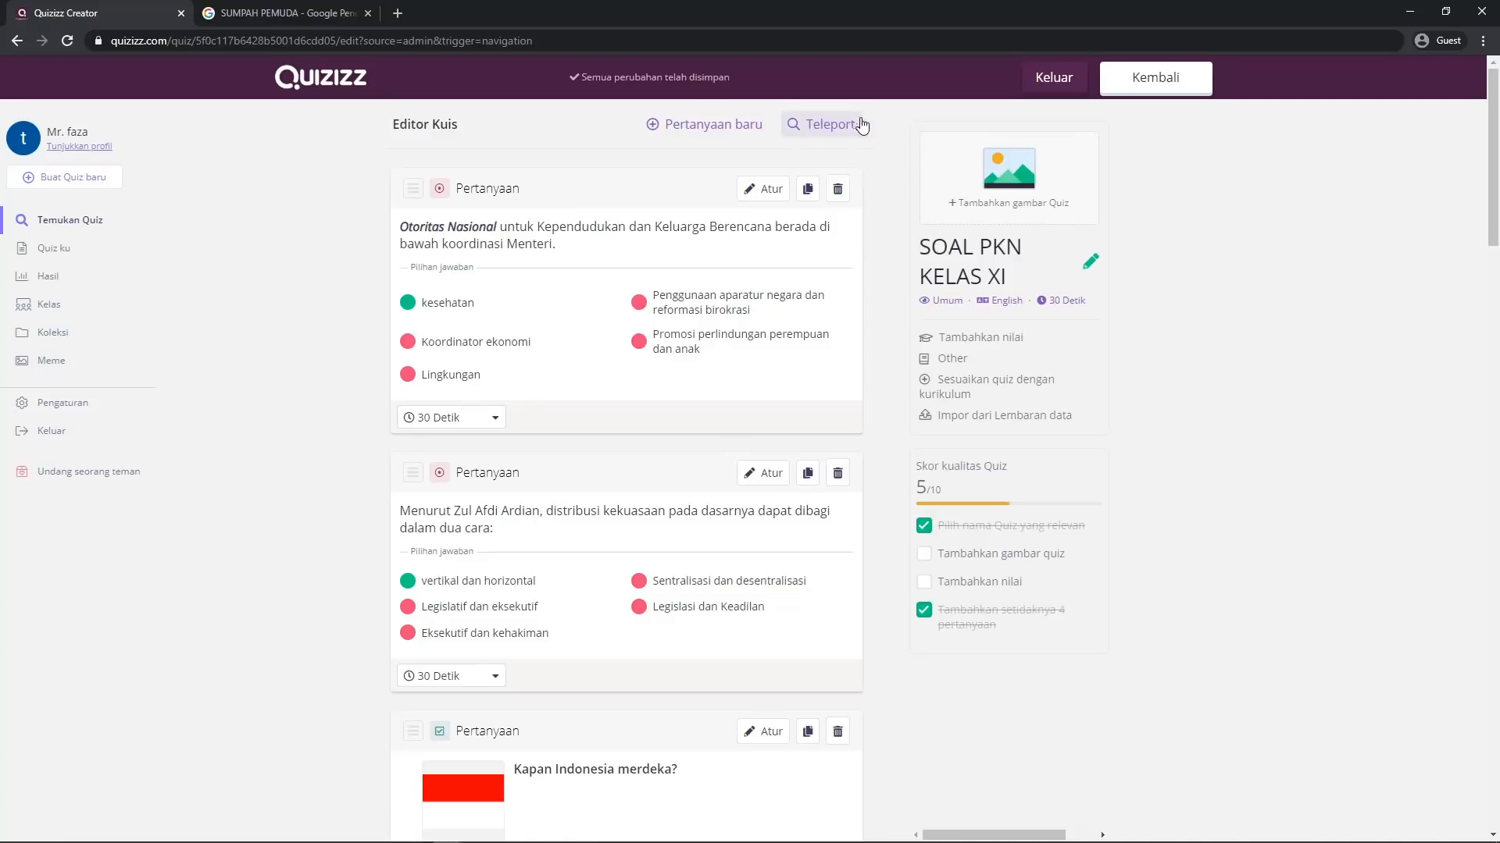
left_click(813, 127)
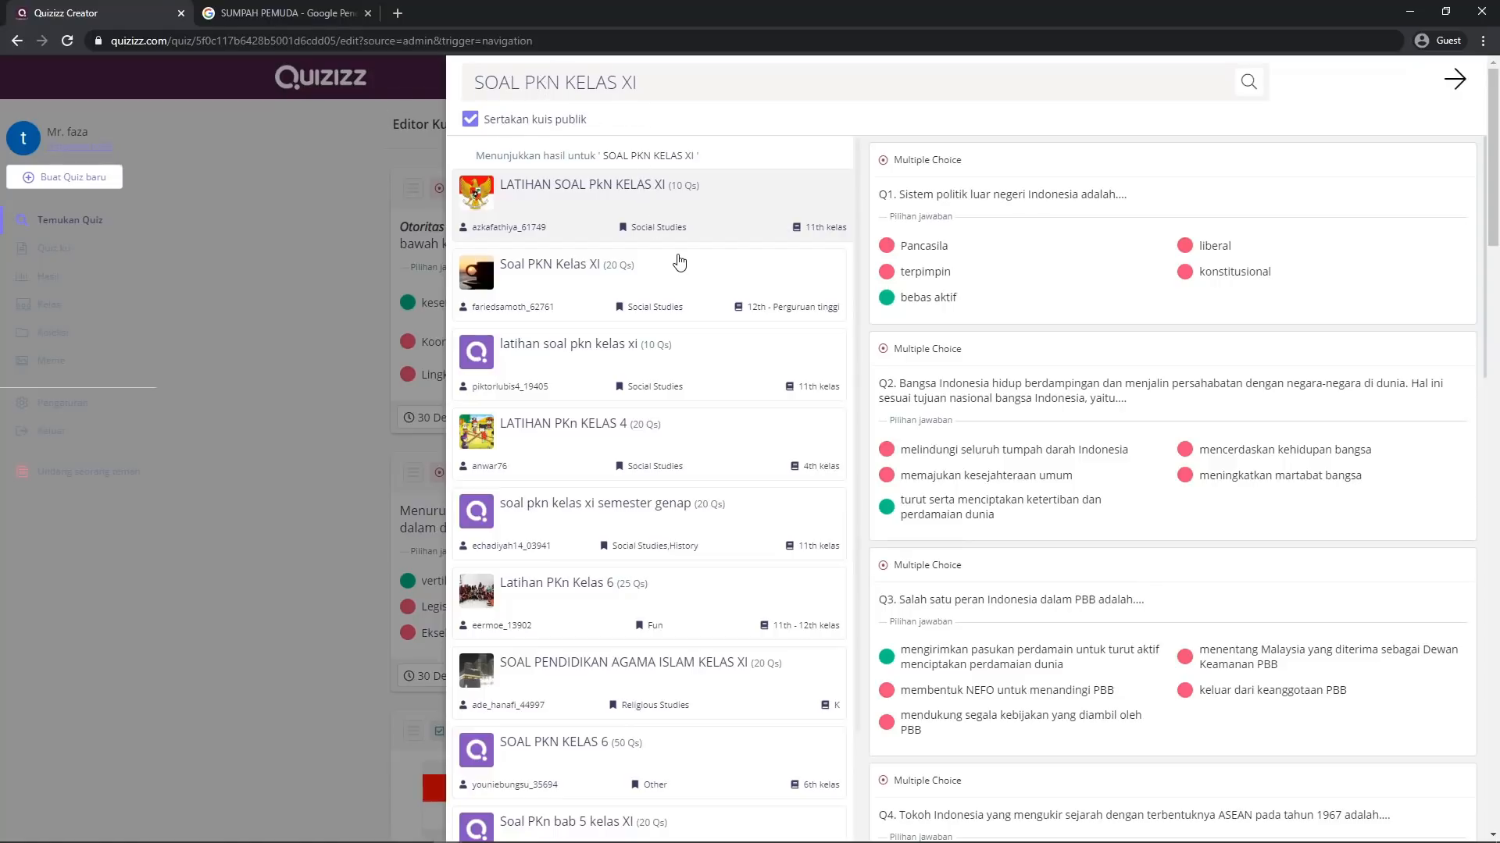
scroll(686, 320, "down", 3)
scroll(694, 343, "up", 3)
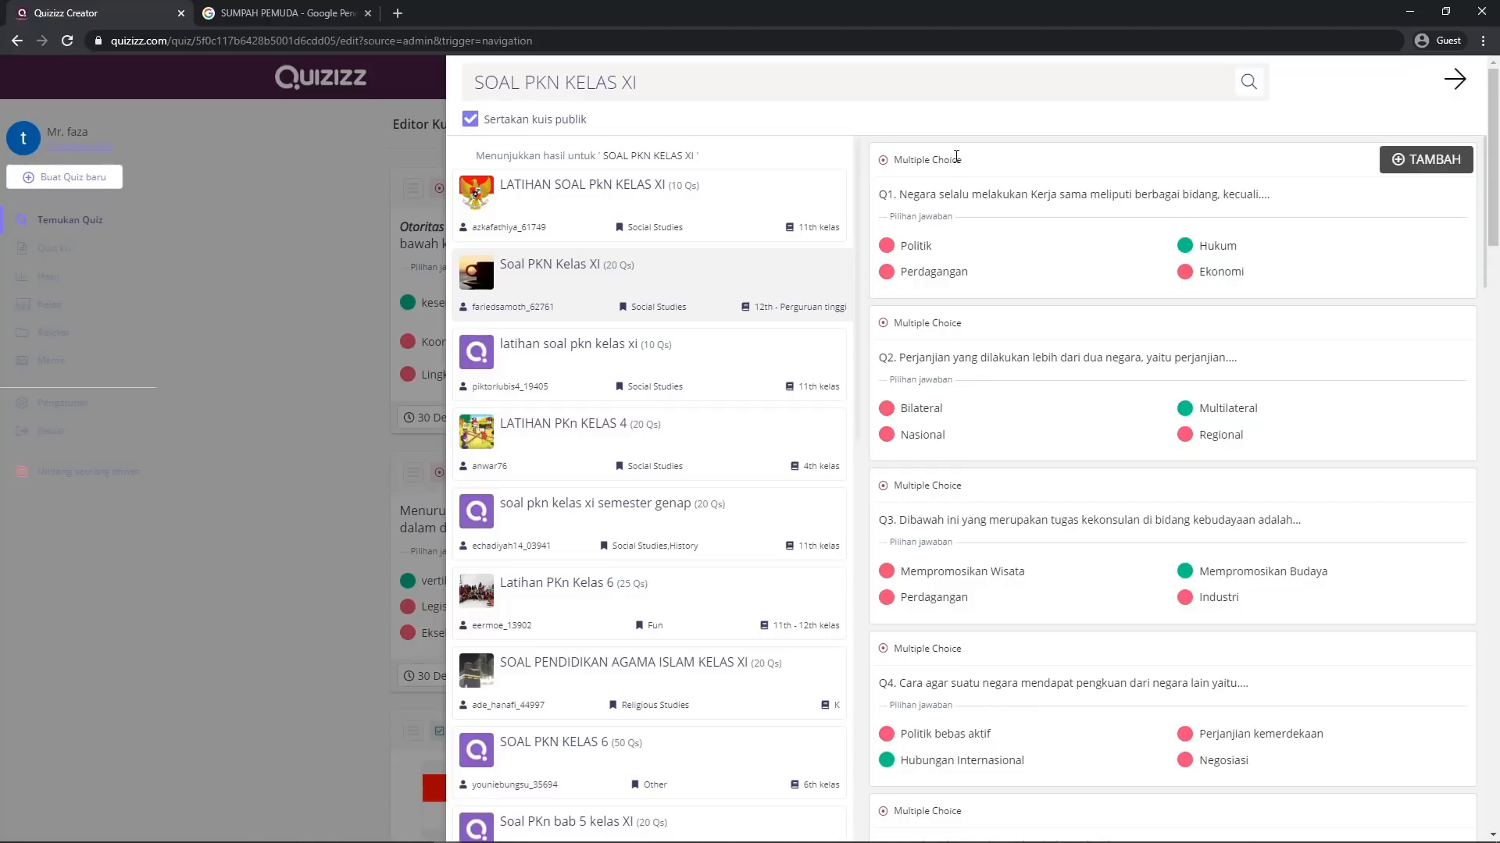
scroll(1027, 424, "down", 14)
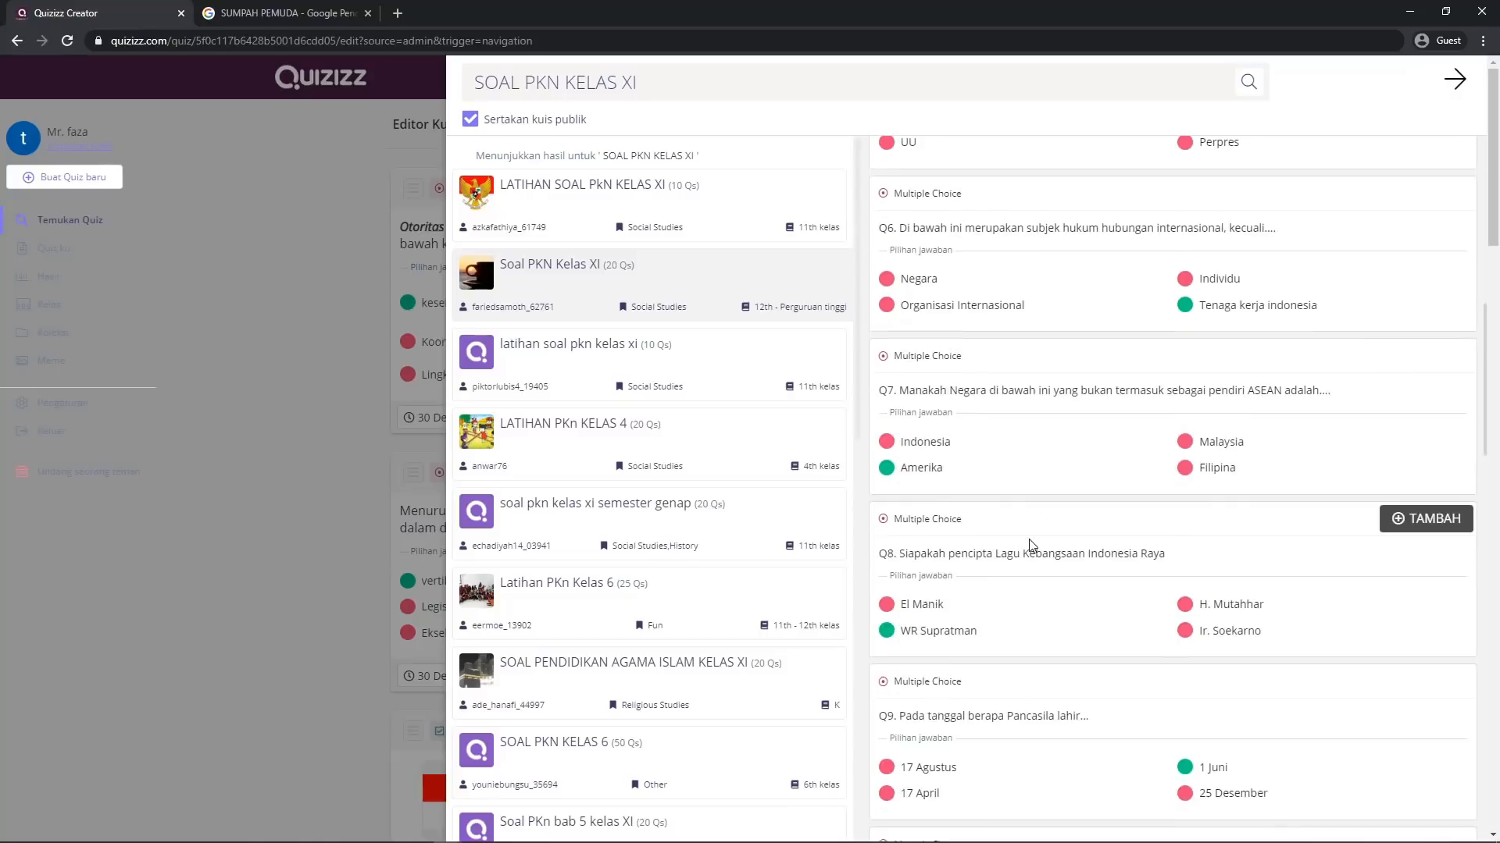
scroll(1032, 545, "up", 12)
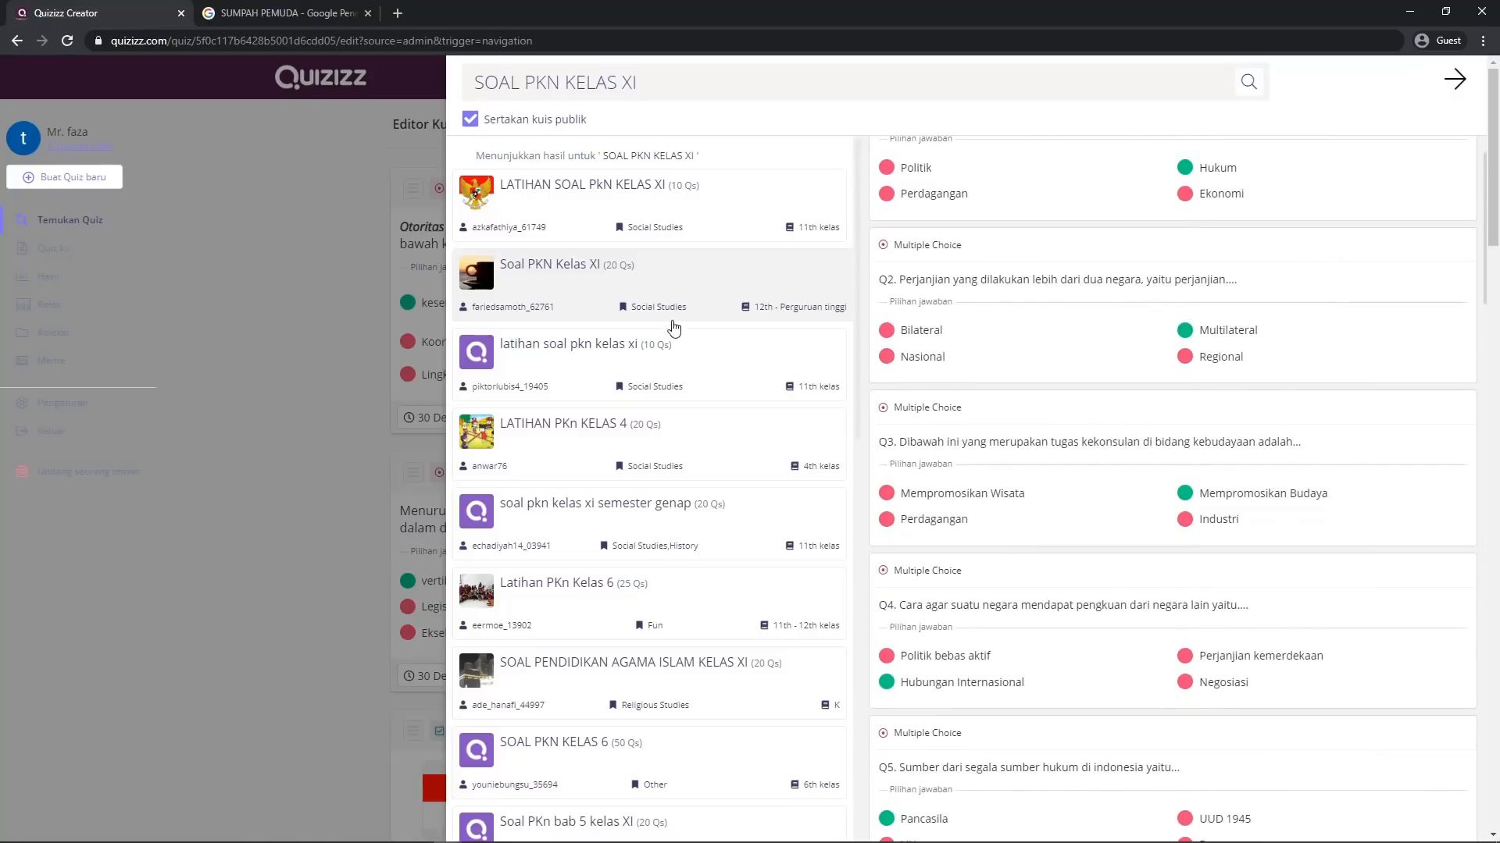
scroll(1109, 334, "up", 1)
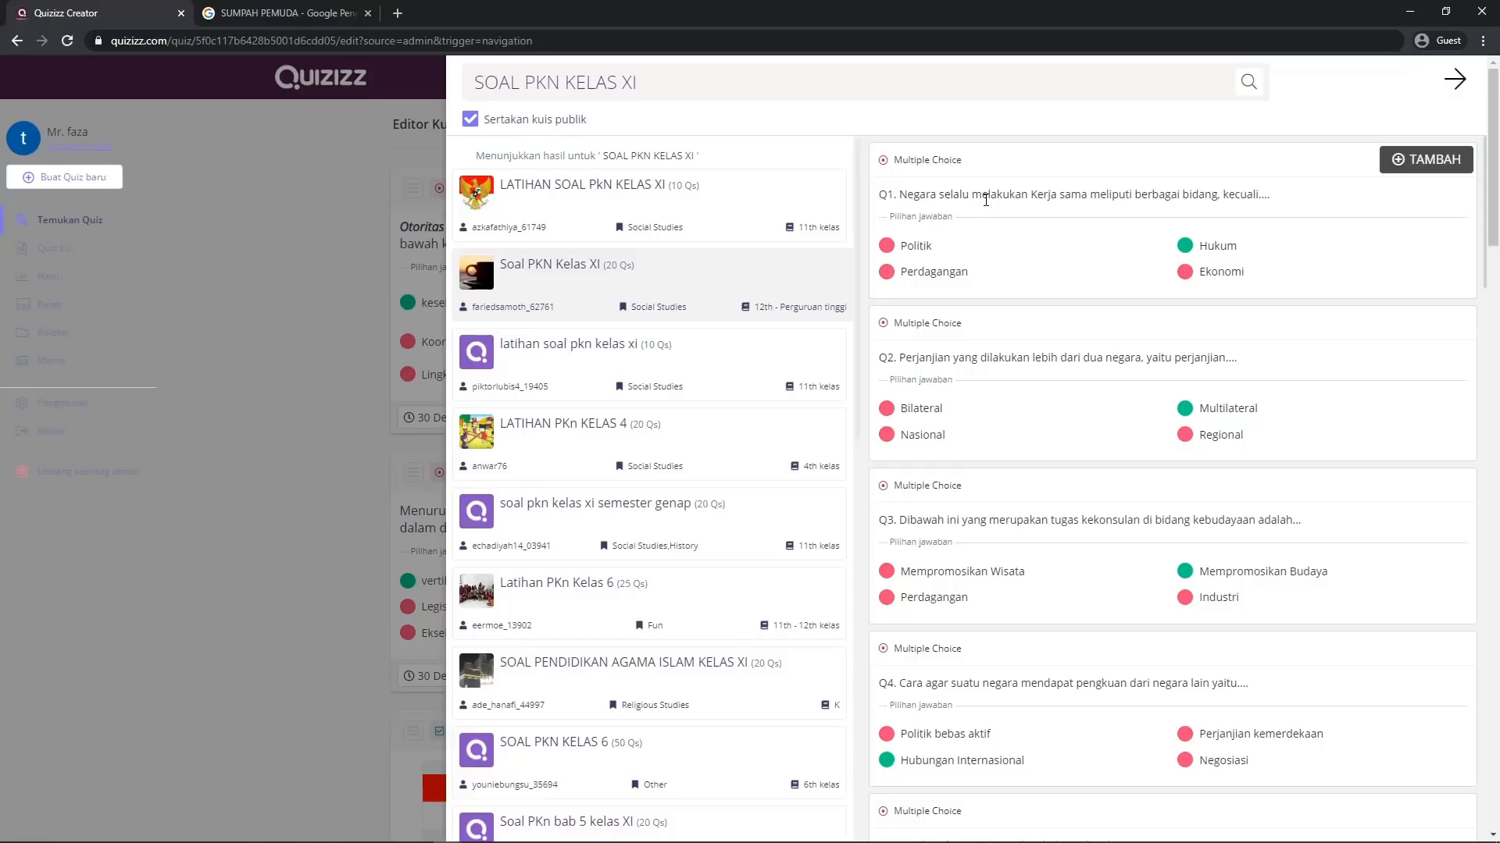
Teleport questions 1, 3 and 2 of "Soal PKN Kelas XI" into the quiz, close Teleport, and review them at the quiz's end
left_click(1435, 160)
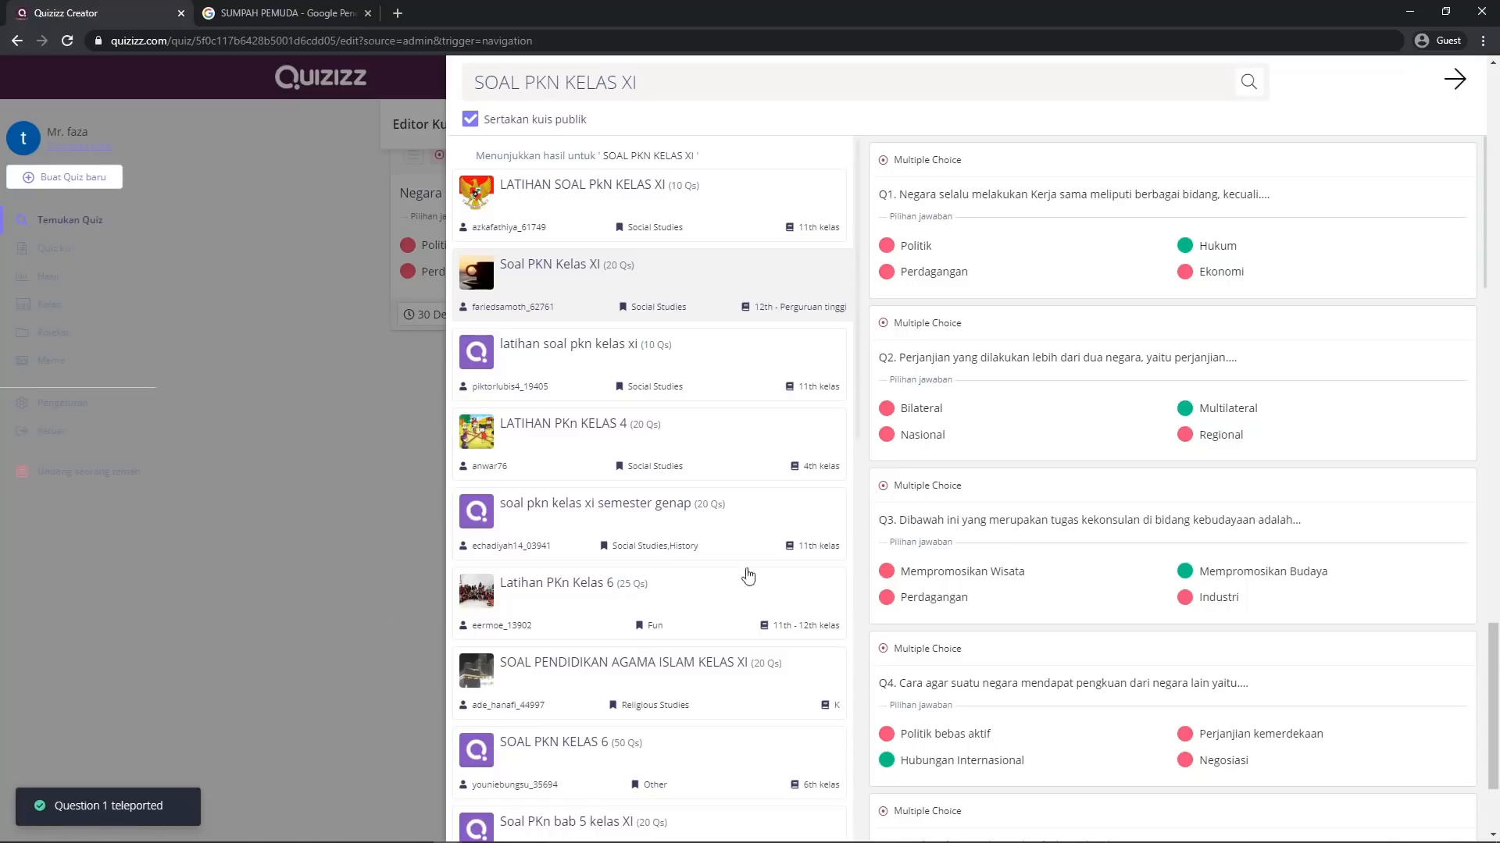
mouse_move(1429, 576)
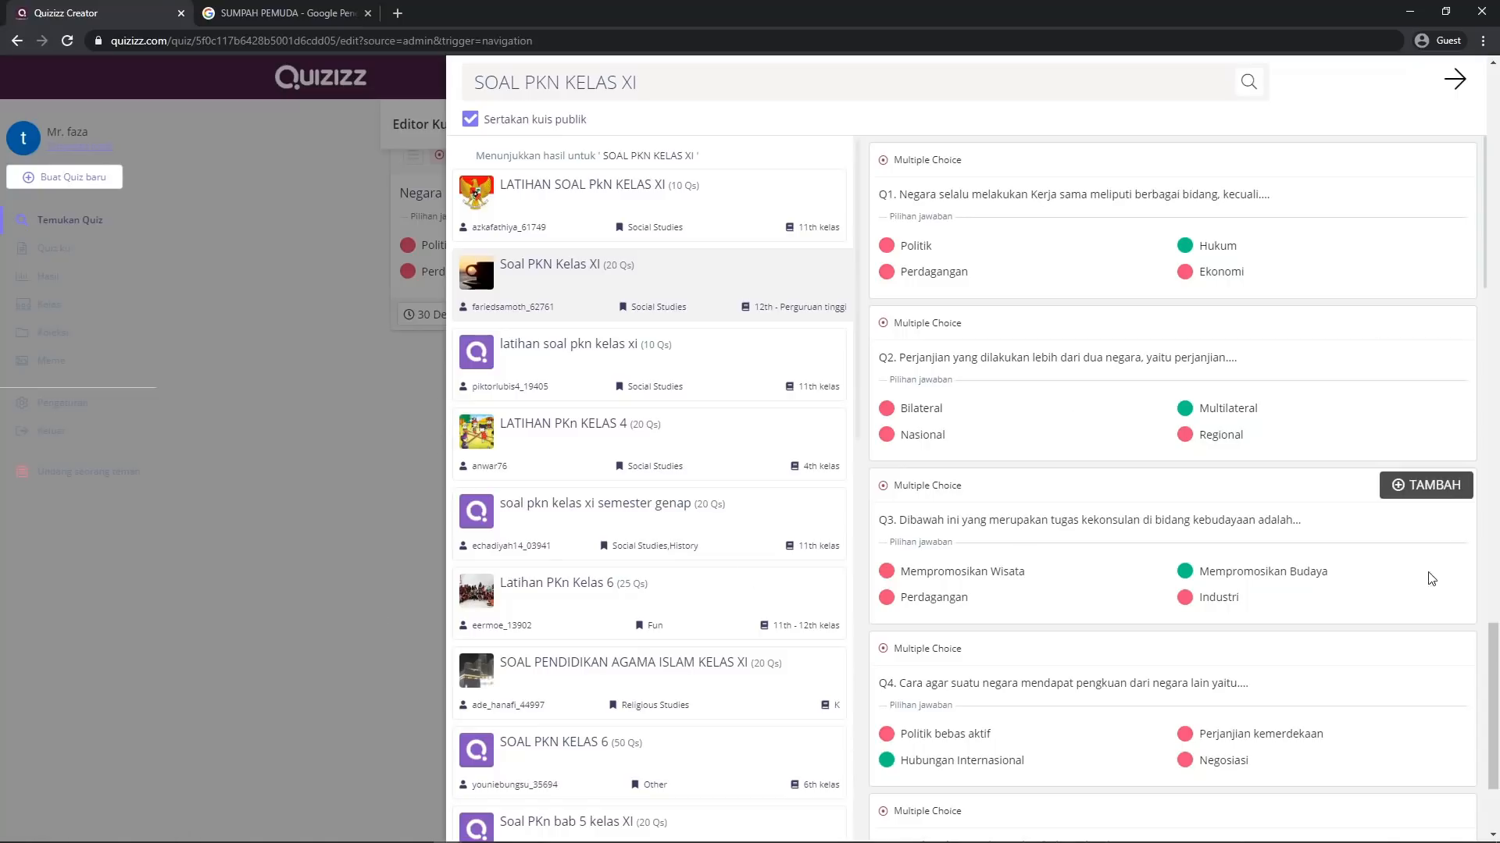
left_click(1443, 486)
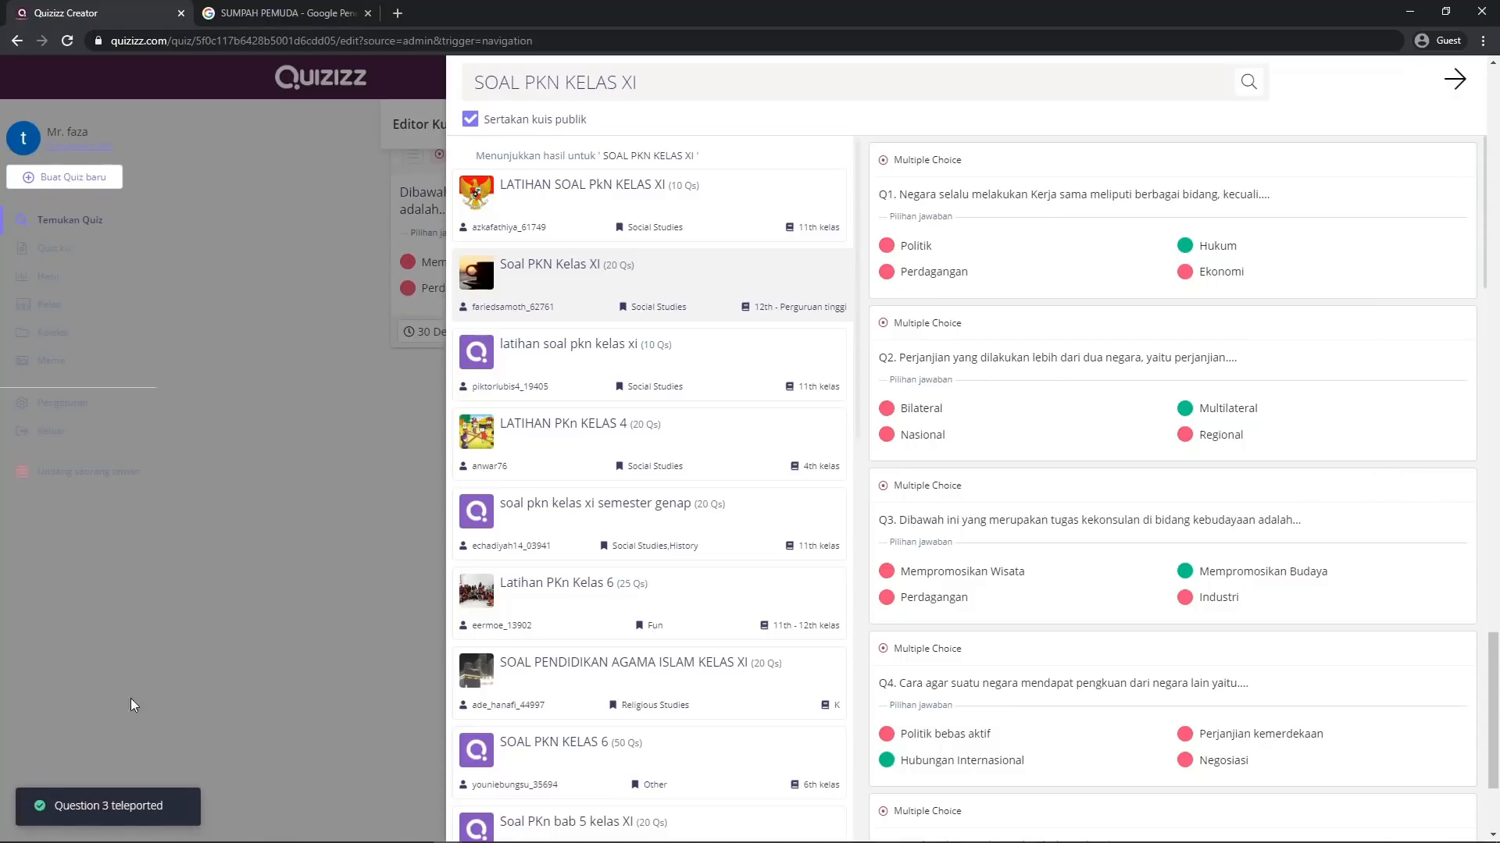
mouse_move(1322, 375)
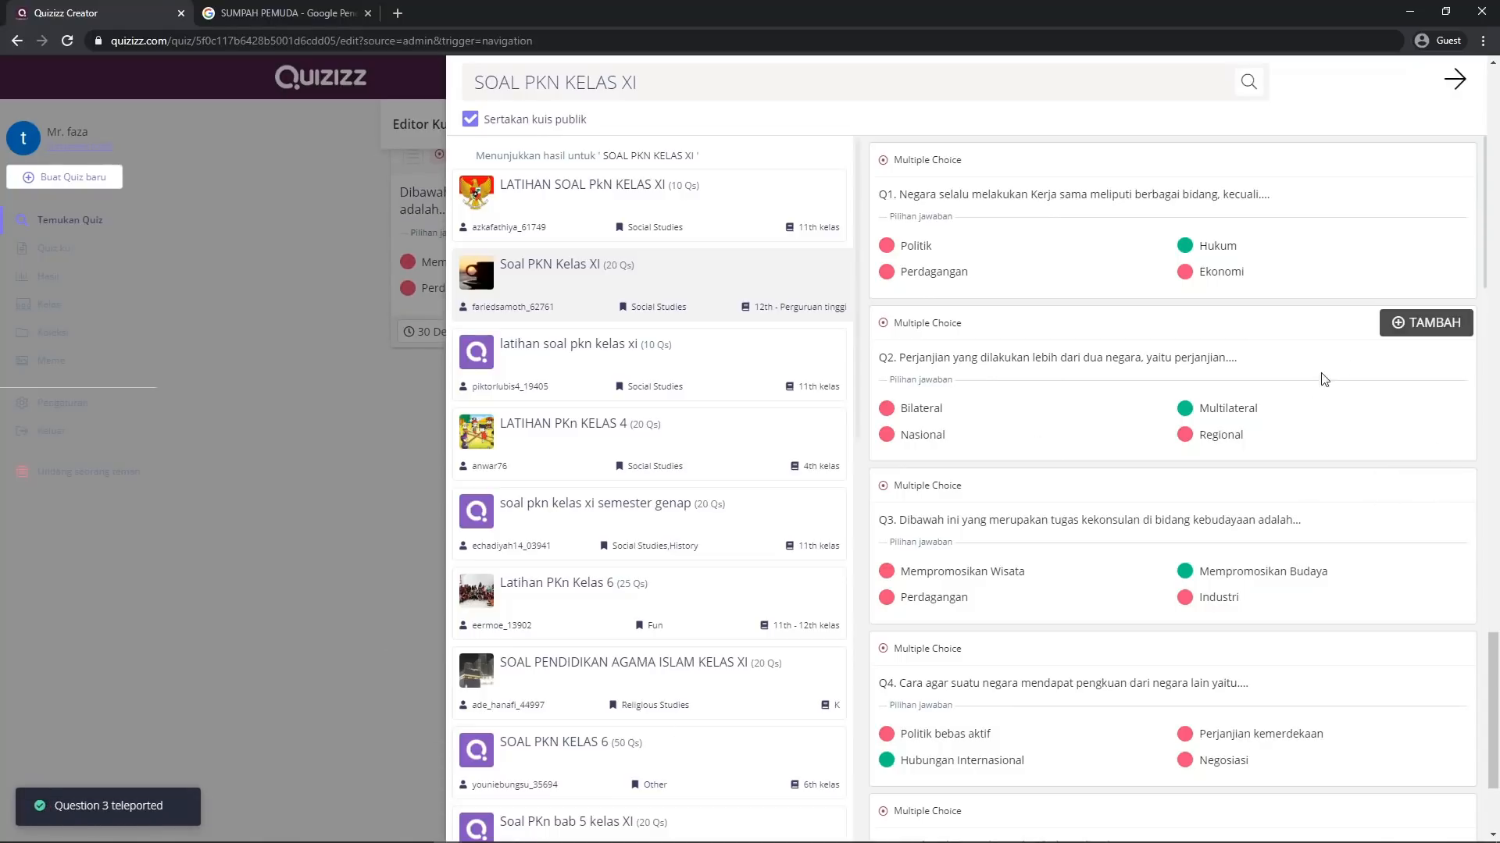
left_click(1447, 326)
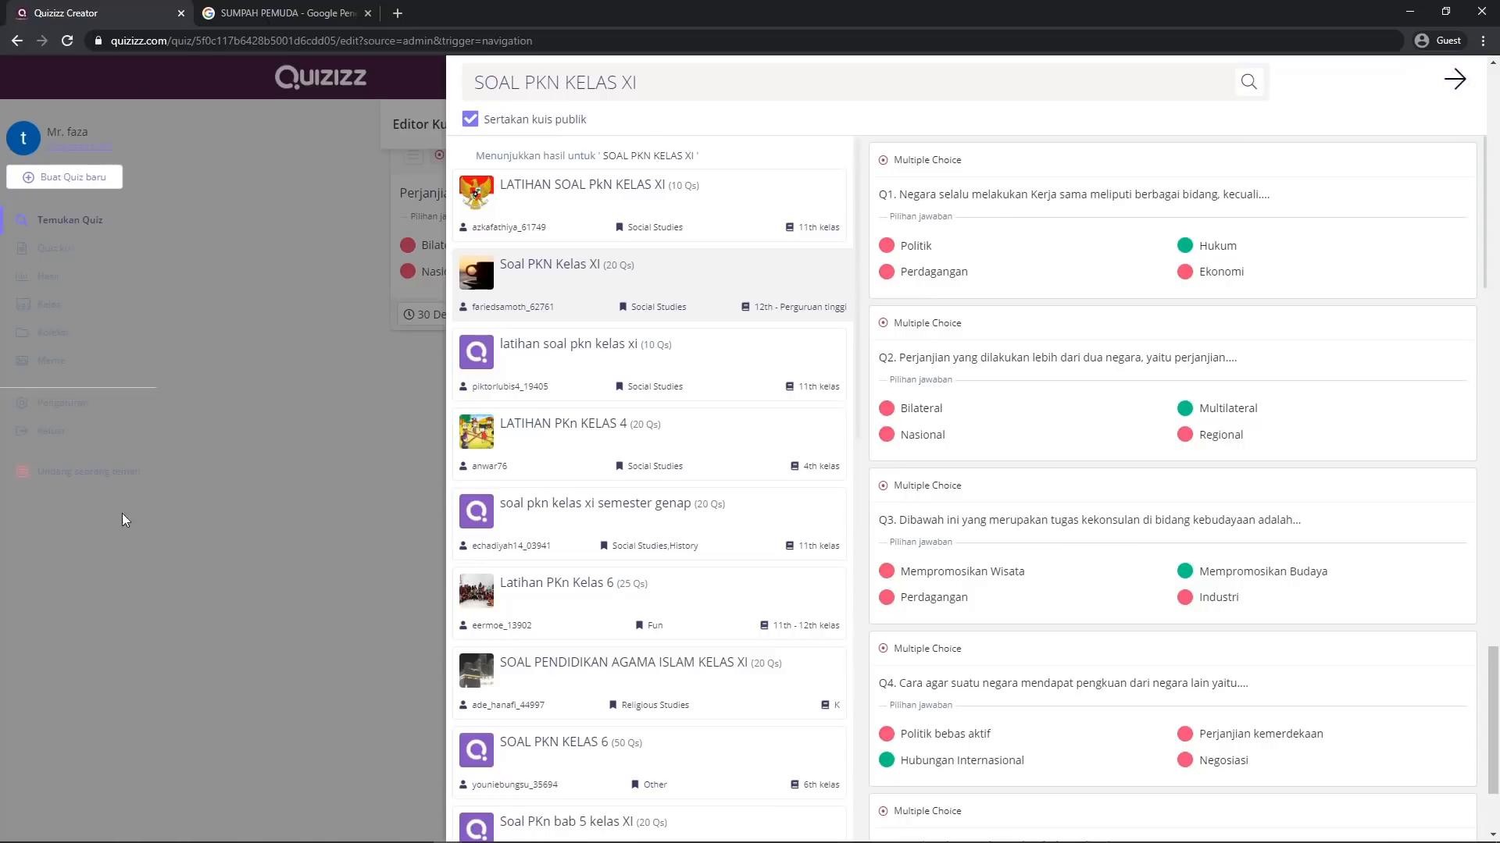
left_click(1454, 80)
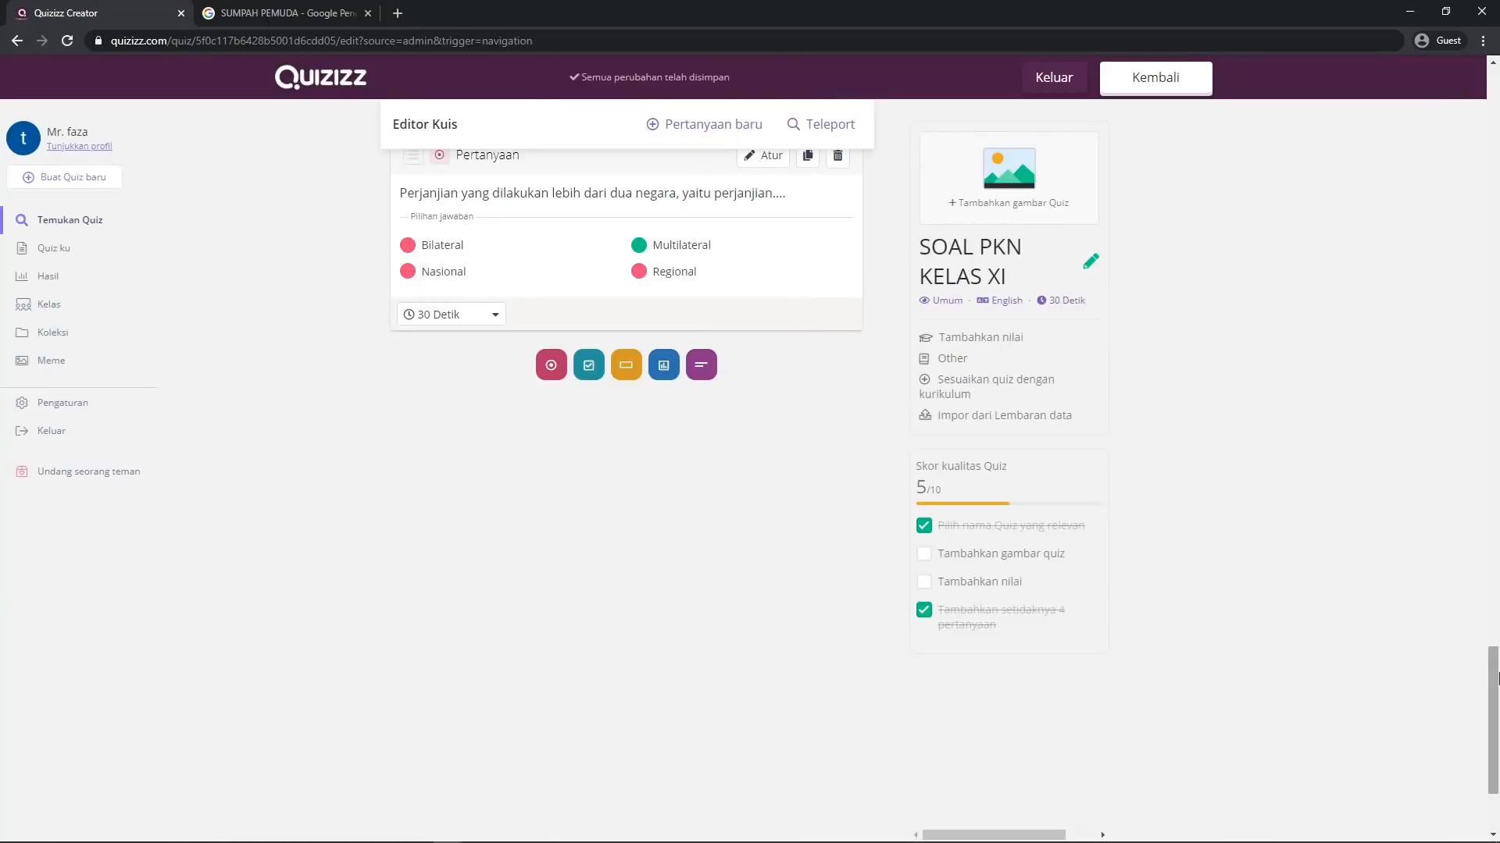
scroll(1468, 596, "up", 5)
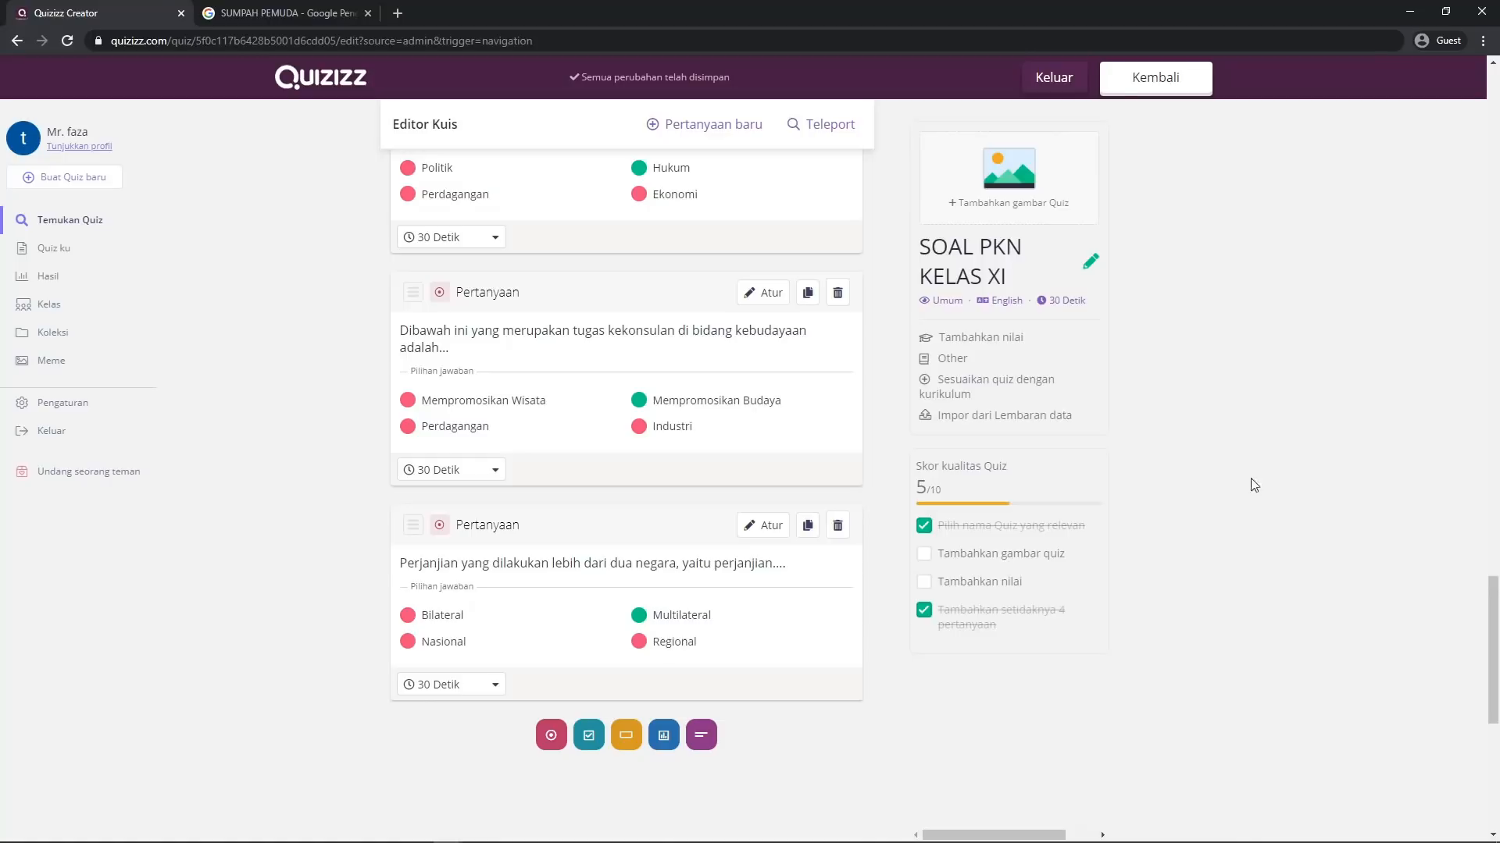
scroll(1493, 629, "up", 1)
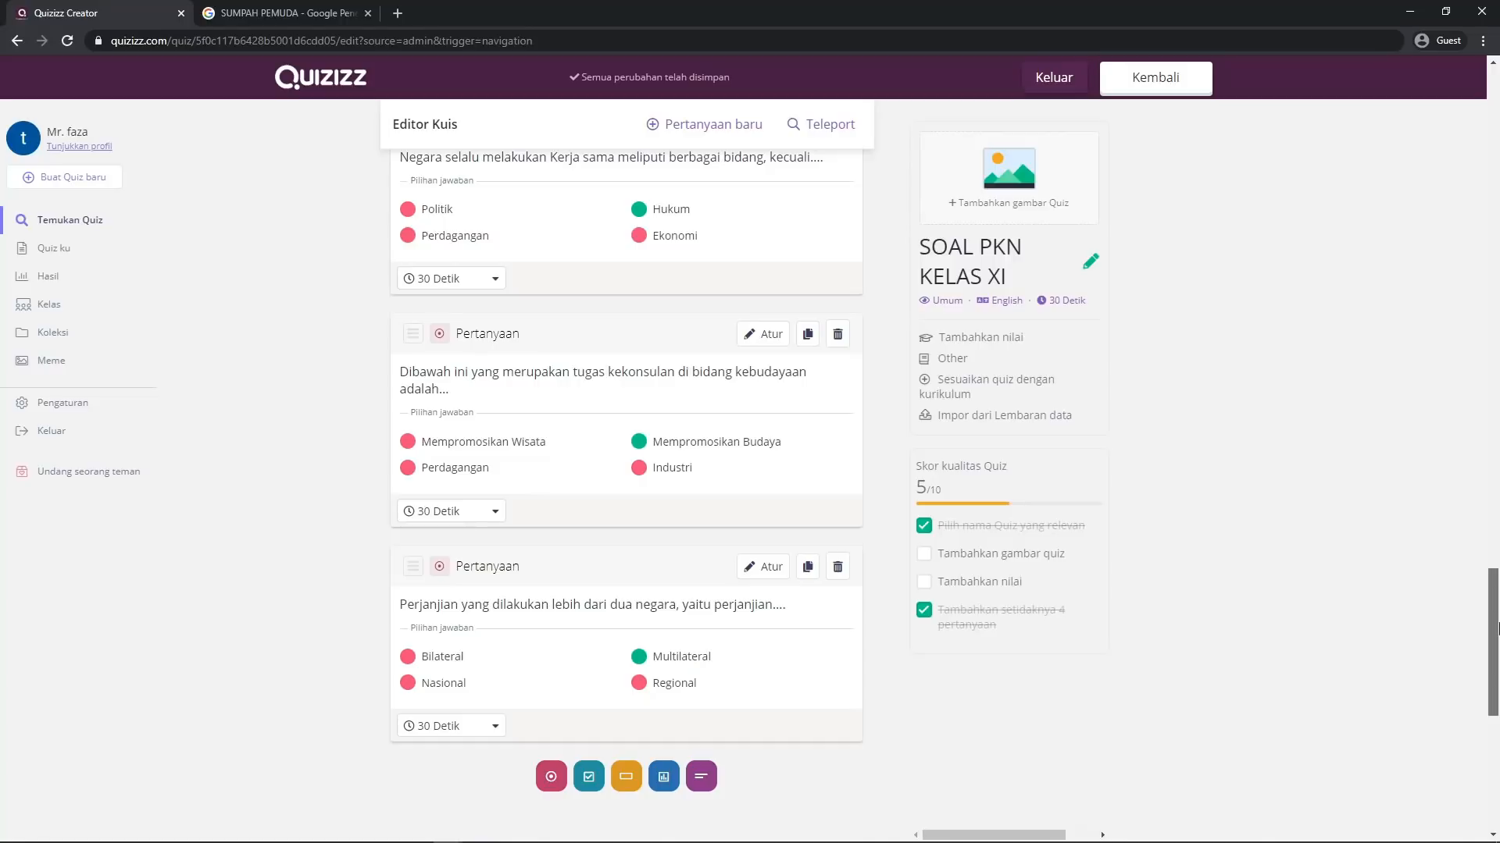
left_click_drag(1496, 629, 1496, 613)
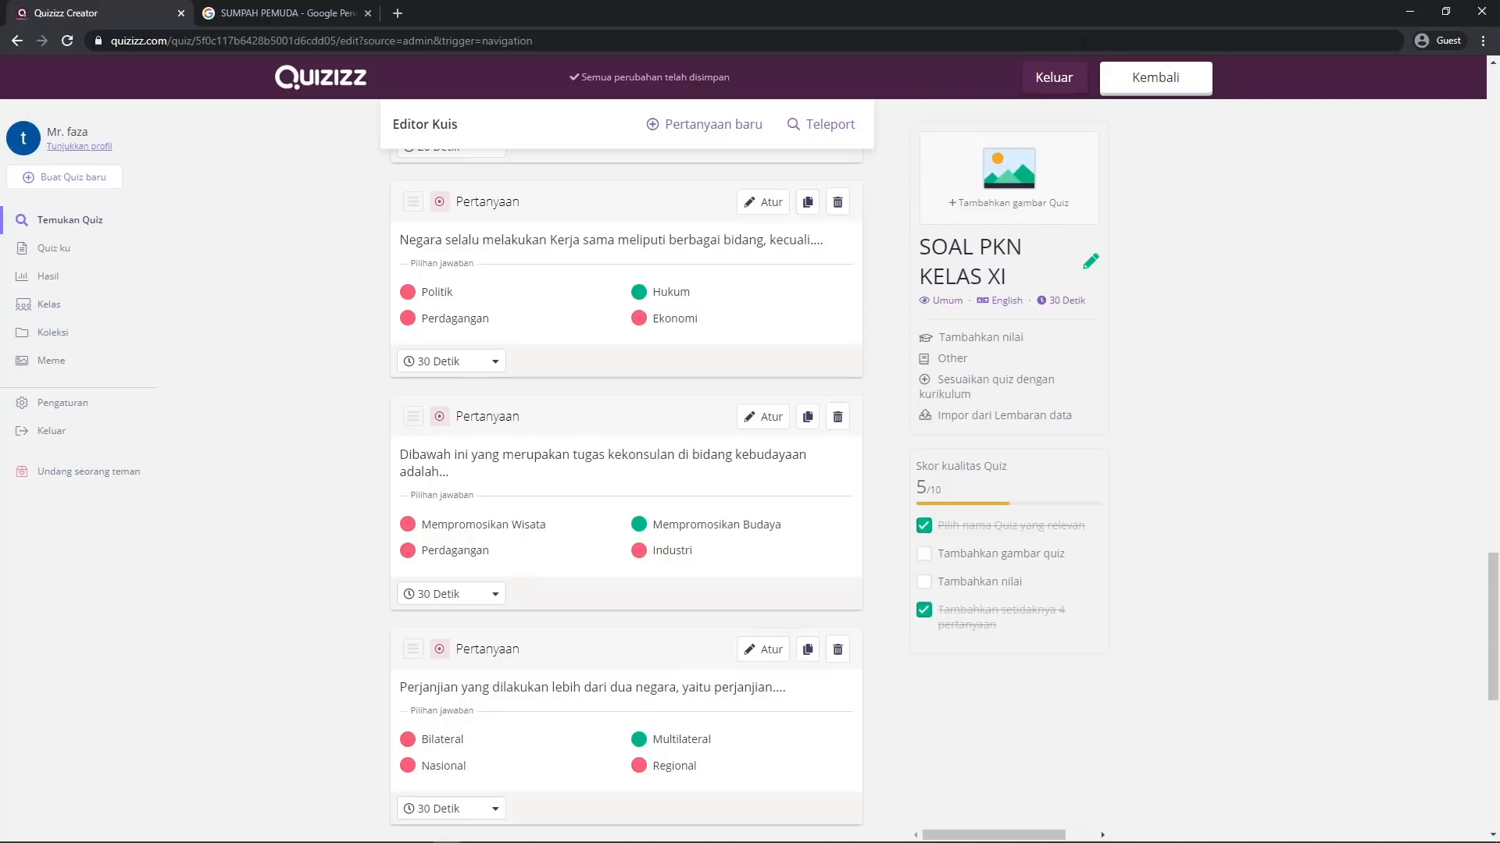
Set the quiz's visibility to private (Pribadi) and finish editing to bring up the quiz details dialog
left_click(942, 301)
left_click(1493, 480)
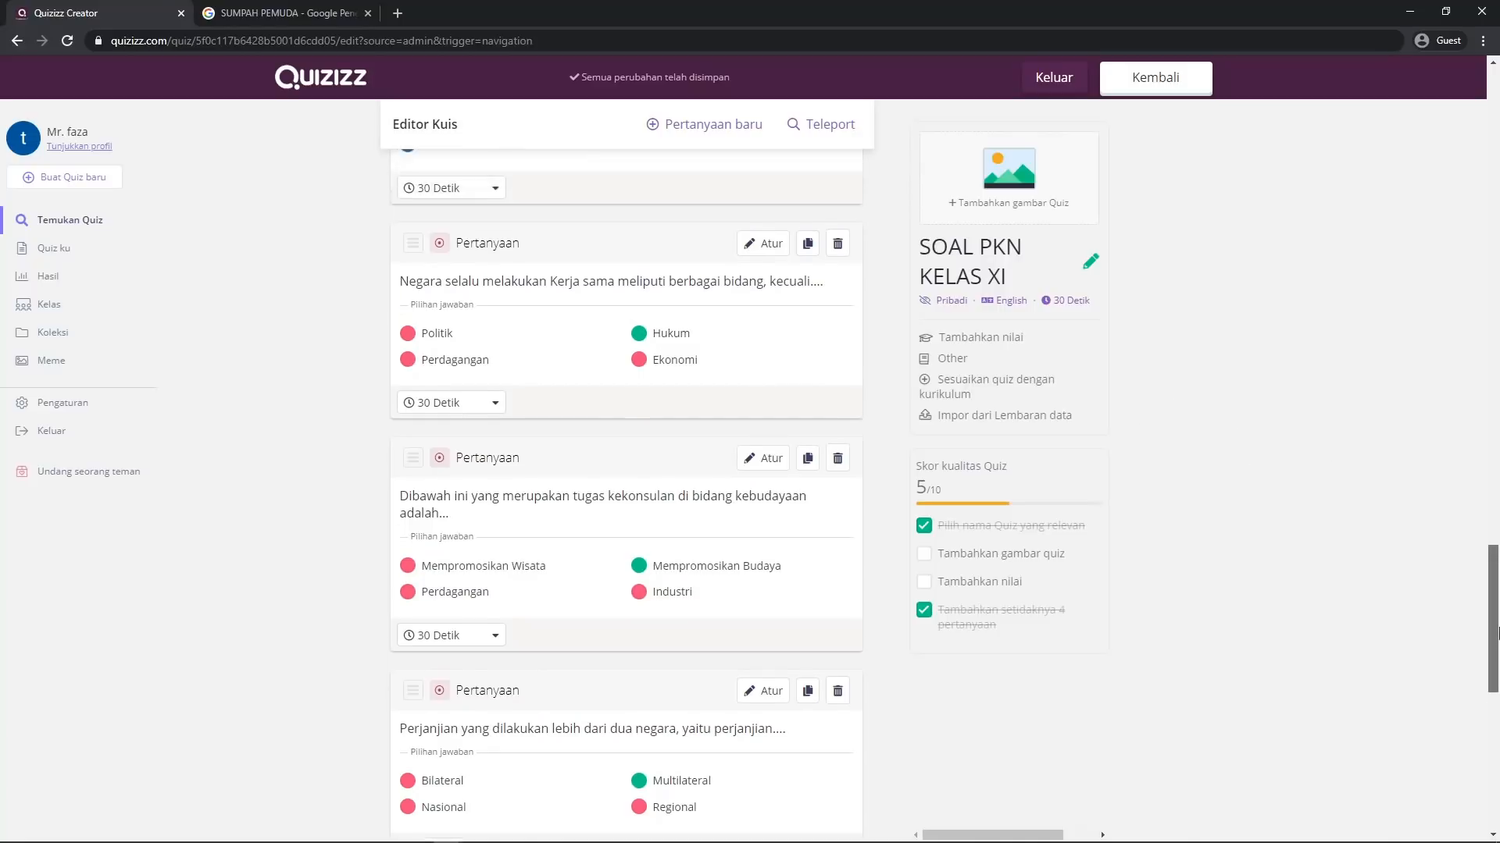
left_click_drag(1493, 480, 1493, 145)
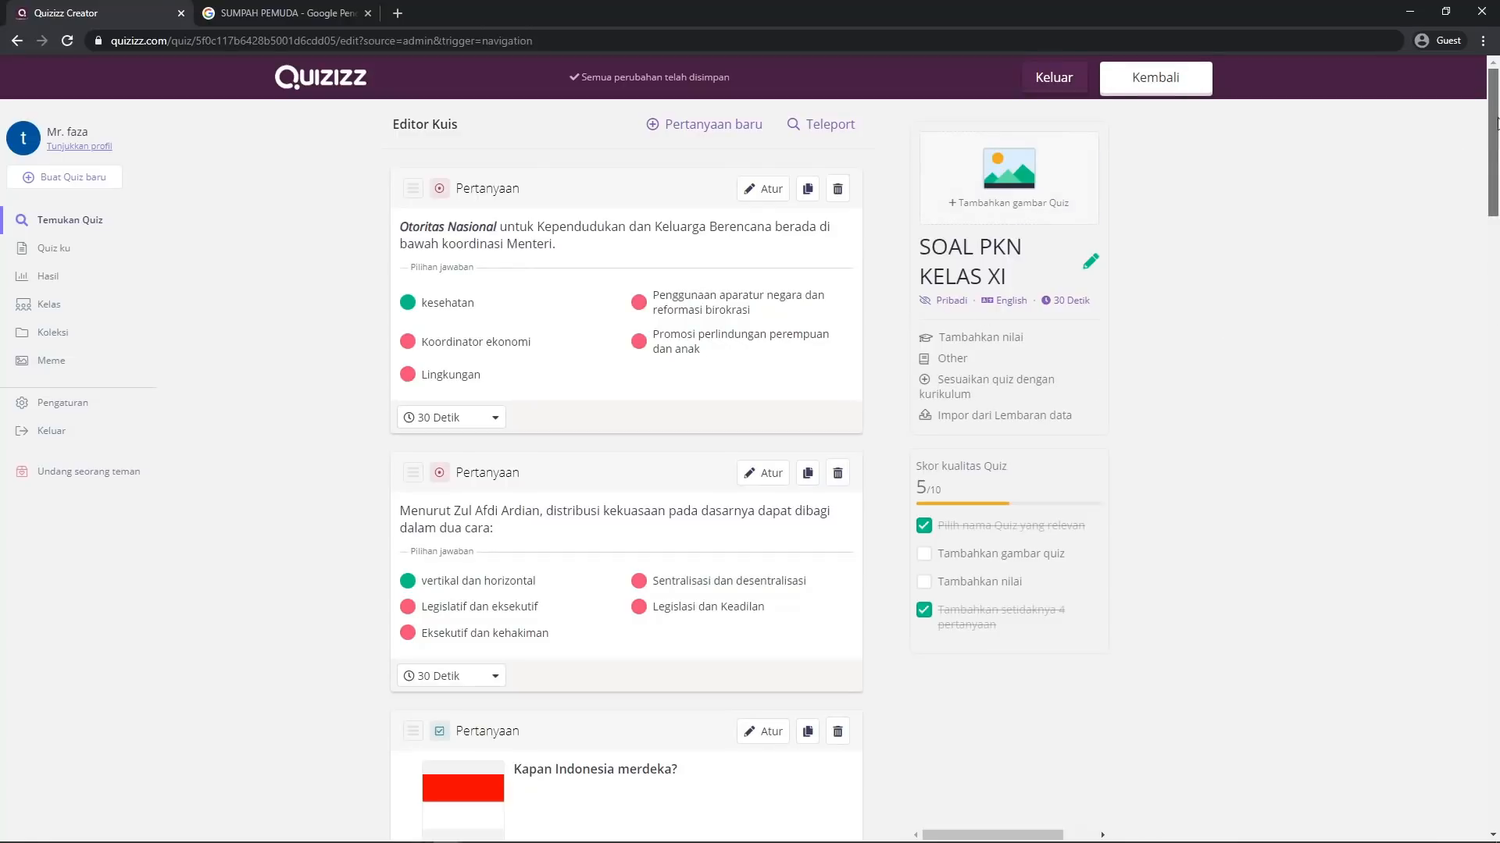
left_click(1163, 88)
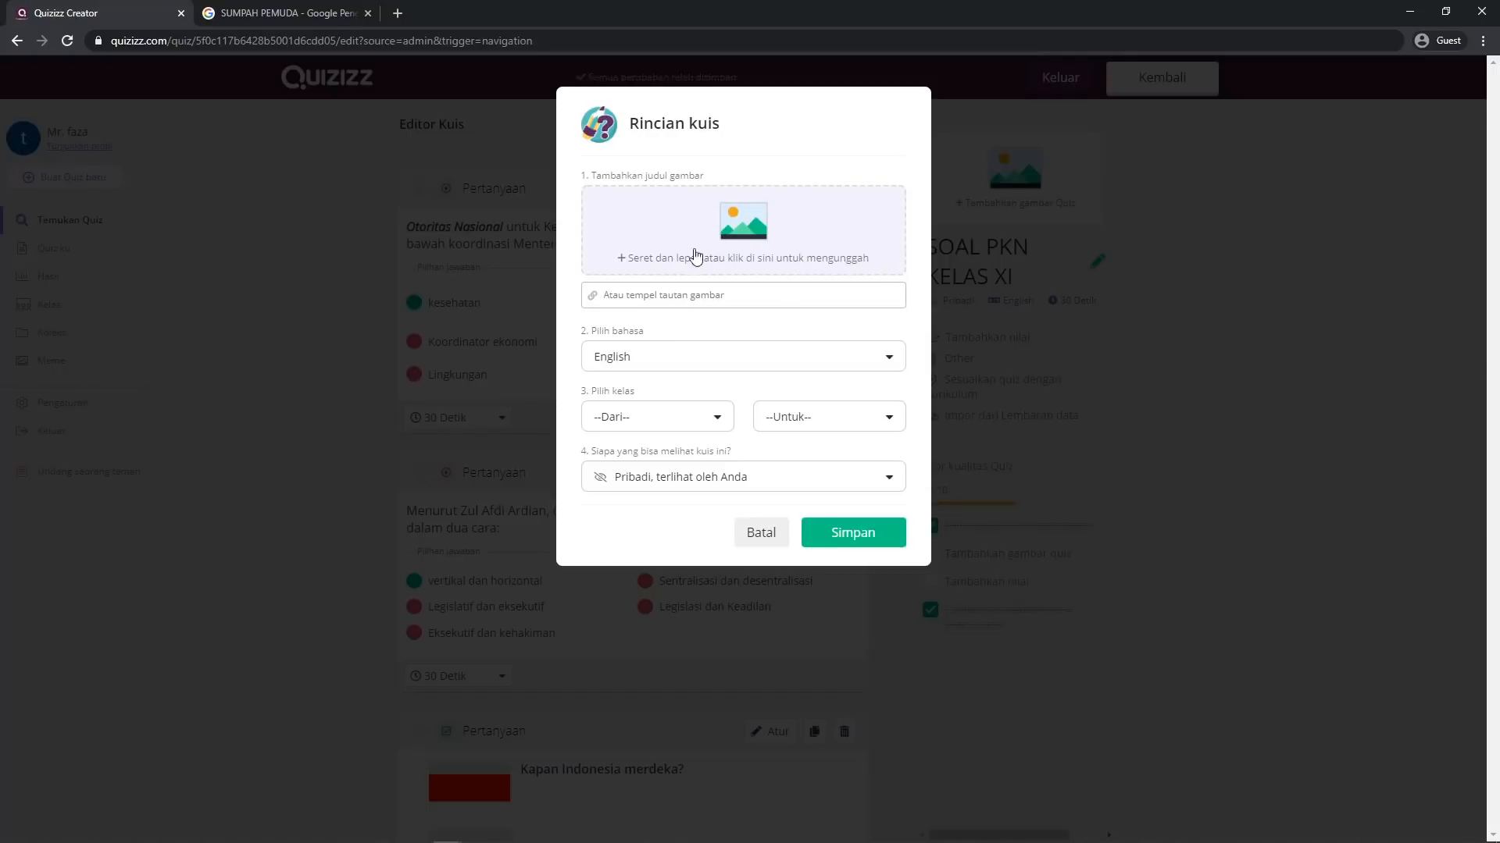
Set the quiz language to Indonesian and its grade range from 11th to 11th in the quiz details
left_click(713, 294)
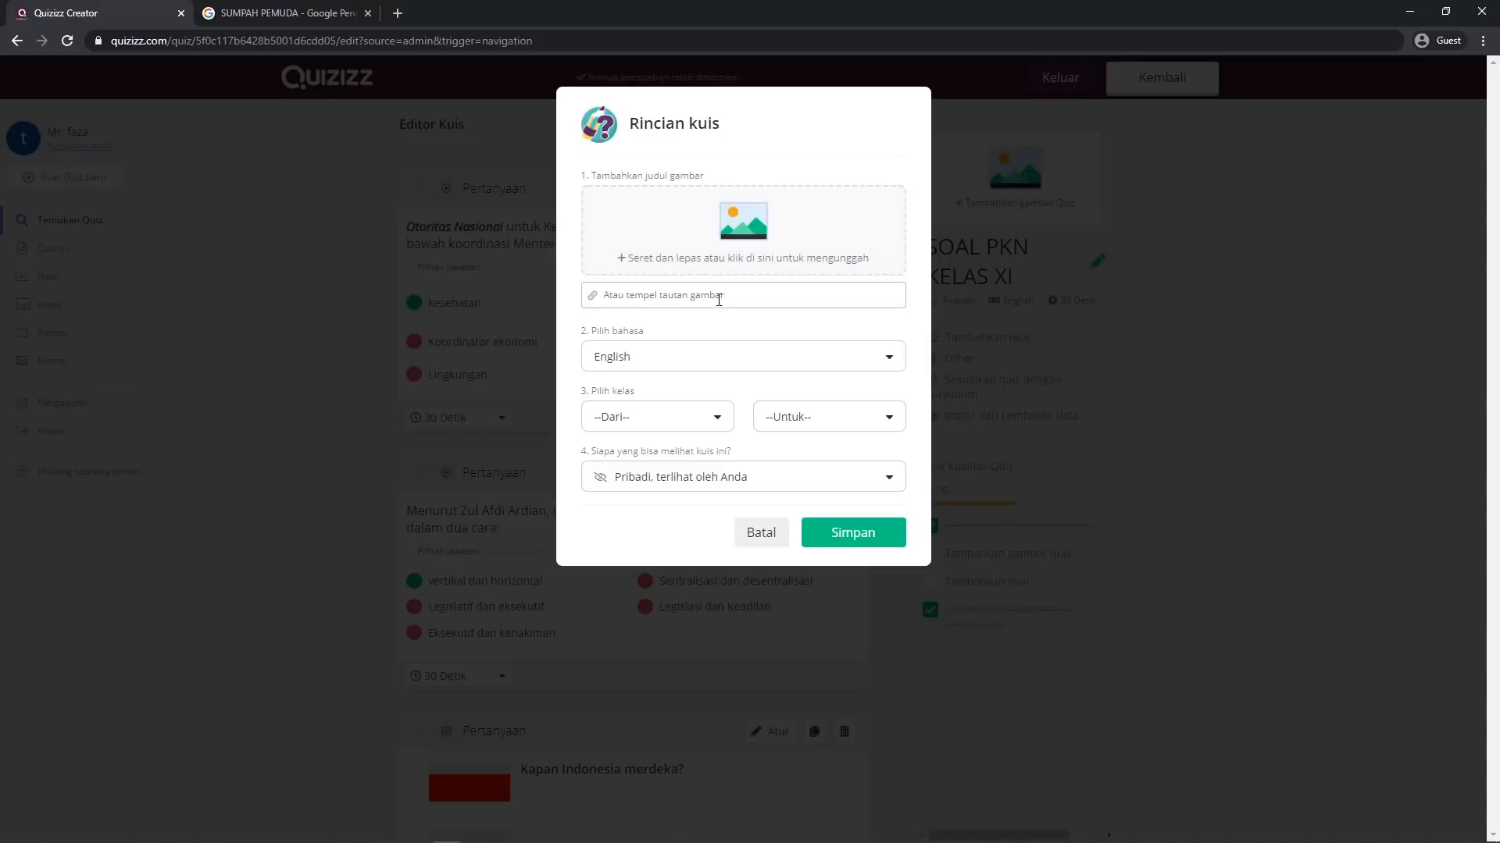
left_click(680, 361)
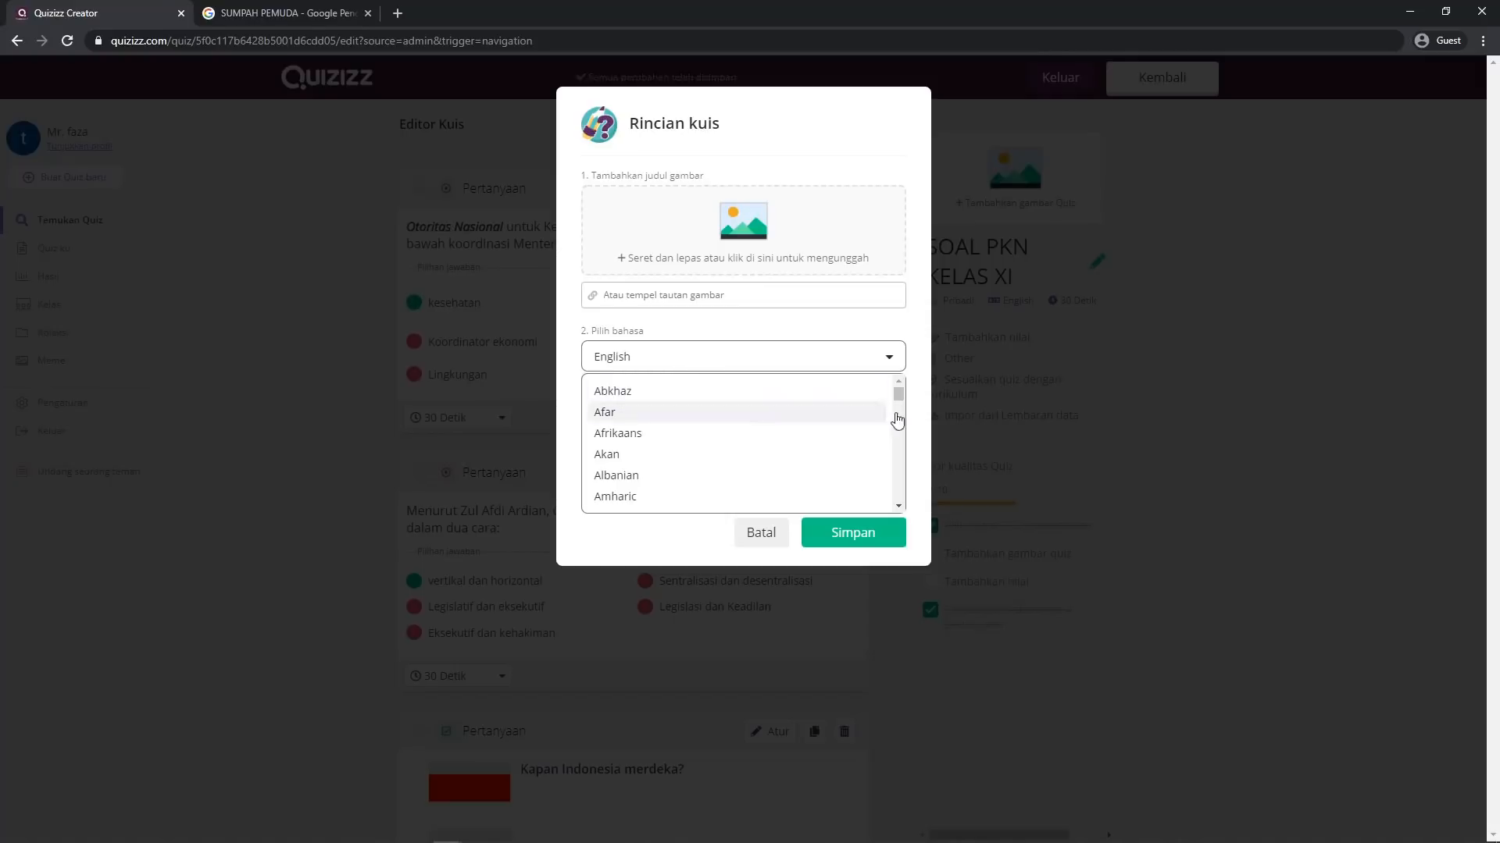
left_click_drag(896, 393, 898, 426)
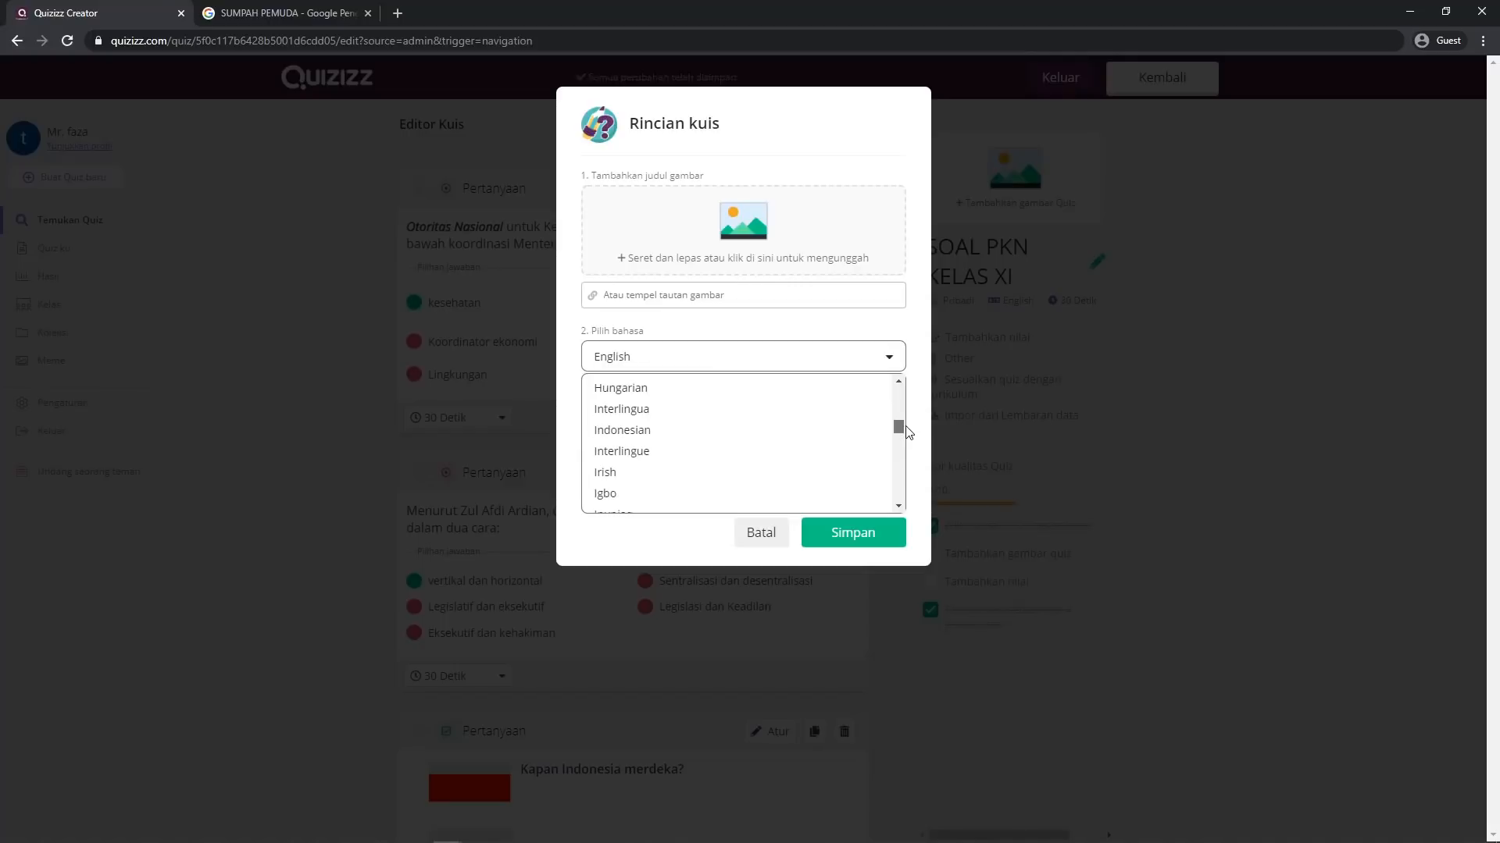
left_click(799, 434)
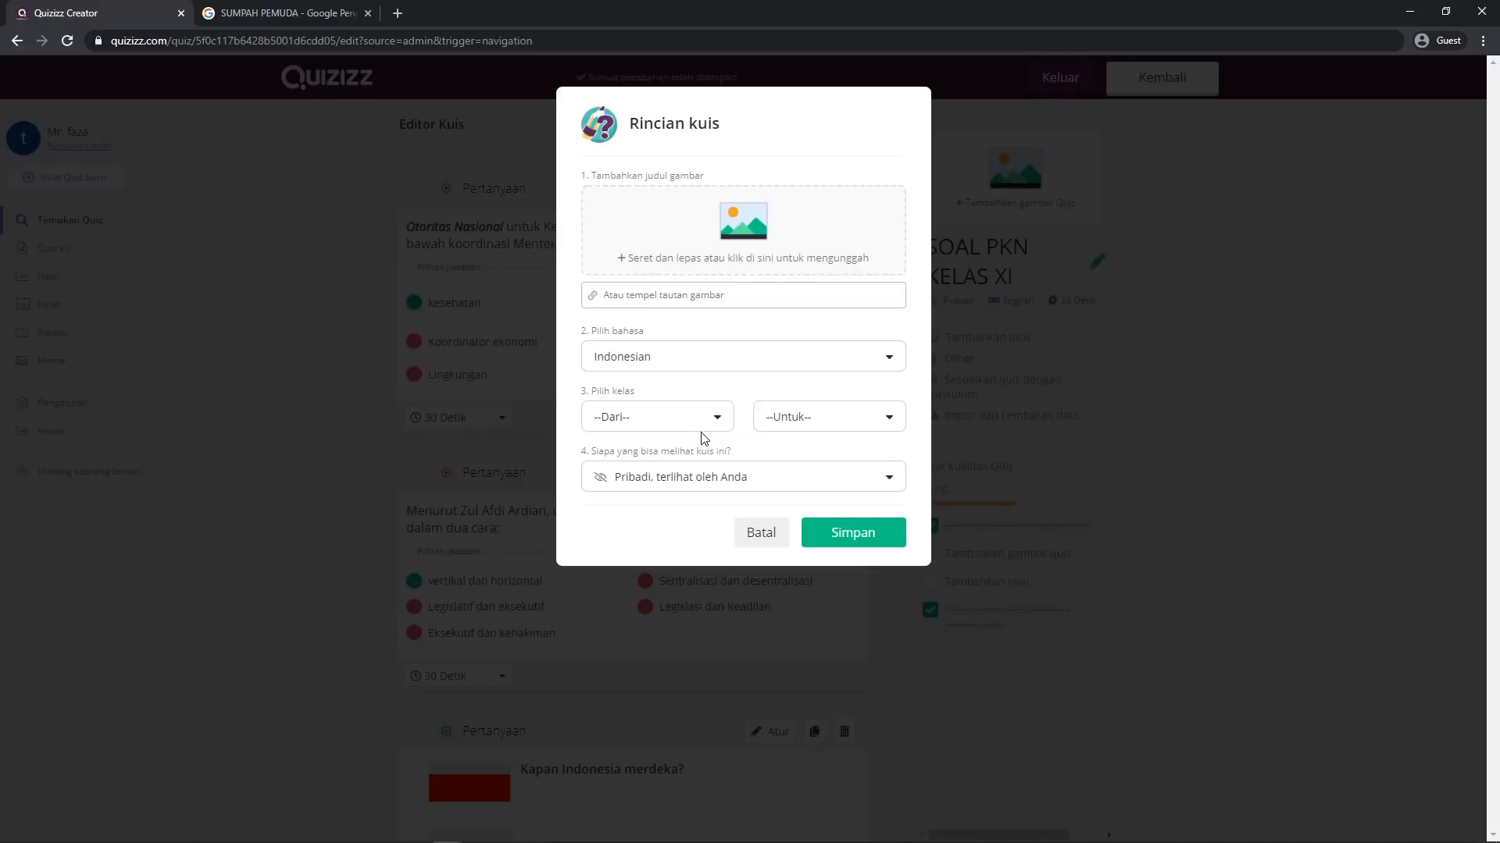
left_click(623, 420)
left_click_drag(748, 467, 748, 533)
left_click(660, 479)
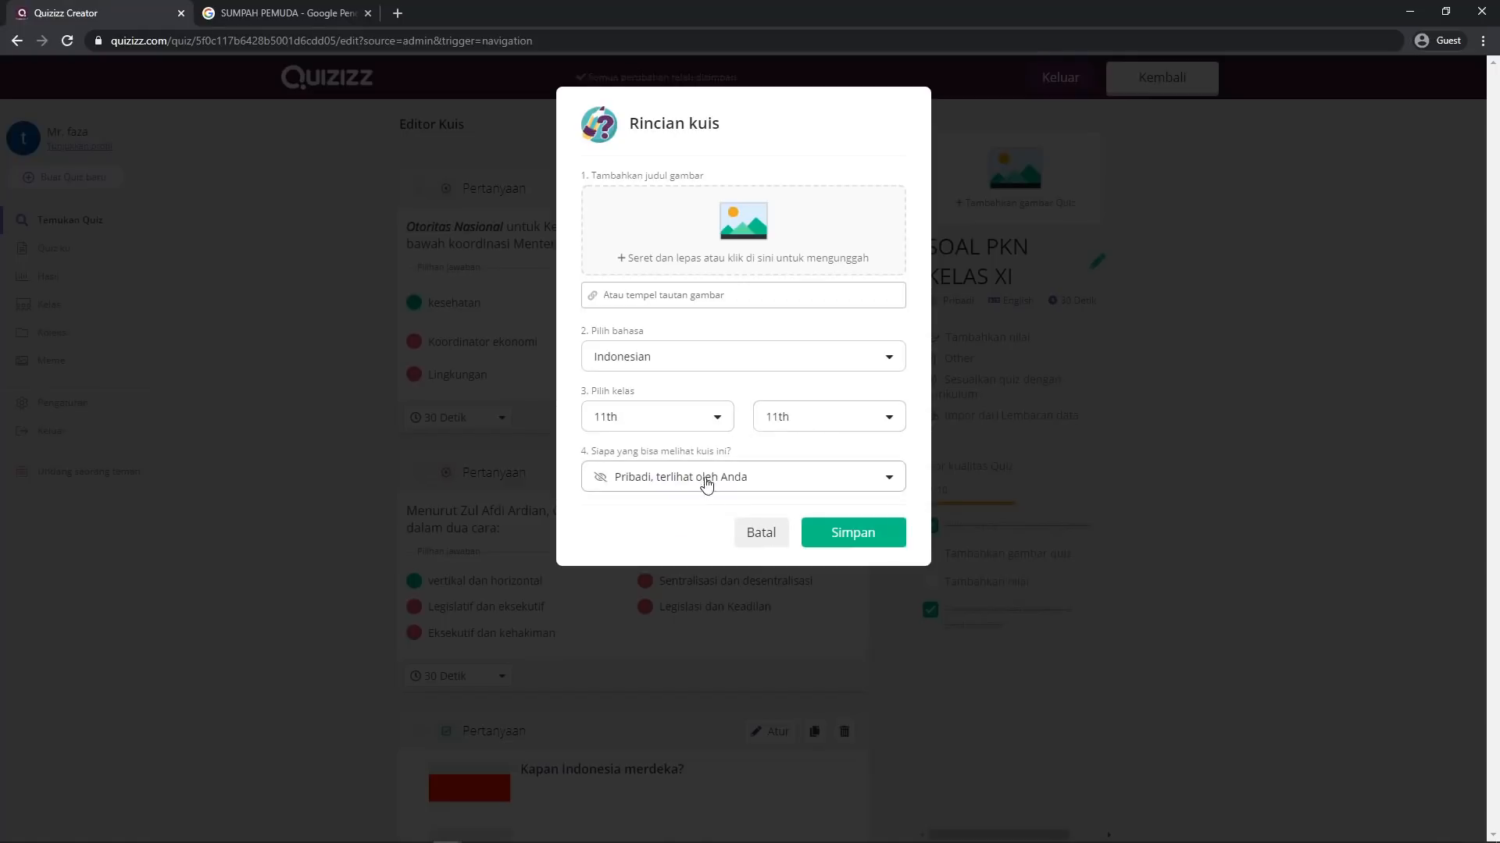
Make the quiz visible to everyone (Publik, terlihat oleh semua orang) and save the quiz details
left_click(677, 482)
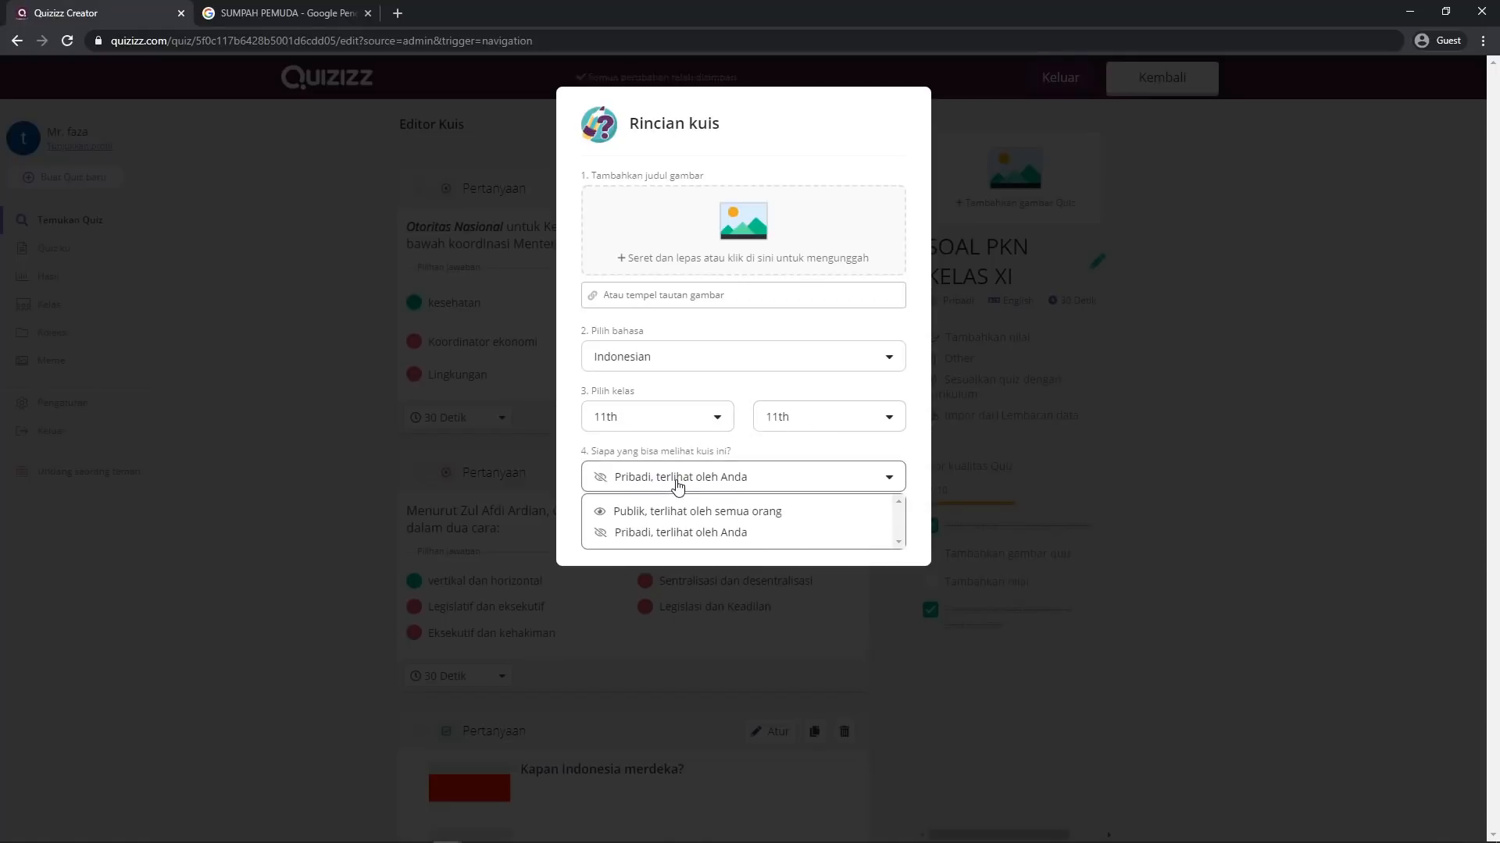
left_click(683, 512)
left_click(870, 539)
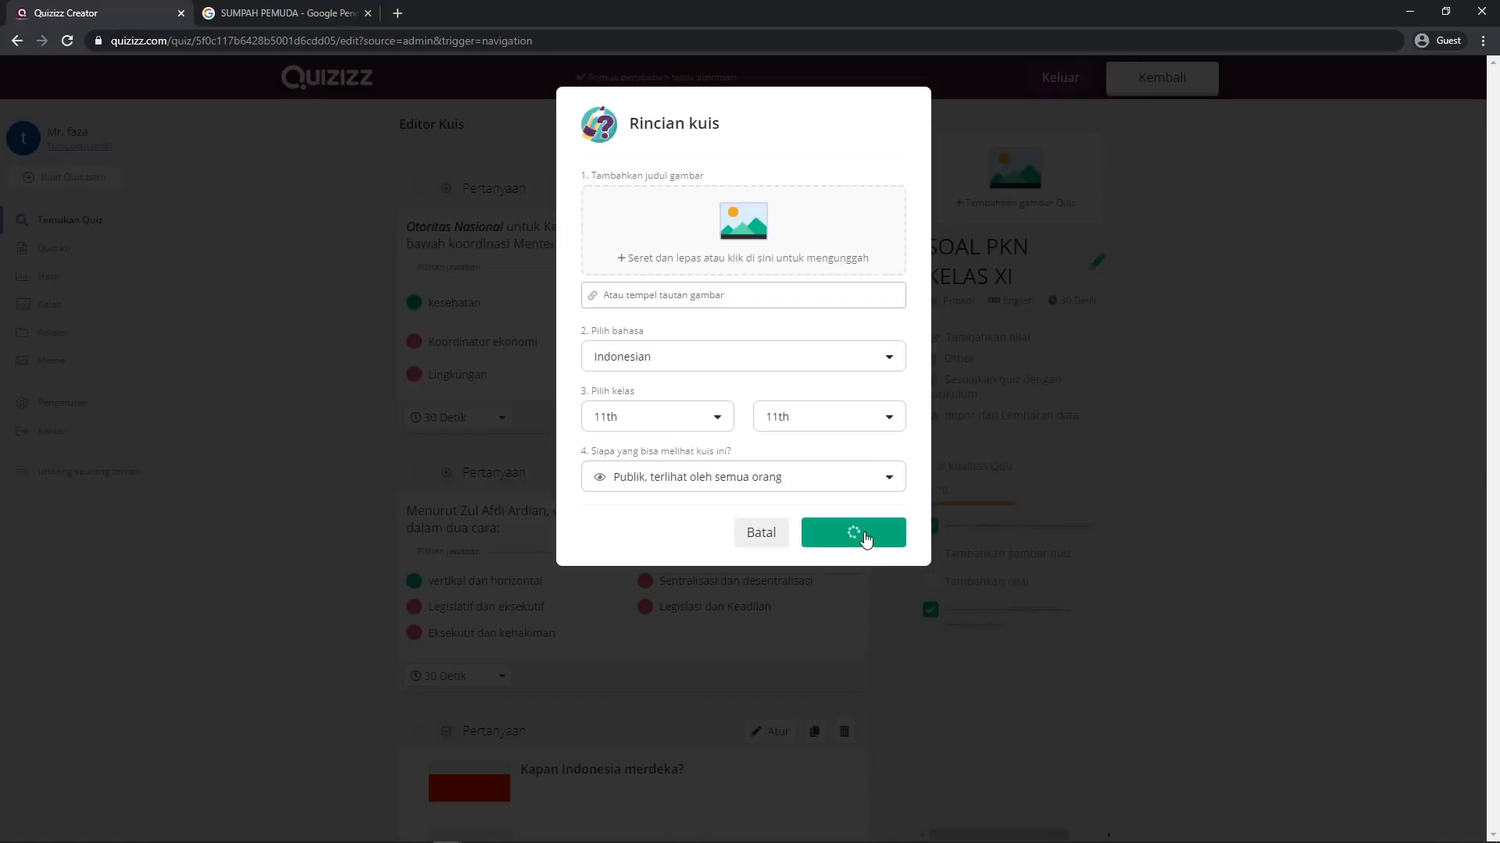